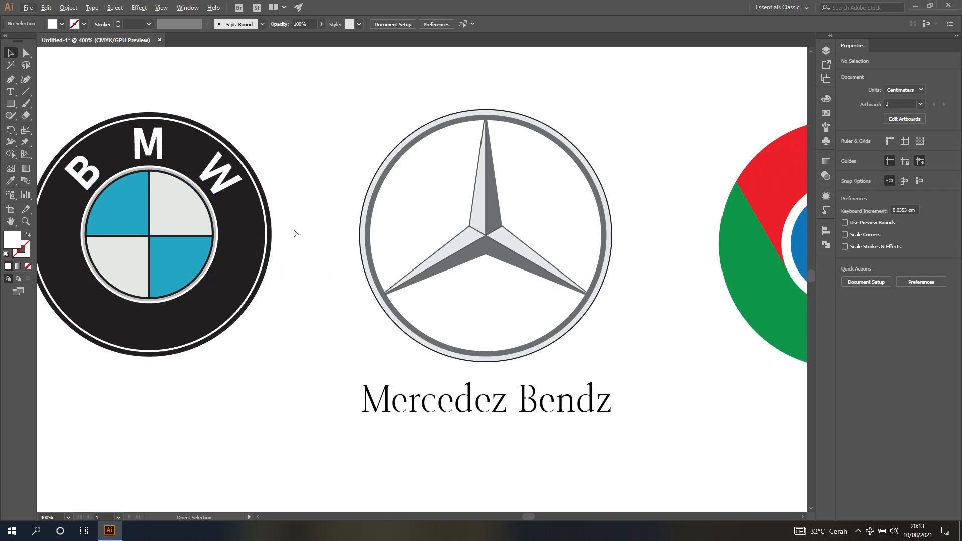
- Examine the Mercedes, Chrome, gojek, BMW and Mitsubishi logos in the upper row of the artboard
scroll(294, 233, "right", 6)
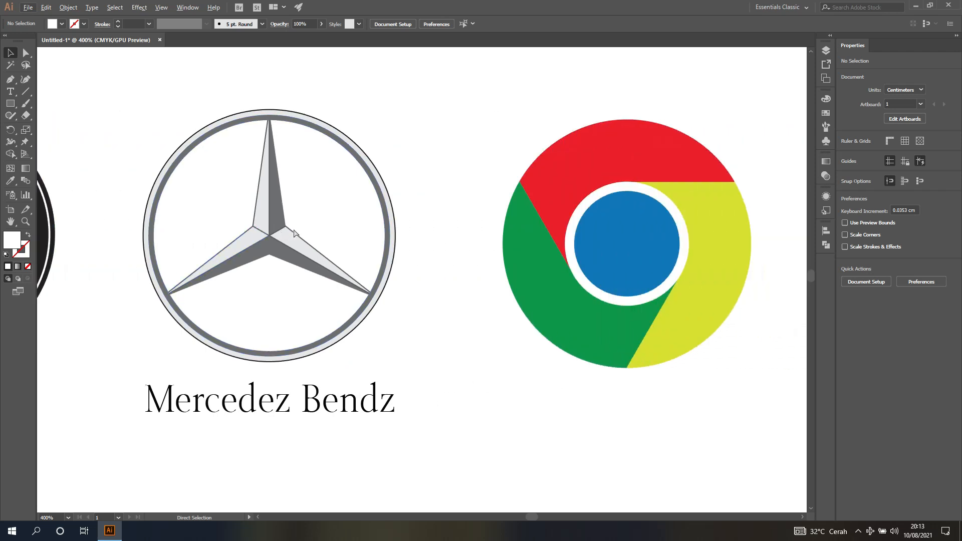
scroll(295, 234, "right", 5)
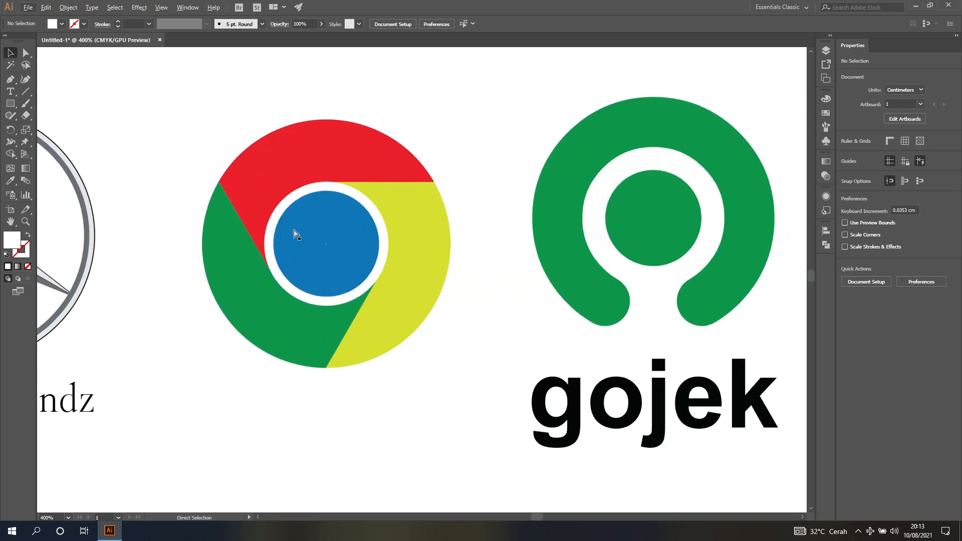
scroll(294, 233, "down", 2)
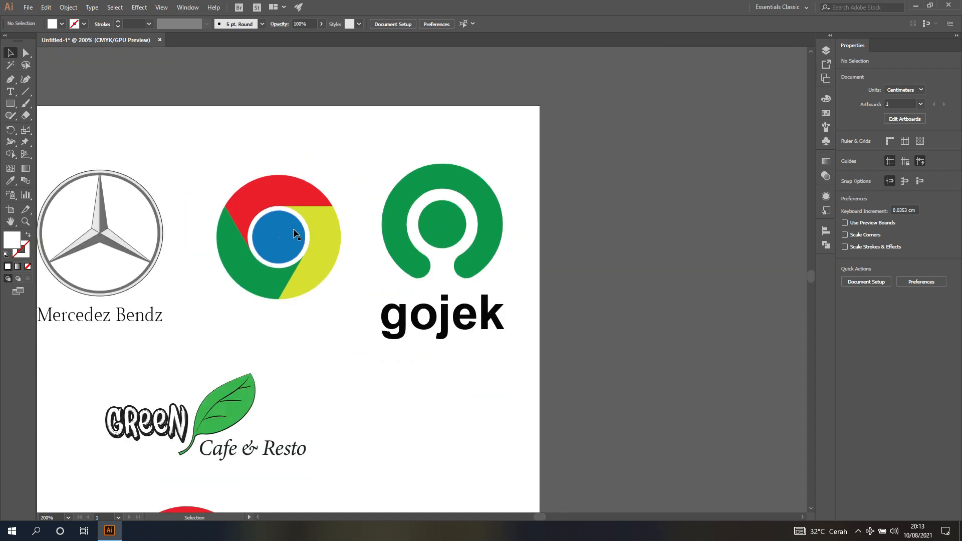
scroll(296, 234, "left", 5)
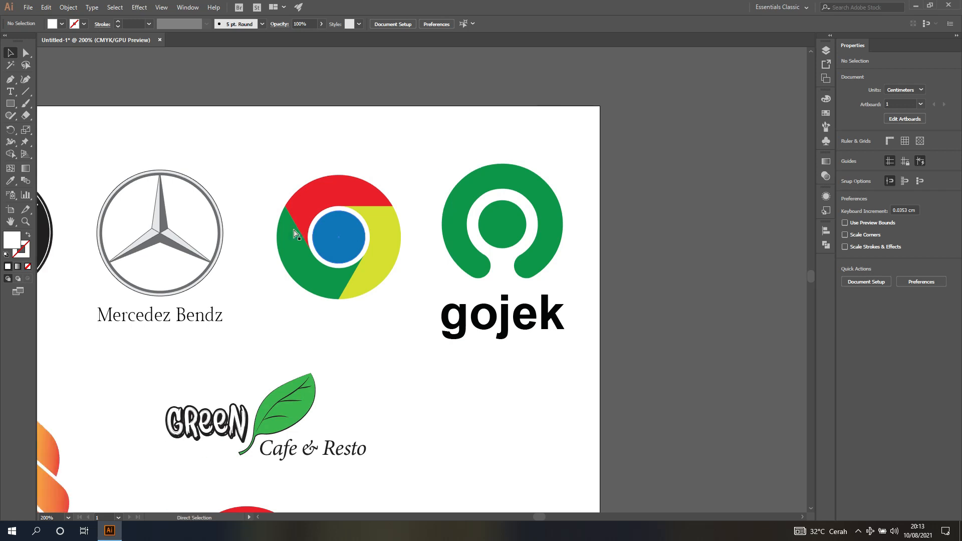
scroll(294, 234, "left", 3)
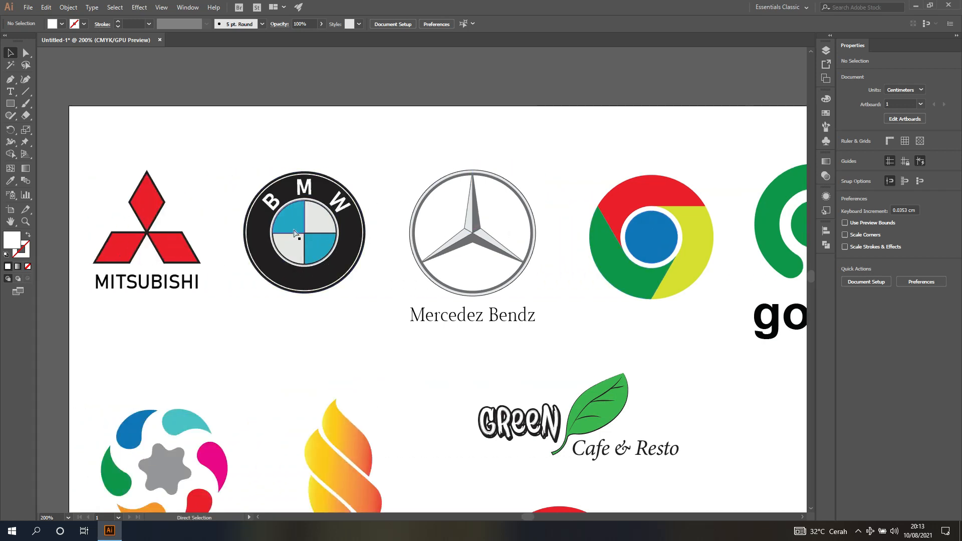
- Examine the coloRotation, Flamable, Green Cafe & Resto and Google logos in the lower part, ending with the whole artboard in view
scroll(296, 235, "down", 2)
scroll(294, 233, "down", 3)
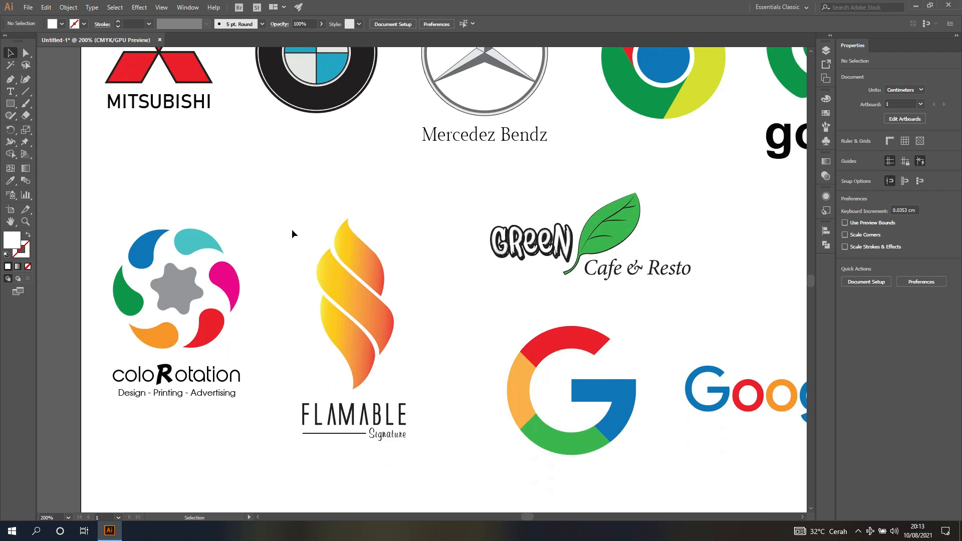
scroll(153, 309, "up", 1, "alt")
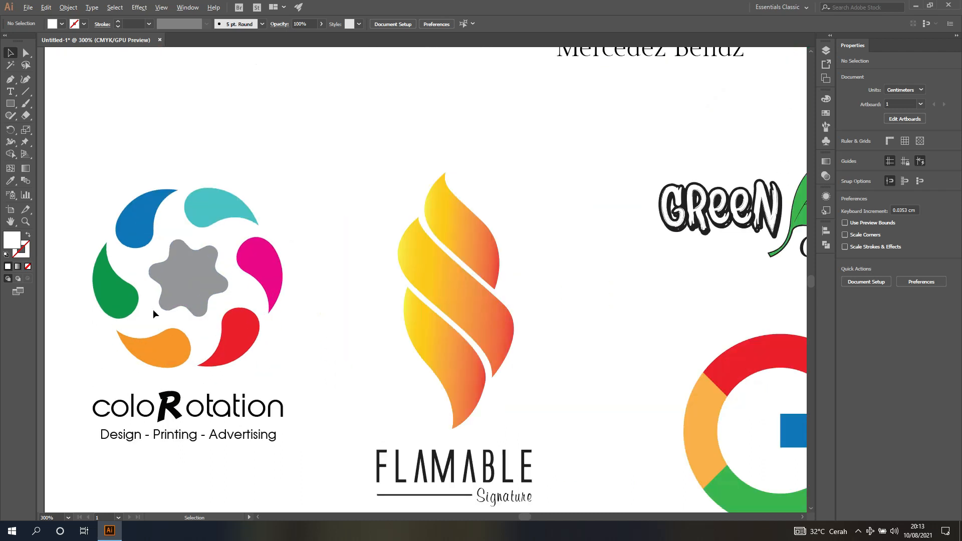
scroll(152, 284, "down", 1)
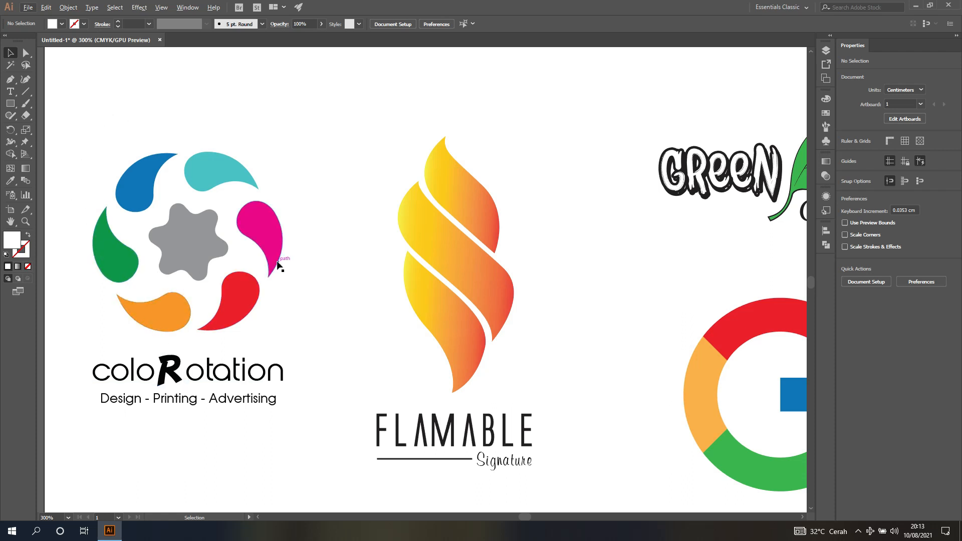
key("a")
scroll(279, 264, "right", 4)
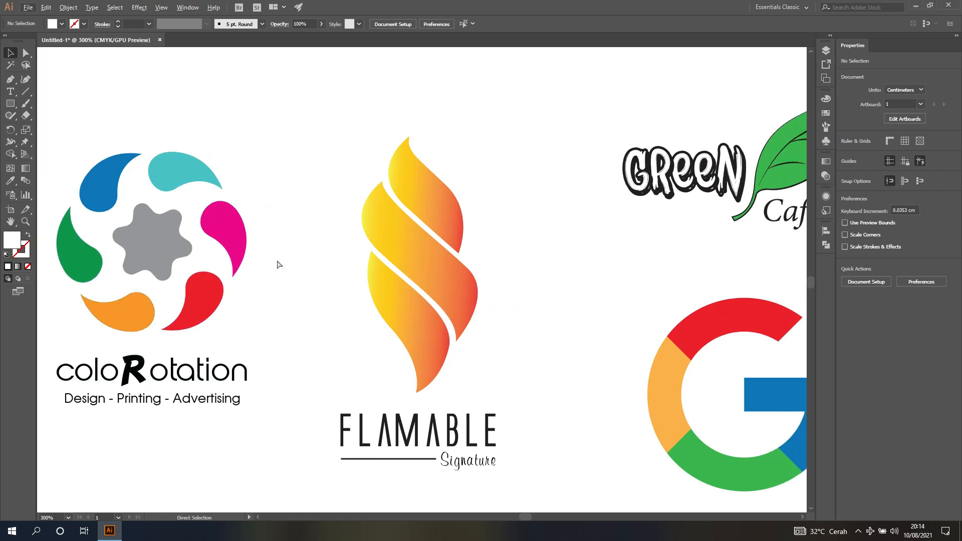
key("v")
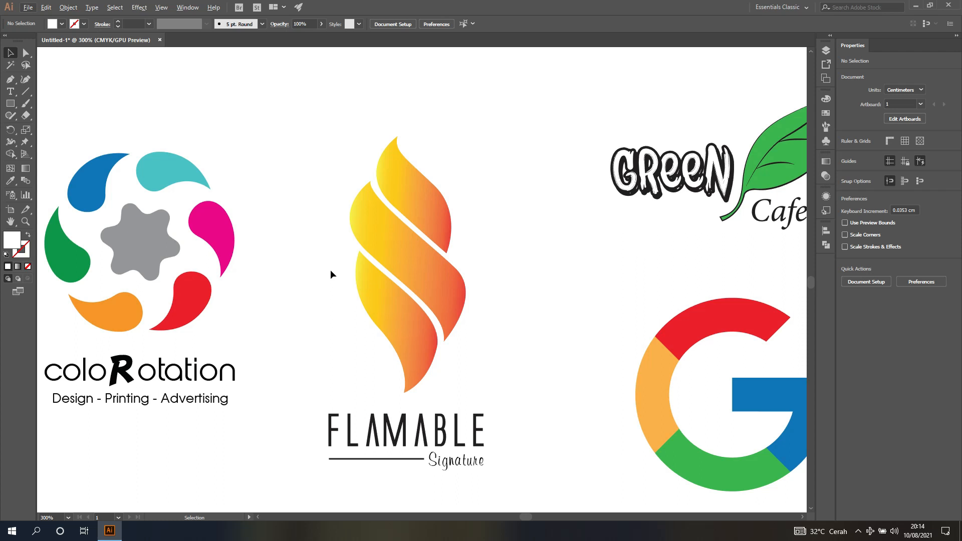
key("a")
scroll(331, 273, "right", 6)
scroll(332, 275, "right", 15)
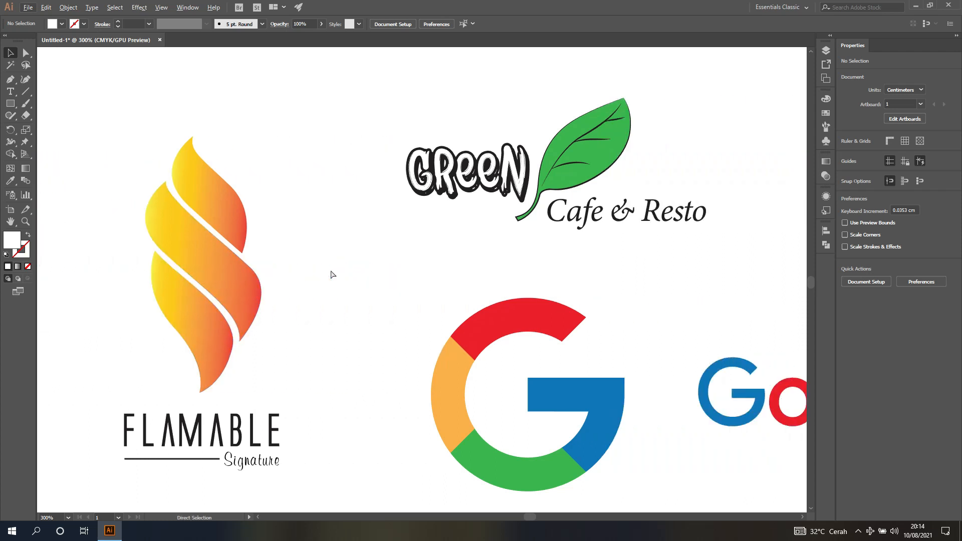
scroll(332, 274, "right", 3)
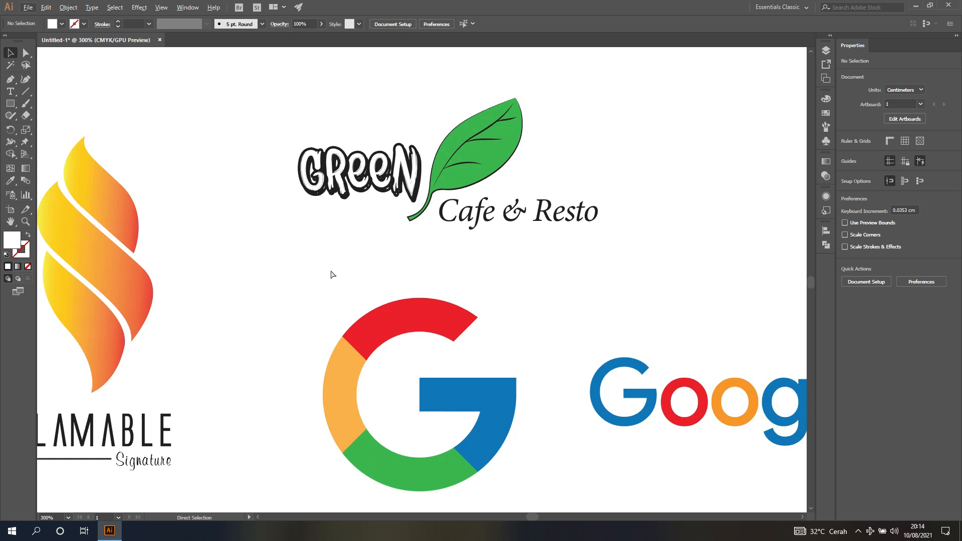
scroll(332, 275, "right", 10)
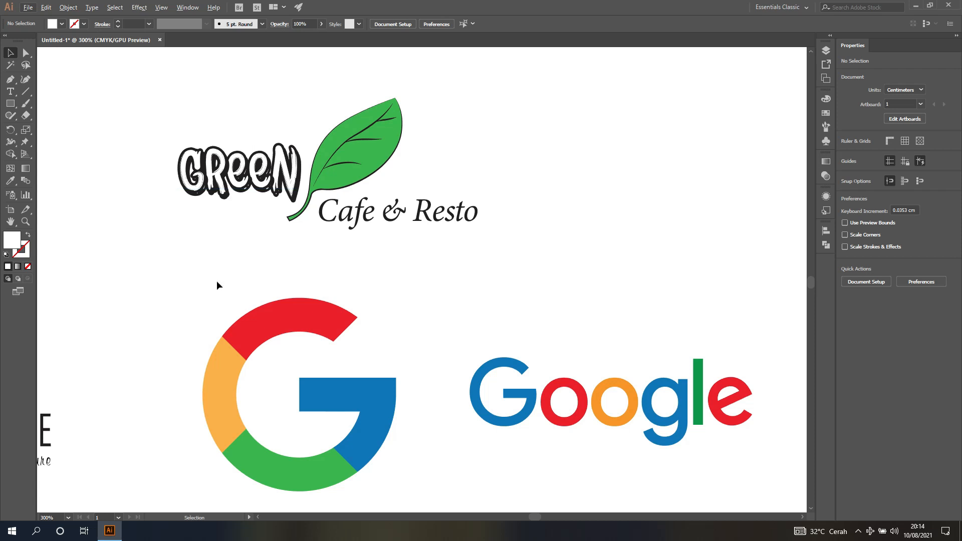
scroll(269, 312, "down", 1)
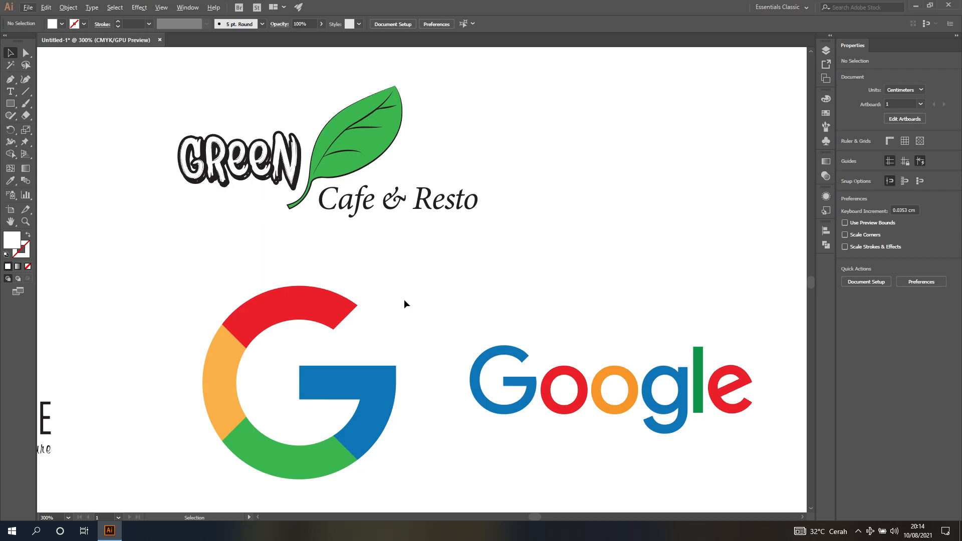
key("ctrl+0")
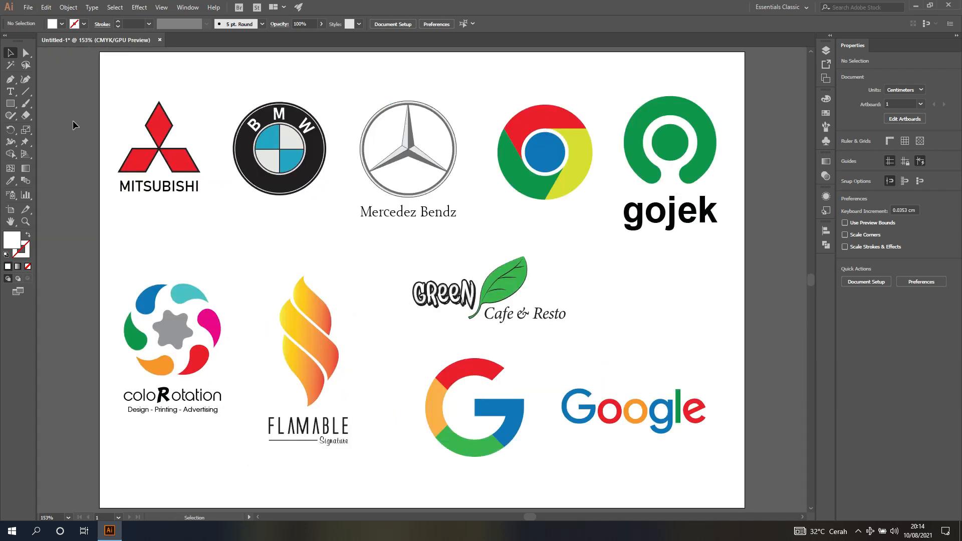
- Create a new A4 landscape document measuring 29.7 x 21 cm with one artboard
left_click(28, 7)
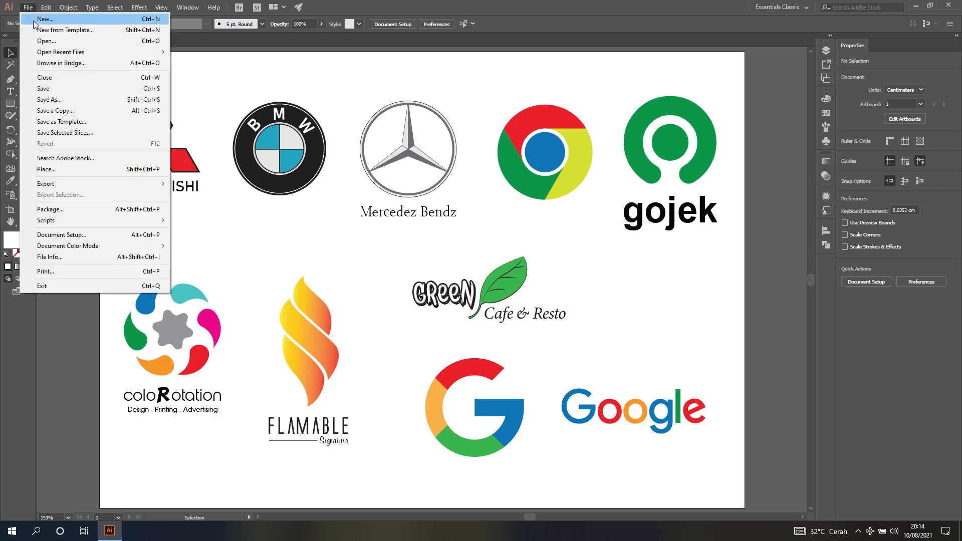
left_click(35, 23)
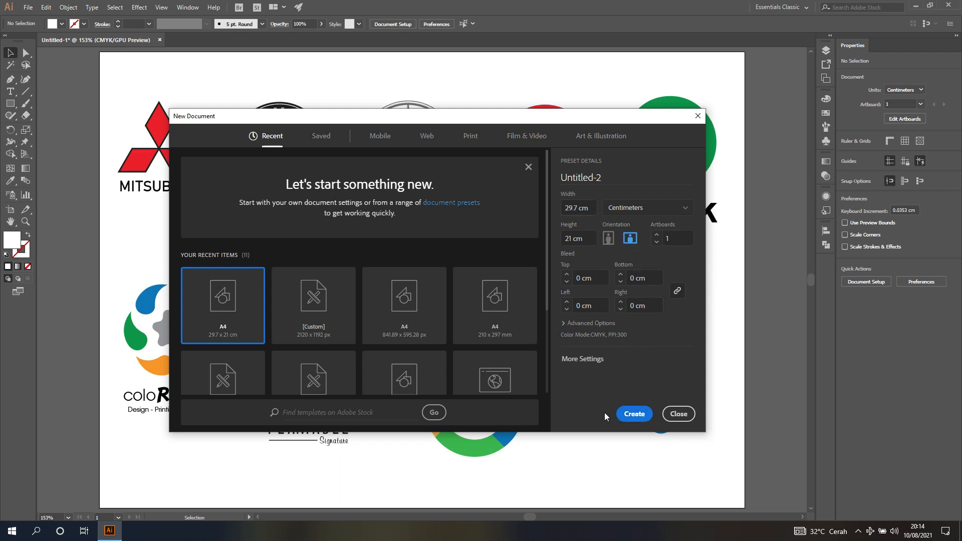
left_click(634, 414)
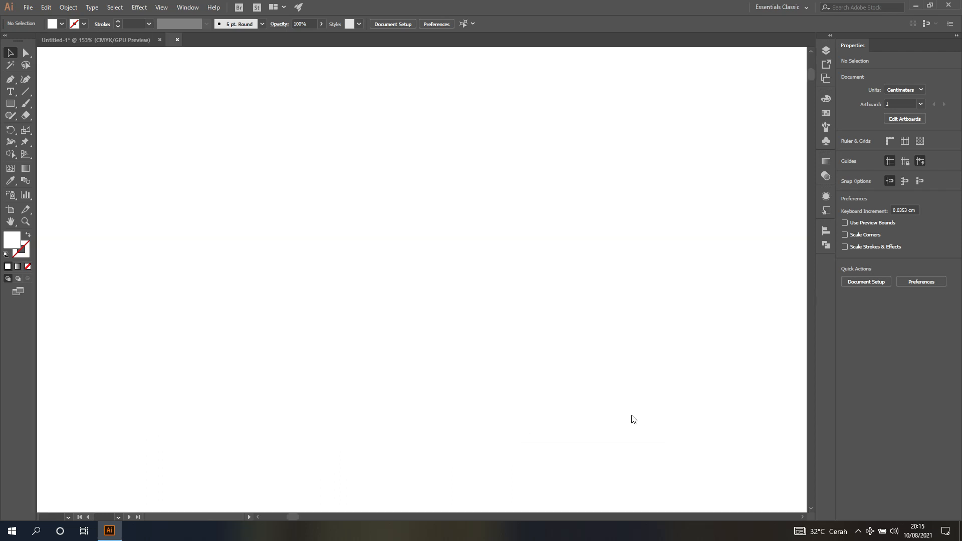
- Examine the Mitsubishi logo up close in the Untitled-1 document and return to the blank Untitled-2 document
left_click(104, 41)
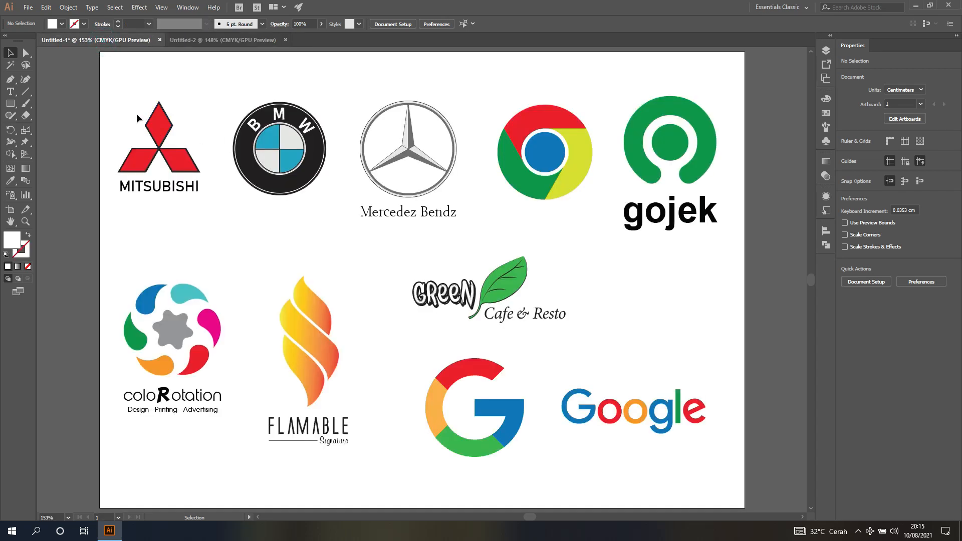
scroll(136, 113, "up", 4, "alt")
scroll(136, 113, "up", 2, "alt")
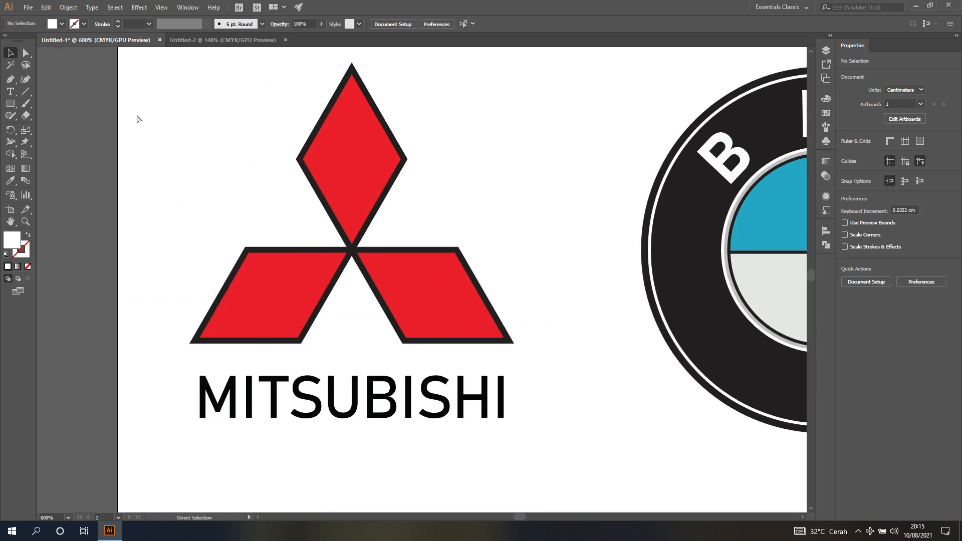
scroll(141, 136, "up", 1)
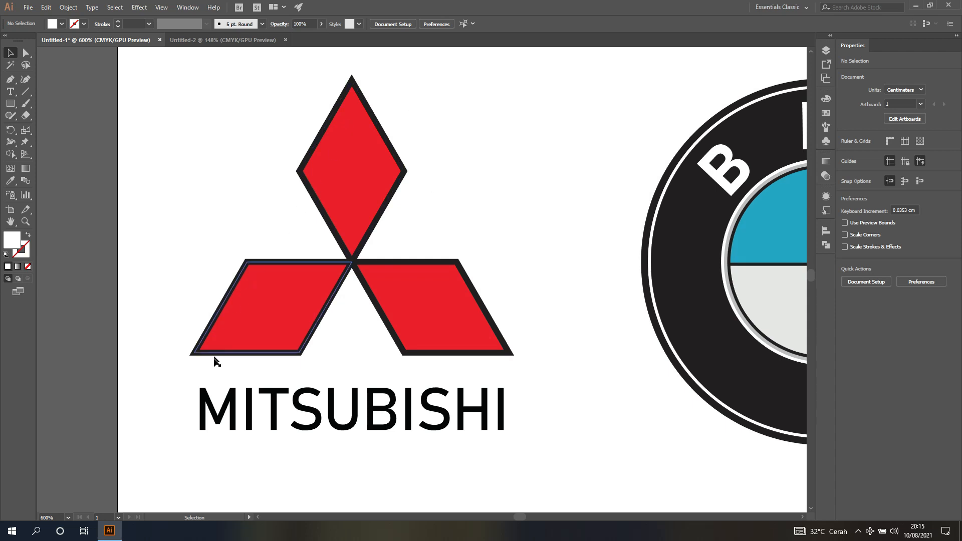
left_click(225, 40)
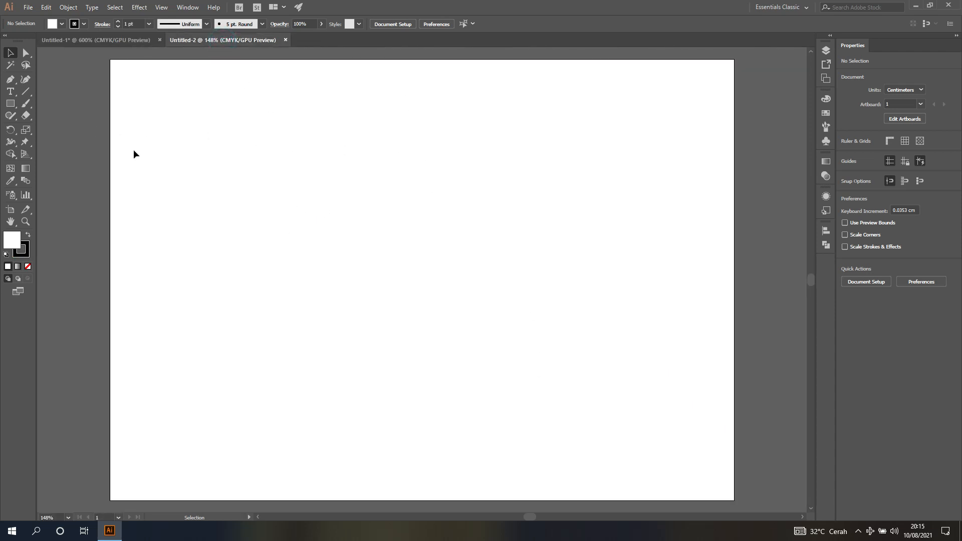
- Detach the shape tools as a floating palette over the artboard's lower area and activate the Polygon tool
left_click(10, 104)
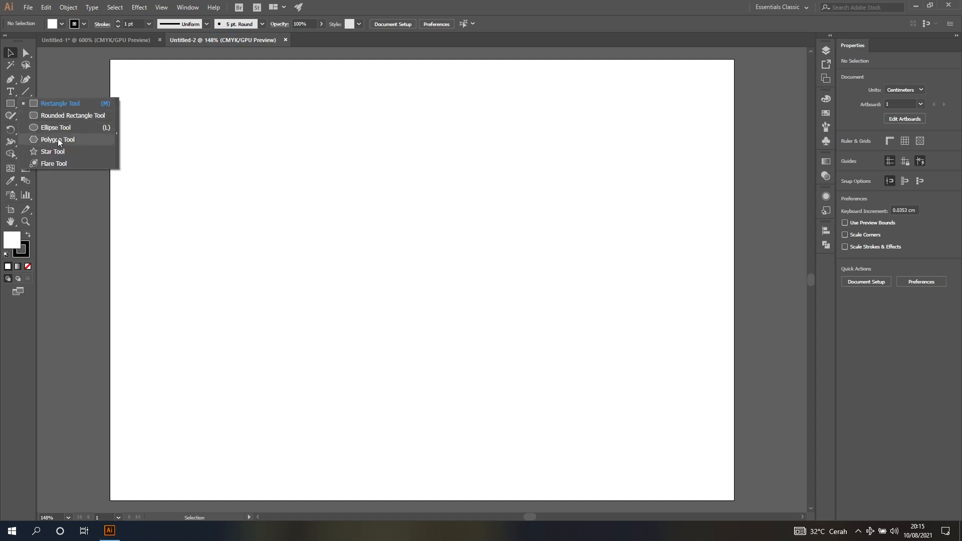
left_click(118, 138)
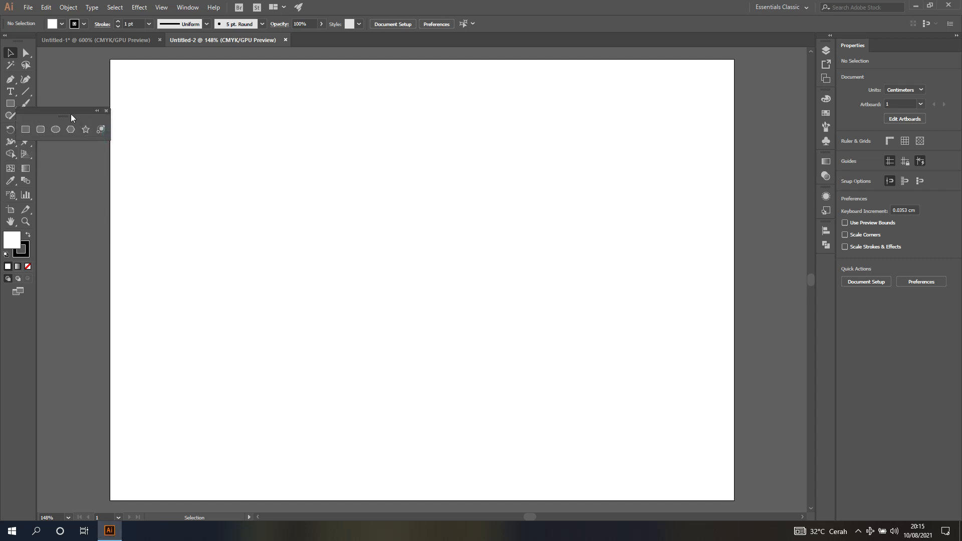
left_click_drag(68, 110, 161, 383)
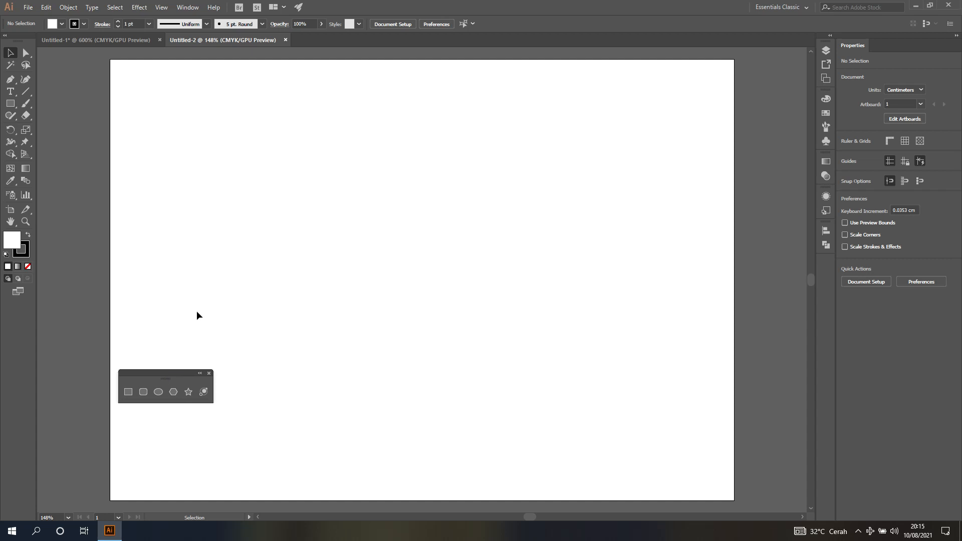
left_click(174, 392)
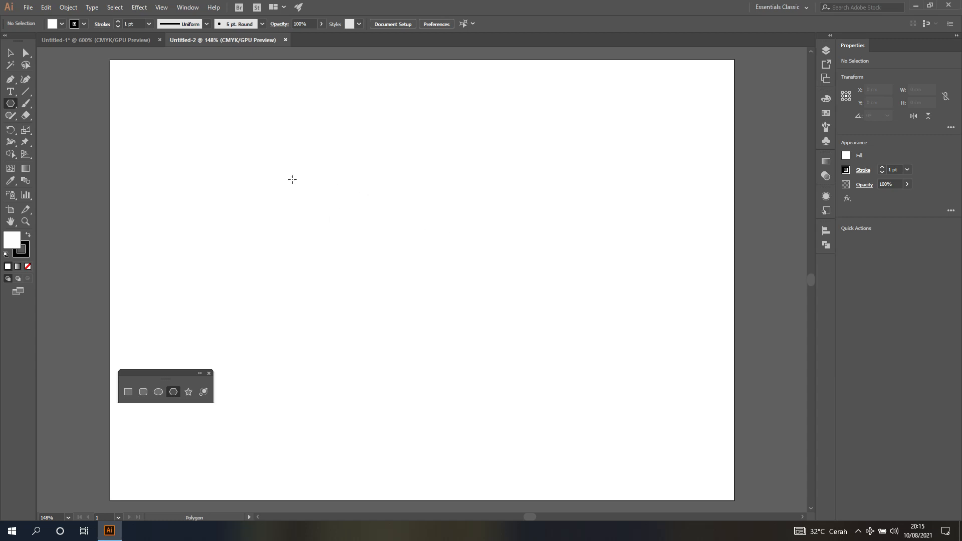
left_click_drag(292, 179, 327, 254)
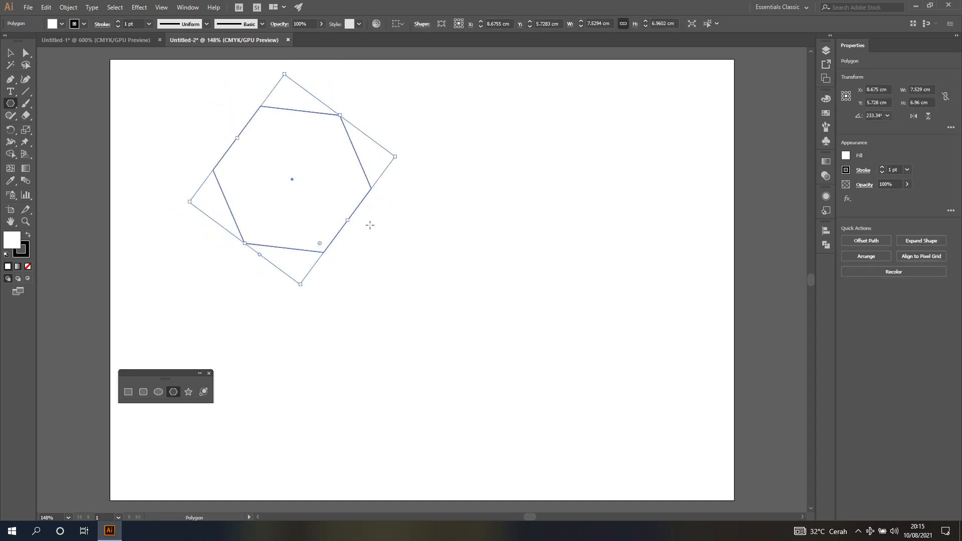
key("Delete")
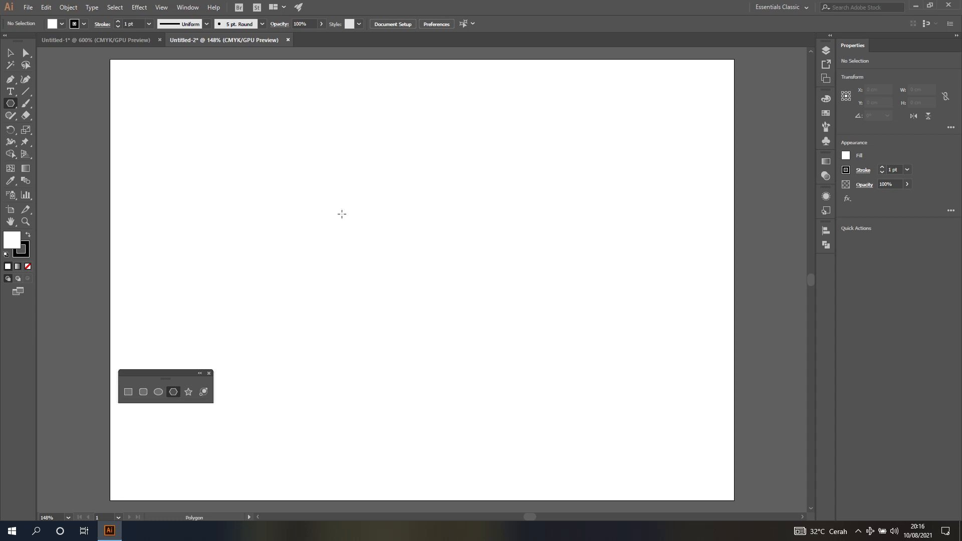
left_click(342, 214)
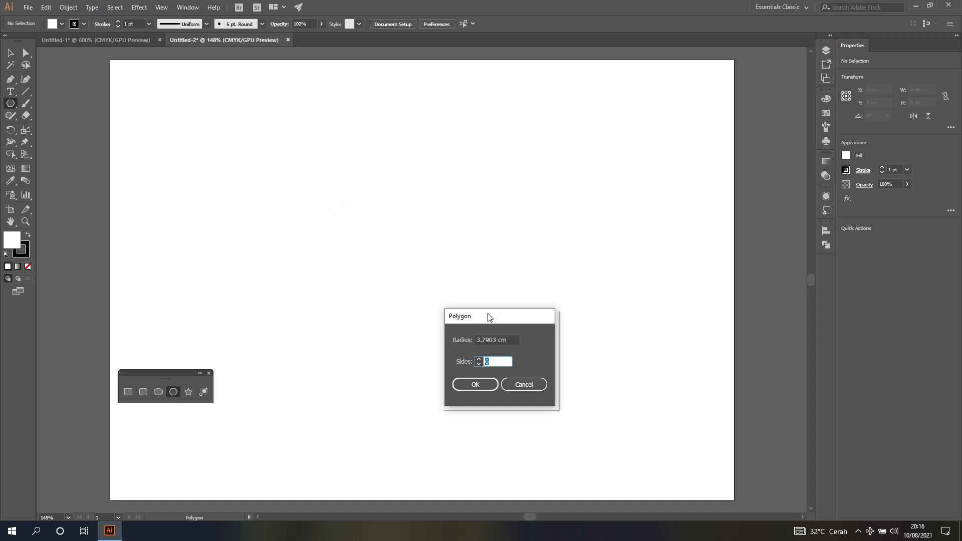
left_click_drag(488, 314, 518, 233)
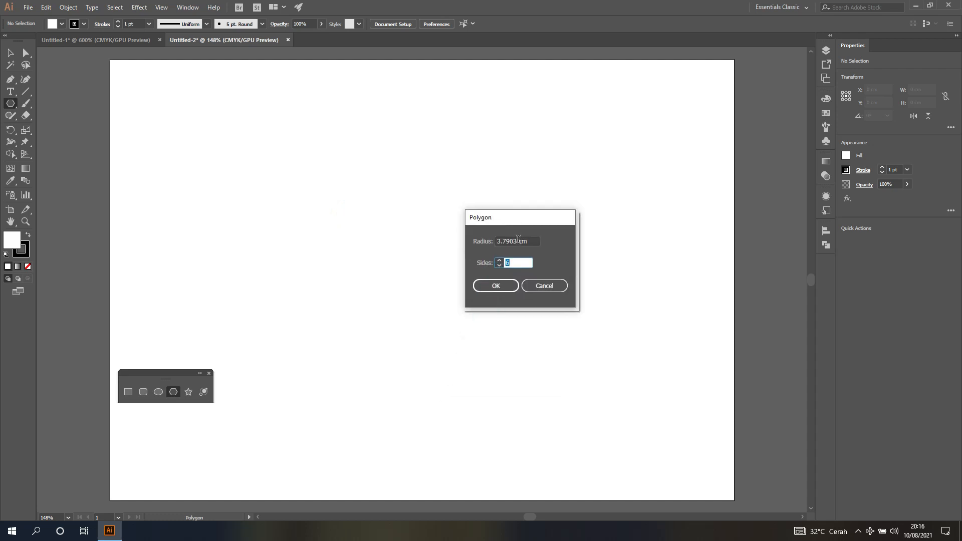
left_click(550, 287)
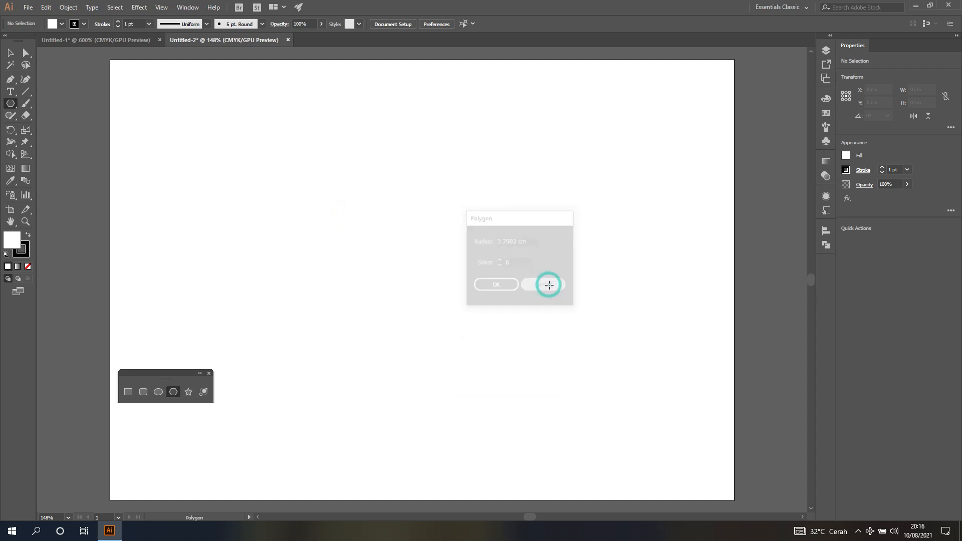
- Set the fill colour for new shapes to None
left_click(62, 23)
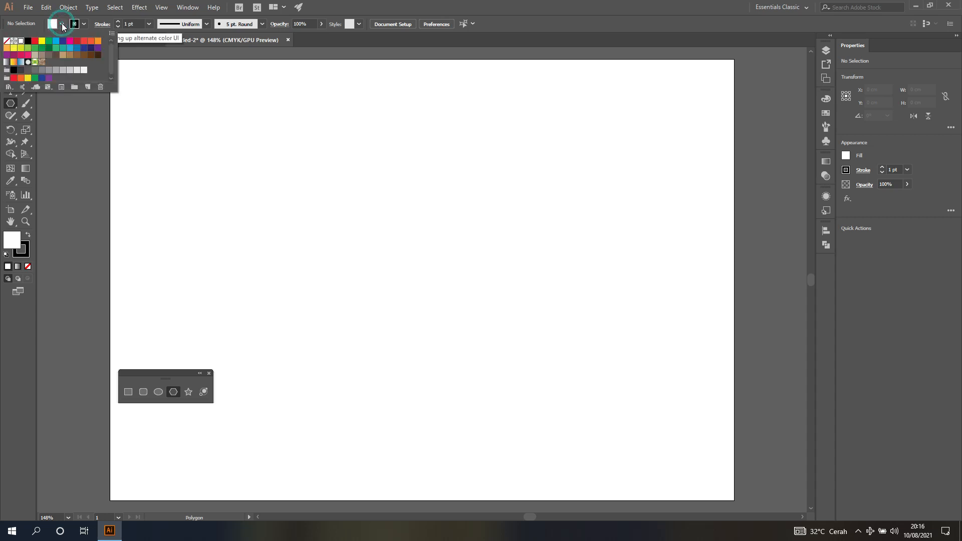
left_click(8, 42)
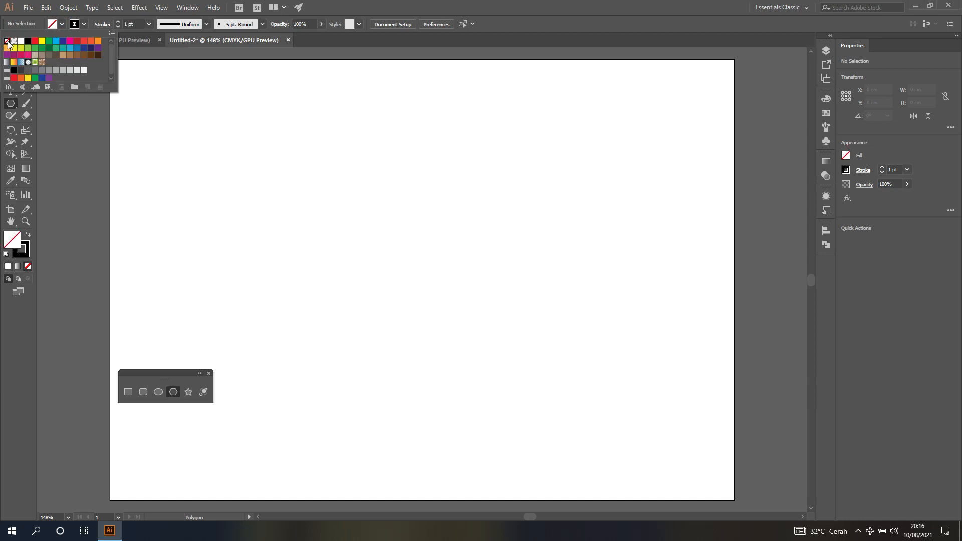
key("Return")
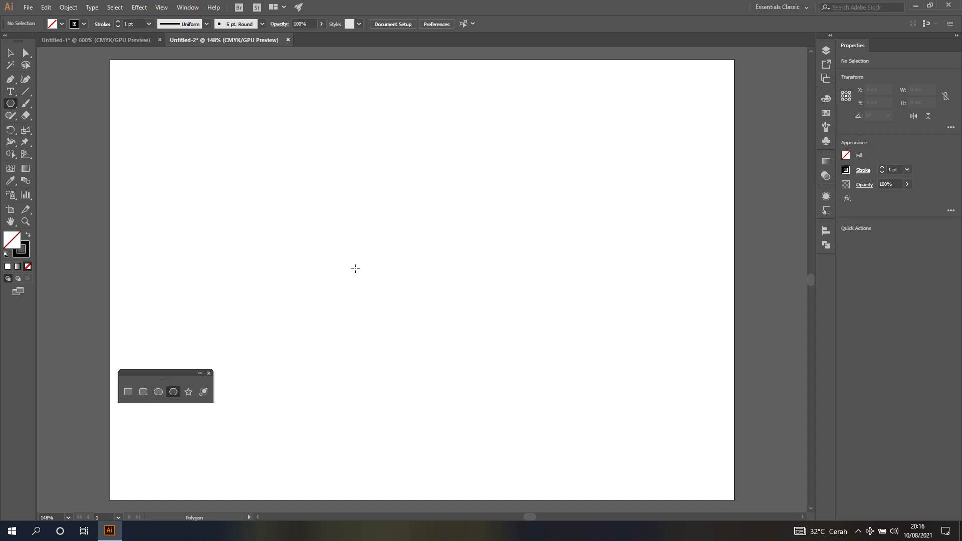
- Create a three-sided polygon with a radius of 3.7903 cm on the artboard
left_click(365, 245)
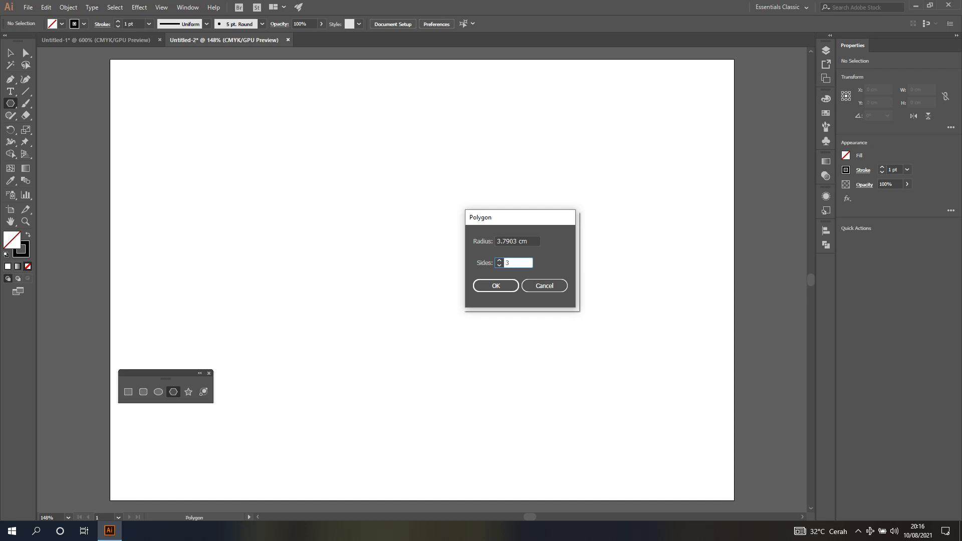
type("3")
left_click(485, 286)
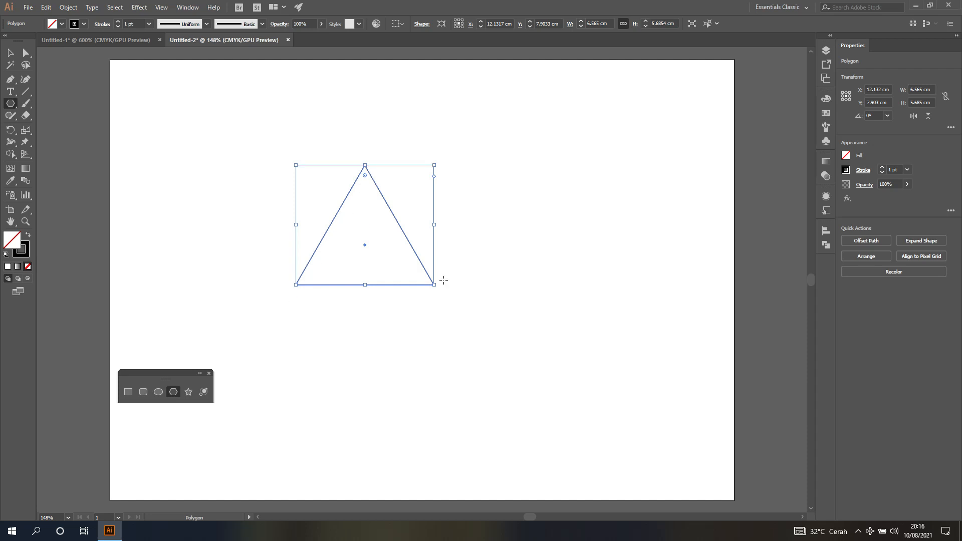
- Draw a second triangle freehand, about 6 cm wide, to the right of the first one and delete it
left_click(551, 224)
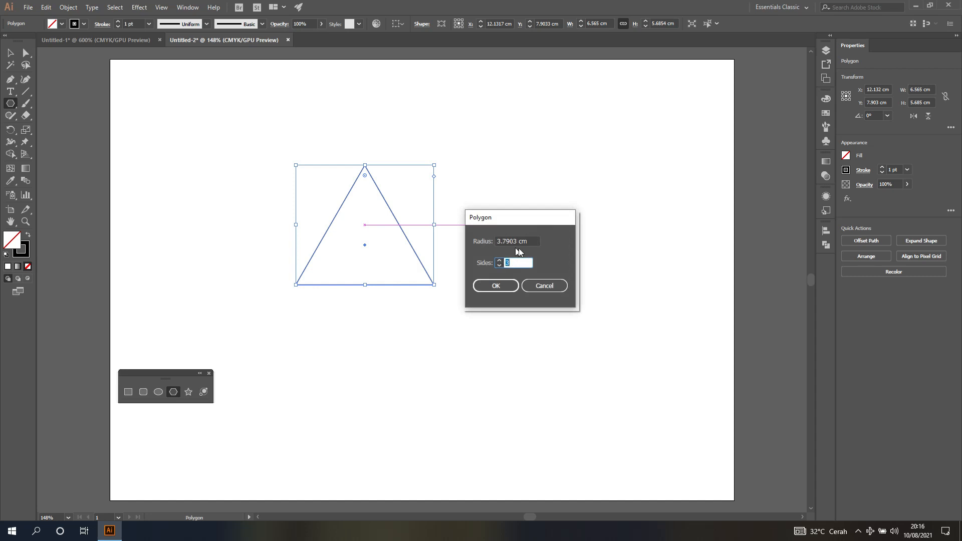
left_click(538, 286)
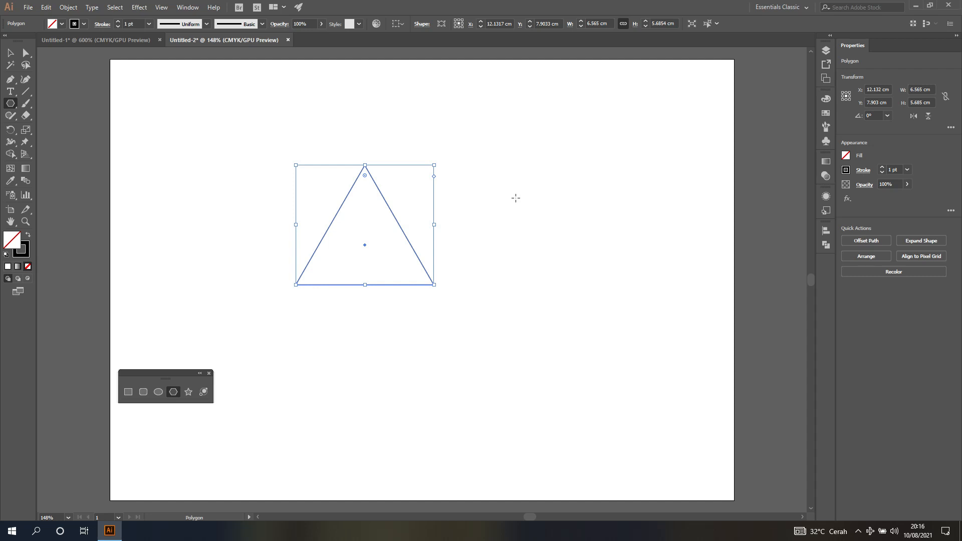
left_click_drag(516, 197, 570, 248)
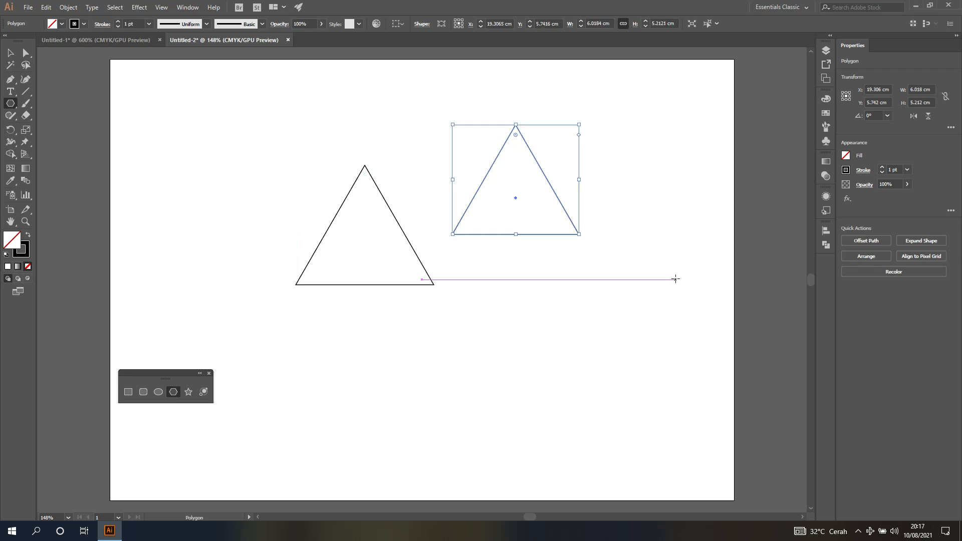
key("Delete")
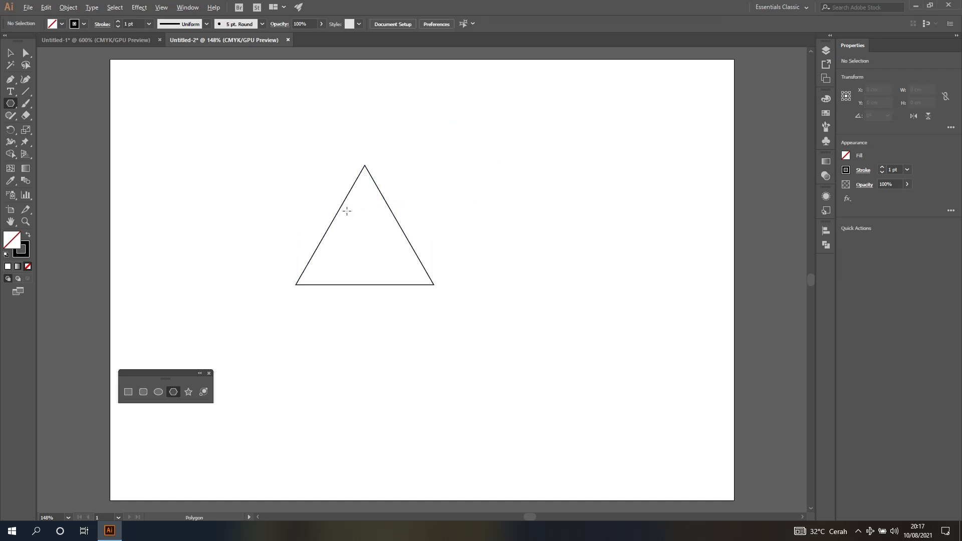
- Move the triangle slightly up and to the right, and place a copy of it about 3.1 cm straight below
scroll(349, 210, "up", 2)
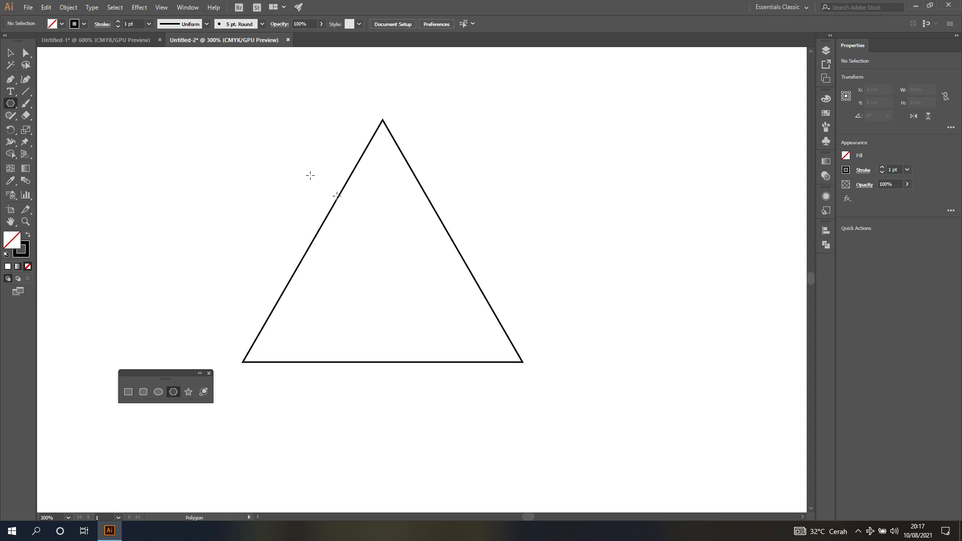
left_click(10, 52)
left_click(362, 152)
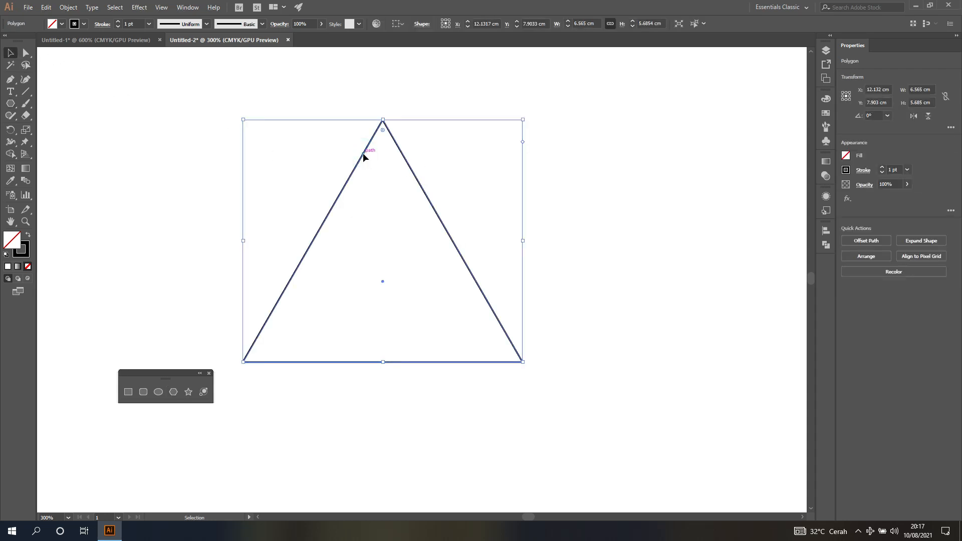
left_click_drag(363, 152, 412, 135)
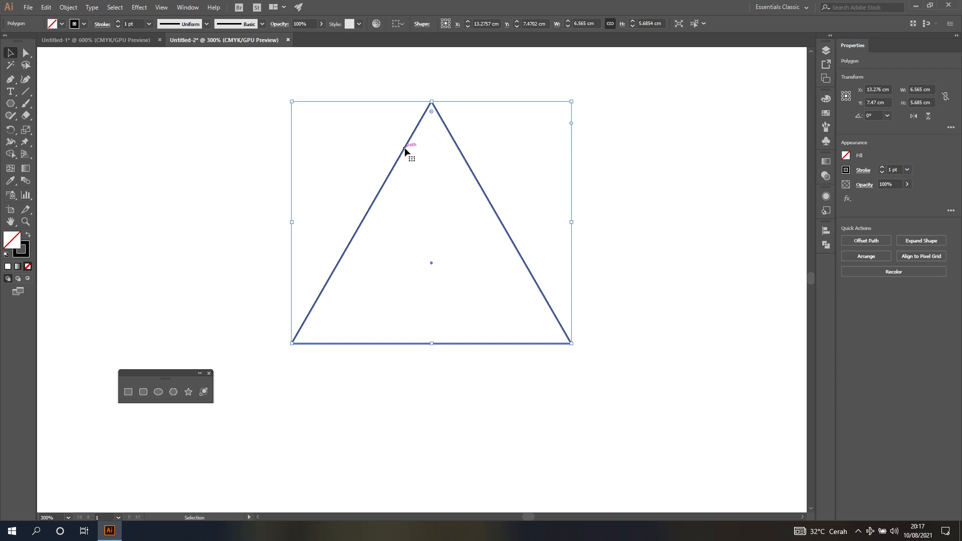
left_click_drag(404, 148, 405, 277)
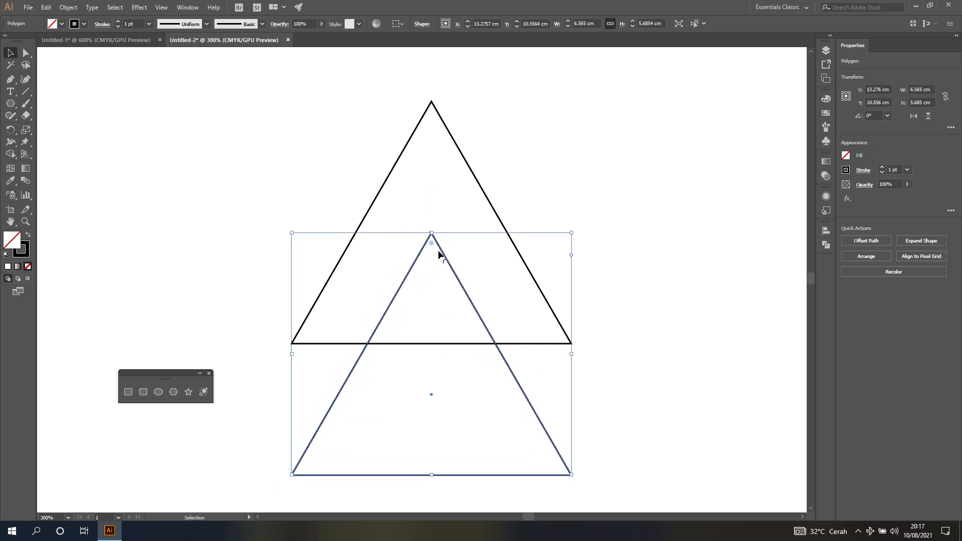
- Move the upper triangle straight up until its centre point snaps to the apex of the lower triangle
left_click(423, 119)
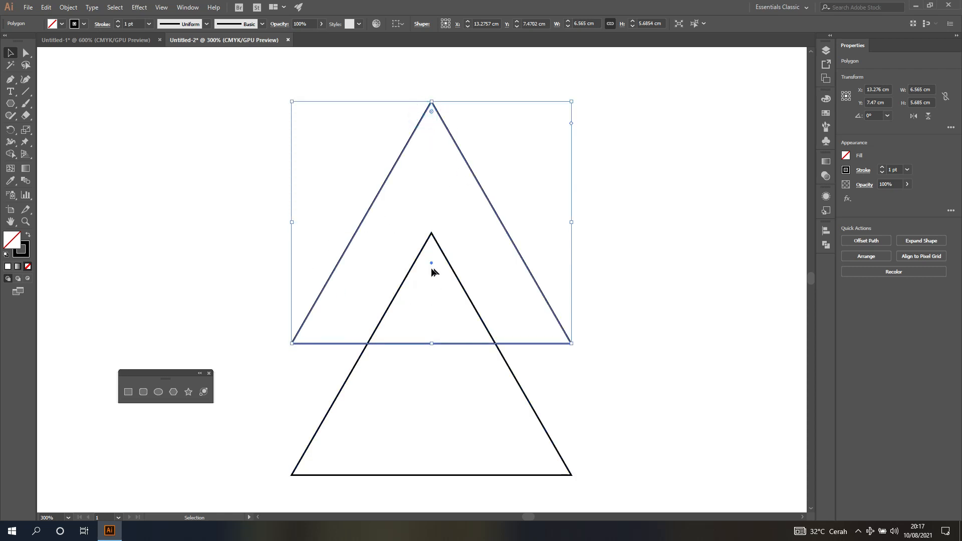
scroll(432, 269, "up", 3, "alt")
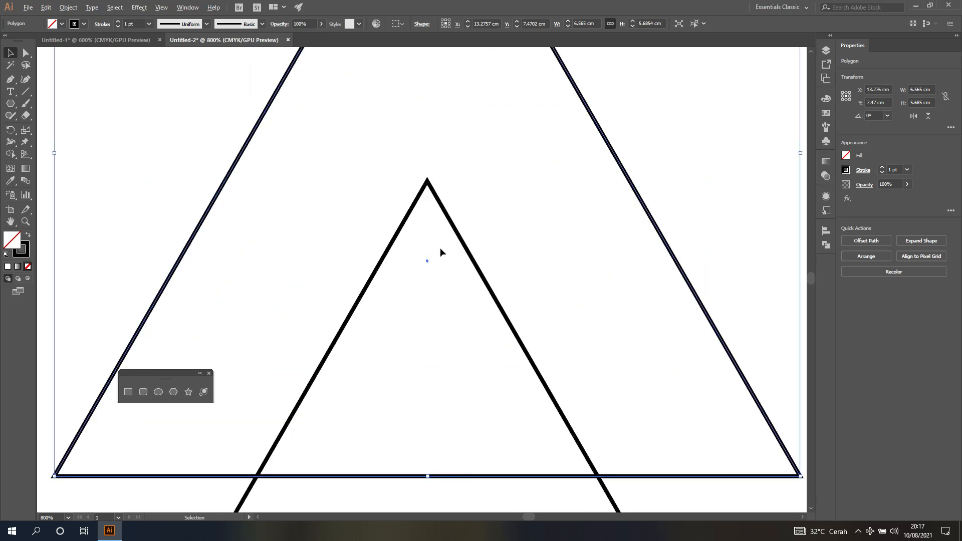
scroll(421, 263, "down", 2, "alt")
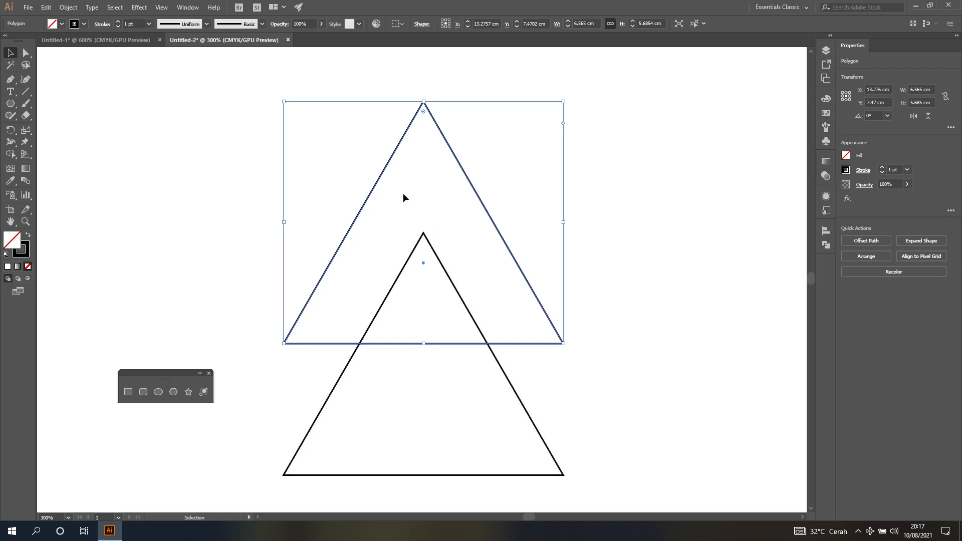
left_click_drag(423, 265, 423, 232)
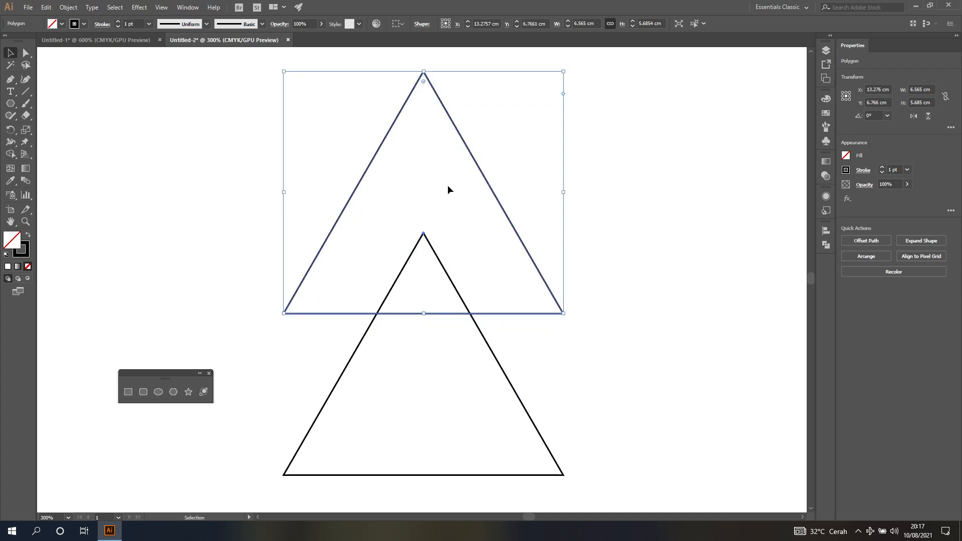
- Scale the lower triangle proportionally from its apex to about 2.19 x 1.9 cm so its base meets the large triangle's base
left_click(450, 474)
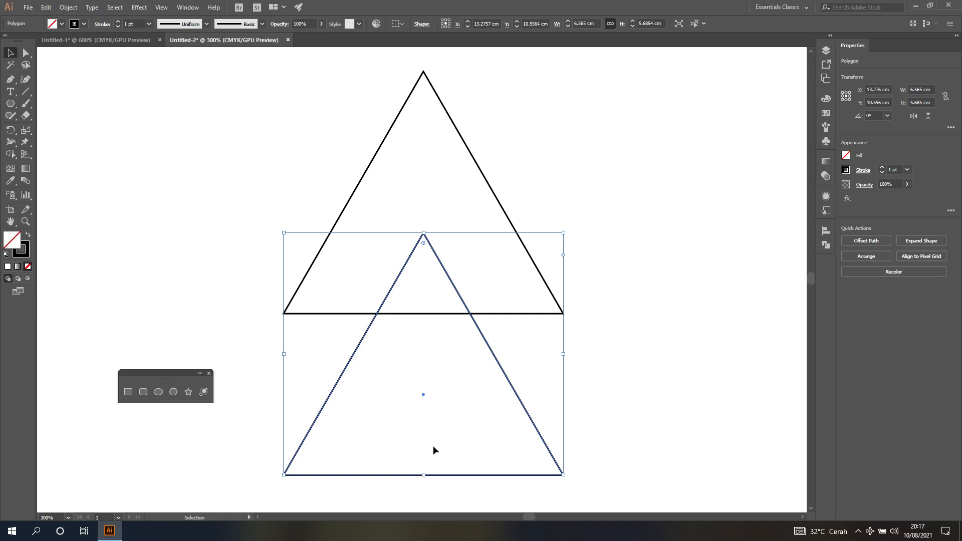
scroll(434, 448, "down", 2)
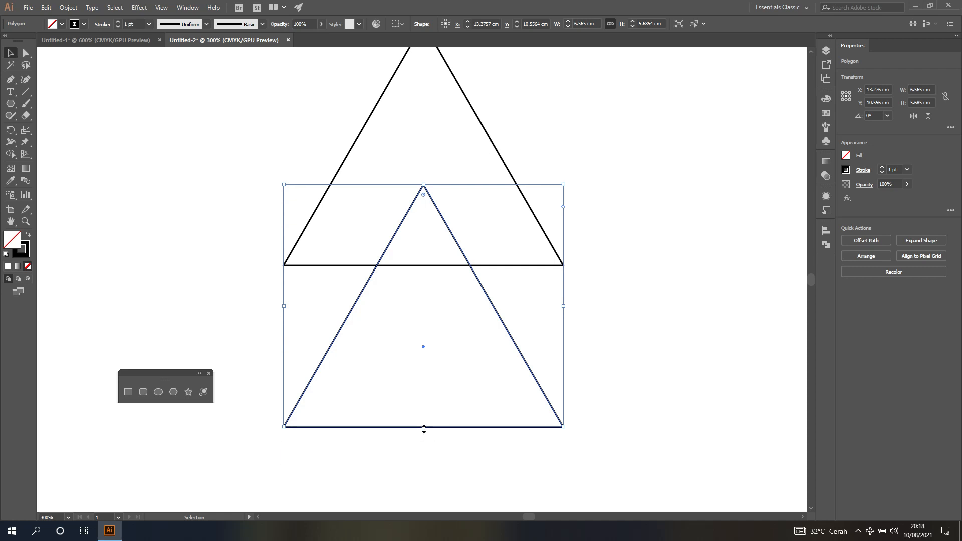
left_click_drag(424, 428, 427, 266)
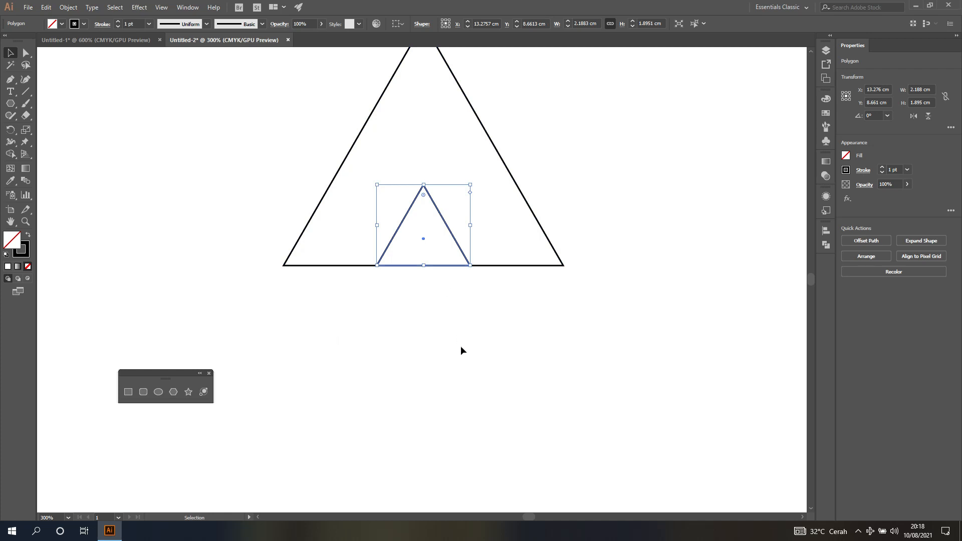
scroll(460, 345, "up", 3)
left_click(552, 200)
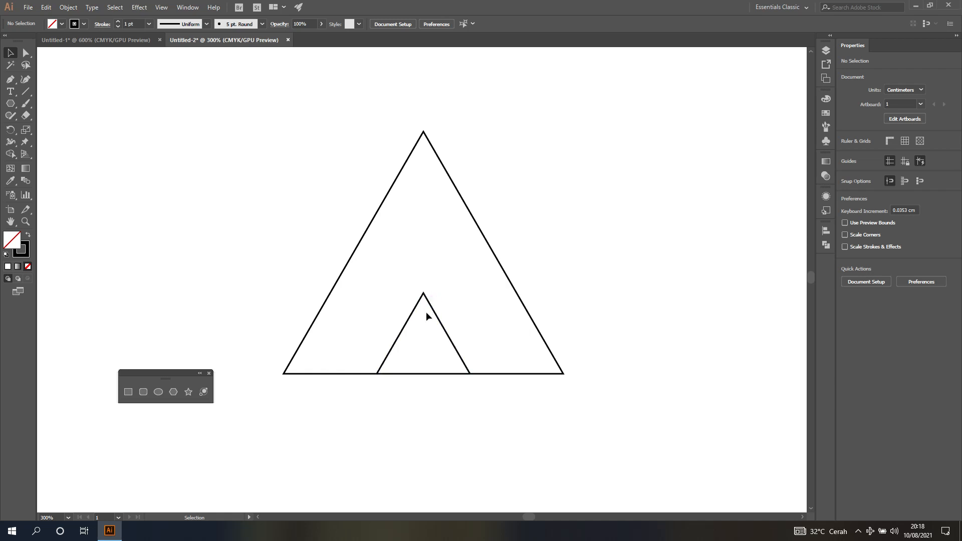
- Select the small triangle, close the floating shape tools palette and activate the Rotate tool
left_click(446, 331)
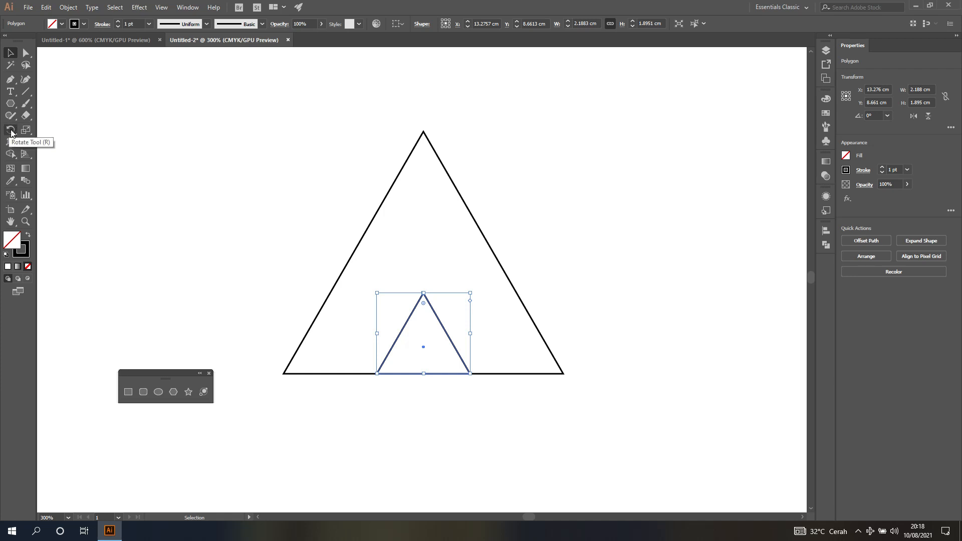
left_click(209, 373)
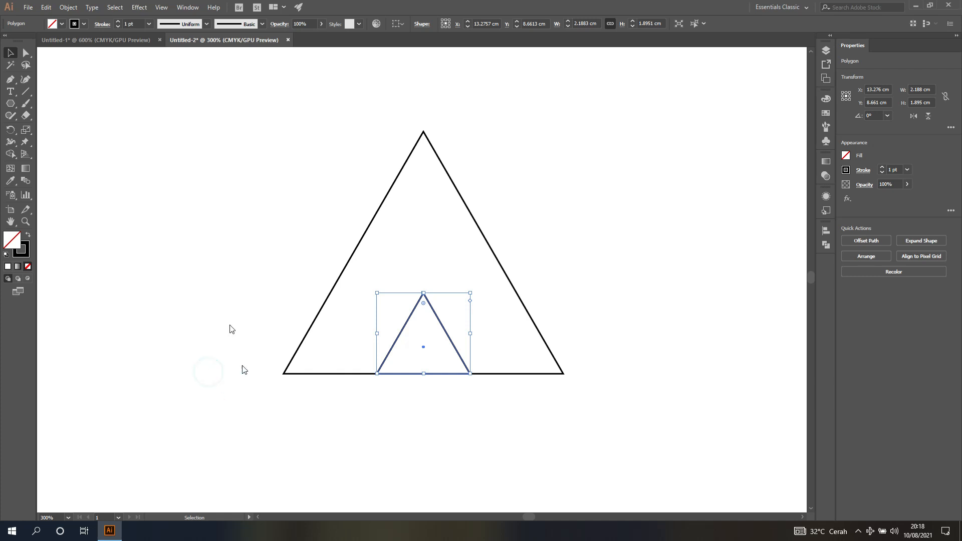
left_click(12, 133)
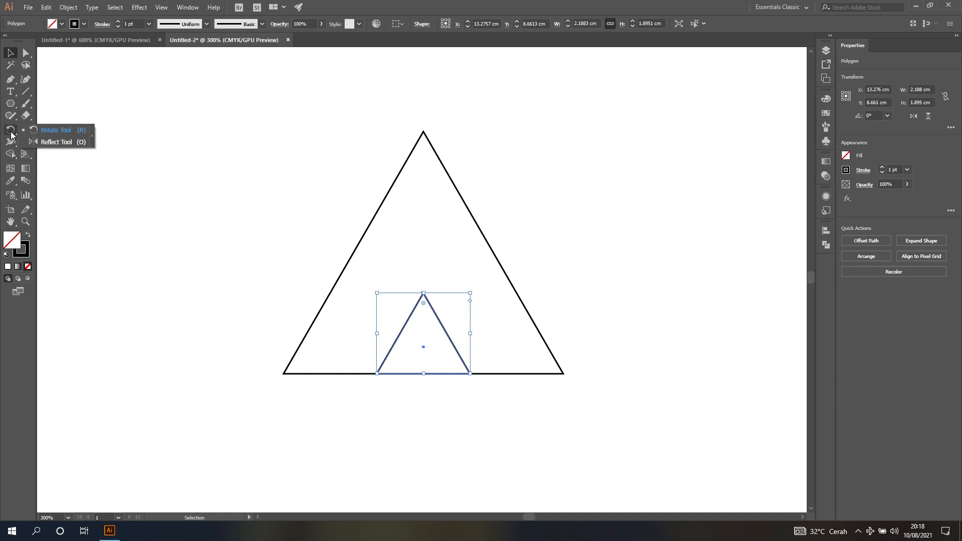
left_click(55, 131)
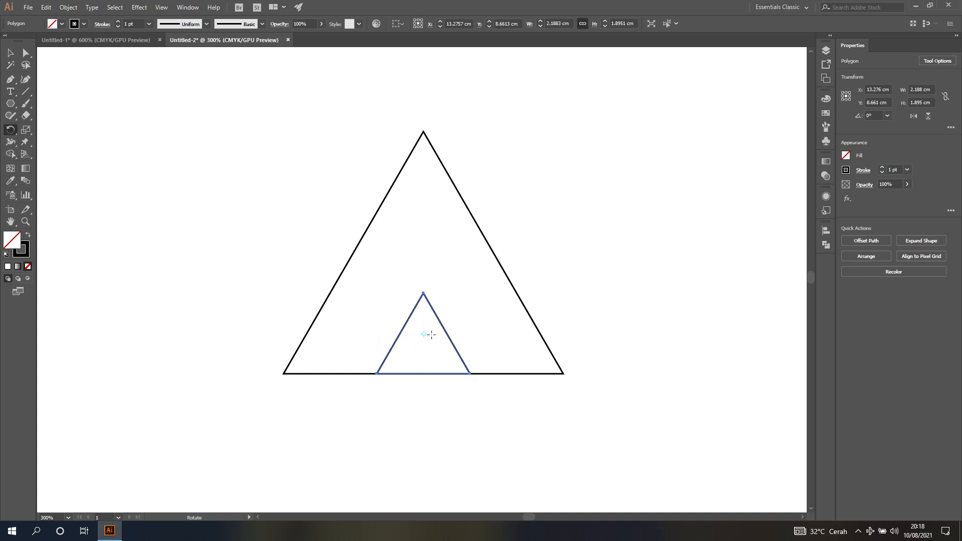
scroll(425, 341, "up", 2)
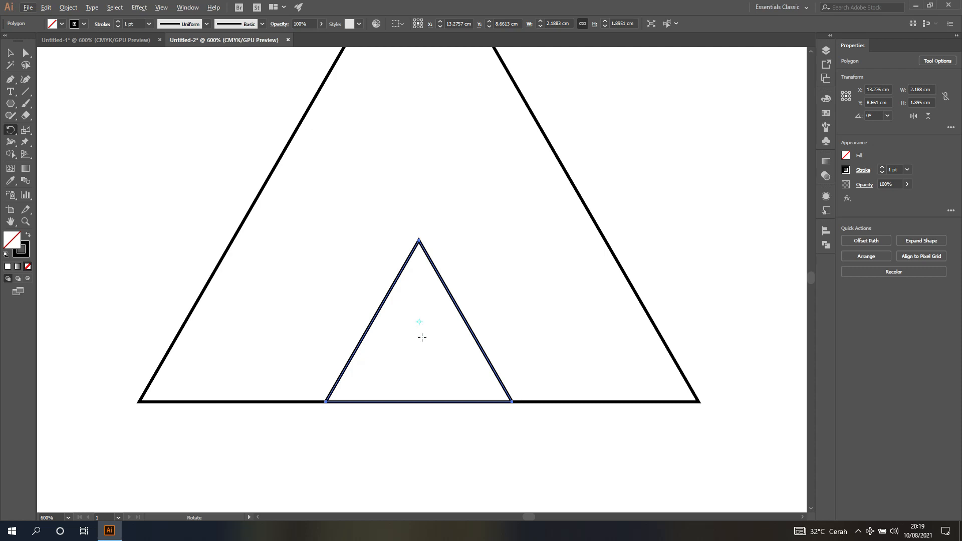
- Try rotating the small triangle itself 120° about its apex with the preview on, and undo the rotation
key("alt")
left_click(419, 240, "alt")
left_click_drag(526, 175, 654, 101)
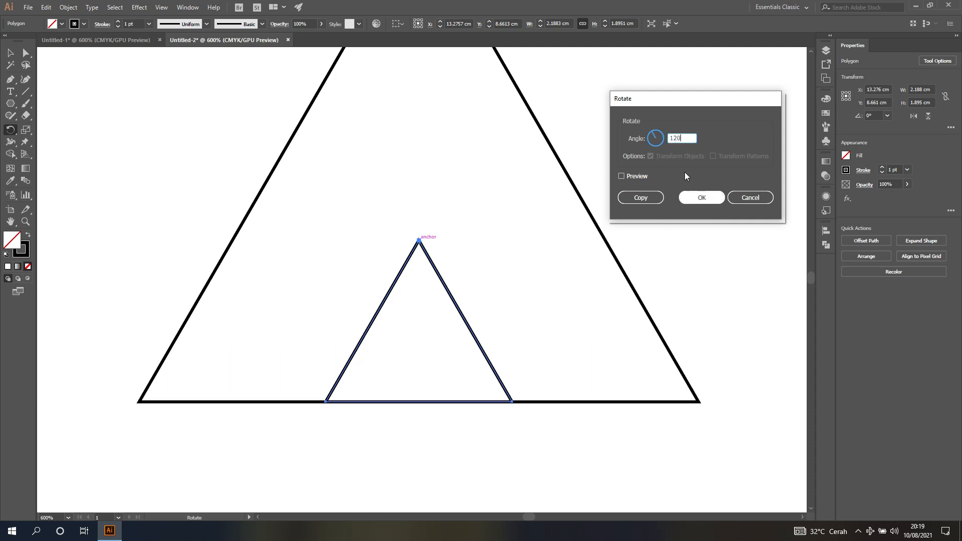
left_click(623, 175)
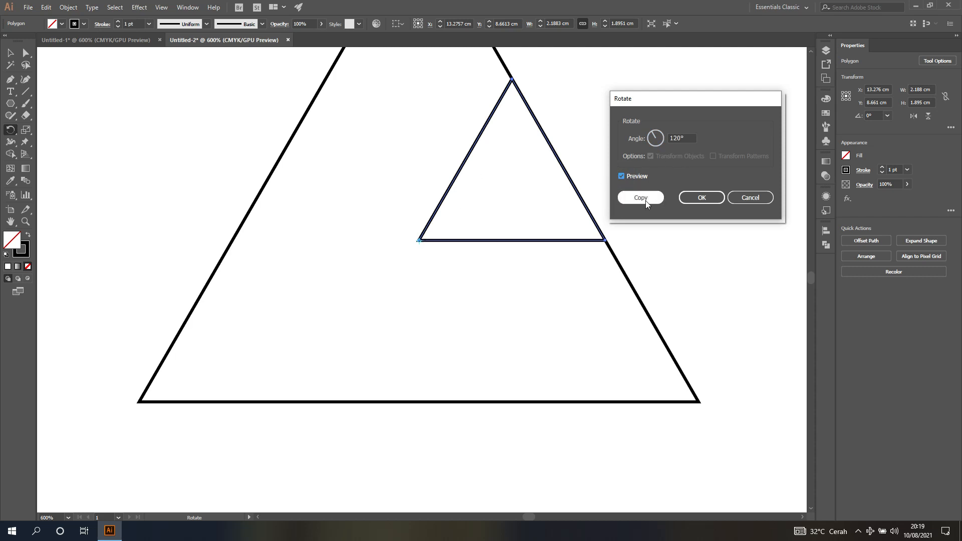
left_click(702, 198)
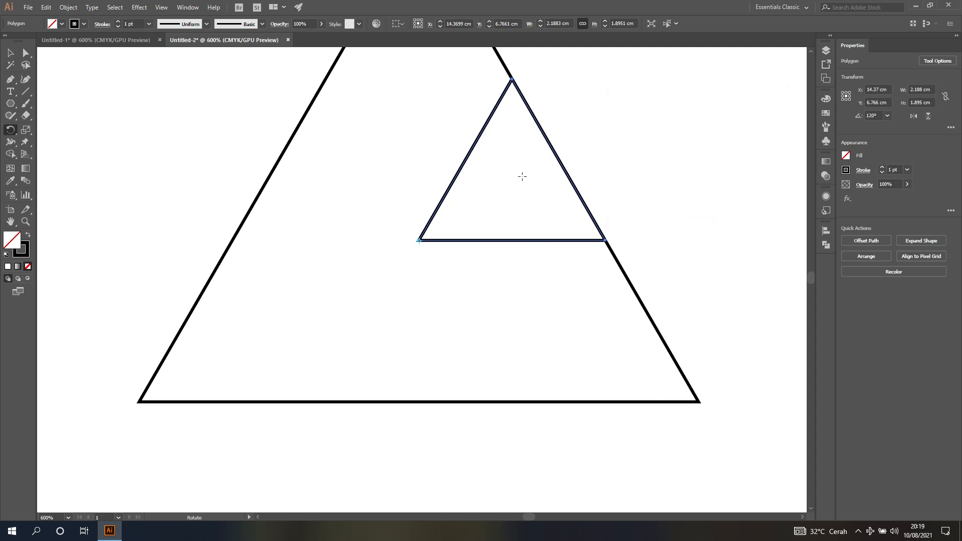
key("ctrl+z")
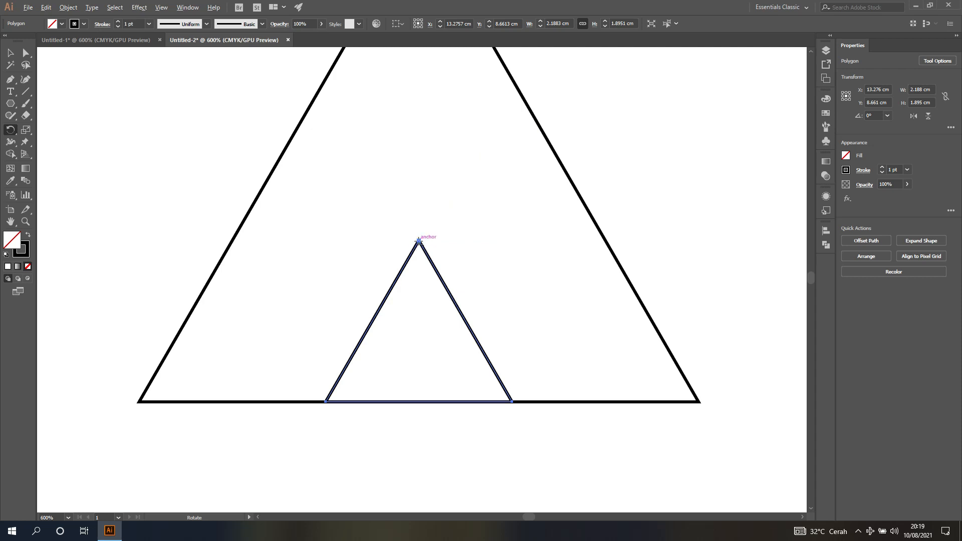
- Create a copy of the small triangle rotated 120° about its apex
left_click(418, 241, "alt")
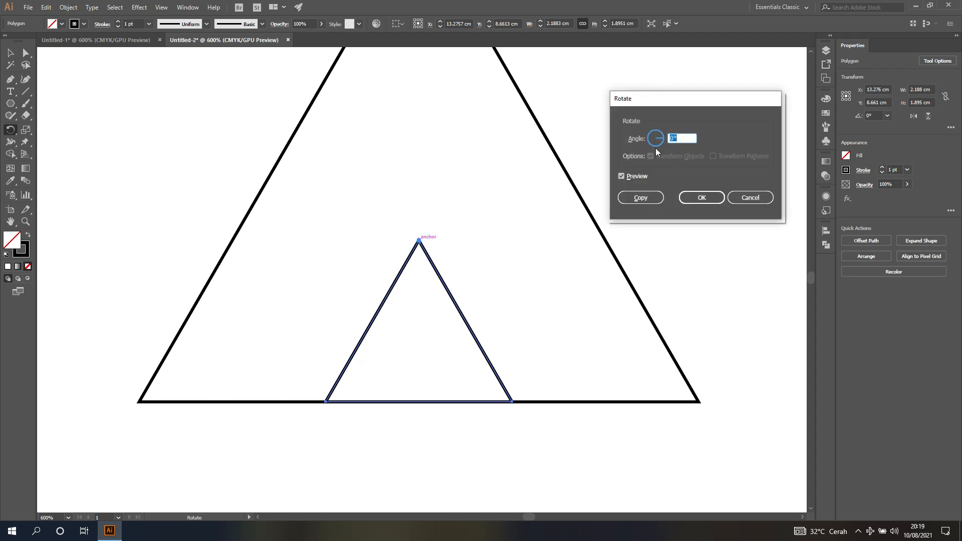
type("120")
left_click(641, 198)
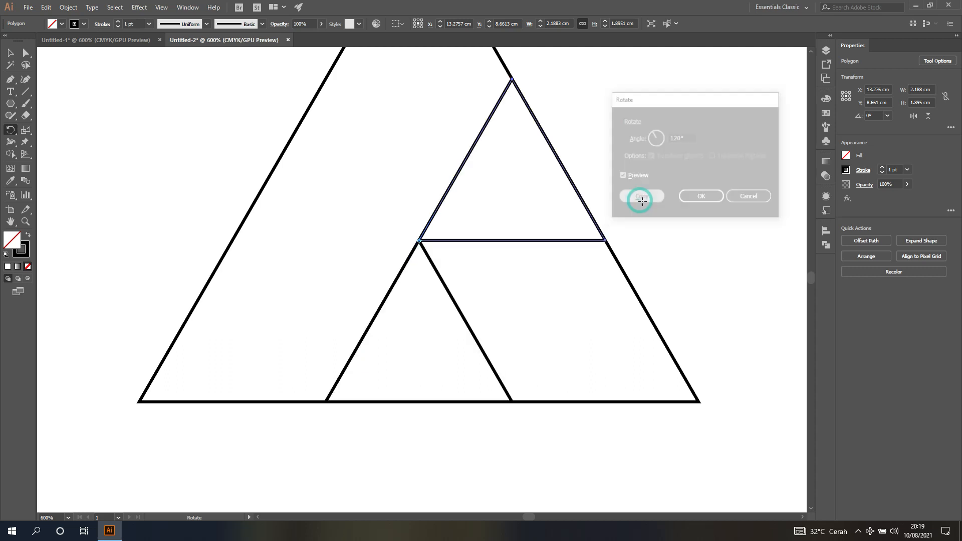
- Repeat the rotated copy with Transform Again to add a third small triangle around the centre, and deselect everything
scroll(502, 257, "up", 2)
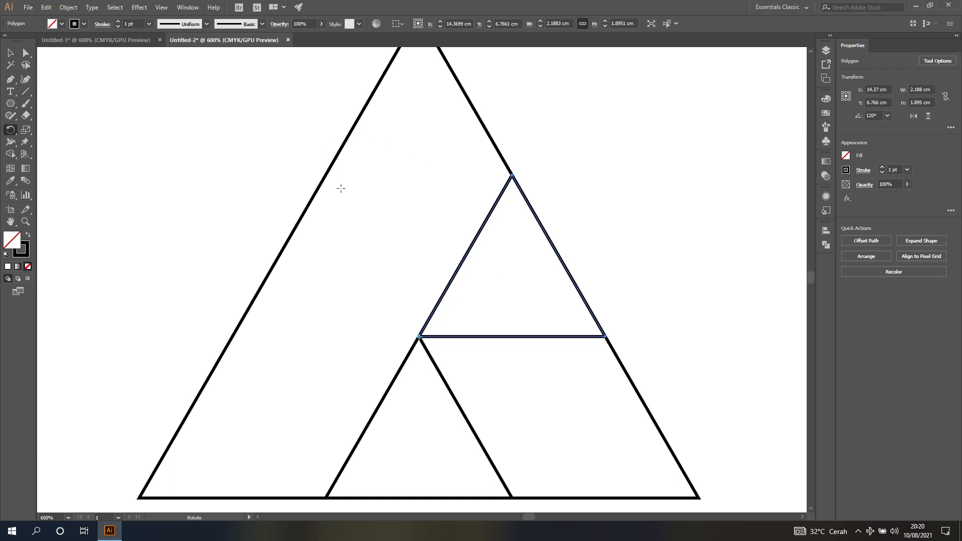
left_click(73, 9)
mouse_move(121, 22)
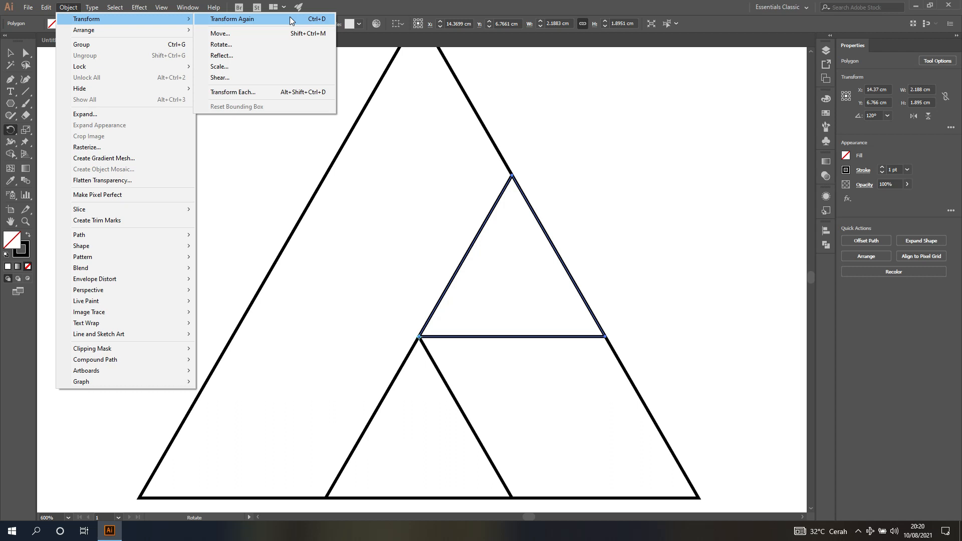
left_click(365, 3)
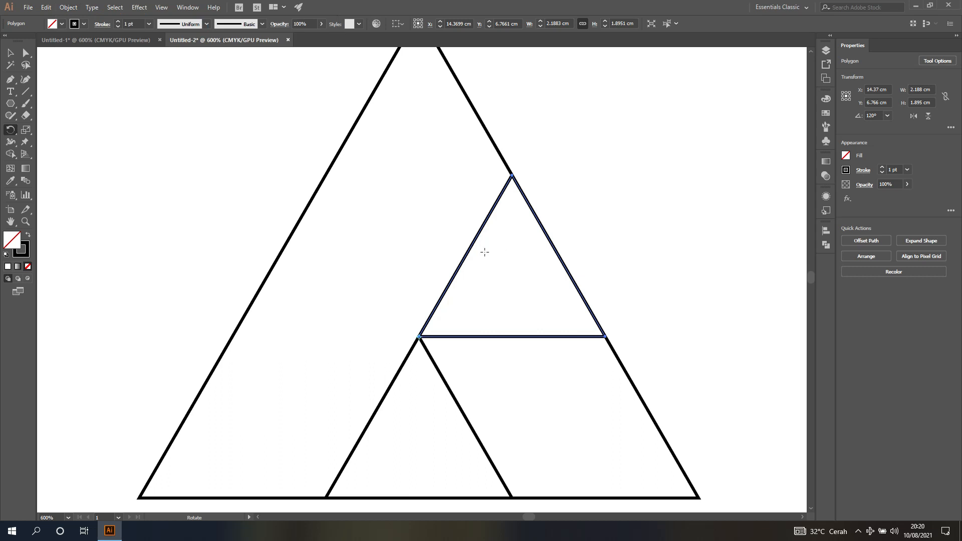
key("ctrl+d")
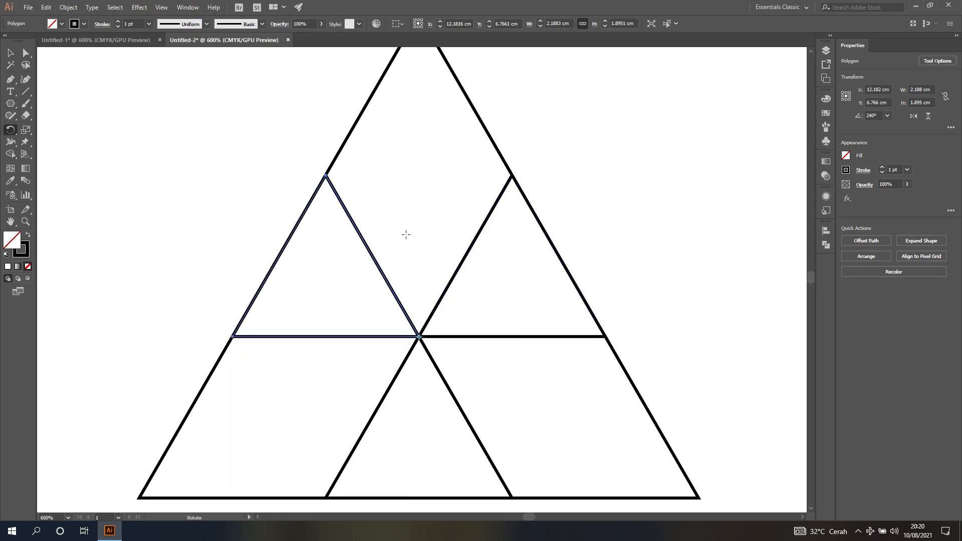
scroll(406, 234, "down", 2)
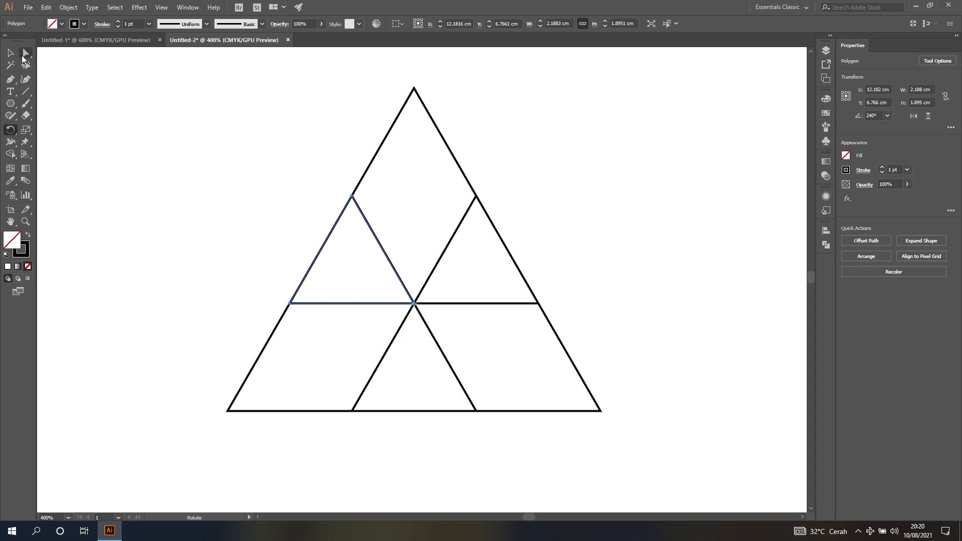
left_click(10, 53)
left_click(555, 158)
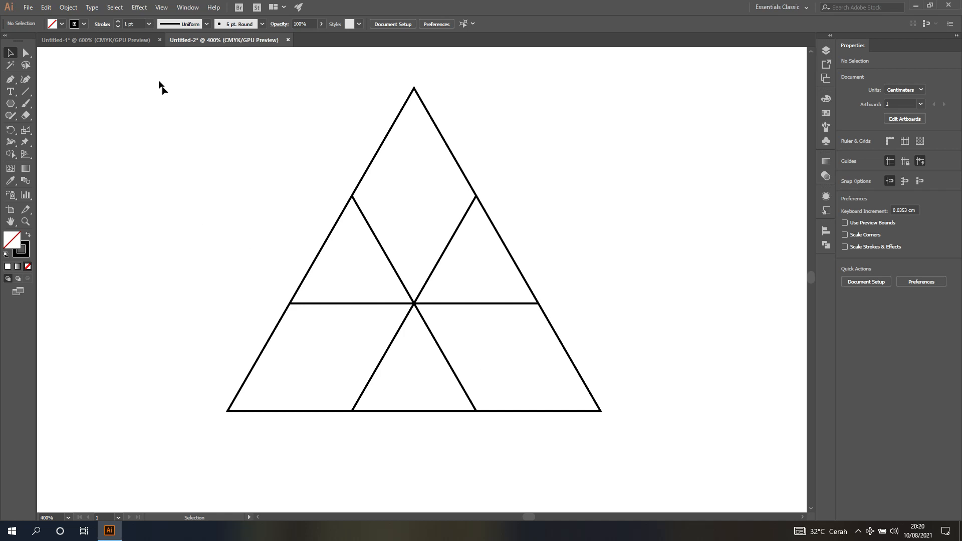
- Select the large triangle and the three small triangles together and activate the Shape Builder tool
left_click(10, 156)
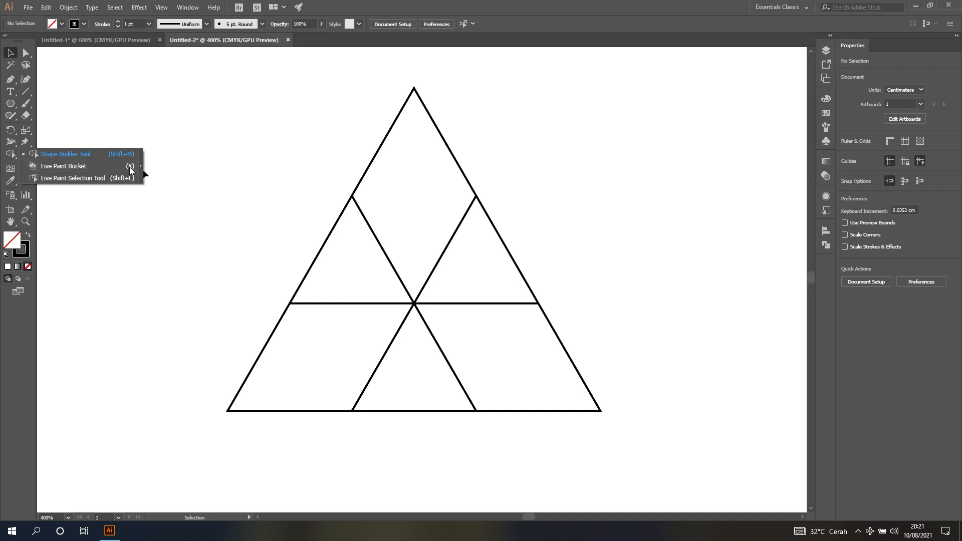
left_click(71, 156)
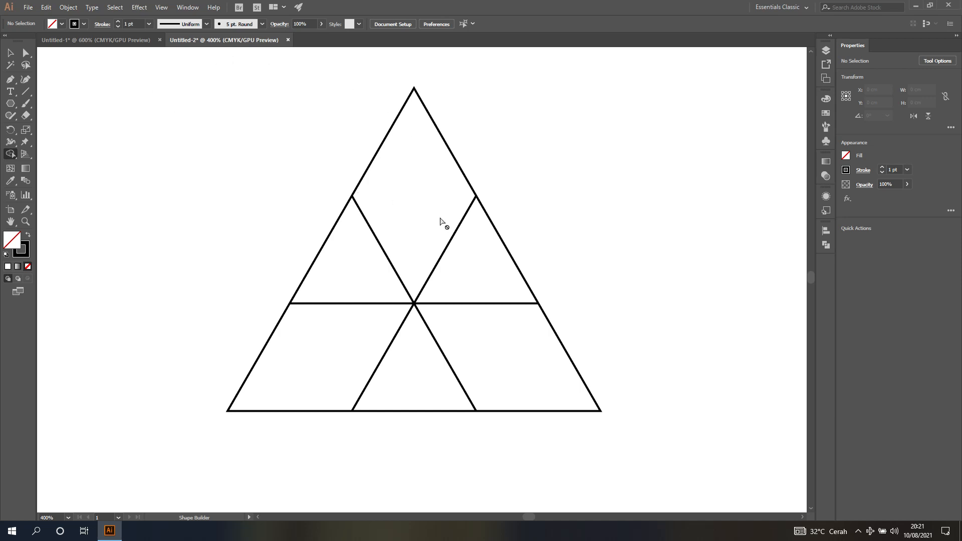
left_click(425, 189)
left_click(12, 52)
left_click_drag(162, 62, 687, 471)
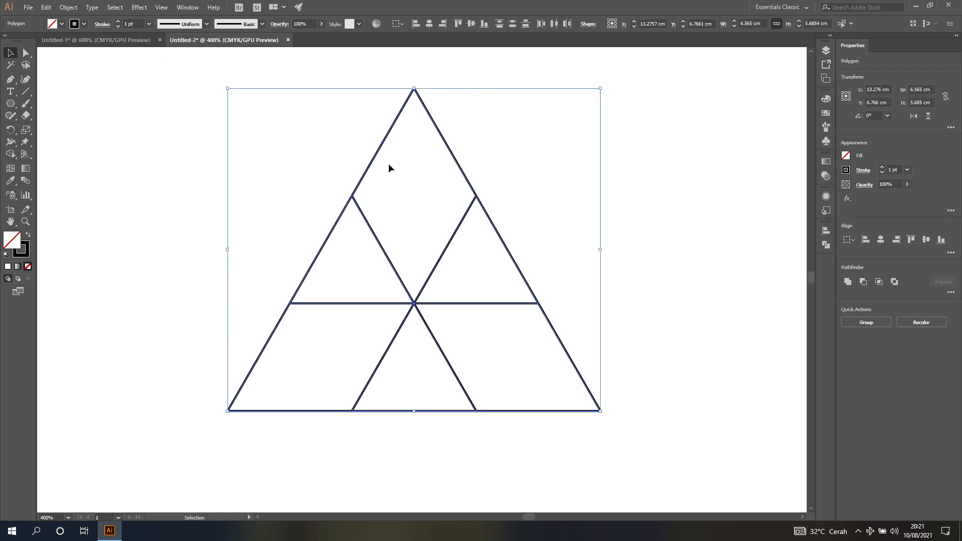
left_click(10, 155)
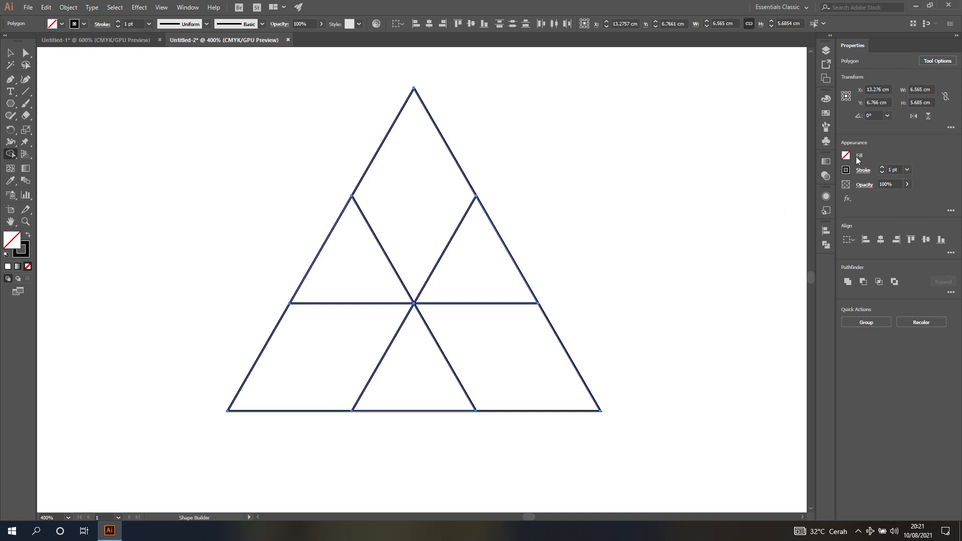
- Set the fill colour of the selected triangles to red for the Shape Builder
left_click(61, 24)
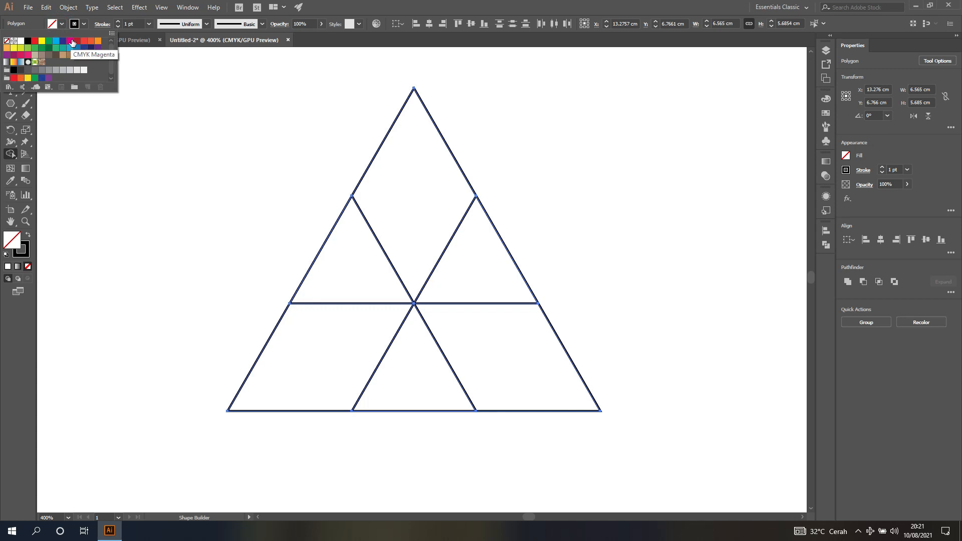
left_click(34, 41)
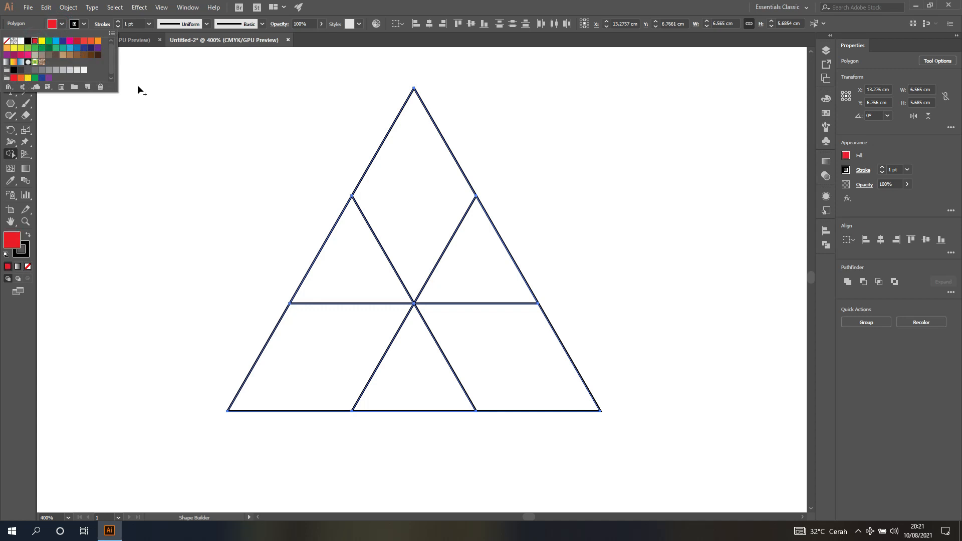
left_click(137, 85)
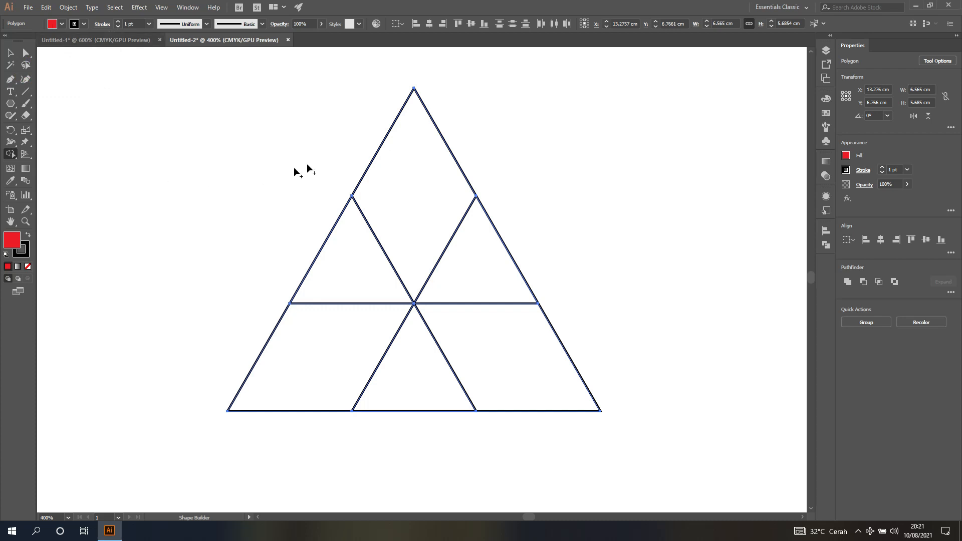
- Build the upper, lower-left and lower-right rhombi as red shapes with the Shape Builder, and deselect everything
left_click(414, 194)
left_click(328, 349)
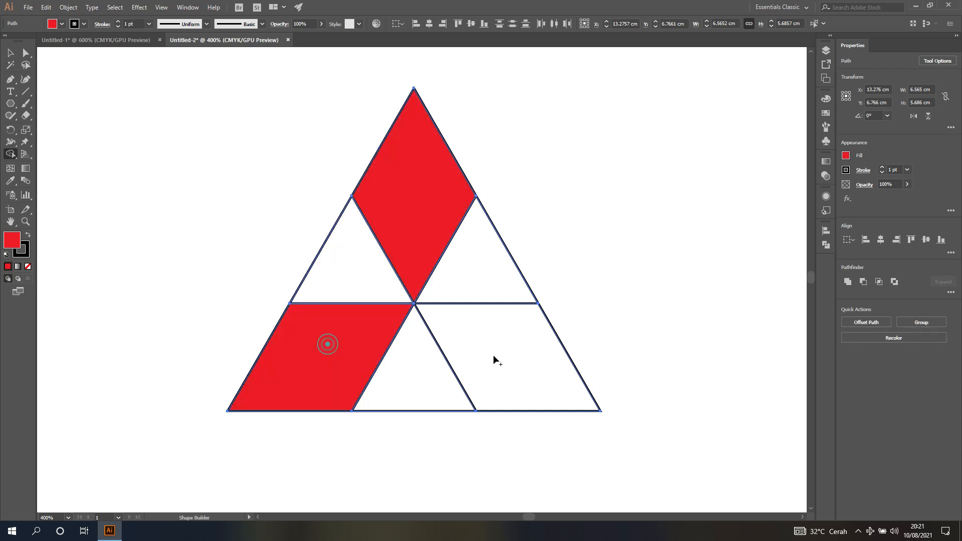
left_click(505, 353)
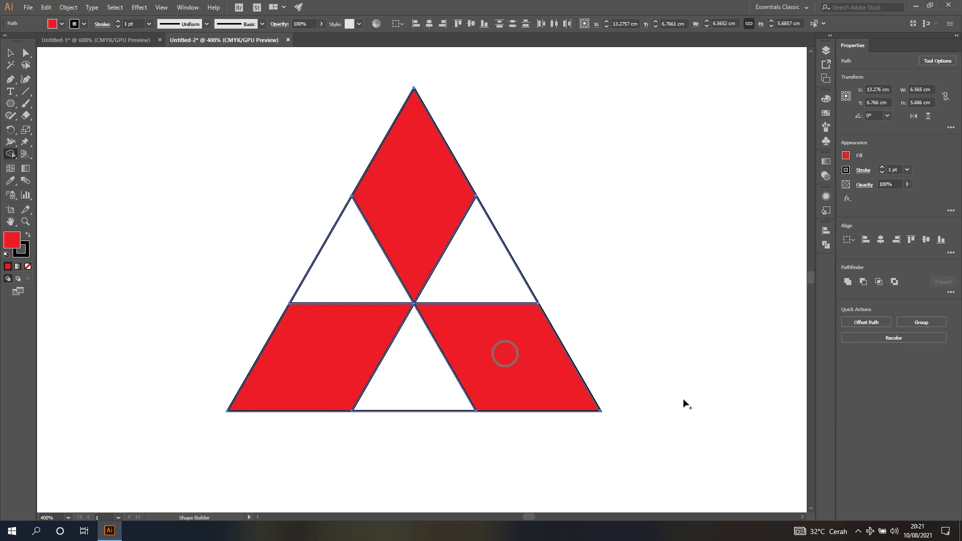
left_click(9, 53)
left_click(134, 177)
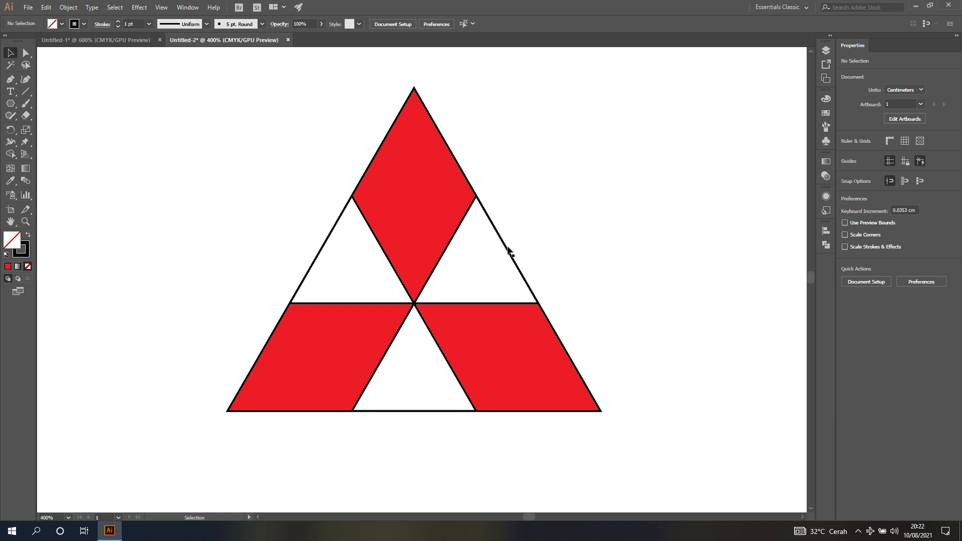
- Delete the three unfilled triangles between the red rhombi
left_click(489, 268)
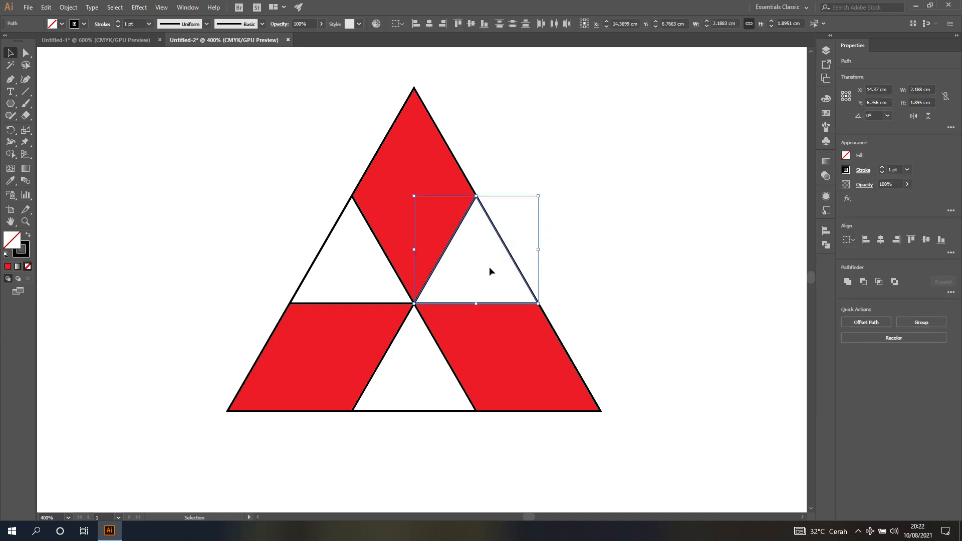
key("Delete")
left_click_drag(298, 219, 346, 279)
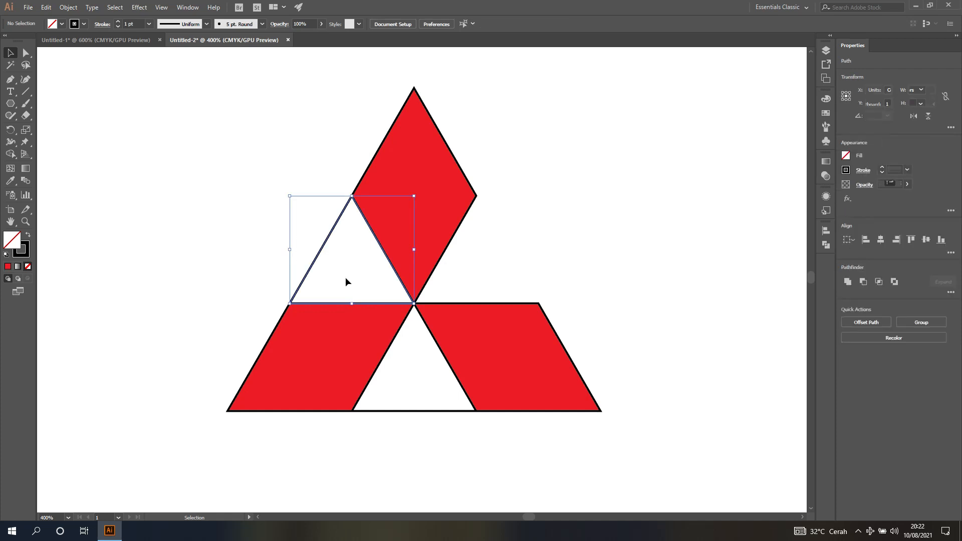
key("Delete")
left_click_drag(396, 441, 420, 387)
key("Delete")
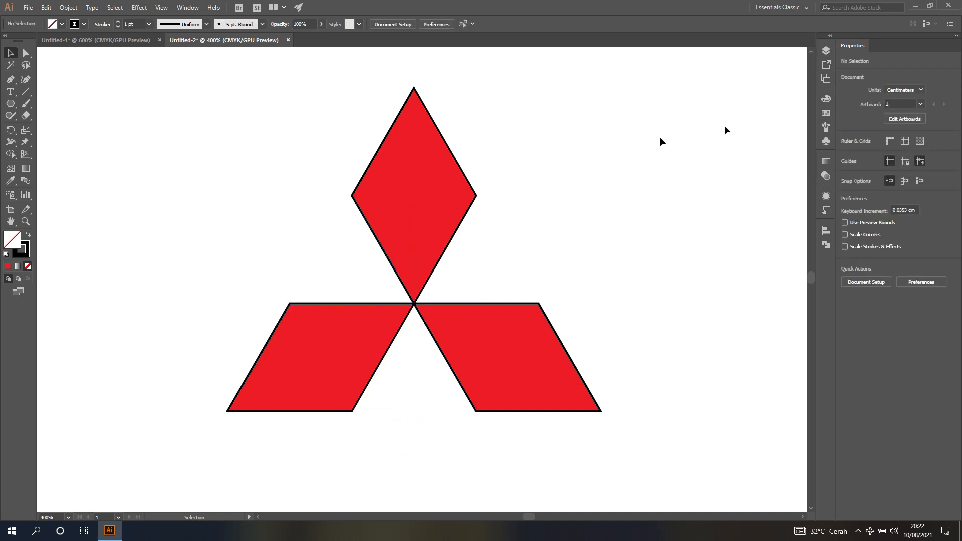
- Expand Layer 1 to check which paths remain in the logo, and collapse the layer list
left_click(827, 50)
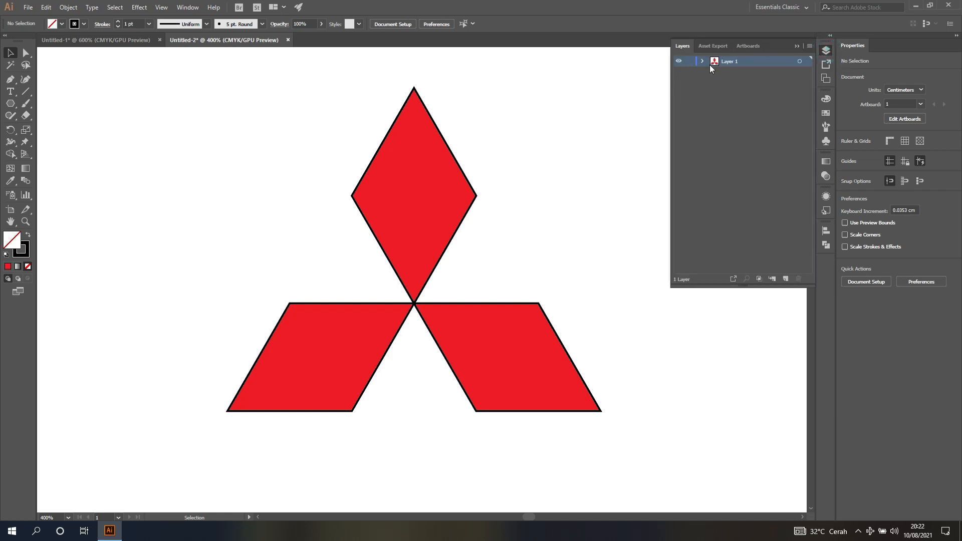
left_click(702, 61)
left_click(587, 94)
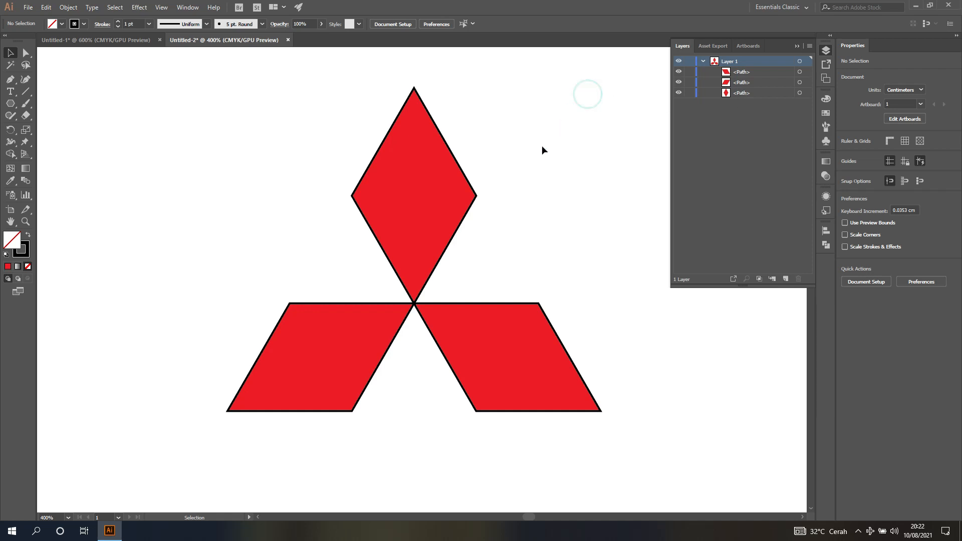
scroll(543, 148, "down", 1)
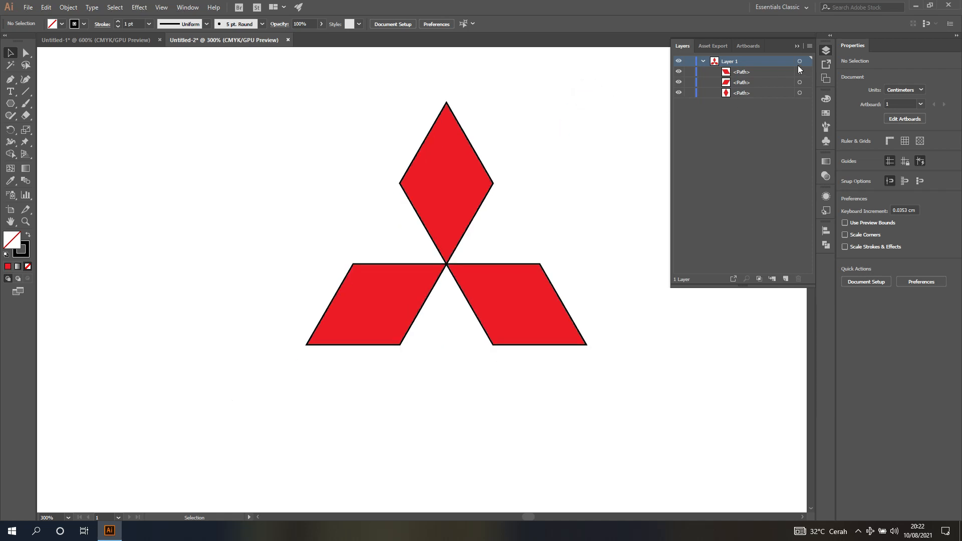
left_click(797, 46)
- Add the text MITSUBISHI in capitals below the emblem with the Type tool
scroll(653, 122, "down", 1)
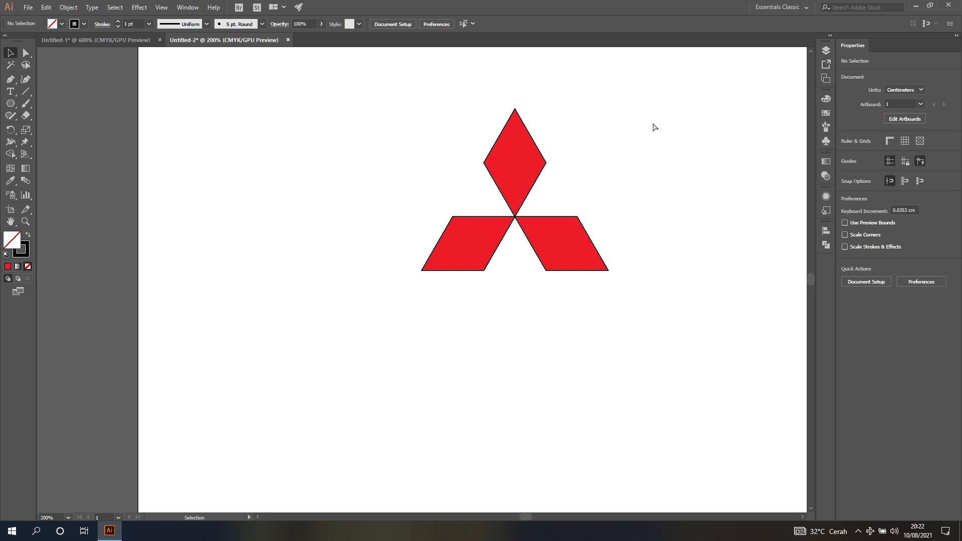
scroll(652, 122, "right", 1)
scroll(653, 127, "right", 2)
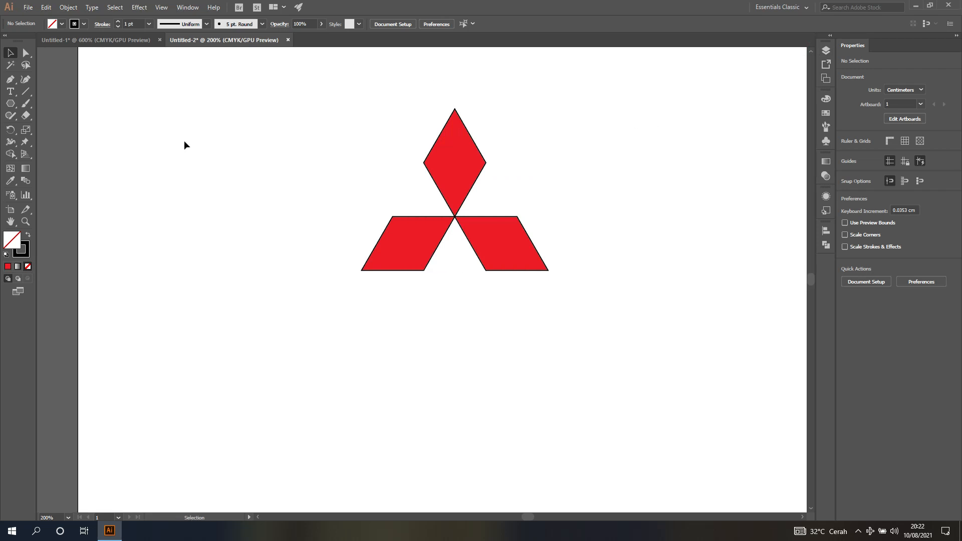
left_click(9, 93)
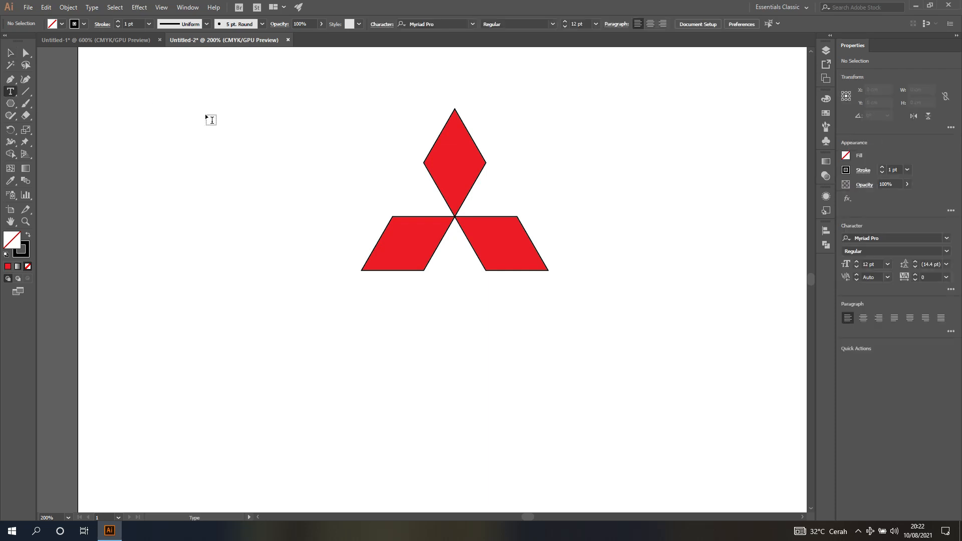
left_click(371, 341)
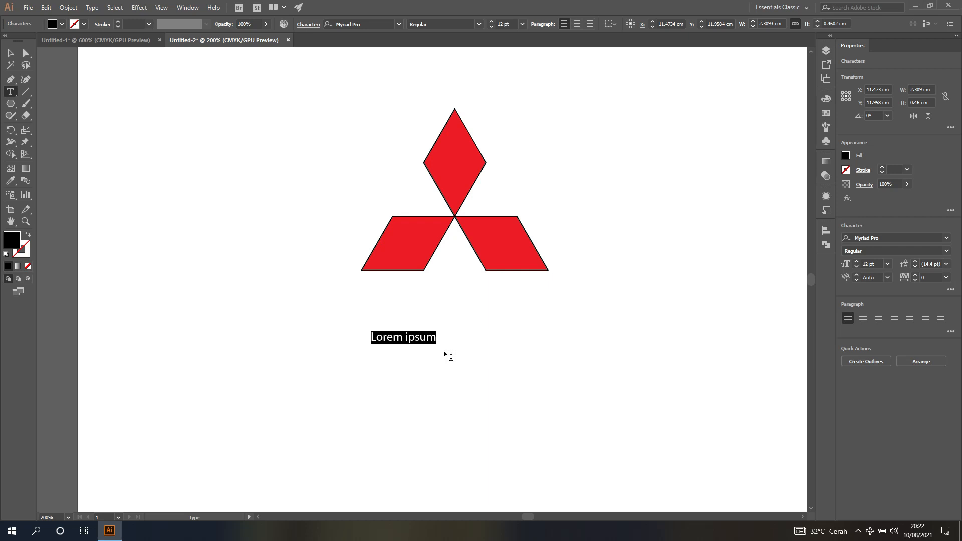
type("MIT")
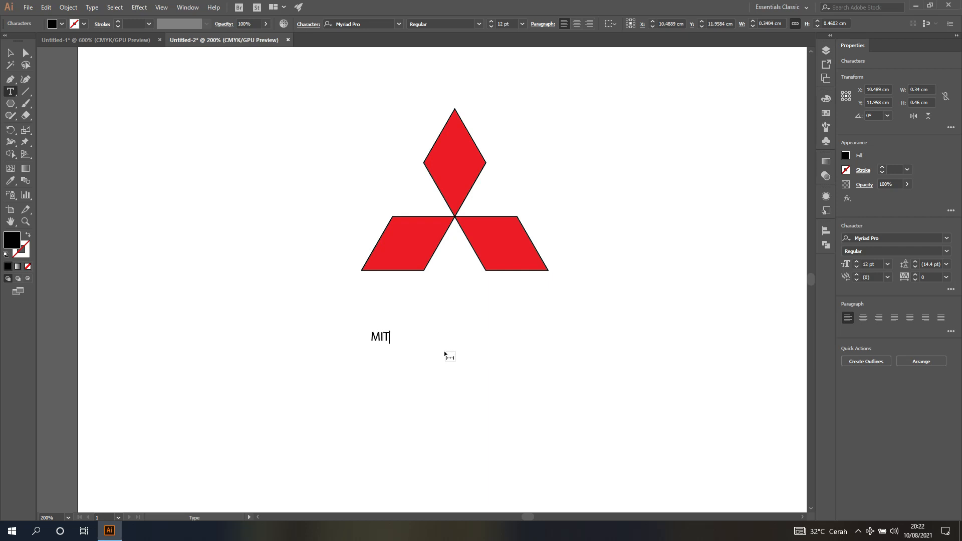
type("SUBISHI")
key("Escape")
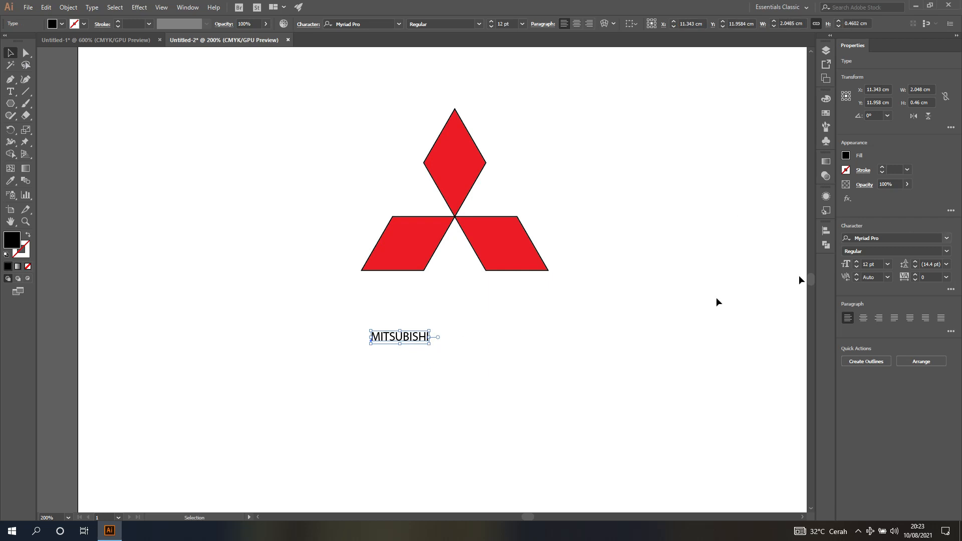
- Scale the MITSUBISHI text to the emblem's width, about 6.57 cm, and set its font to Source Sans Pro
left_click_drag(431, 331, 550, 288)
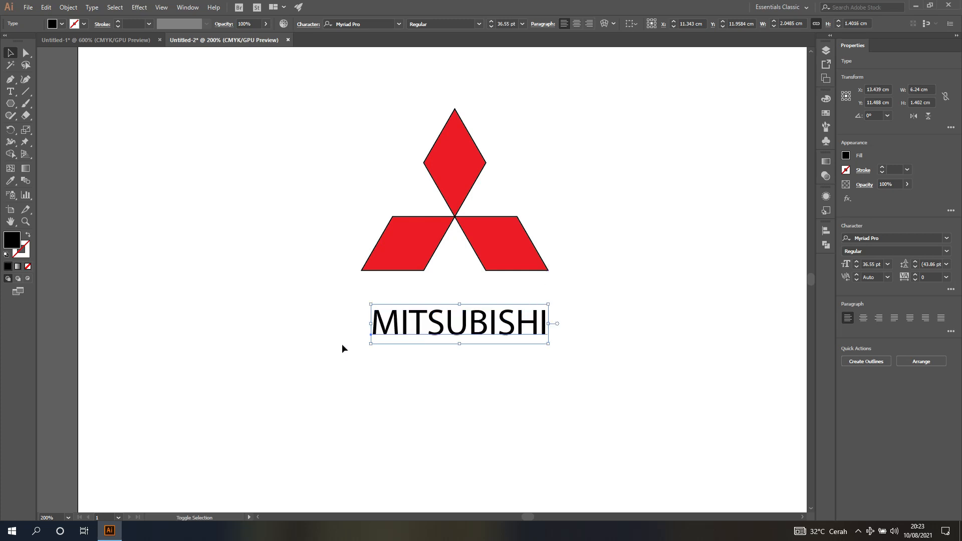
left_click_drag(371, 344, 362, 345)
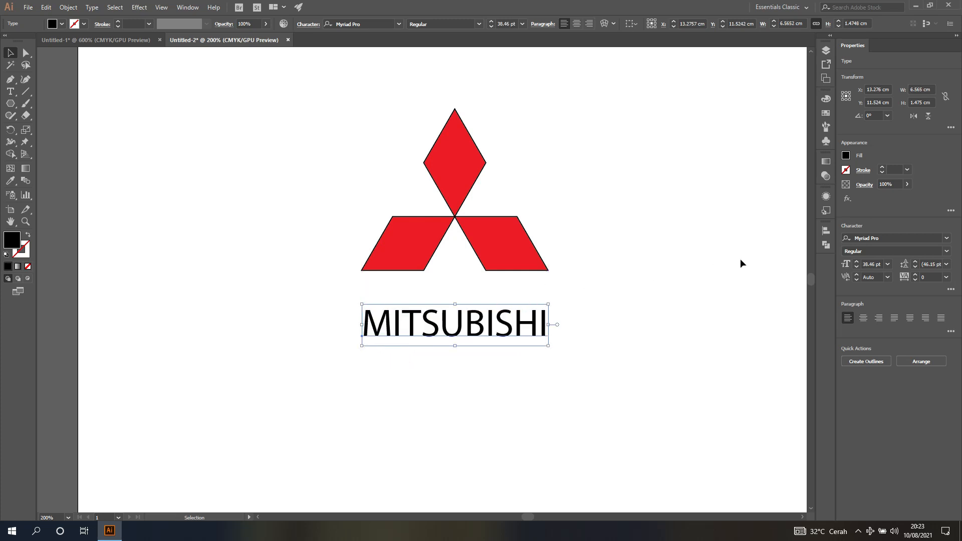
left_click(947, 238)
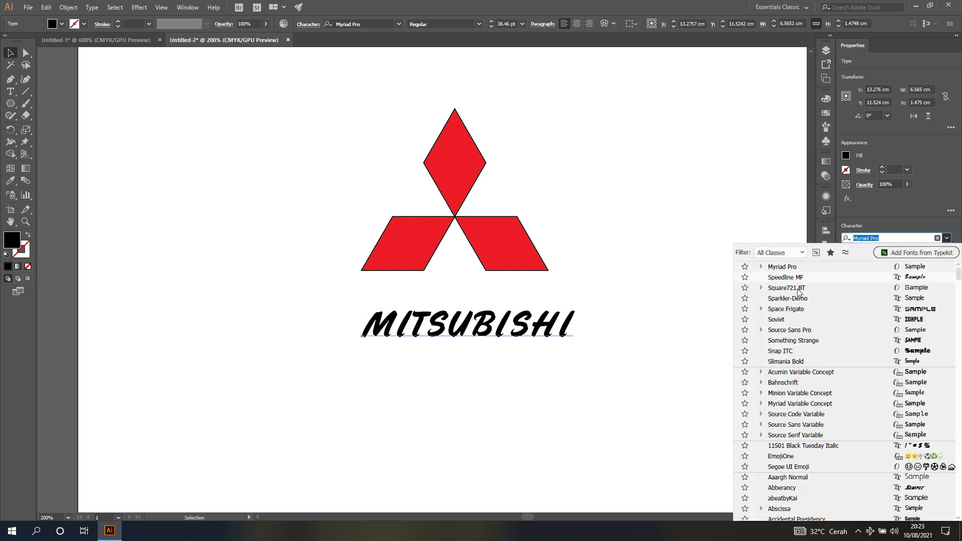
left_click(807, 330)
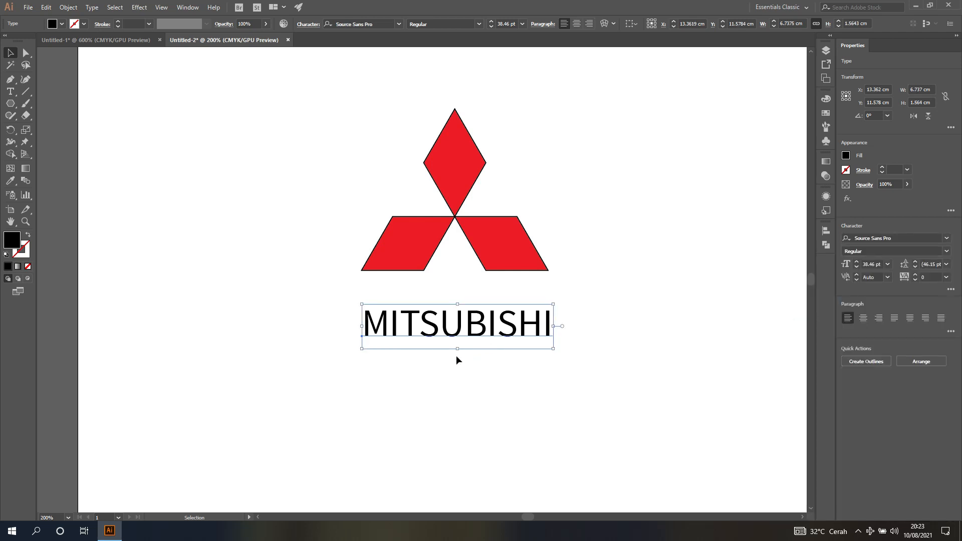
- Enlarge the MITSUBISHI text to about 6.92 cm wide, move it up closer to the emblem and deselect it
left_click_drag(362, 305, 358, 298)
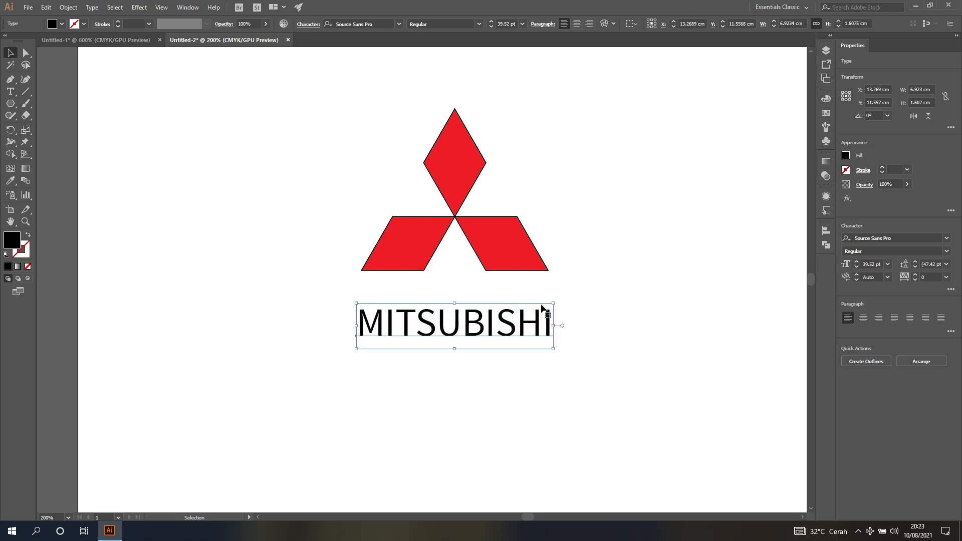
left_click_drag(480, 329, 479, 315)
left_click(589, 253)
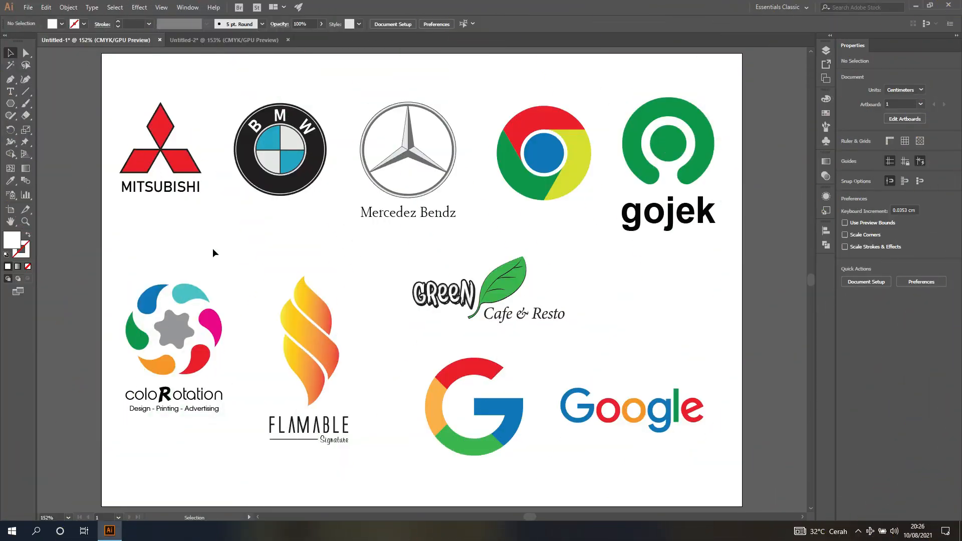
- Examine the BMW reference logo up close in Untitled-1, and return to the Untitled-2 document
scroll(234, 129, "up", 5)
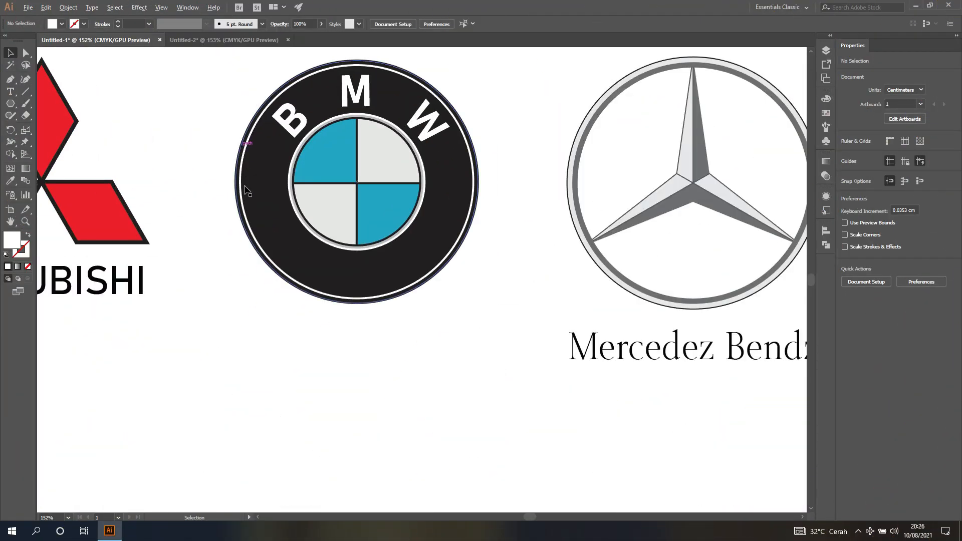
scroll(240, 210, "up", 2)
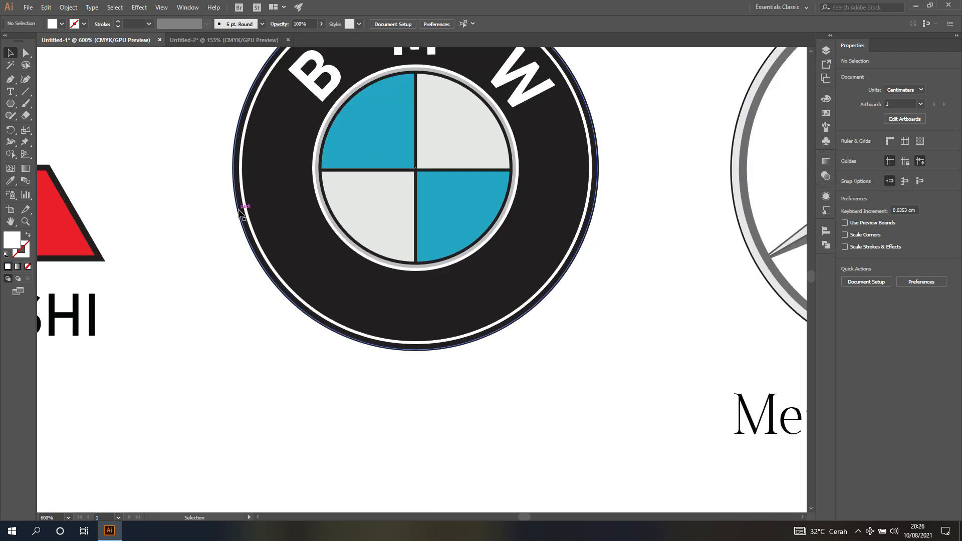
scroll(239, 213, "up", 1)
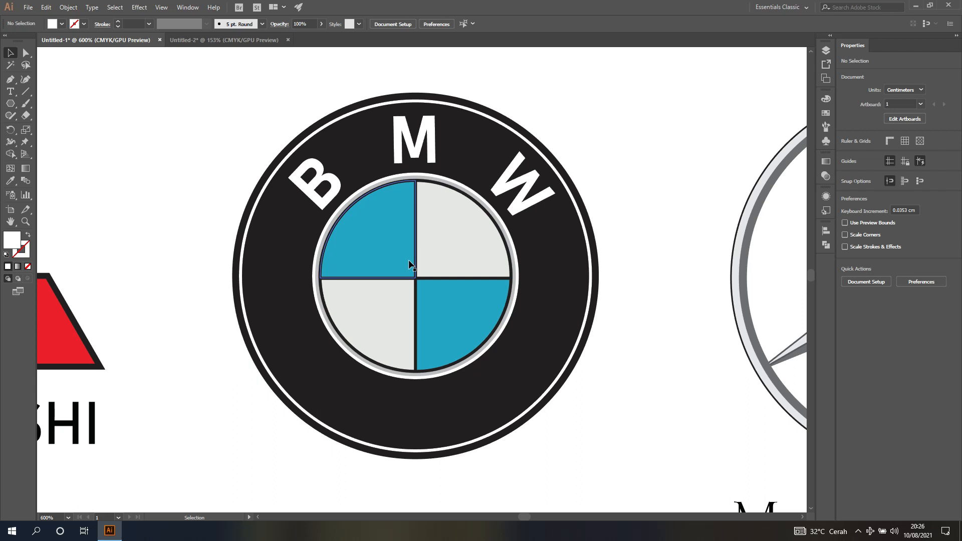
left_click(211, 41)
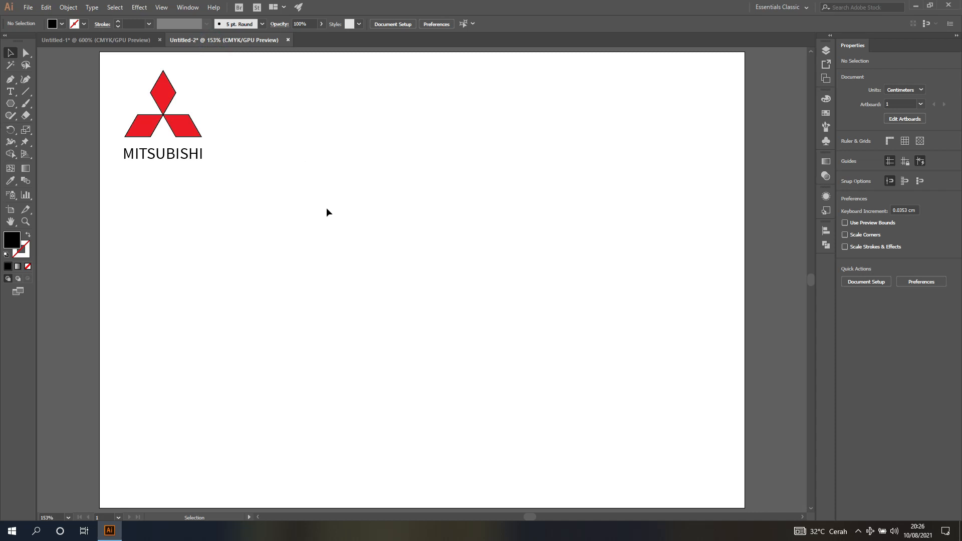
- Draw a circle about 8.02 cm across near the artboard's centre with the Ellipse tool, using no fill and a black 1 pt stroke
left_click(10, 105)
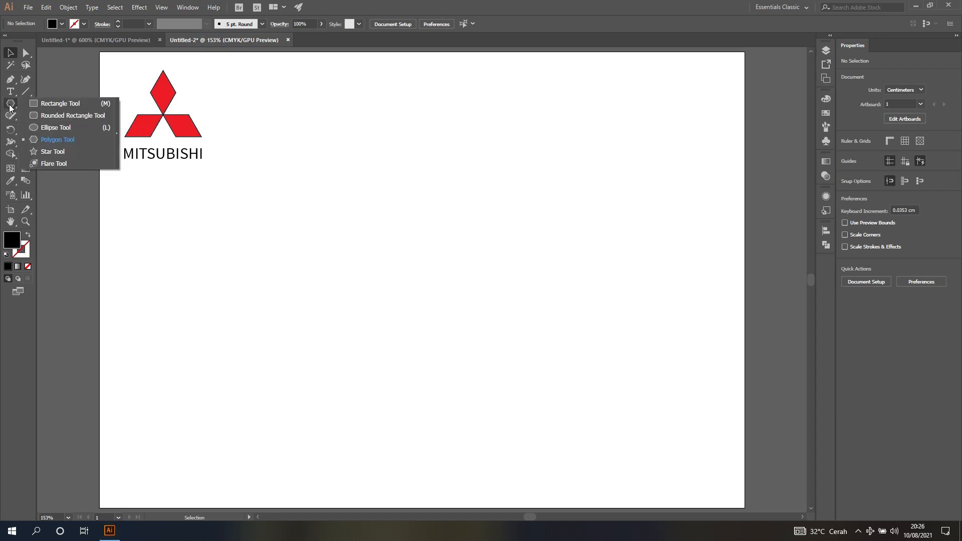
left_click(52, 127)
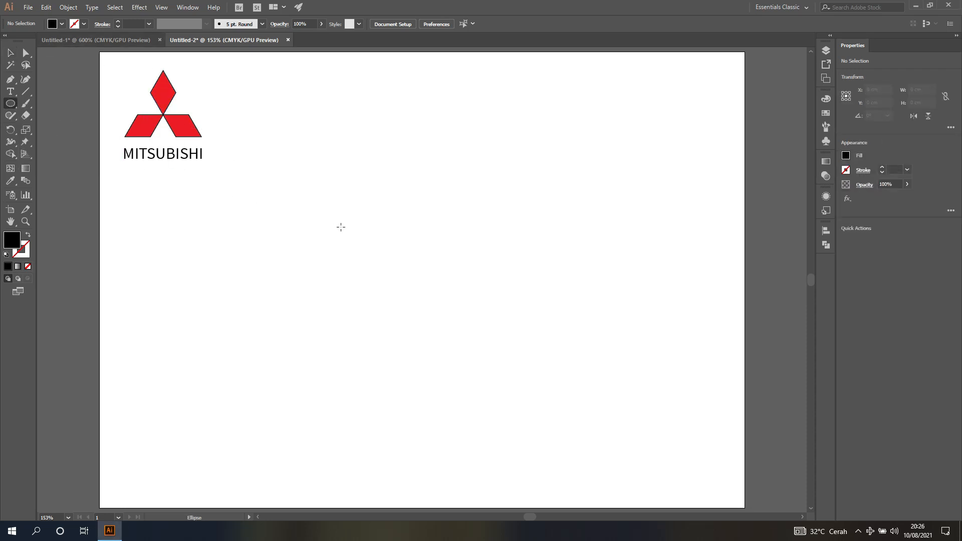
left_click(61, 24)
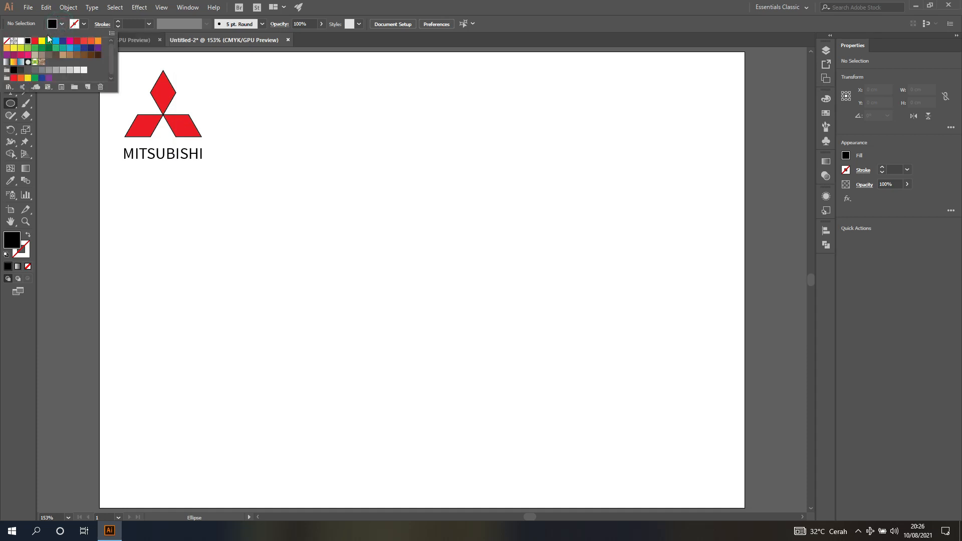
left_click(7, 41)
left_click(84, 23)
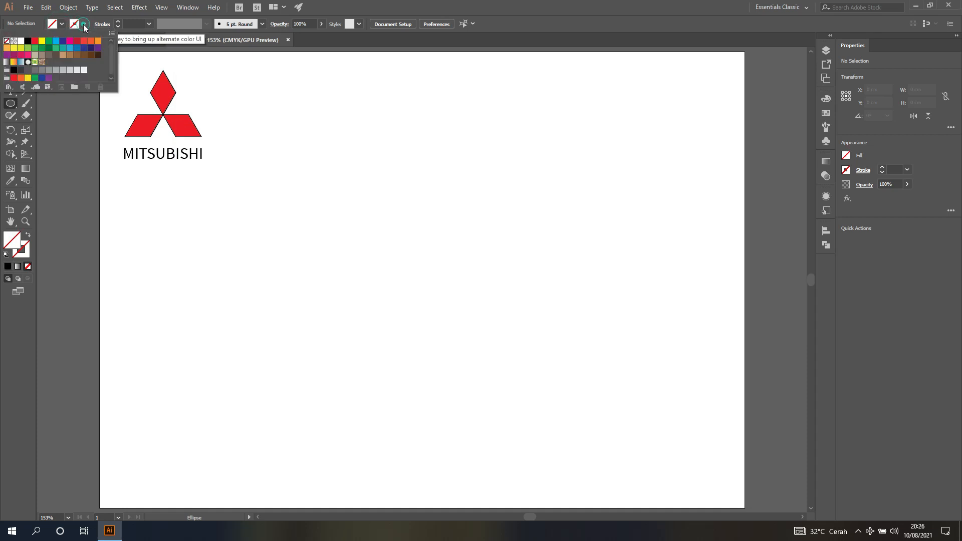
left_click(28, 41)
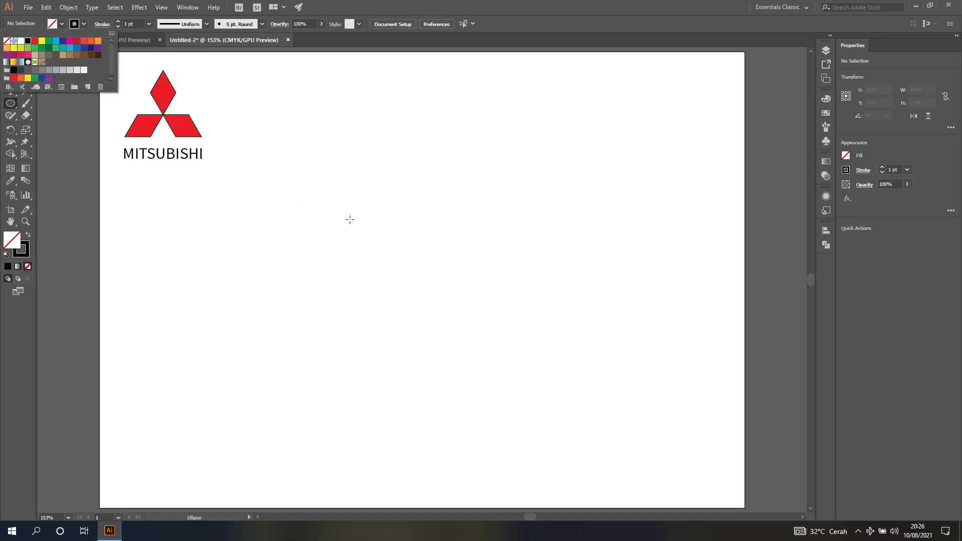
left_click(324, 204)
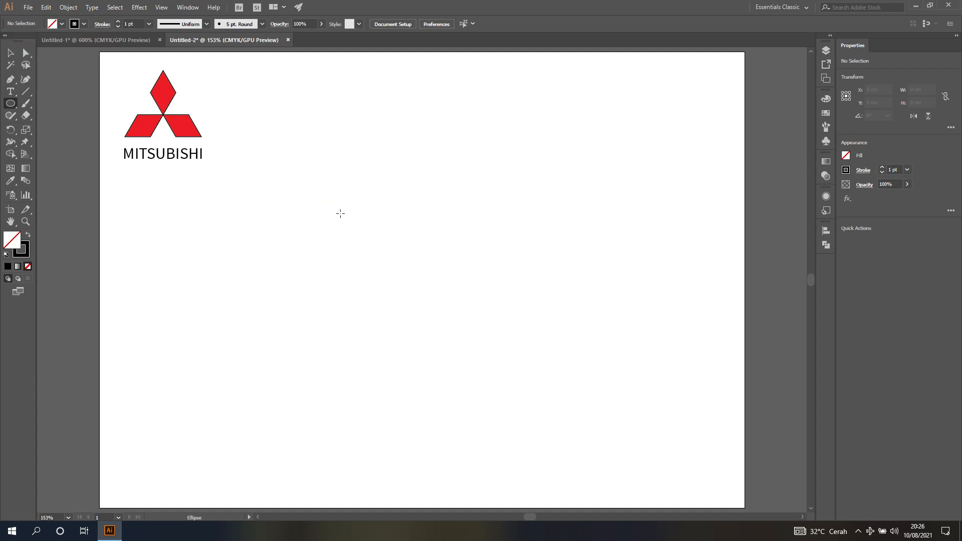
left_click_drag(337, 210, 507, 385)
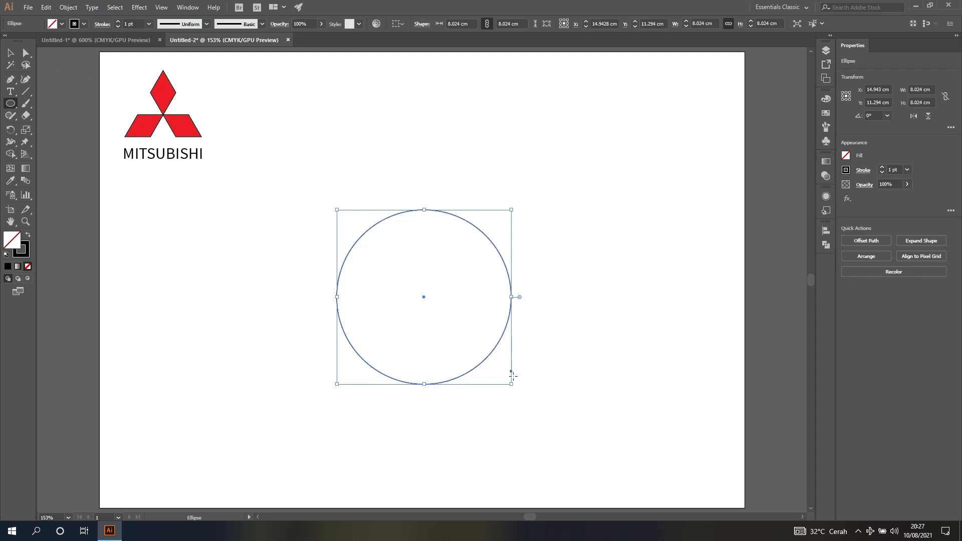
- Compare with the BMW reference in Untitled-1, shrink the circle in Untitled-2 to about 4.2 cm across, and deselect it
left_click(125, 40)
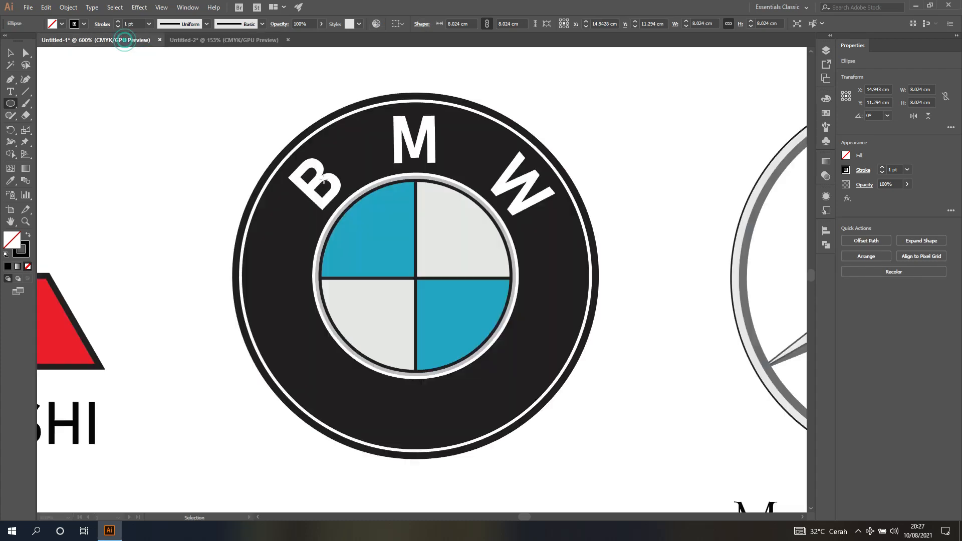
left_click(180, 44)
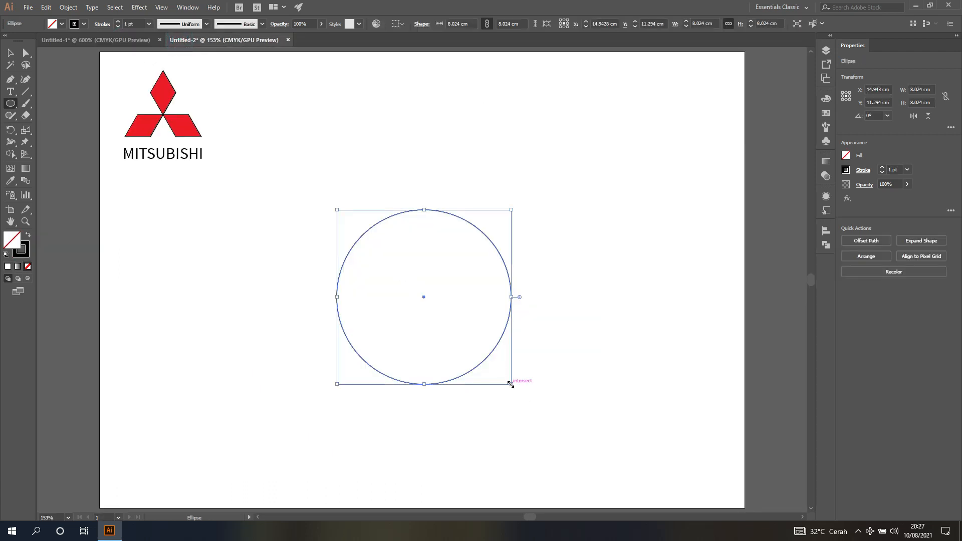
left_click_drag(511, 384, 445, 303)
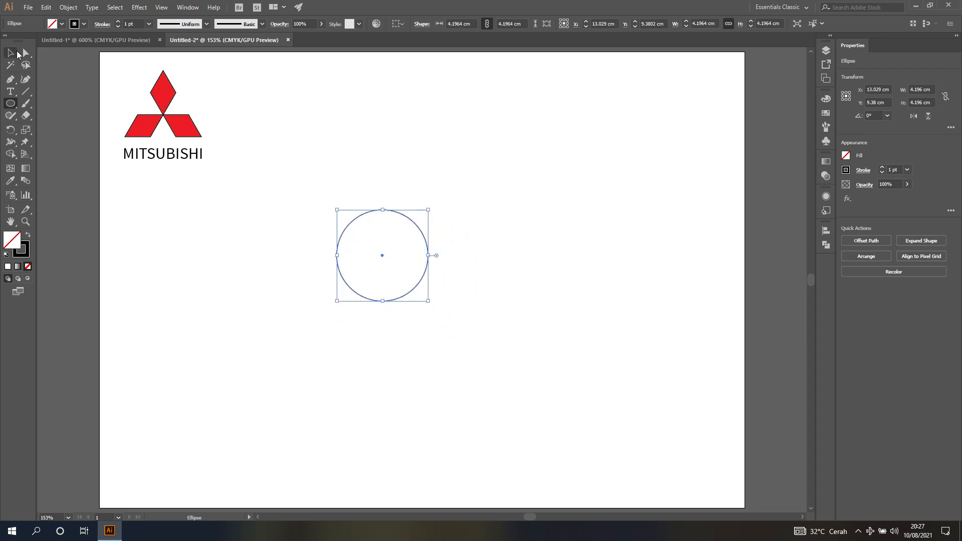
left_click(16, 52)
scroll(330, 260, "up", 2)
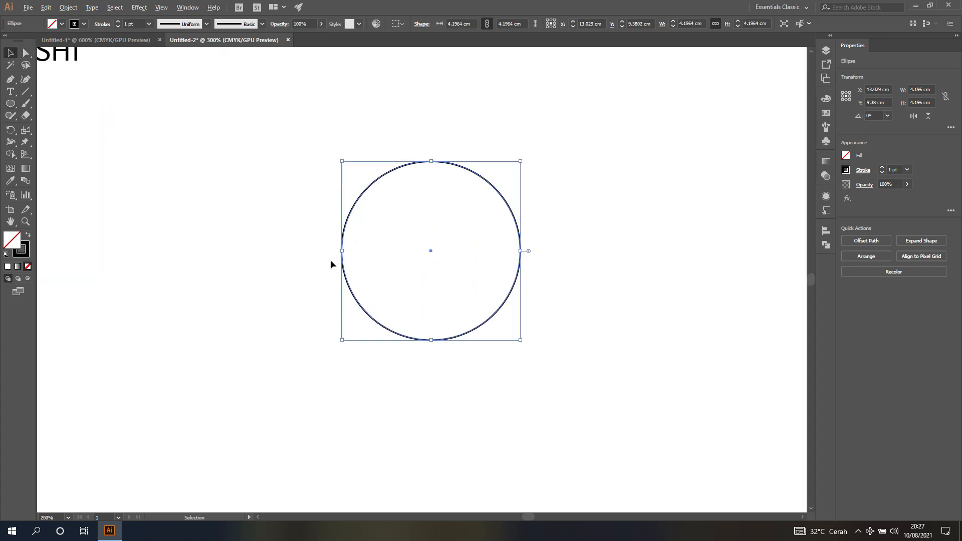
left_click(184, 174)
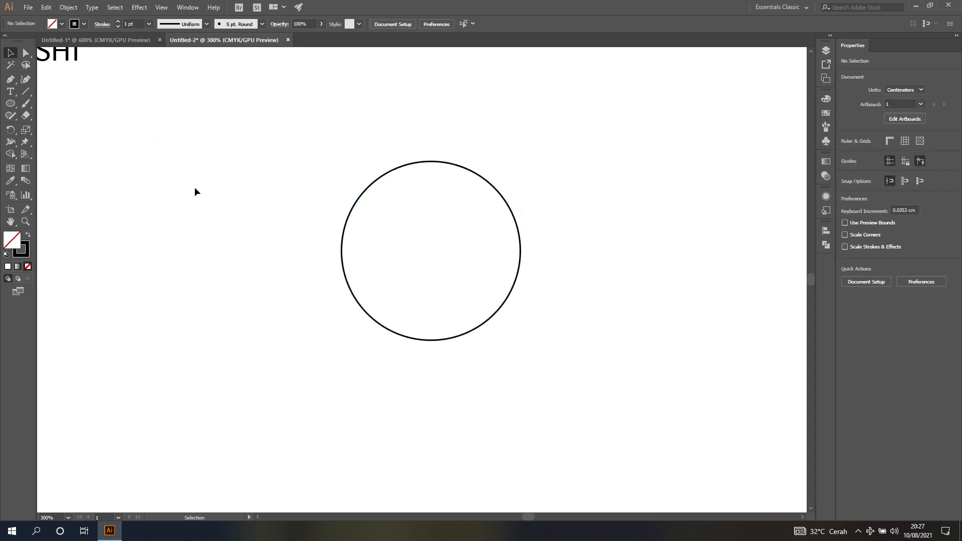
scroll(212, 208, "down", 1)
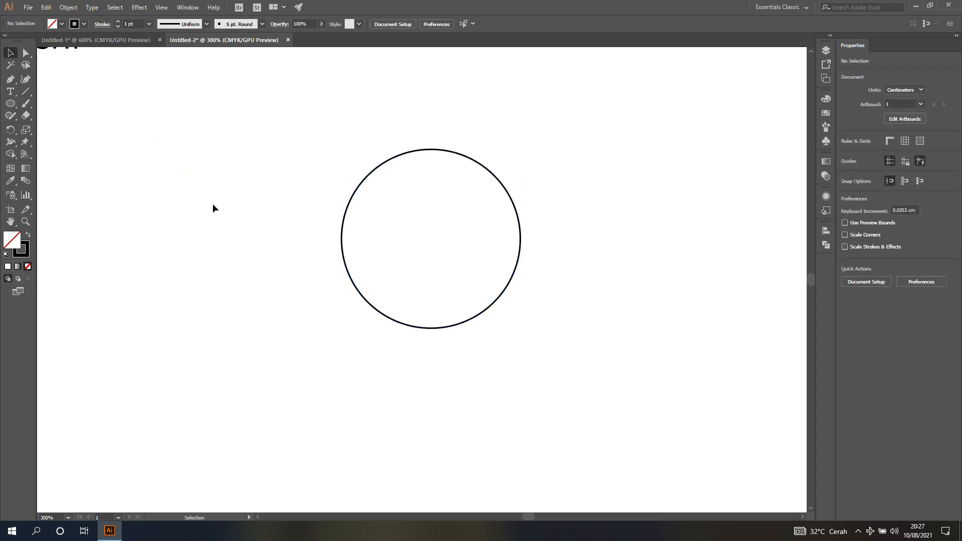
- Create a vertical line 4.15 cm long at a 90° angle beside the circle with the Line Segment tool
left_click(25, 92)
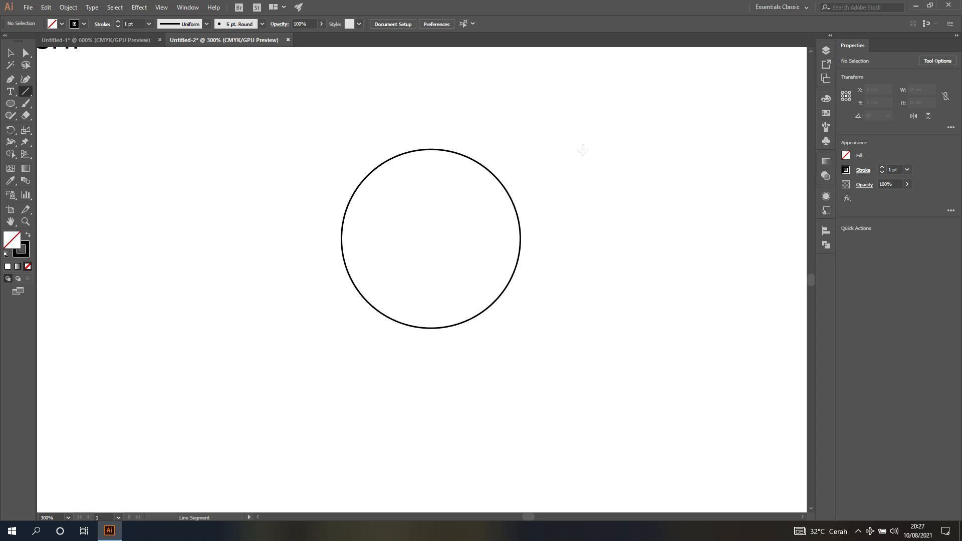
mouse_move(583, 152)
left_mouse_down()
mouse_move(576, 314)
mouse_move(595, 329)
left_mouse_up()
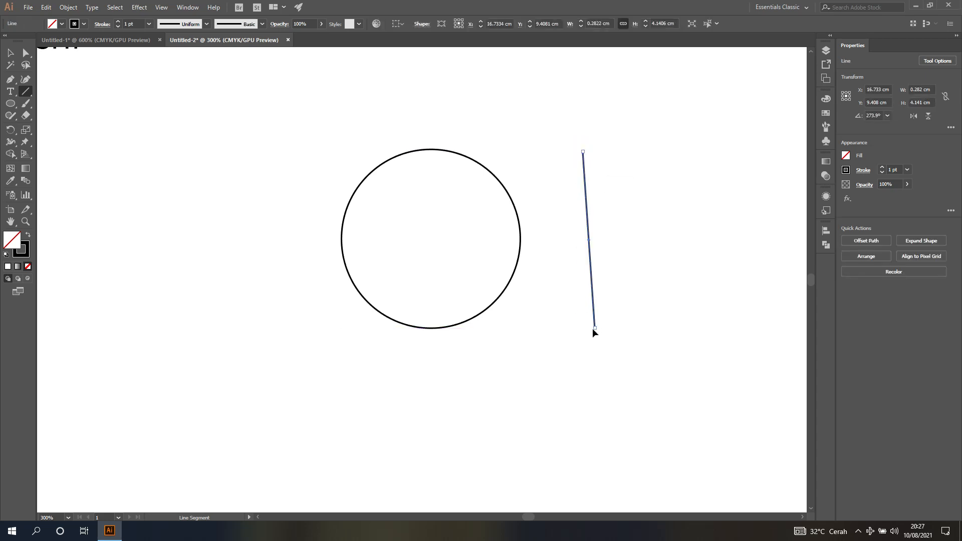
key("ctrl+z")
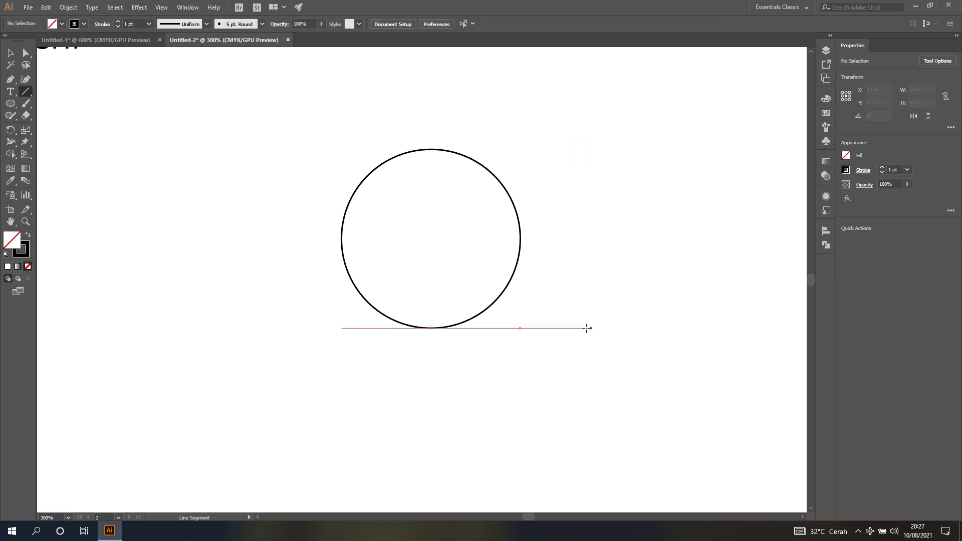
left_click(589, 228)
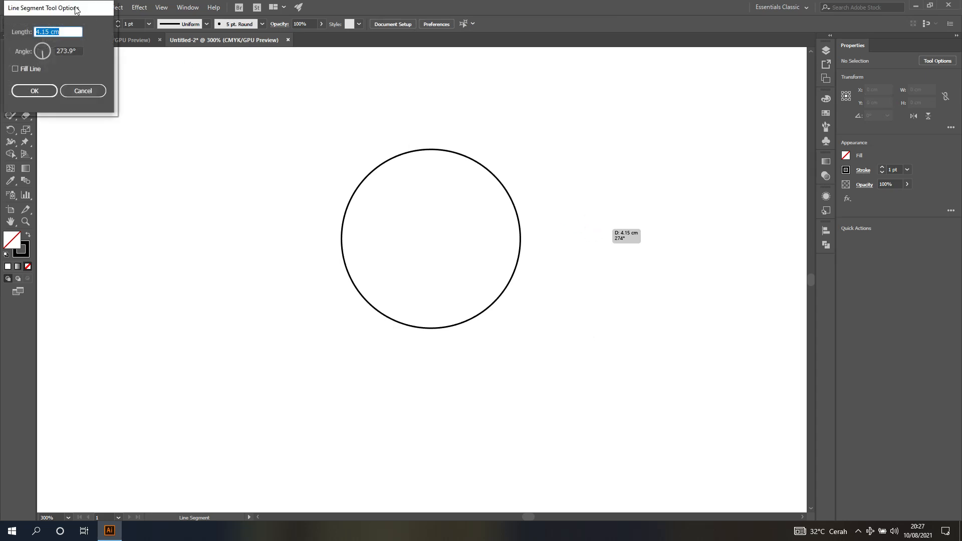
left_click_drag(75, 9, 656, 90)
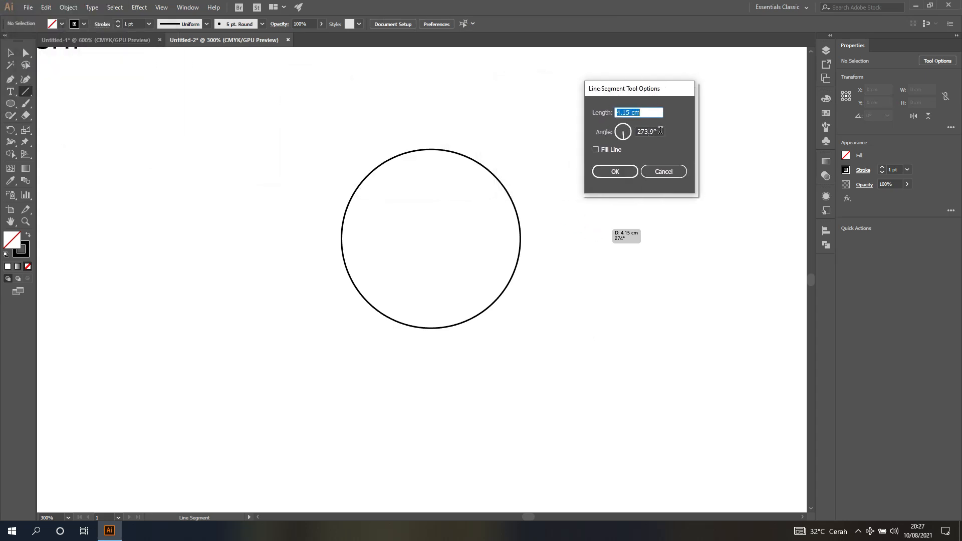
left_click(661, 131)
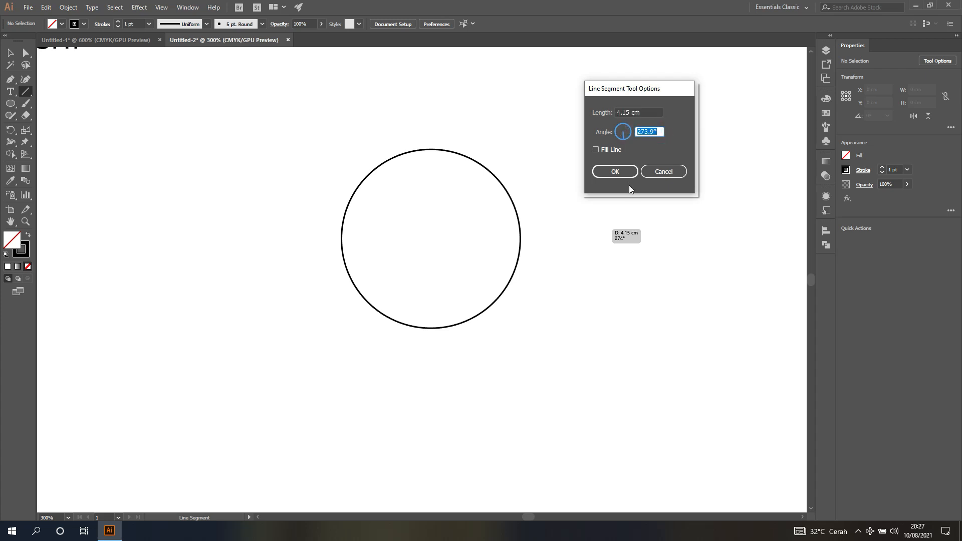
type("90")
left_click(615, 172)
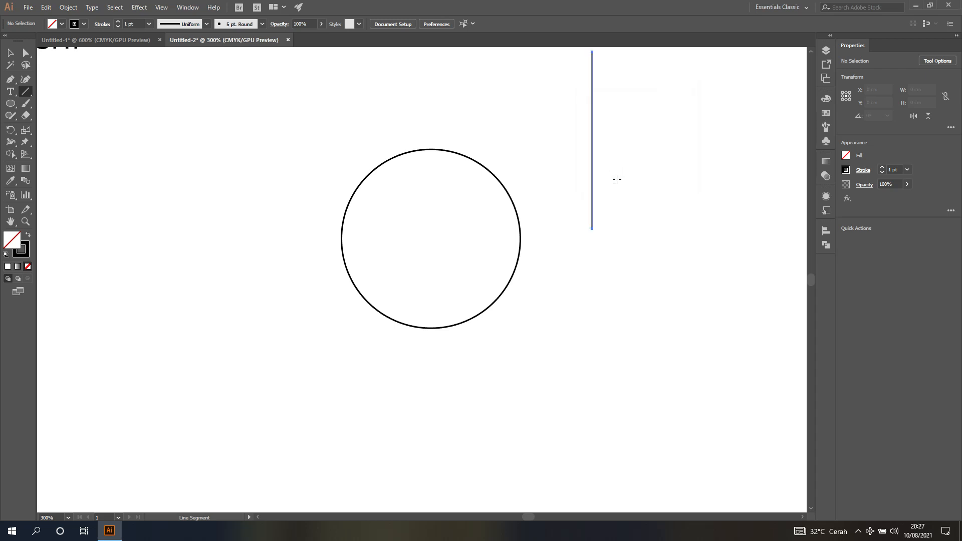
- Move the vertical line into the circle, aligning it with the circle's vertical centre axis
left_click(11, 53)
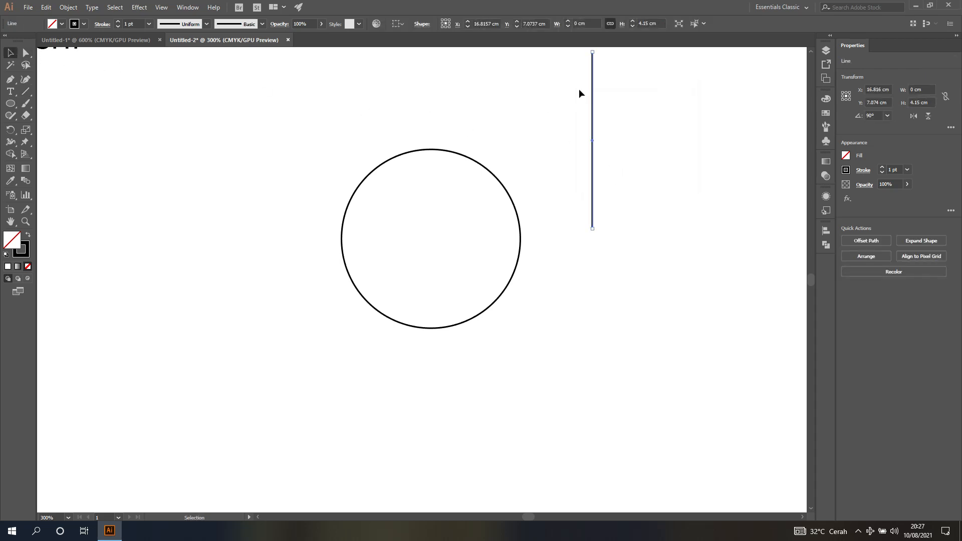
left_click_drag(593, 91, 430, 185)
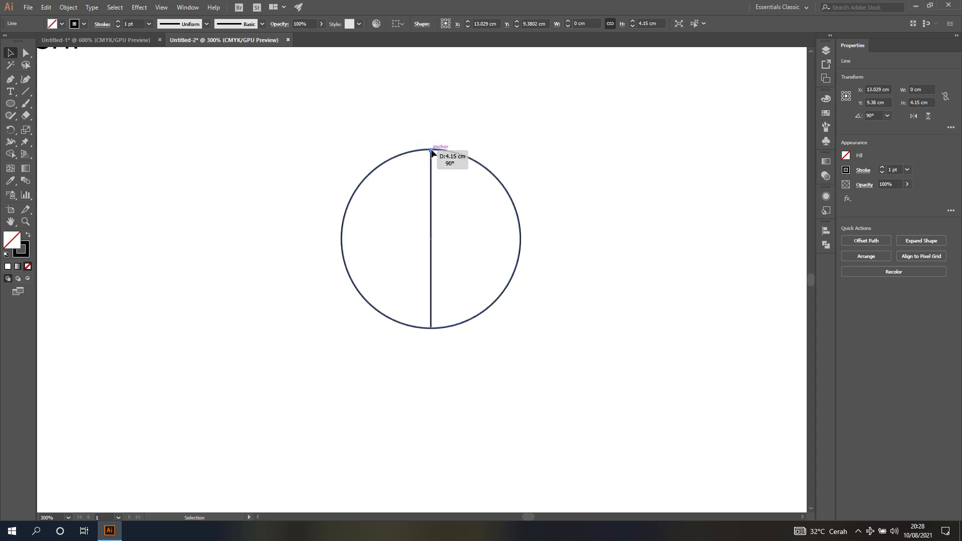
left_click_drag(432, 329, 432, 328)
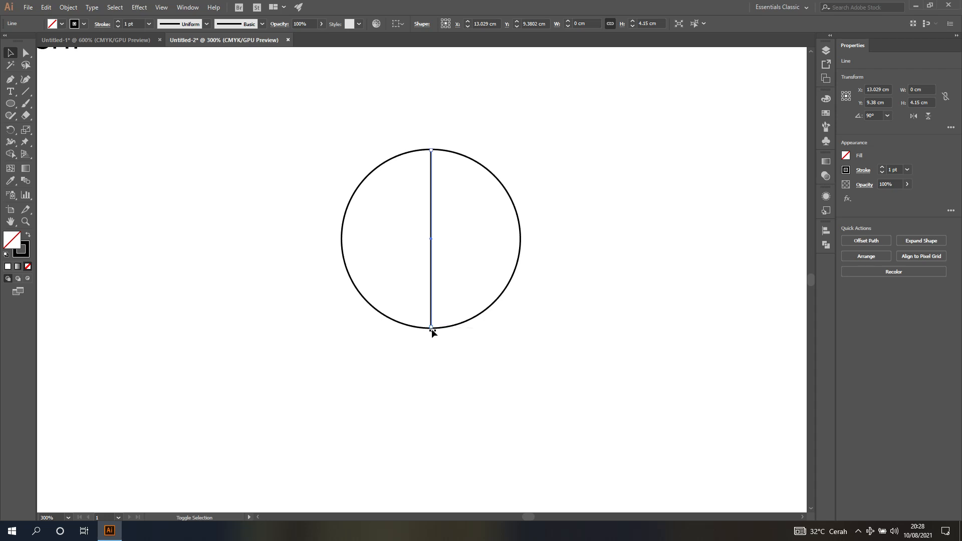
- Extend both ends of the vertical line to meet the circle's outline, making it about 4.2 cm long, and deselect it
scroll(432, 323, "up", 2)
left_click(438, 367)
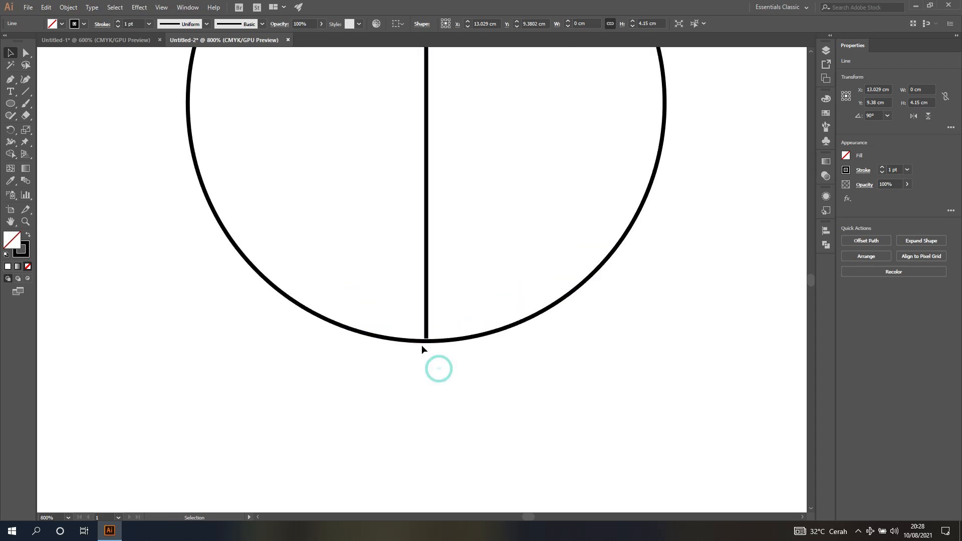
scroll(422, 345, "up", 3)
left_click(430, 333)
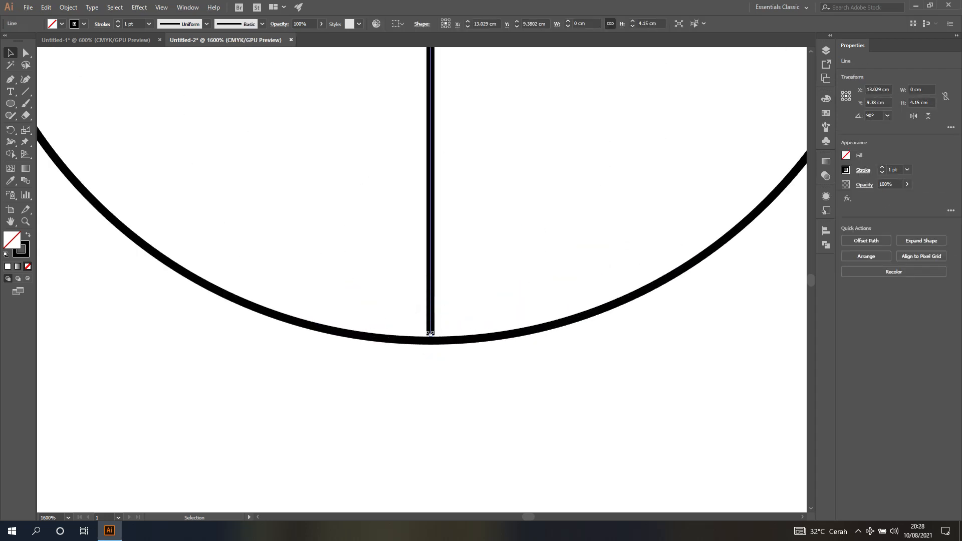
left_click_drag(430, 335, 432, 342)
scroll(443, 270, "down", 3)
scroll(441, 240, "up", 4)
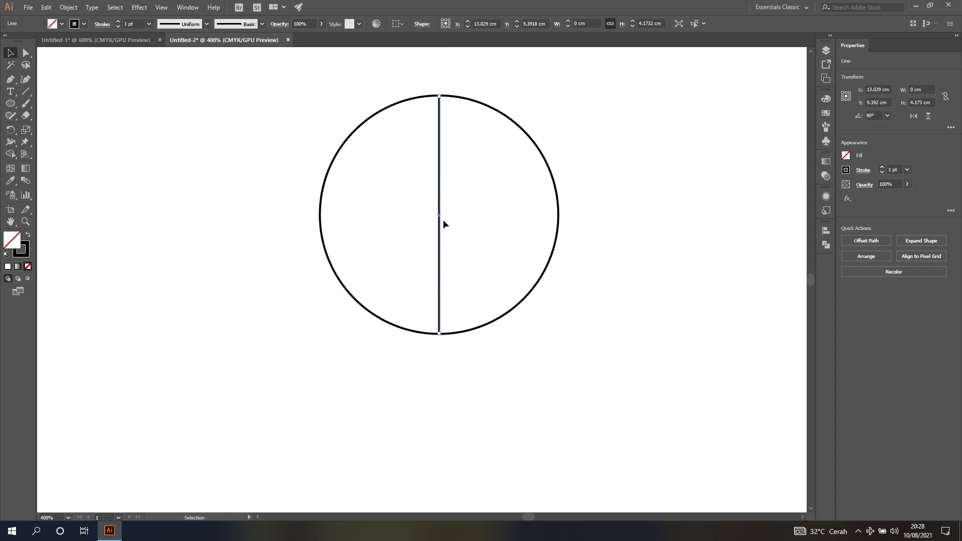
scroll(439, 146, "up", 3)
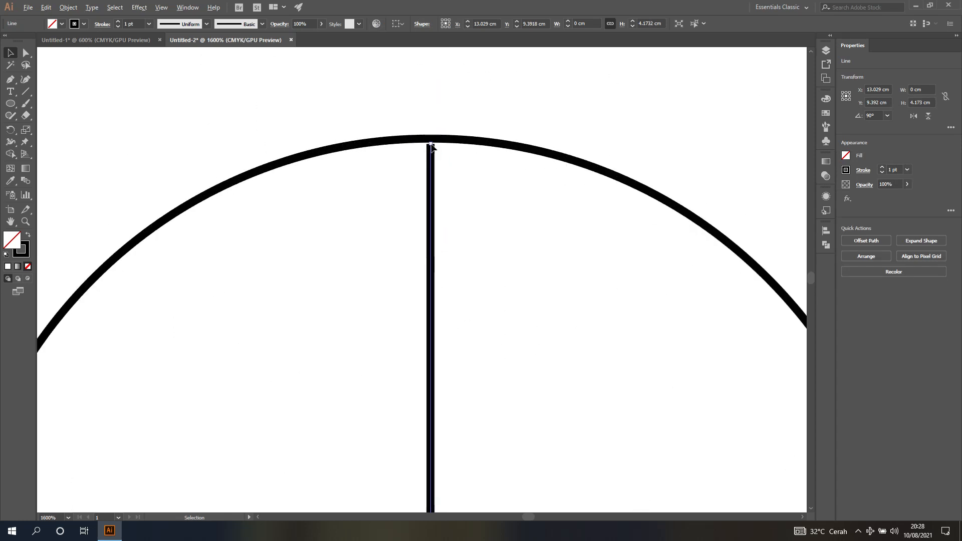
left_click_drag(430, 146, 430, 138)
scroll(434, 197, "down", 3)
left_click(462, 157)
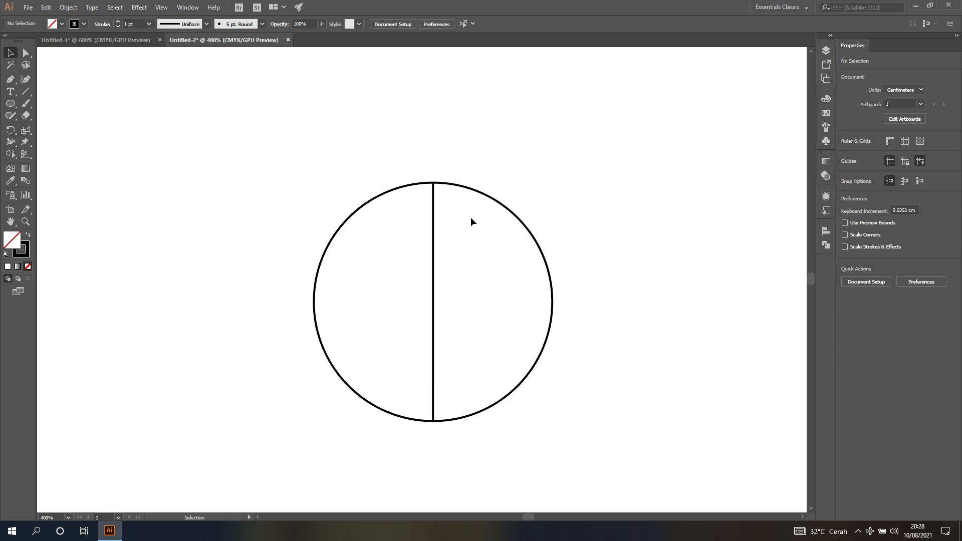
- Create a copy of the vertical line rotated 90° about its centre to quarter the circle, and clear the selection
left_click(432, 239)
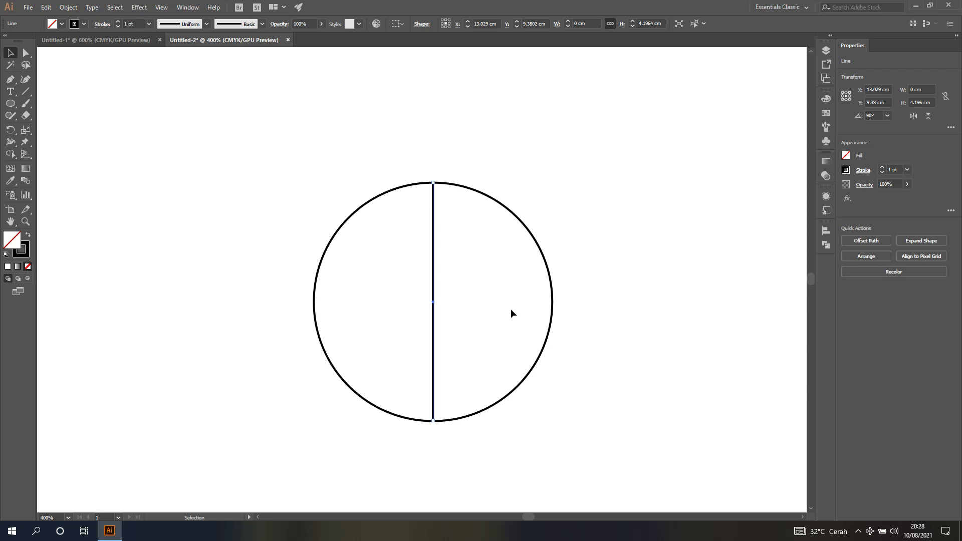
double_click(10, 130)
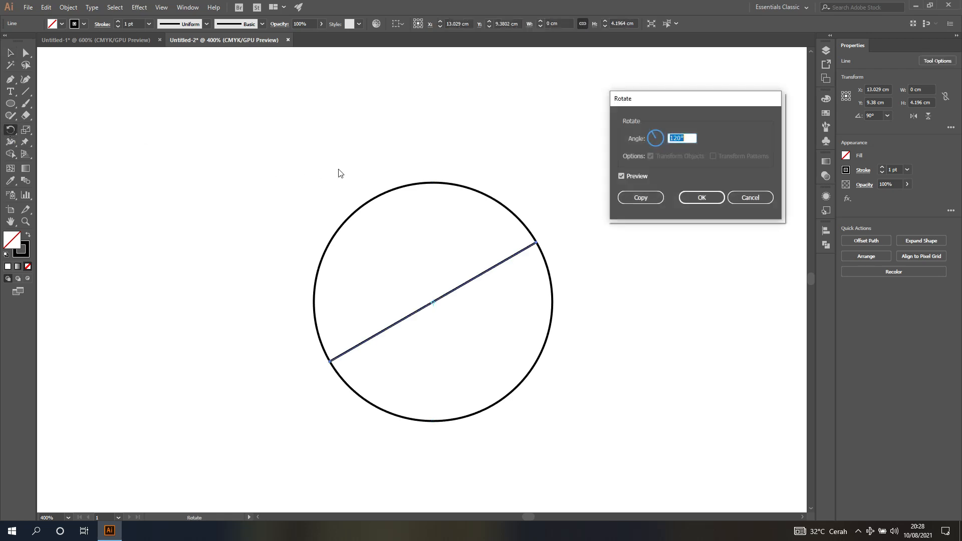
left_click(750, 198)
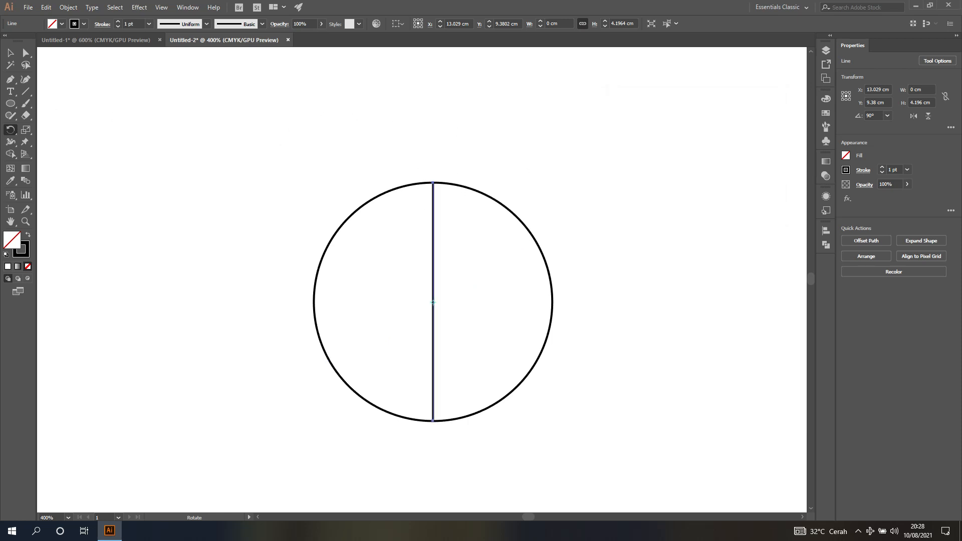
double_click(10, 131)
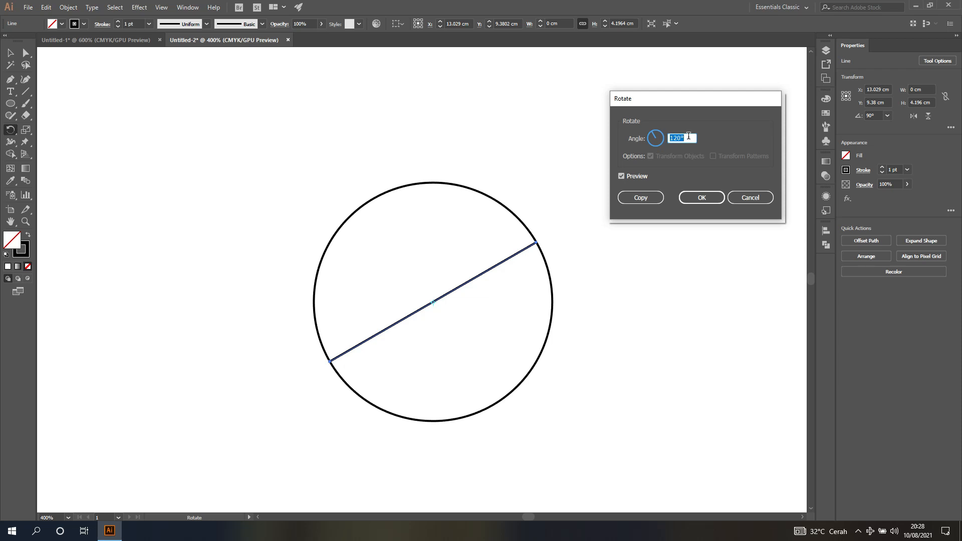
type("90")
left_click(622, 176)
left_click(621, 176)
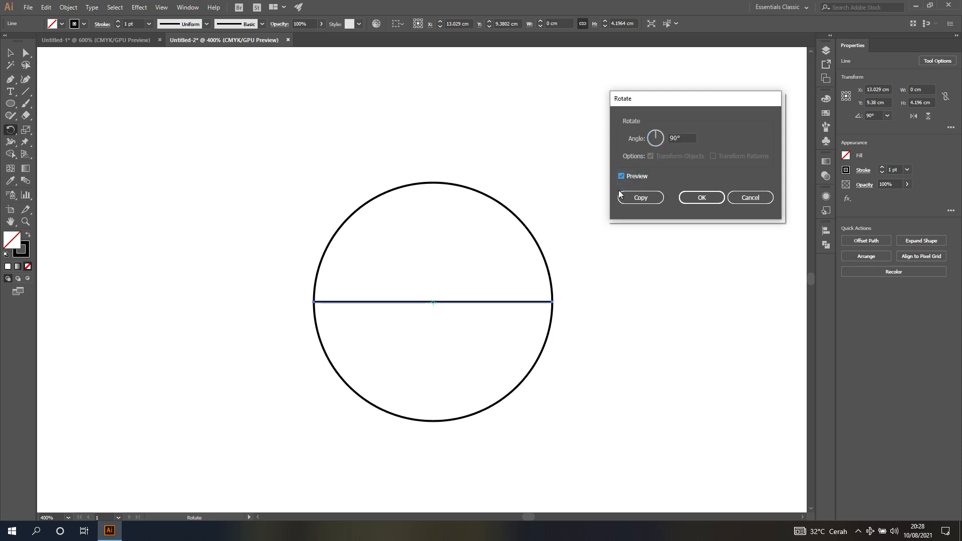
left_click(628, 200)
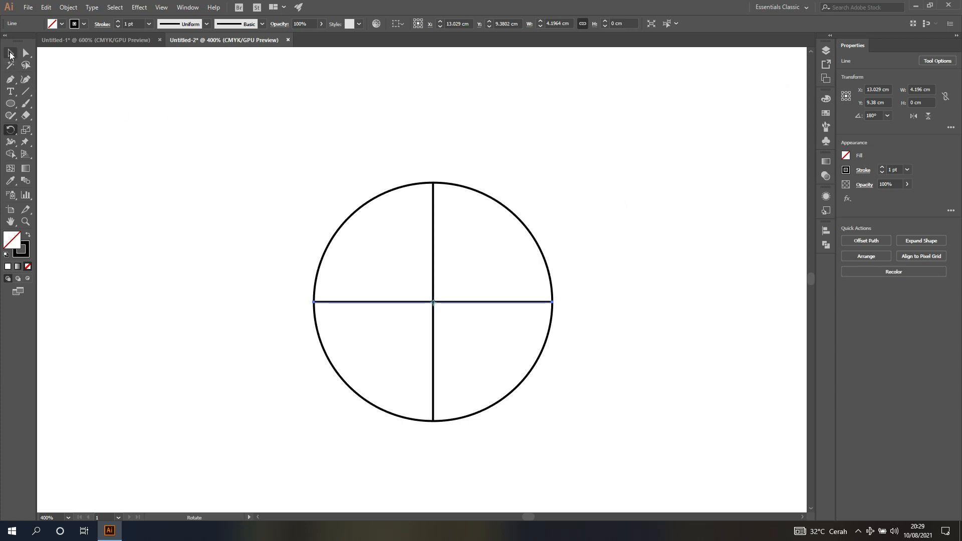
key("v")
left_click(513, 157)
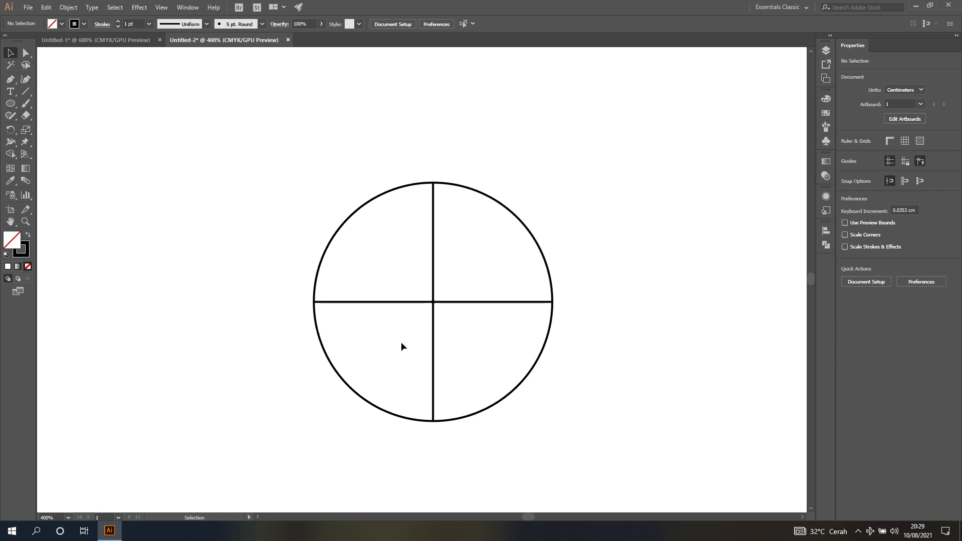
- Fill the upper-left and lower-right quarters of the circle with blue using the Shape Builder tool, following the reference BMW logo
left_click(114, 40)
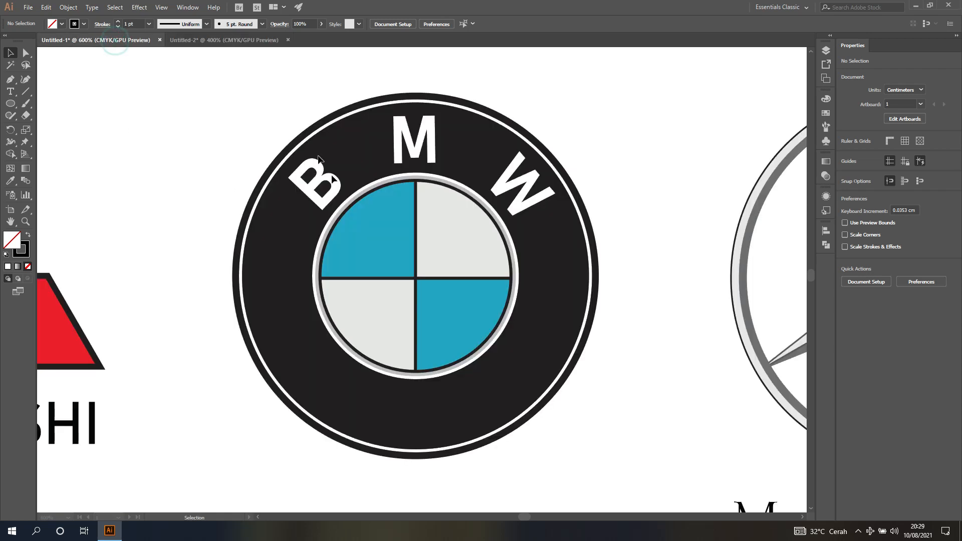
left_click(209, 40)
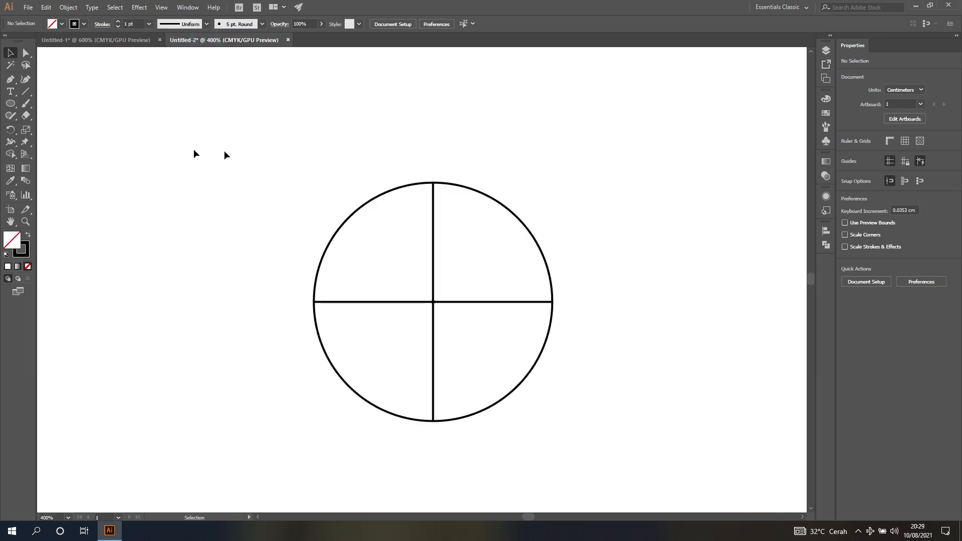
left_click_drag(222, 132, 632, 449)
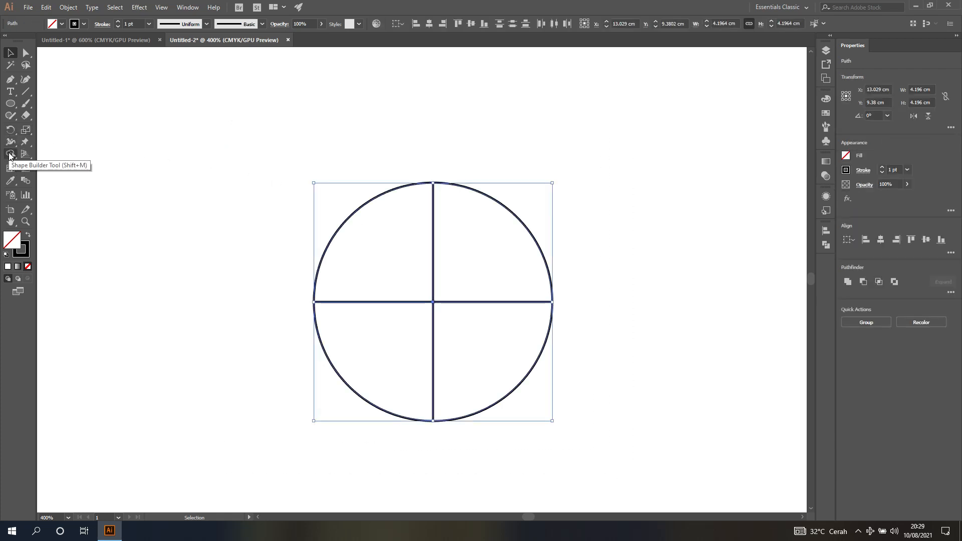
left_click_drag(12, 156, 39, 154)
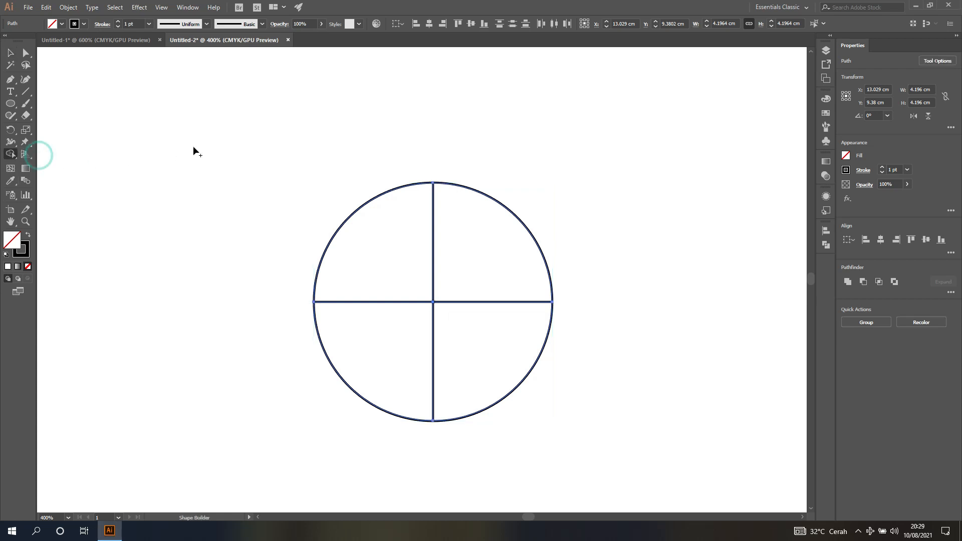
left_click(62, 23)
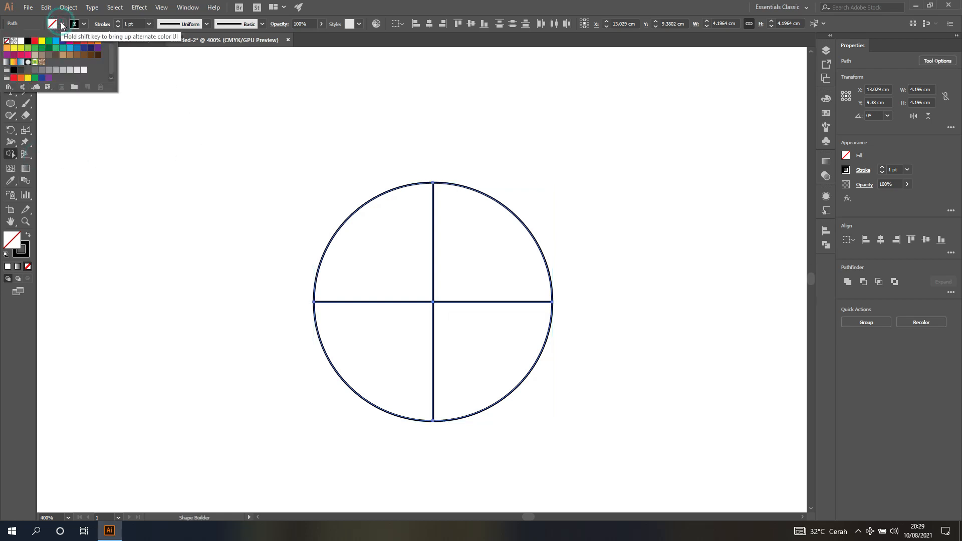
left_click(77, 49)
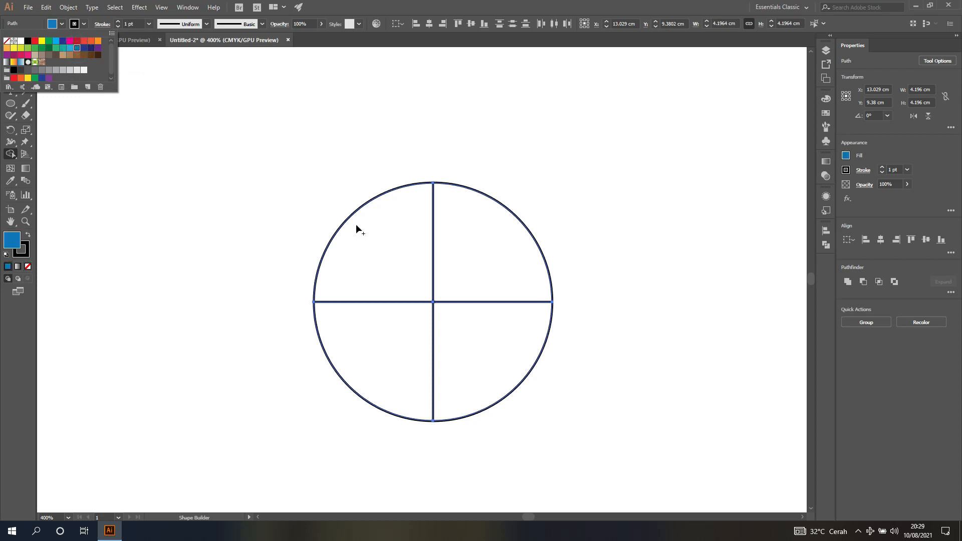
left_click(387, 254)
left_click(497, 366)
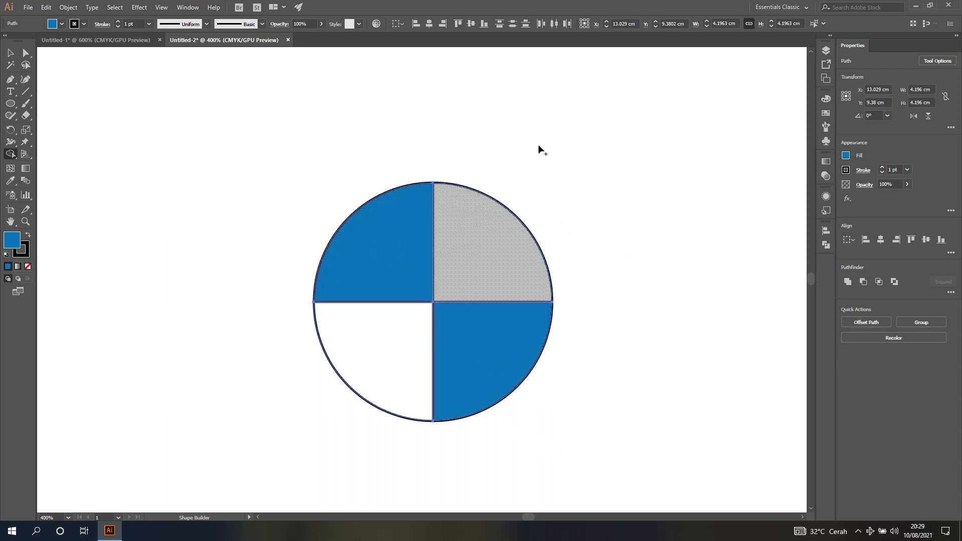
- Fill the upper-right and lower-left quarters with light grey using the Shape Builder tool, and clear the selection
left_click(62, 24)
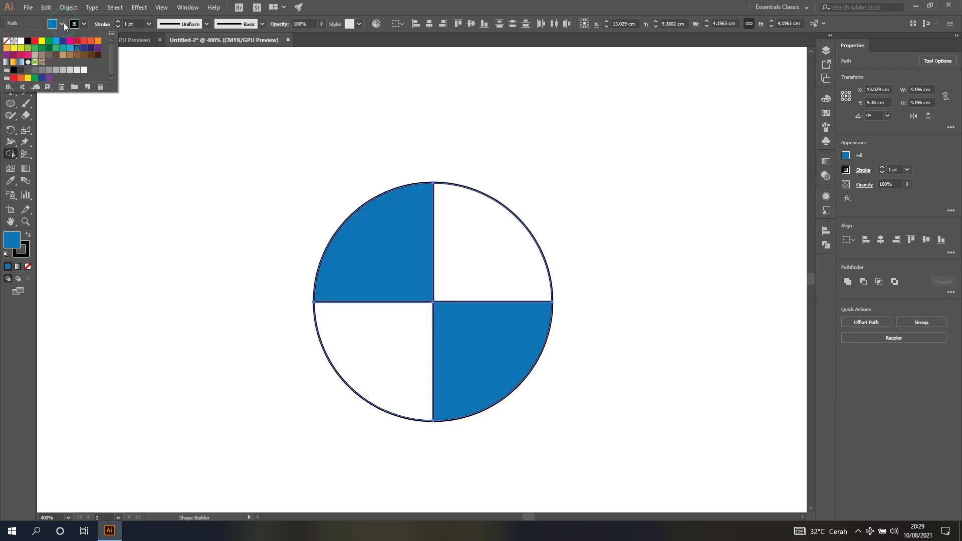
left_click(71, 71)
left_click(206, 143)
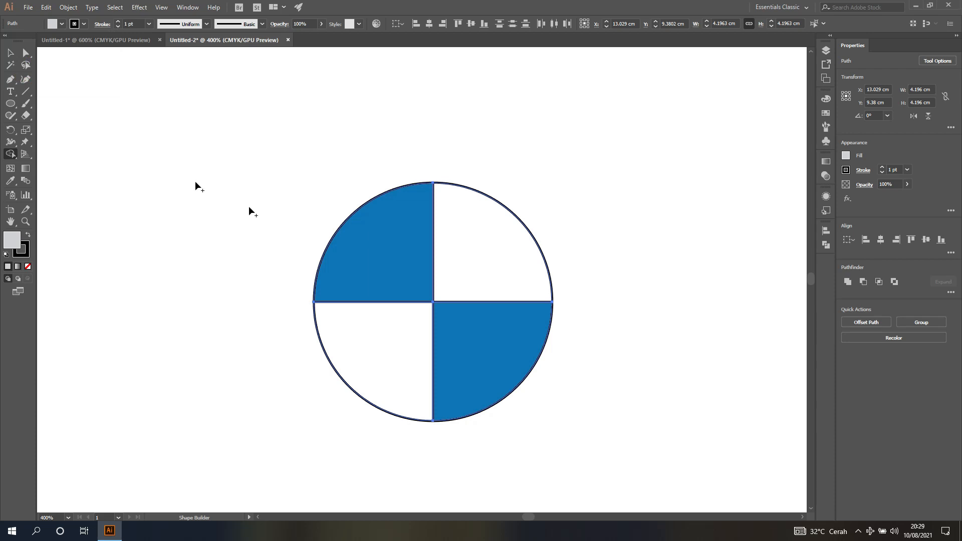
left_click(474, 248)
left_click(398, 346)
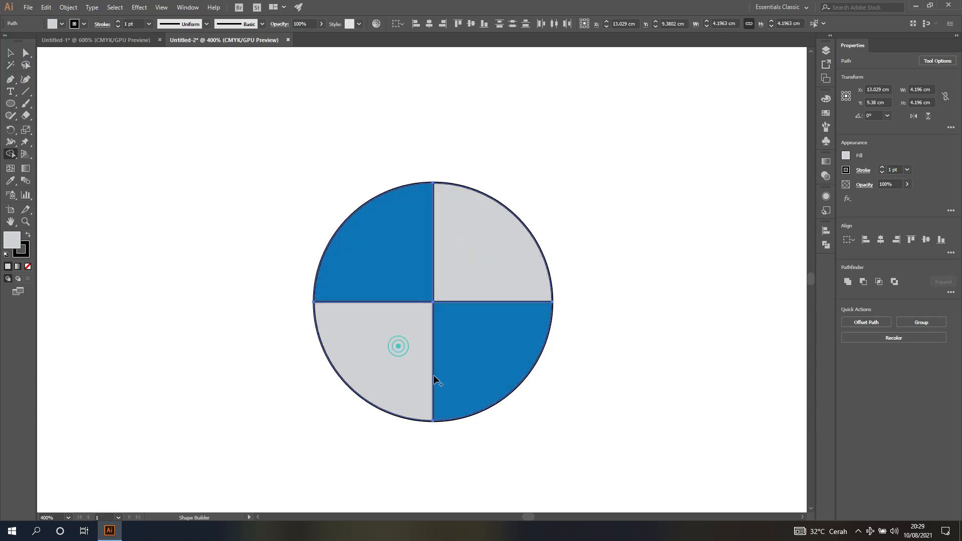
left_click(11, 53)
left_click(208, 195)
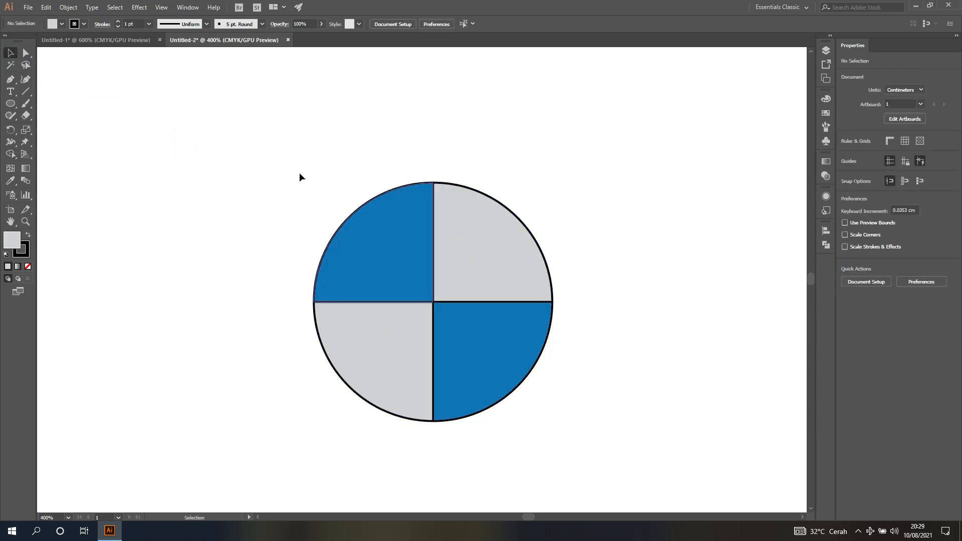
- Recolour both blue quarters with a lighter sky-blue fill to match the reference BMW logo, and deselect
left_click(106, 40)
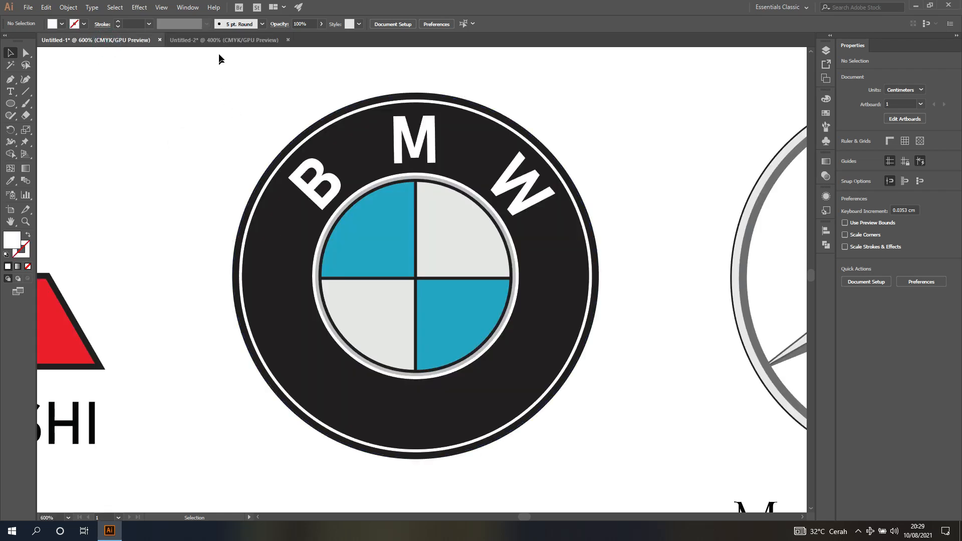
left_click(225, 40)
left_click(383, 242)
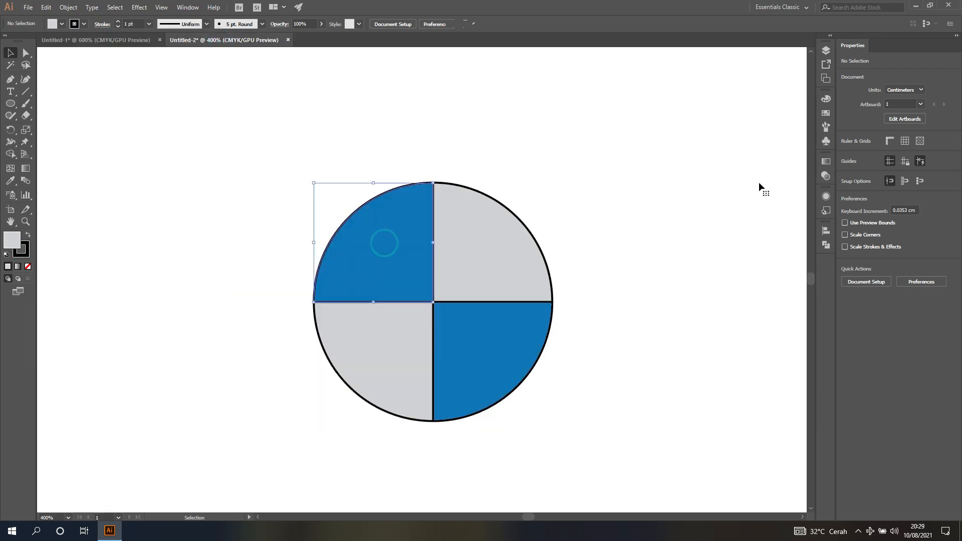
left_click(846, 155)
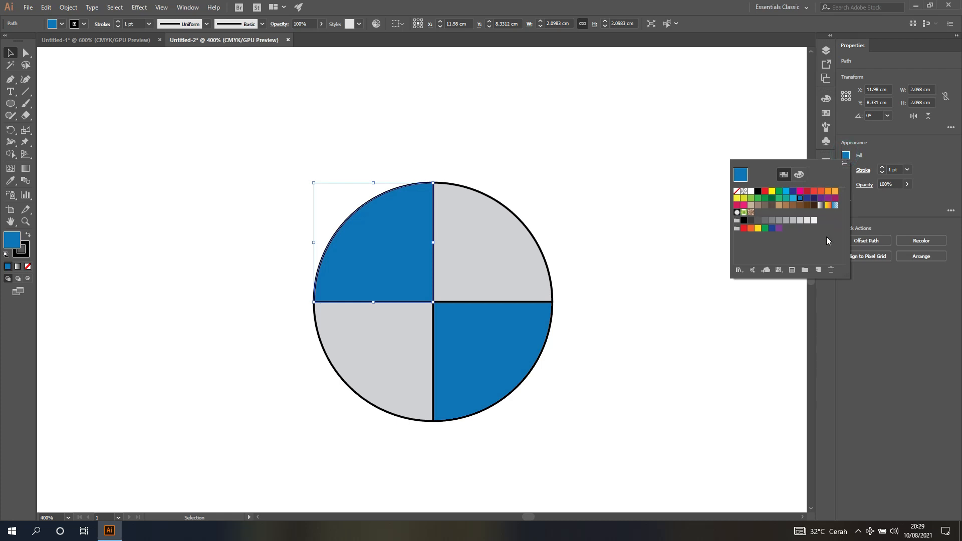
left_click(794, 200)
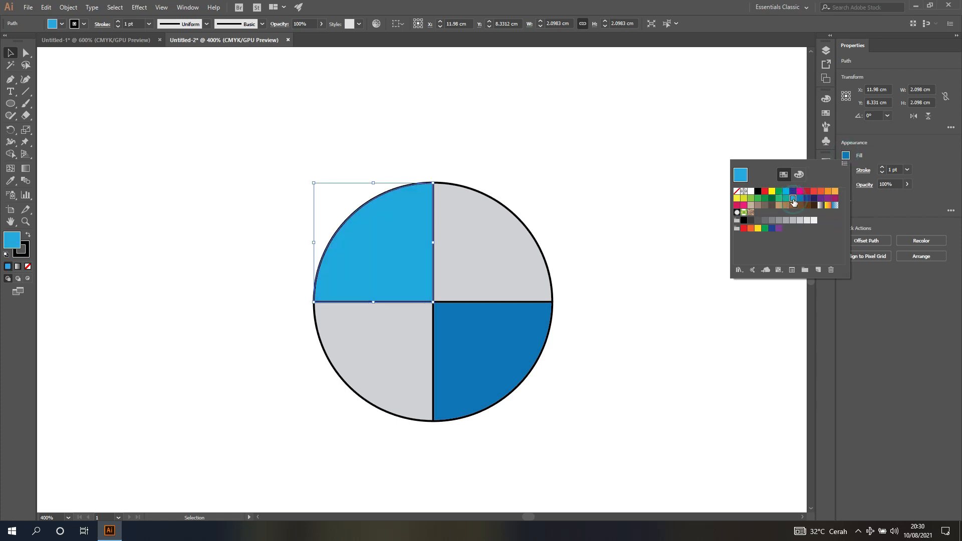
left_click(491, 347)
left_click(512, 342)
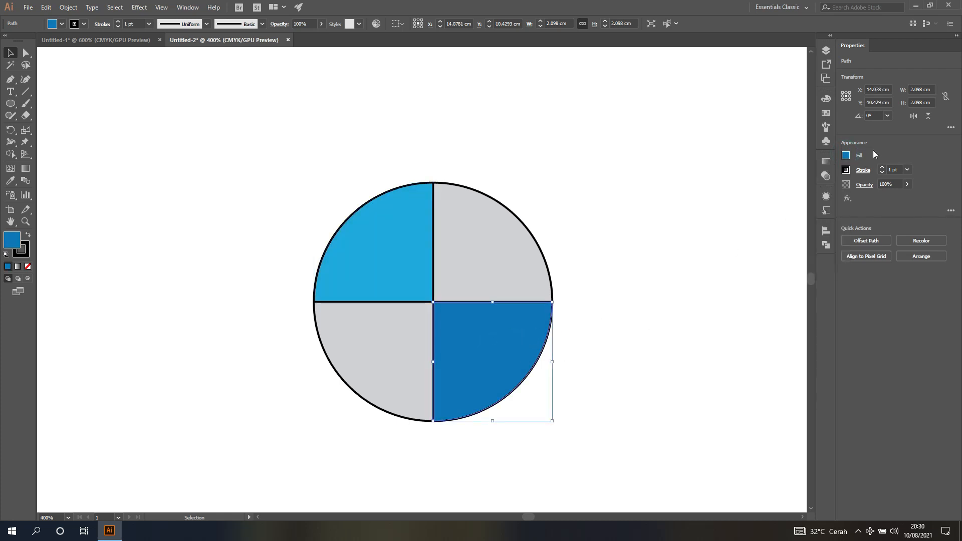
left_click(846, 156)
left_click(796, 203)
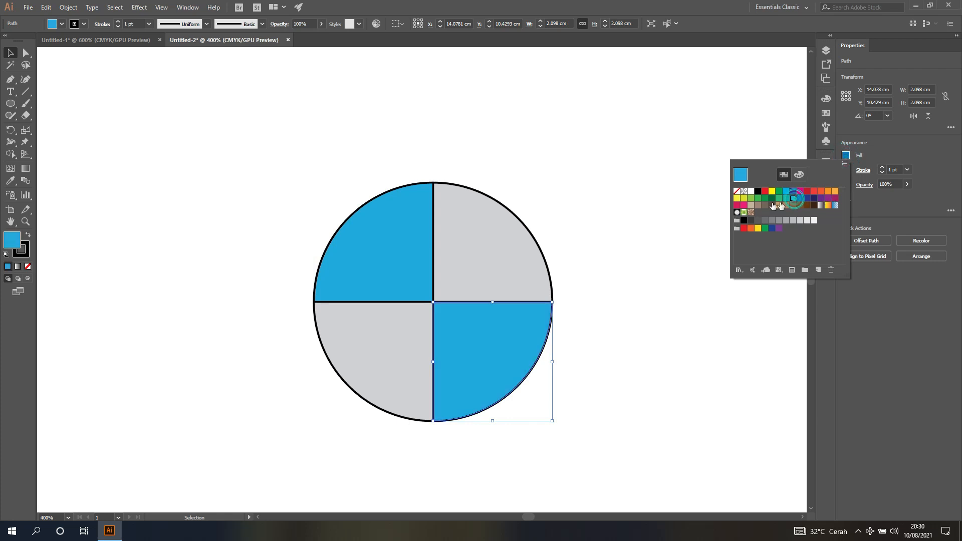
left_click(612, 223)
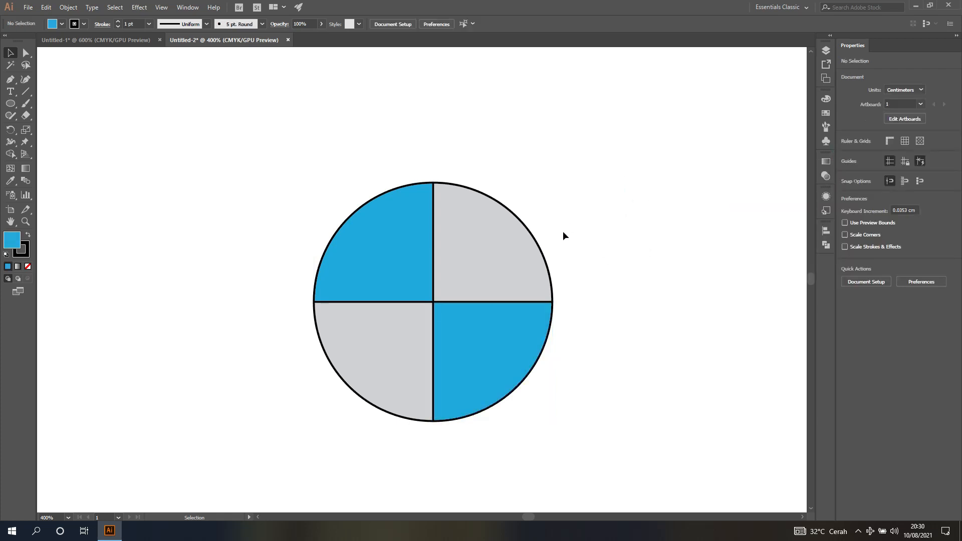
left_click(95, 36)
left_click(224, 40)
left_click(468, 187)
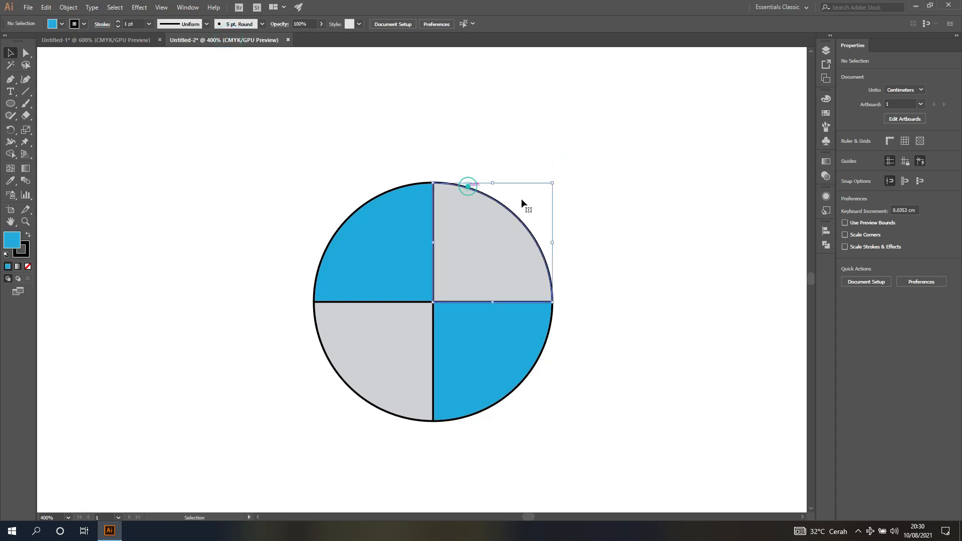
left_click(540, 151)
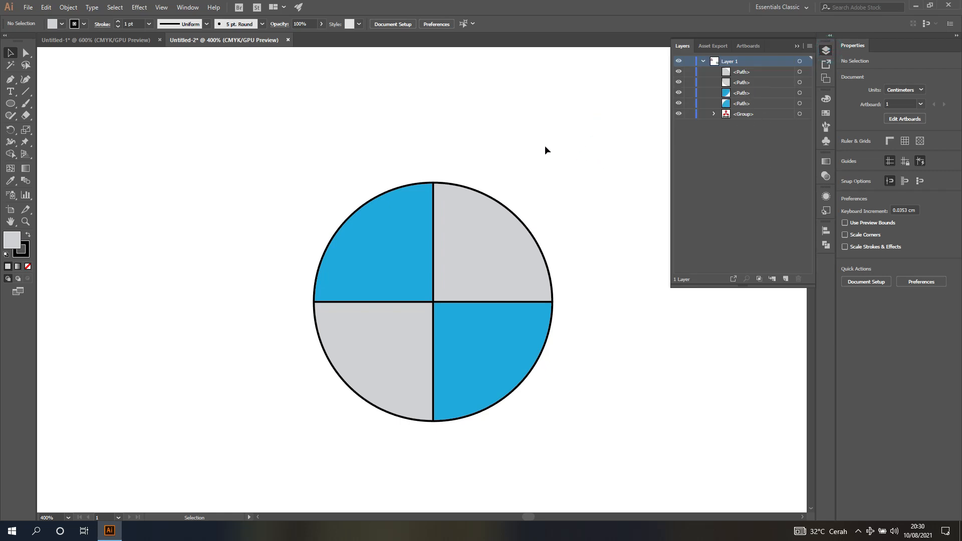
left_click(703, 61)
left_click(796, 46)
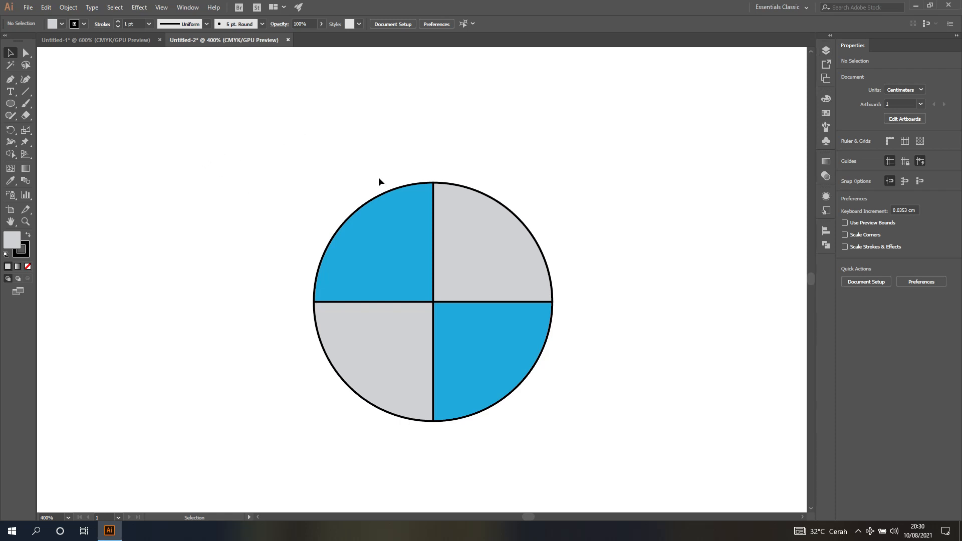
- Draw a circle about 5.42 cm in diameter with the Ellipse tool and centre it over the quartered circle
left_click(17, 103)
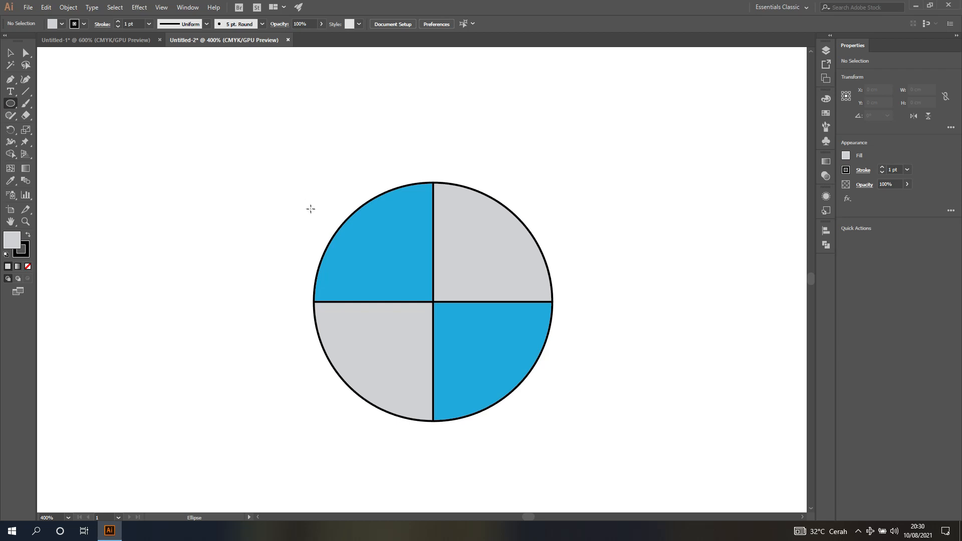
left_click_drag(220, 144, 505, 452)
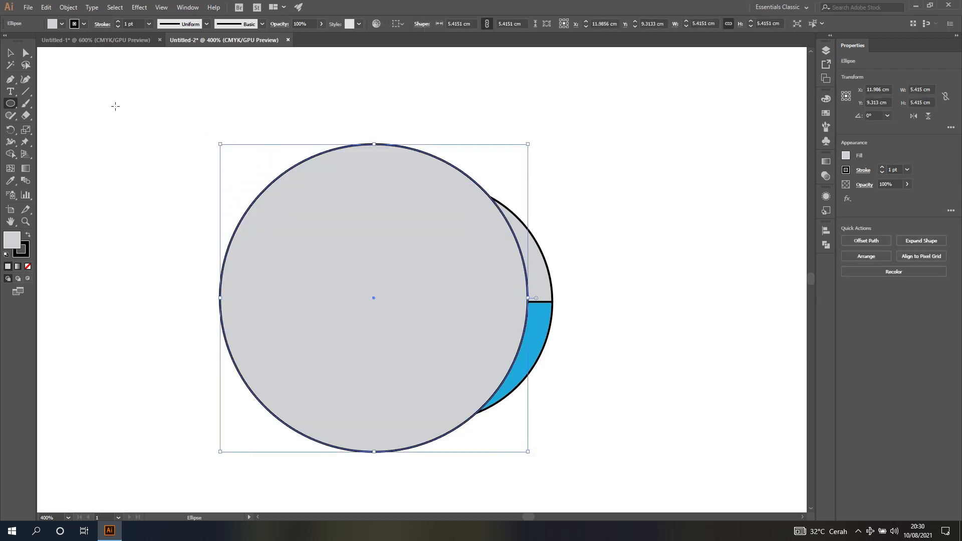
key("v")
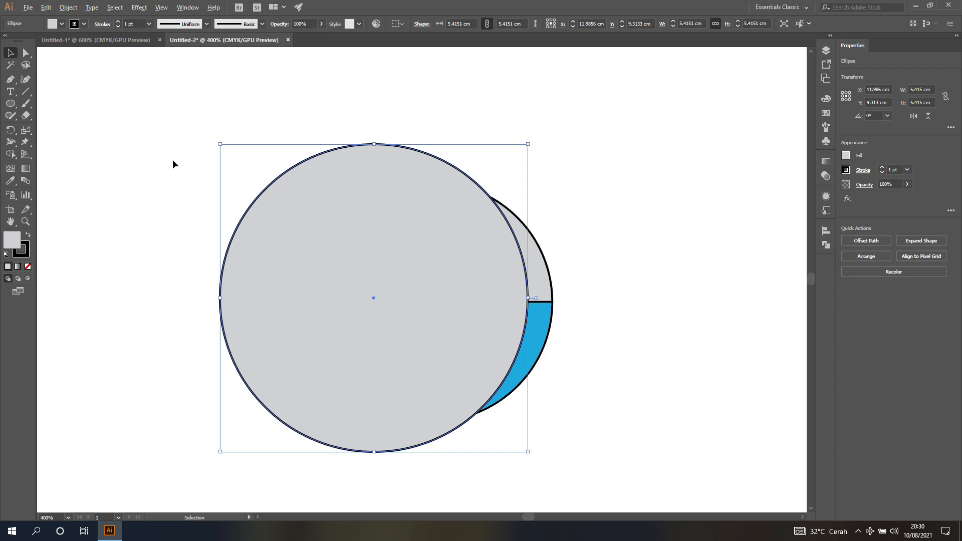
scroll(173, 161, "down", 1)
left_click_drag(320, 257, 368, 267)
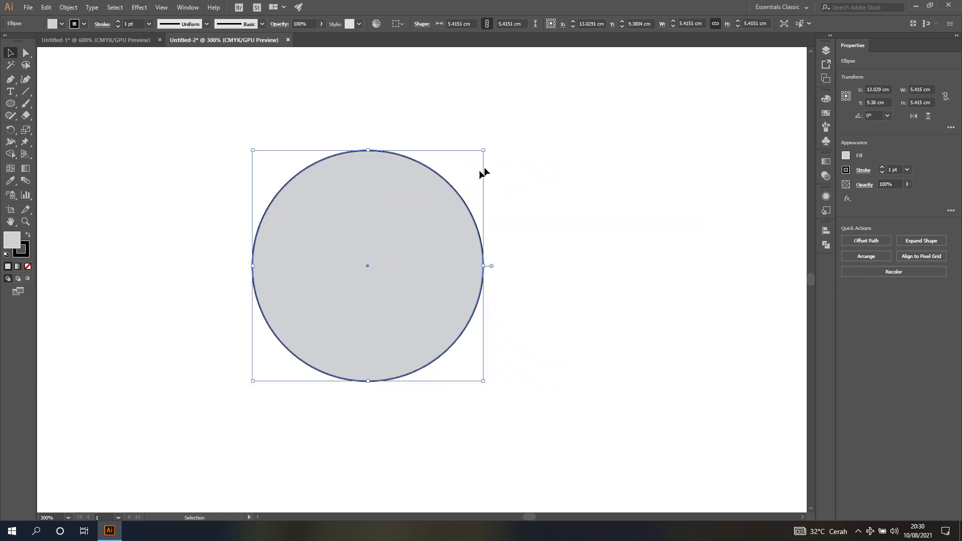
- Send the large grey circle to the back, behind the four coloured quarters
right_click(410, 215)
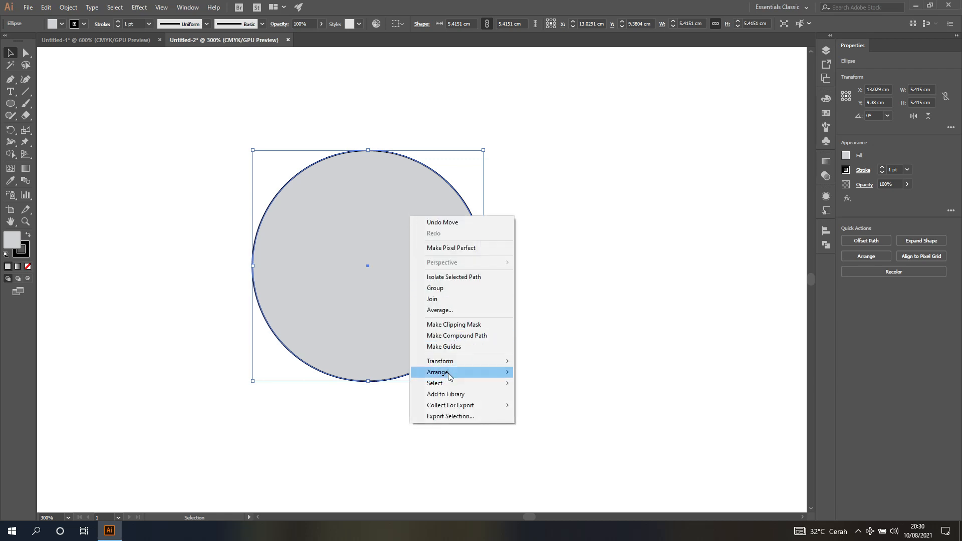
mouse_move(449, 376)
left_click(566, 404)
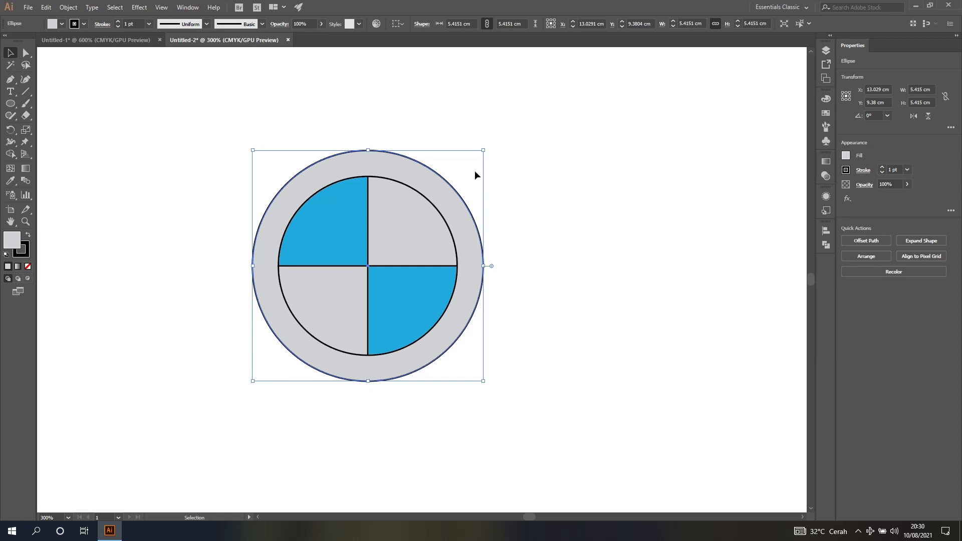
- Scale the large grey circle down about its centre to about 4.39 cm, leaving a thin rim around the quarters
left_click(826, 51)
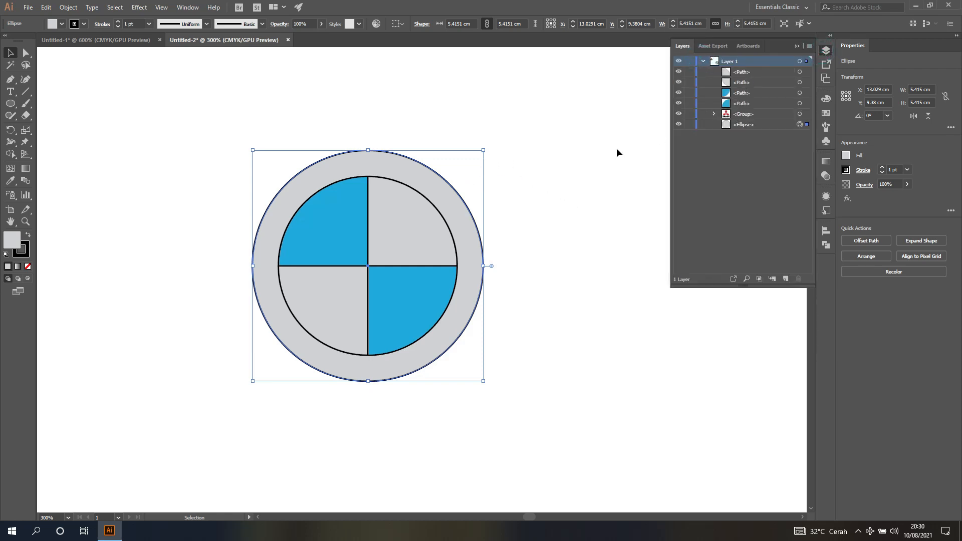
left_click(702, 62)
left_click(627, 122)
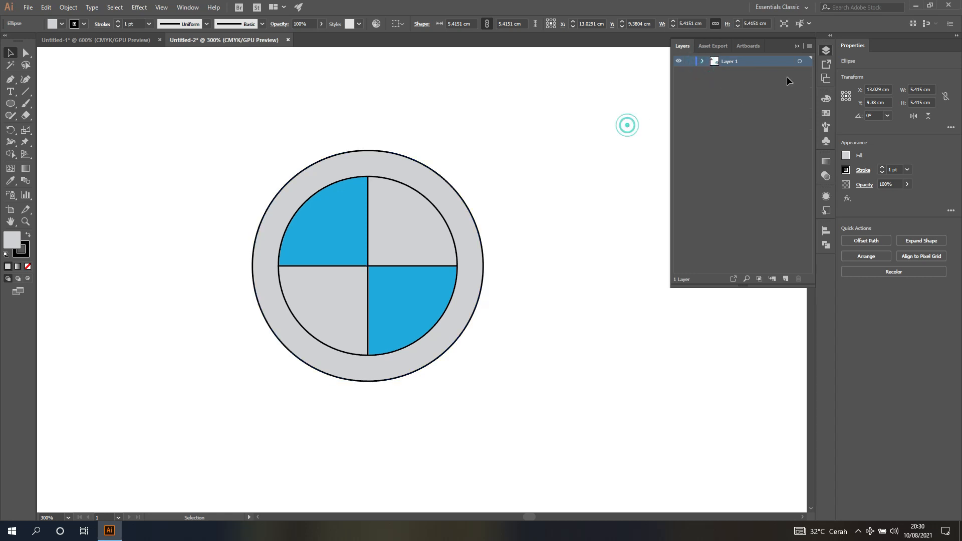
left_click(824, 50)
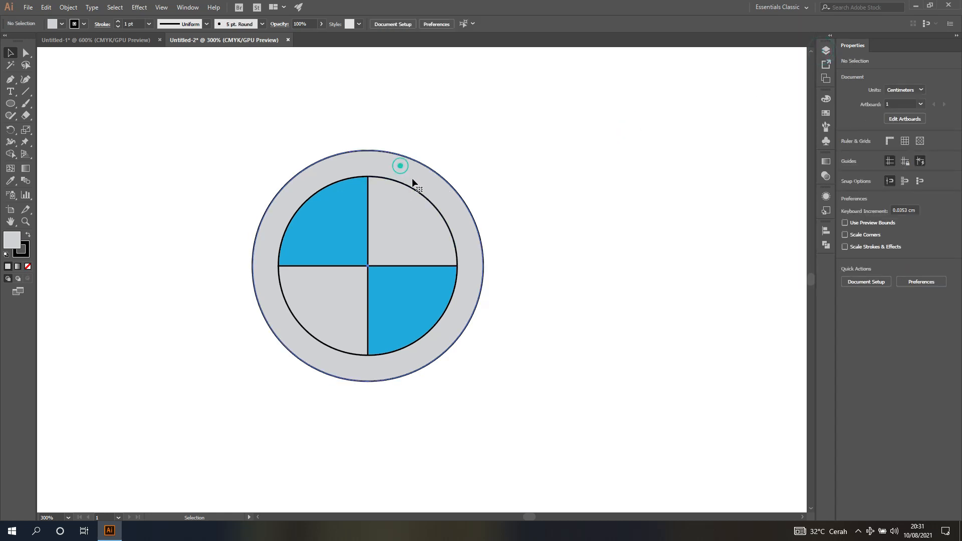
left_click(414, 182)
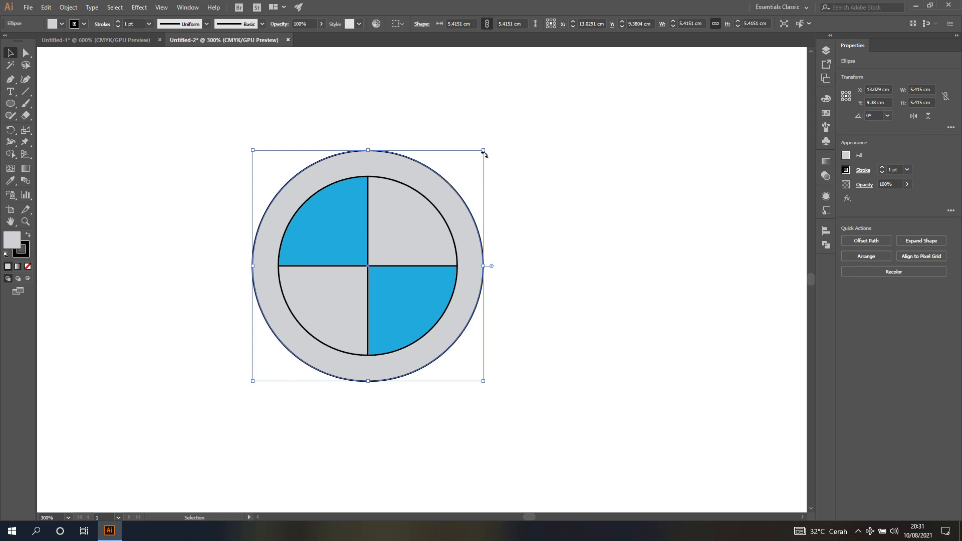
left_click_drag(483, 150, 479, 172)
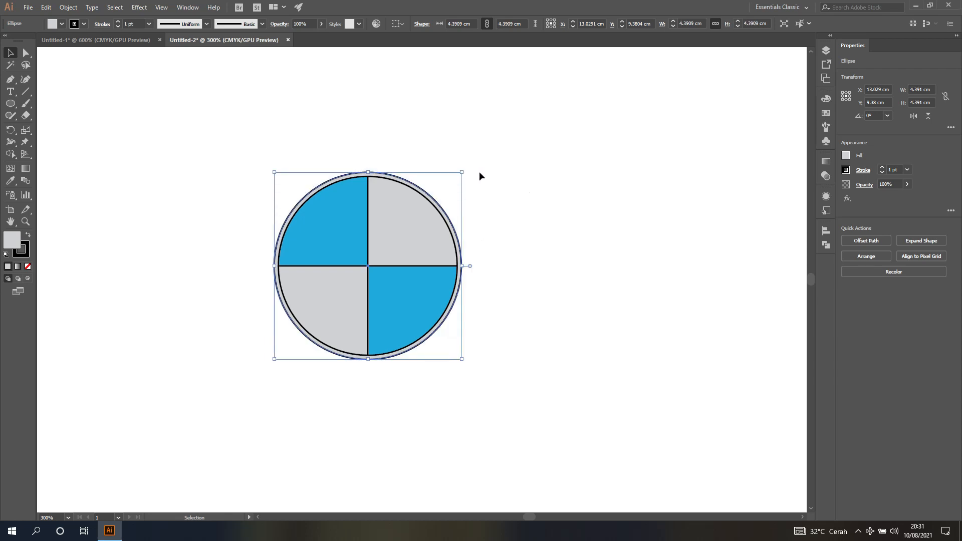
- Examine the rings around the quartered centre of the reference BMW logo in the other document
left_click(129, 39)
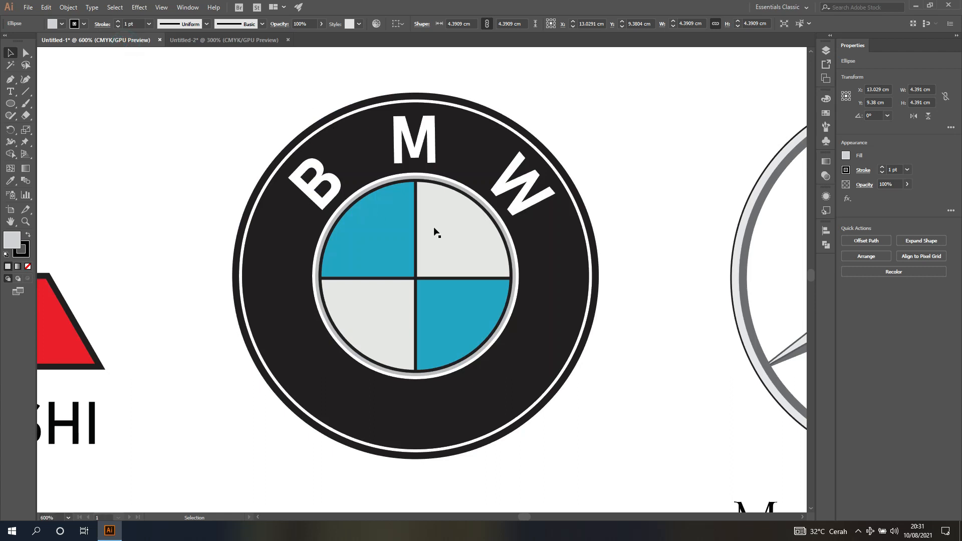
key("ctrl+shift+a")
scroll(451, 243, "up", 1)
scroll(451, 243, "up", 1)
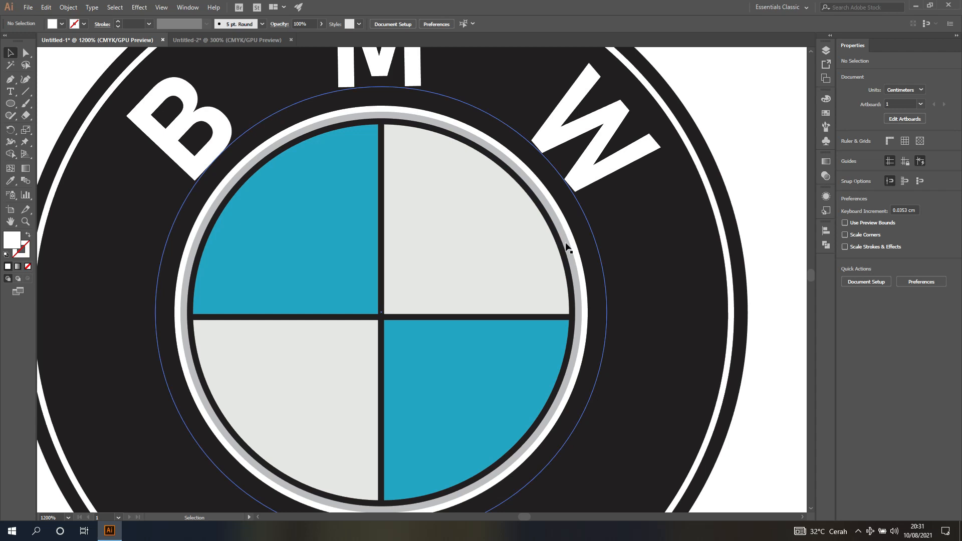
scroll(568, 248, "down", 2)
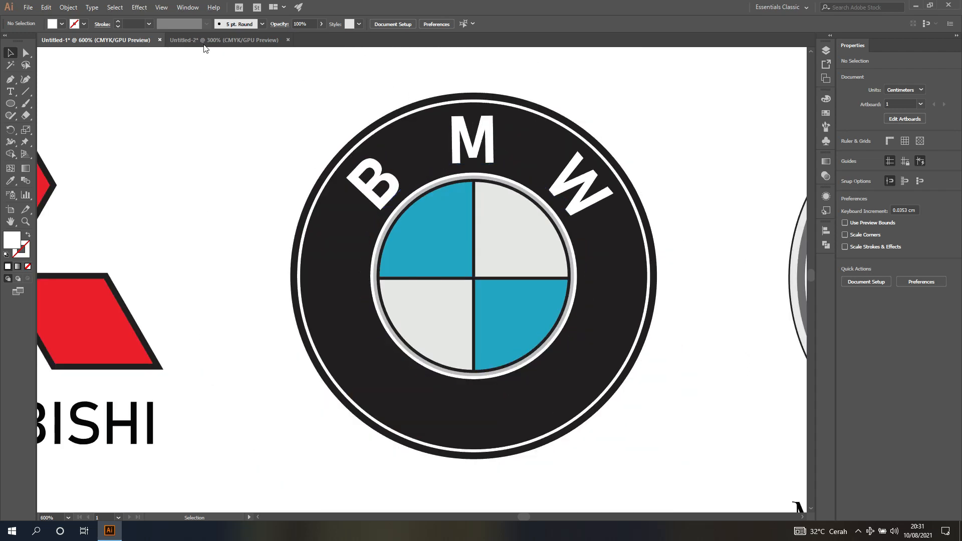
- Switch back to the Untitled-2 document and remove the stroke from the large grey circle behind the quarters
left_click(203, 40)
left_click(437, 209)
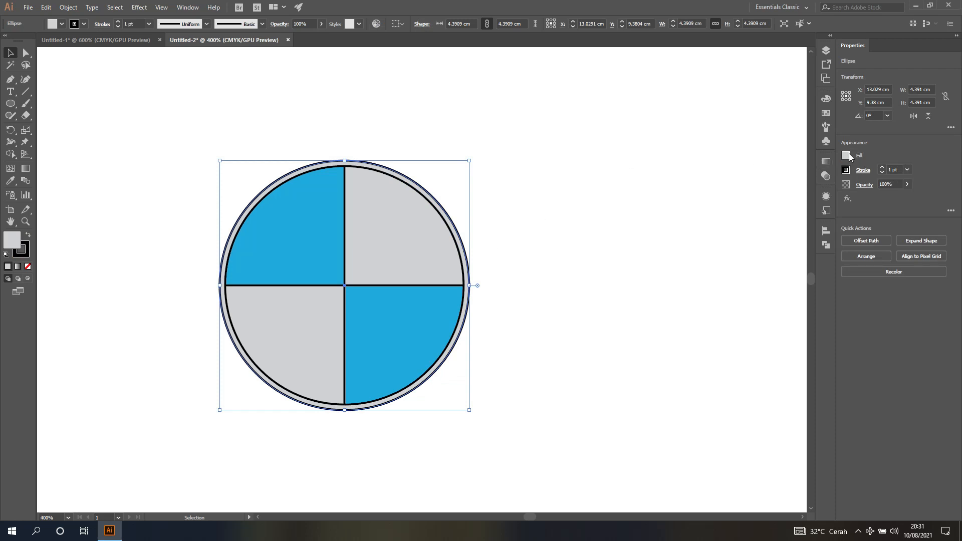
left_click(846, 171)
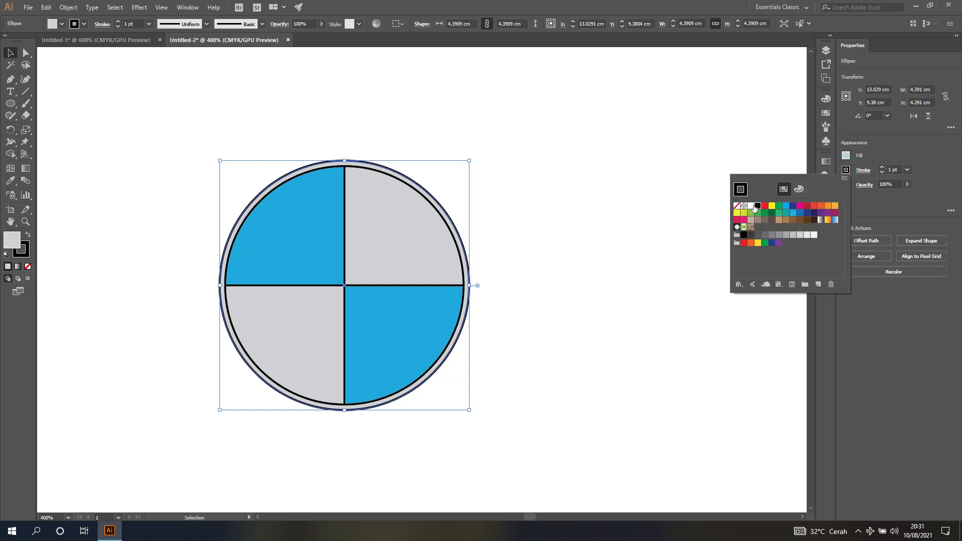
left_click(737, 206)
left_click(622, 214)
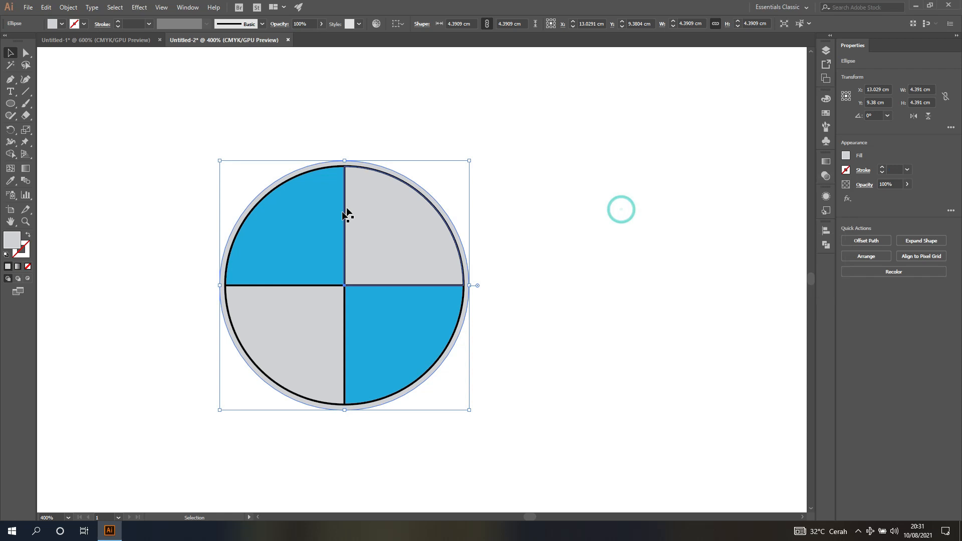
left_click(346, 131)
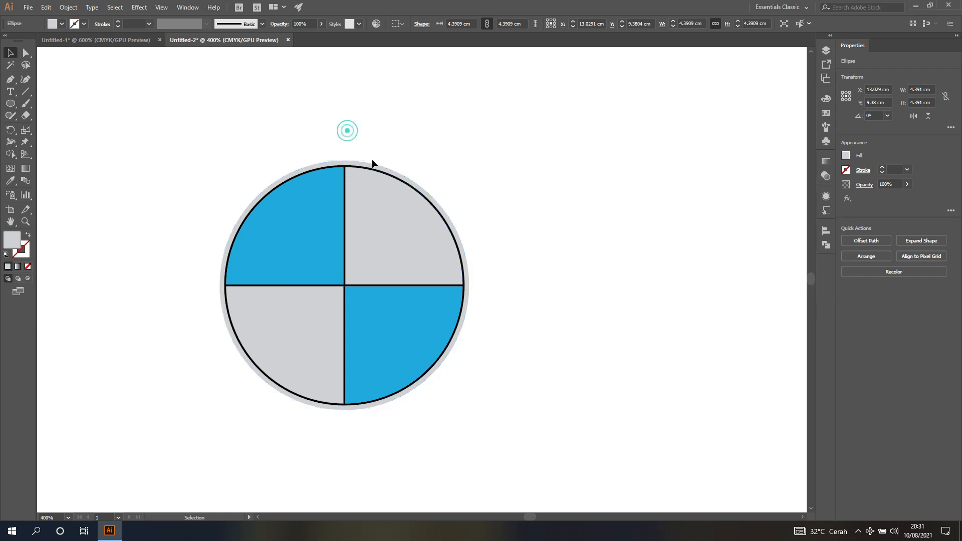
- Open the Scale options for the large grey circle and preview a uniform scale of 105%
left_click(454, 228)
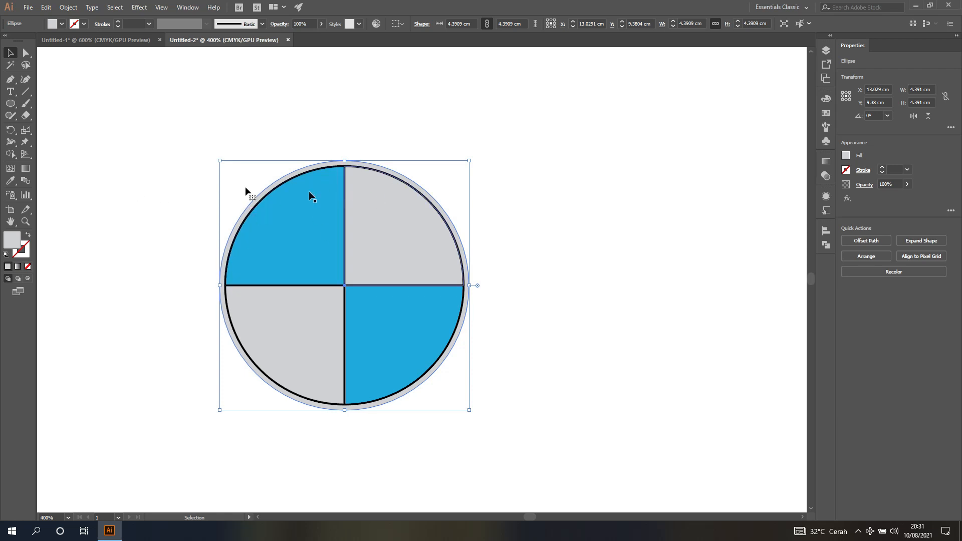
double_click(26, 130)
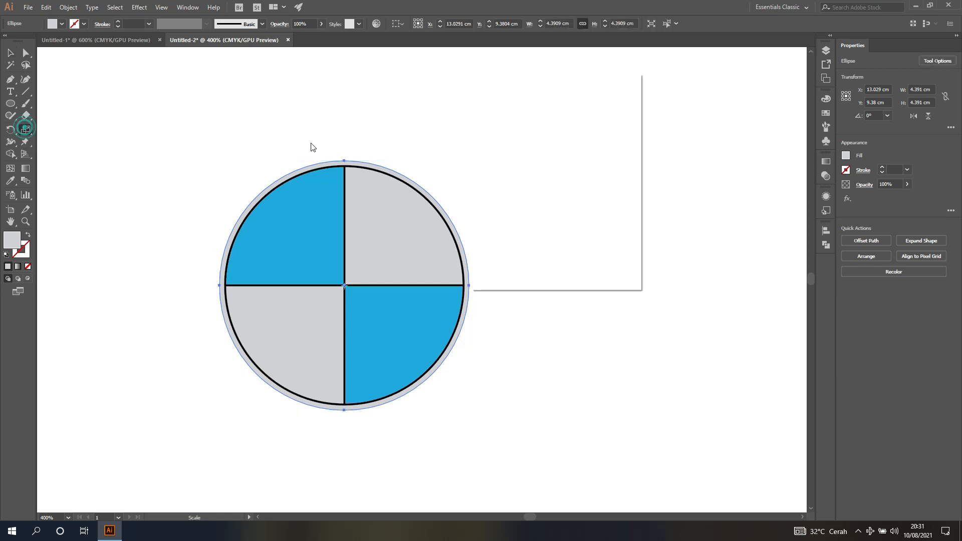
left_click_drag(592, 86, 659, 99)
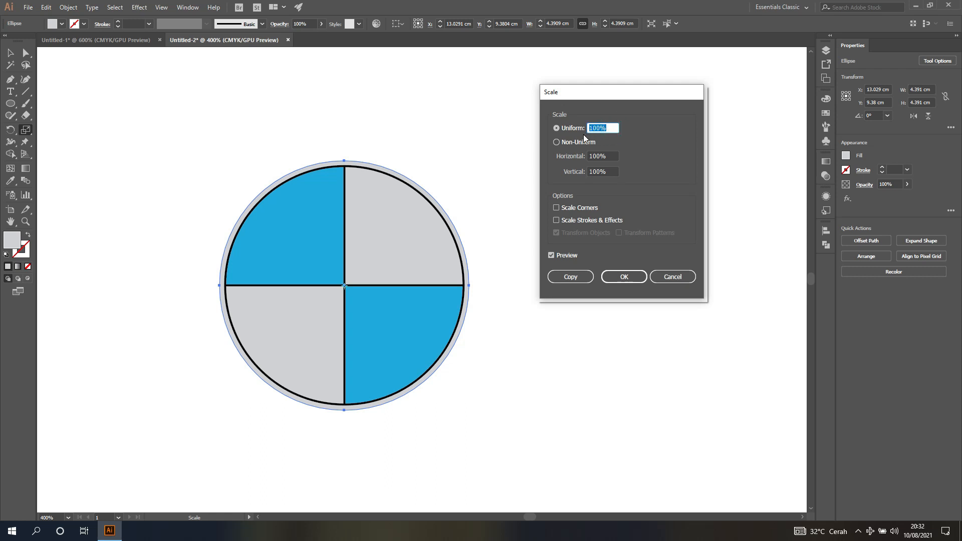
type("0")
left_click(553, 256)
left_click(552, 256)
left_click_drag(616, 128, 592, 130)
type("105")
left_click(552, 256)
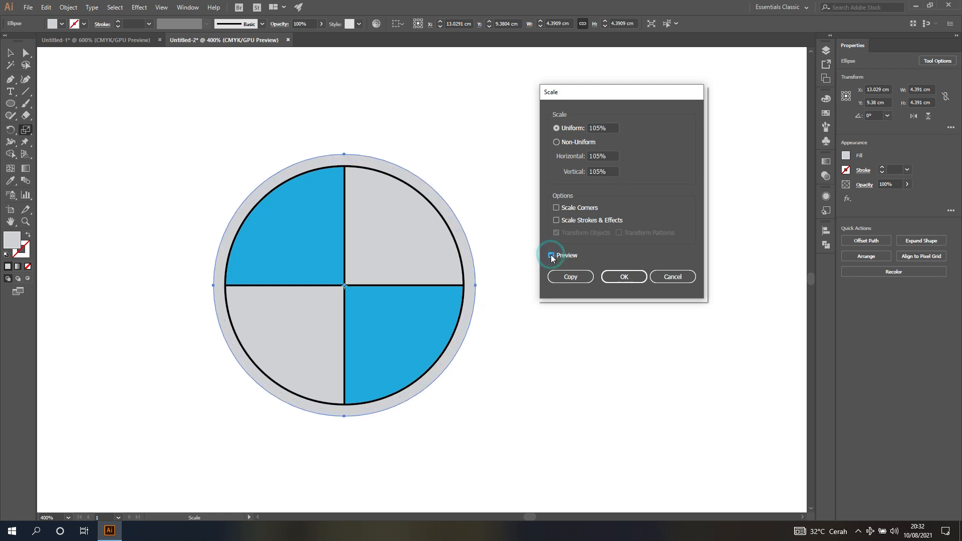
left_click(552, 256)
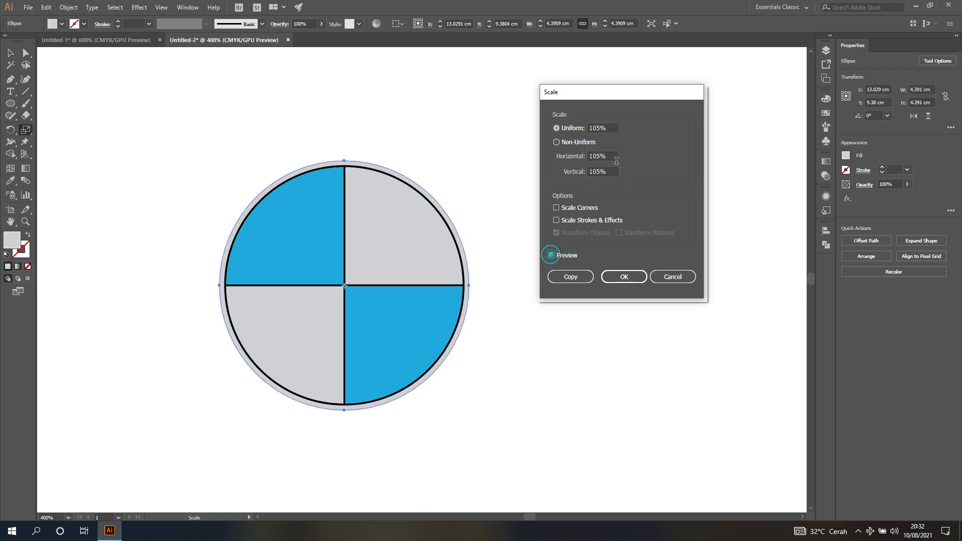
- Create a copy of the grey circle scaled uniformly to 103% about its centre
left_click_drag(607, 129, 598, 130)
type("3")
left_click(560, 254)
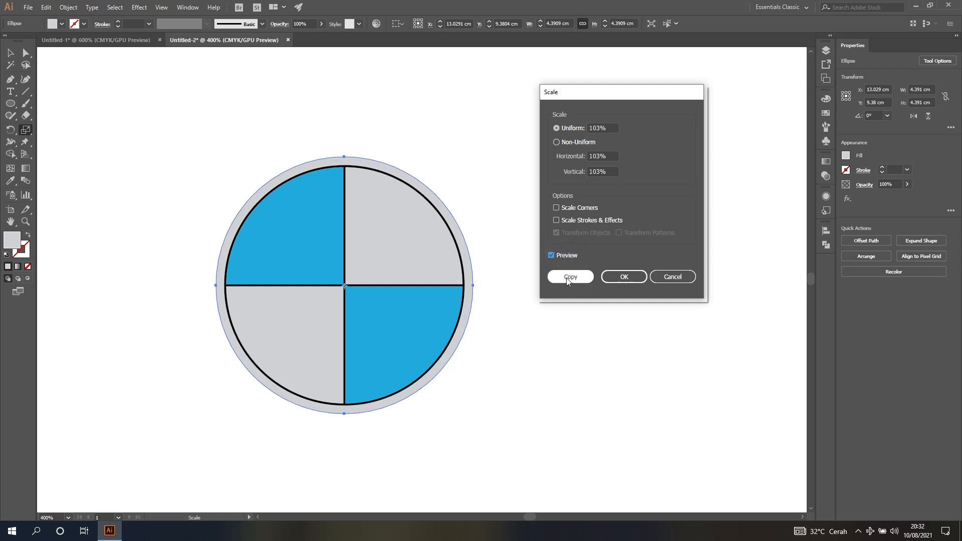
left_click(568, 277)
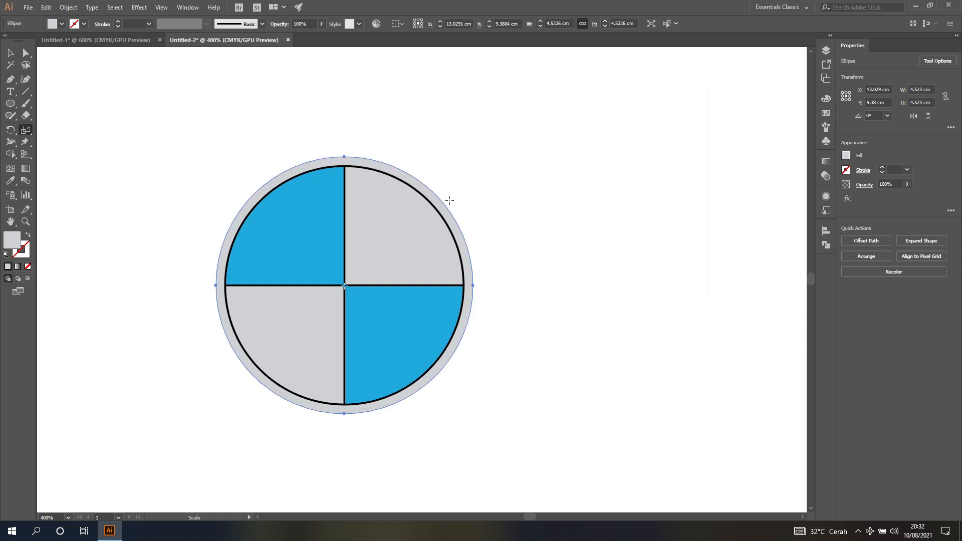
- Move the enlarged grey circle copy below the original grey circle in the layer stacking order
left_click(826, 50)
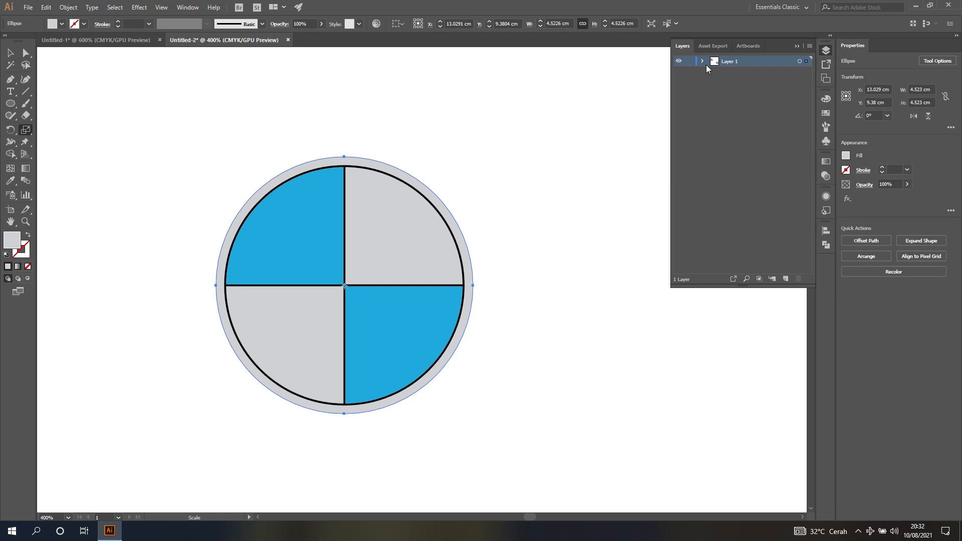
left_click(702, 61)
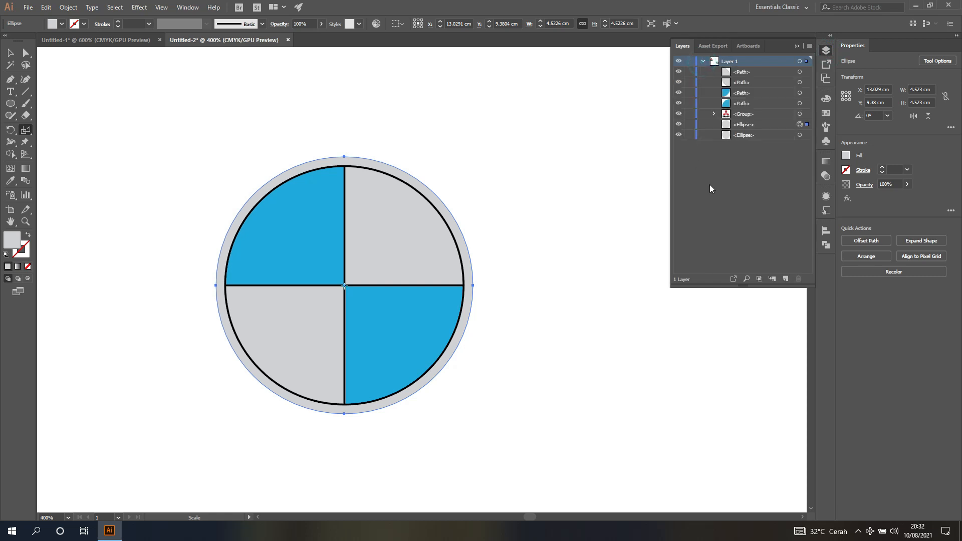
left_click(744, 126)
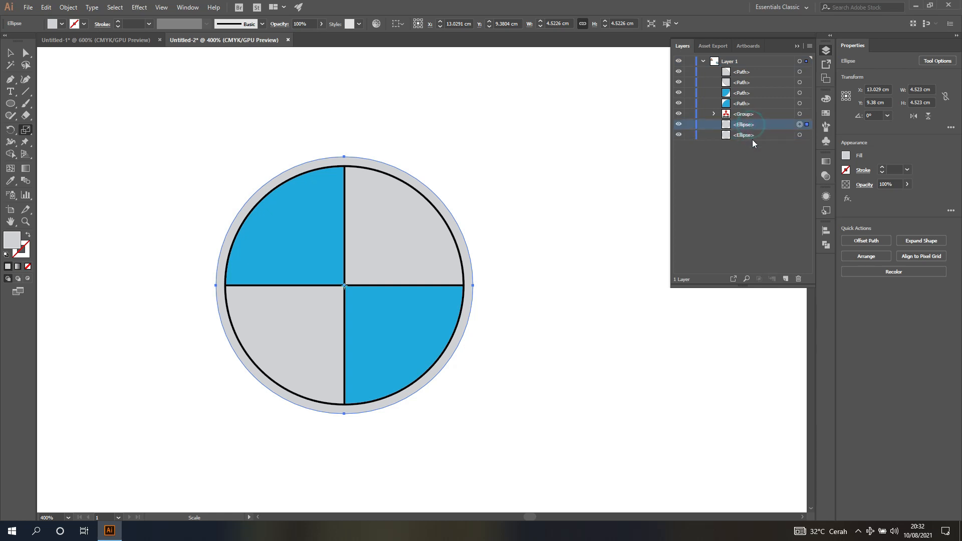
left_click(750, 135)
left_click(750, 126)
left_click(679, 125)
left_click(679, 124)
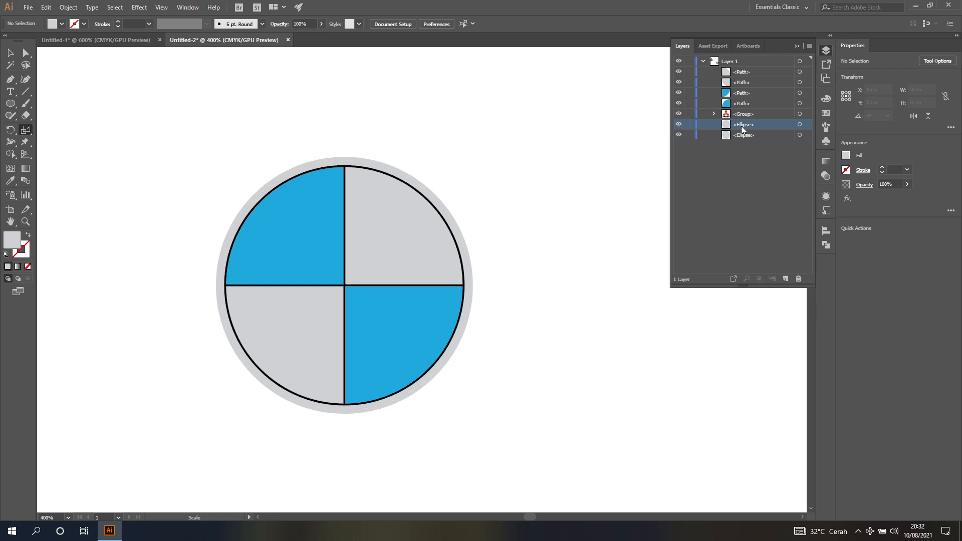
left_click(745, 147)
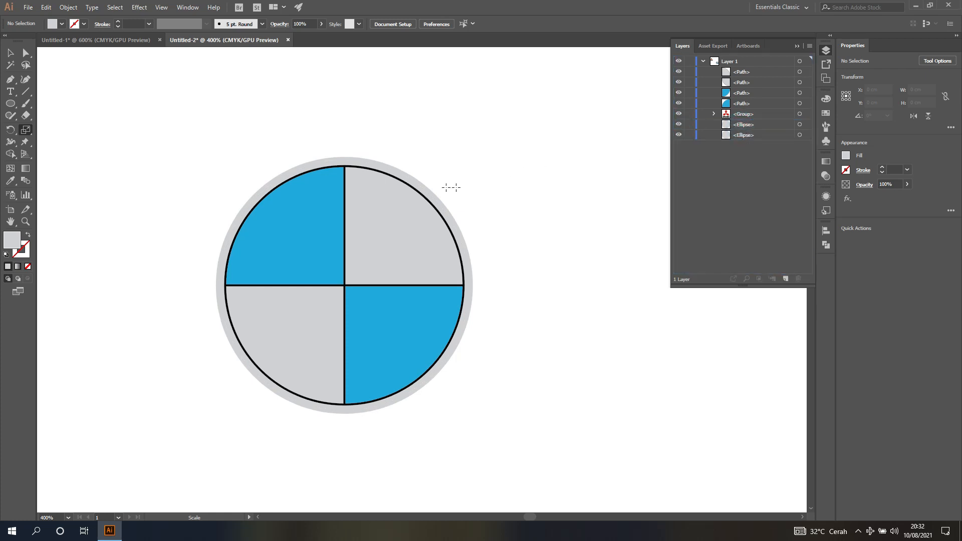
- Fill the enlarged circle behind the grey rim with white
left_click(10, 53)
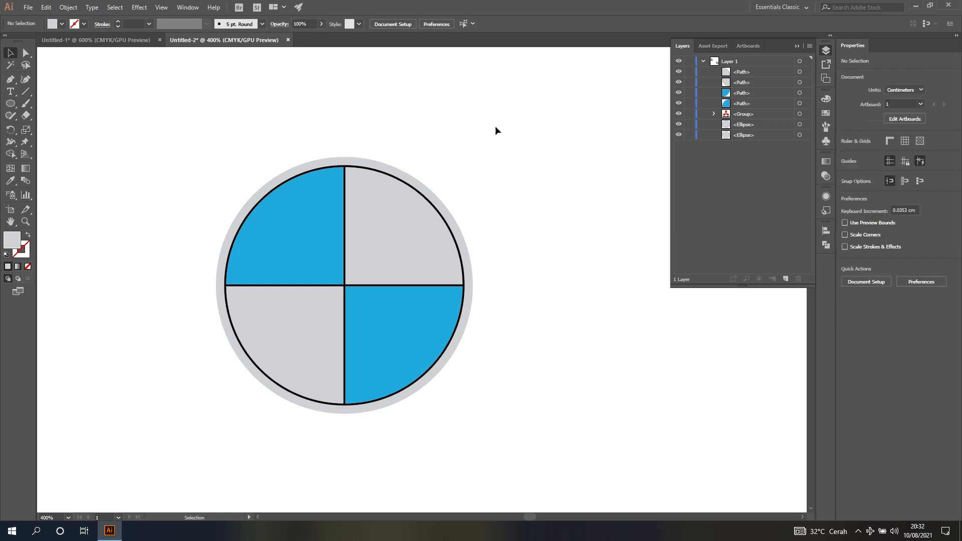
left_click(456, 216)
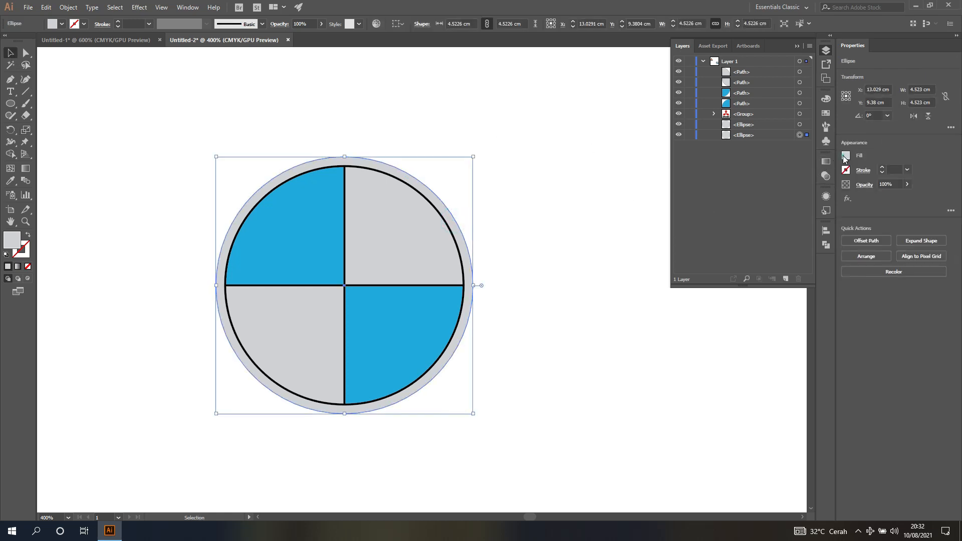
left_click(846, 156)
left_click(751, 192)
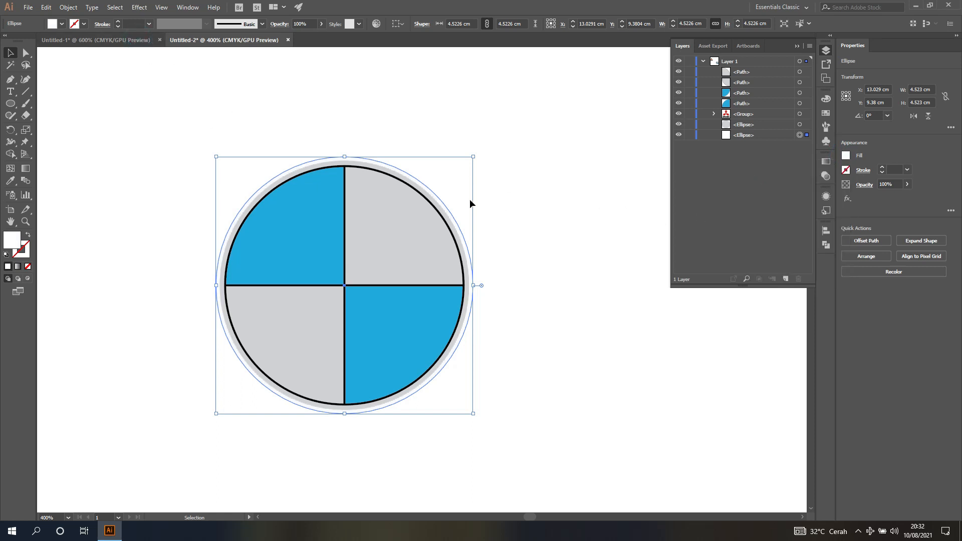
- Check the reference BMW logo, and preview a uniform scale of 150% on the white circle
left_click(127, 40)
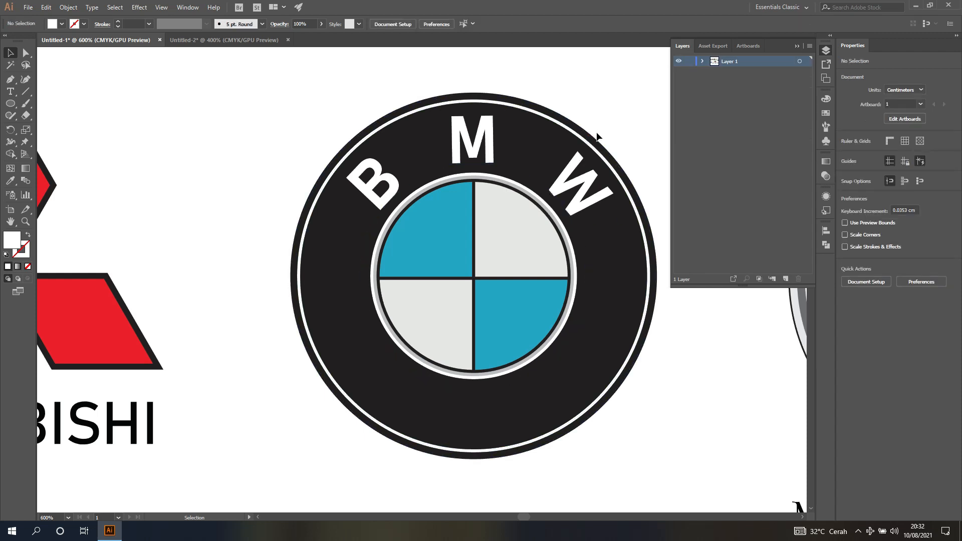
left_click(218, 41)
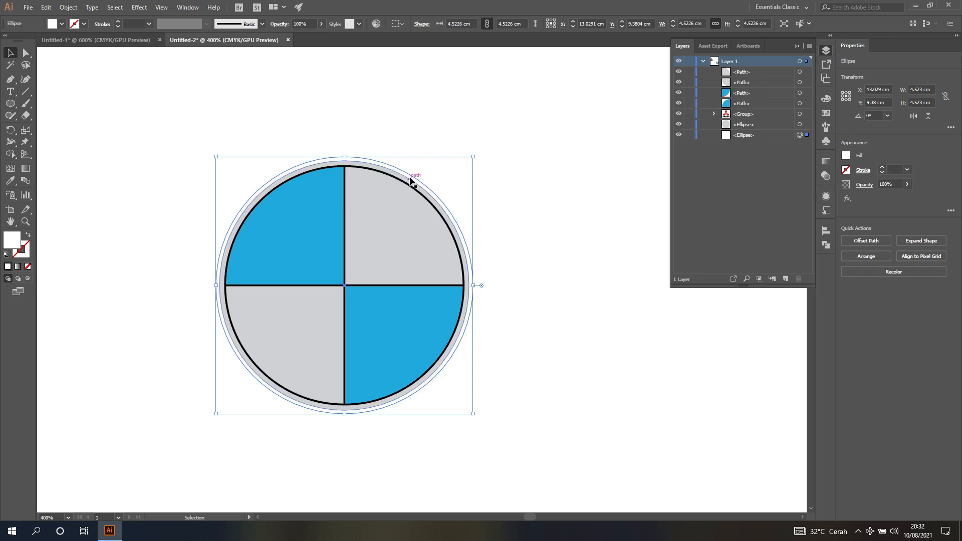
double_click(26, 131)
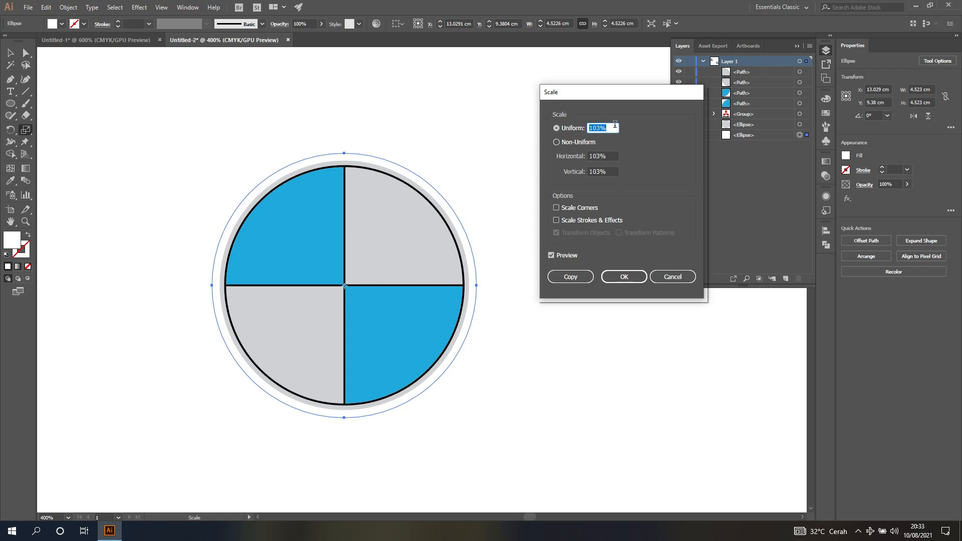
left_click_drag(615, 129, 594, 125)
type("50")
left_click(561, 255)
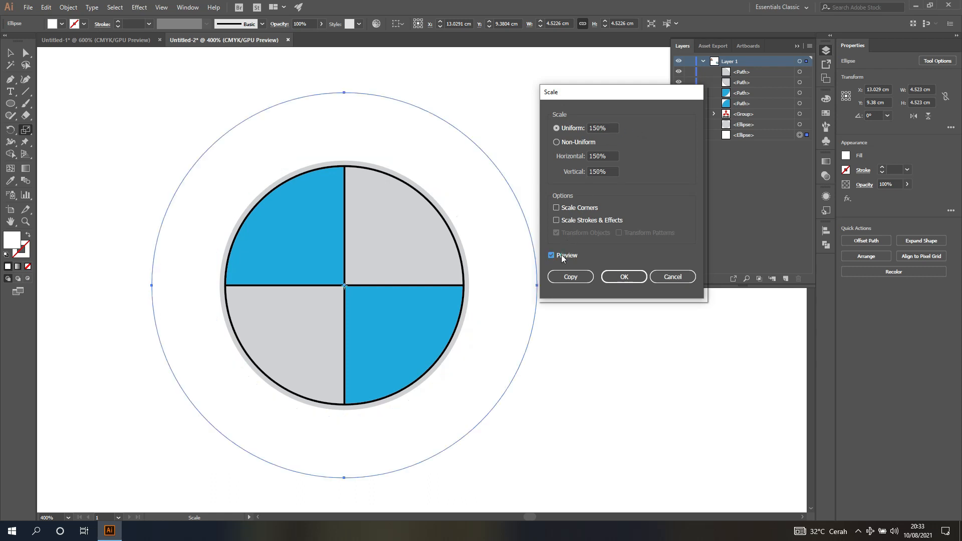
left_click(560, 257)
left_click(561, 256)
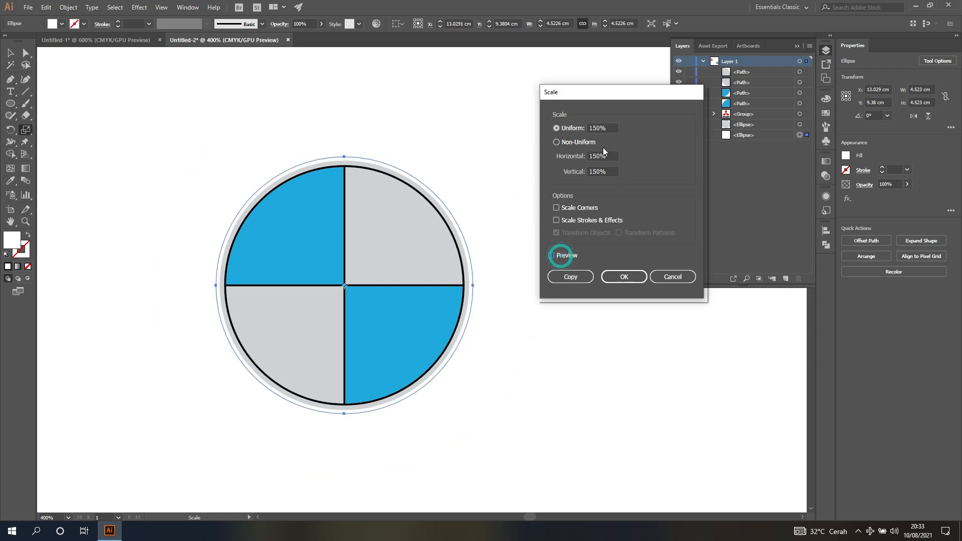
- Try a uniform scale of 180% on the white circle in the preview
left_click_drag(612, 128, 595, 128)
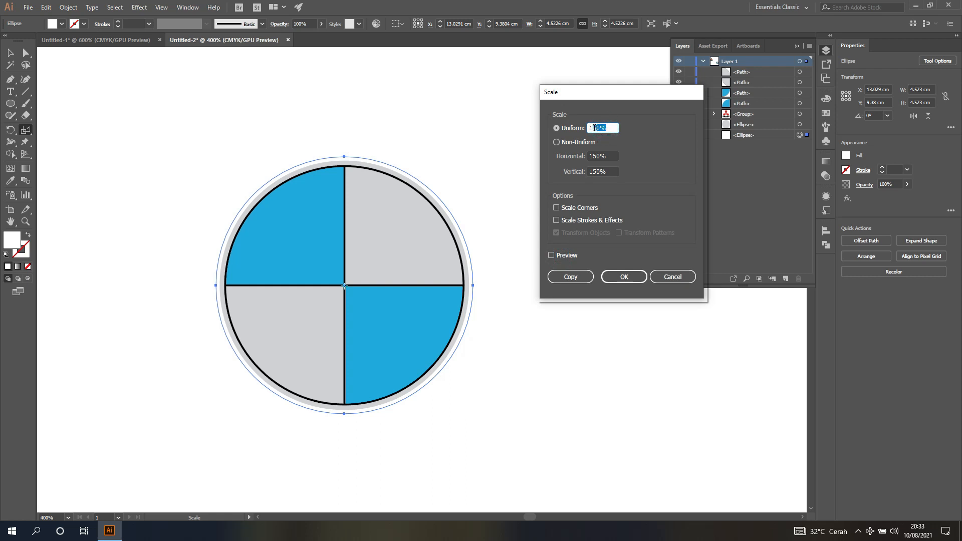
type("80")
left_click(561, 256)
left_click(561, 257)
left_click(562, 256)
left_click(561, 257)
left_click(561, 257)
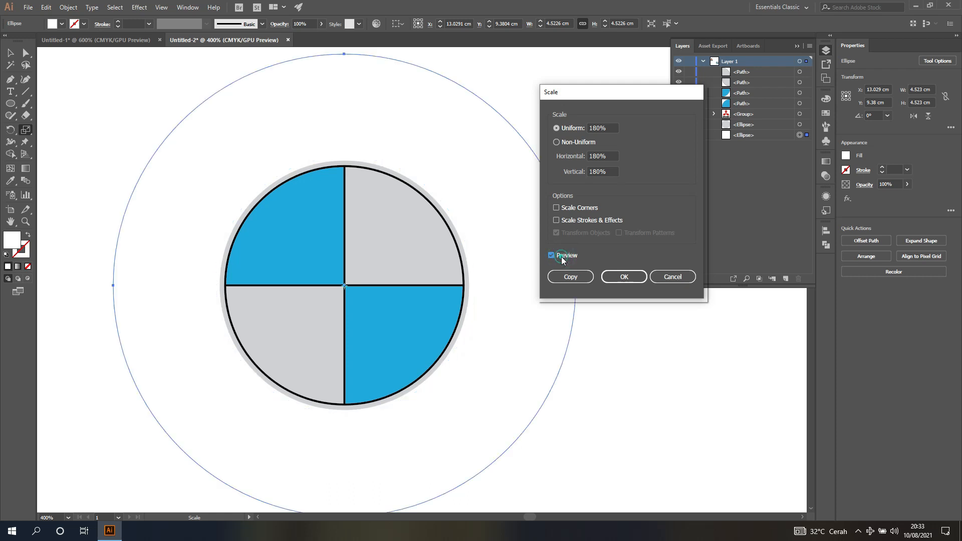
- Create a copy of the white circle scaled uniformly to 170% about its centre
double_click(610, 128)
type("170")
left_click(566, 257)
left_click(566, 257)
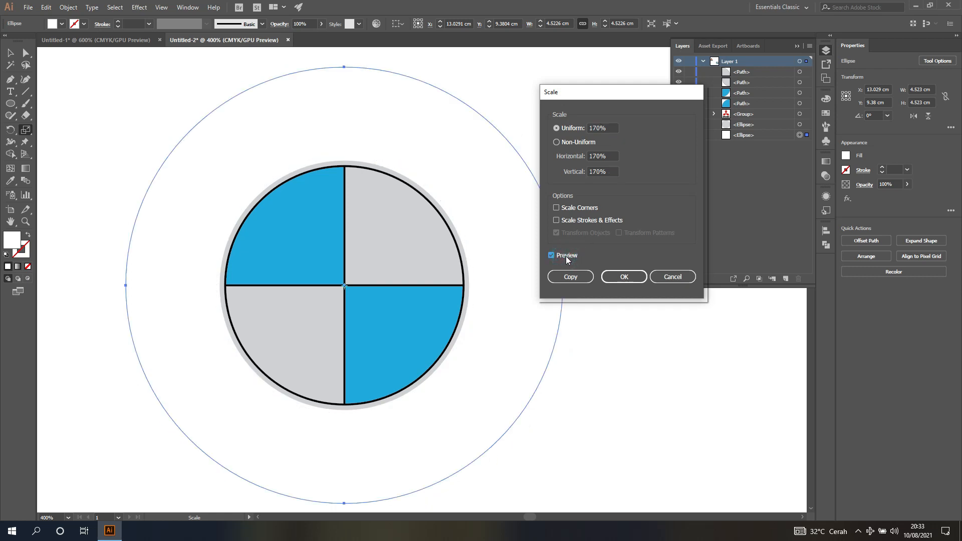
left_click(571, 277)
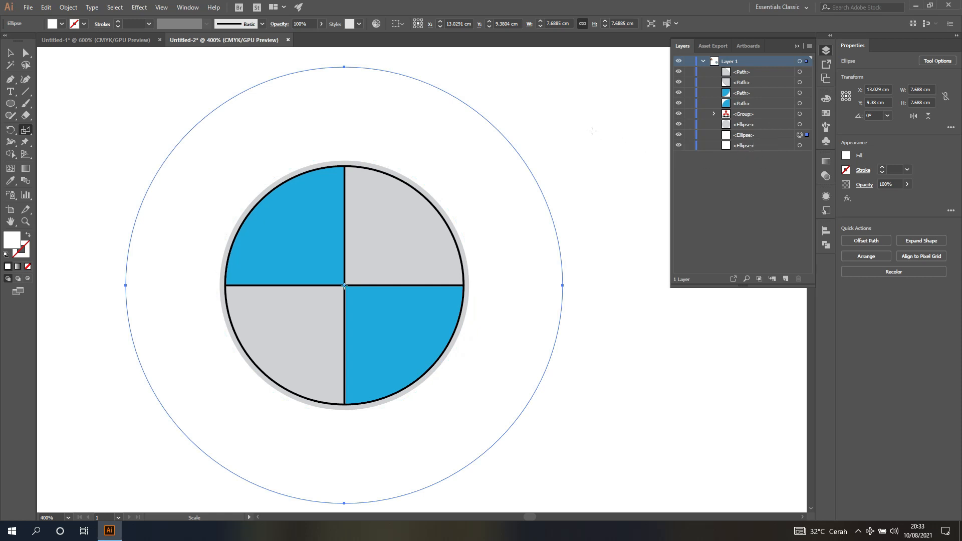
- Move the 170% circle copy to the bottom of the layer stacking order and fill it with black
left_click(752, 135)
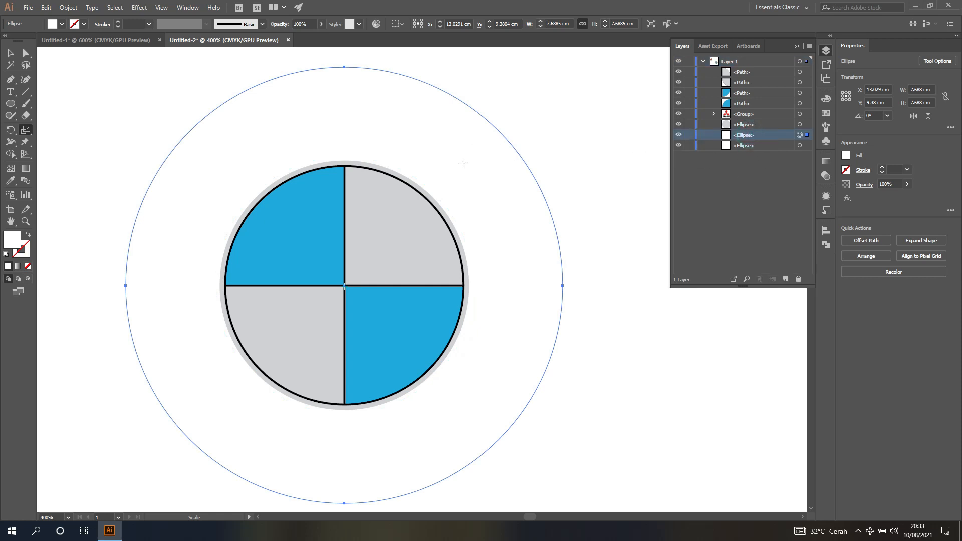
left_click(11, 54)
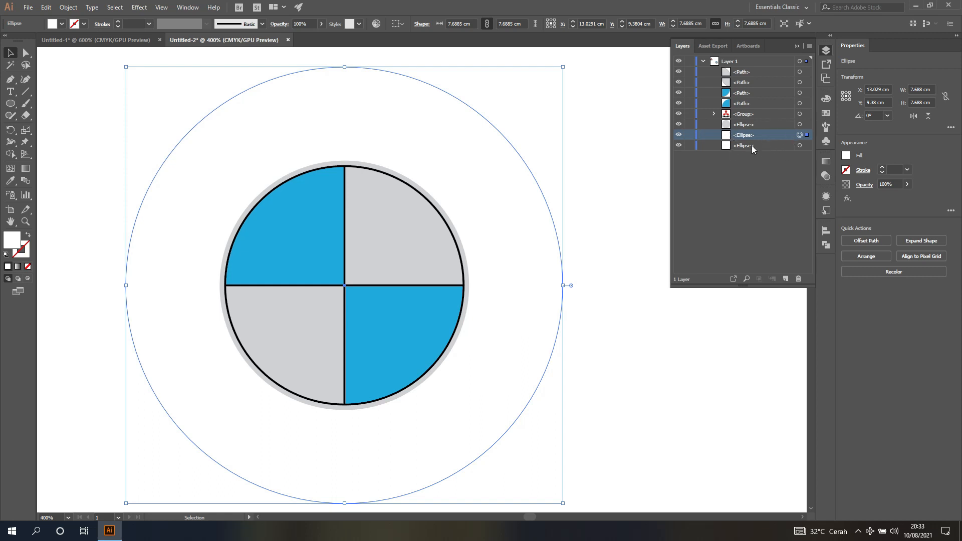
left_click_drag(754, 137, 757, 153)
left_click(846, 157)
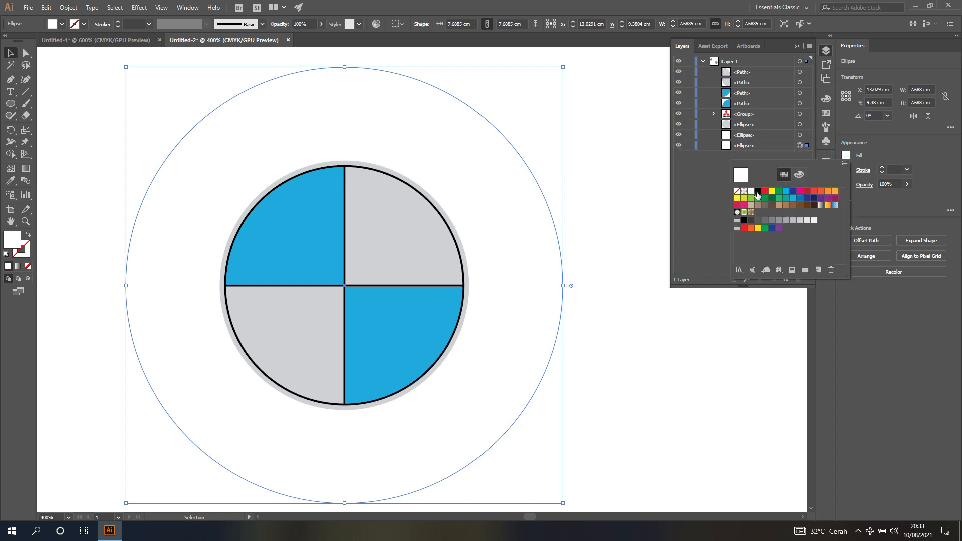
left_click(758, 191)
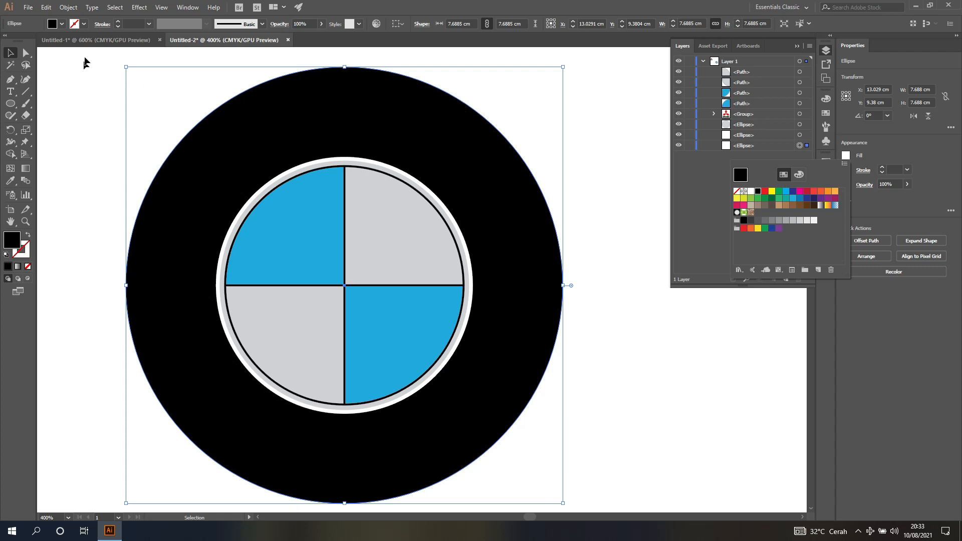
key("Escape")
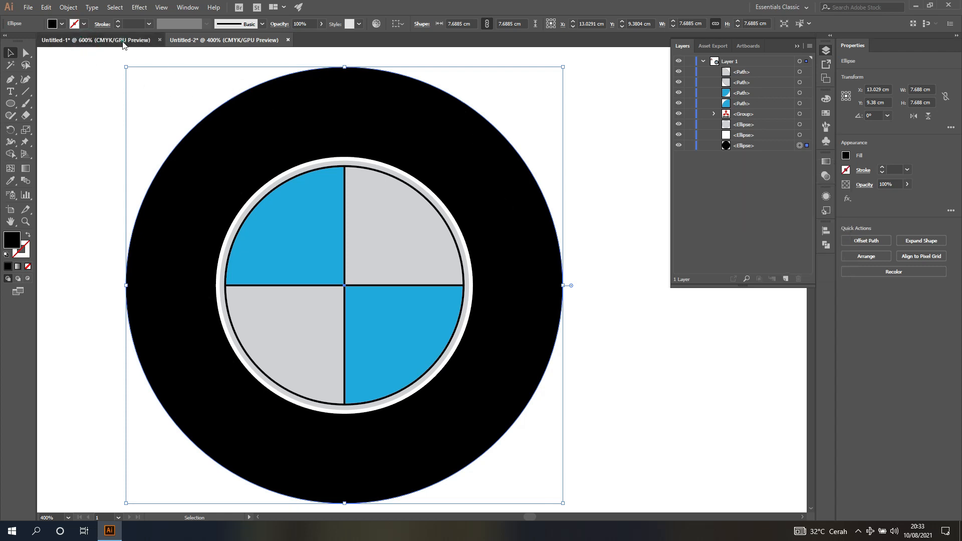
- Compare the black outer ring with the reference BMW logo in the Untitled-1 document
left_click(123, 41)
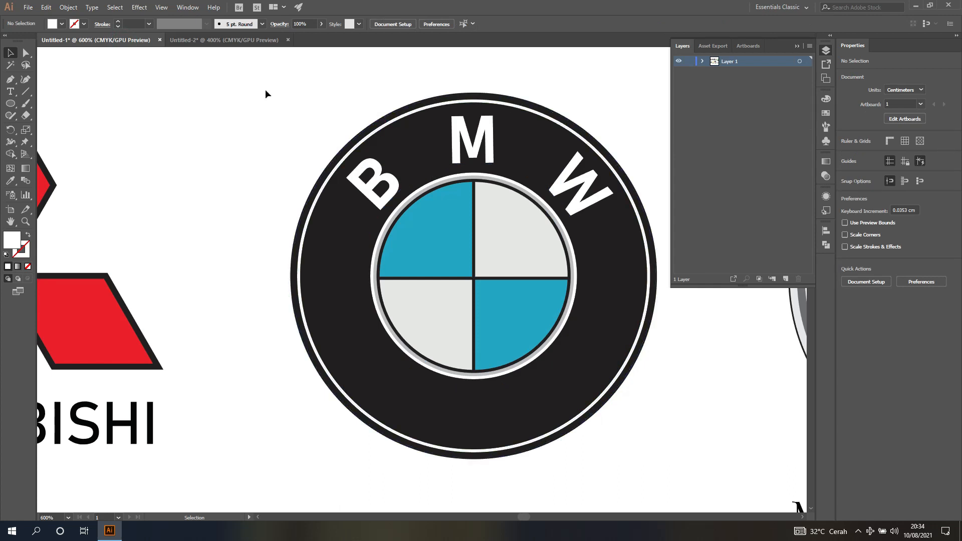
left_click(245, 41)
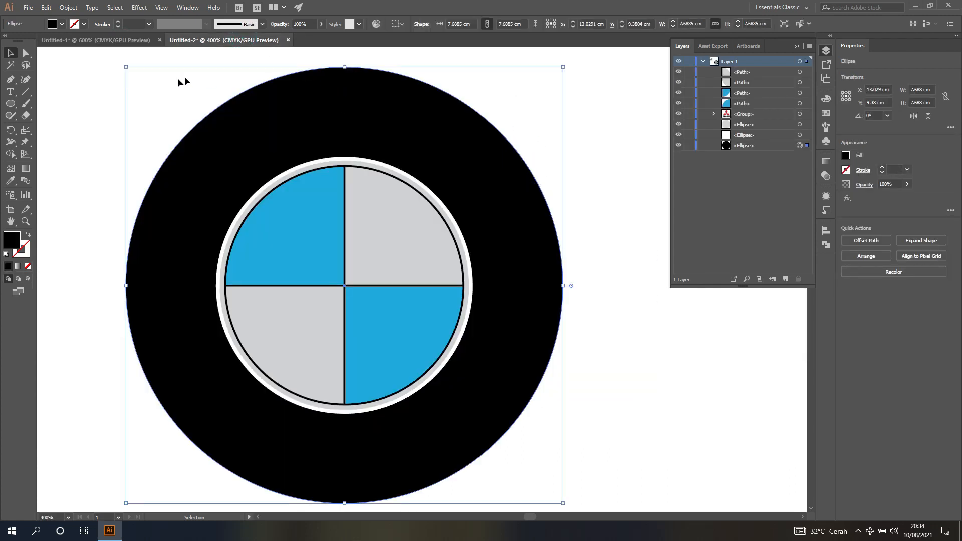
- Try uniform scales of 90% and 95% on the outer black circle in the preview
double_click(25, 130)
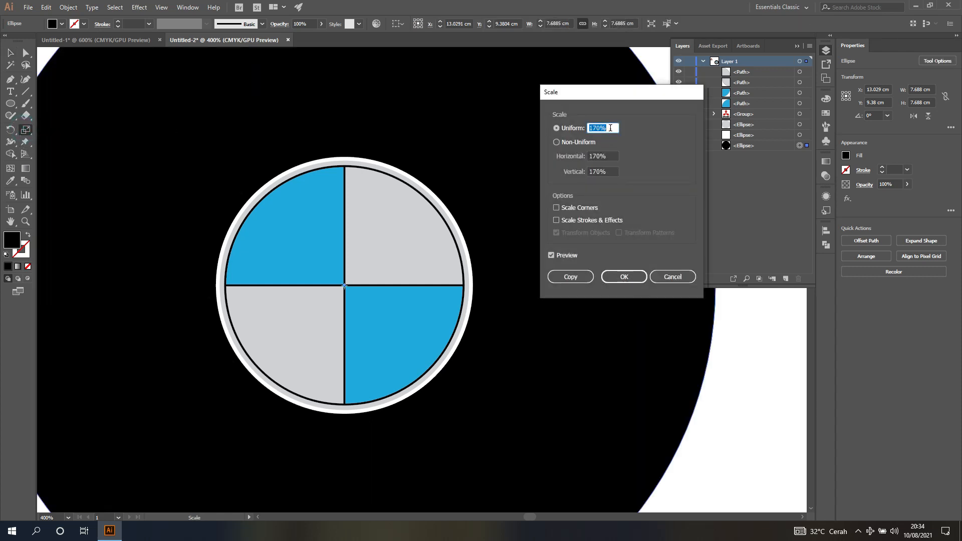
left_click_drag(611, 128, 592, 128)
type("90")
left_click(562, 254)
left_click(561, 254)
left_click(562, 255)
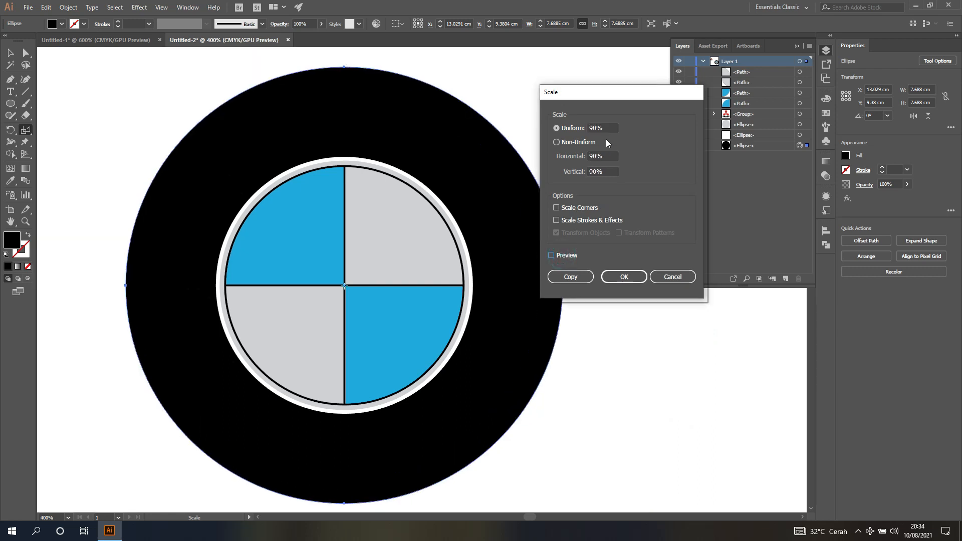
left_click_drag(604, 129, 588, 128)
type("95")
left_click(561, 255)
left_click(560, 254)
- Create a copy of the outer black circle scaled uniformly to 98% about its centre
left_click(594, 128)
left_click(552, 255)
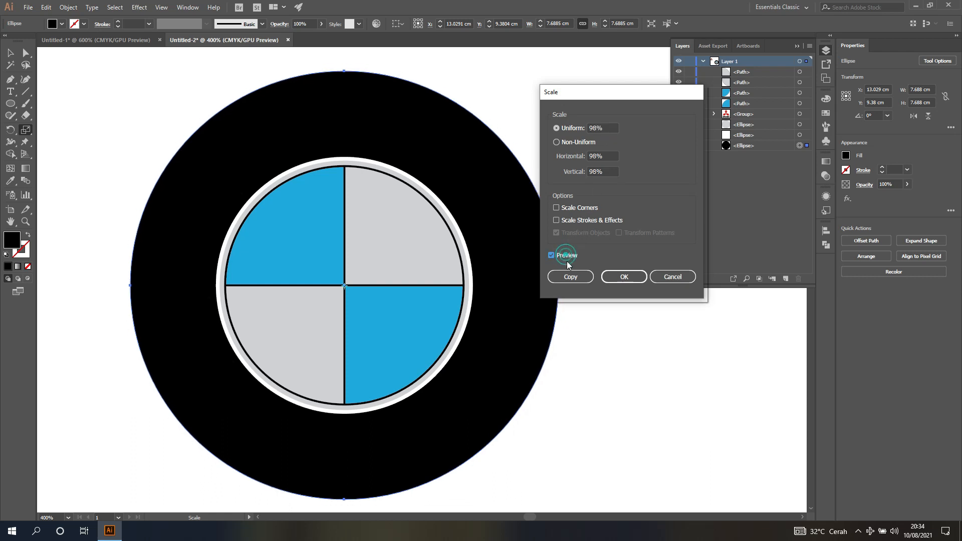
left_click(571, 277)
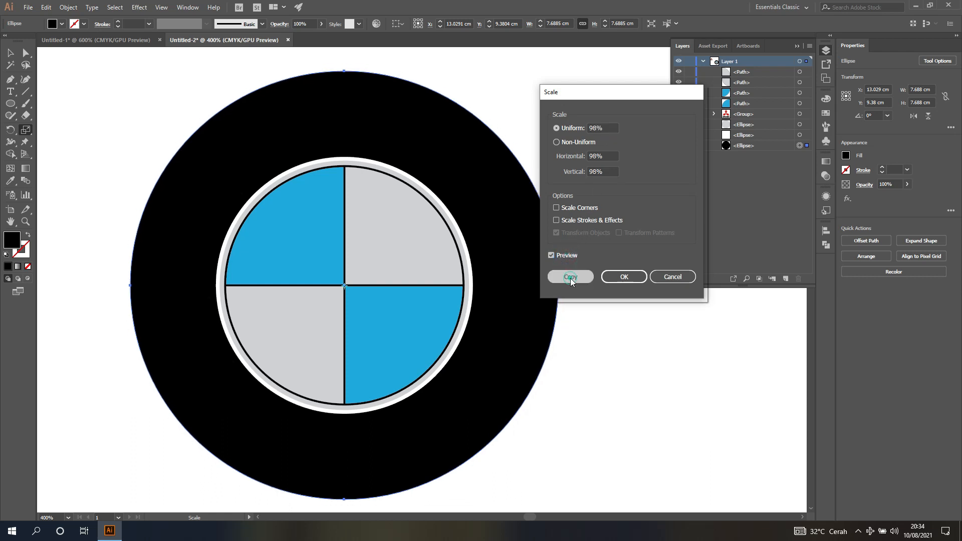
- Remove the fill from the 98% circle copy and give it a white stroke
left_click(756, 146)
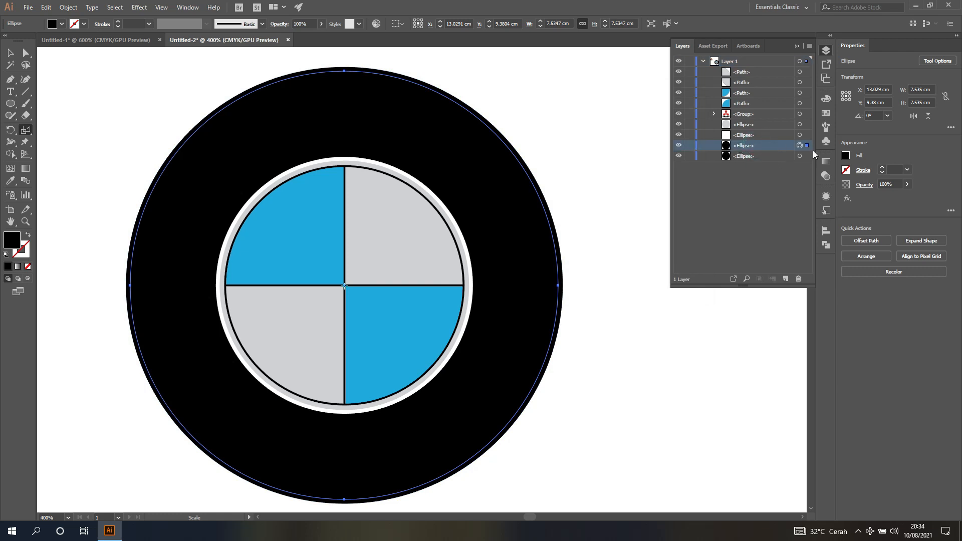
left_click(847, 155)
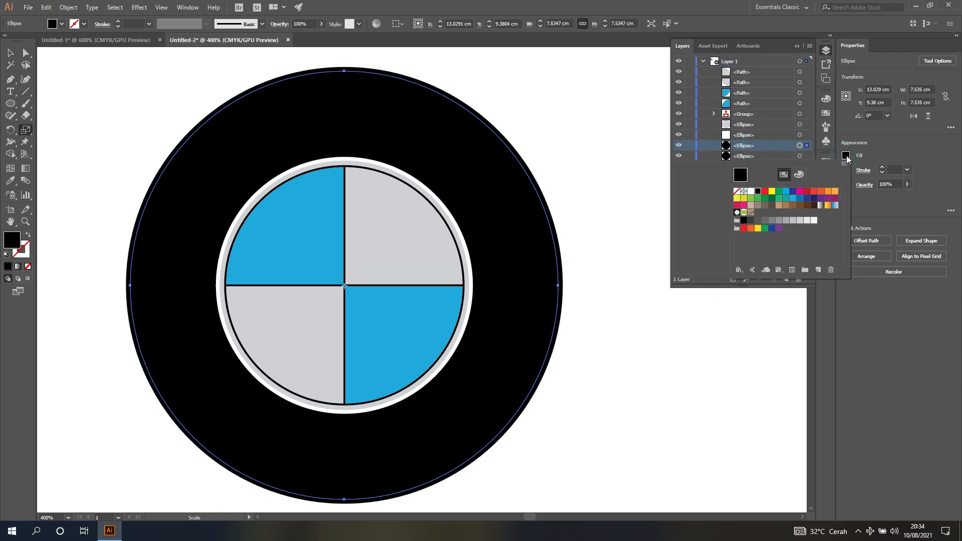
left_click(737, 191)
left_click(870, 147)
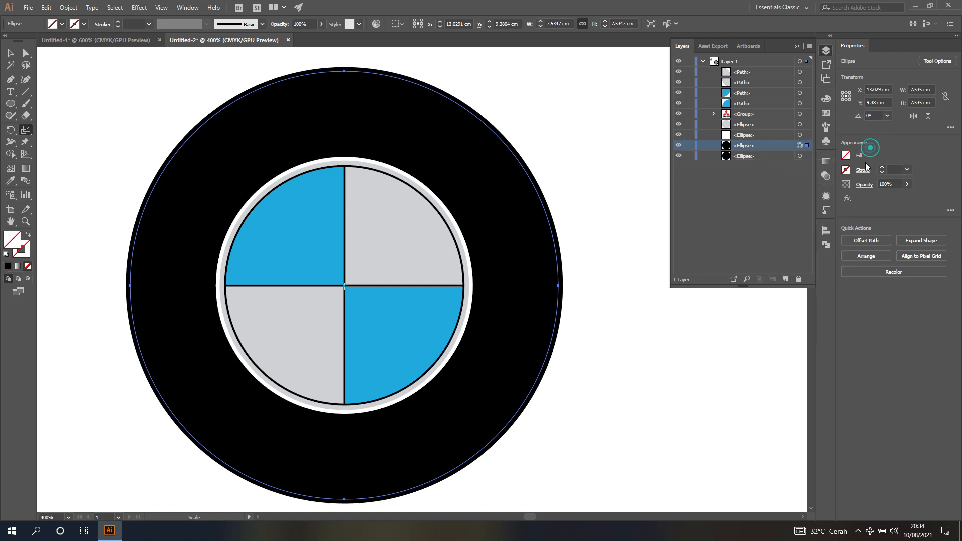
left_click(846, 170)
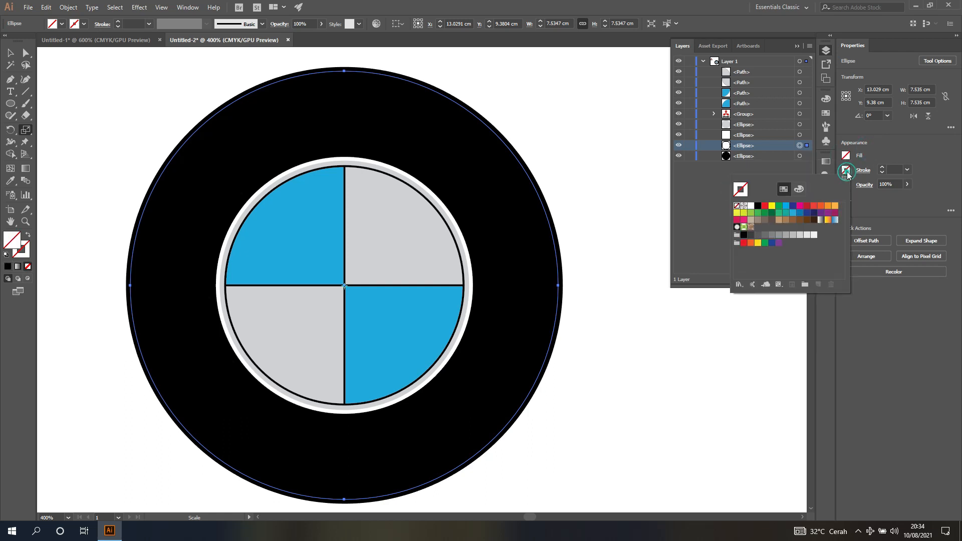
left_click(752, 206)
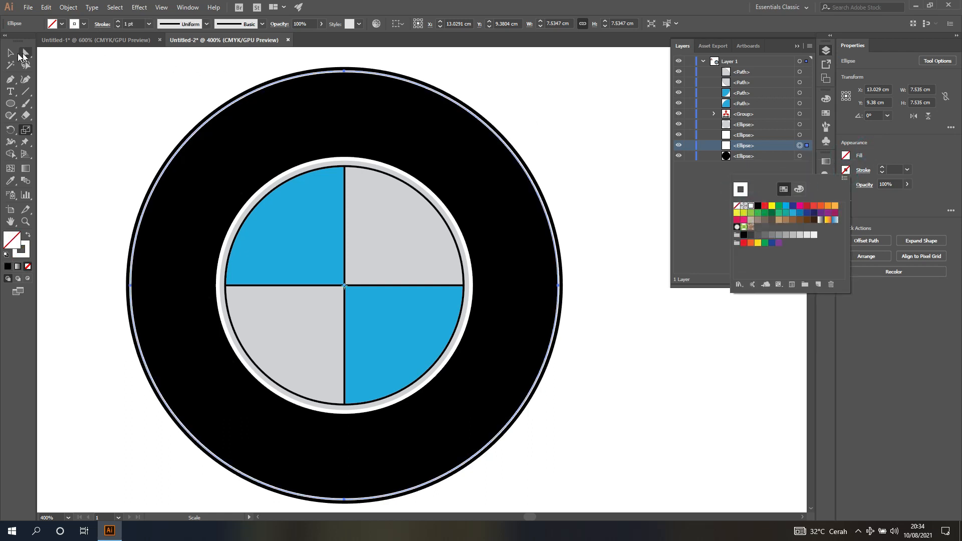
left_click(64, 67)
left_click(65, 68)
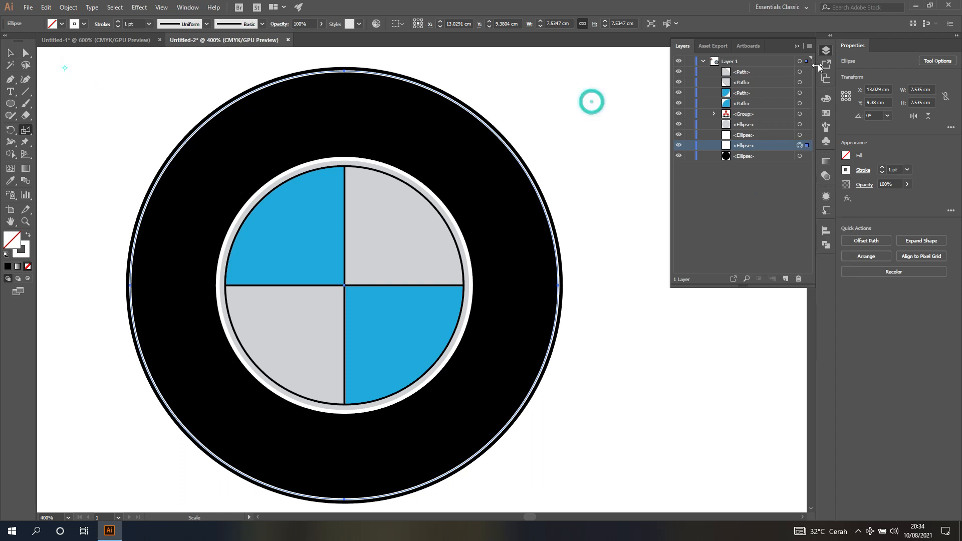
left_click(797, 46)
left_click_drag(619, 141, 570, 151)
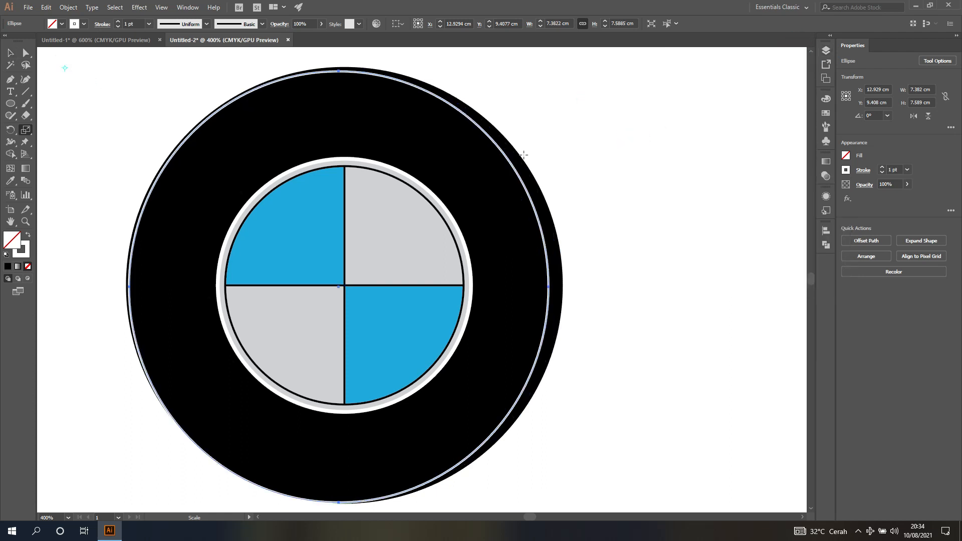
key("ctrl+z")
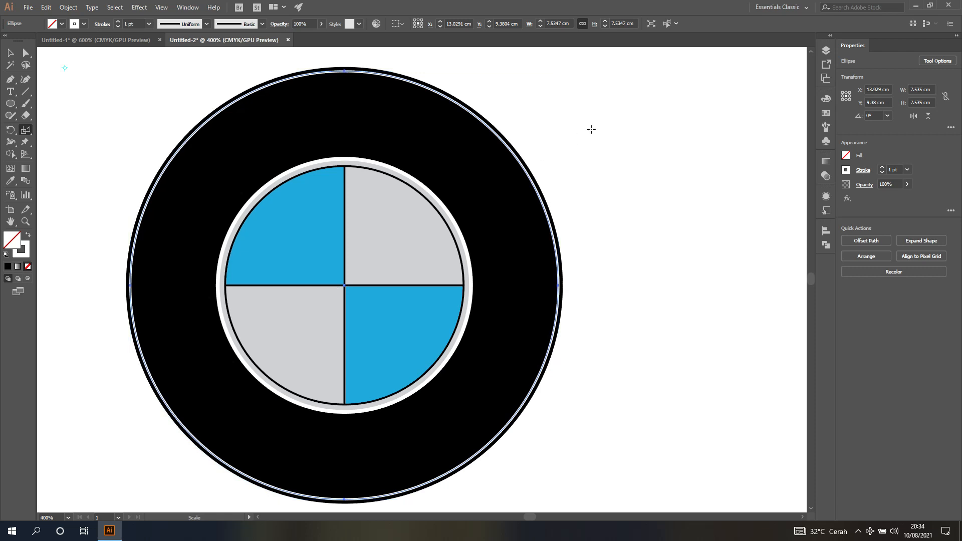
left_click(625, 122)
- Shrink the white outlined circle about its centre to about 7.33 cm in diameter
key("v")
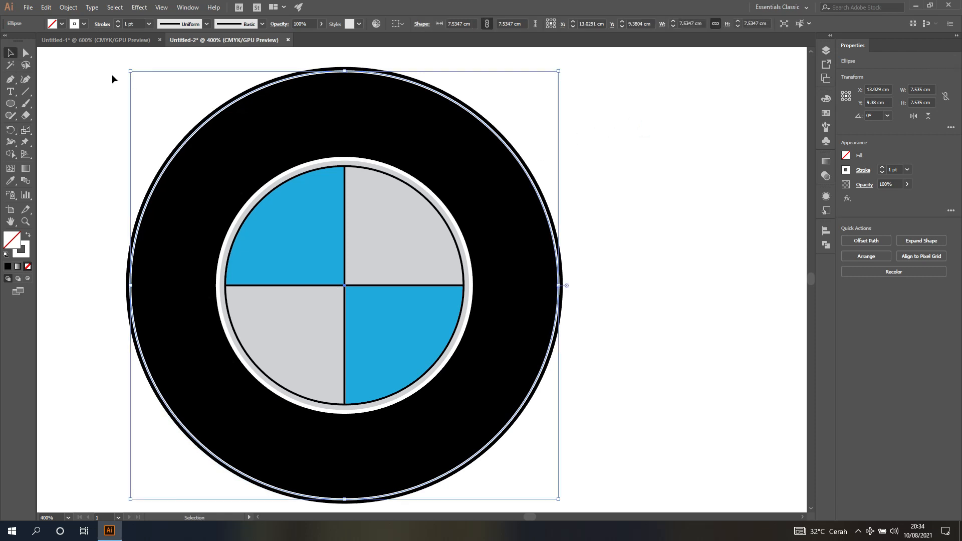
left_click(106, 76)
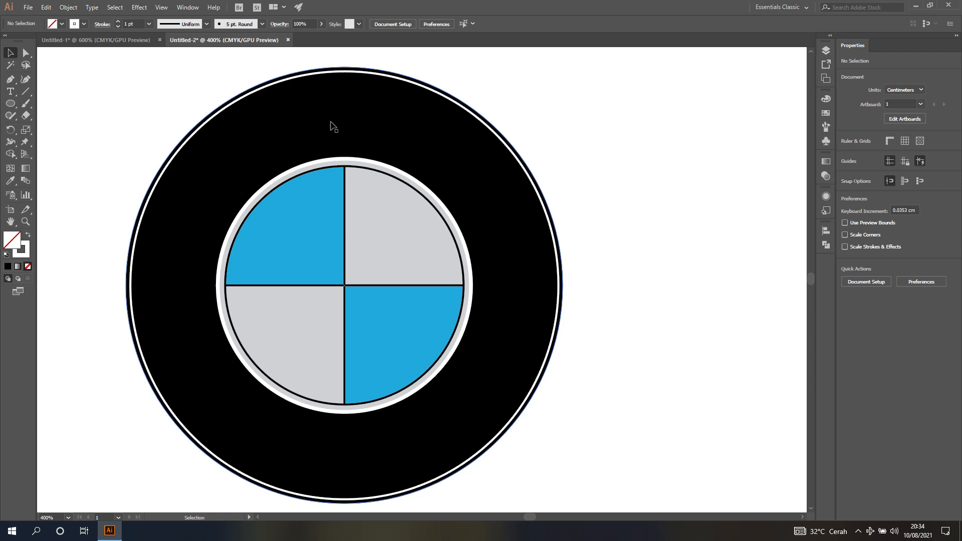
left_click(374, 76)
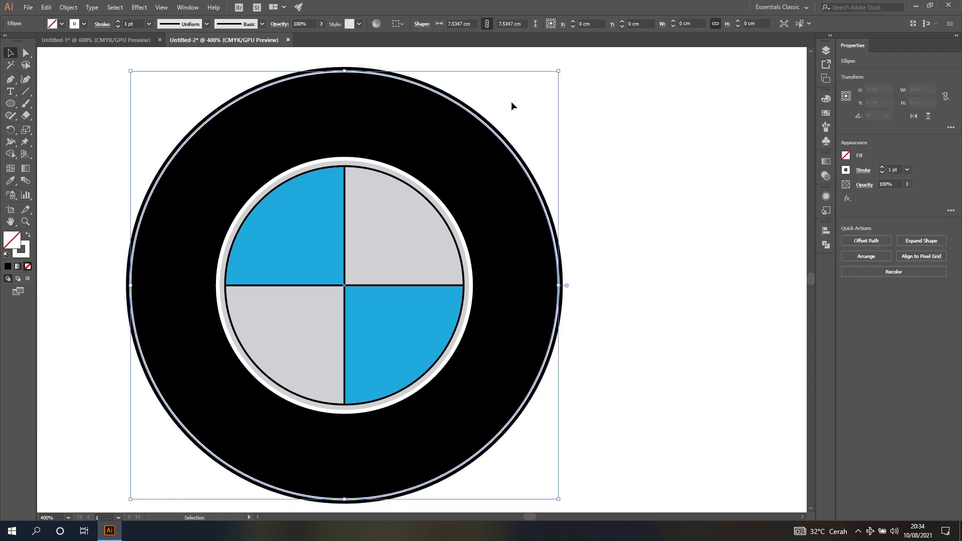
left_click(619, 112)
left_click_drag(443, 94, 490, 108)
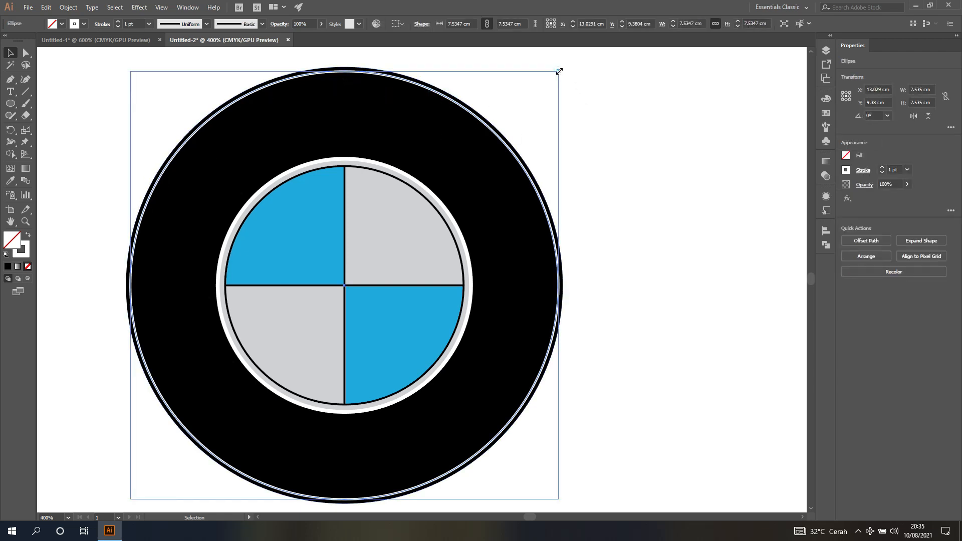
left_click_drag(560, 71, 555, 78)
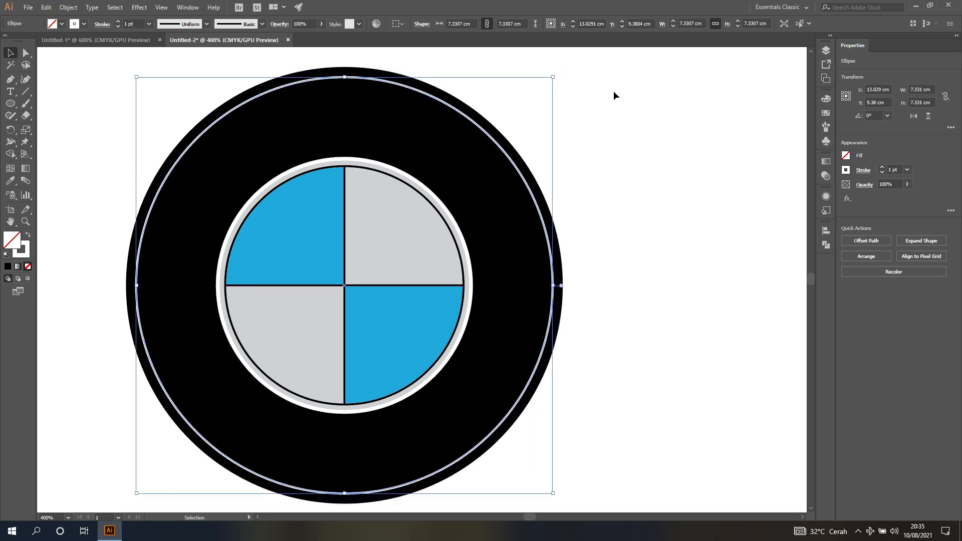
- Compare the white outlined ring with the reference BMW logo in the Untitled-1 document
left_click(133, 40)
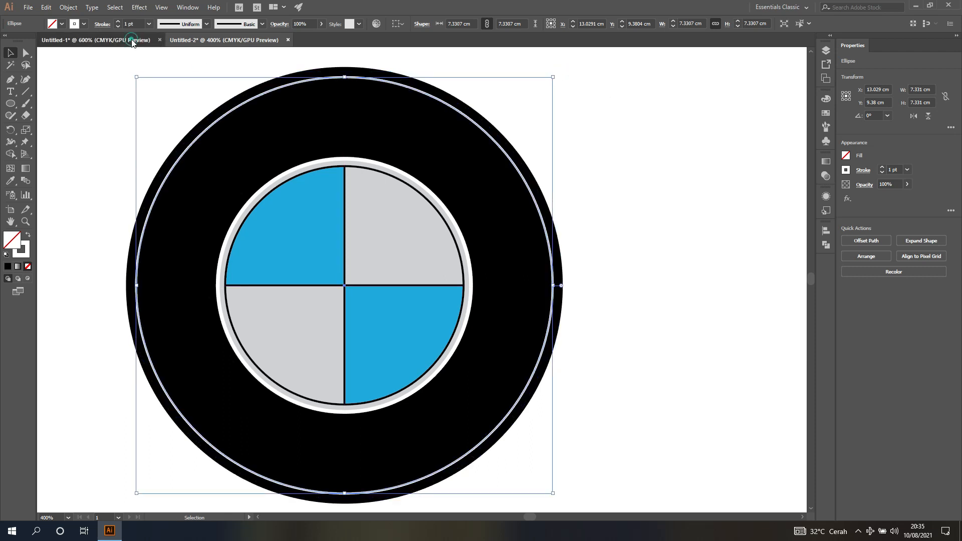
left_click(223, 41)
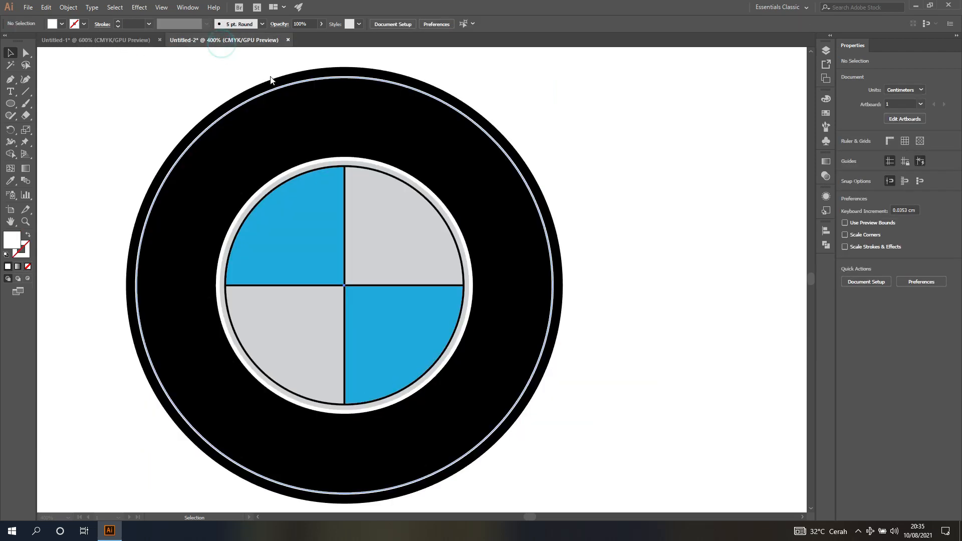
left_click(273, 80)
left_click(591, 90)
- Try uniform scales of 50% and 60% on the white outlined ring in the preview
left_click(499, 146)
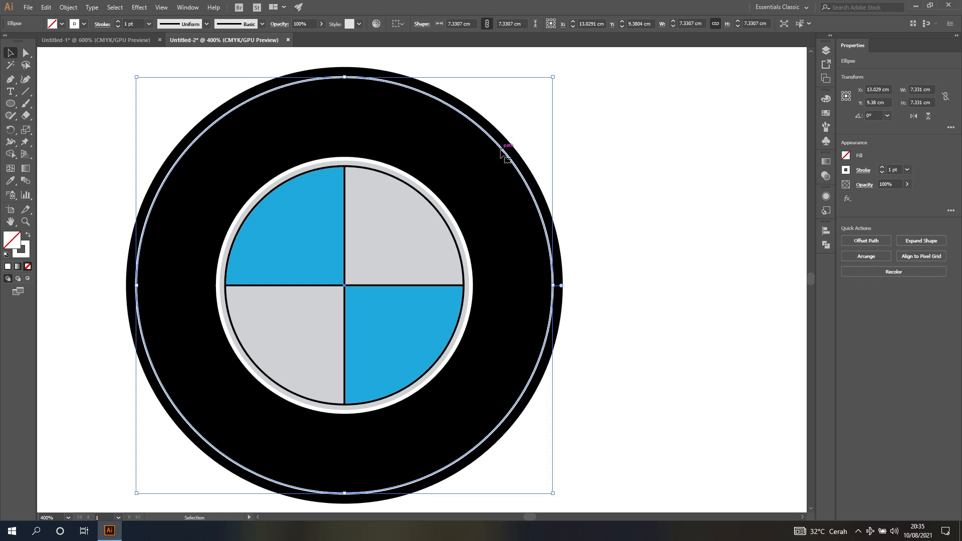
double_click(26, 130)
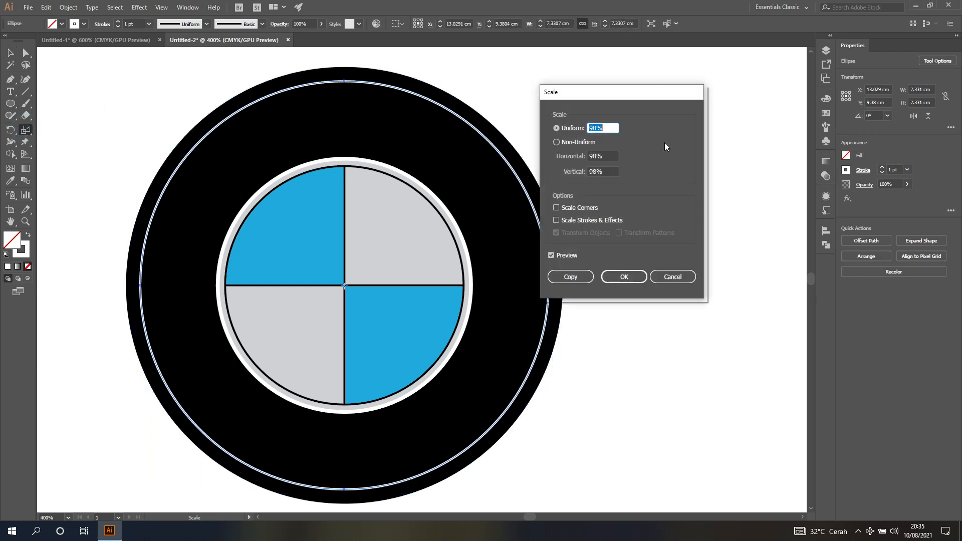
left_click_drag(637, 98, 698, 114)
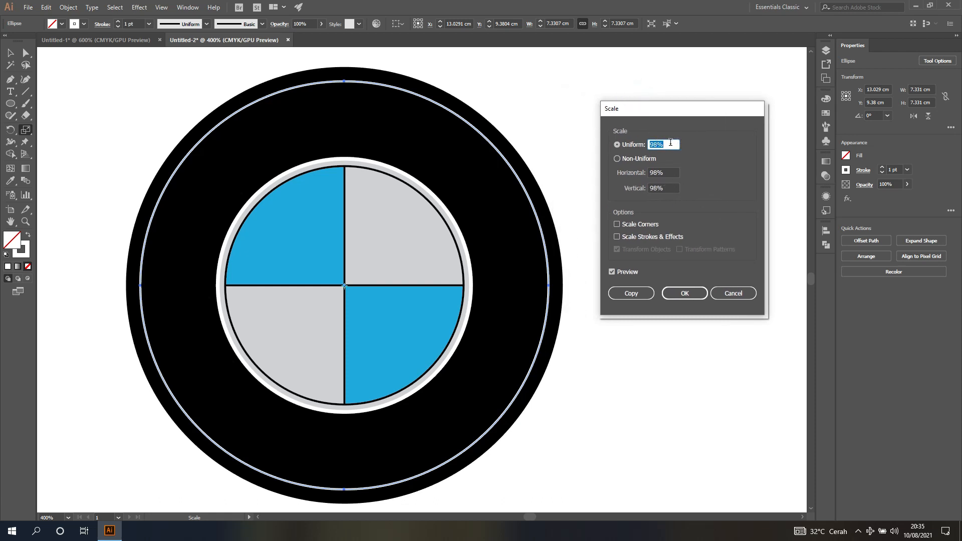
type("50")
left_click(621, 272)
left_click(621, 272)
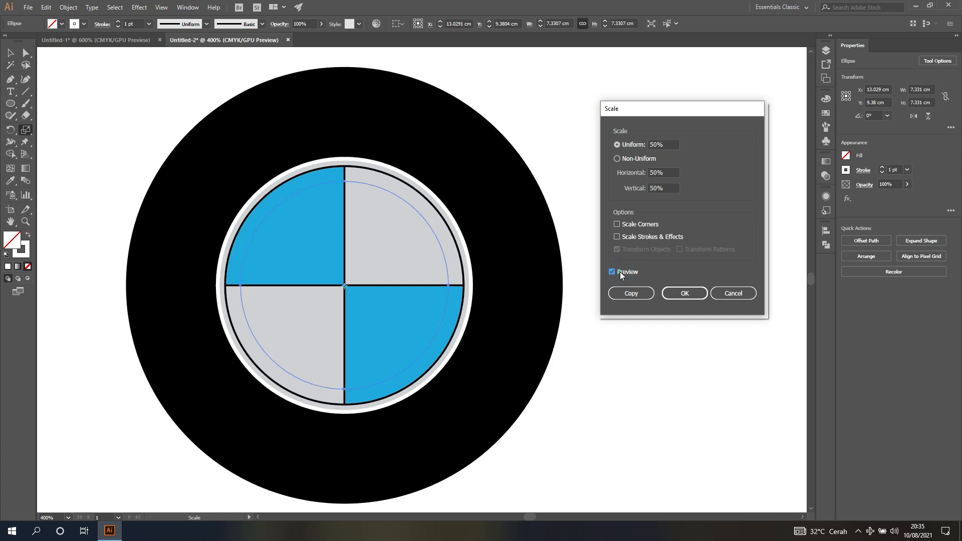
left_click(621, 272)
left_click(621, 272)
left_click(621, 272)
left_click_drag(664, 142, 645, 150)
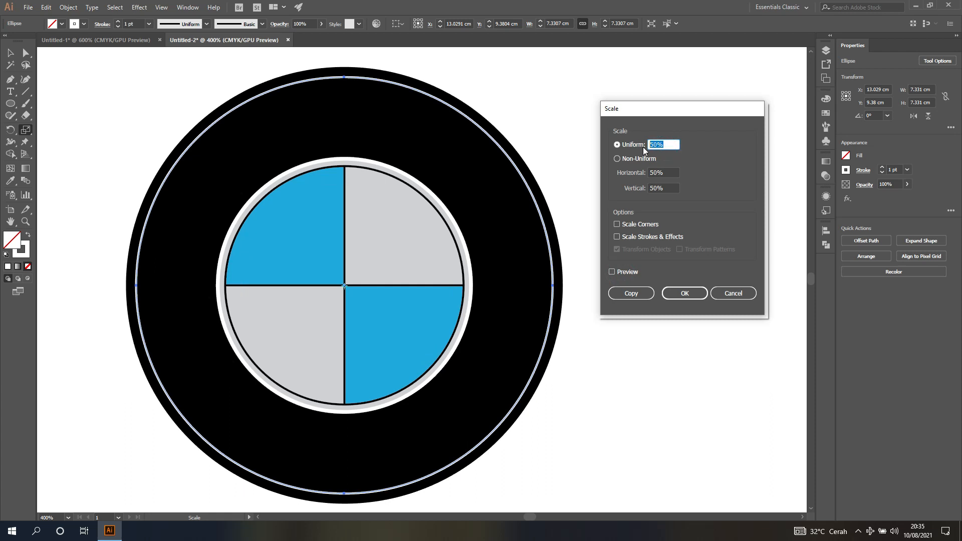
type("60")
left_click(626, 272)
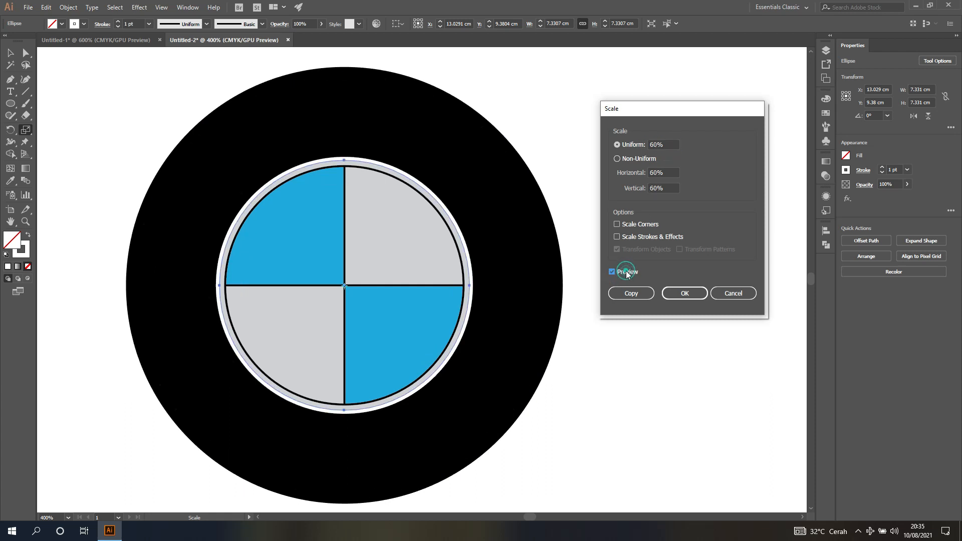
left_click(627, 272)
- Create a copy of the white outlined ring scaled uniformly to 70% about its centre, and deselect it
left_click_drag(666, 145, 634, 145)
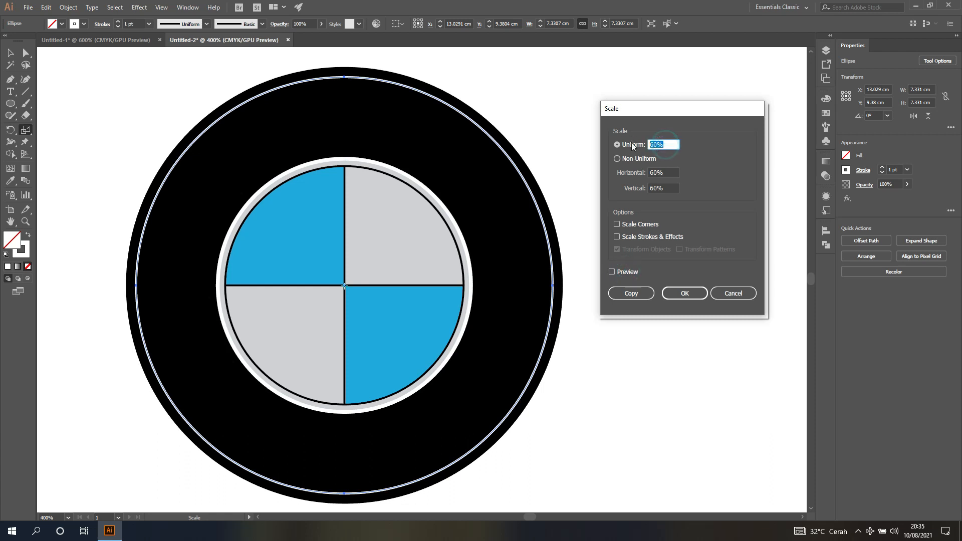
type("70")
left_click(624, 270)
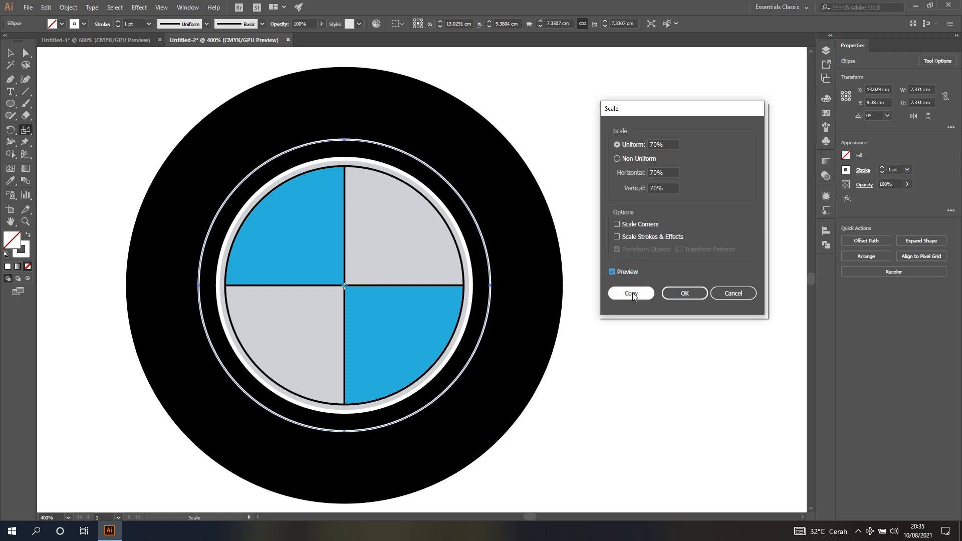
left_click(631, 294)
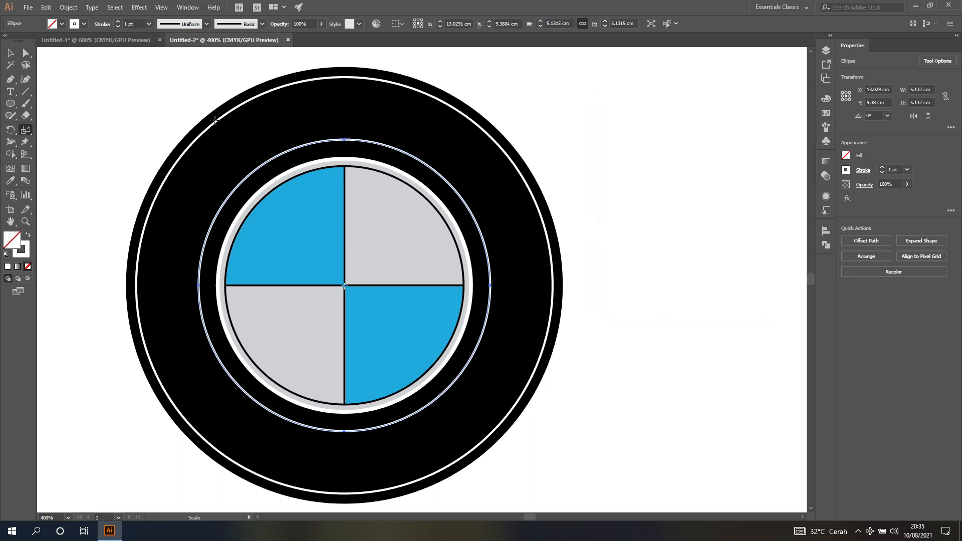
left_click(10, 53)
left_click(70, 73)
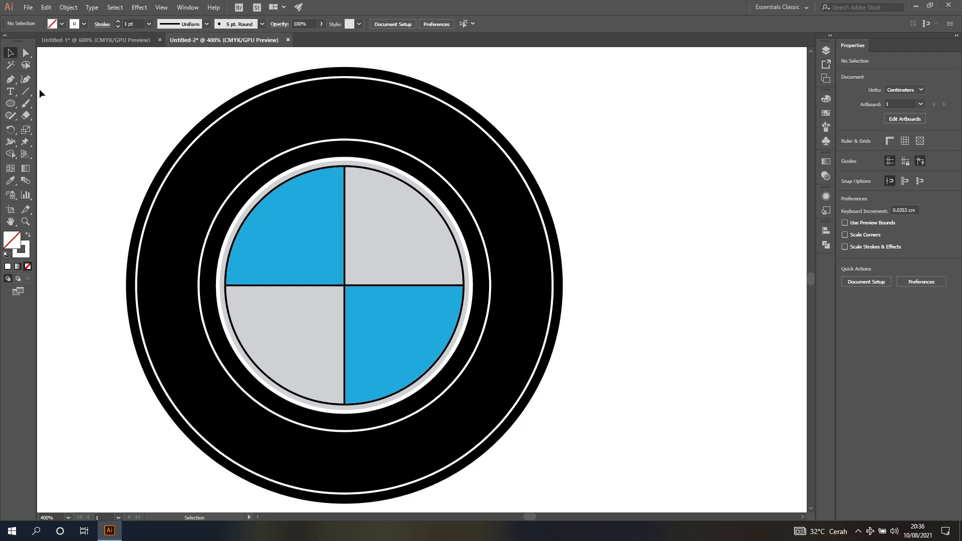
- Add the text "B M W" along the inner white outlined circle, starting at its top, with Type on a Path
left_click(13, 93)
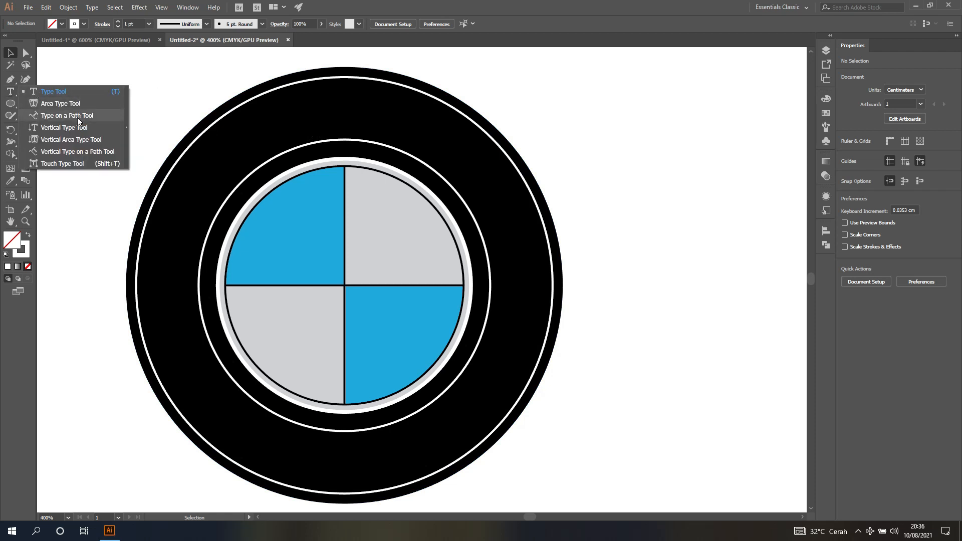
left_click(78, 117)
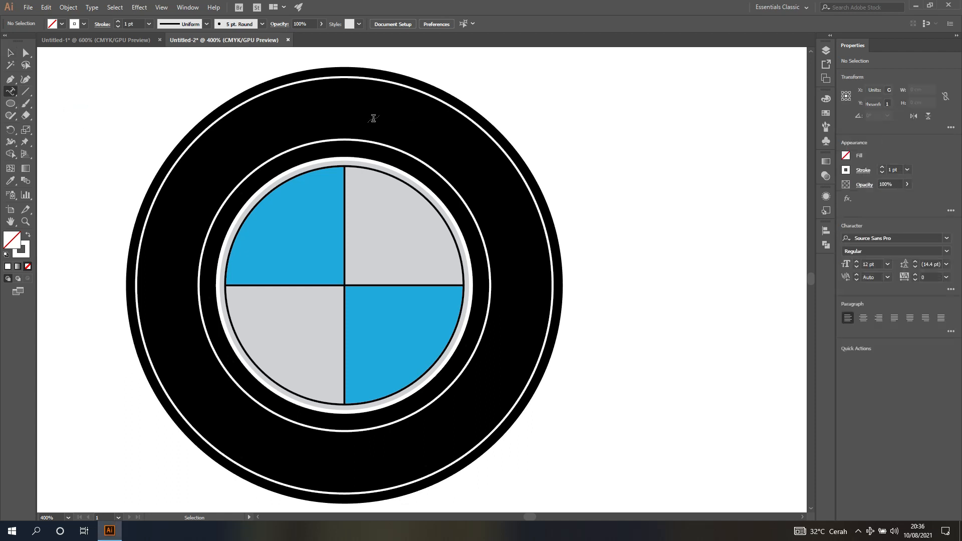
left_click(348, 136)
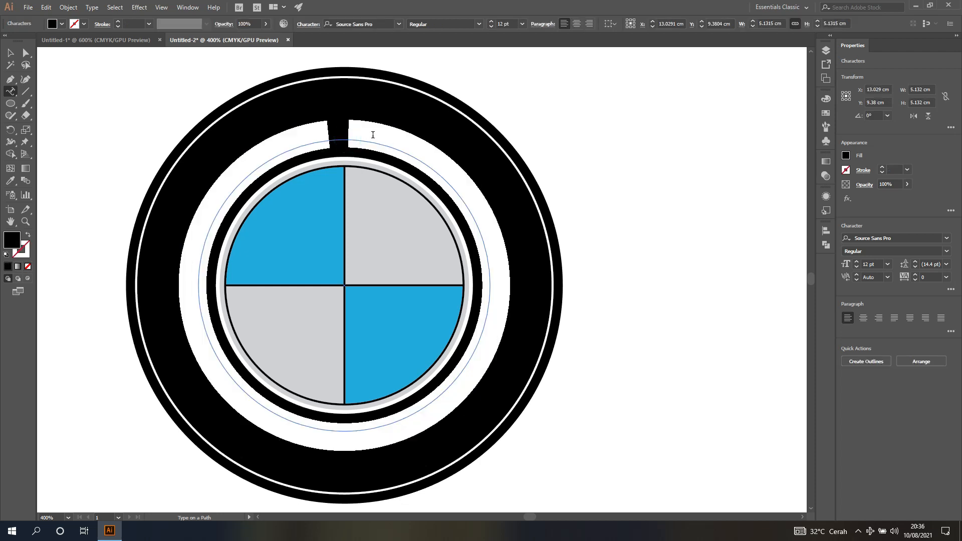
type("B M ")
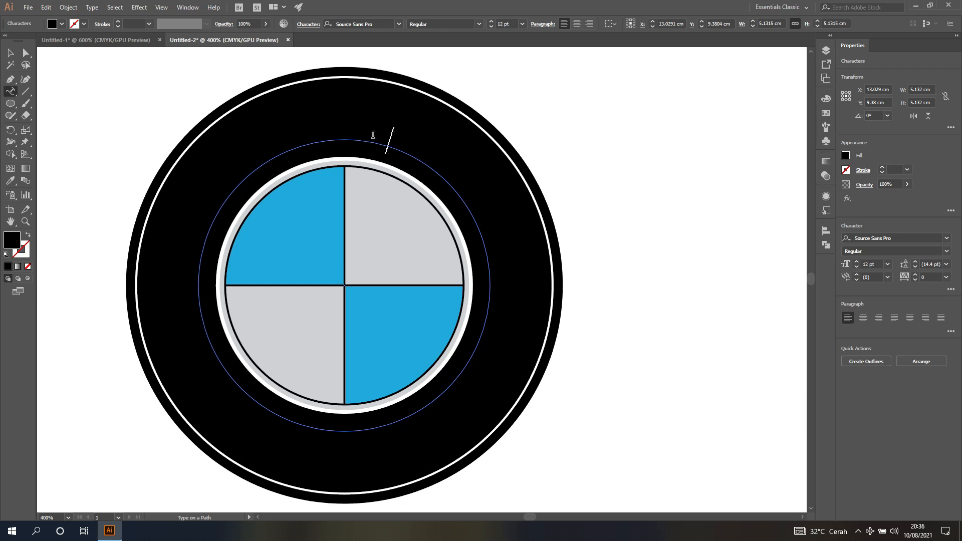
type("W")
- Fill the "B M W" text on the circular path with white
left_click(10, 53)
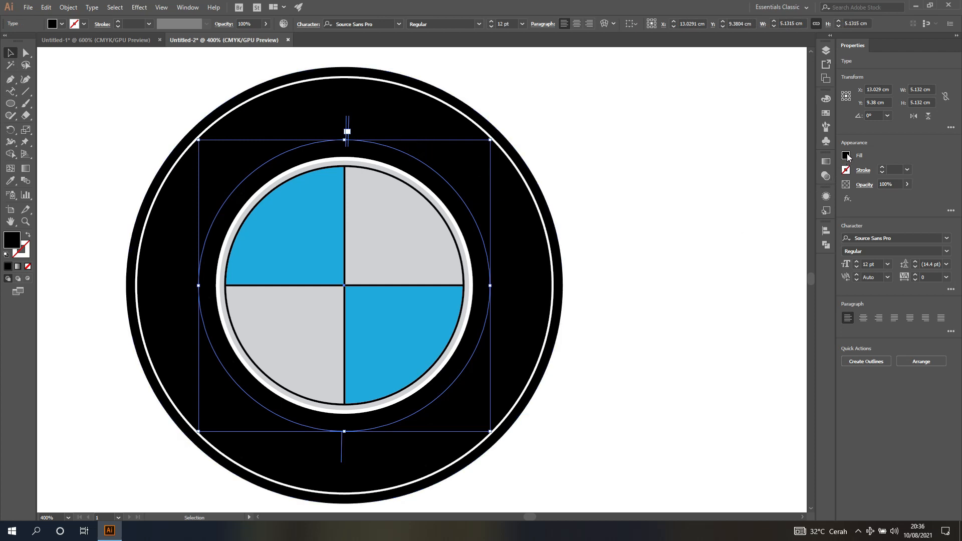
left_click(846, 155)
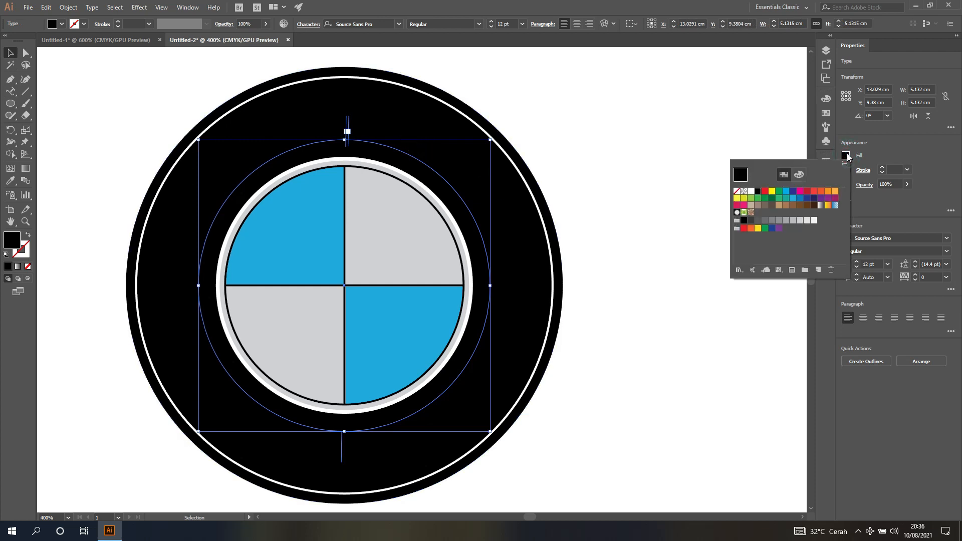
left_click(752, 191)
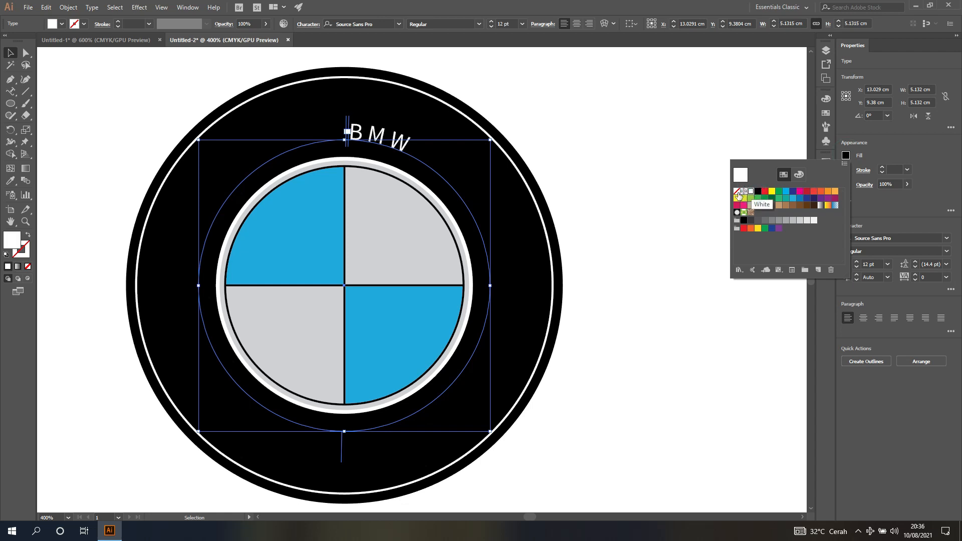
left_click(872, 202)
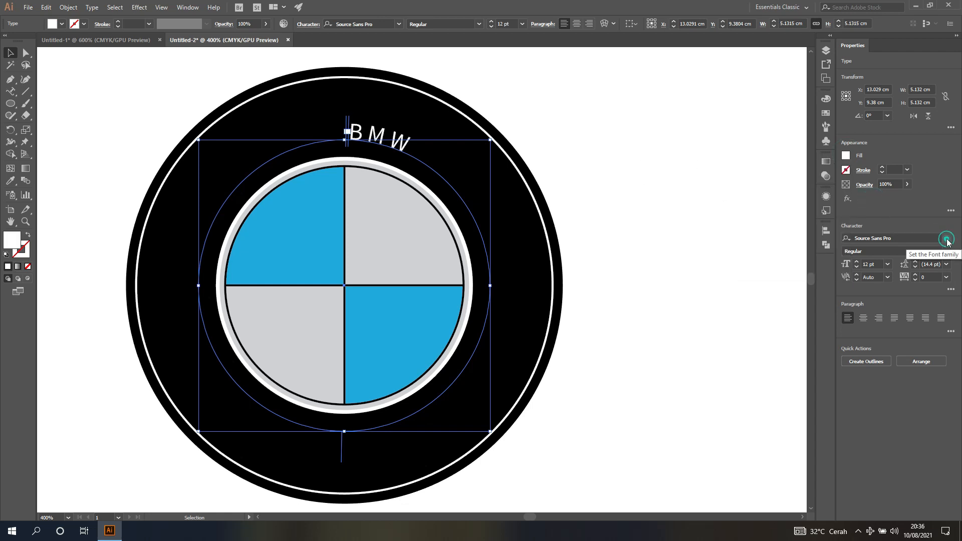
- Set the font of the "B M W" path text to Arial Bold
left_click(948, 239)
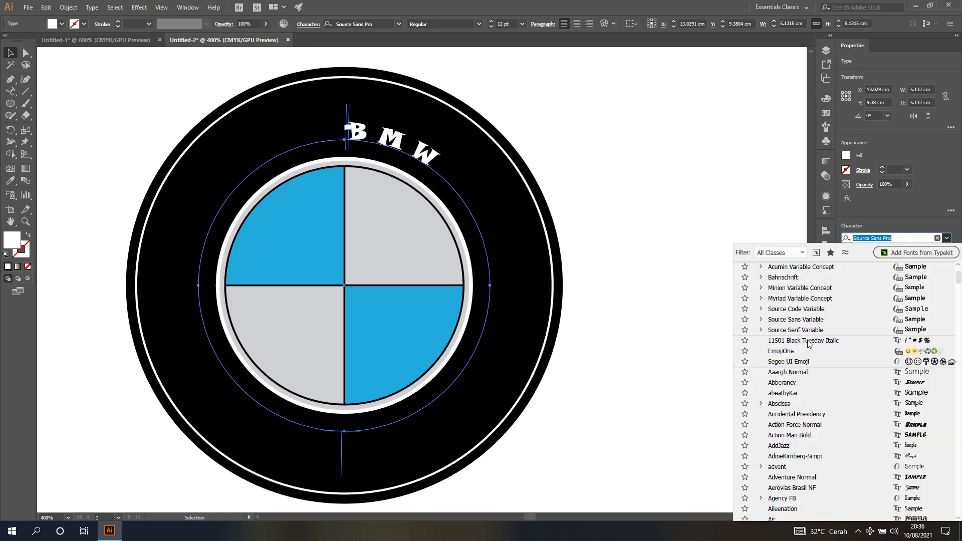
scroll(807, 343, "down", 6)
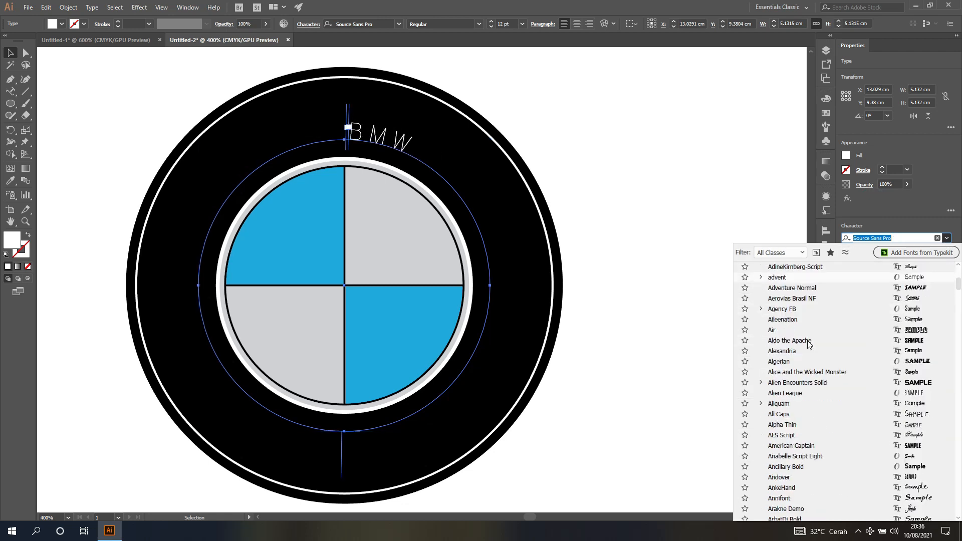
scroll(808, 341, "down", 5)
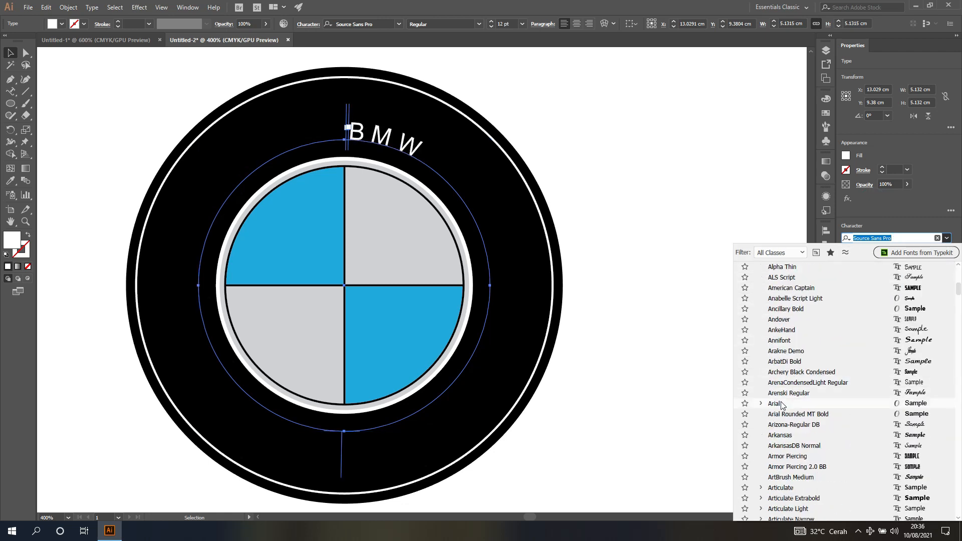
left_click(776, 404)
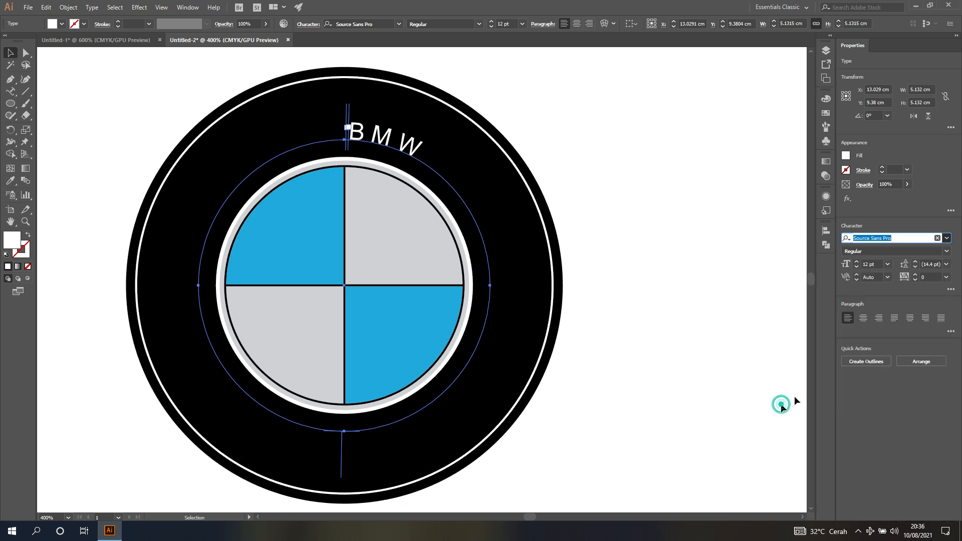
left_click(947, 251)
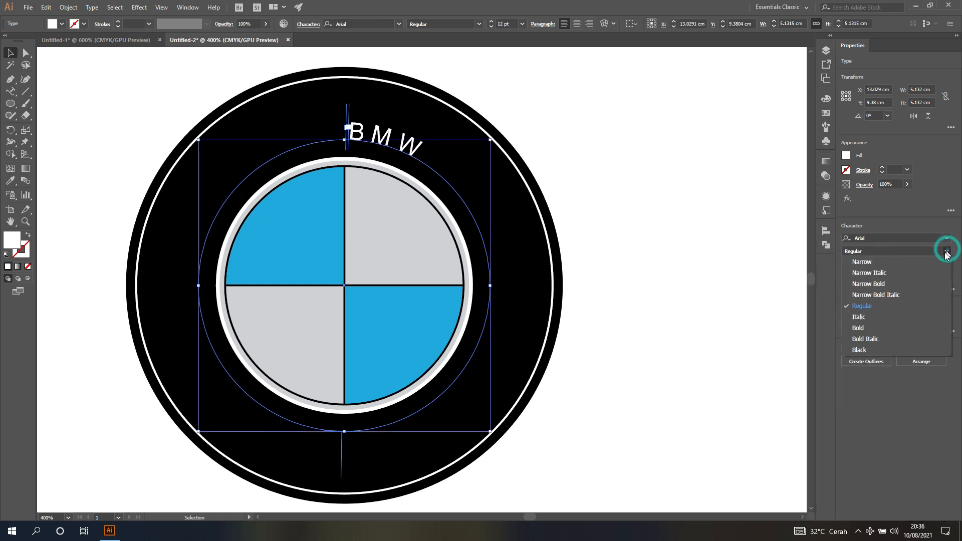
left_click(866, 326)
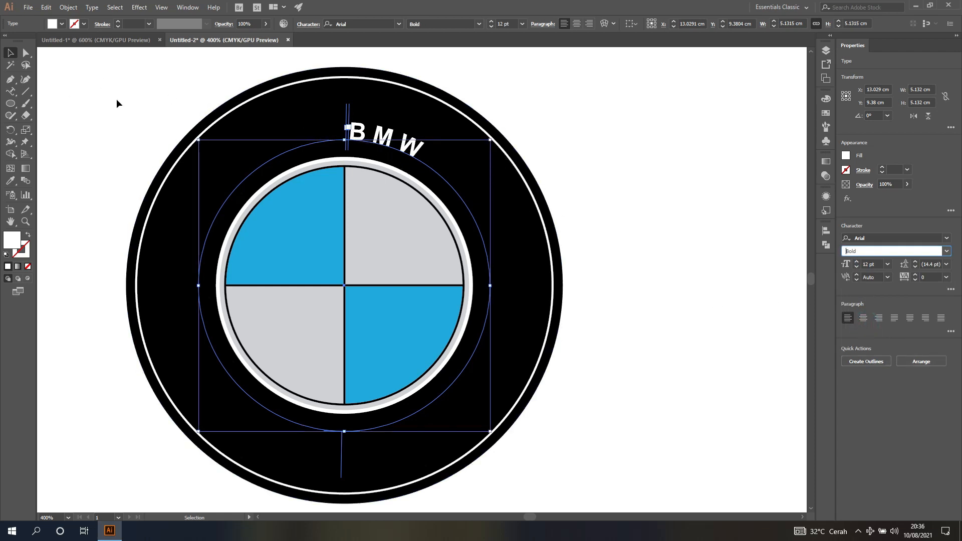
- Centre-align the "B M W" text and move it along its path to the middle of the black ring's upper part
left_click(26, 54)
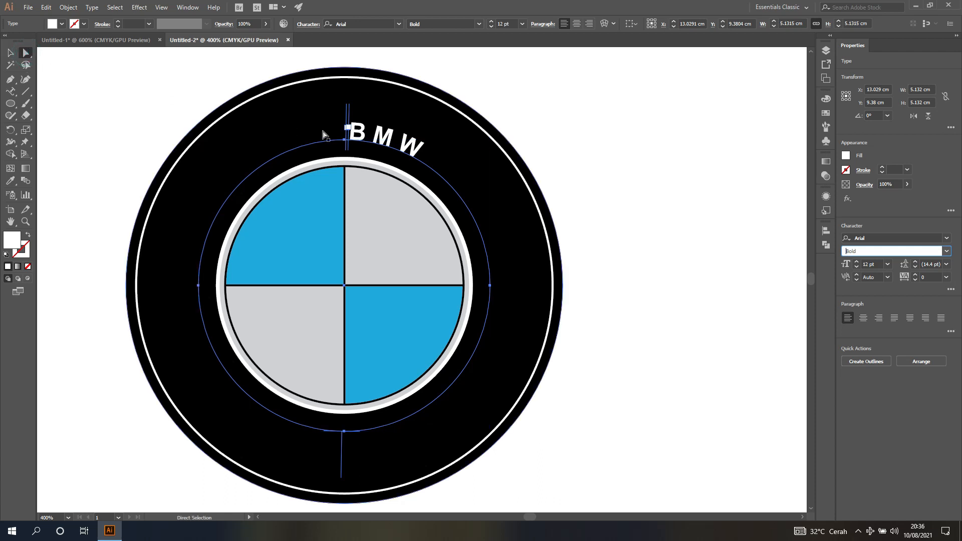
scroll(355, 140, "up", 1)
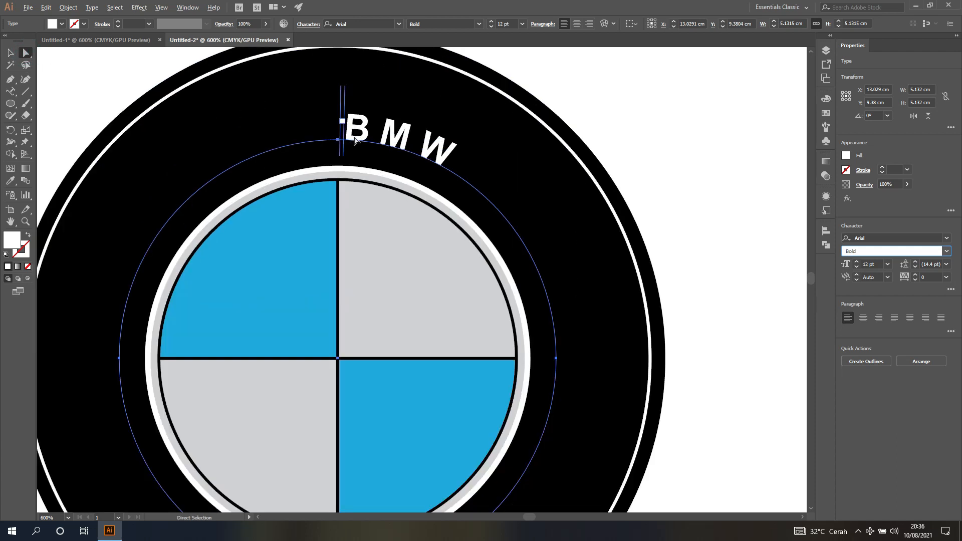
scroll(356, 141, "down", 1)
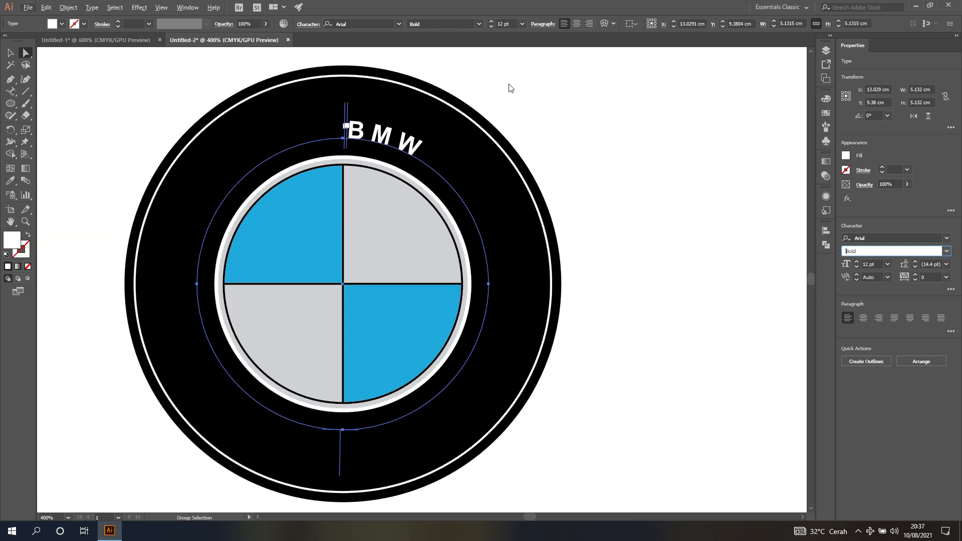
key("Return")
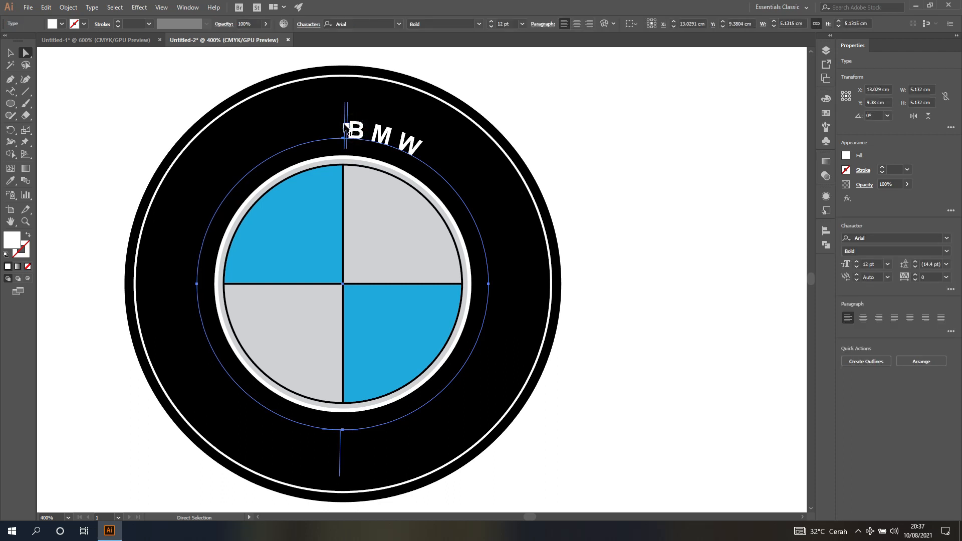
left_click_drag(344, 126, 231, 174)
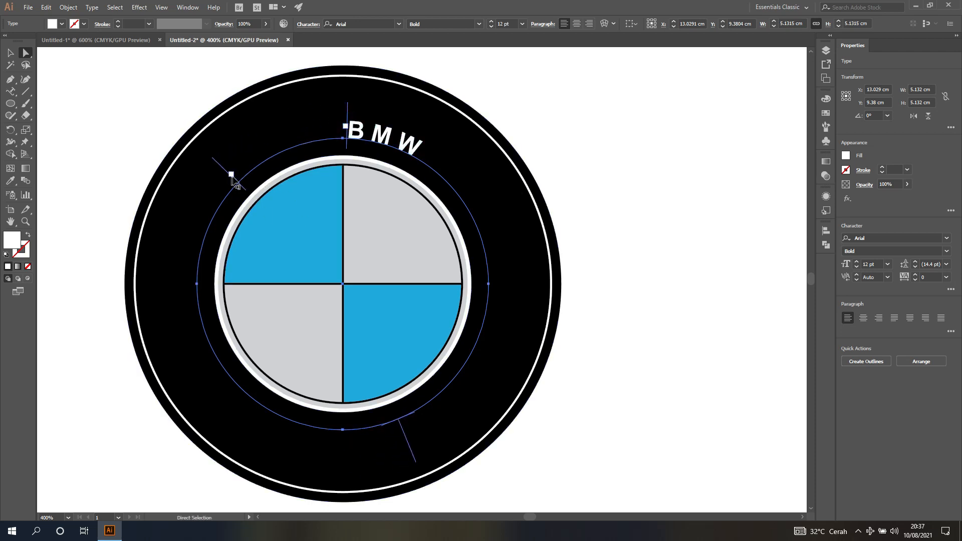
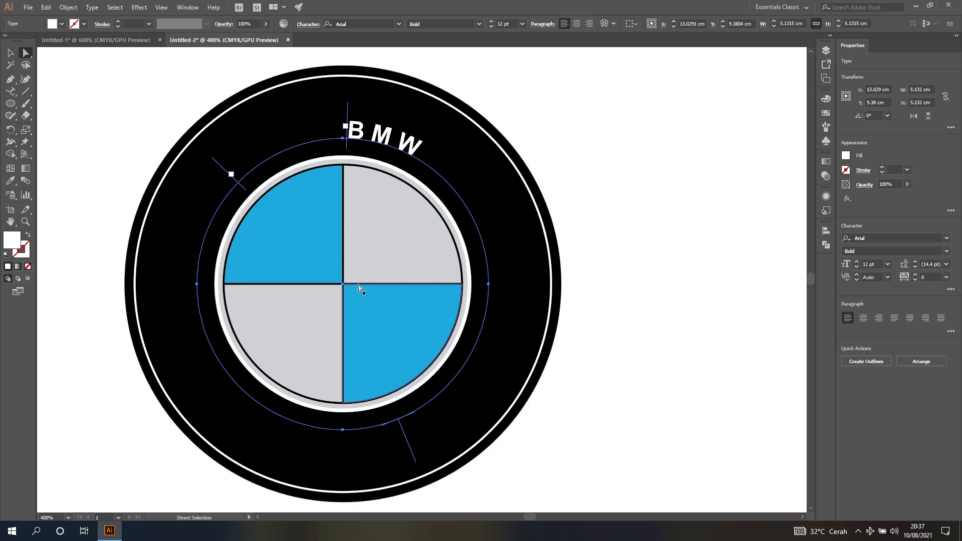
left_click(577, 25)
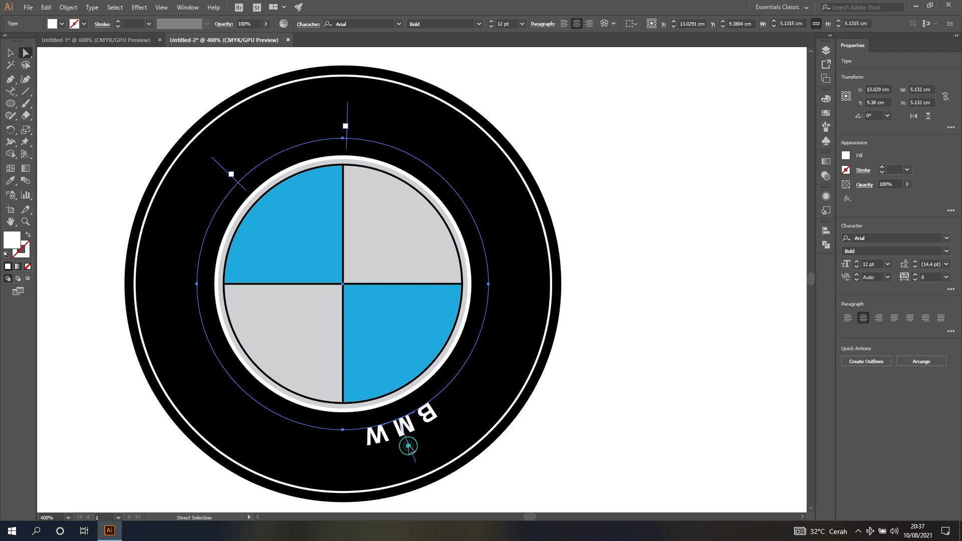
left_click_drag(408, 447, 341, 131)
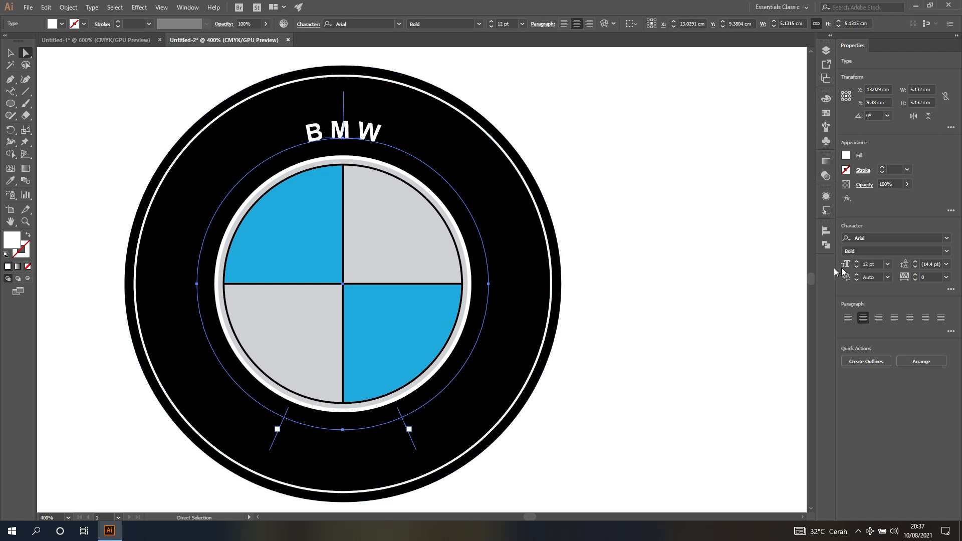
- Set the font size of the "B M W" lettering to 36 pt
left_click(888, 264)
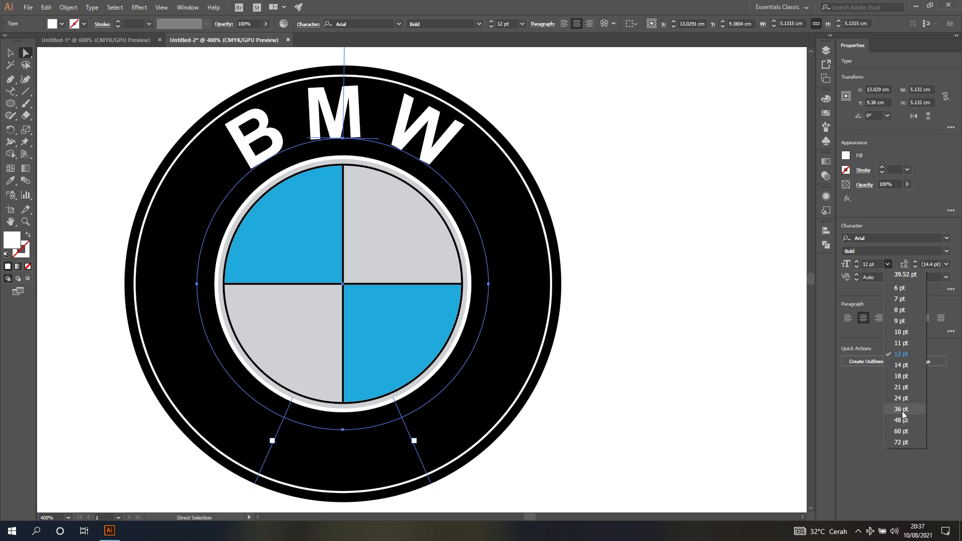
left_click(901, 410)
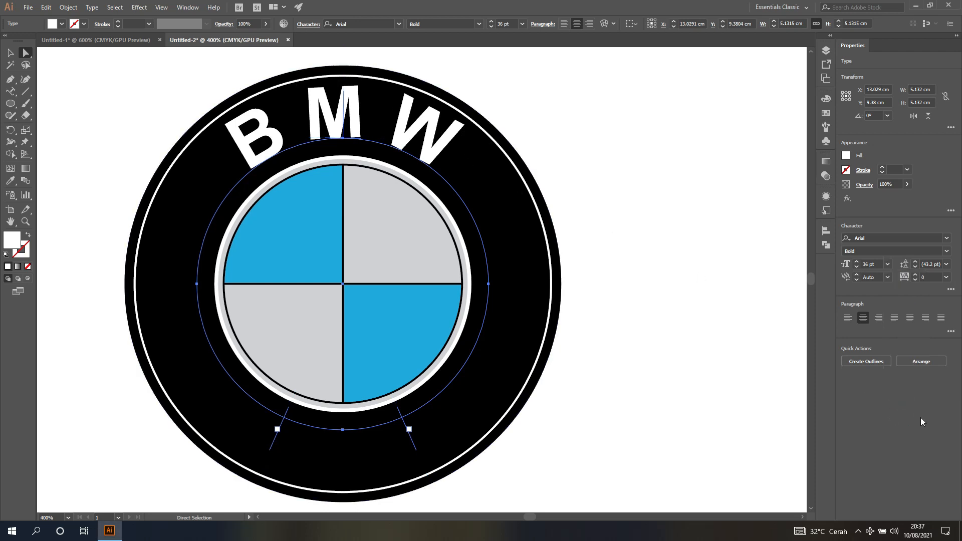
- Try a 40 pt font size on the "B M W" lettering and undo it
left_click(874, 264)
type("40")
key("Return")
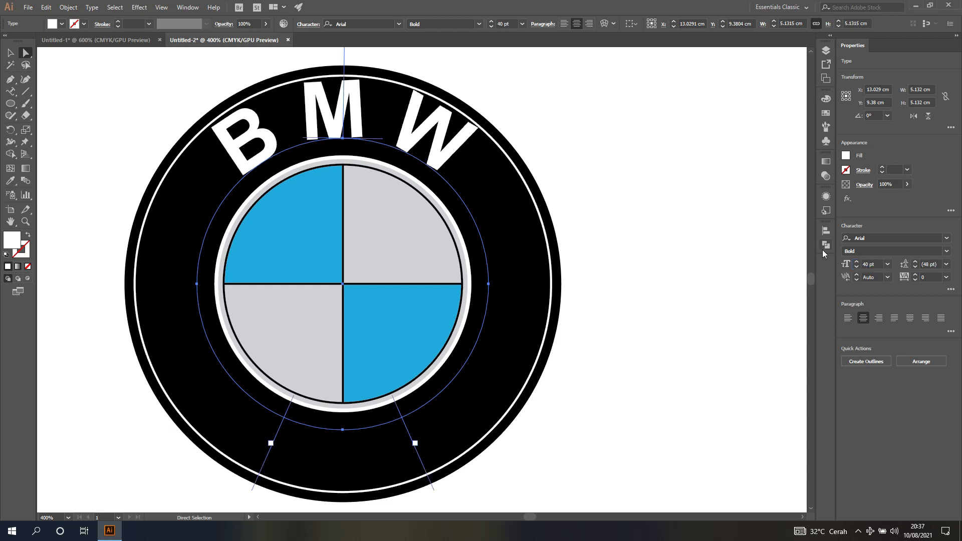
key("ctrl+z")
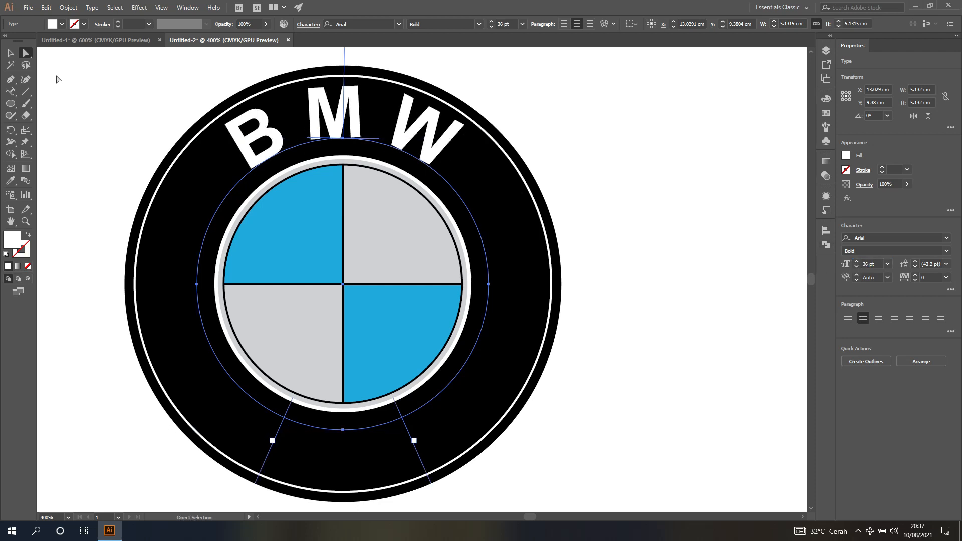
- Compare with the reference BMW logo, and scale the circular text uniformly about its centre to about 4.99 cm wide
left_click(86, 40)
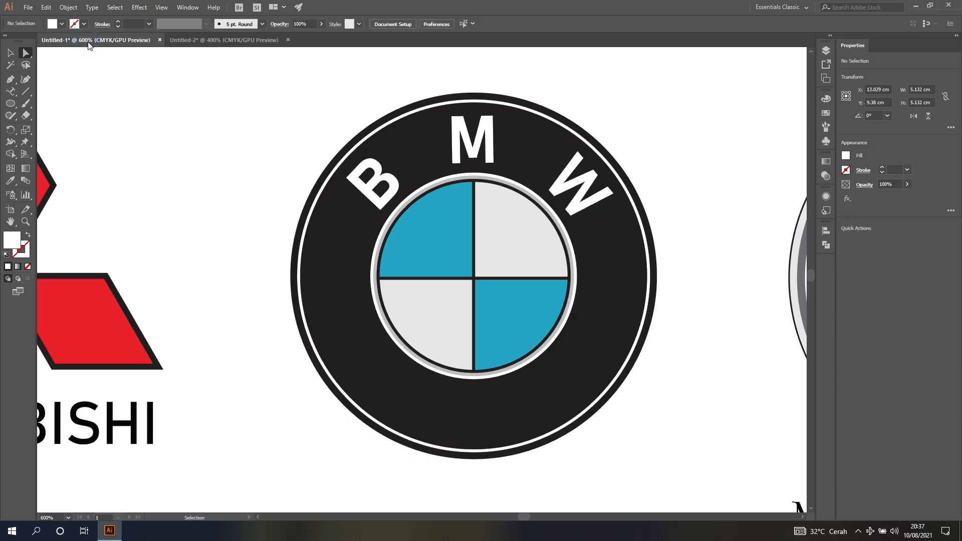
left_click(230, 41)
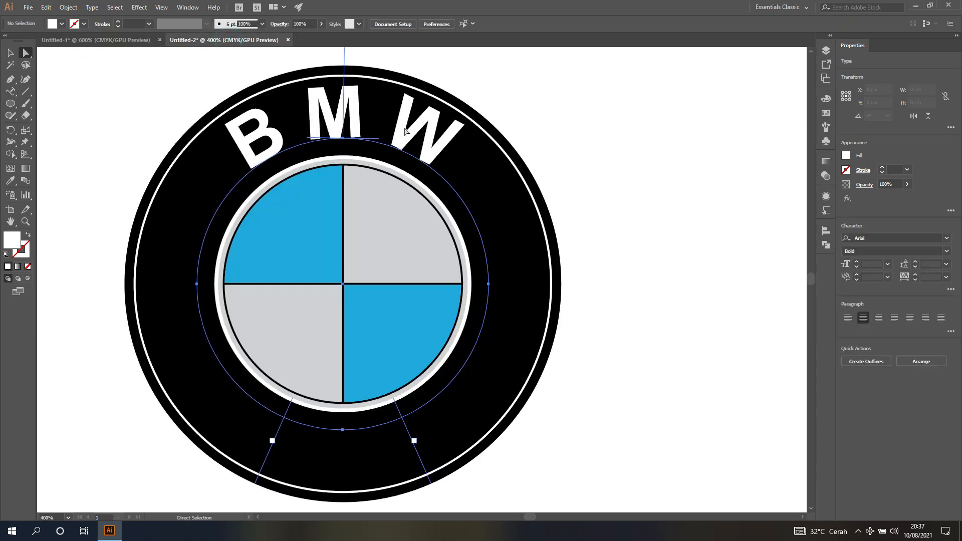
left_click(10, 52)
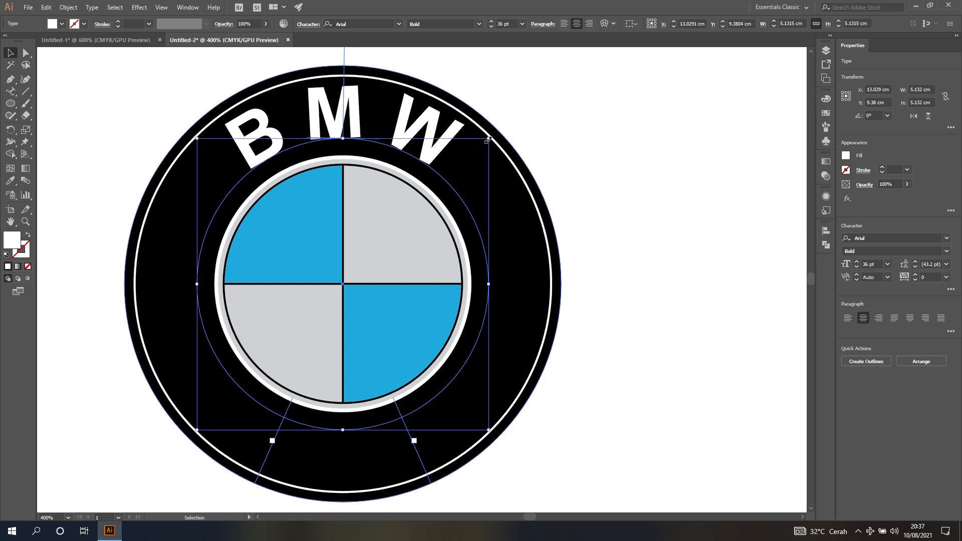
left_click_drag(488, 140, 485, 143)
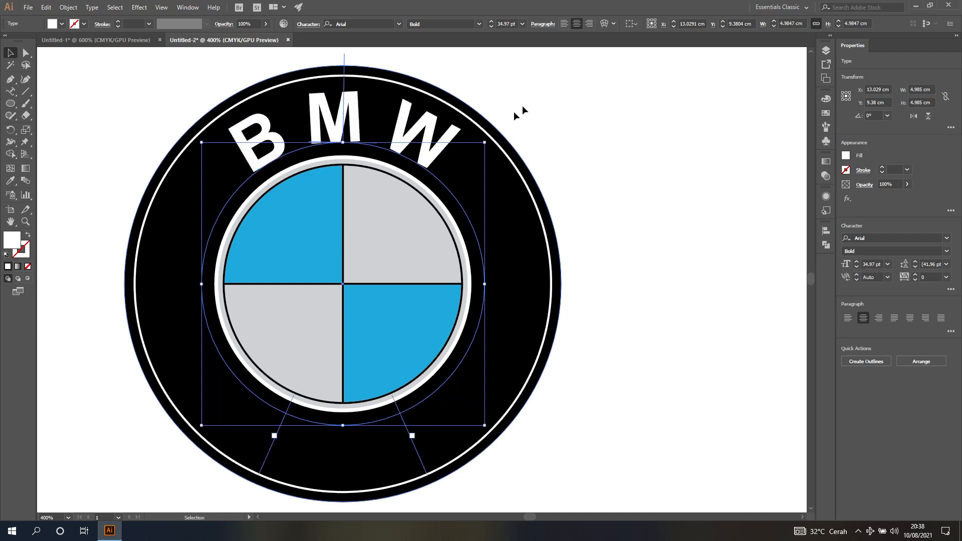
left_click(558, 83)
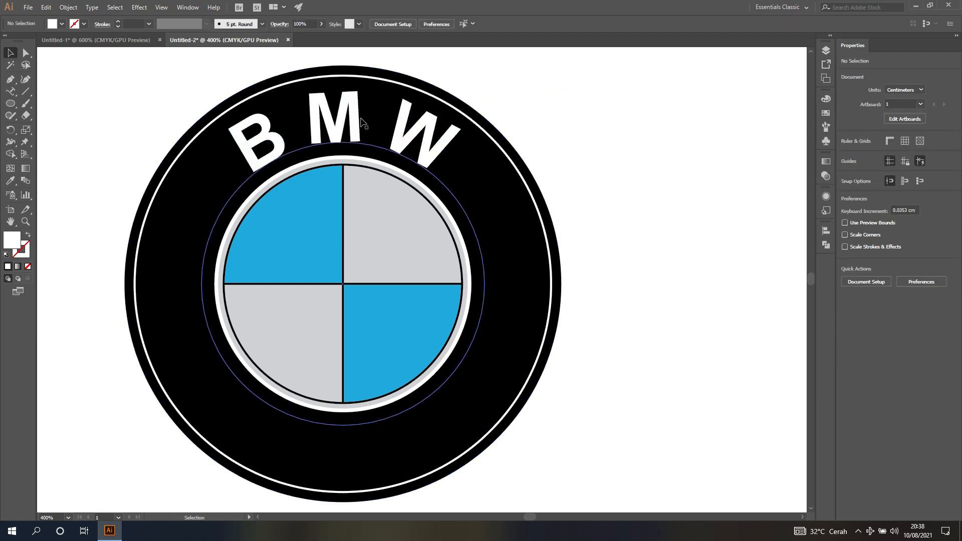
- Slide the "B M W" lettering along its circle to centre the M above the blue-and-grey emblem, checking against the reference logo in Untitled-1
left_click(26, 52)
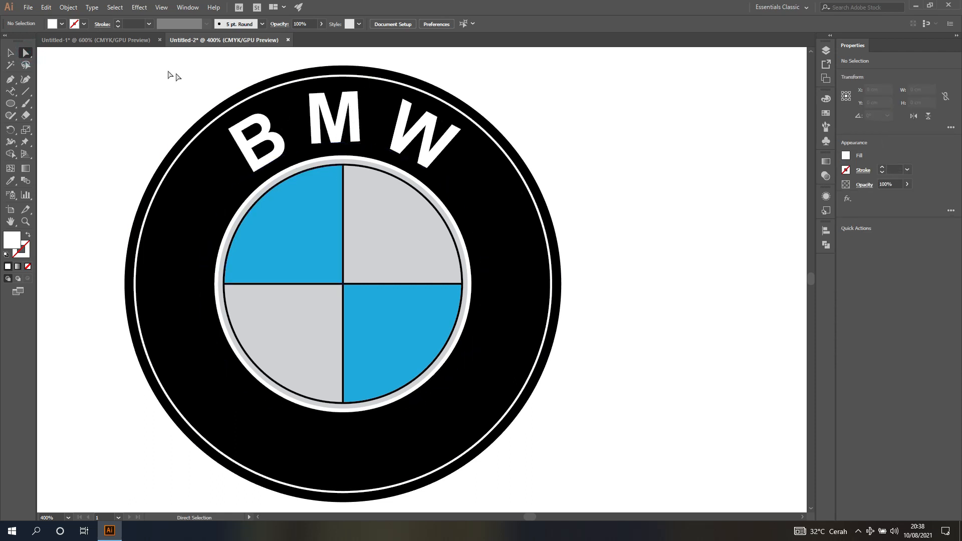
left_click(128, 41)
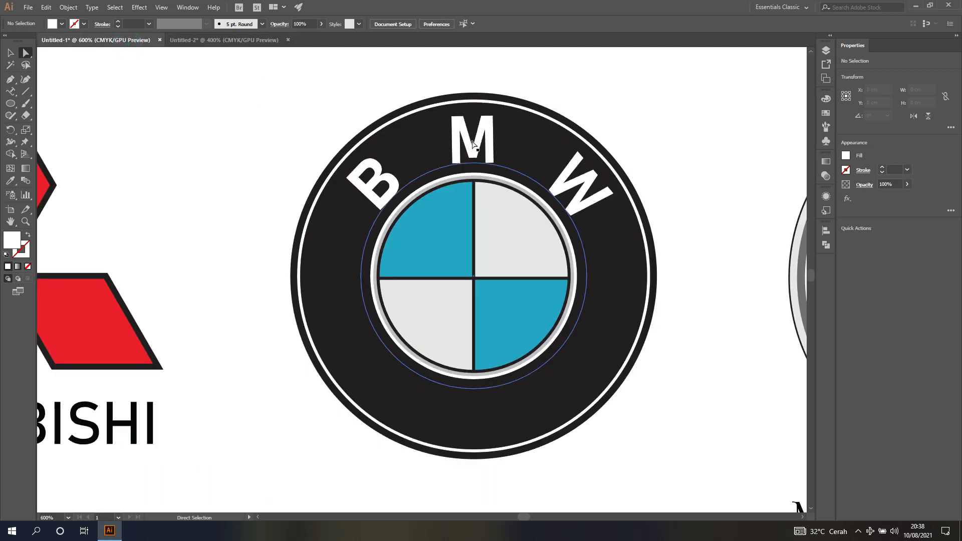
left_click(221, 40)
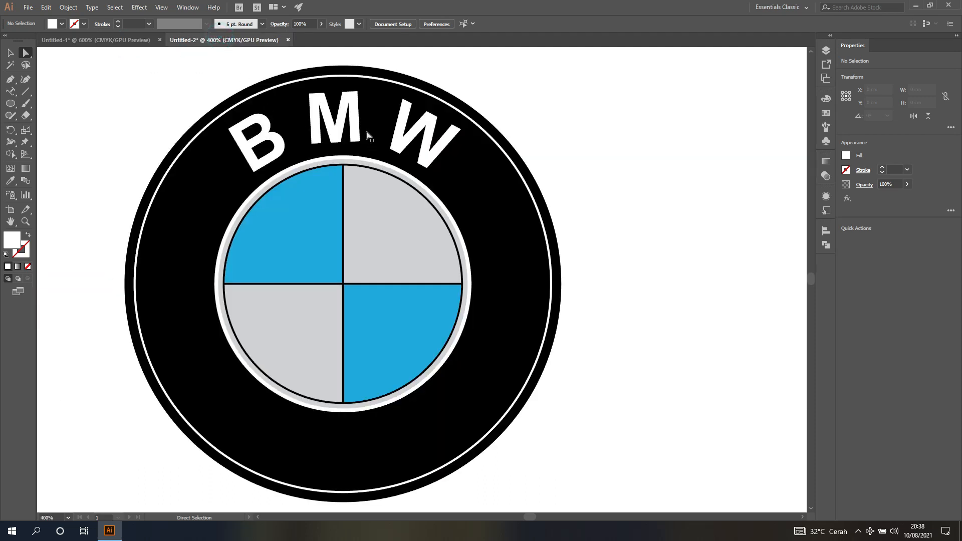
left_click(350, 98)
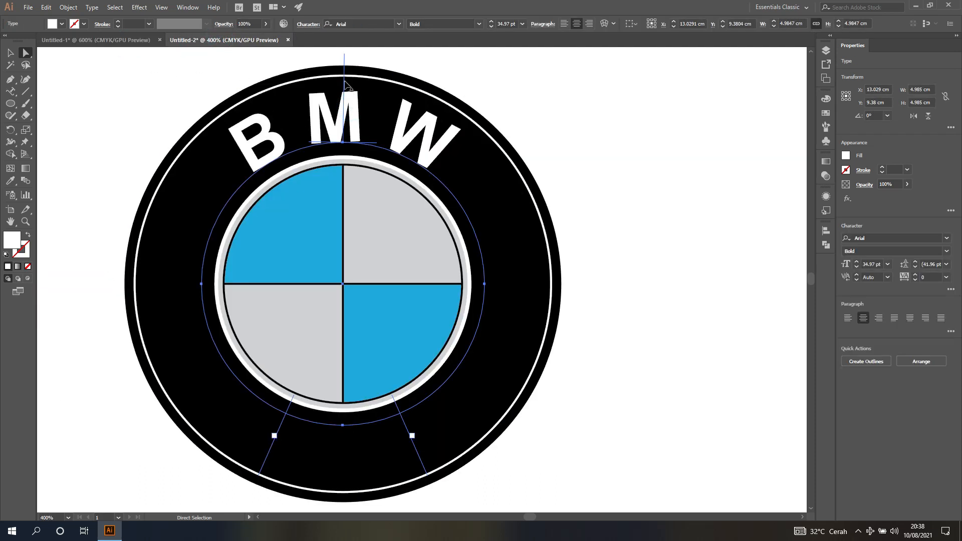
left_click_drag(345, 86, 488, 199)
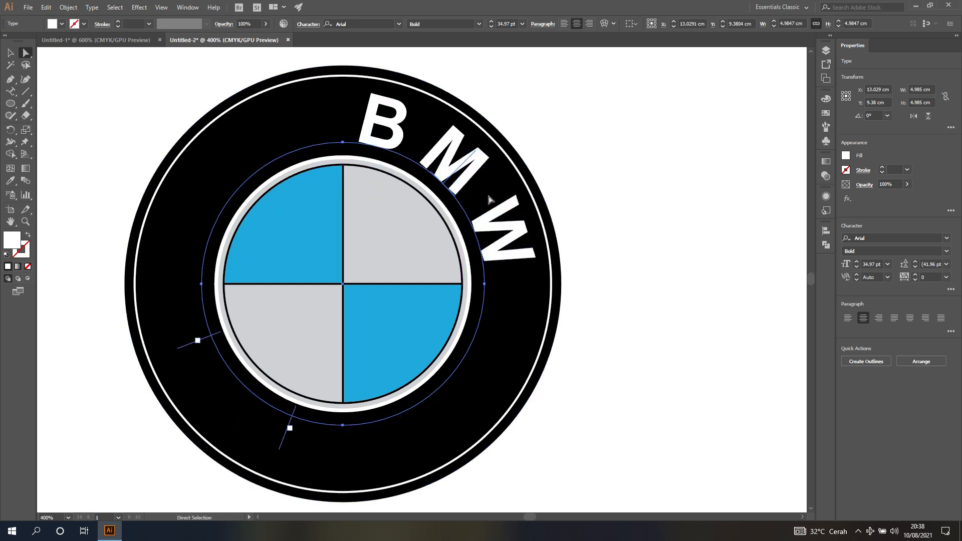
left_click_drag(466, 166, 352, 130)
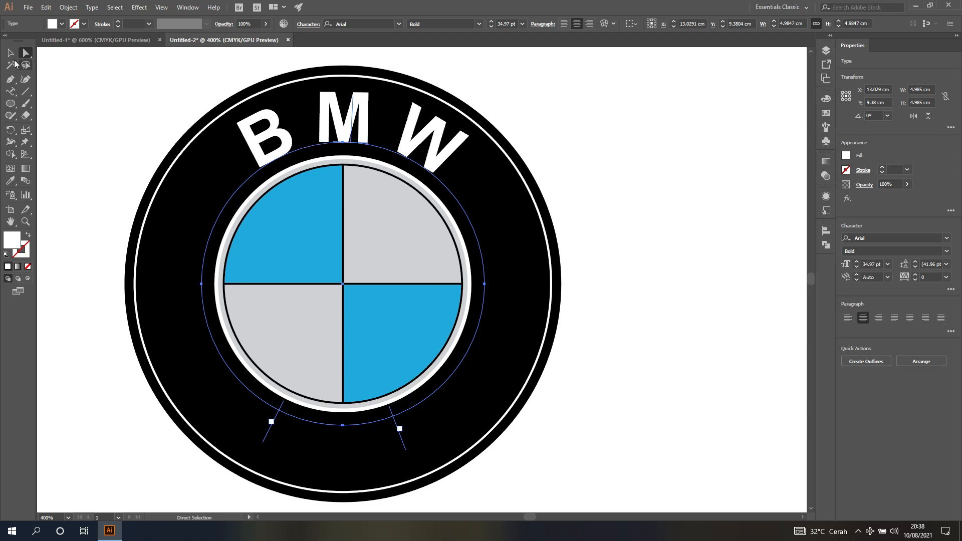
left_click(85, 117)
left_click(119, 40)
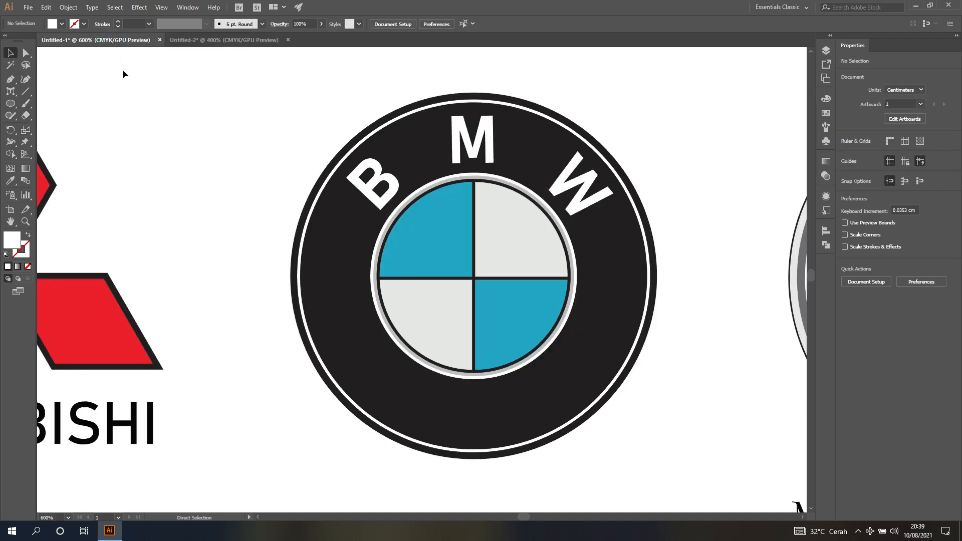
left_click(243, 43)
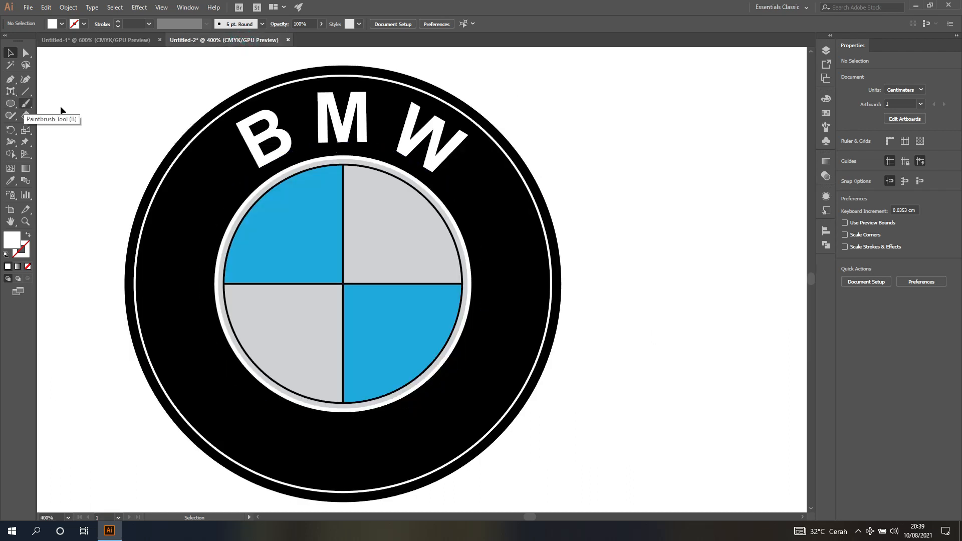
- Widen the gaps between the letters B, M and W by adding spaces on both sides of the M
left_click(10, 91)
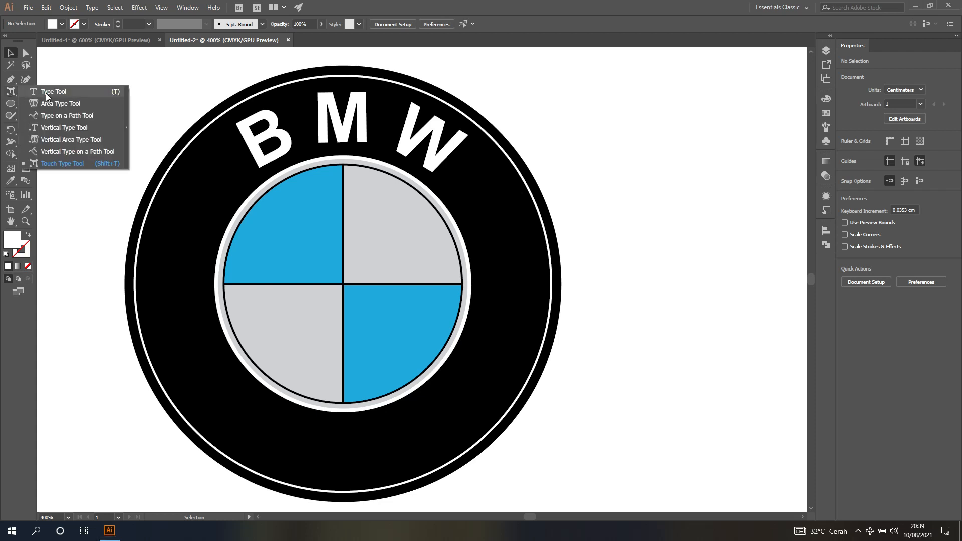
left_click(46, 92)
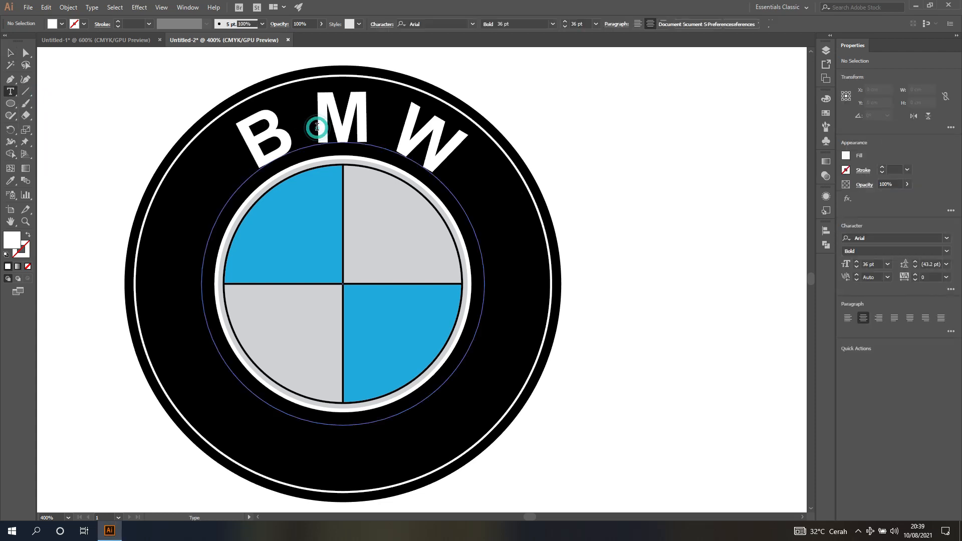
left_click(317, 127)
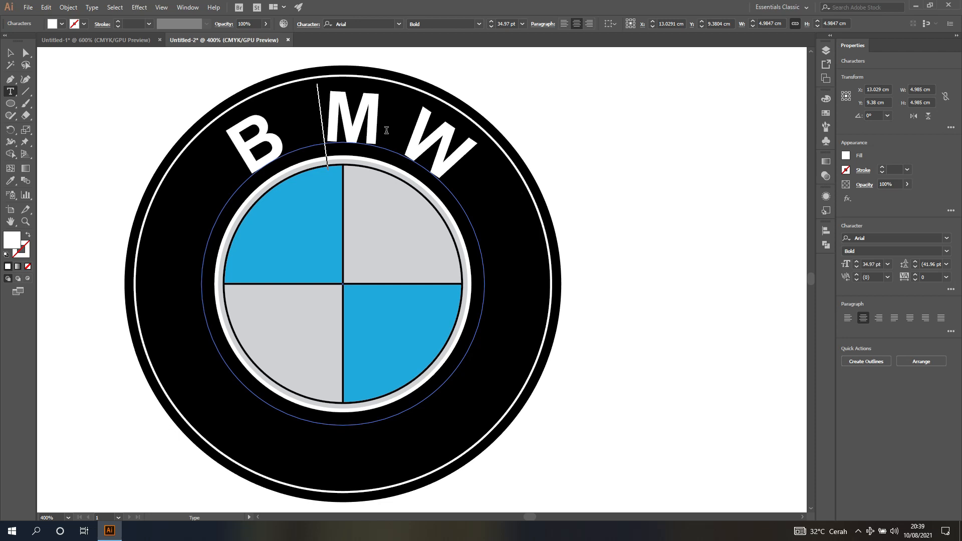
left_click(380, 129)
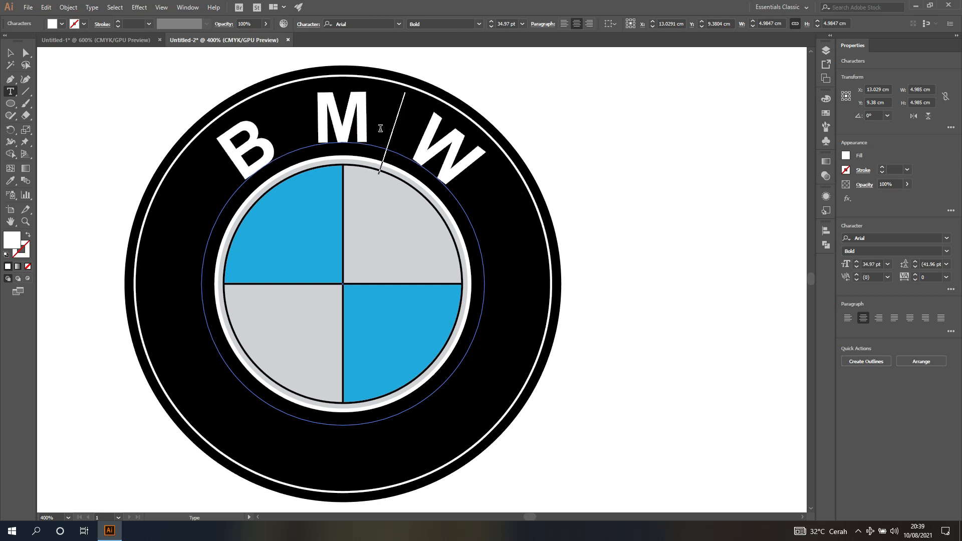
left_click(317, 127)
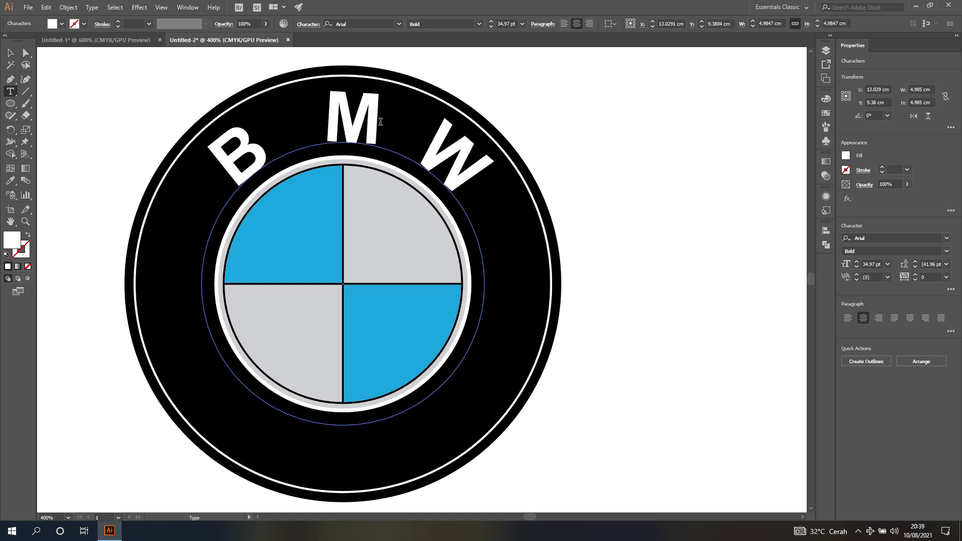
left_click(380, 122)
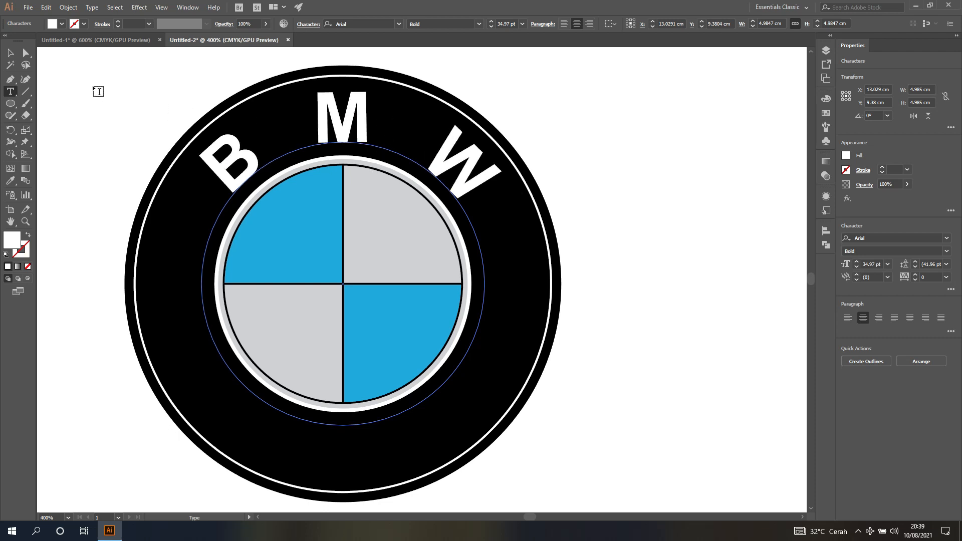
left_click(11, 53)
left_click(62, 97)
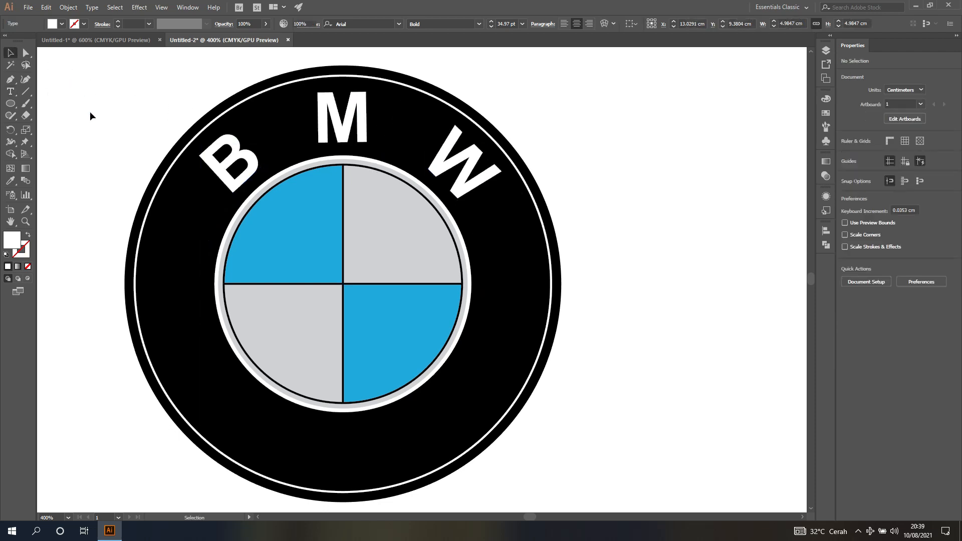
left_click(125, 40)
left_click(230, 44)
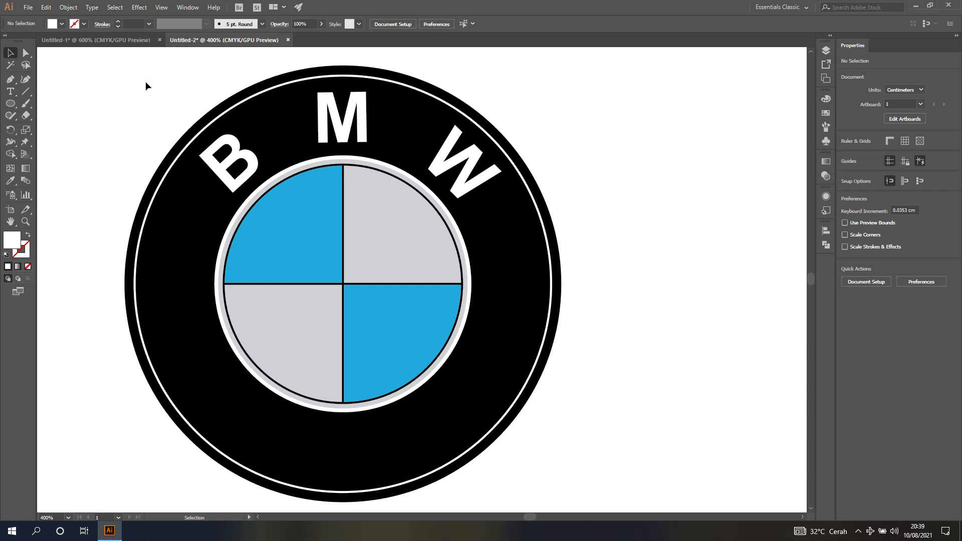
- Group all parts of the BMW logo, including its curved lettering, and check the group in the layer list
scroll(146, 81, "down", 1)
scroll(145, 81, "down", 1)
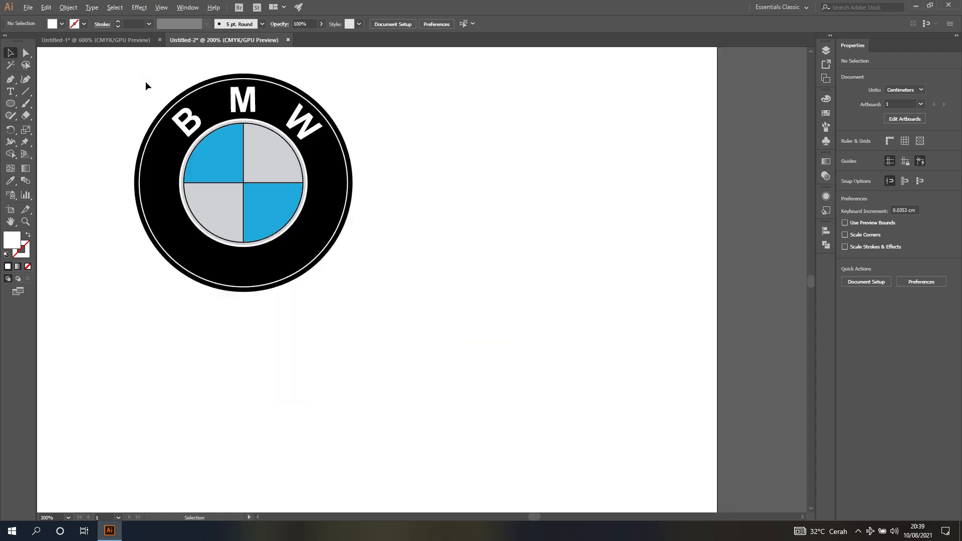
scroll(127, 124, "left", 4)
scroll(175, 178, "up", 2)
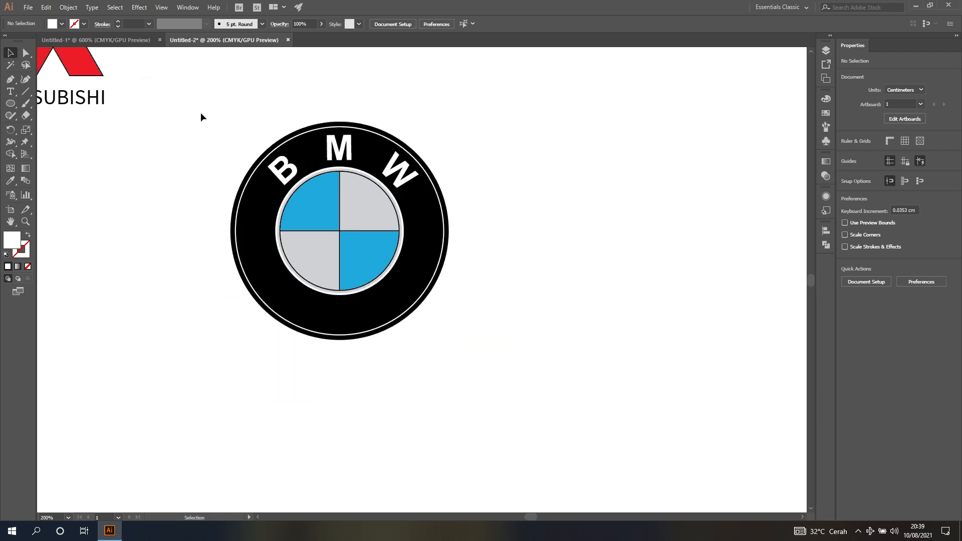
left_click_drag(189, 101, 512, 375)
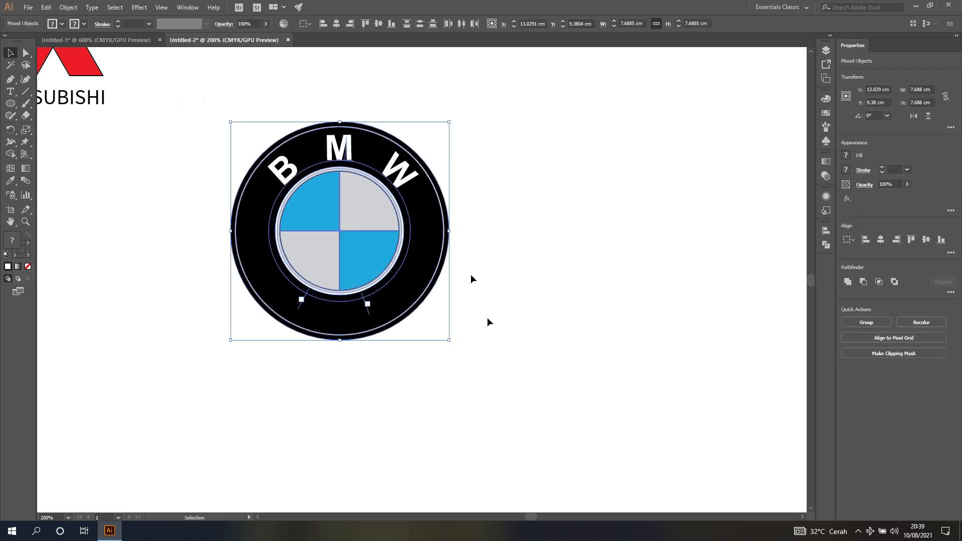
left_click(866, 323)
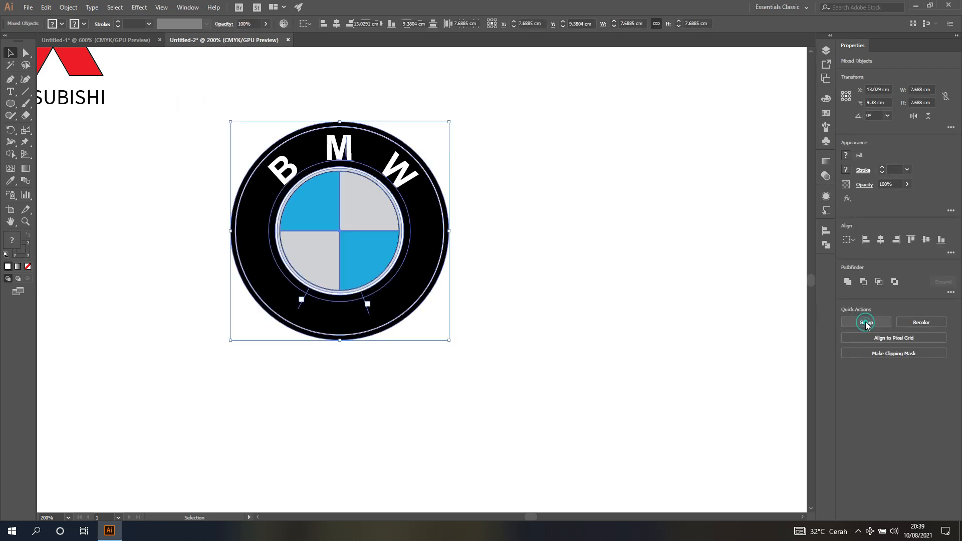
left_click(826, 50)
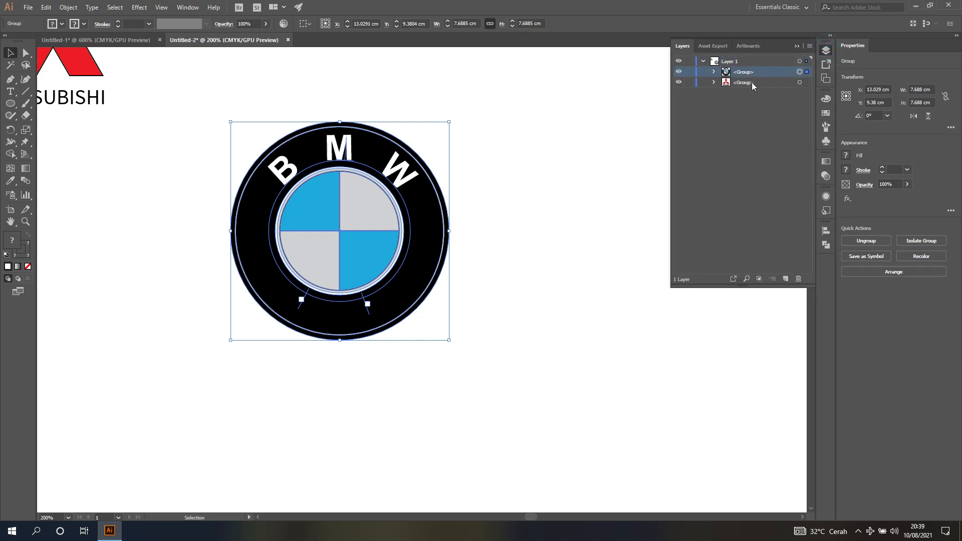
left_click(783, 82)
left_click(777, 72)
left_click(825, 51)
left_click(516, 133)
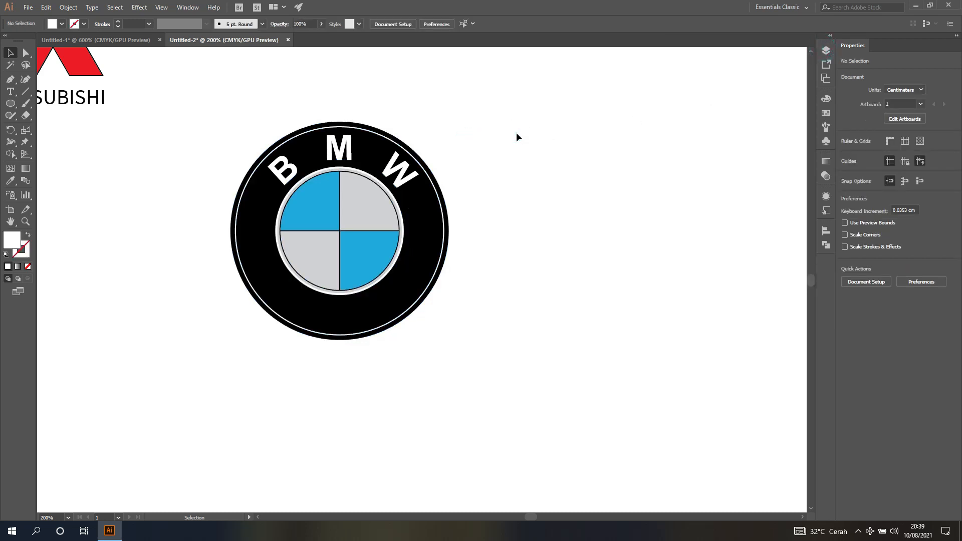
- Examine the reference Mercedes logo in Untitled-1, including its rings and three-pointed star, and return to Untitled-2
key("ctrl+0")
left_click_drag(270, 172, 501, 366)
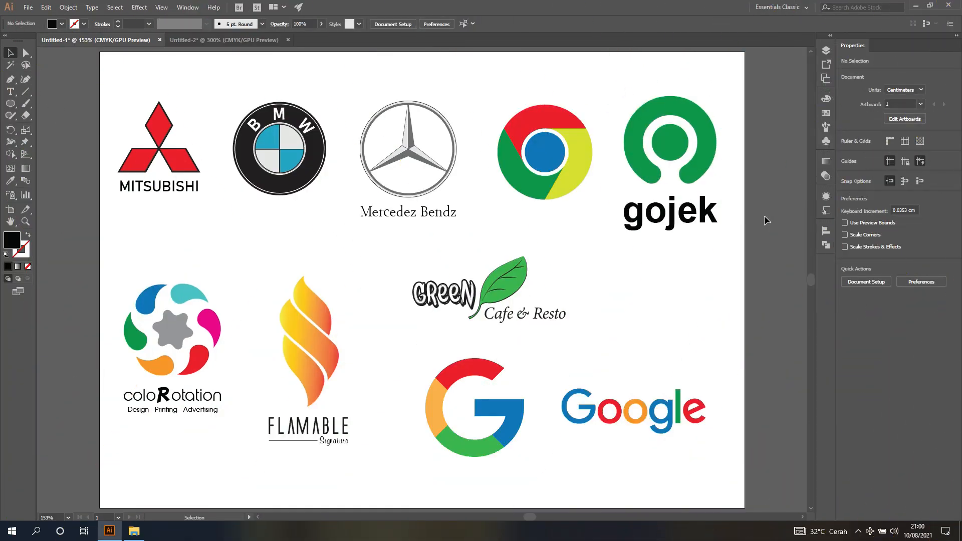
scroll(412, 144, "up", 1)
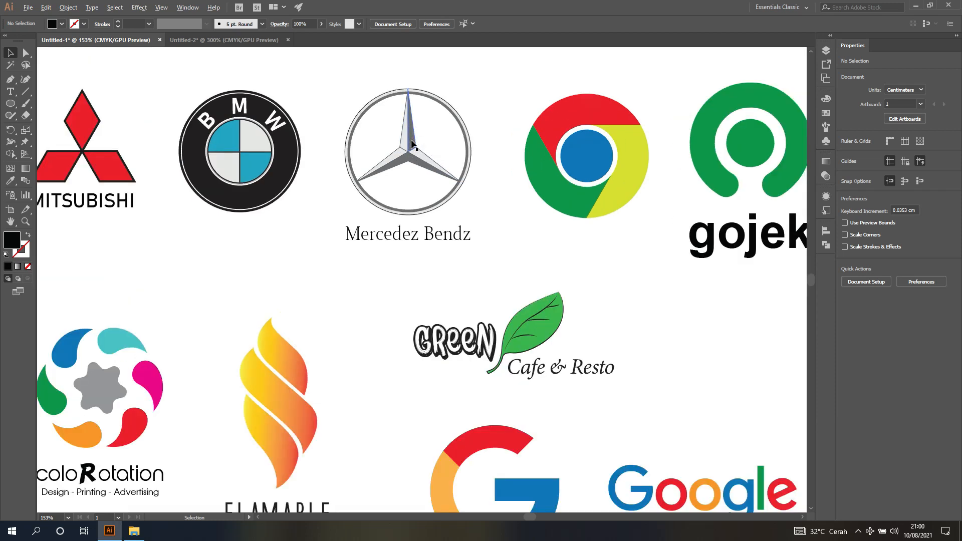
scroll(412, 144, "up", 3)
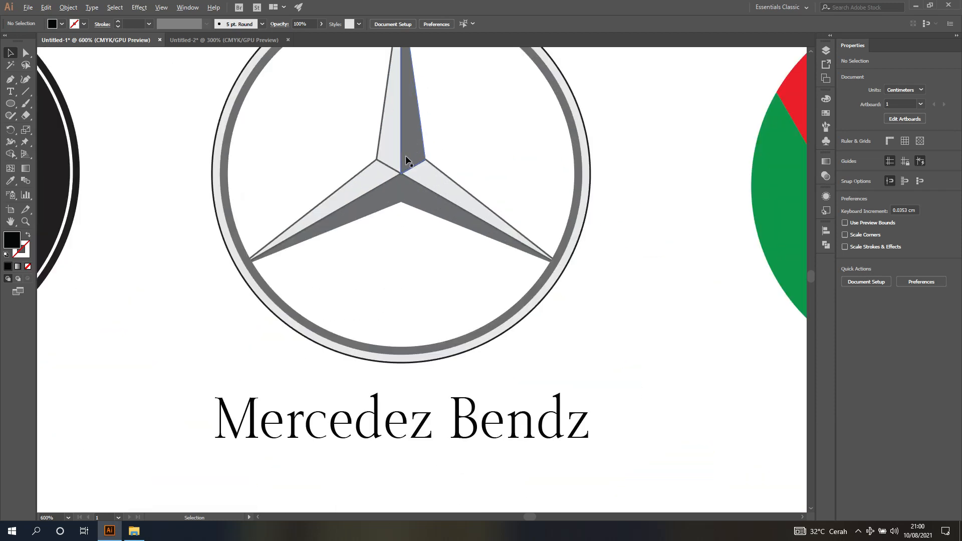
scroll(406, 159, "down", 1)
scroll(406, 160, "up", 1)
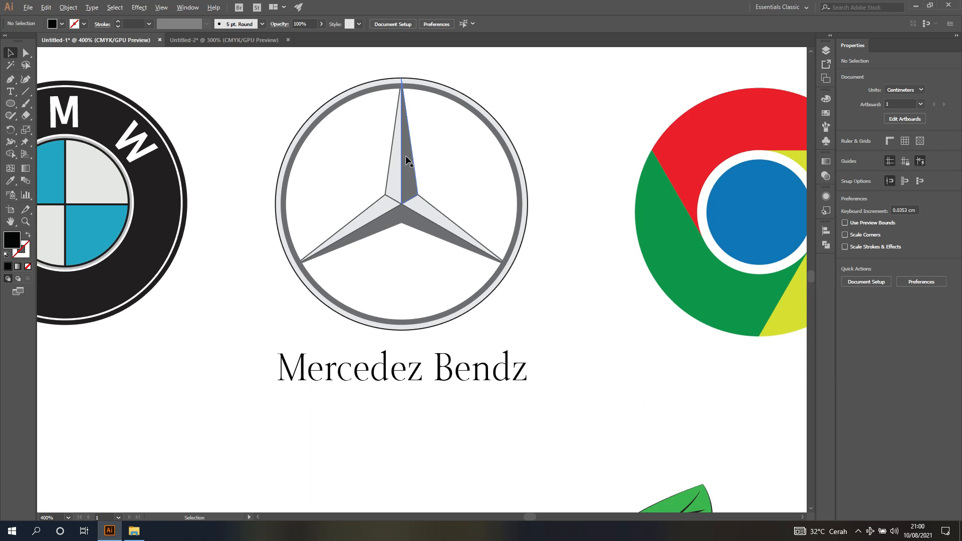
scroll(406, 160, "up", 1)
scroll(406, 160, "up", 1)
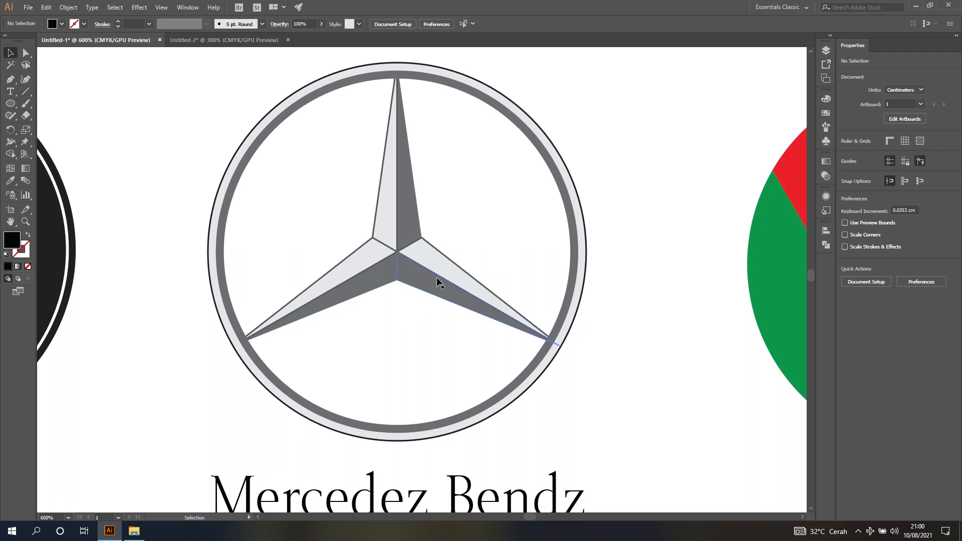
left_click(215, 41)
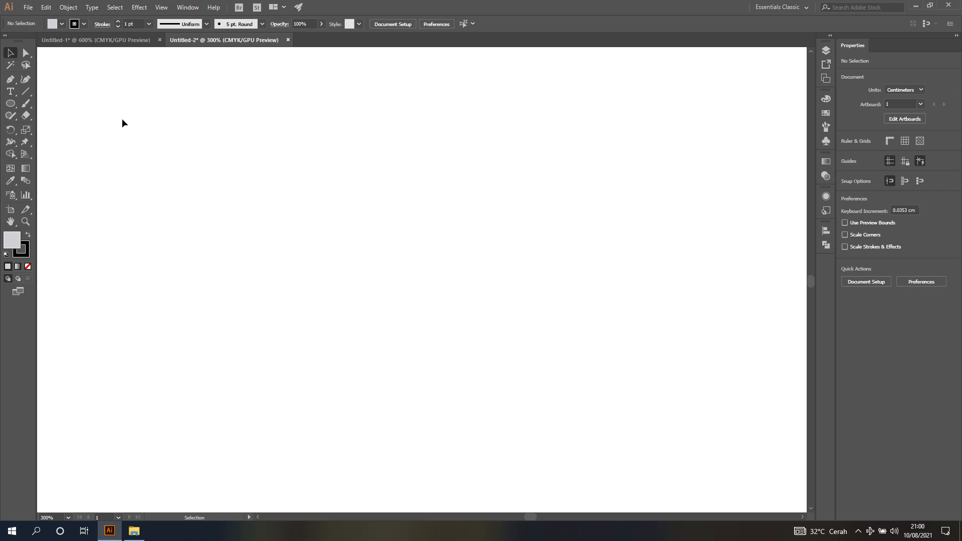
left_click(102, 40)
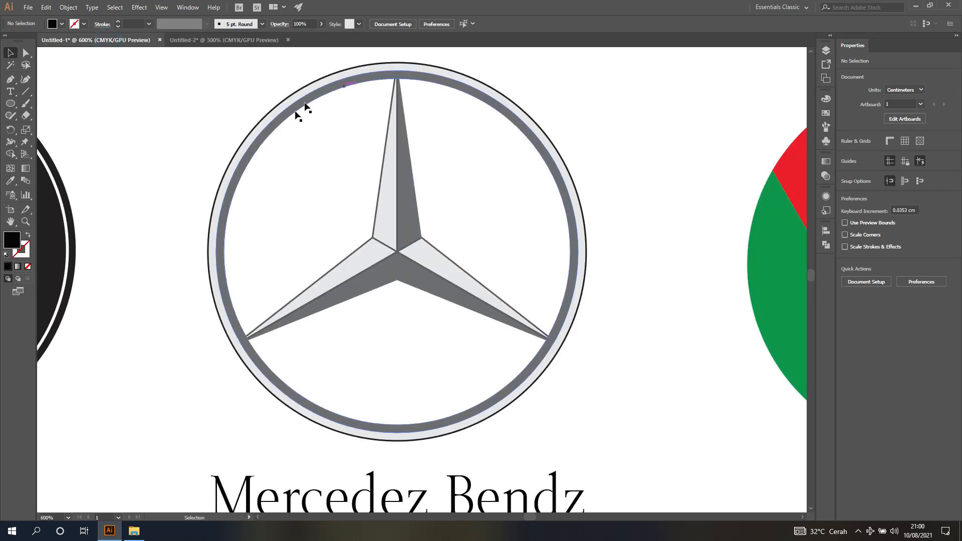
left_click(201, 40)
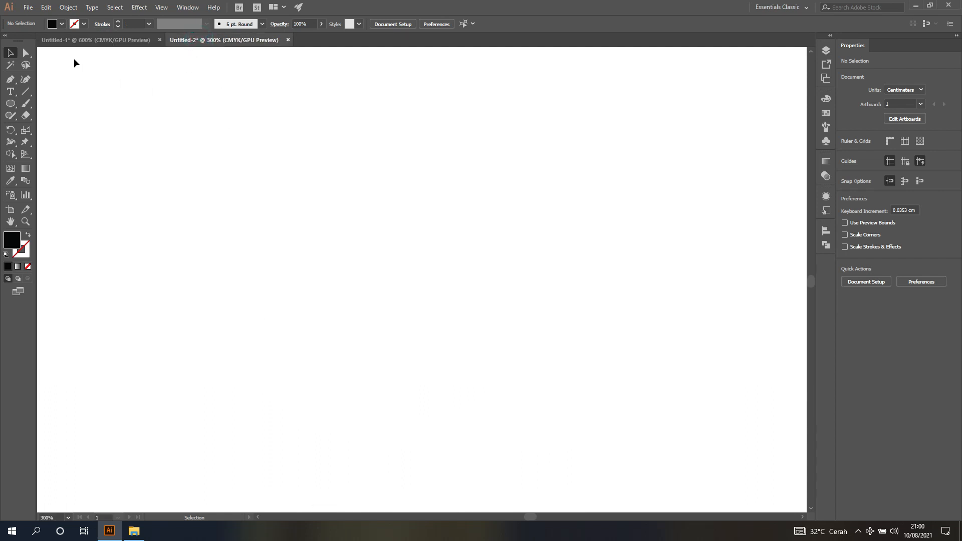
- Draw a circle about 5.95 cm in diameter with light grey fill and 1 pt black stroke, and move it slightly upward
left_click(62, 24)
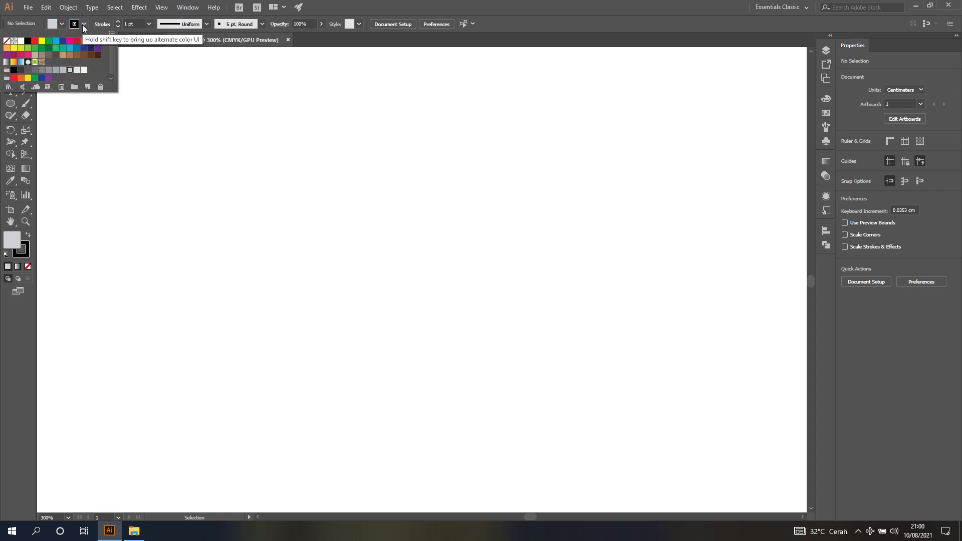
key("Escape")
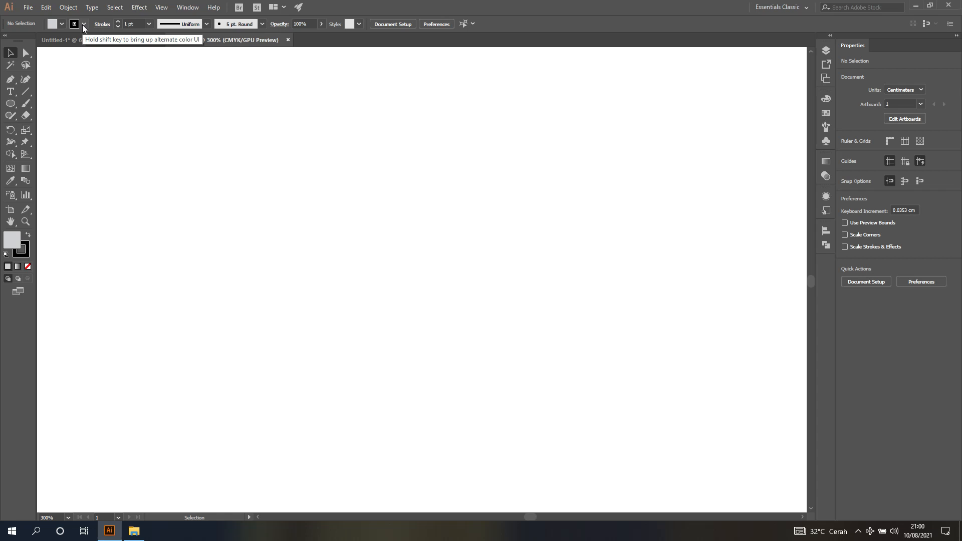
left_click(11, 103)
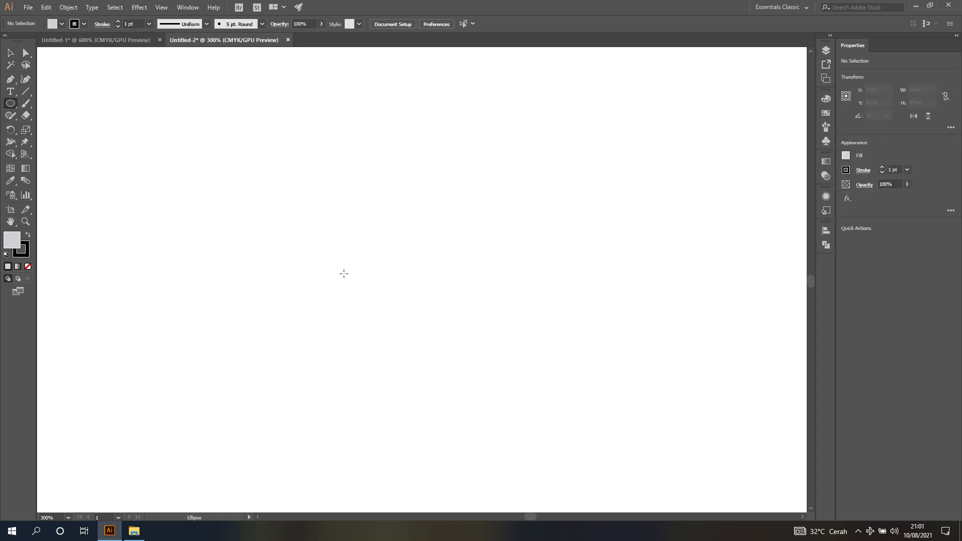
left_click_drag(307, 196, 561, 450)
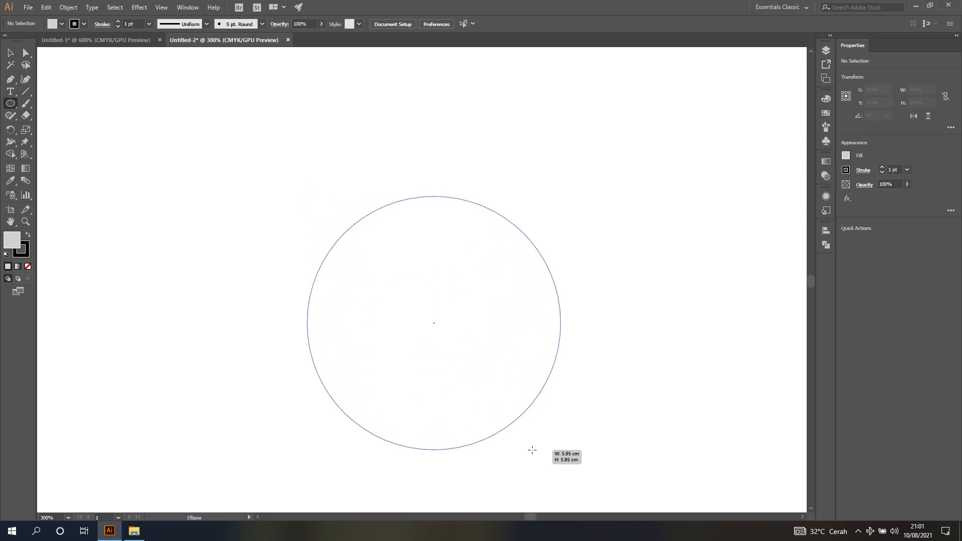
left_click(11, 52)
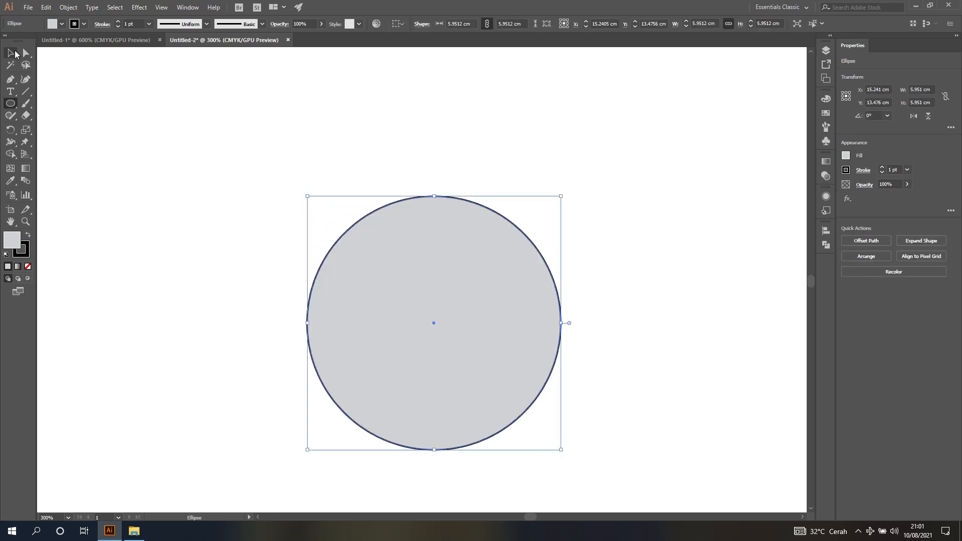
scroll(357, 218, "down", 2)
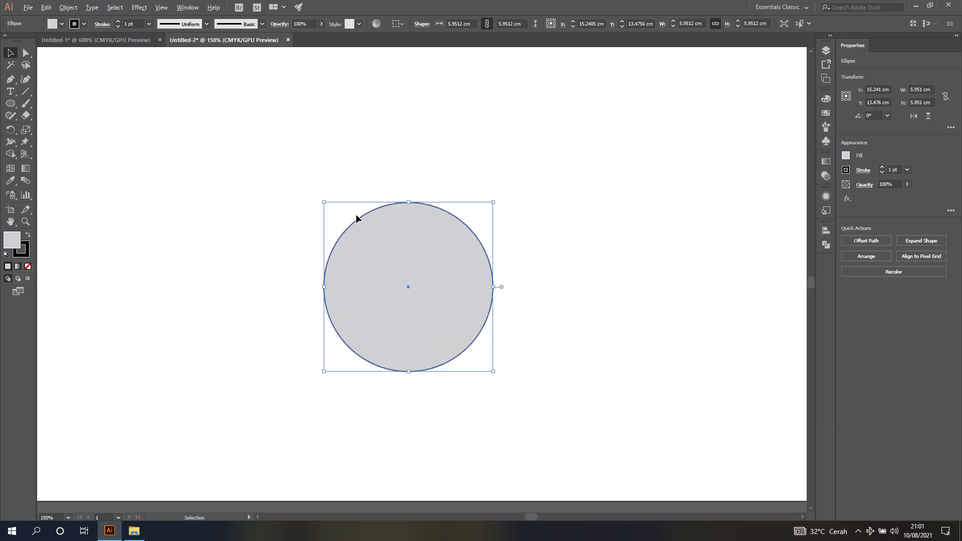
scroll(356, 218, "up", 1)
left_click_drag(440, 261, 432, 229)
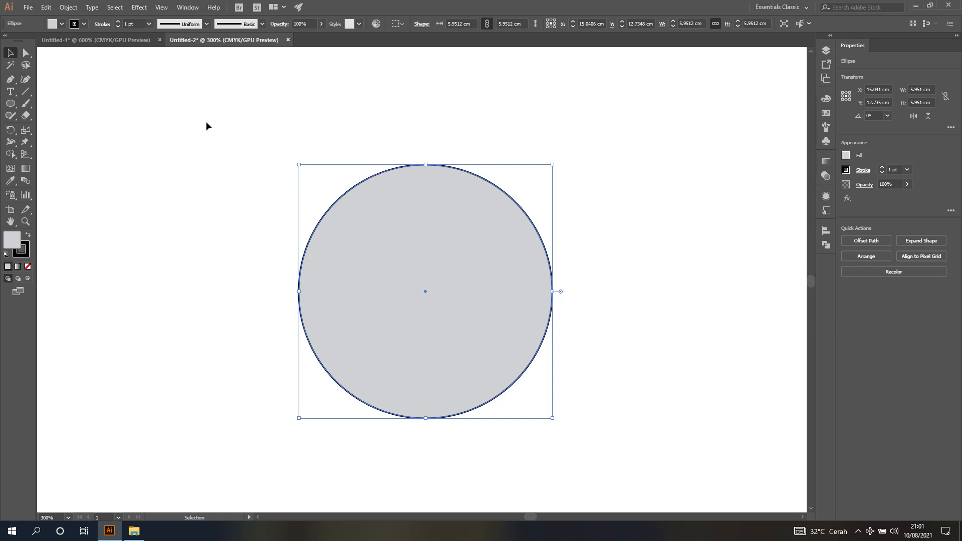
- Create a concentric copy of the circle scaled uniformly to 95%, previewing the size first
double_click(26, 130)
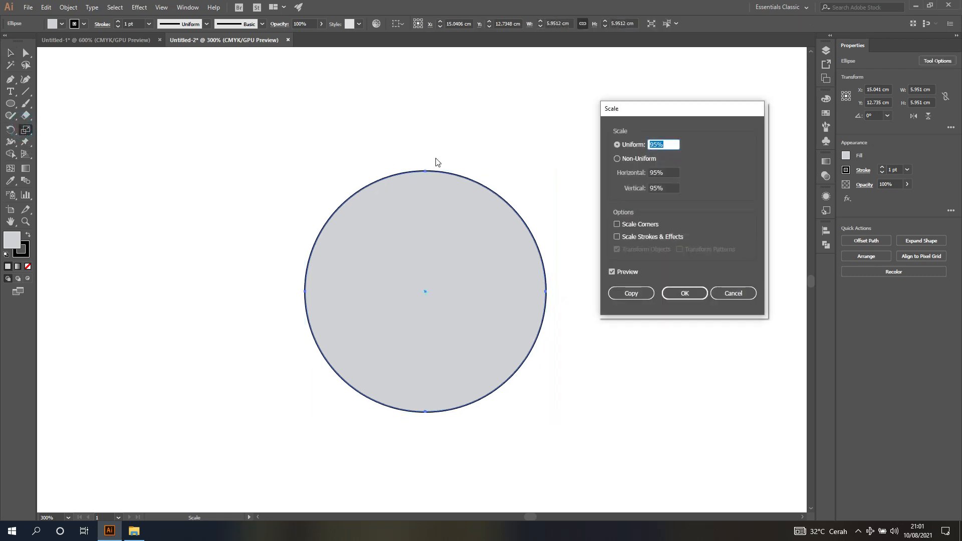
left_click(616, 272)
left_click(616, 272)
left_click(616, 272)
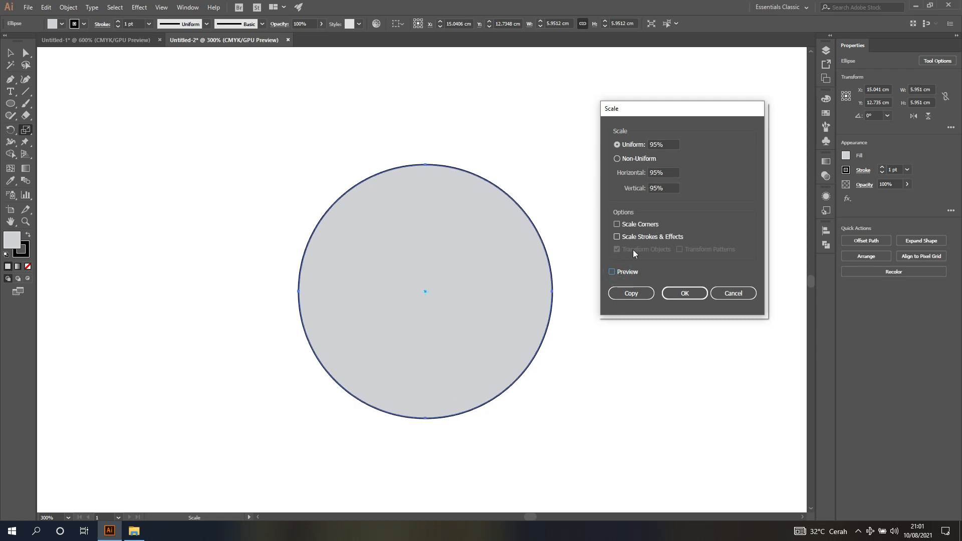
left_click(613, 272)
left_click(630, 294)
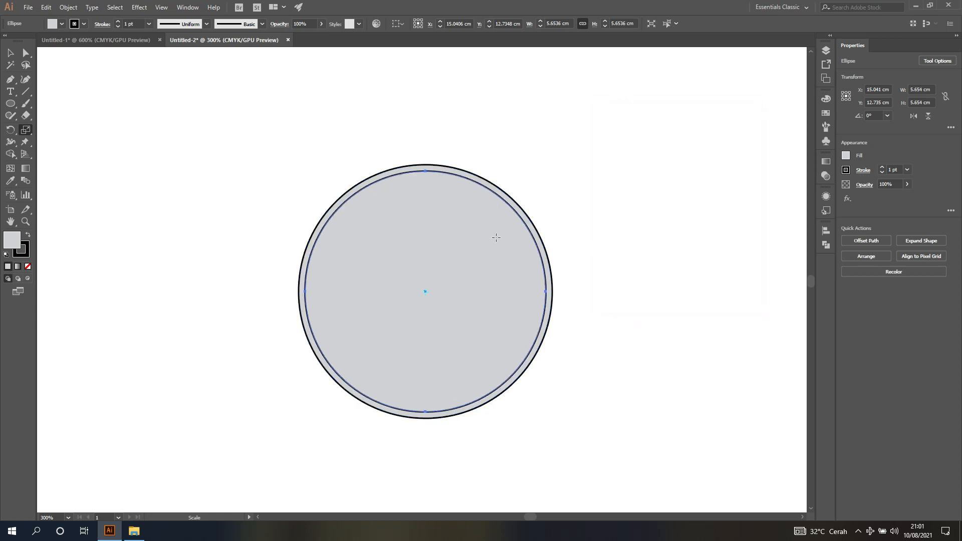
- Fill the inner circle with a medium grey swatch
scroll(497, 238, "up", 1)
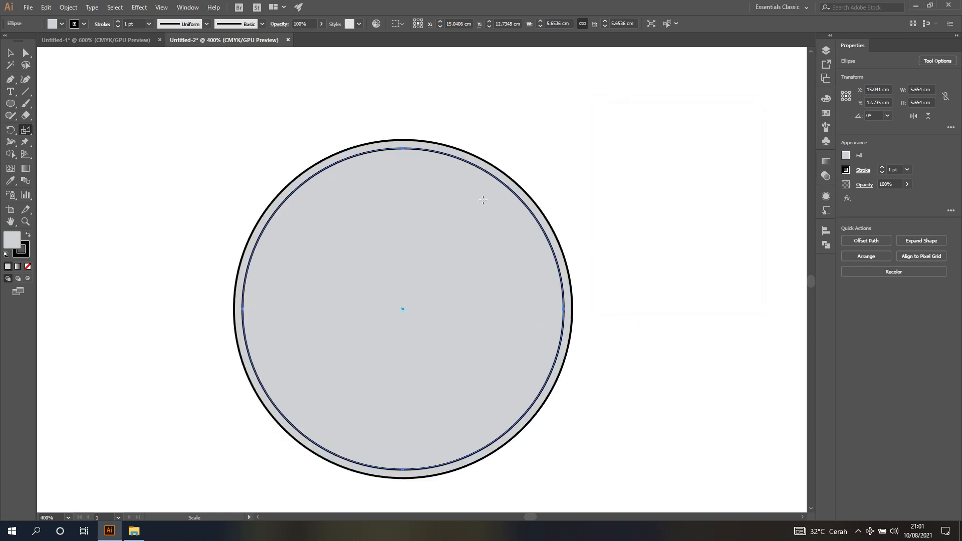
left_click(846, 157)
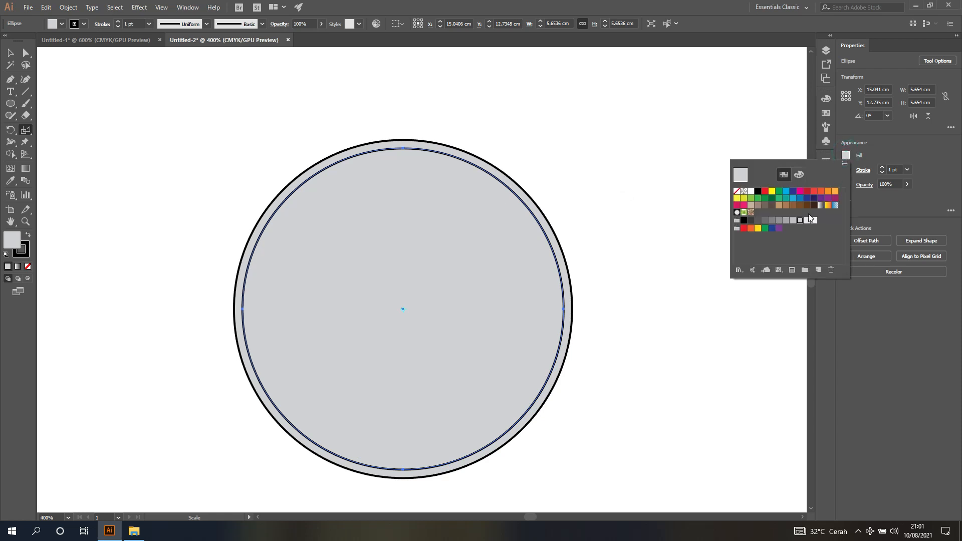
left_click(773, 222)
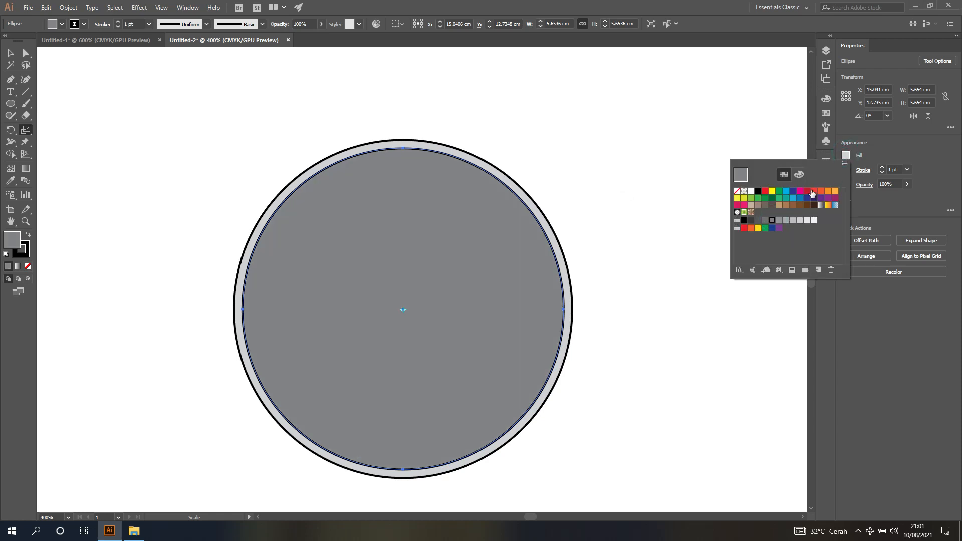
- Remove the black stroke from the medium grey inner circle, leaving the outer circle's stroke in place
left_click(873, 153)
left_click(846, 170)
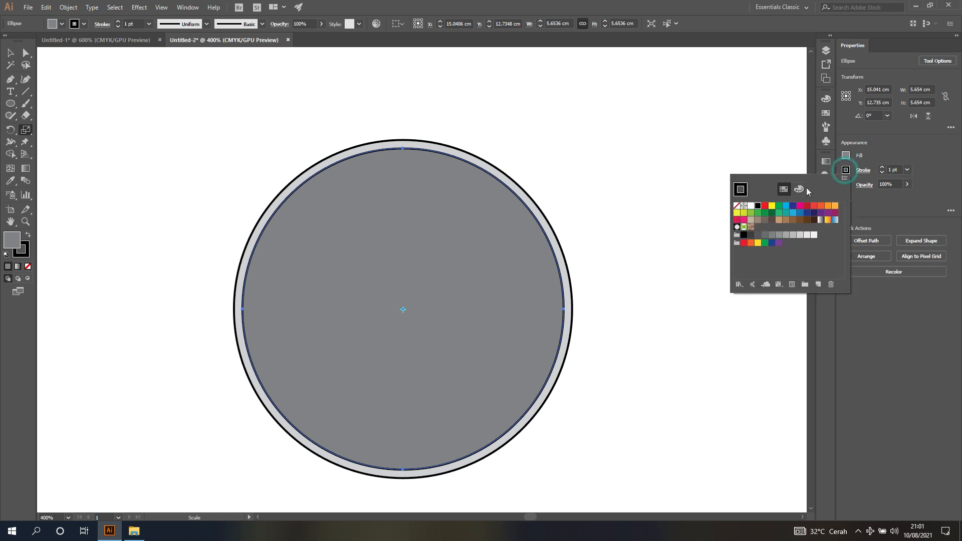
left_click(737, 206)
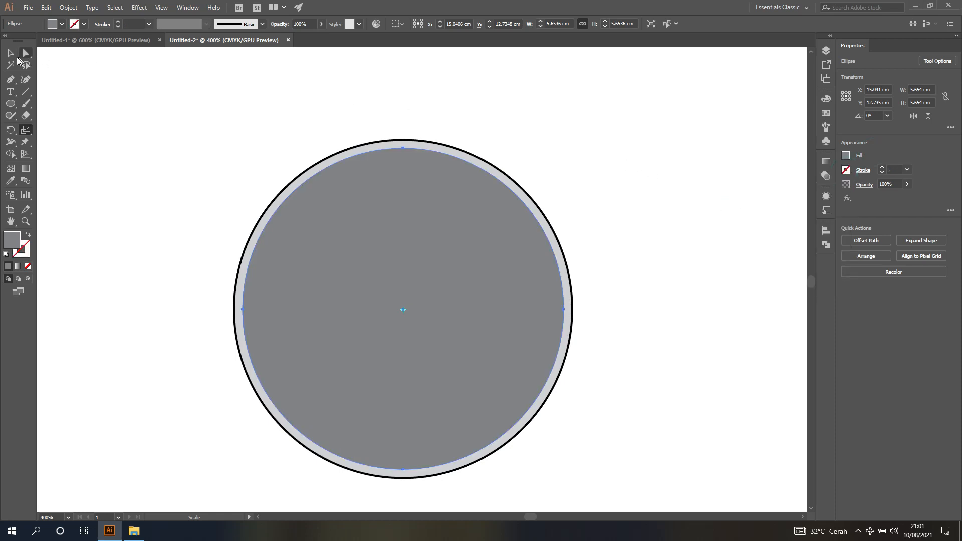
key("v")
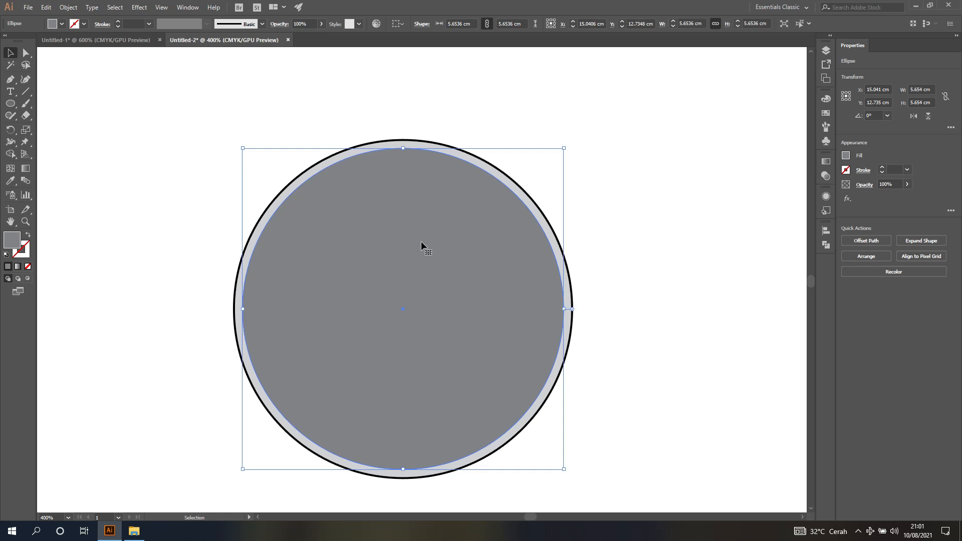
- Create a concentric copy of the medium grey circle scaled uniformly to 95%
double_click(25, 130)
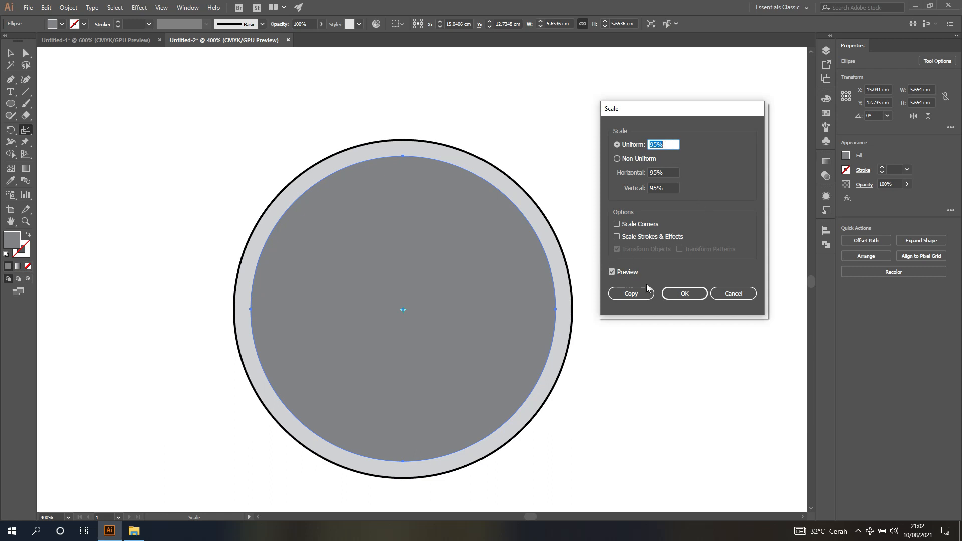
left_click(632, 294)
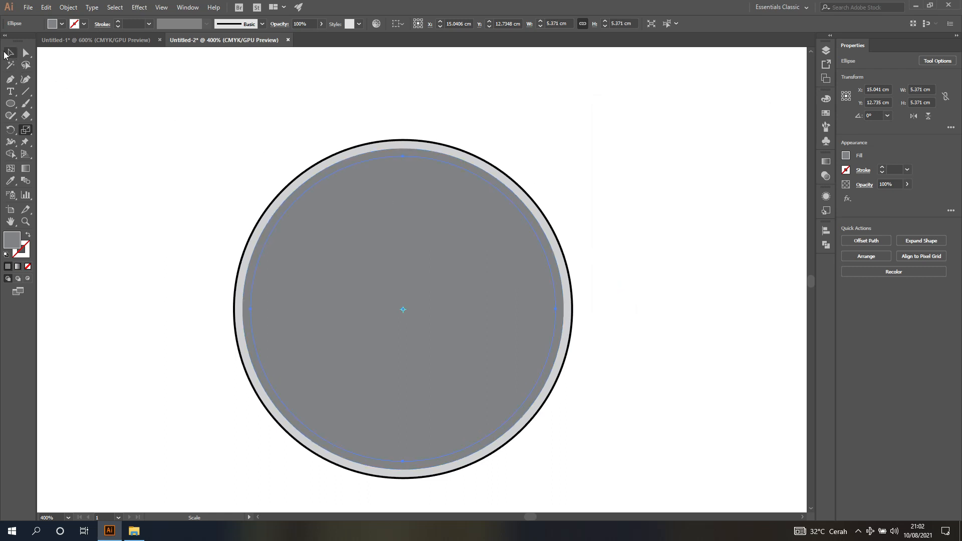
key("v")
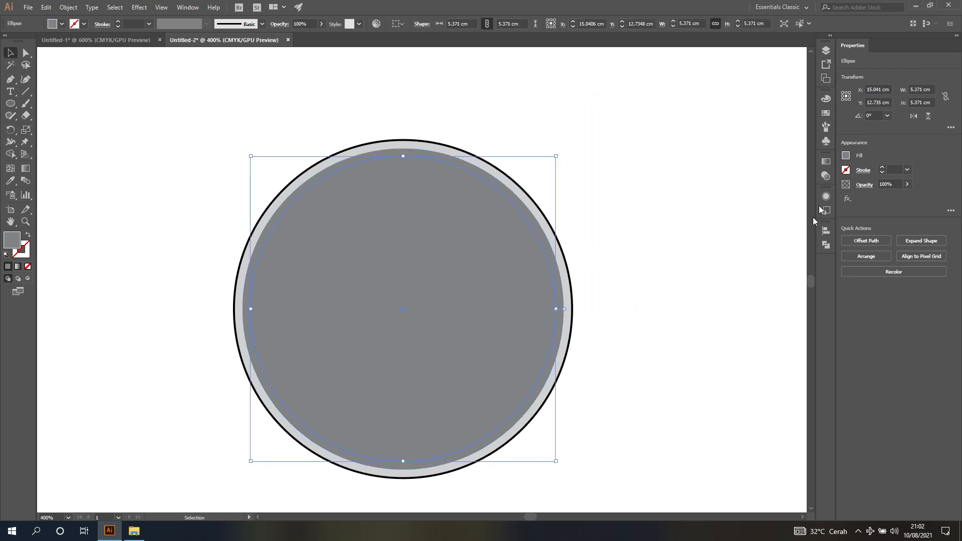
- Open the fill swatches for the new innermost circle
left_click(846, 155)
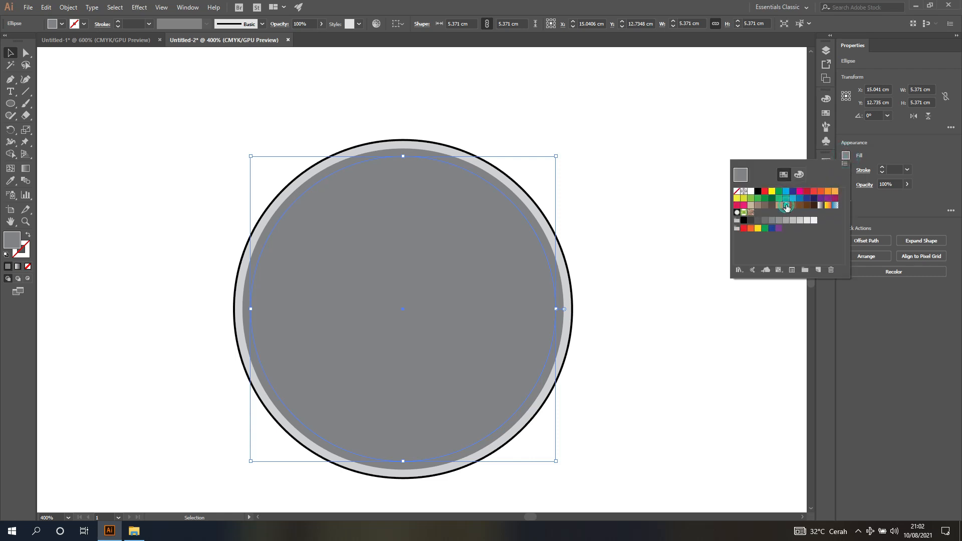
- Fill the innermost circle with the light brown swatch and deselect it
left_click(786, 206)
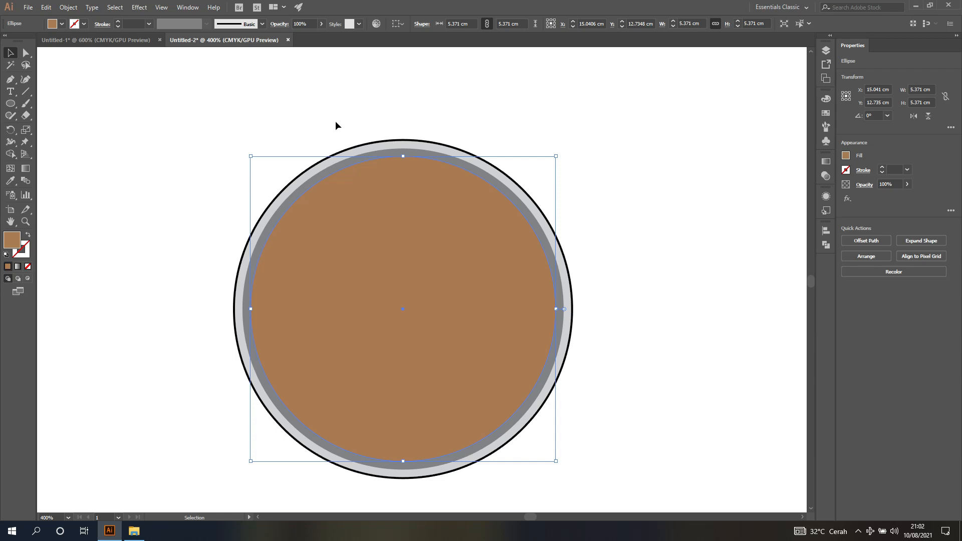
left_click(531, 119)
- Apply the Pathfinder Trim operation to the brown circle and the dark grey circle behind it
left_click(514, 252)
left_click(559, 296, "shift")
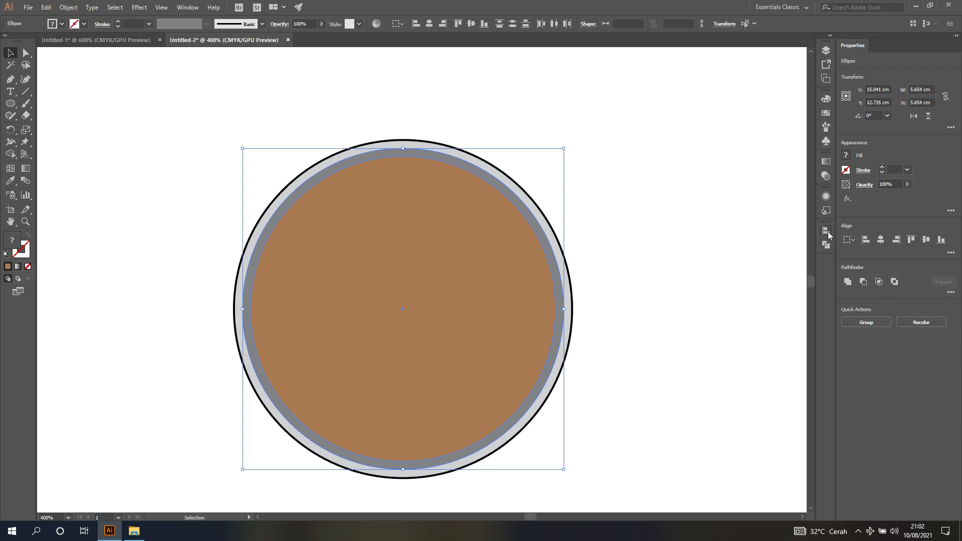
left_click(827, 245)
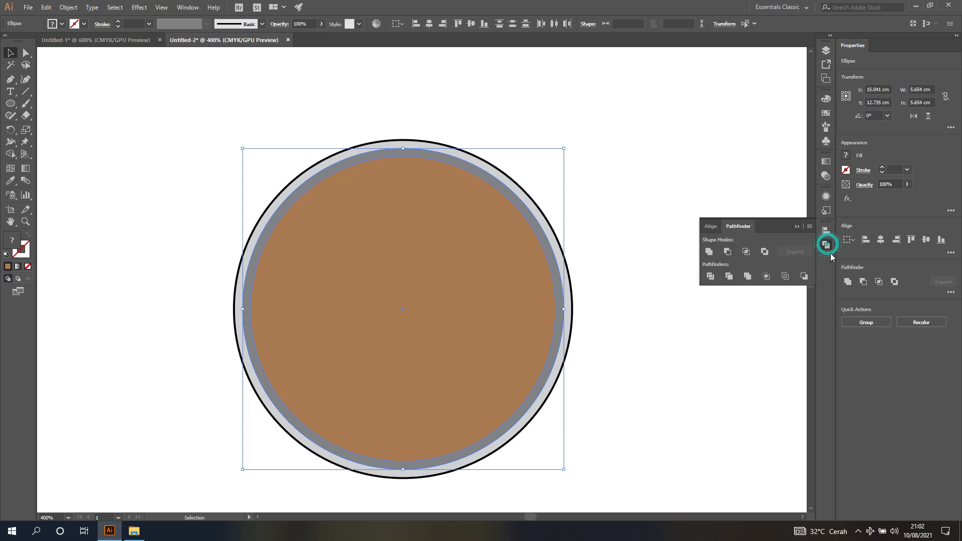
left_click(729, 277)
left_click(796, 227)
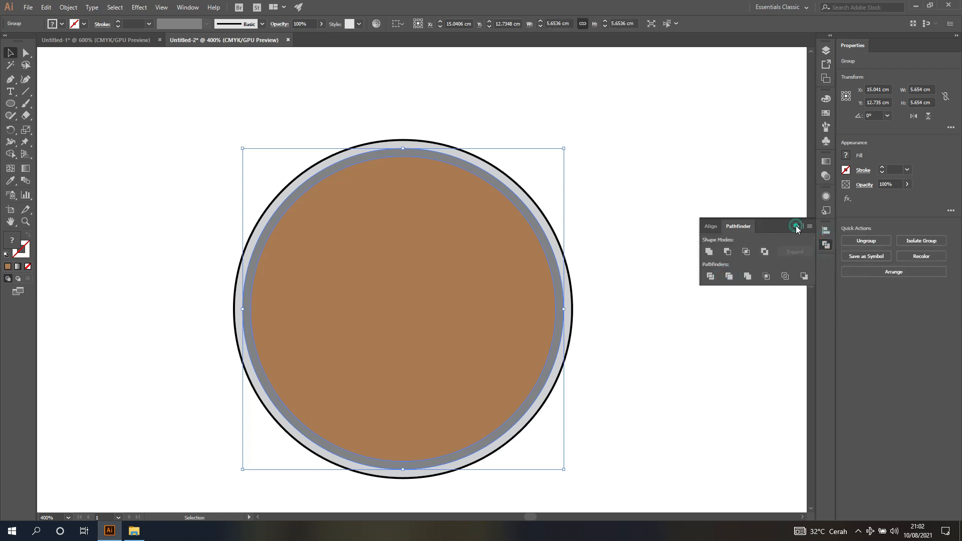
left_click(544, 119)
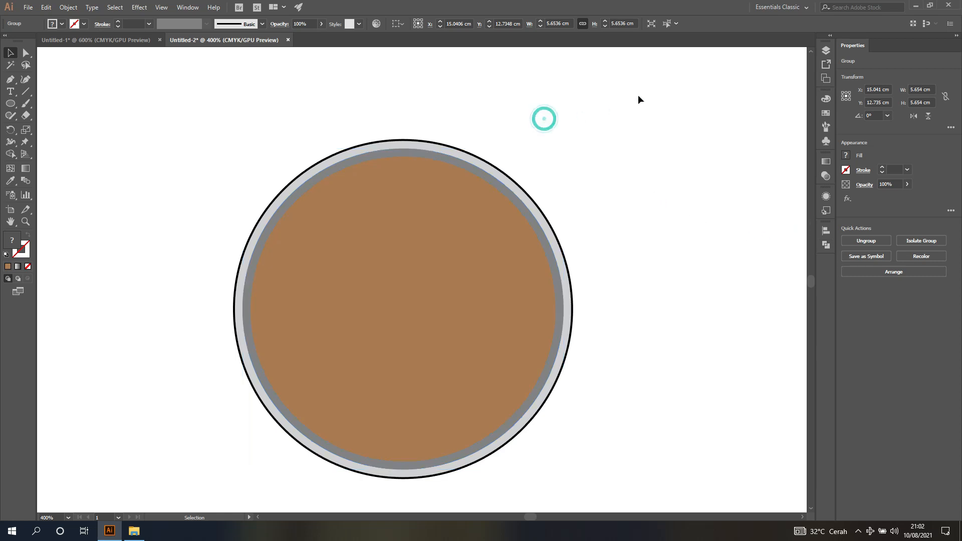
left_click(440, 259)
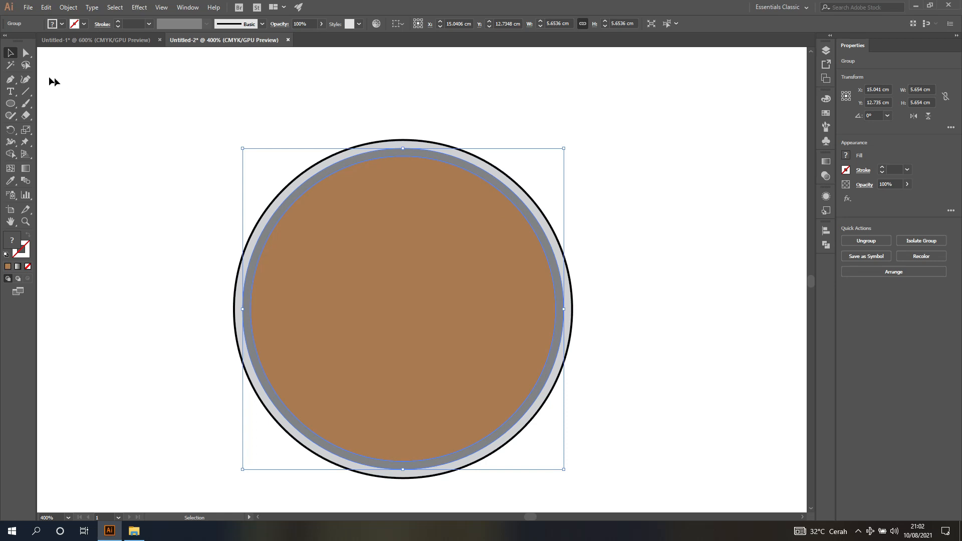
left_click(642, 198)
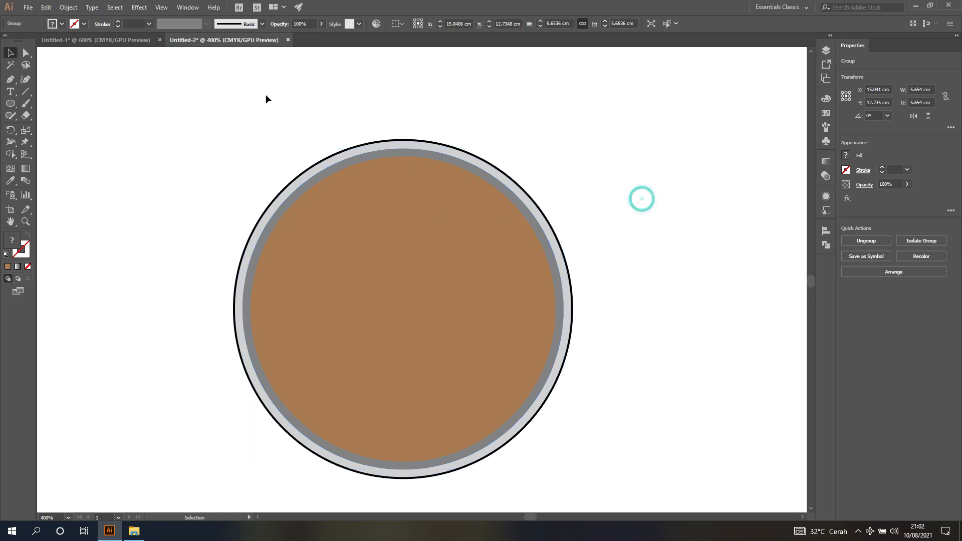
left_click(28, 53)
left_click(396, 247)
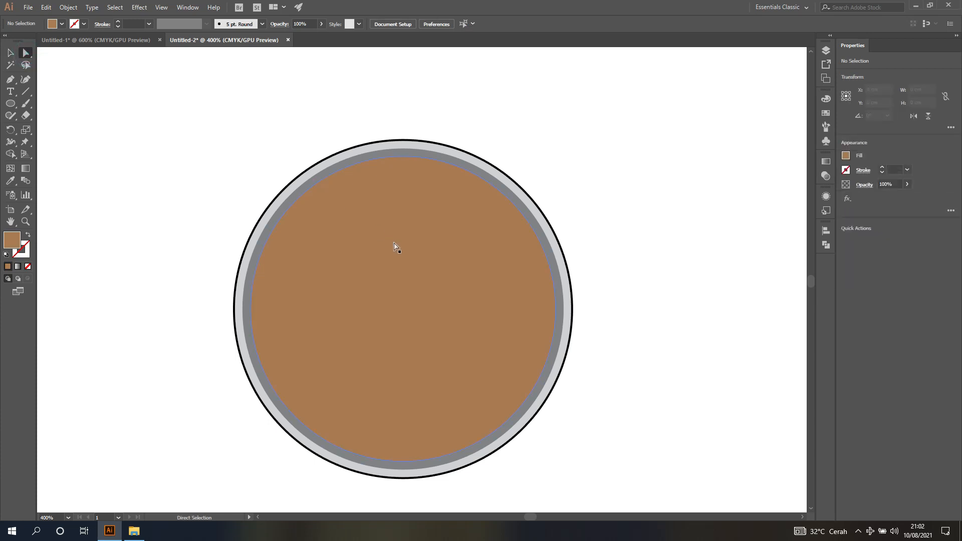
left_click(393, 240)
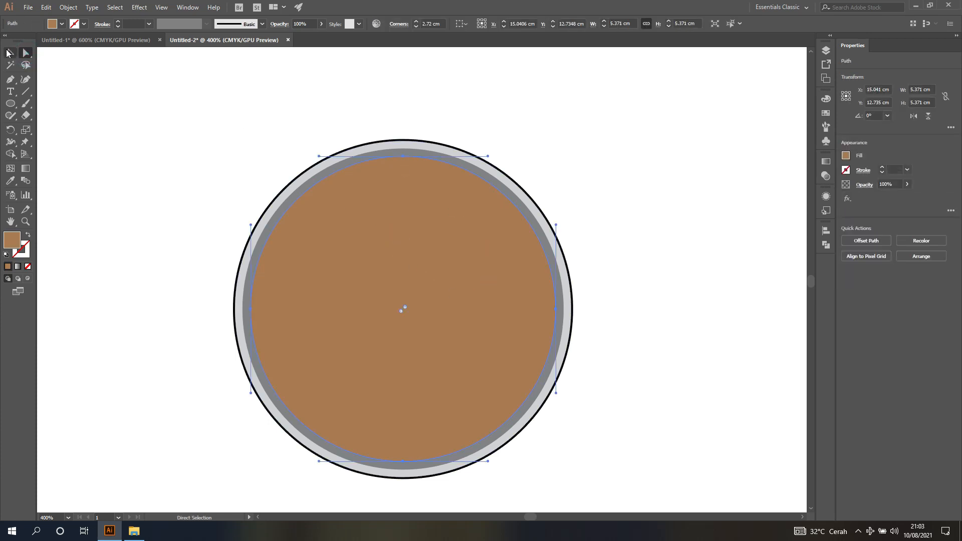
- Ungroup the trimmed brown circle and dark grey ring into separate objects
left_click(10, 53)
left_click(142, 89)
left_click(317, 228)
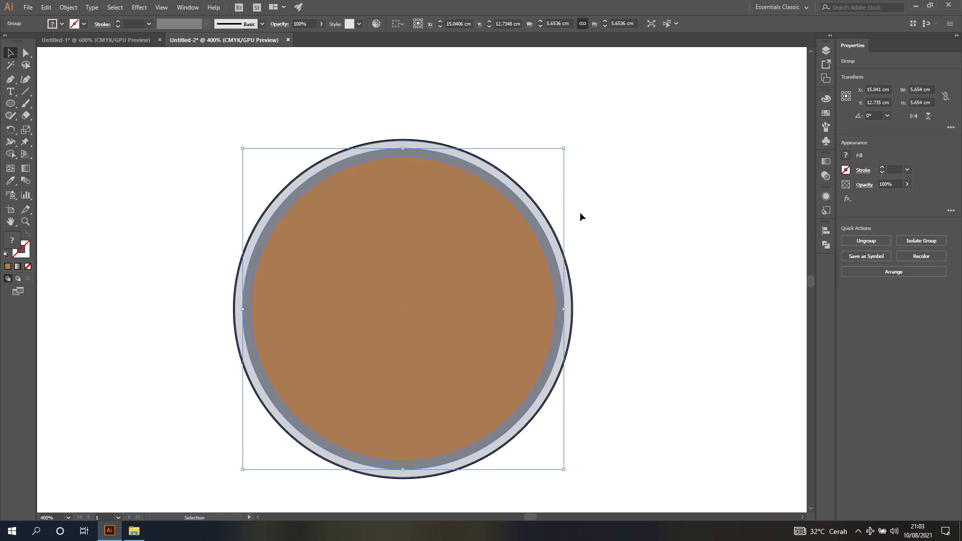
left_click(859, 242)
left_click(616, 148)
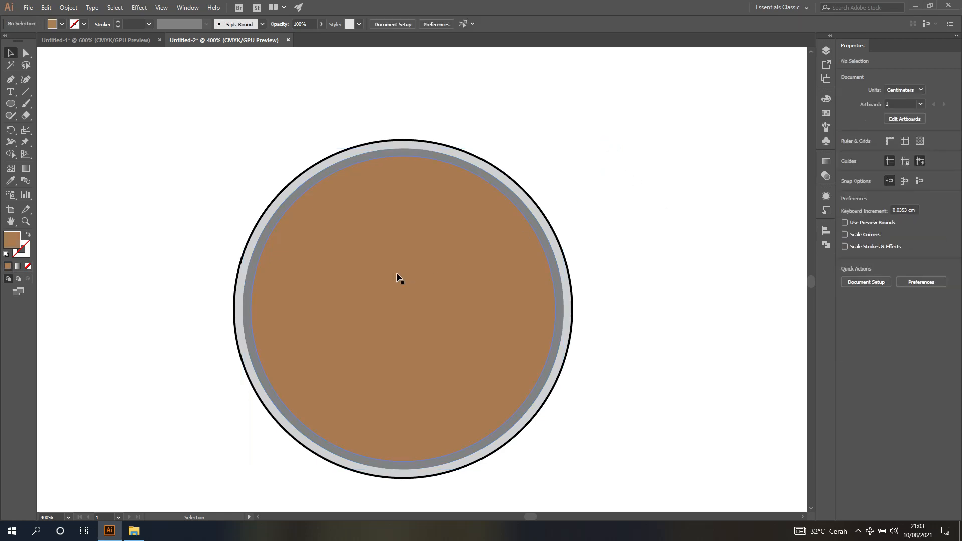
- Select the brown circle, the dark grey ring and the light grey outer circle, and apply Pathfinder Trim to them
left_click(397, 272)
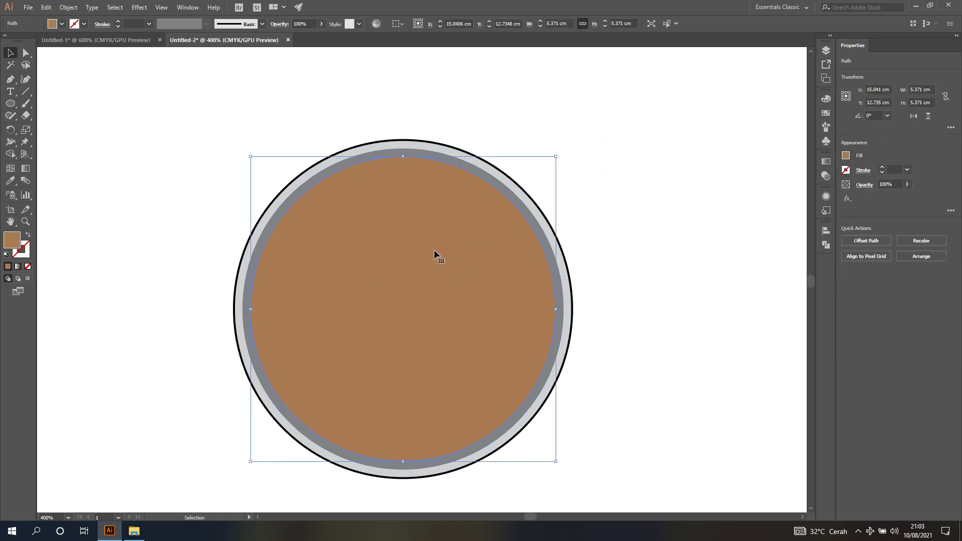
left_click(561, 293, "shift")
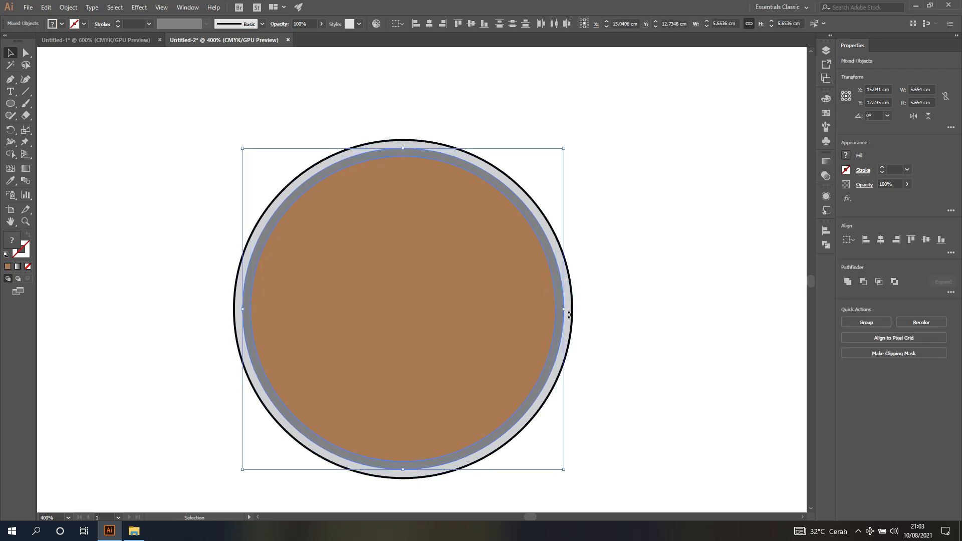
left_click(638, 191)
left_click(494, 228)
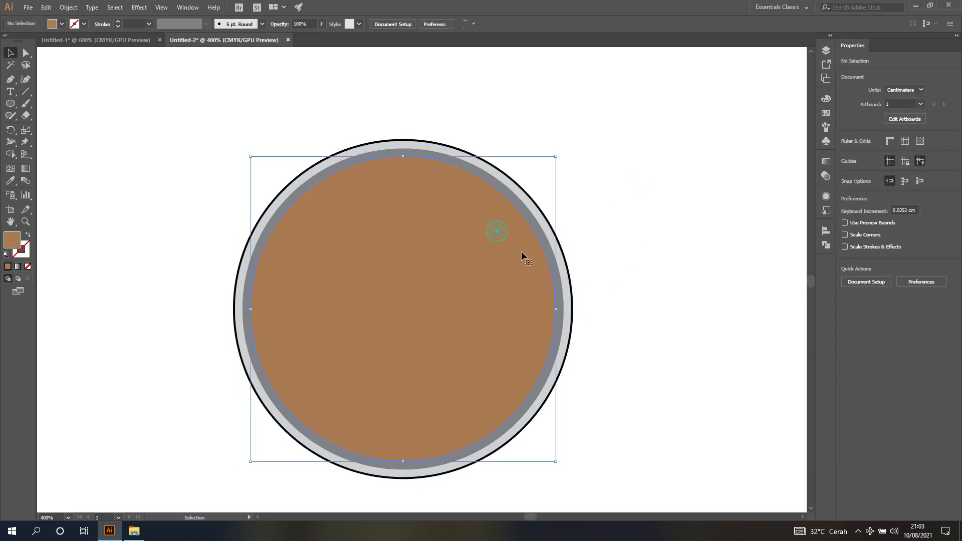
left_click(558, 289, "shift")
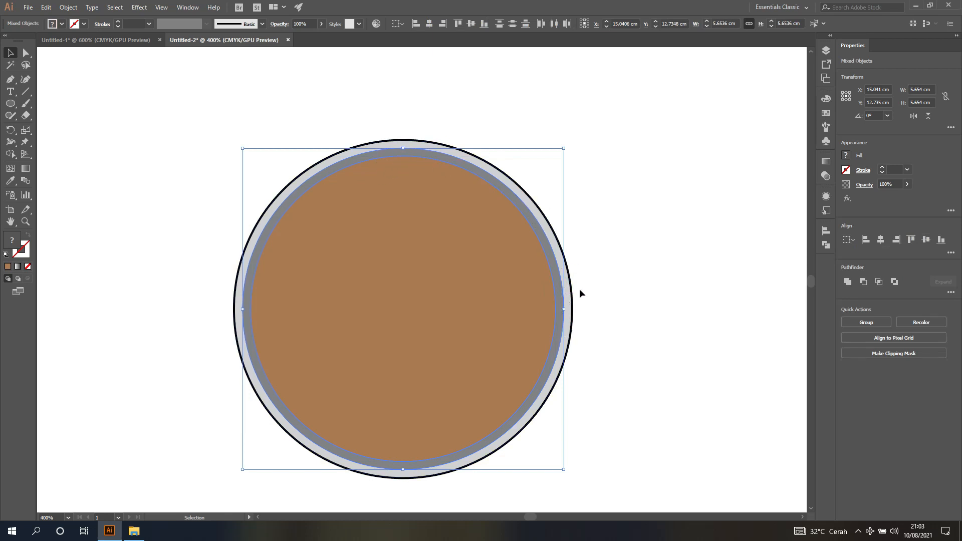
key("shift")
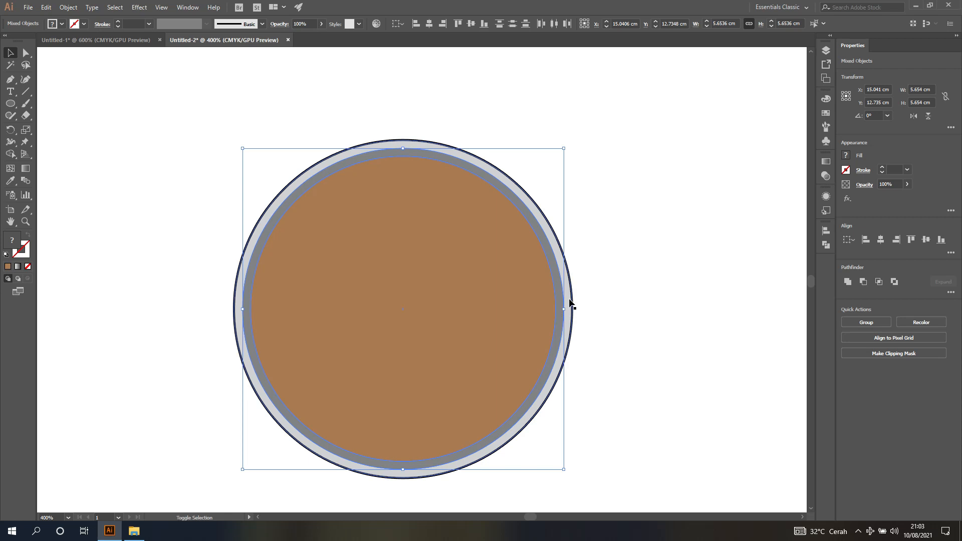
left_click(569, 300, "shift")
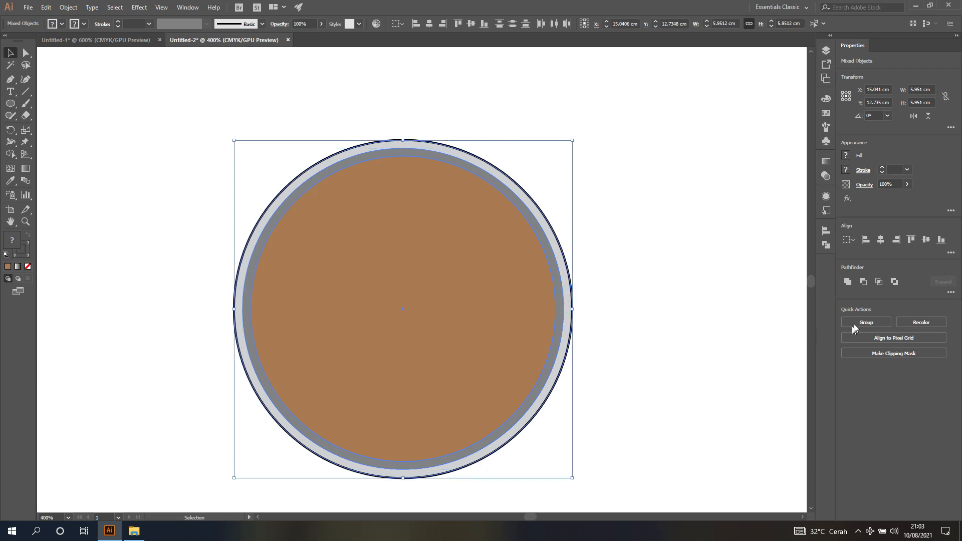
left_click(950, 292)
left_click(872, 344)
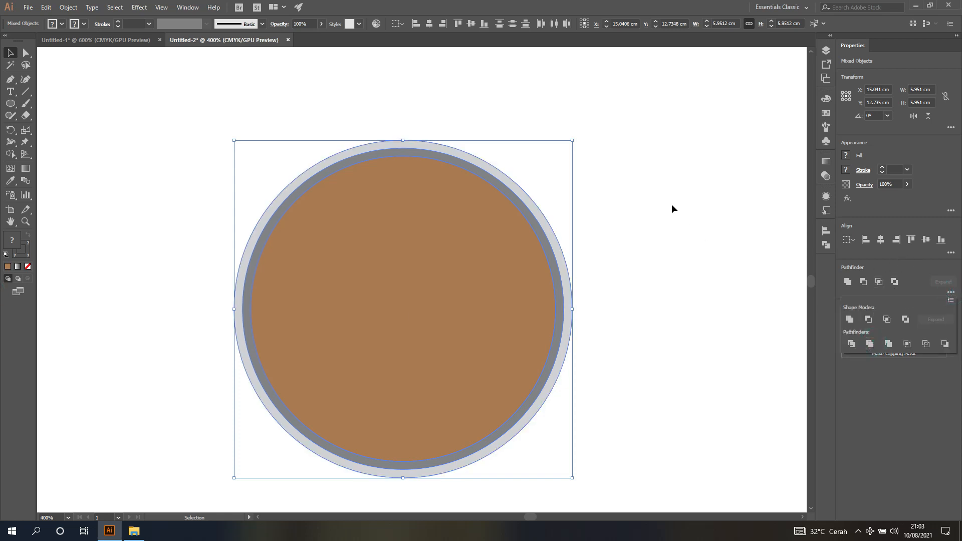
left_click(663, 193)
left_click(626, 215)
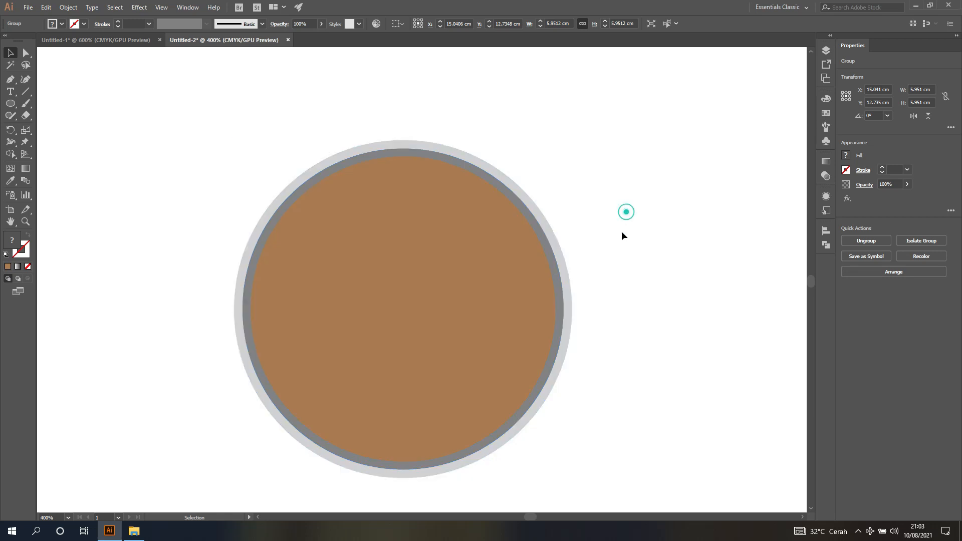
- Ungroup the trimmed circles and delete the brown inner circle, leaving only the two grey rings
left_click(491, 256)
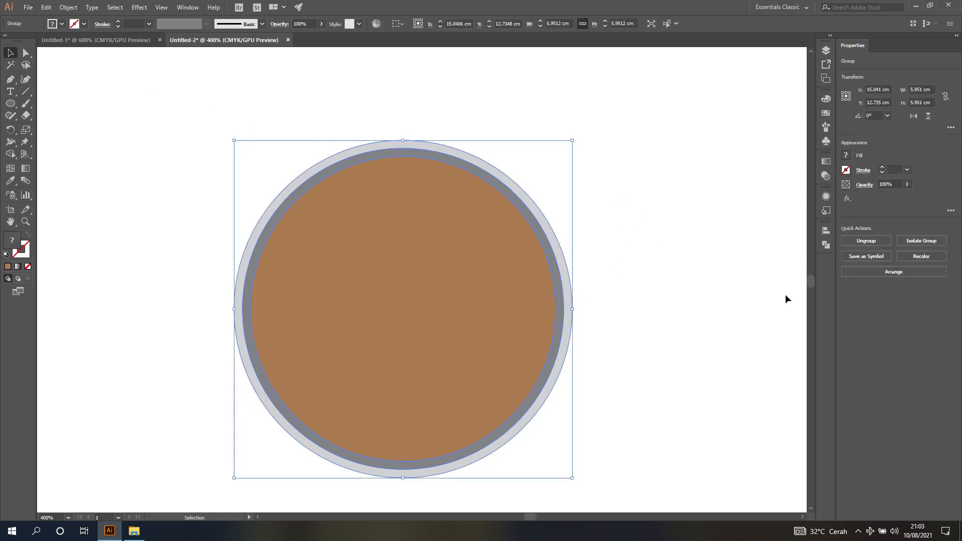
left_click(880, 242)
left_click(648, 170)
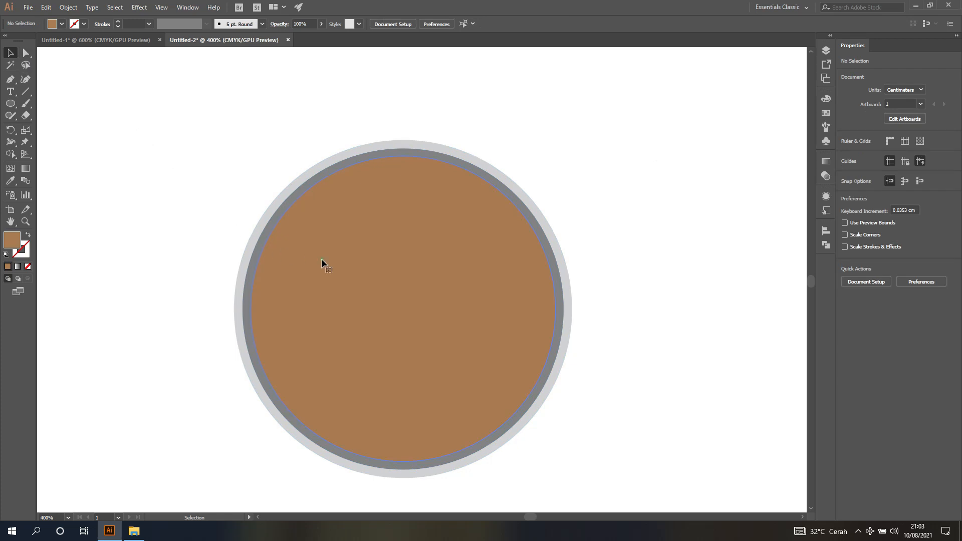
left_click_drag(359, 268, 540, 261)
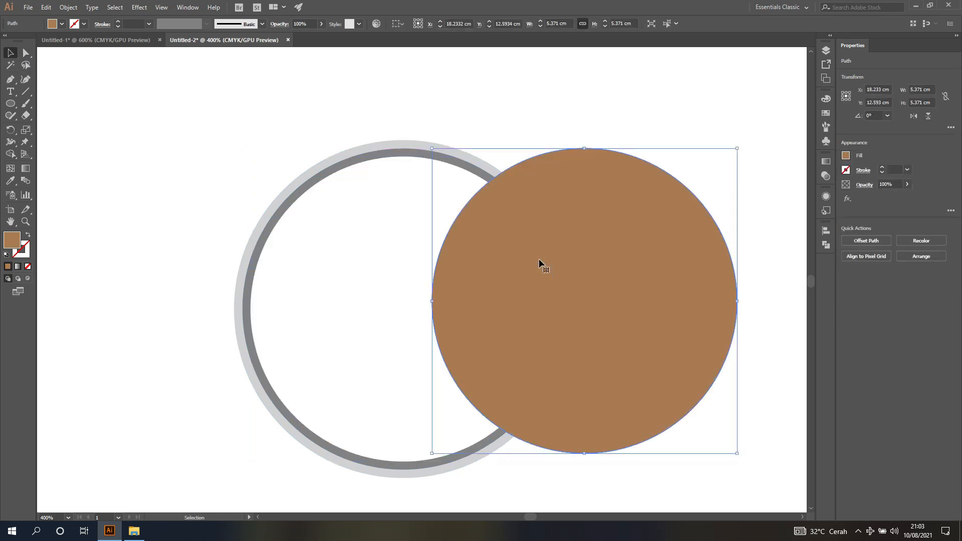
key("Delete")
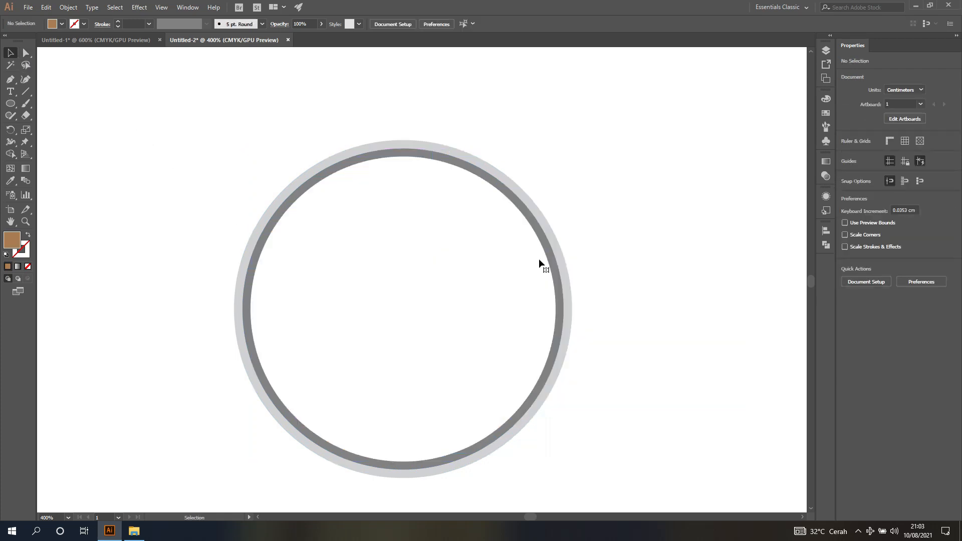
- Give the light grey outer ring a black stroke
left_click(544, 249)
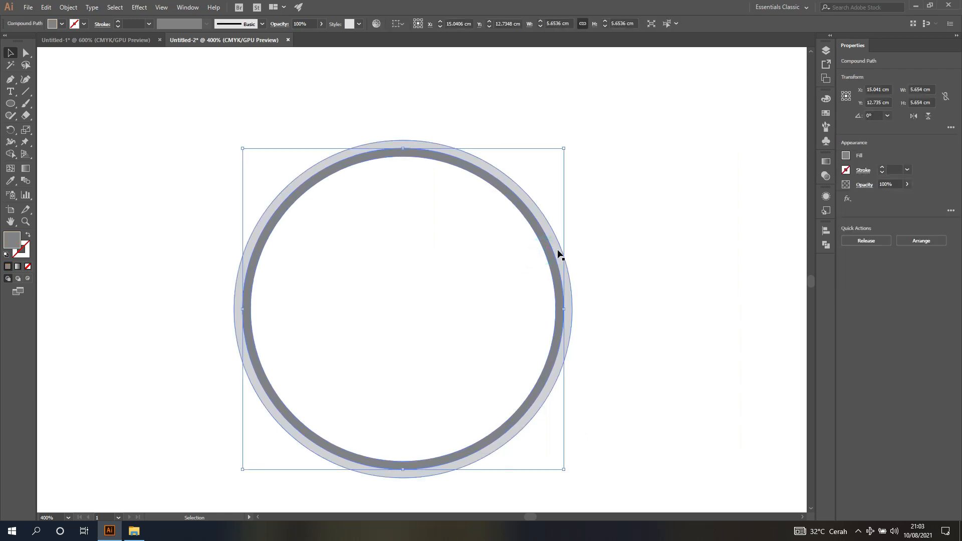
left_click(630, 223)
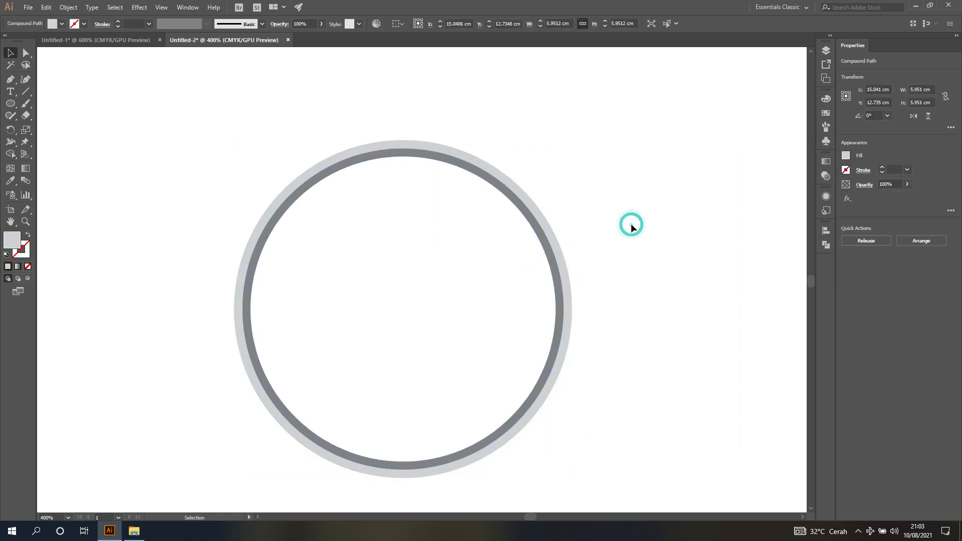
left_click(561, 253)
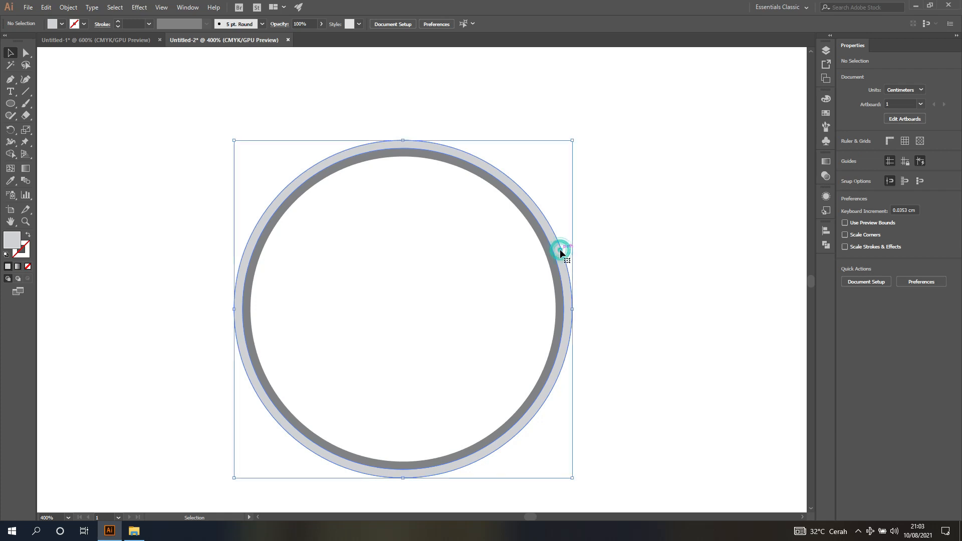
left_click(846, 170)
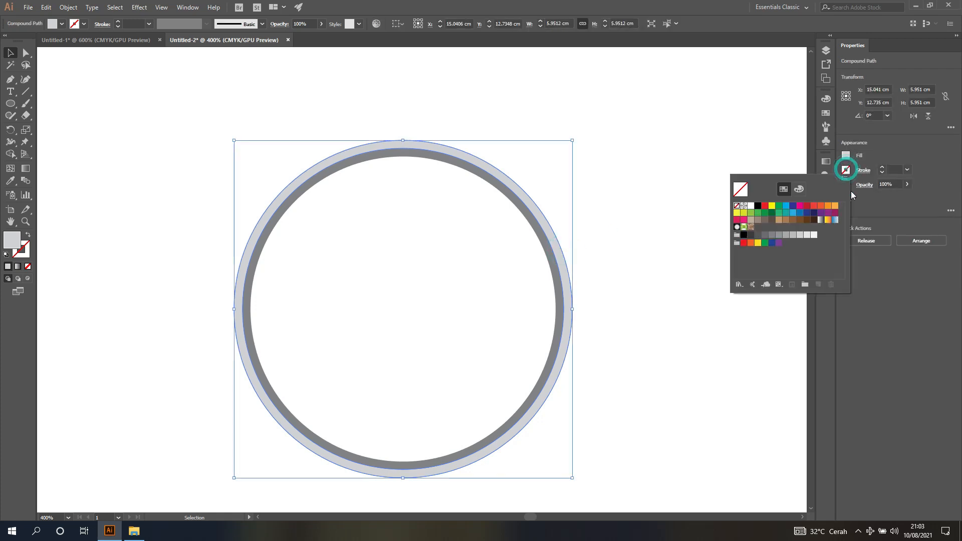
left_click(758, 206)
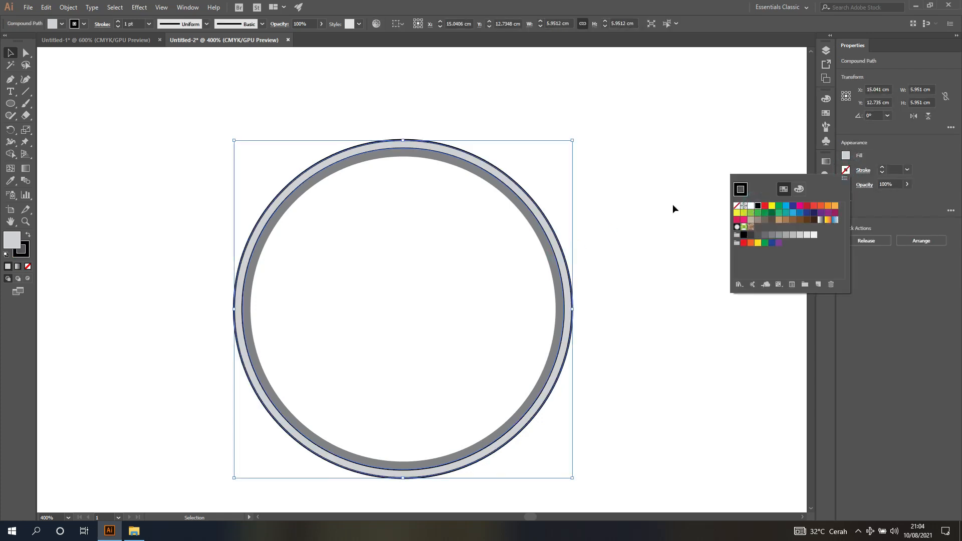
left_click(620, 197)
left_click(628, 223)
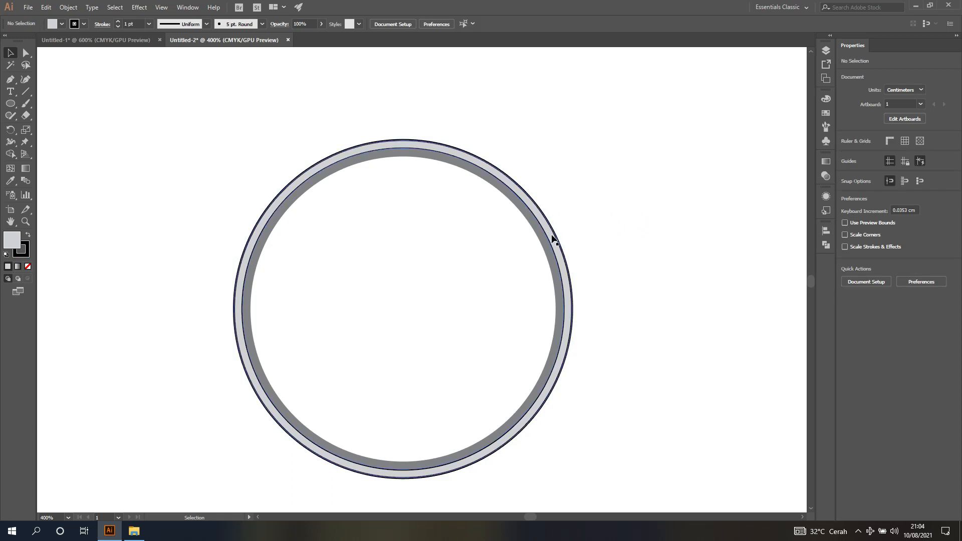
- Examine the finished Mercedez Bendz logo in the Untitled-1 document as reference, and return to Untitled-2
left_click(118, 41)
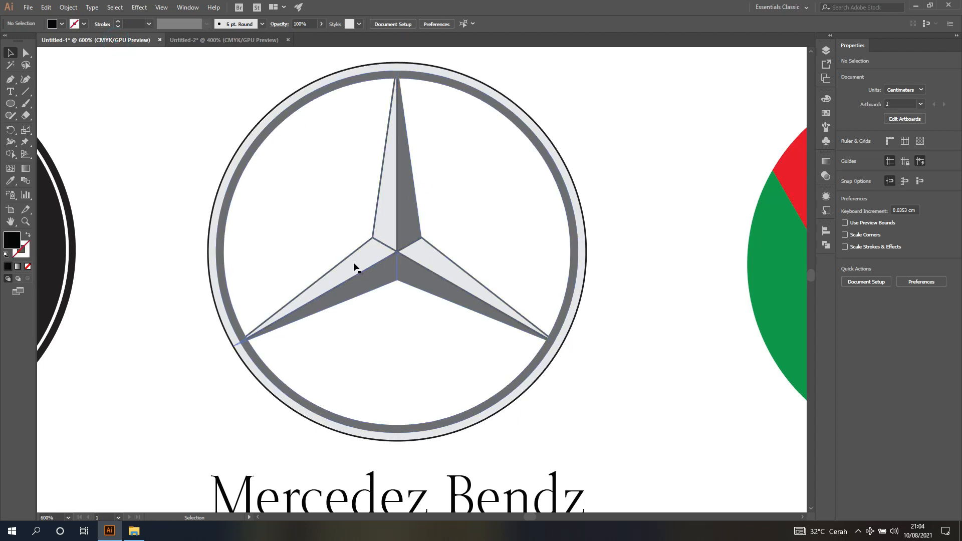
left_click(225, 40)
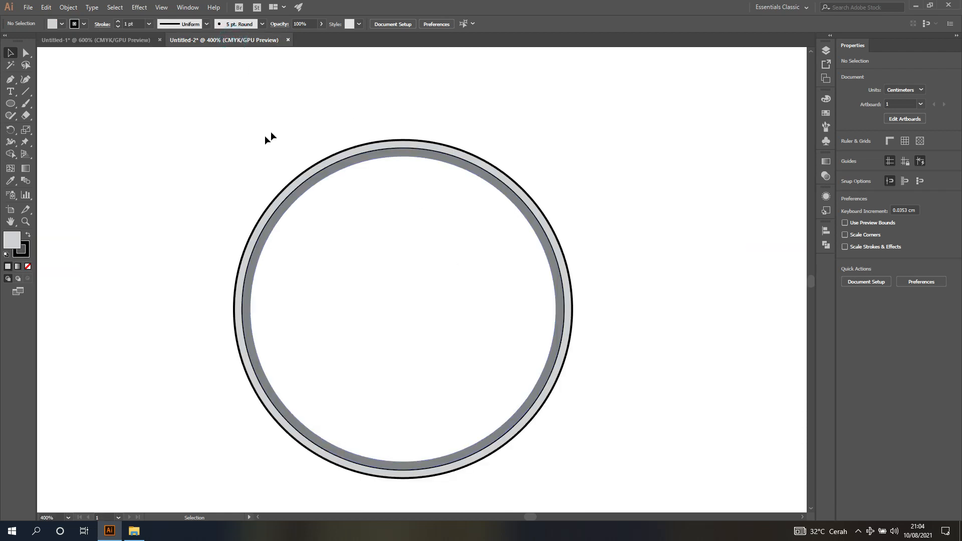
- Lock the second compound path listed in Layer 1
left_click(826, 50)
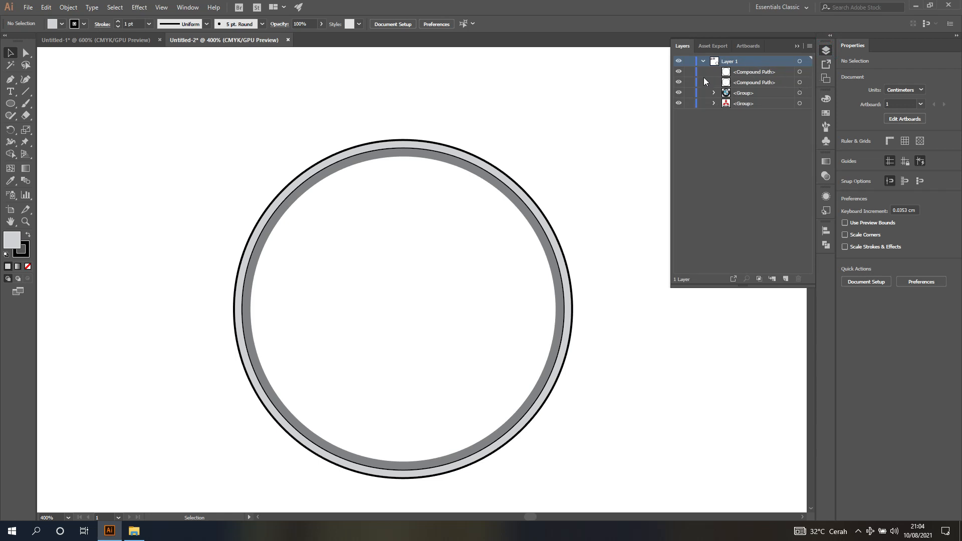
left_click(689, 82)
left_click(797, 46)
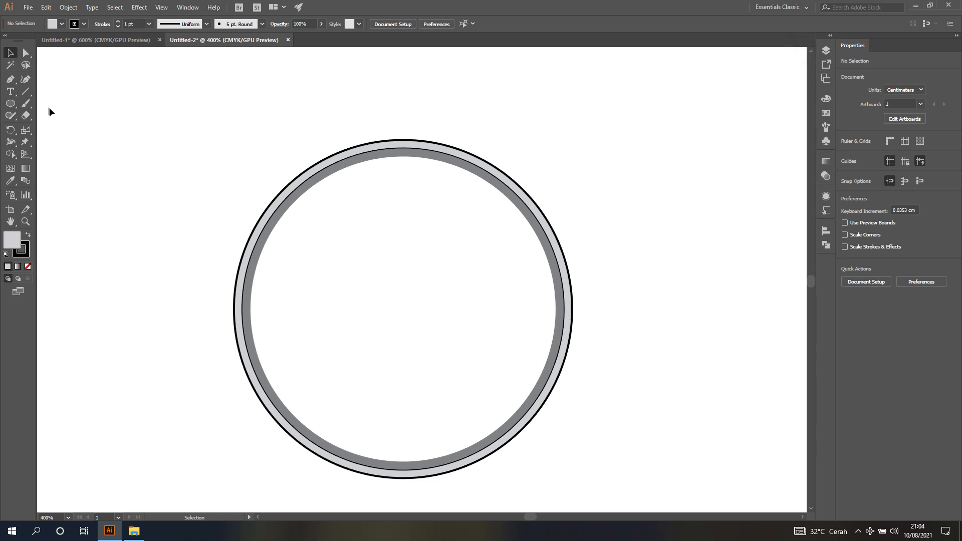
- Create a vertical line segment 4.15 cm long at a 90° angle, beside the rings' upper right
left_click(28, 90)
left_click(648, 256)
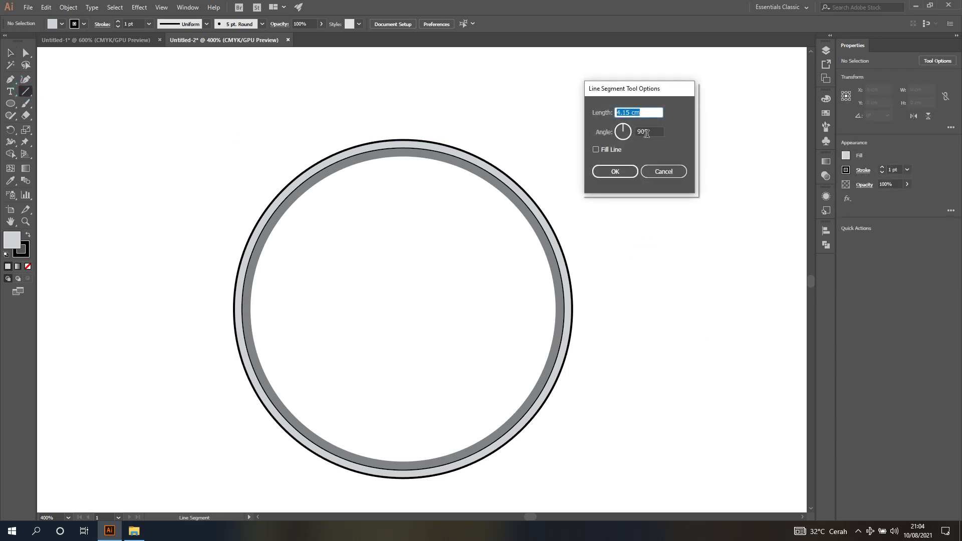
left_click(615, 171)
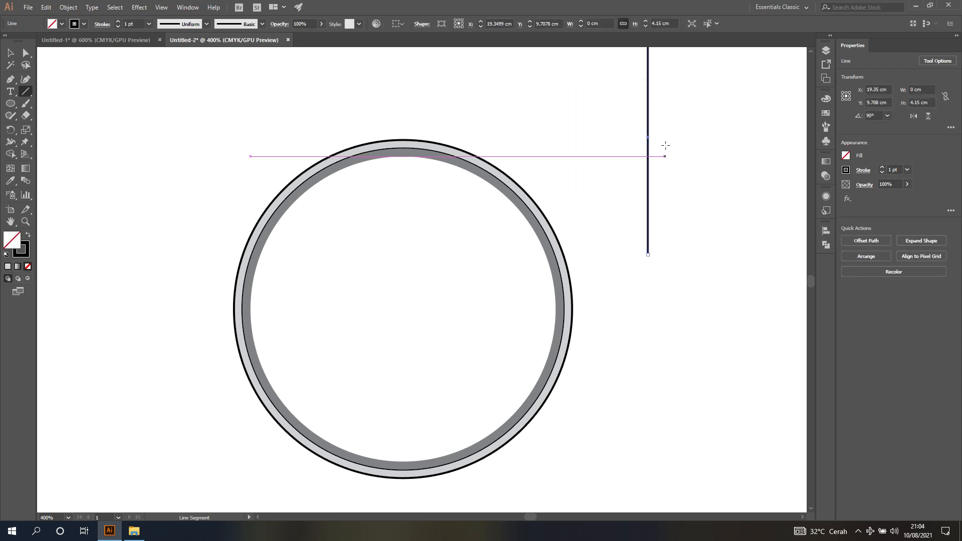
- Move the vertical line onto the rings' centre axis and stretch both ends to the outer circle's edge, about 5.95 cm long
left_click(12, 53)
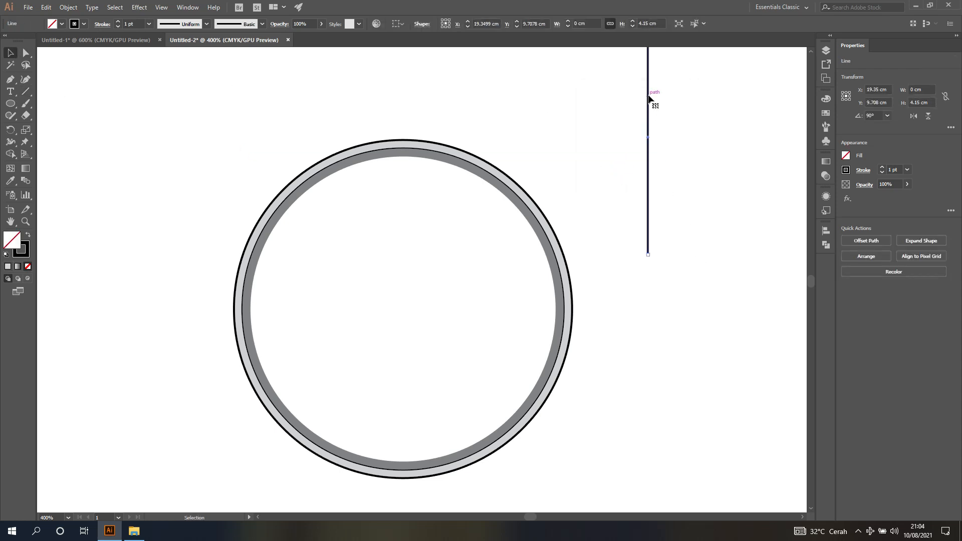
left_click_drag(648, 99, 405, 284)
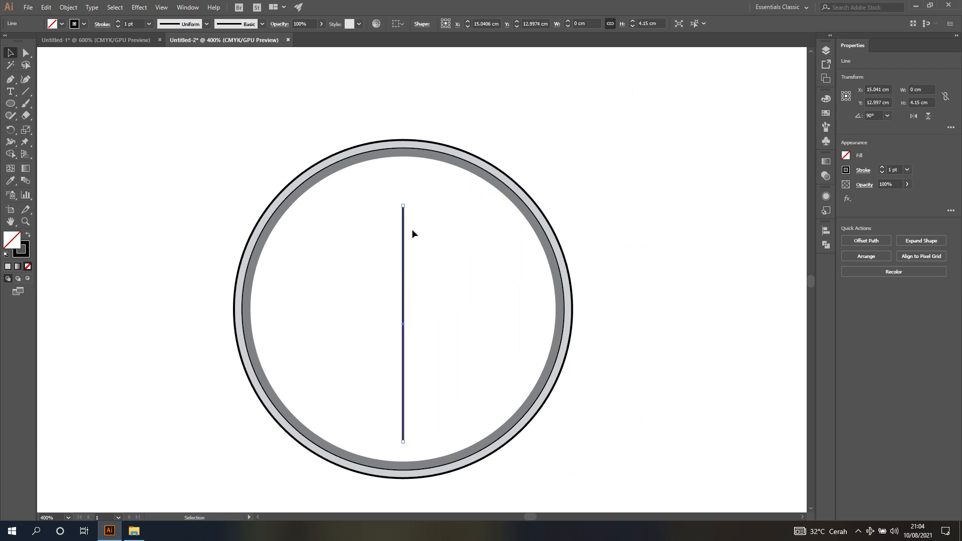
left_click_drag(404, 208, 404, 140)
left_click_drag(402, 442, 404, 477)
left_click(614, 344)
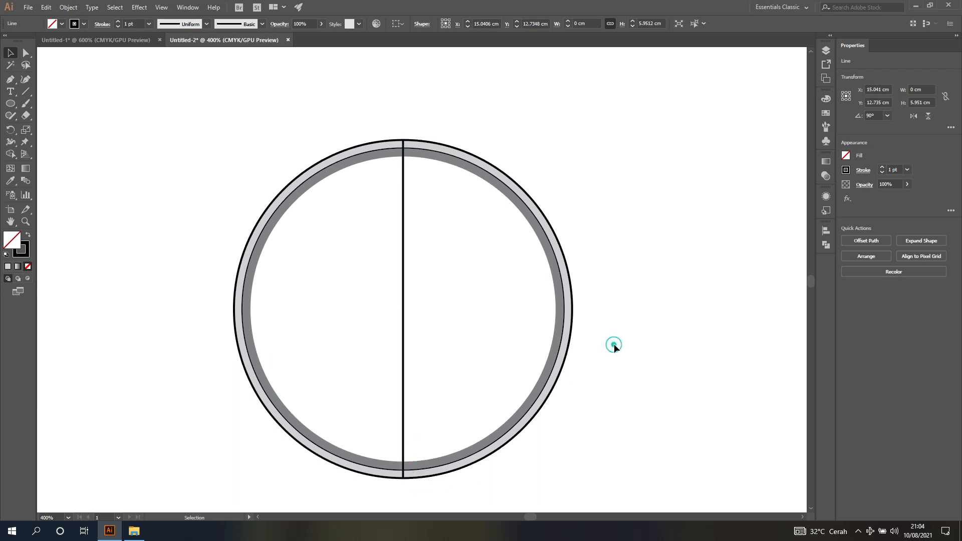
- Create a copy of the vertical line rotated 60° about its centre
left_click(403, 261)
double_click(11, 132)
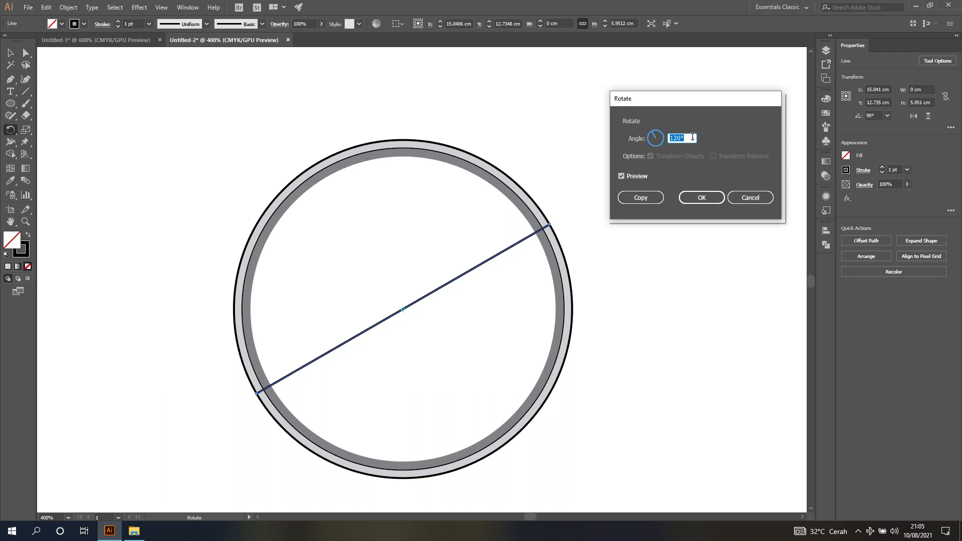
type("60")
left_click(641, 180)
left_click(641, 179)
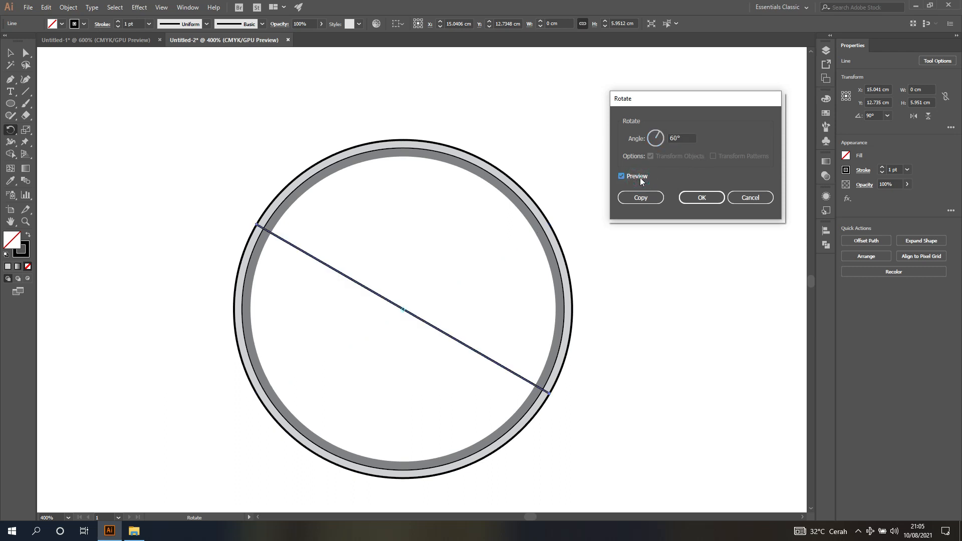
left_click(639, 198)
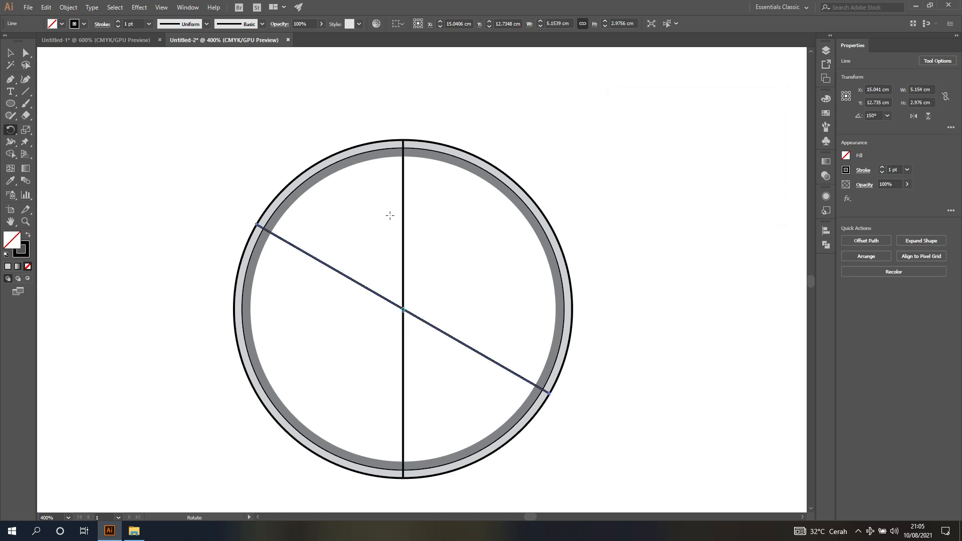
key("v")
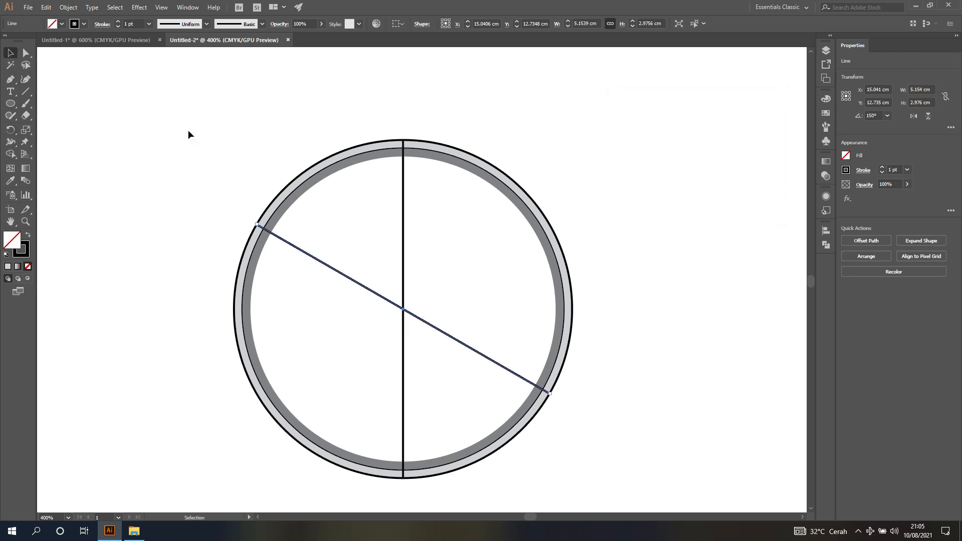
- Create a copy of the vertical line rotated -10° about its upper endpoint
left_click(404, 194)
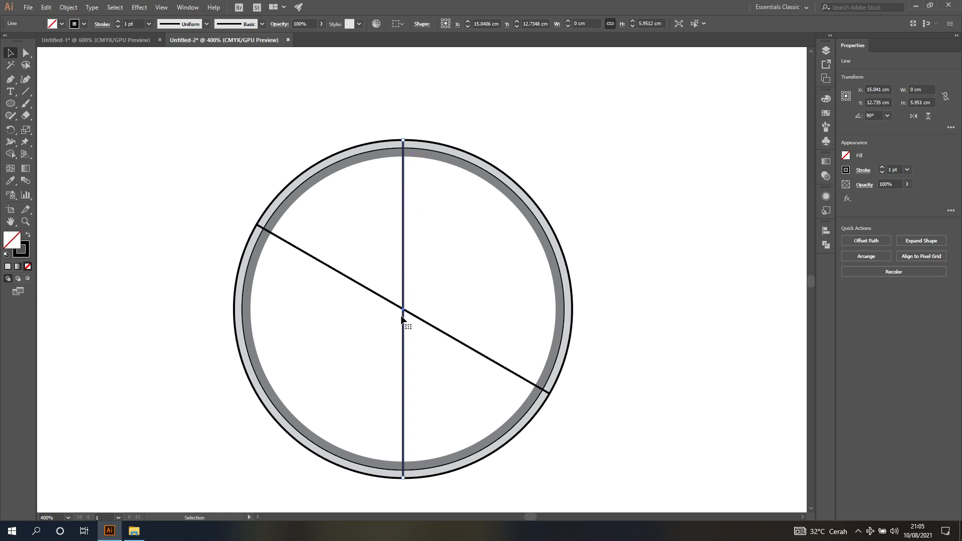
left_click(10, 130)
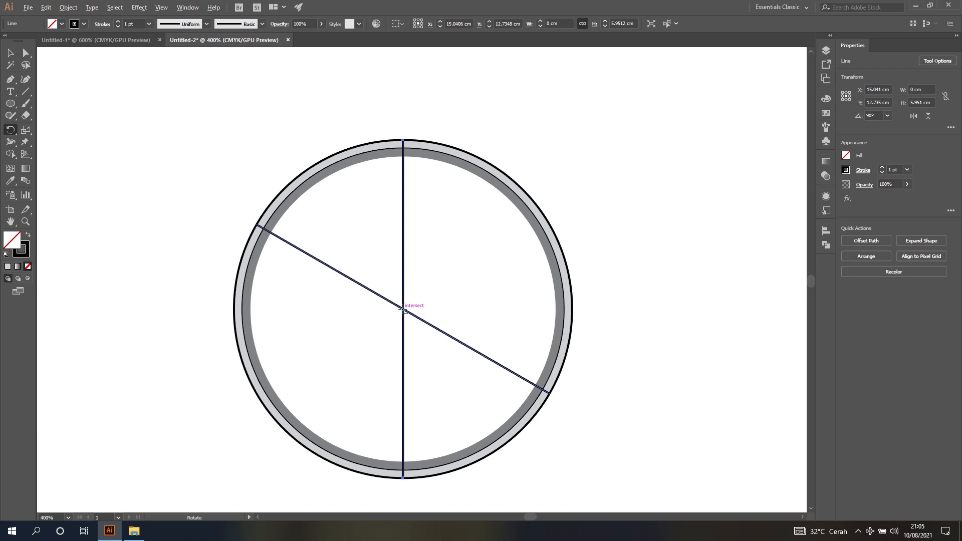
left_click(403, 309)
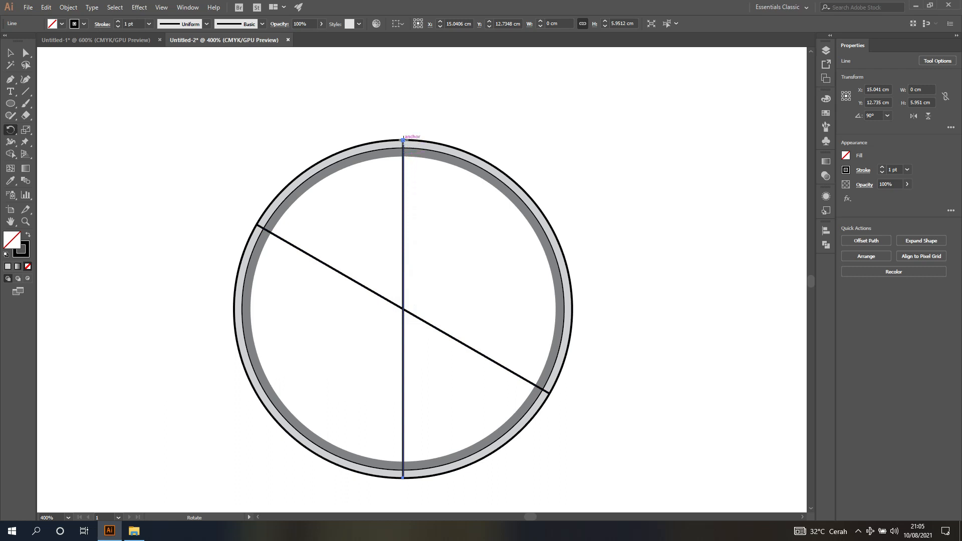
left_click(403, 140, "alt")
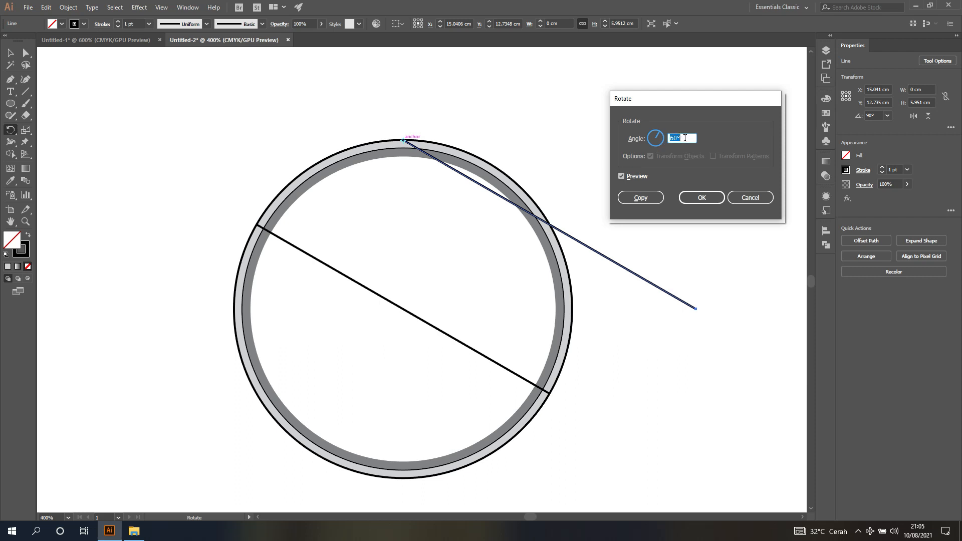
type("-10")
left_click(637, 177)
left_click(638, 177)
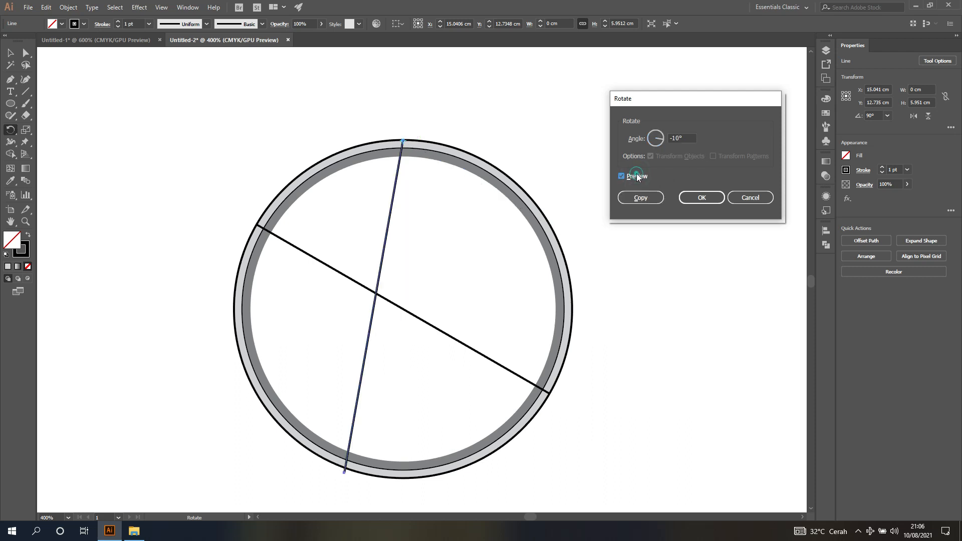
left_click(637, 177)
left_click(637, 177)
left_click(642, 198)
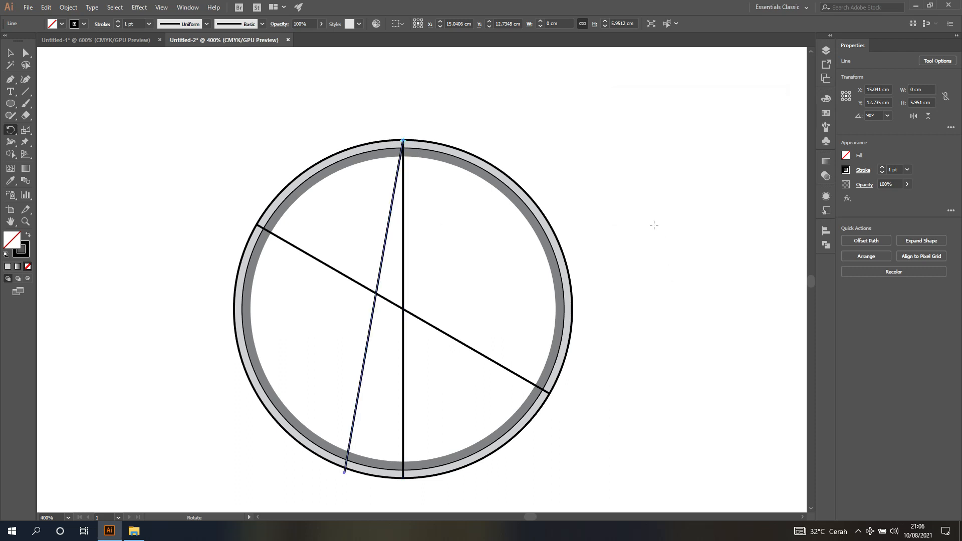
key("v")
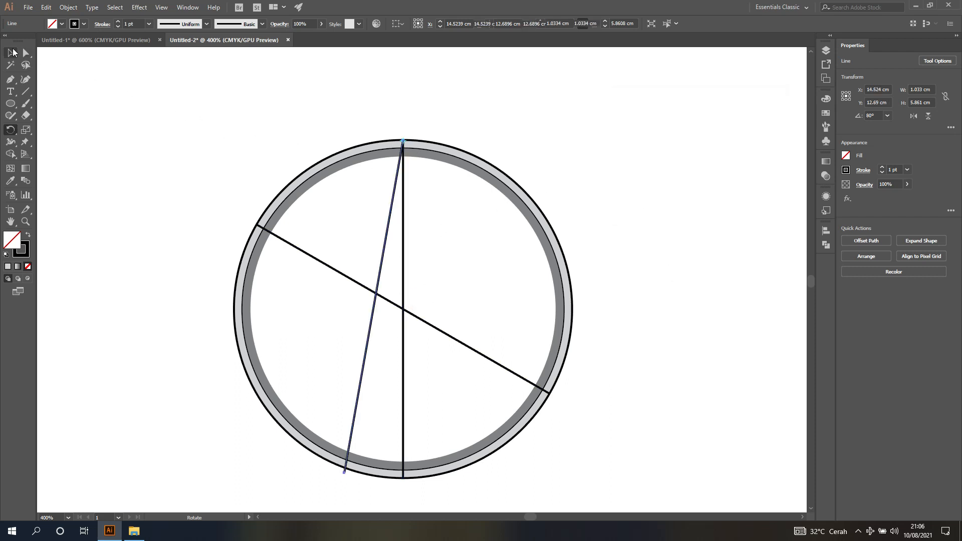
left_click(127, 95)
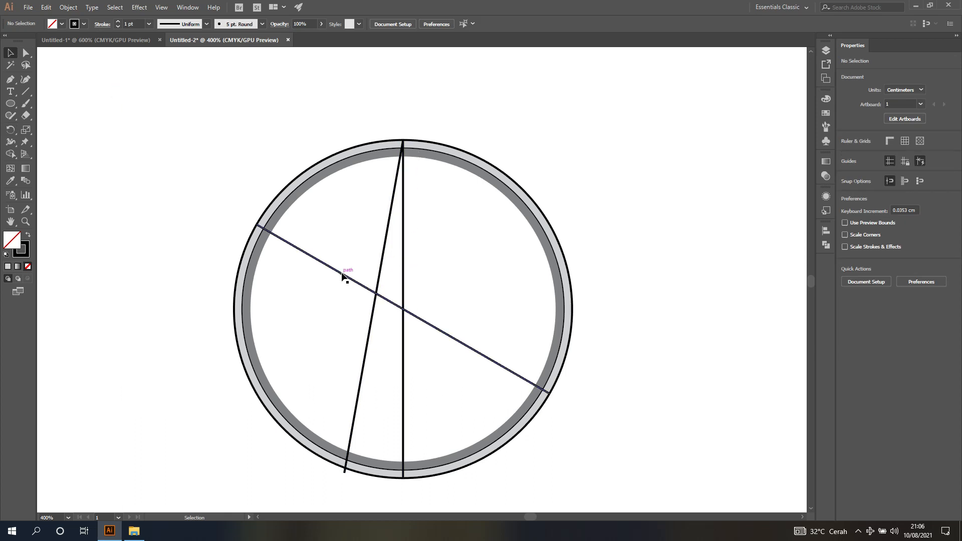
- Select the three lines and use Shape Builder with a light grey fill to form the narrow area they enclose above the centre
left_click_drag(326, 230, 469, 391)
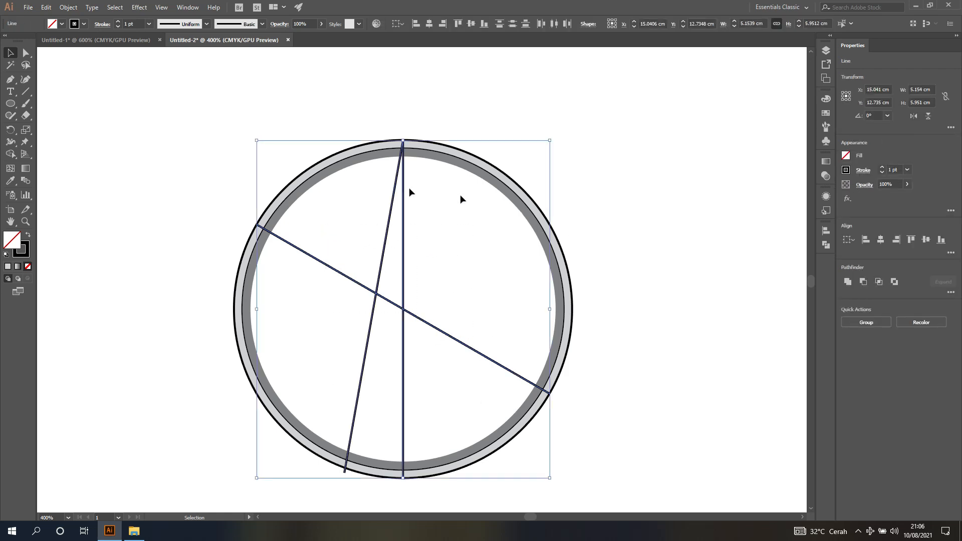
left_click(10, 155)
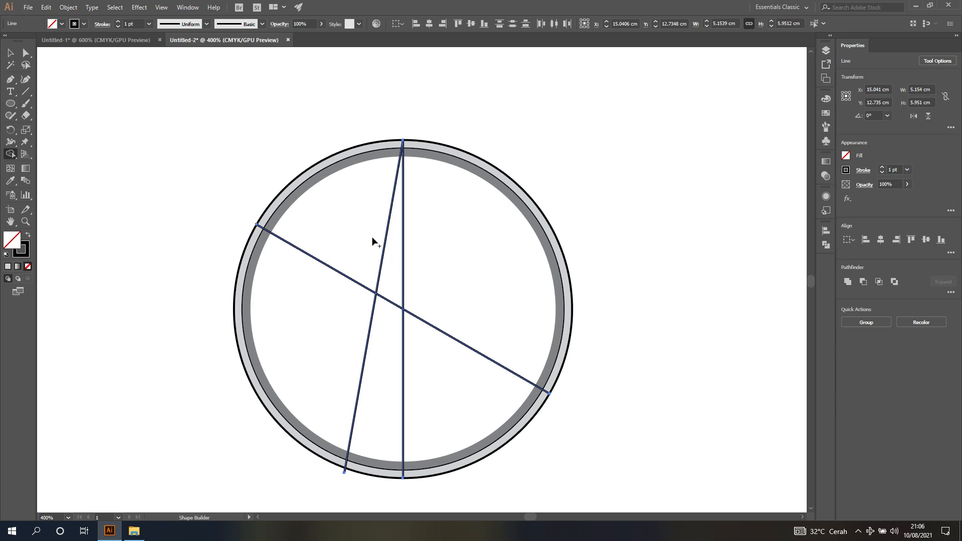
left_click(62, 24)
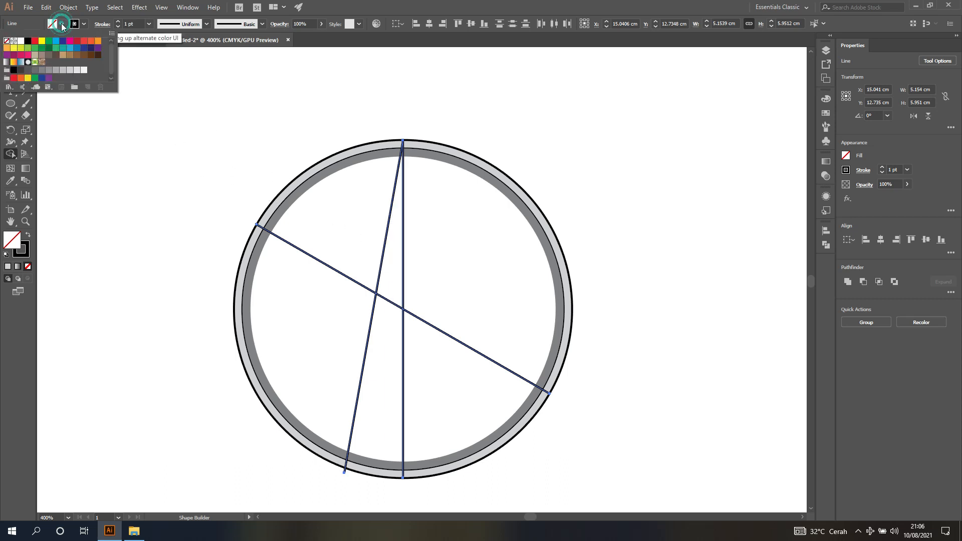
left_click(69, 71)
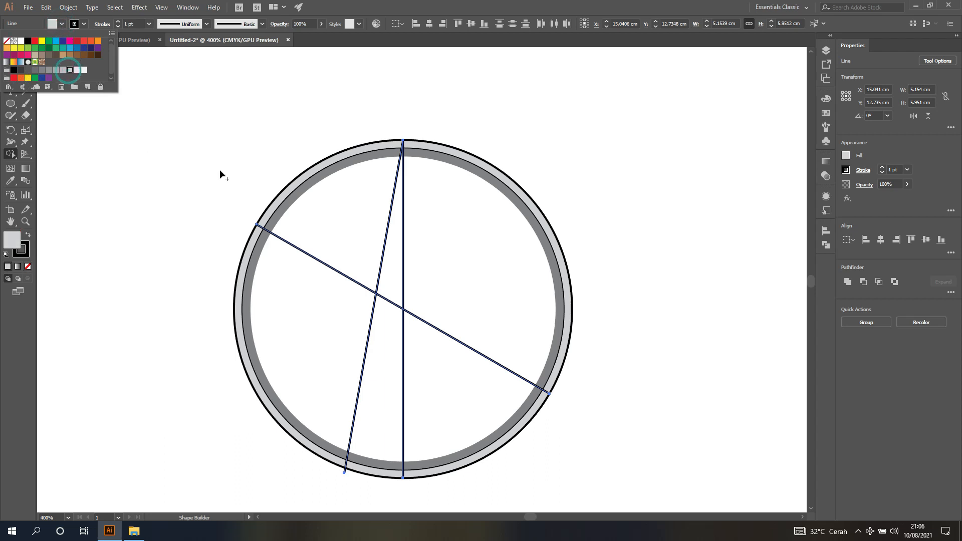
left_click(264, 158)
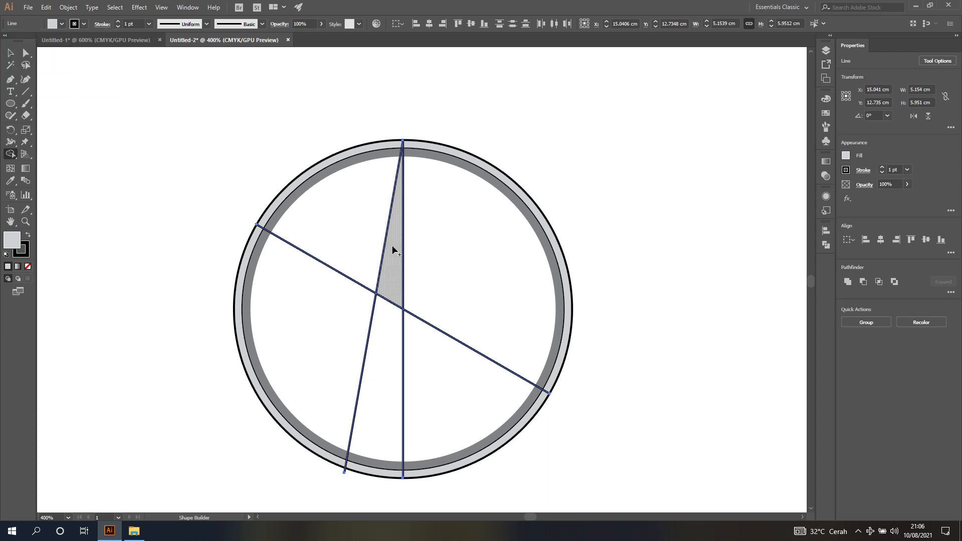
left_click(392, 249)
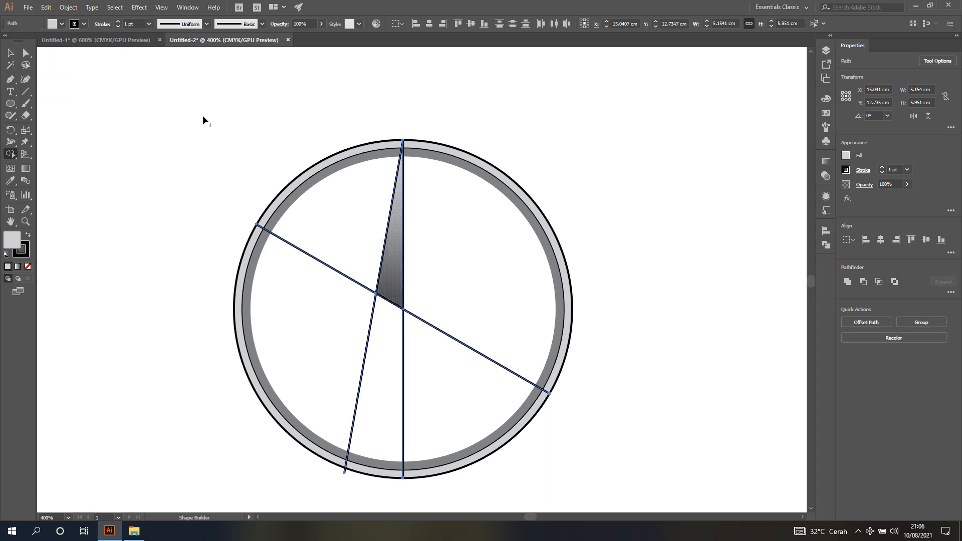
left_click(12, 57)
left_click(157, 119)
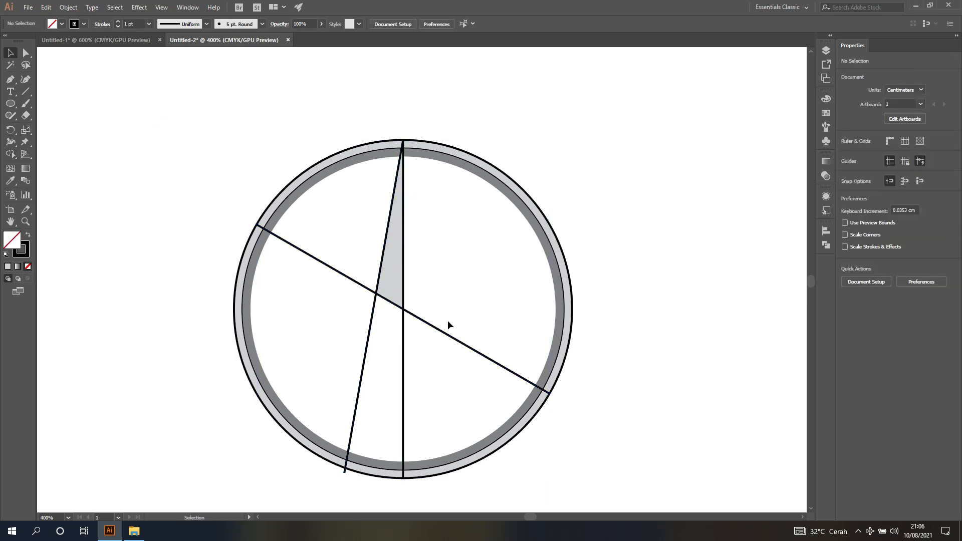
- Delete the leftover line segments around the light grey shape
left_click_drag(314, 233, 430, 394)
key("Delete")
key("Delete")
left_click_drag(468, 305, 445, 389)
key("Delete")
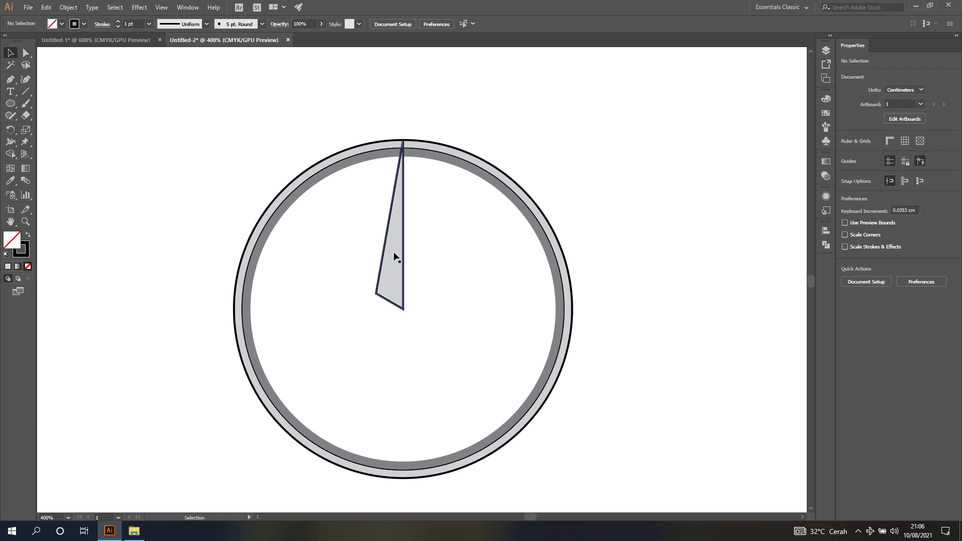
- Create a mirrored copy of the light grey shape with Reflect, using a vertical axis along its straight inner edge
scroll(398, 258, "up", 1)
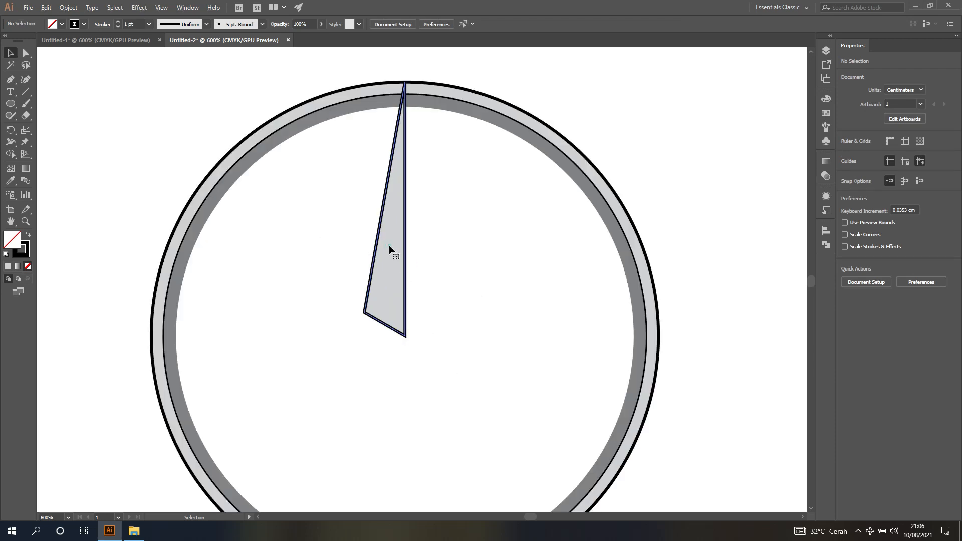
left_click(388, 248)
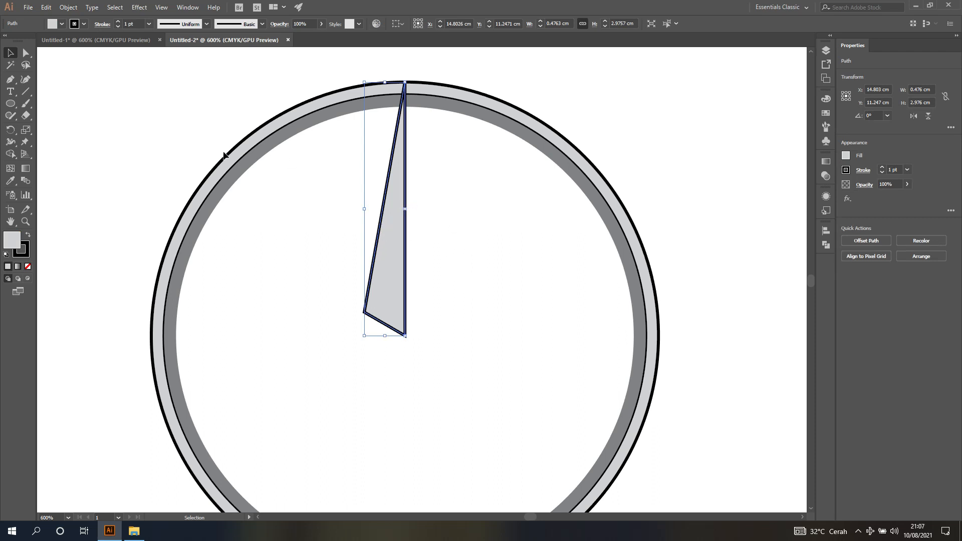
left_click(12, 132)
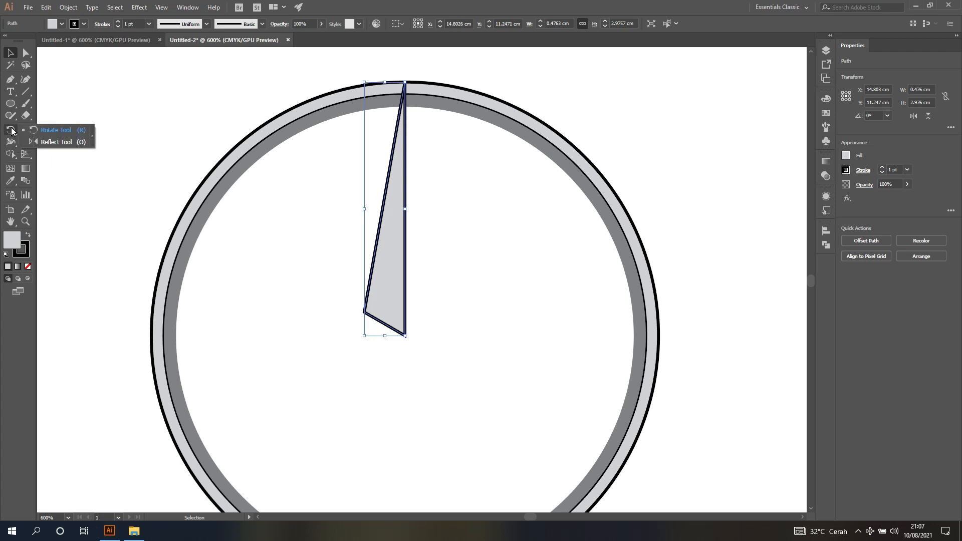
left_click(58, 142)
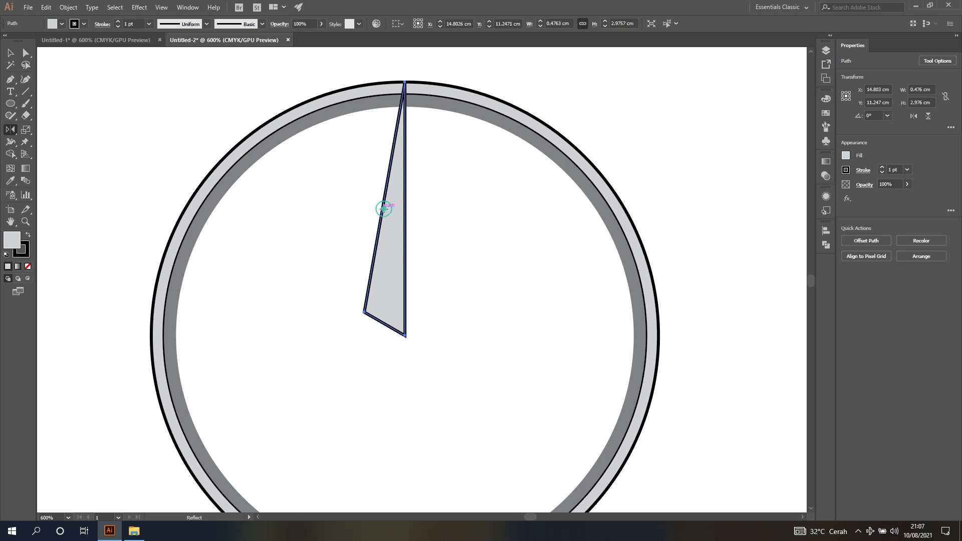
left_click_drag(384, 210, 404, 210)
left_click(405, 209, "alt")
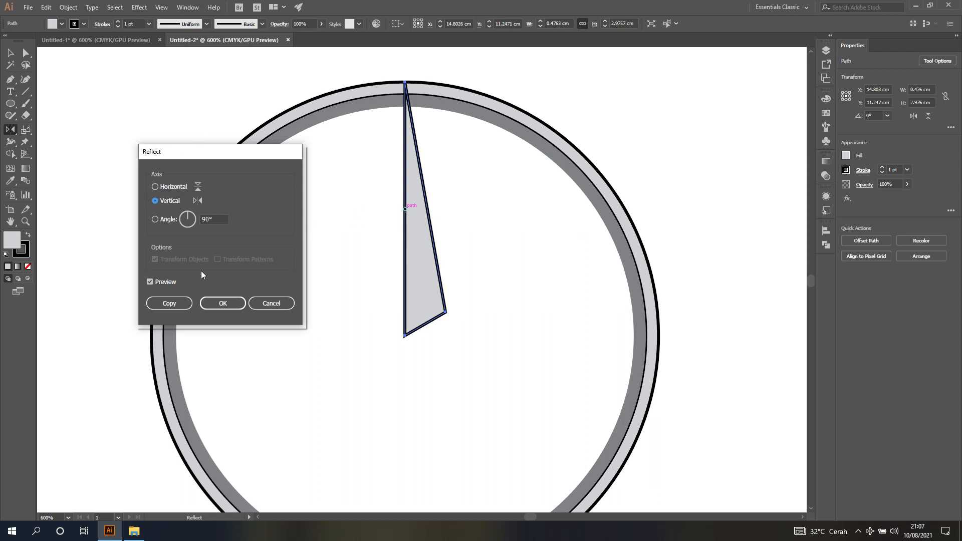
left_click(169, 304)
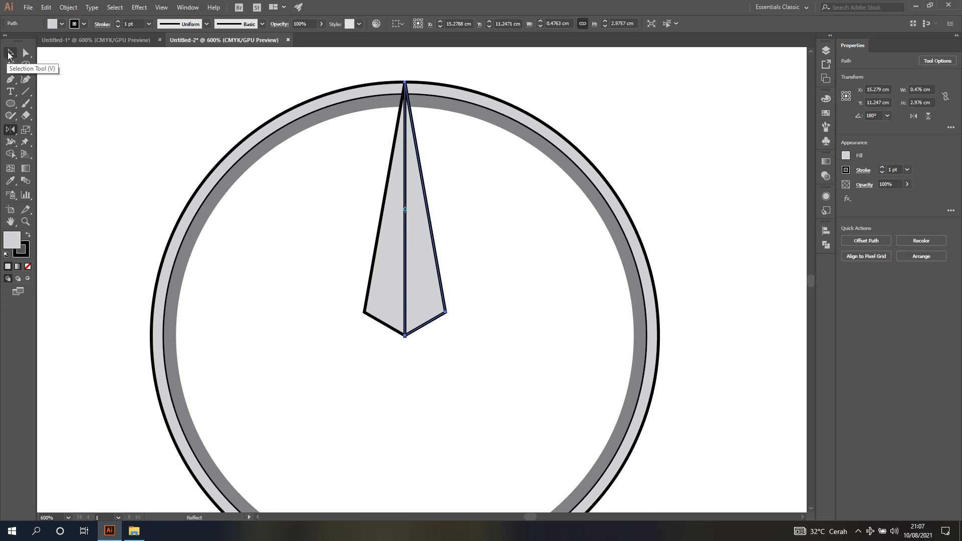
left_click(9, 55)
left_click(143, 98)
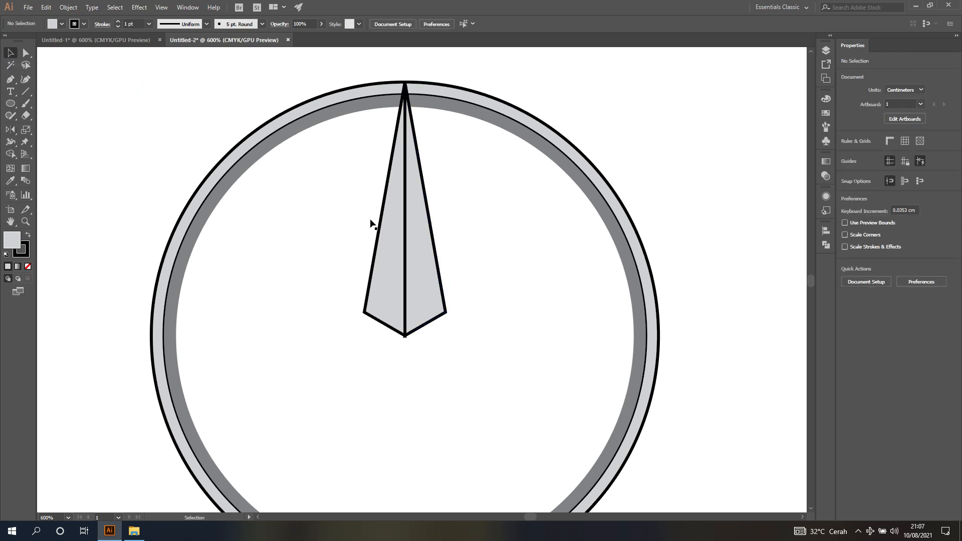
- Create a copy of both halves of the vertical star point rotated 120° about their shared lower tip at the circle's centre
left_click_drag(328, 204, 490, 342)
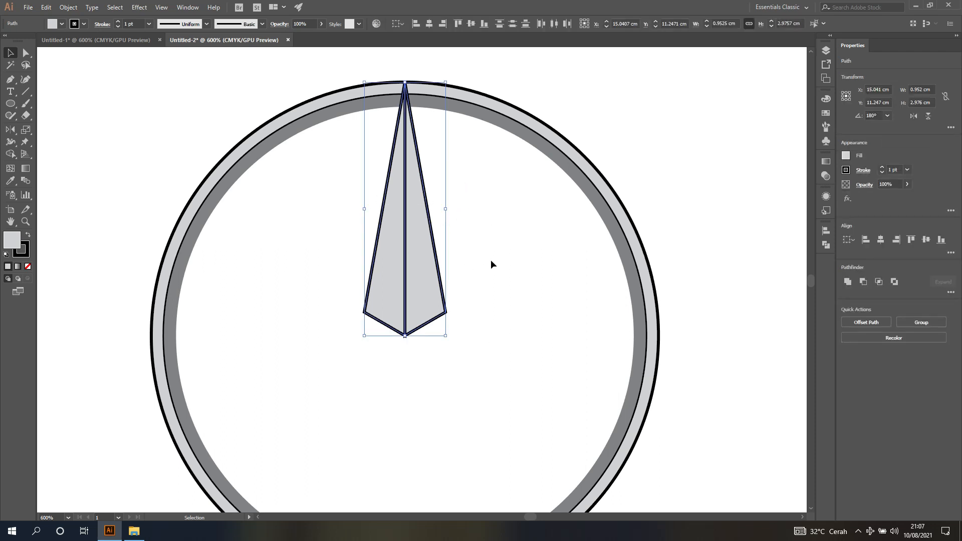
scroll(490, 264, "down", 3)
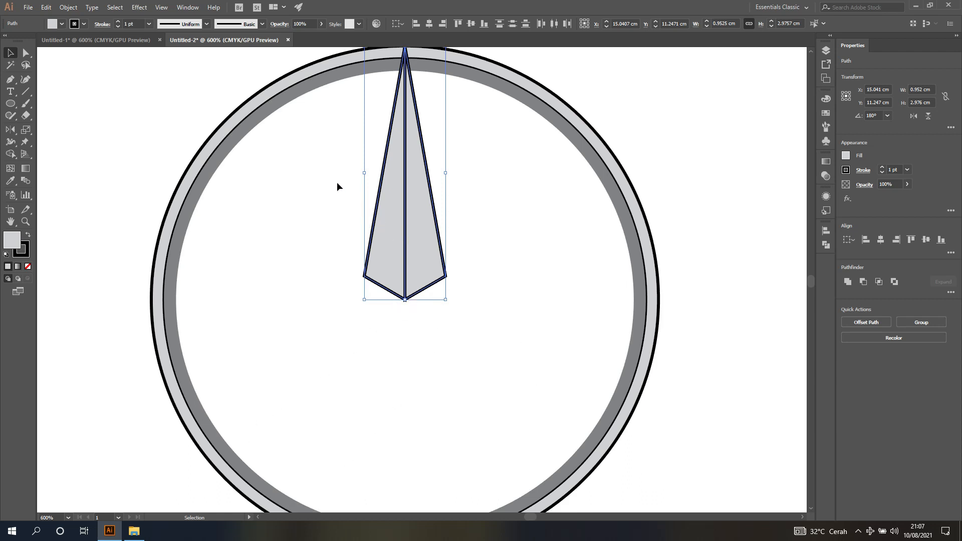
left_click(11, 133)
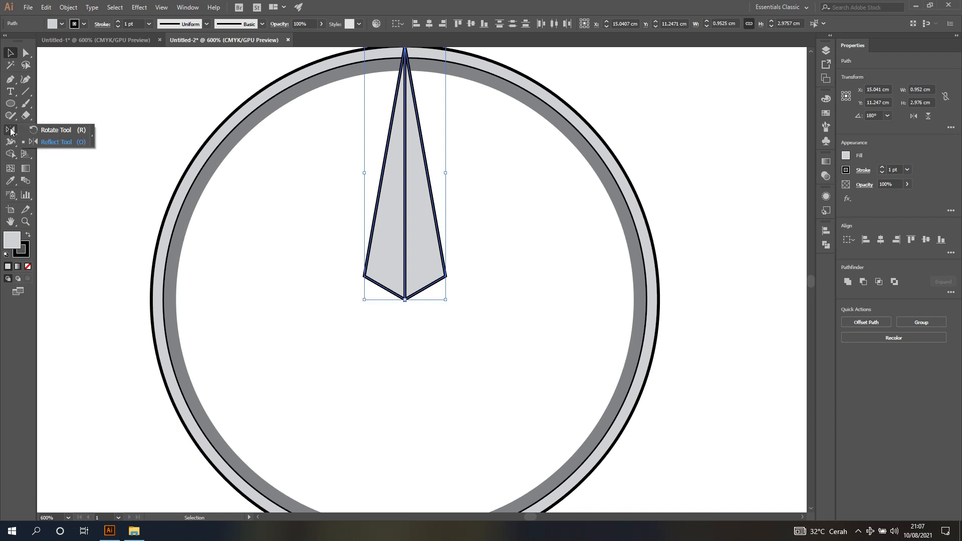
left_click(56, 131)
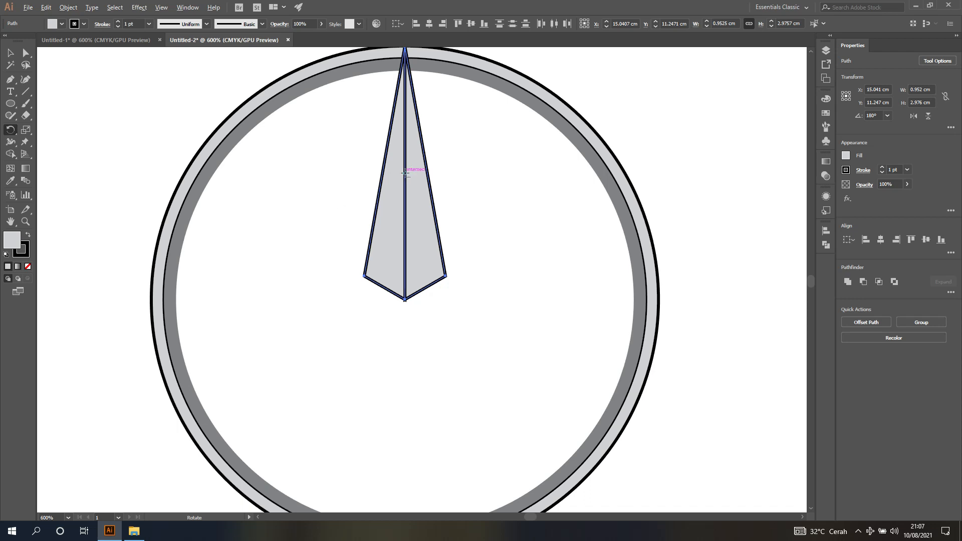
left_click_drag(406, 174, 405, 300)
left_click(405, 299, "alt")
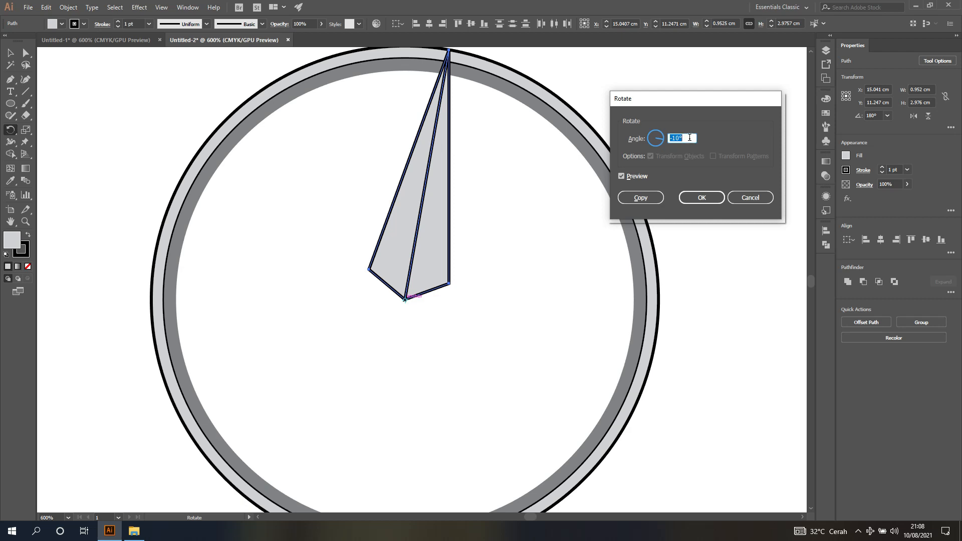
type("120")
left_click(642, 178)
left_click(642, 178)
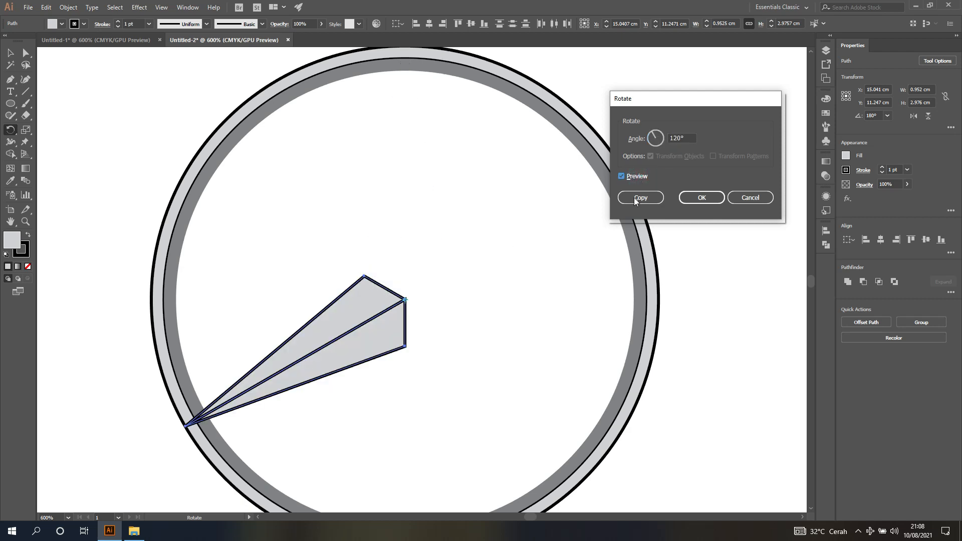
left_click(639, 177)
left_click(638, 176)
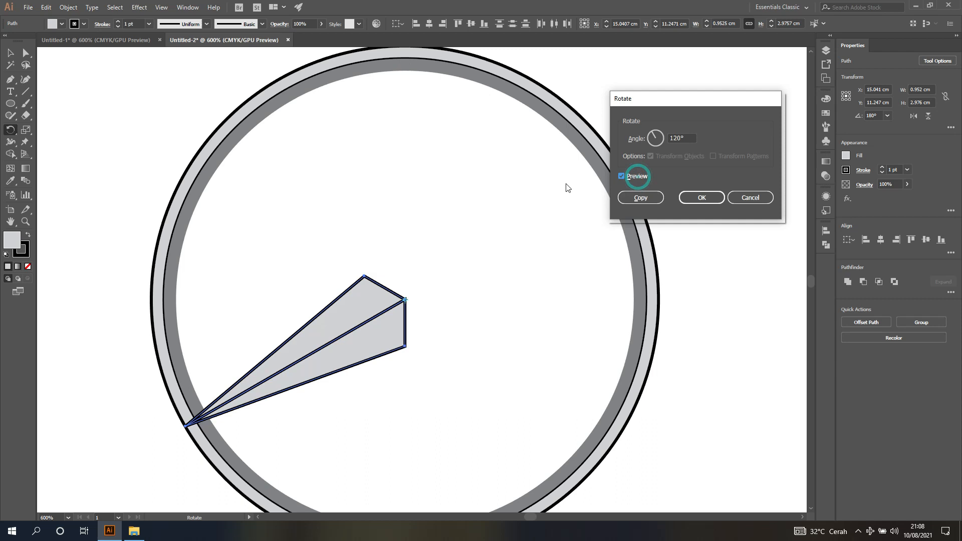
left_click(639, 198)
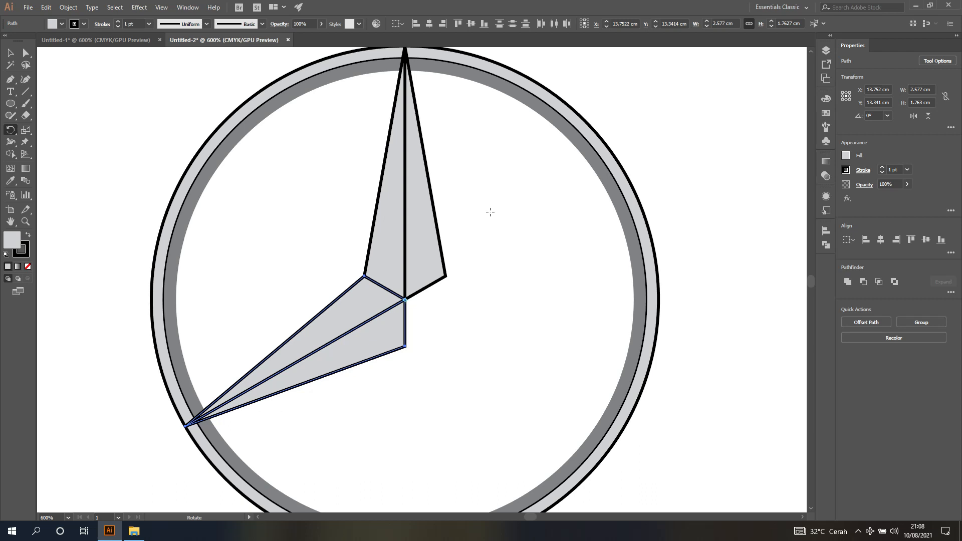
- Repeat the rotated-copy transformation to add the third star point, and deselect the artwork
key("ctrl+d")
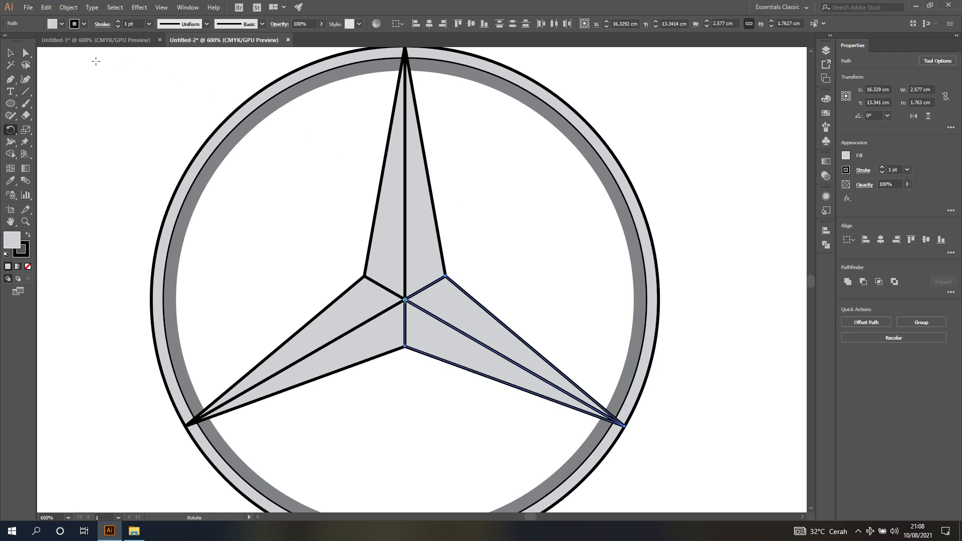
left_click(10, 53)
left_click(84, 79)
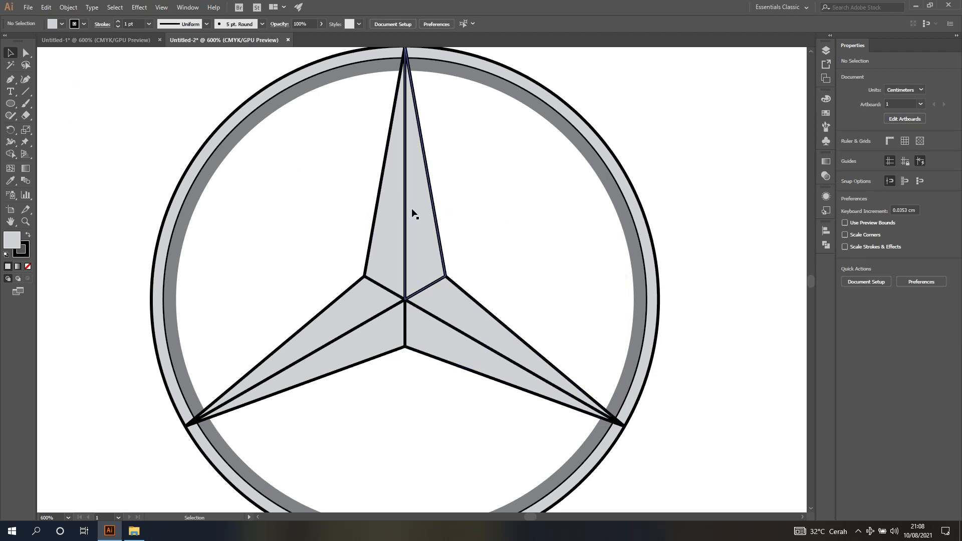
- Fill the right half of the upper star point with the K=60 medium grey swatch
left_click(418, 224)
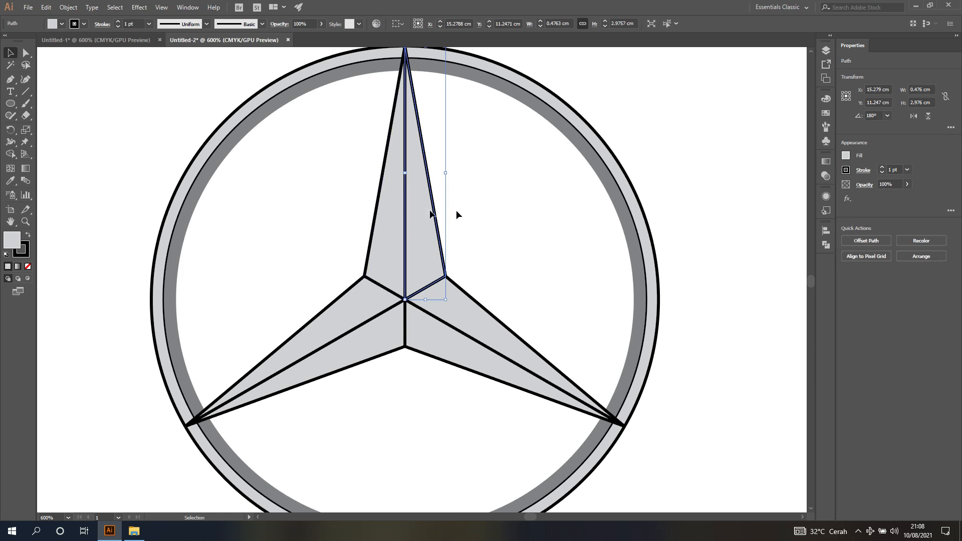
left_click(846, 156)
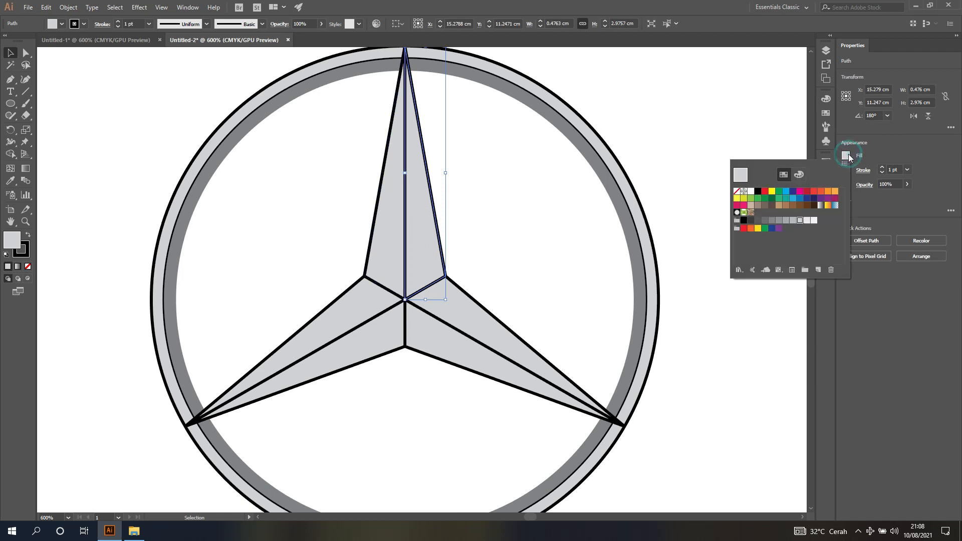
left_click(765, 221)
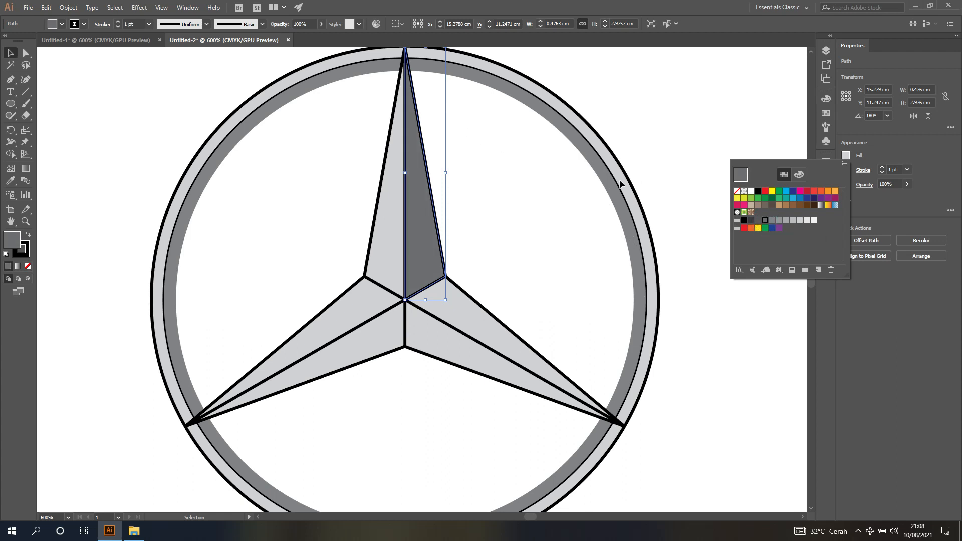
left_click(772, 220)
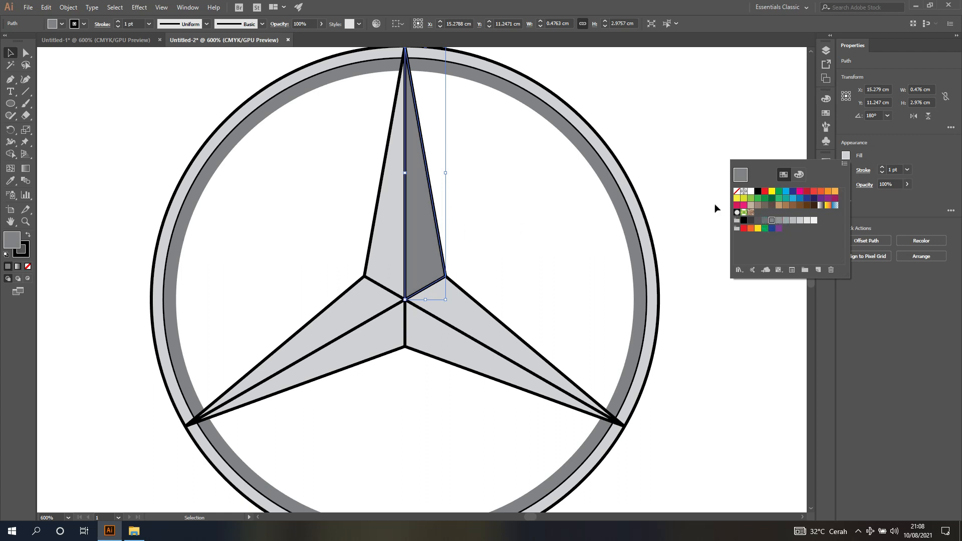
- Fill the lower halves of the two lower star points with the same K=60 medium grey
left_click(368, 343)
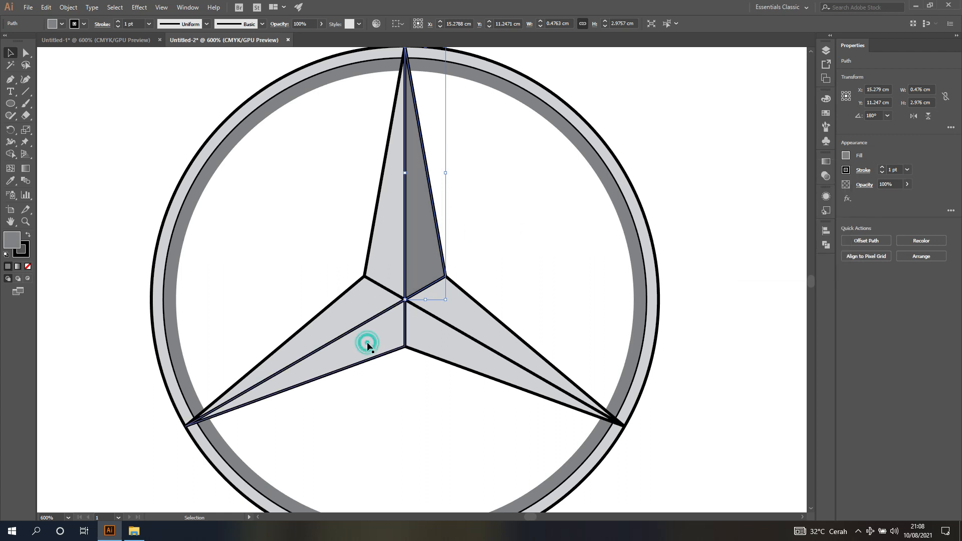
left_click(436, 348, "shift")
left_click(387, 346)
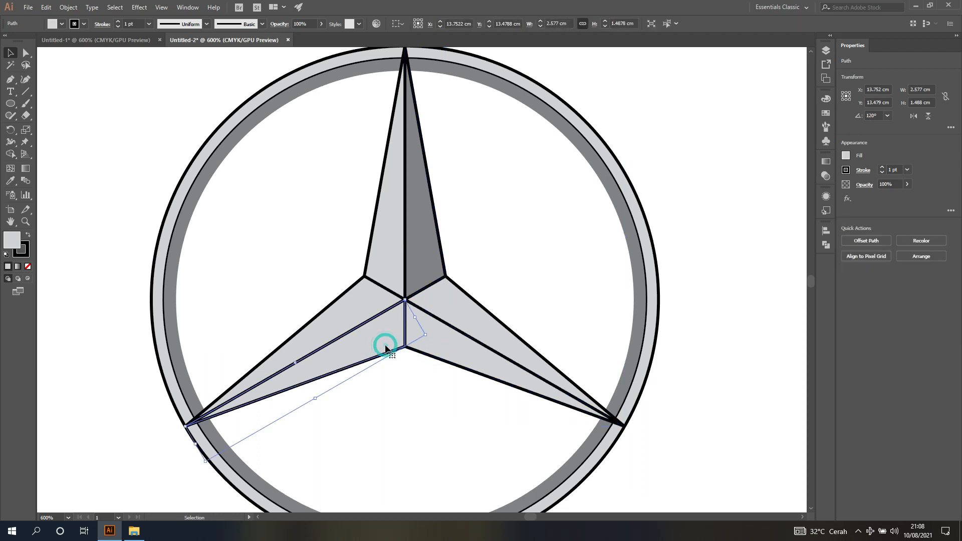
left_click(440, 350, "shift")
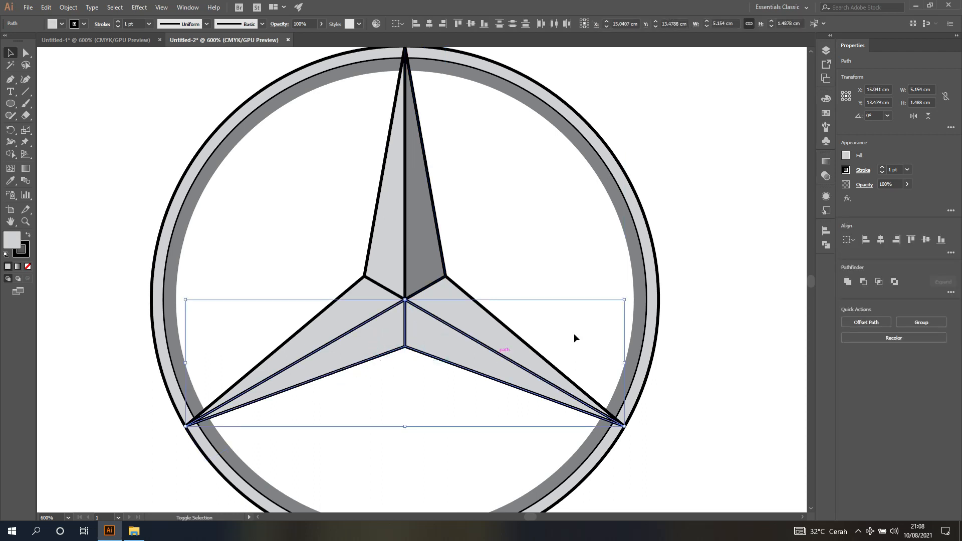
left_click(845, 155)
left_click(773, 221)
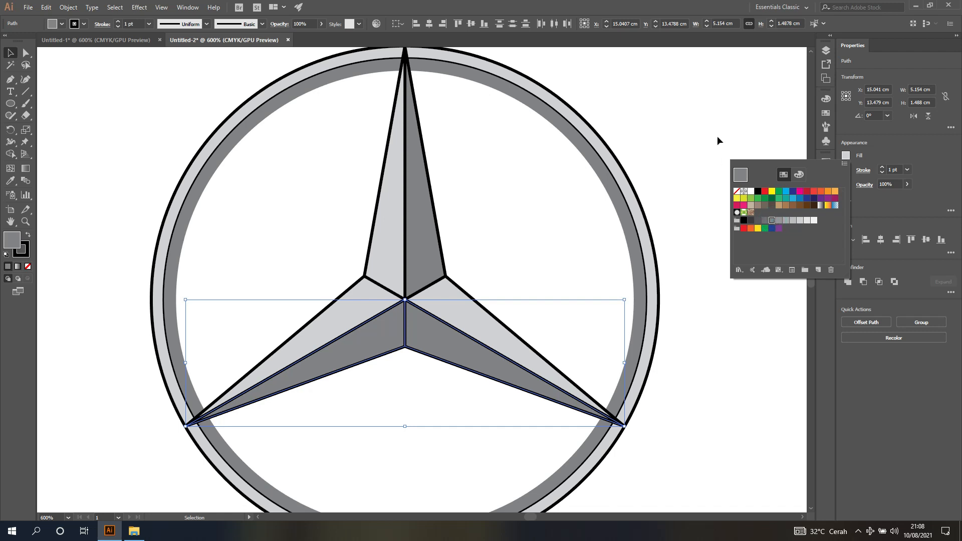
left_click(702, 116)
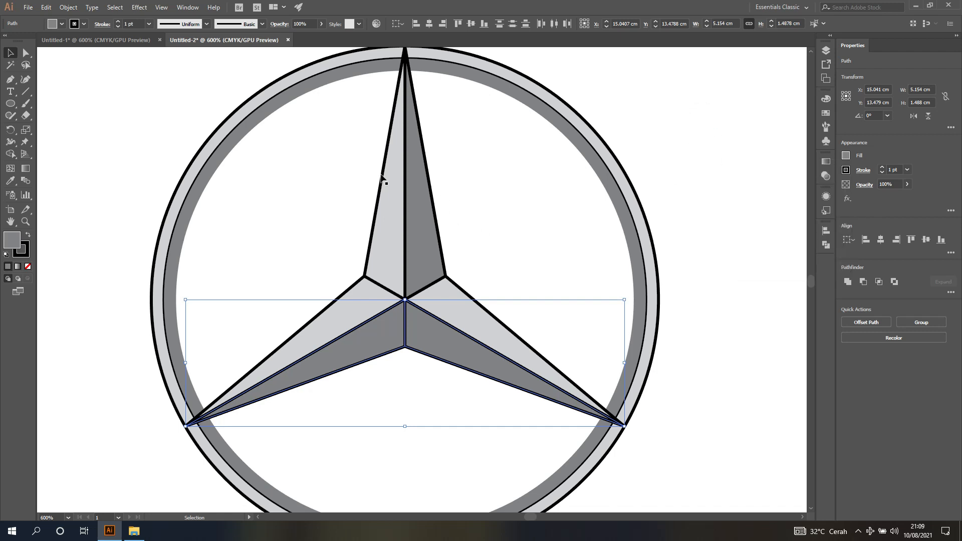
left_click(132, 122)
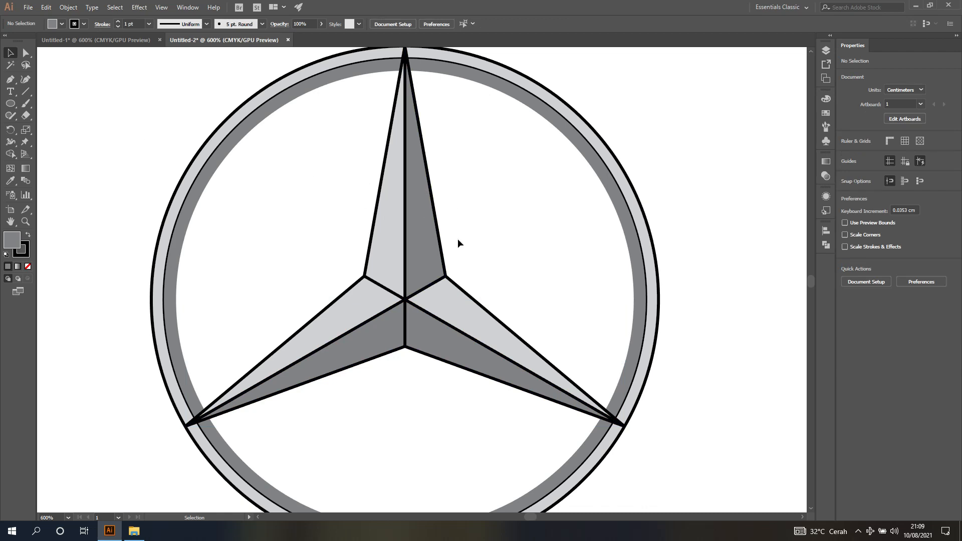
- Try a K=70 grey stroke colour on all the star pieces
left_click_drag(299, 192, 519, 439)
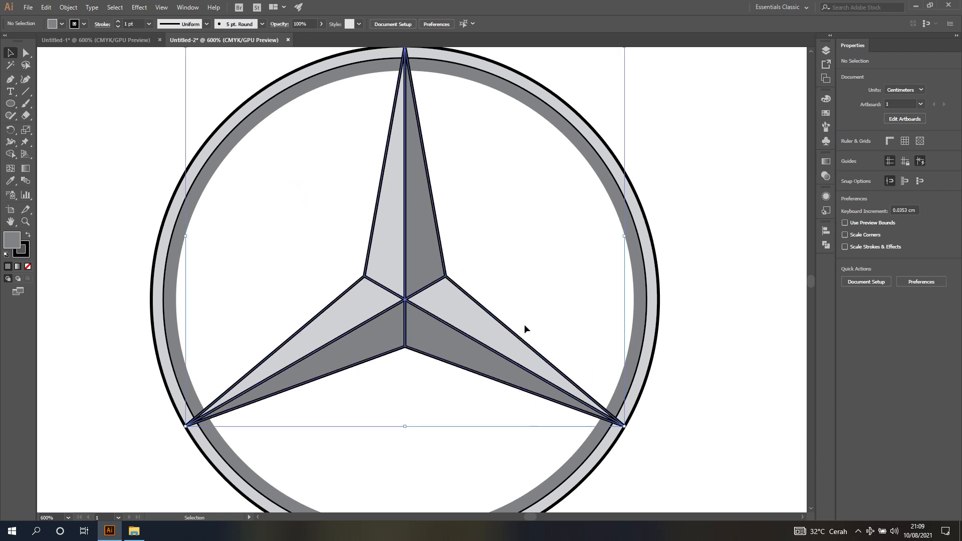
left_click(846, 170)
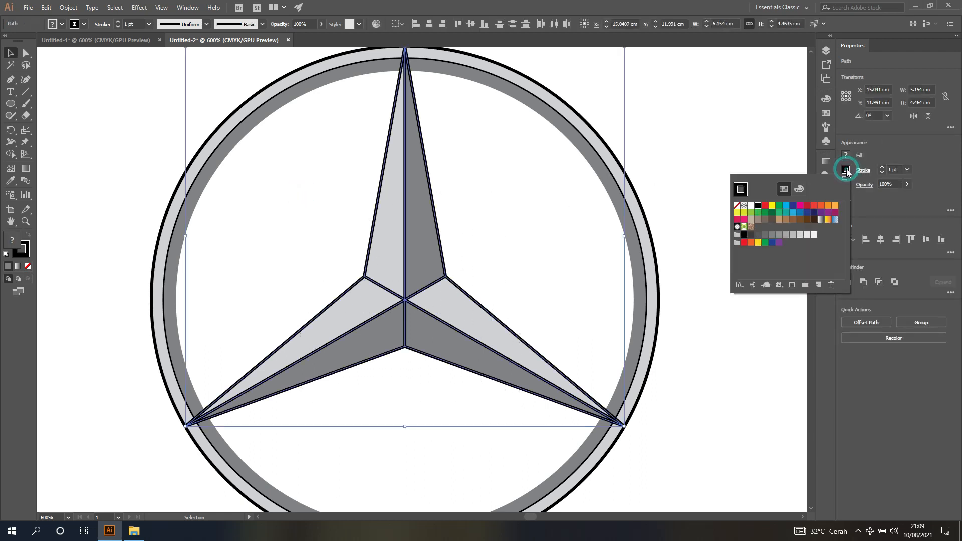
left_click(765, 235)
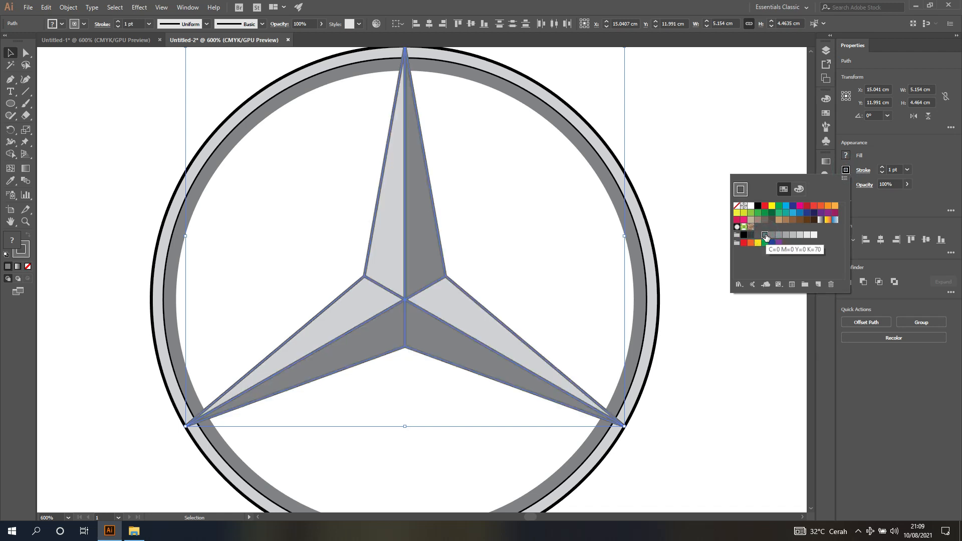
left_click(716, 140)
left_click(716, 139)
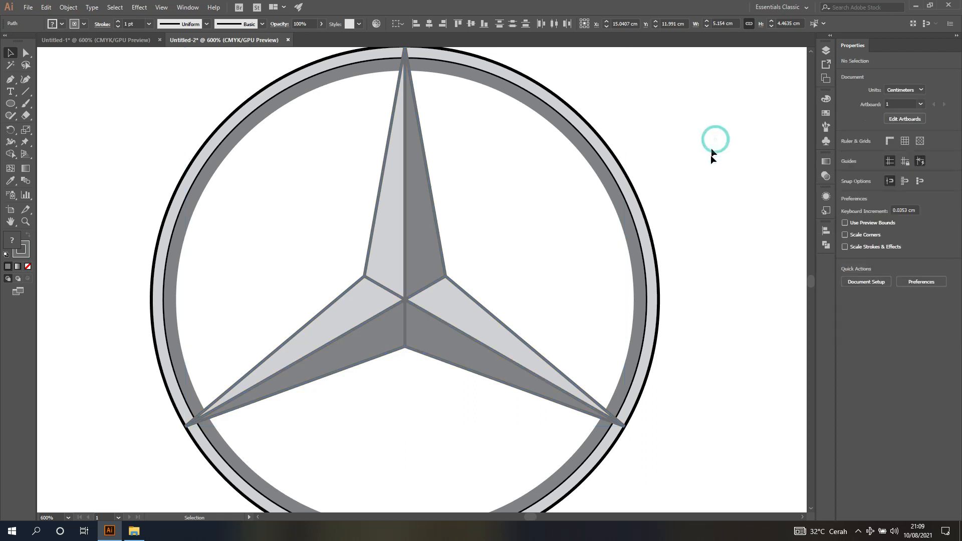
- Try a stroke one grey swatch darker than K=70 on all the star pieces
left_click_drag(316, 198, 500, 407)
left_click(846, 170)
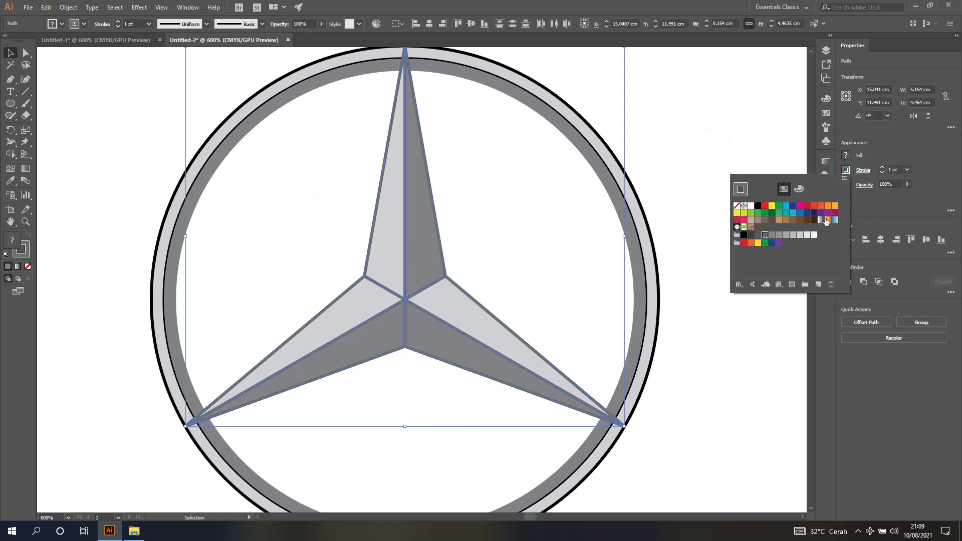
left_click(758, 235)
left_click(704, 209)
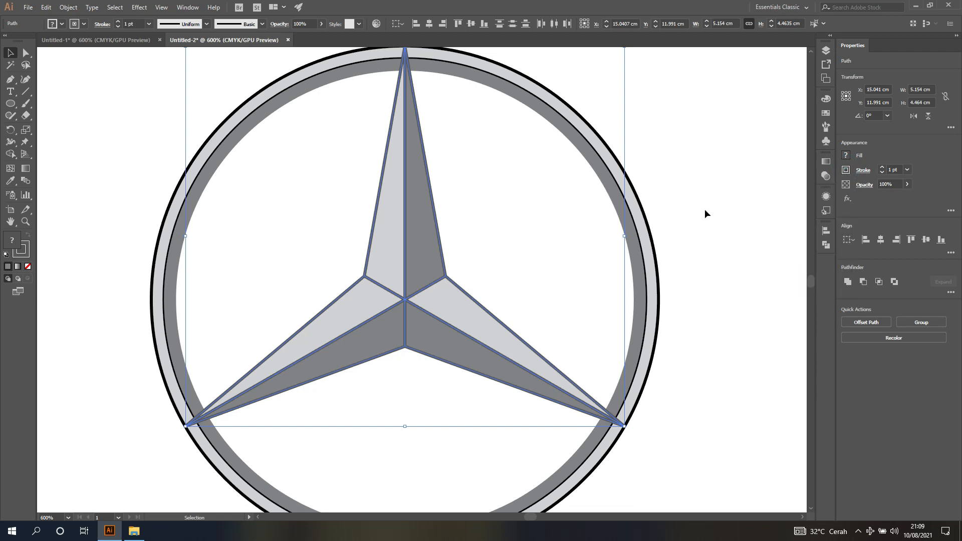
left_click(704, 208)
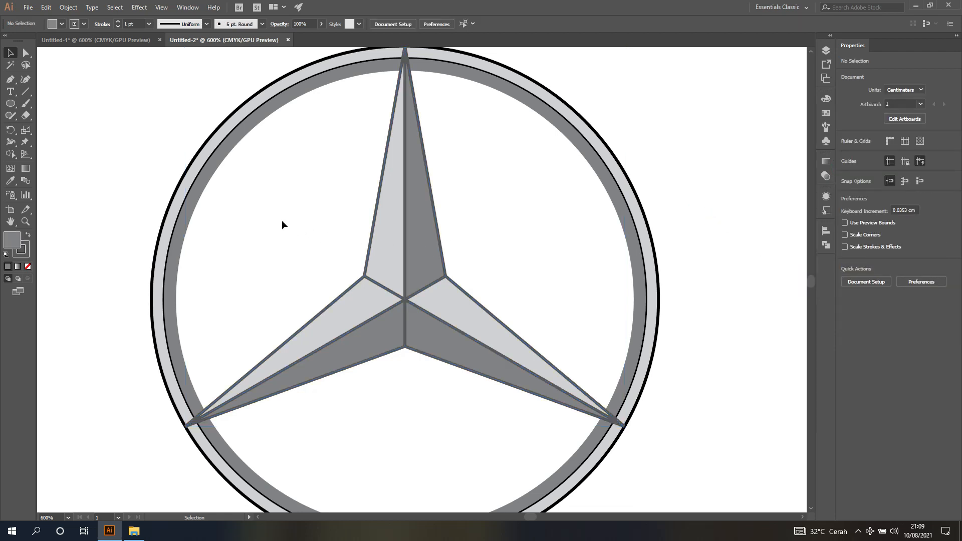
- Set the stroke colour of all the star pieces to the K=60 grey swatch
left_click_drag(282, 220, 517, 424)
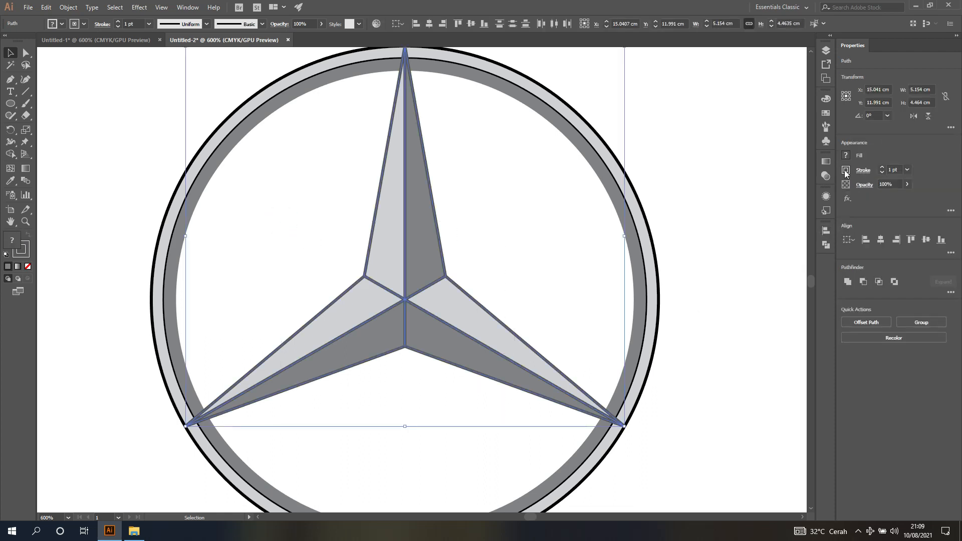
left_click(845, 171)
left_click(772, 235)
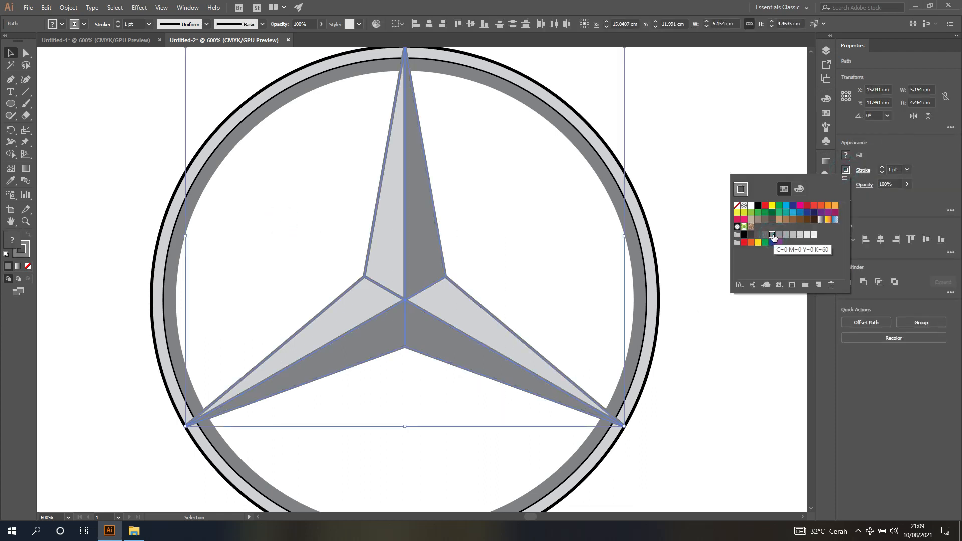
key("Escape")
left_click(700, 189)
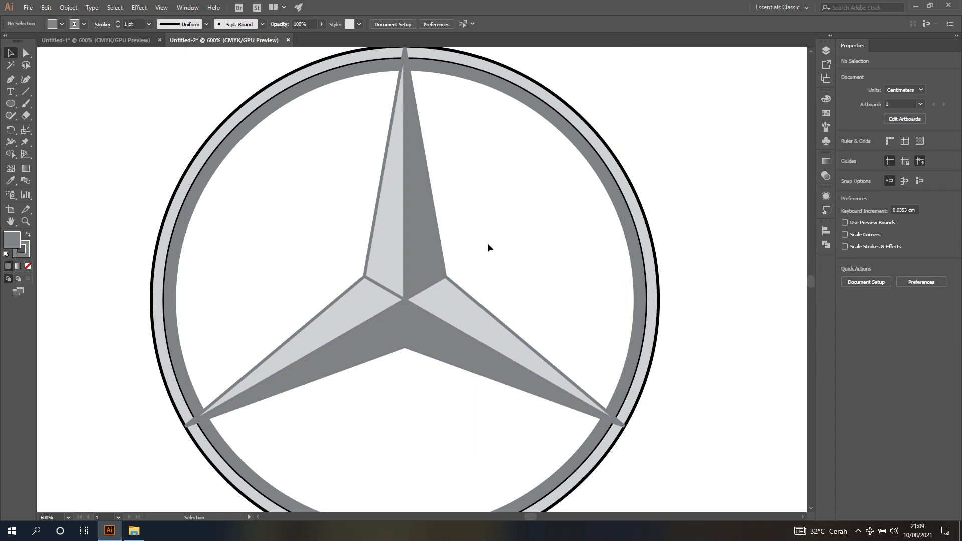
- Group all the pieces of the three-pointed star into one object
scroll(488, 245, "down", 1)
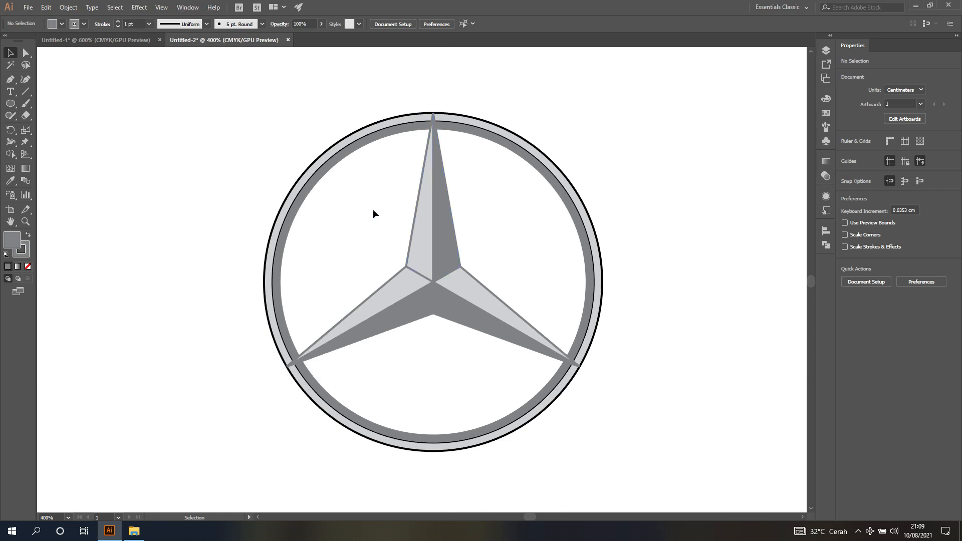
left_click_drag(366, 203, 504, 375)
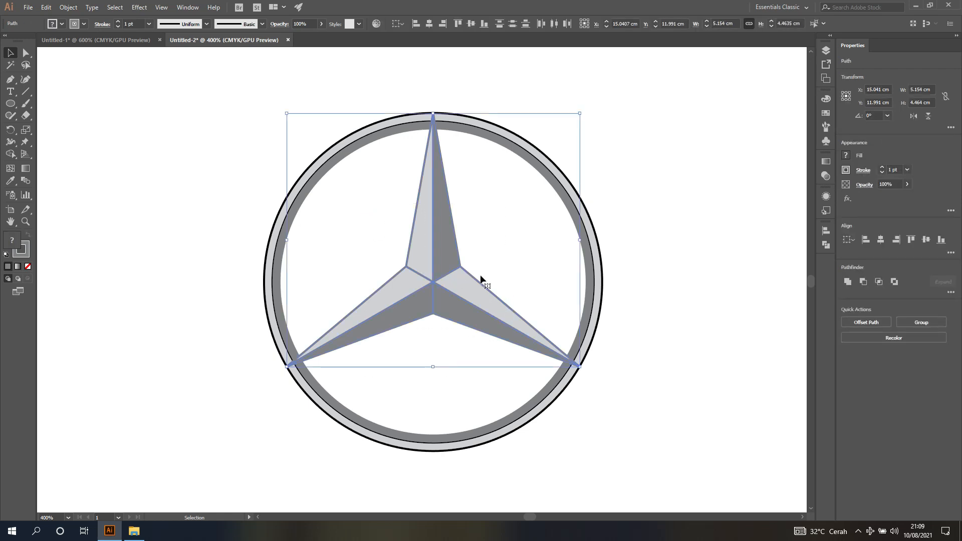
left_click(931, 323)
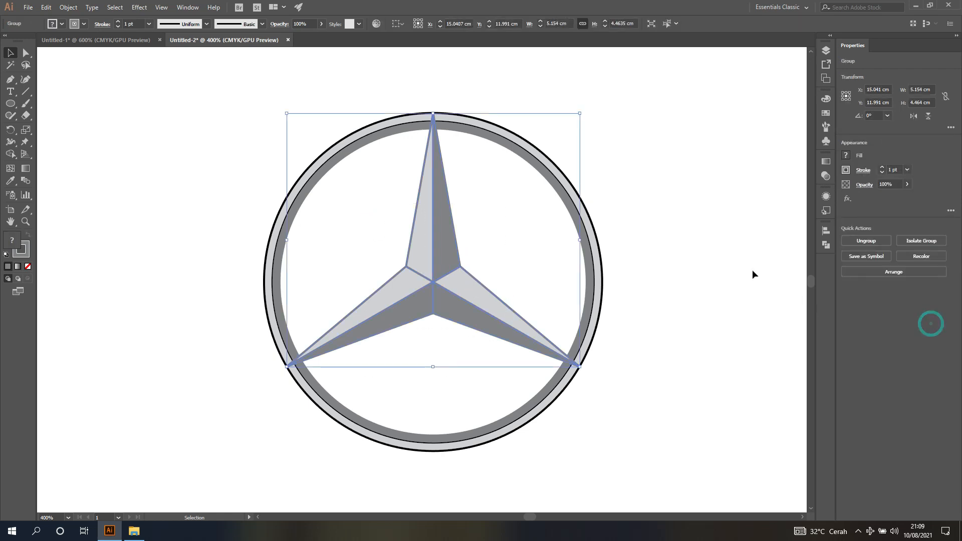
left_click(684, 215)
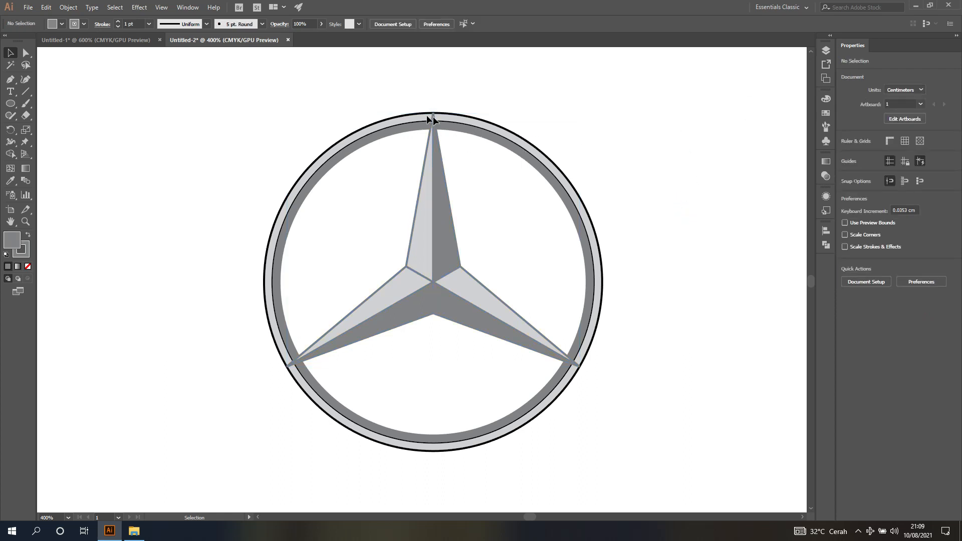
- Unlock the two ring compound paths and move the star group beneath them in the layer stacking order, as in the reference document
left_click(132, 40)
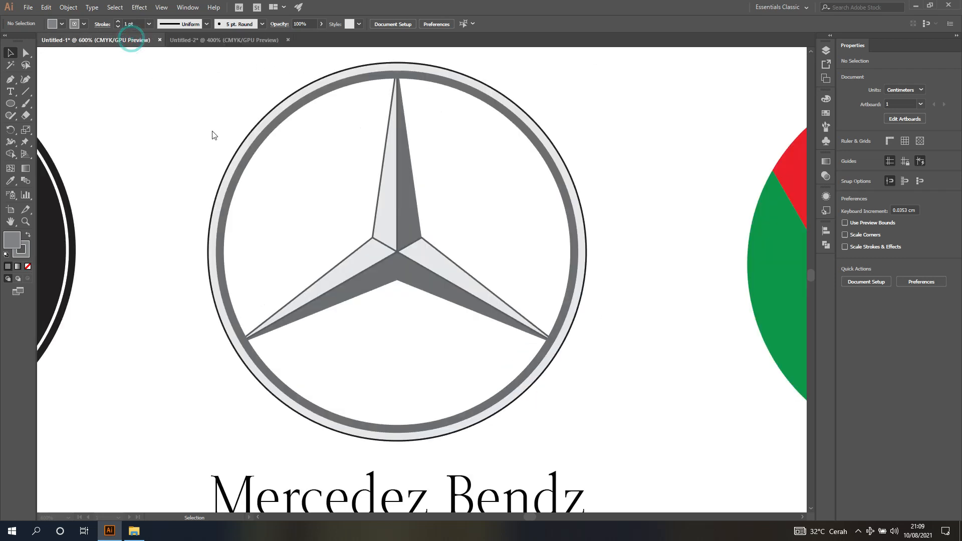
left_click(227, 43)
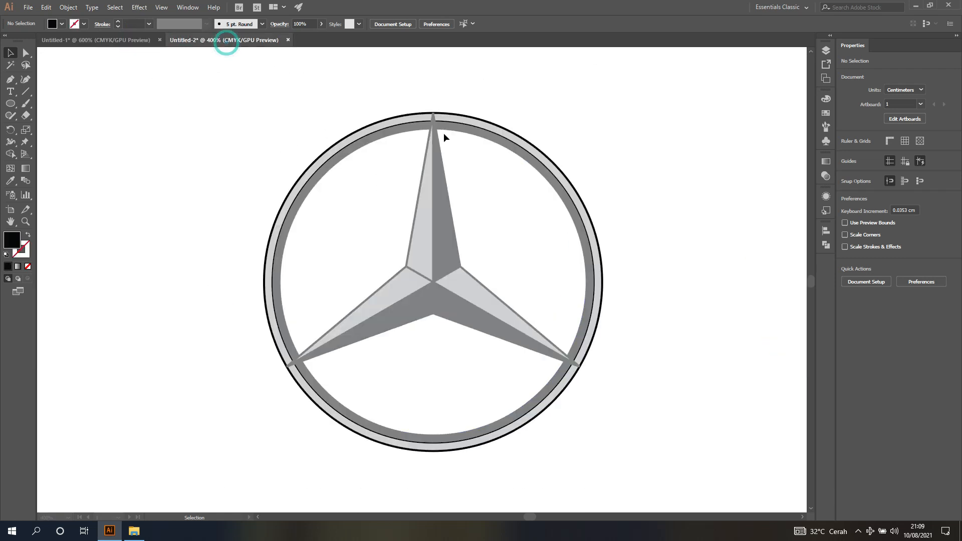
left_click(827, 50)
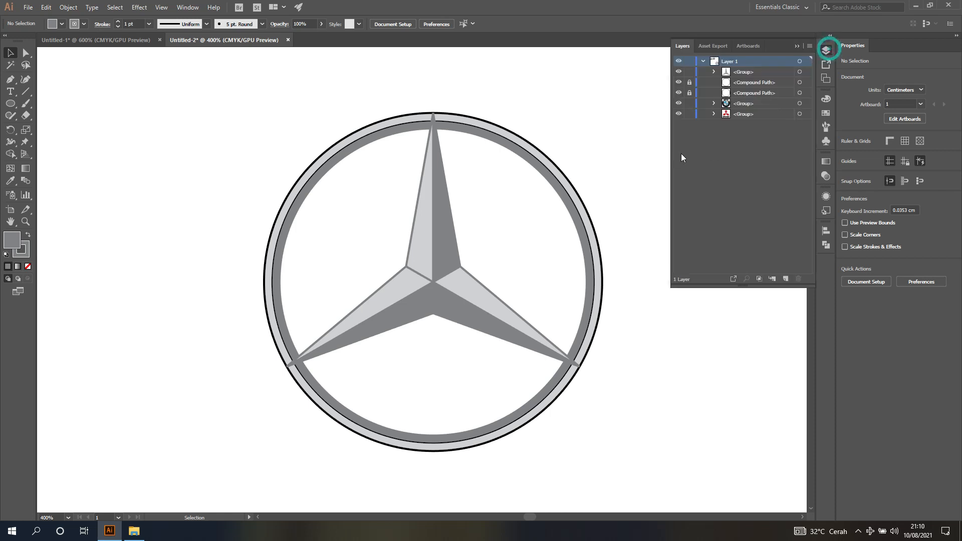
left_click(691, 94)
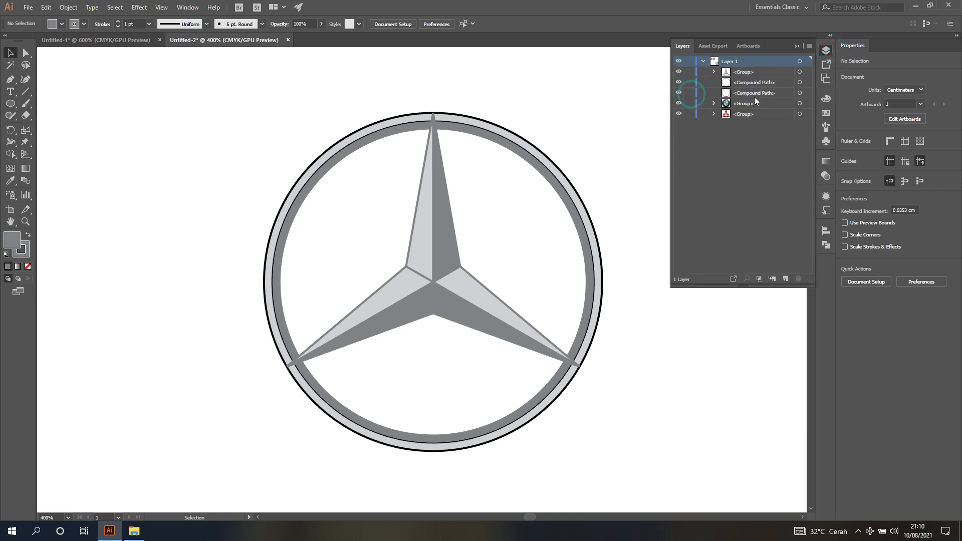
left_click(800, 82)
left_click(800, 92, "shift")
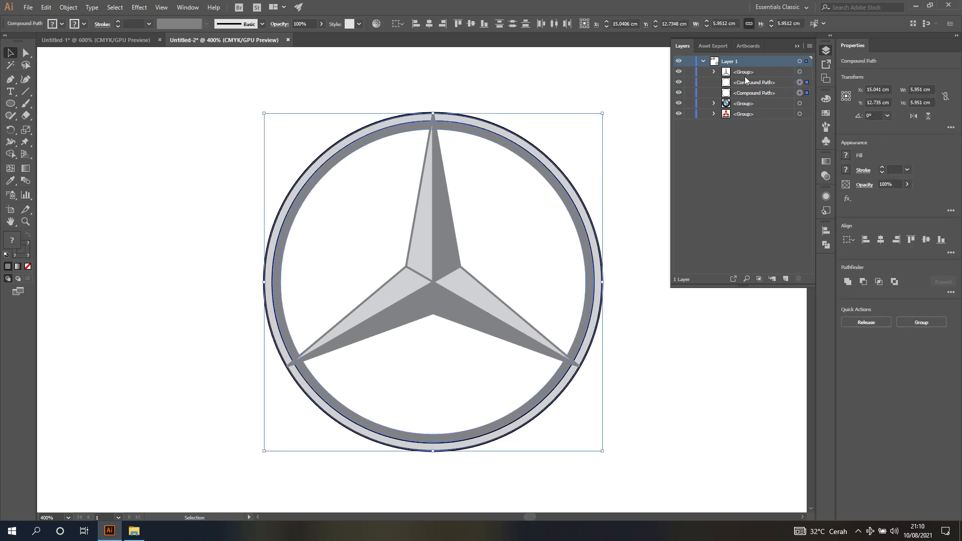
left_click(744, 74)
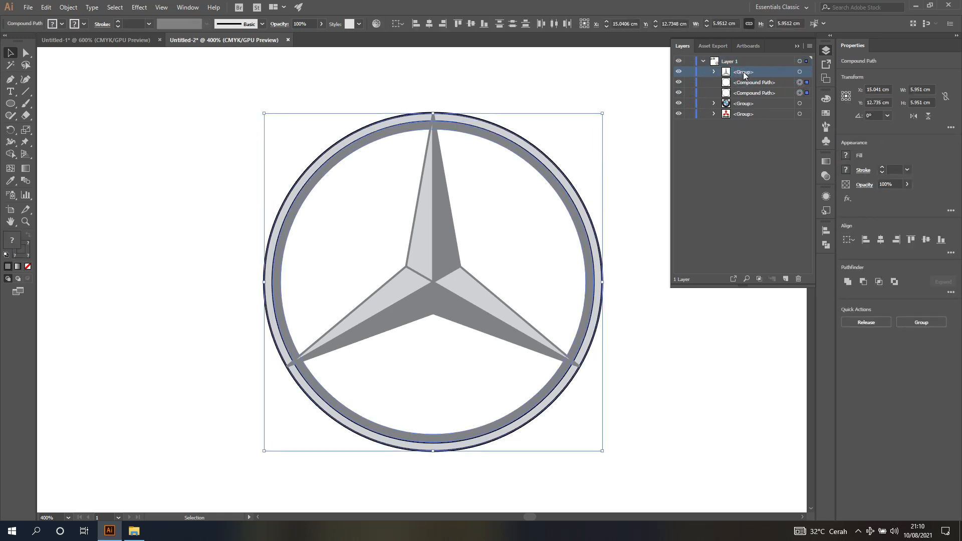
left_click_drag(744, 71, 747, 98)
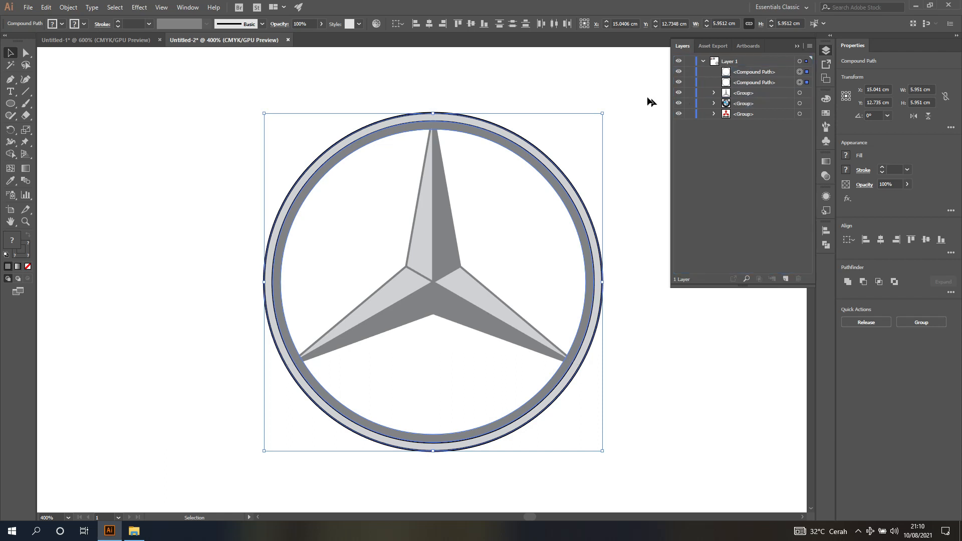
left_click(635, 87)
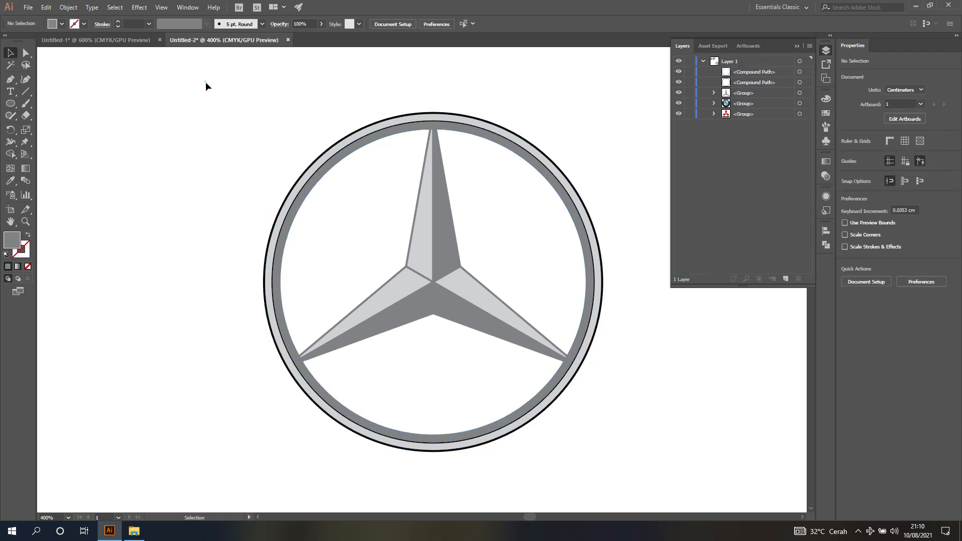
- Check which font the "Mercedez Bendz" wordmark under the emblem uses in the reference document
left_click_drag(206, 83, 625, 457)
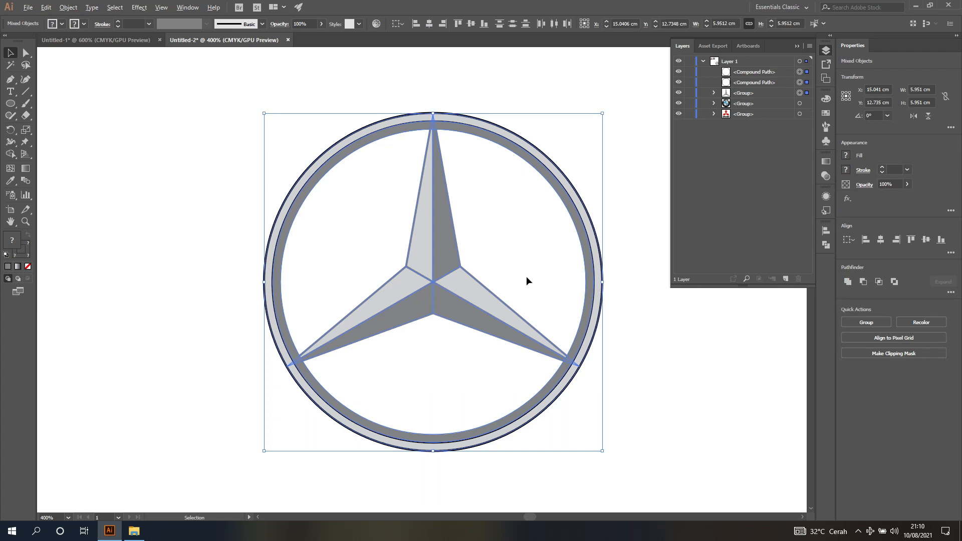
scroll(526, 278, "down", 1)
scroll(526, 281, "down", 1)
scroll(527, 281, "right", 3)
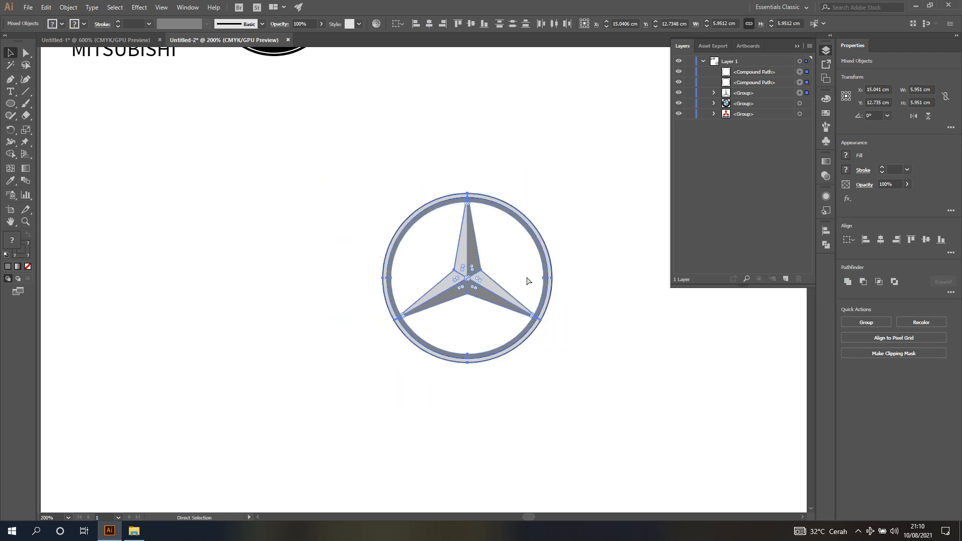
left_click(798, 44)
scroll(708, 199, "down", 2)
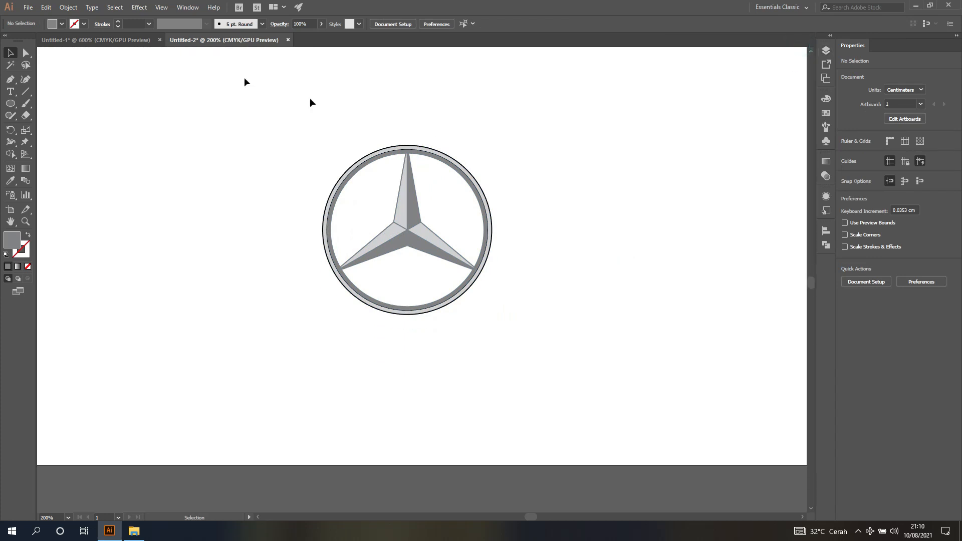
left_click(10, 91)
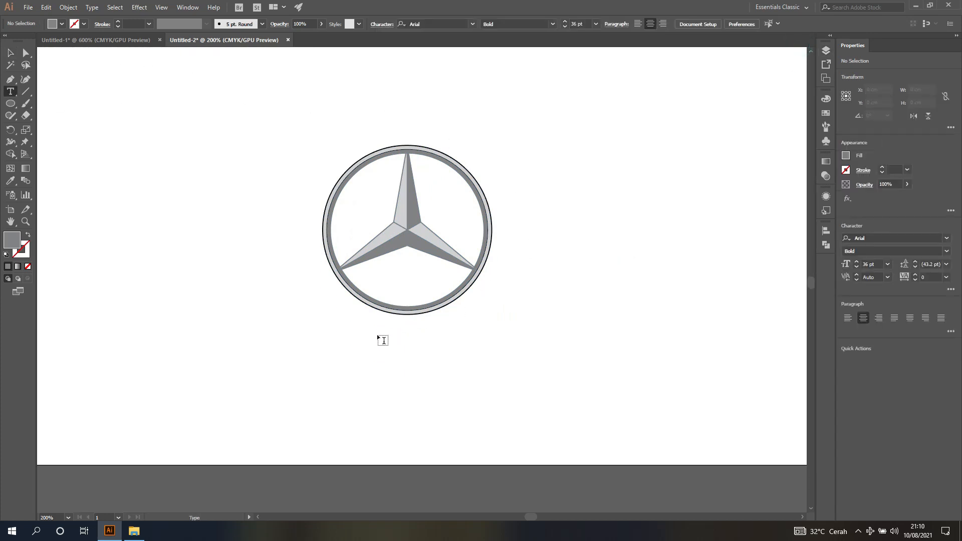
left_click(129, 39)
scroll(373, 443, "down", 2)
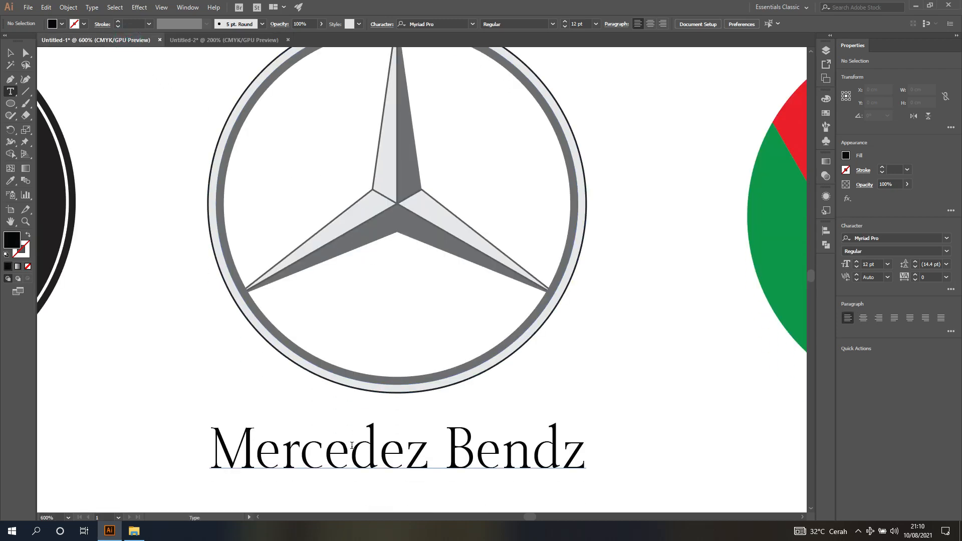
left_click(352, 451)
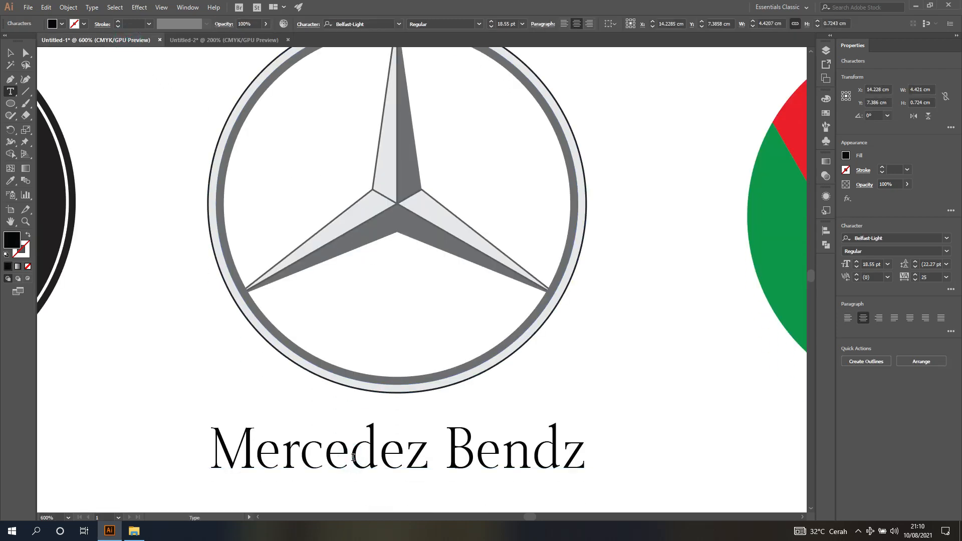
left_click(226, 40)
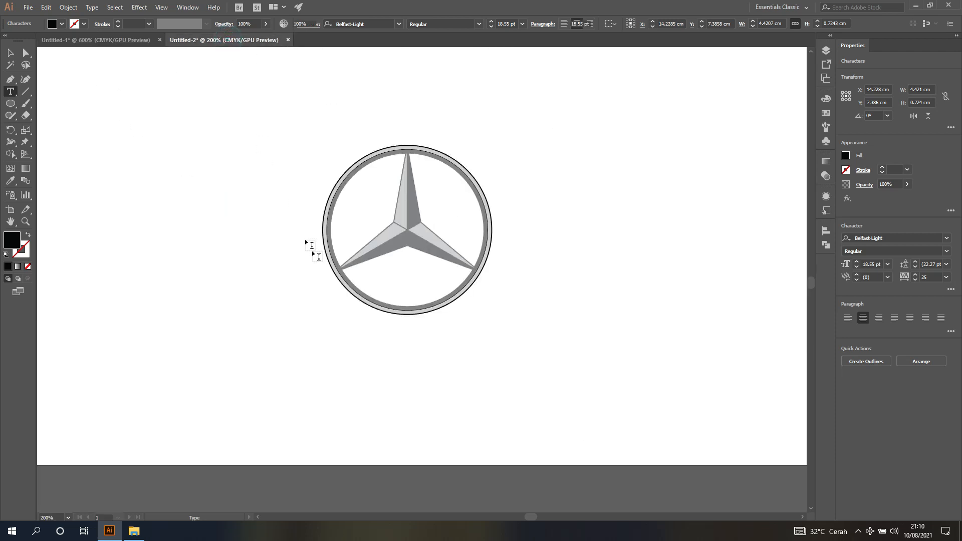
- Add the text "Mercedez Bendz" as a single line beneath the ringed star emblem
left_click(377, 356)
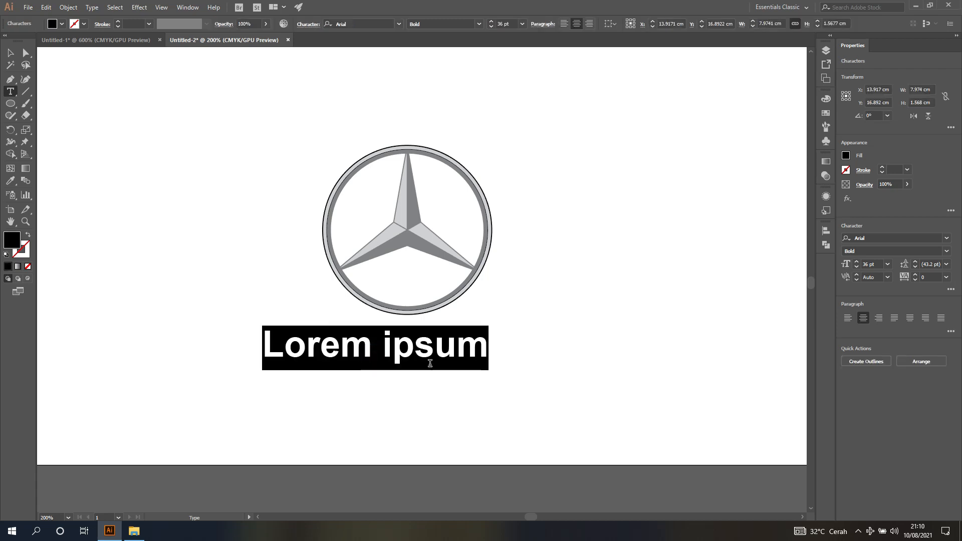
type("Merc")
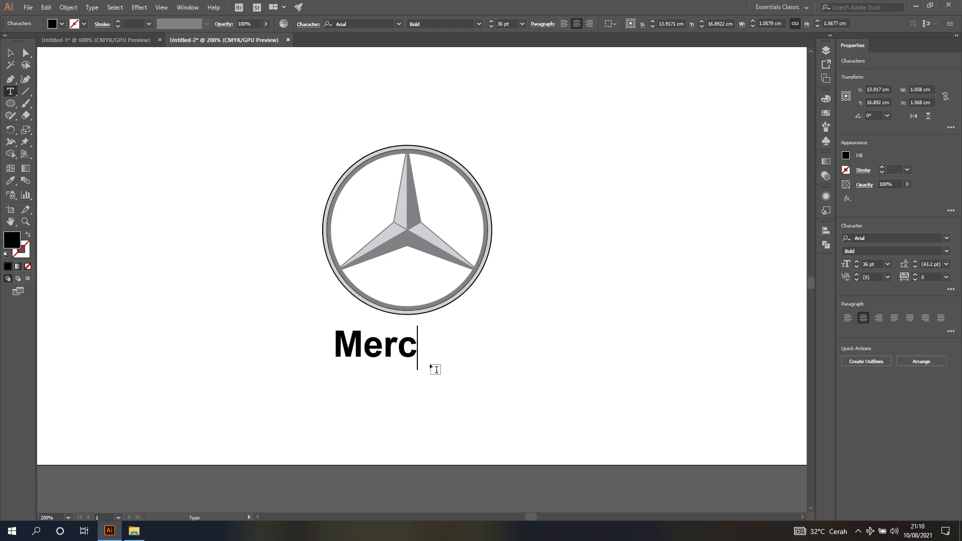
type("edez ")
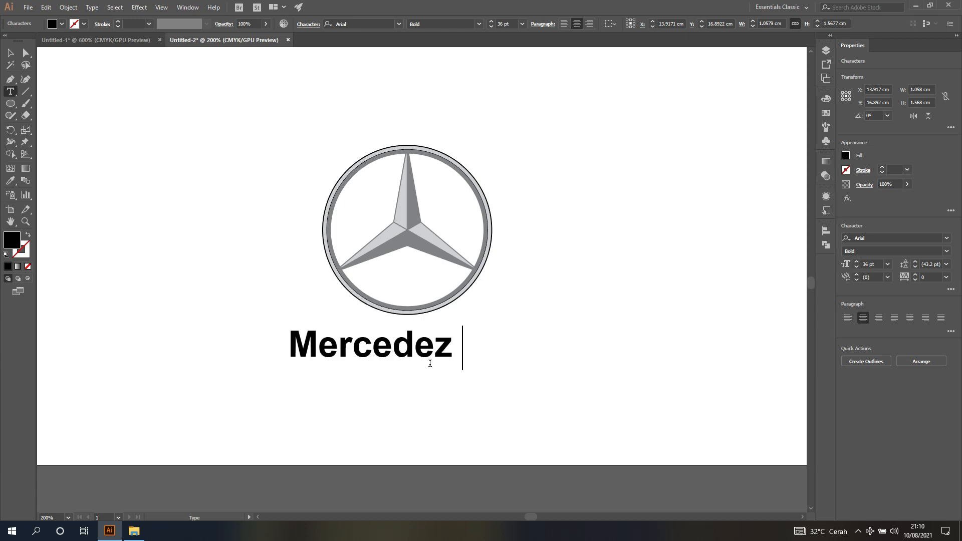
type("Ben")
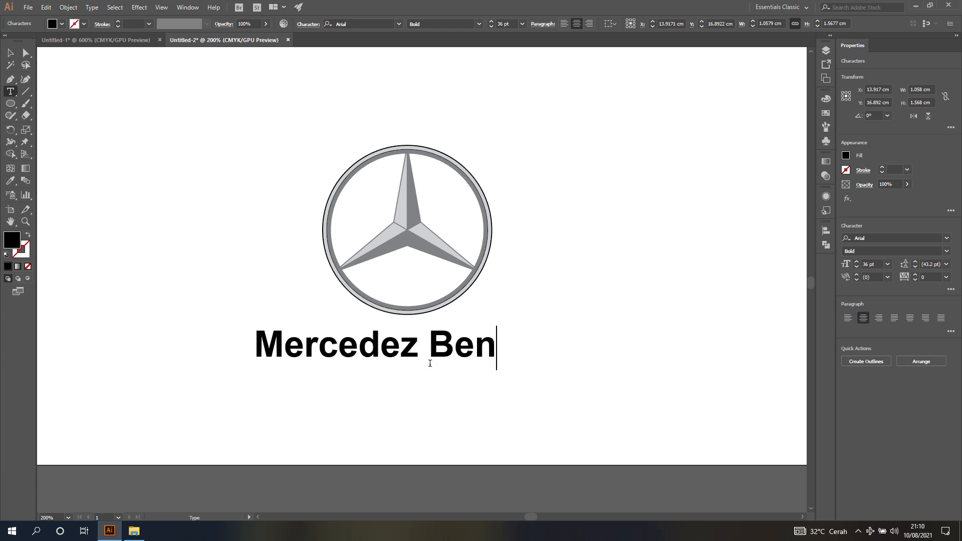
type("dz")
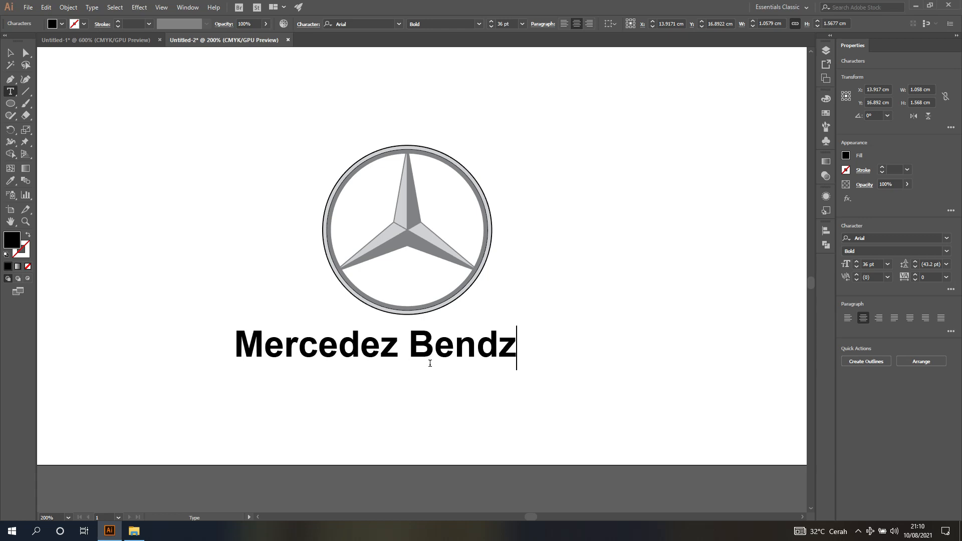
left_click(11, 53)
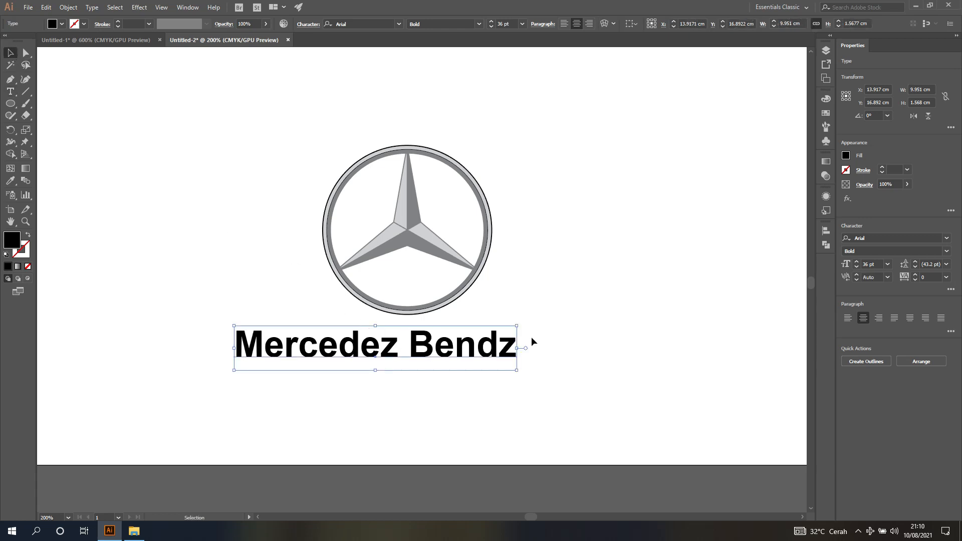
- Set the font of the "Mercedez Bendz" text to Belfast-Light
left_click(948, 239)
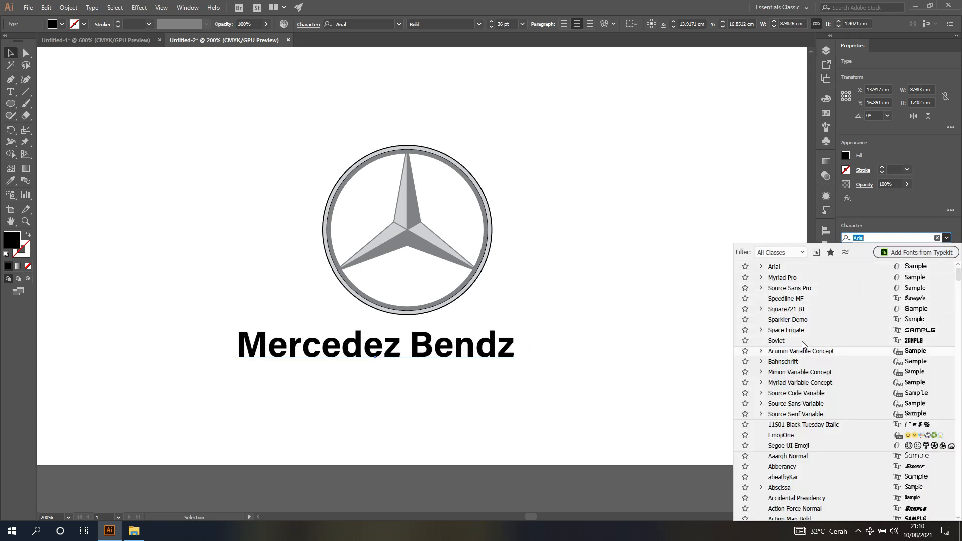
scroll(800, 349, "down", 3)
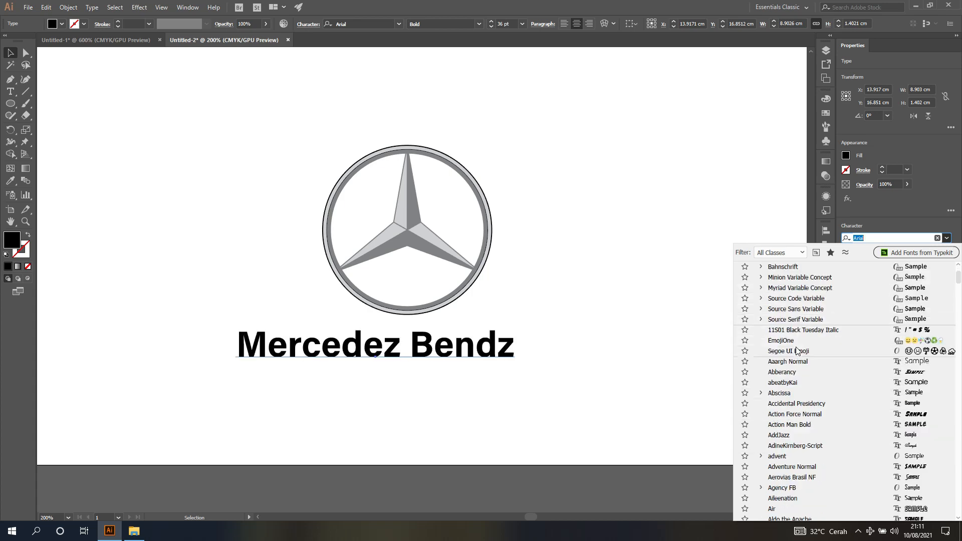
scroll(797, 350, "down", 20)
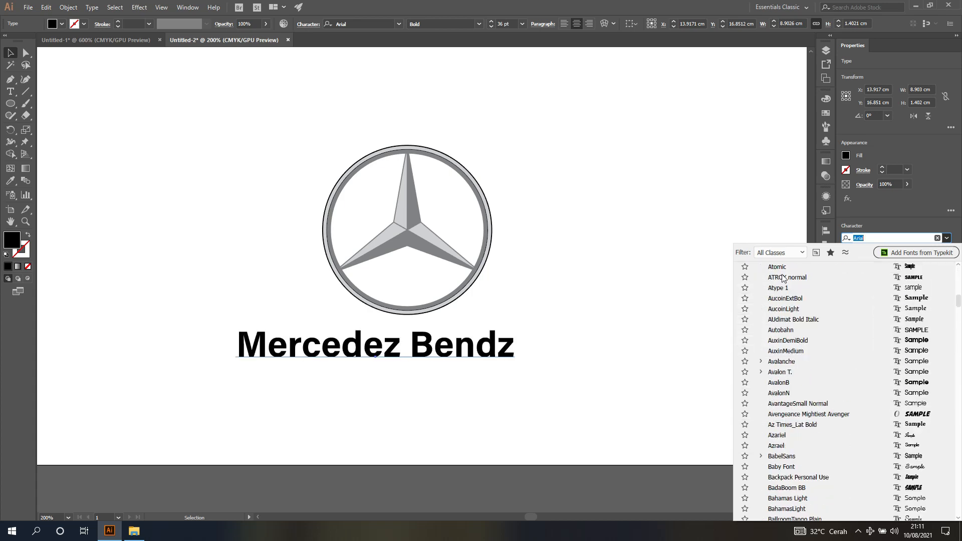
left_click(787, 253)
left_click(788, 252)
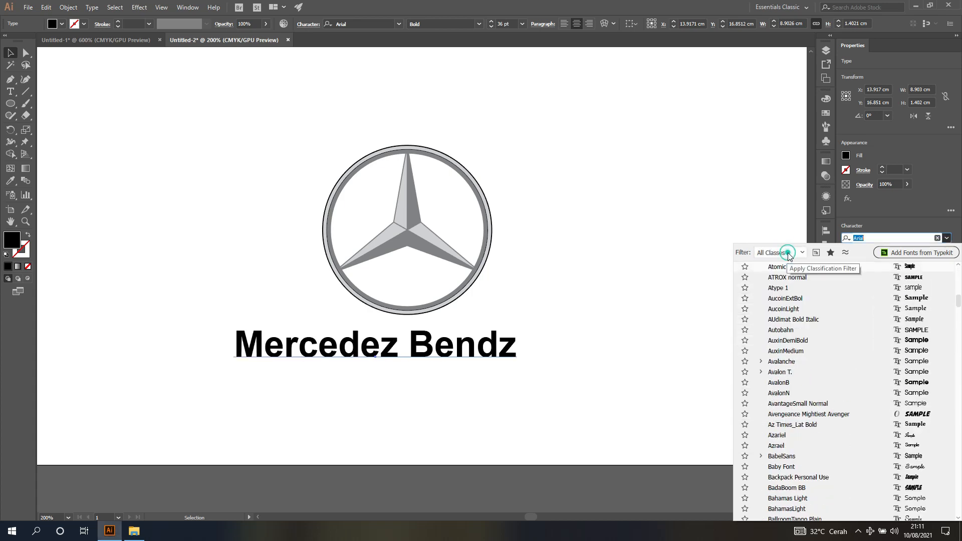
scroll(790, 364, "down", 5)
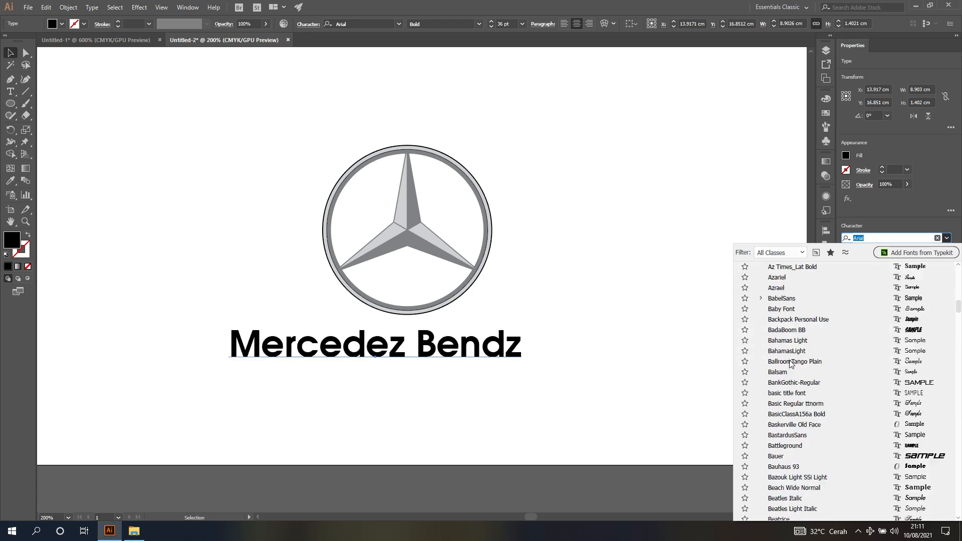
scroll(790, 371, "down", 6)
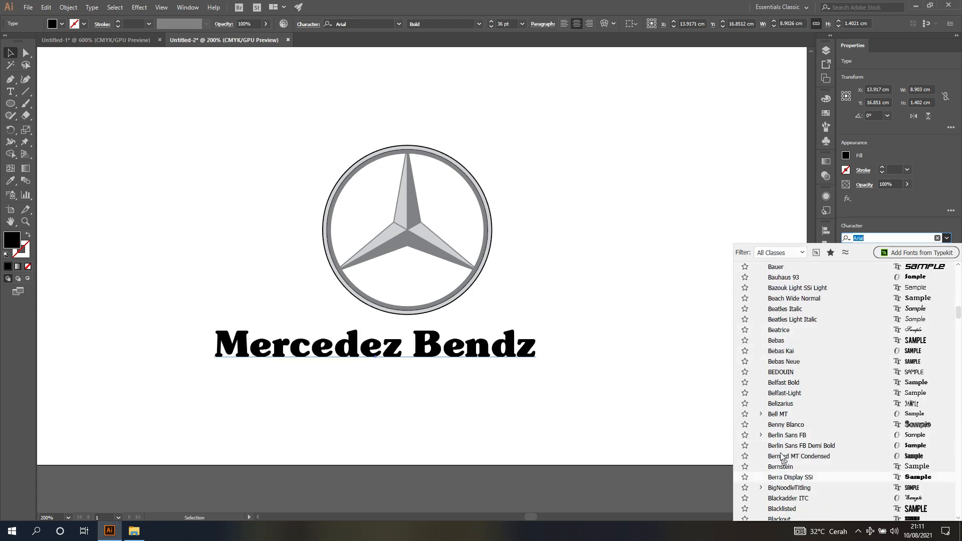
left_click(785, 393)
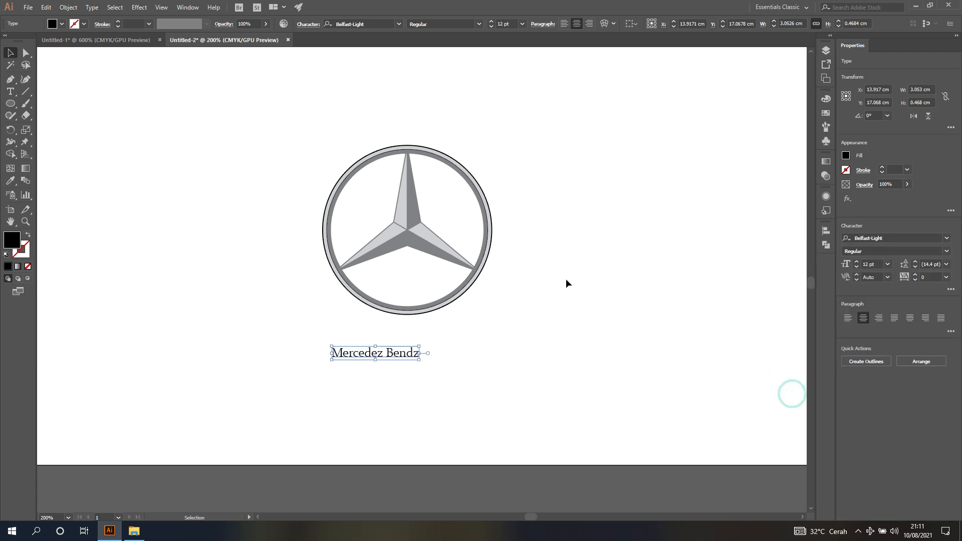
- Scale the "Mercedez Bendz" wordmark to about 5.95 cm wide so both ends line up with the emblem's outer ring
left_click_drag(420, 346, 496, 304)
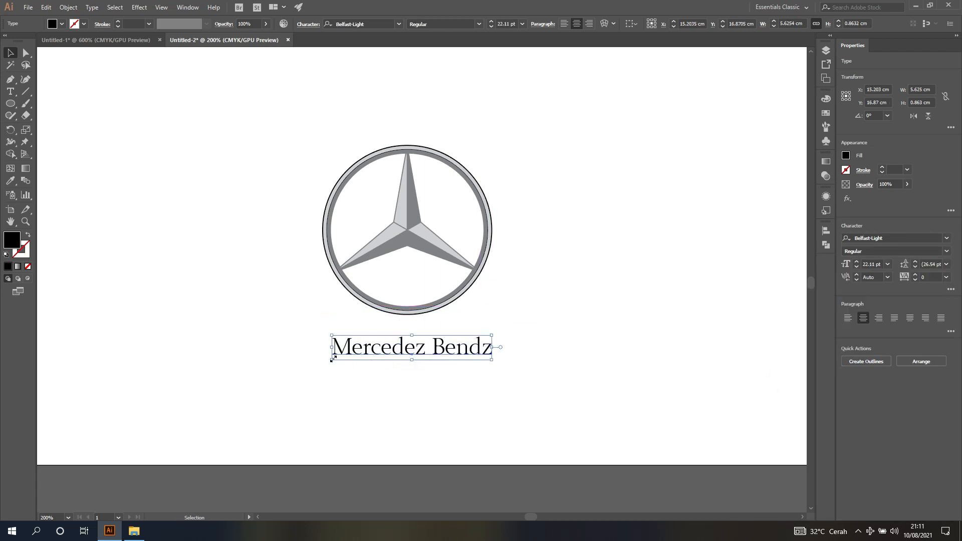
left_click_drag(332, 360, 323, 361)
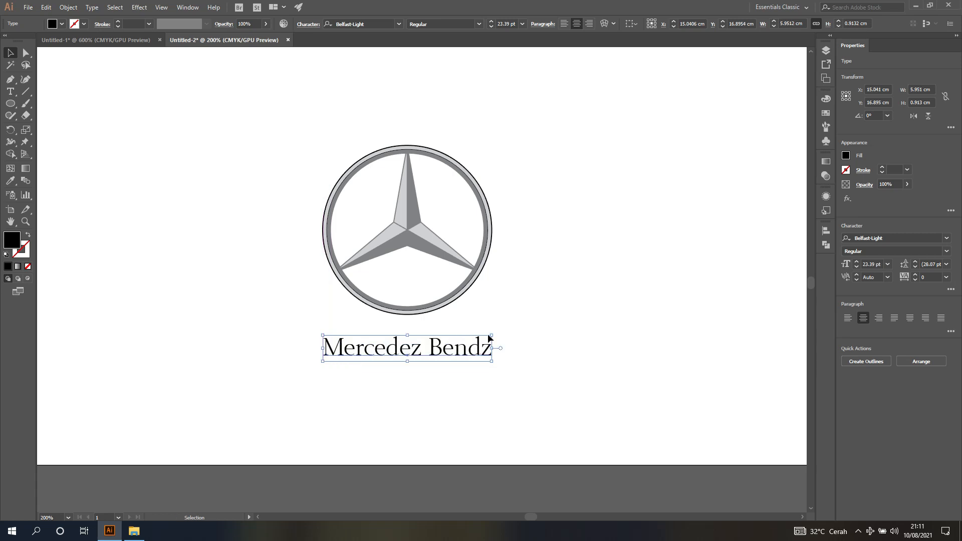
left_click_drag(491, 335, 492, 334)
left_click(557, 282)
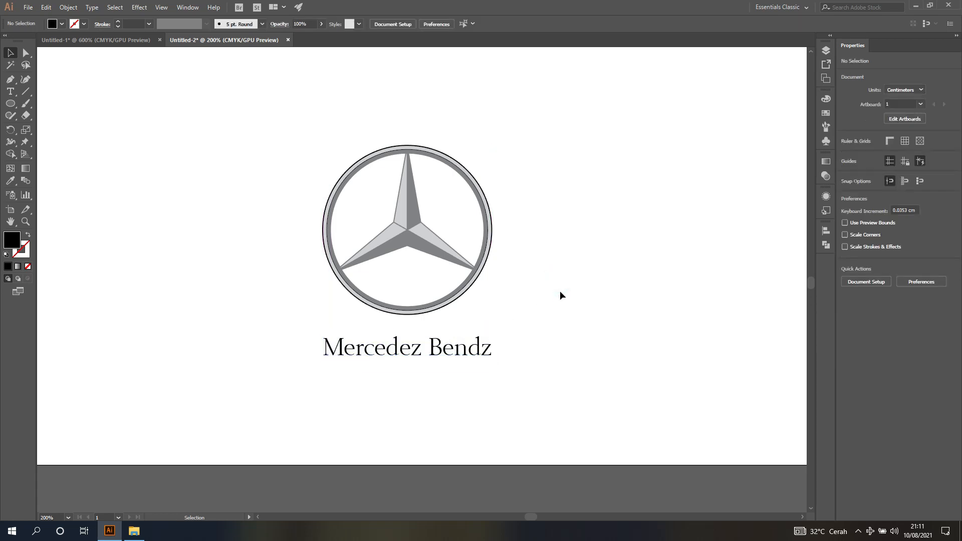
- Move the star emblem with its wordmark beside the BMW logo in the artboard's upper row and scale them down together
scroll(561, 291, "down", 2)
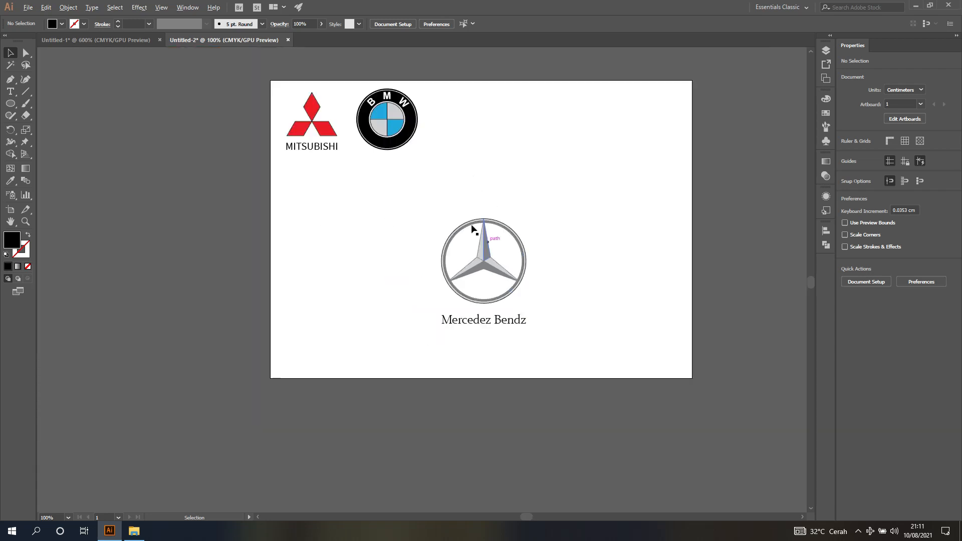
left_click_drag(398, 196, 573, 378)
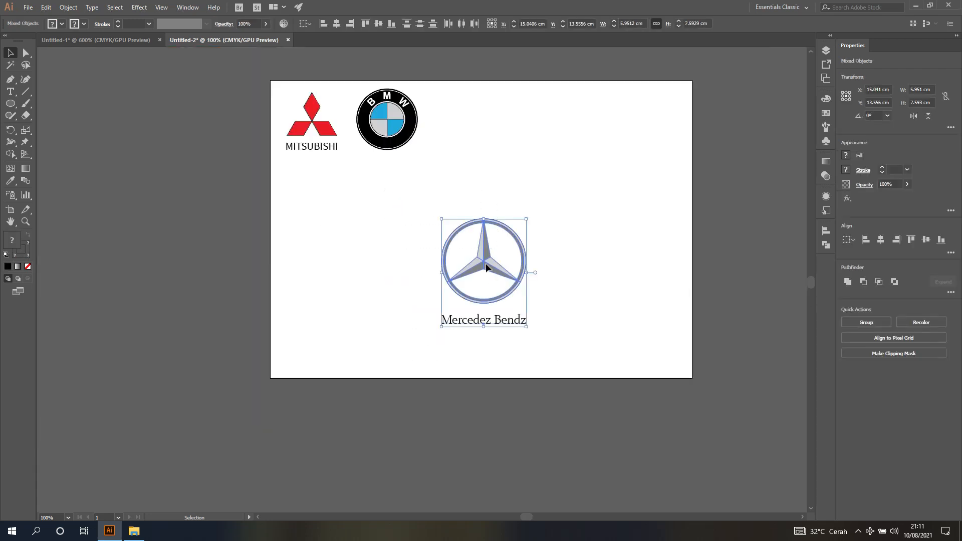
left_click_drag(486, 265, 489, 139)
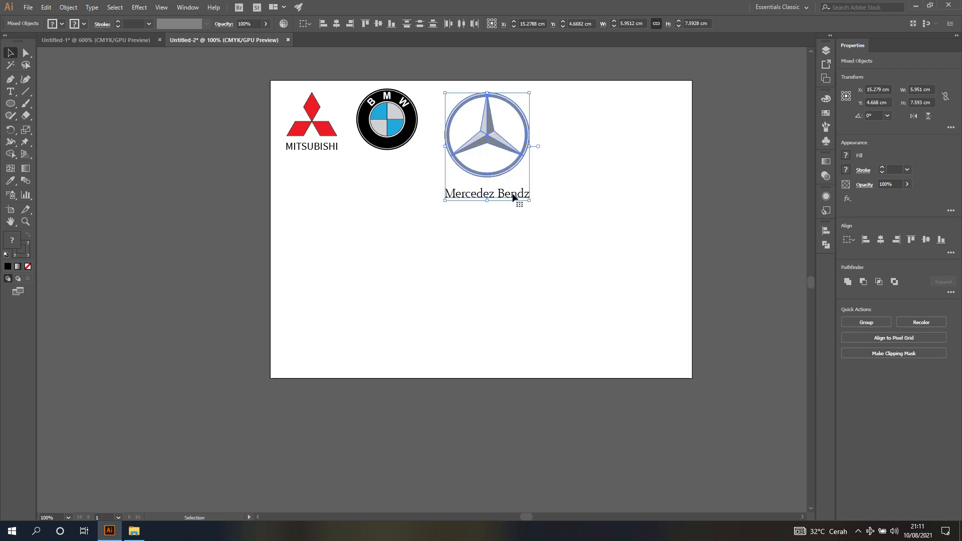
left_click_drag(529, 201, 495, 158)
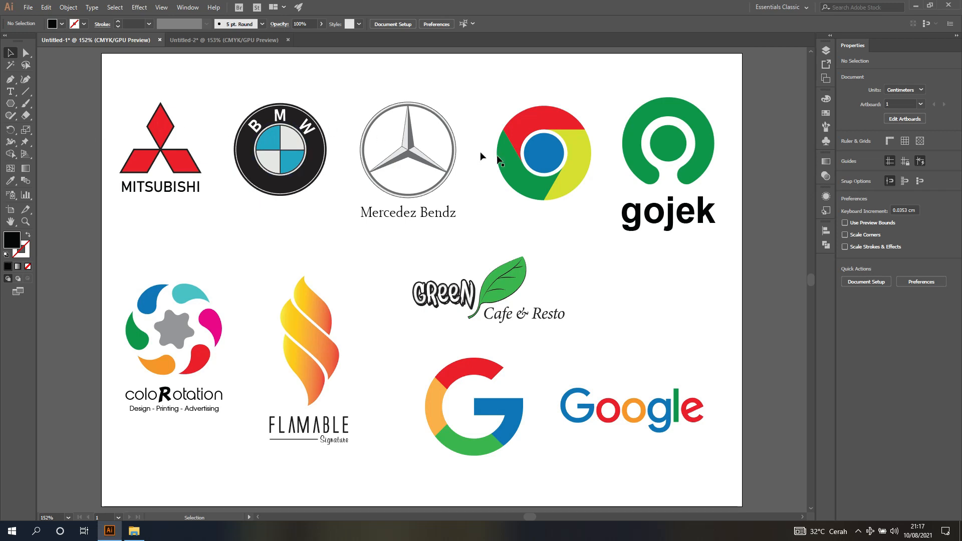
- Using the Chrome logo in Untitled-1 as reference, draw a circle about 5.97 cm across in the empty area of Untitled-2 below the logos
scroll(572, 145, "up", 1)
scroll(570, 145, "up", 3)
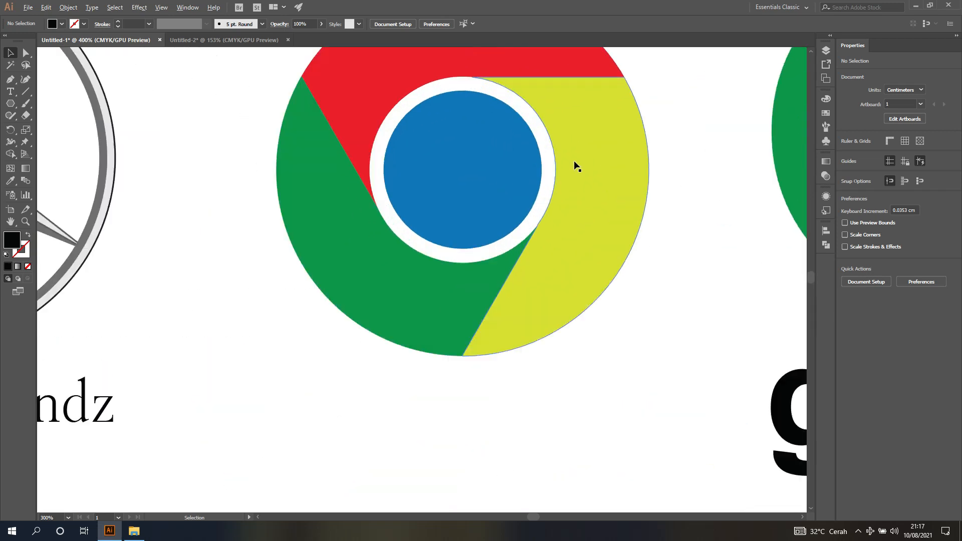
scroll(576, 220, "up", 1)
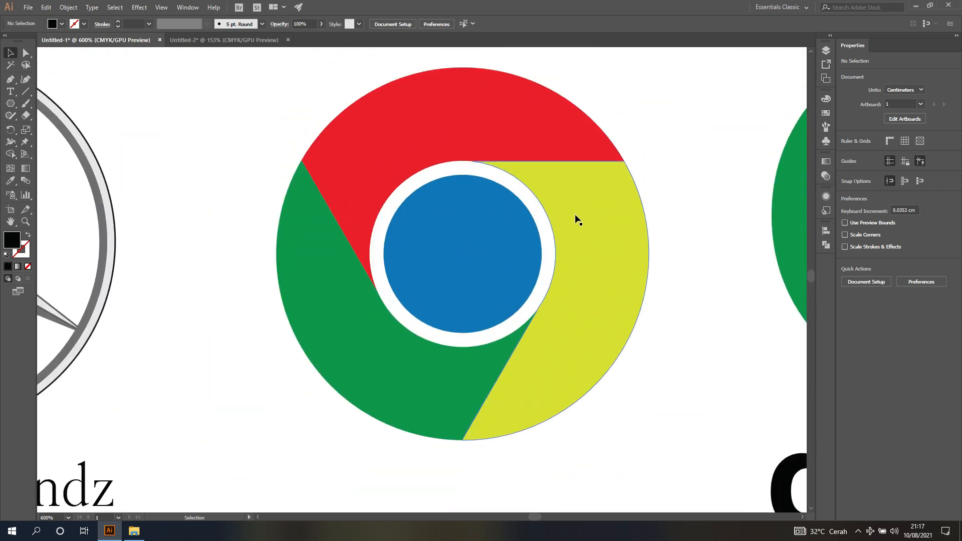
scroll(576, 216, "up", 1)
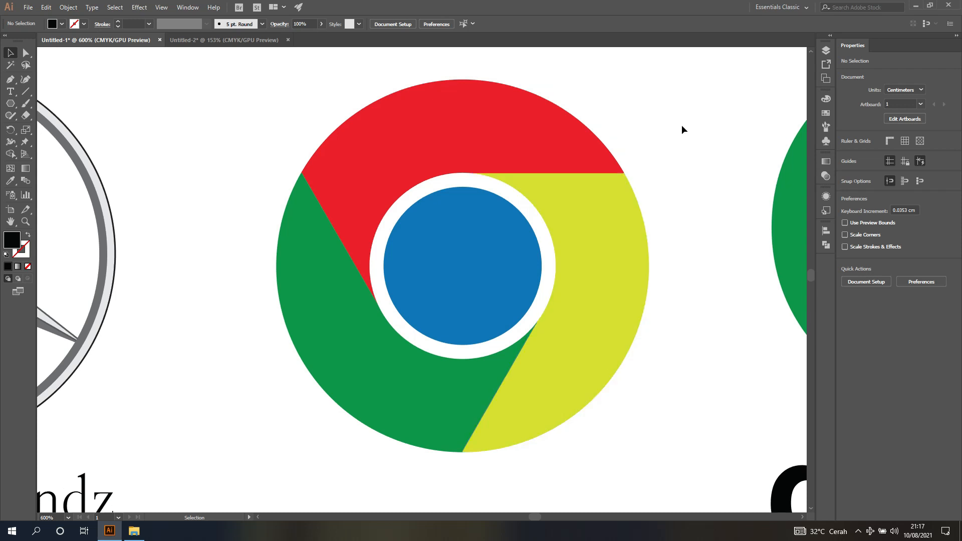
scroll(682, 125, "right", 3)
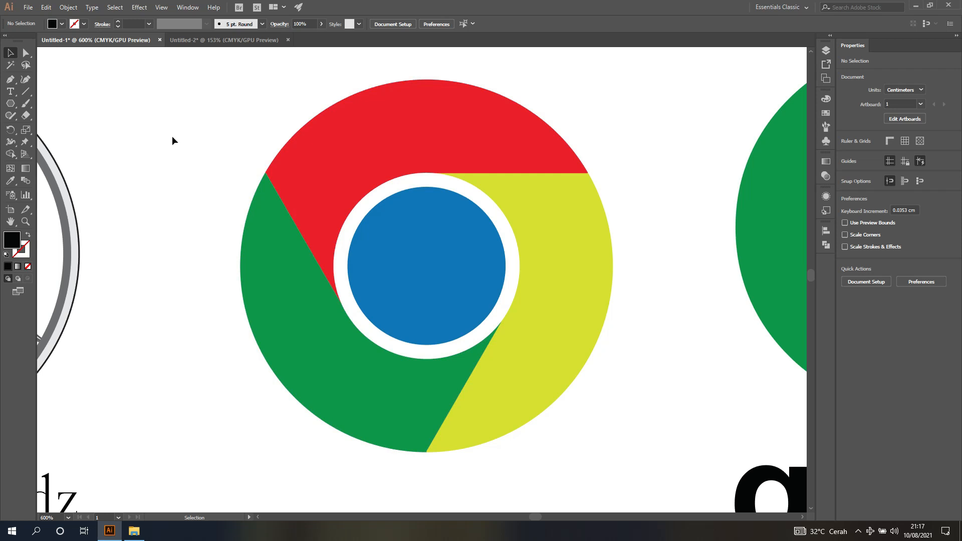
left_click(232, 40)
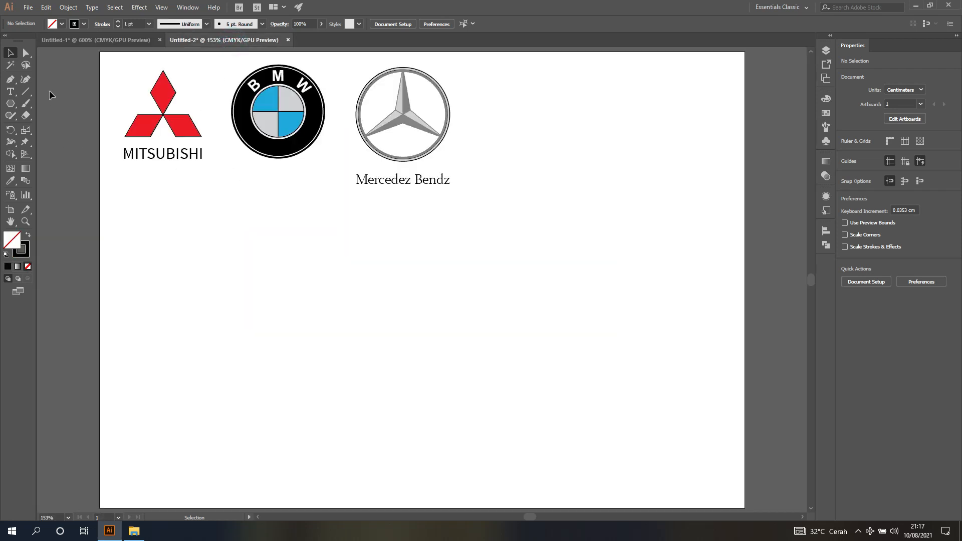
left_click(11, 104)
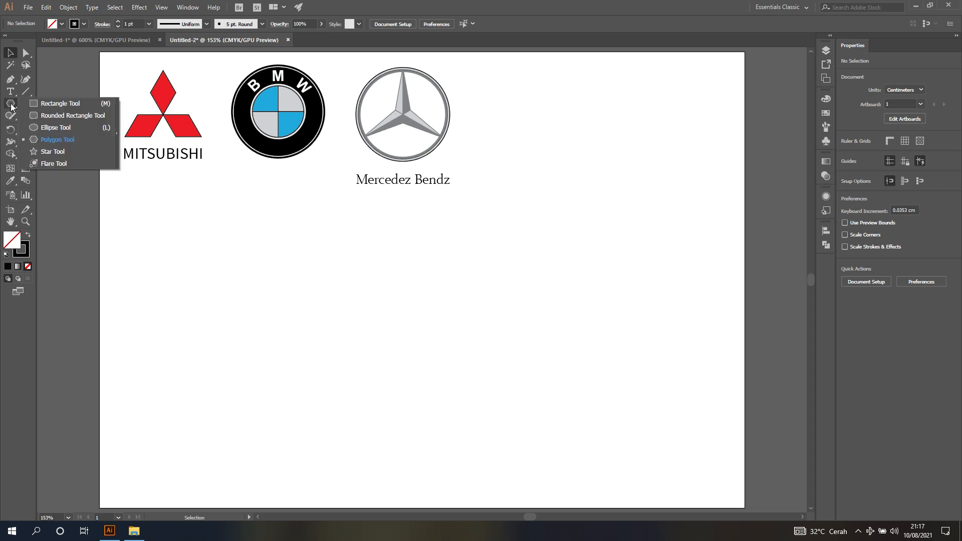
left_click(75, 127)
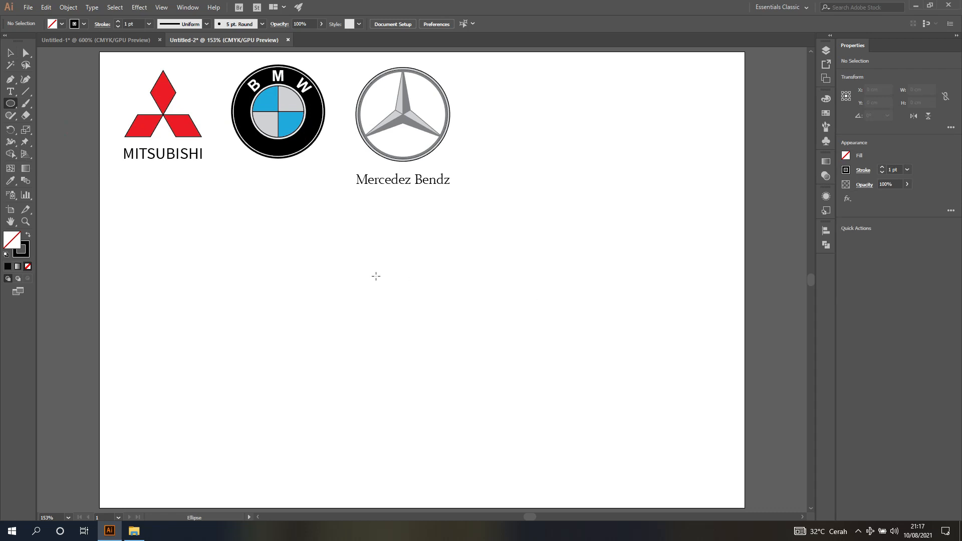
left_click_drag(378, 273, 507, 402)
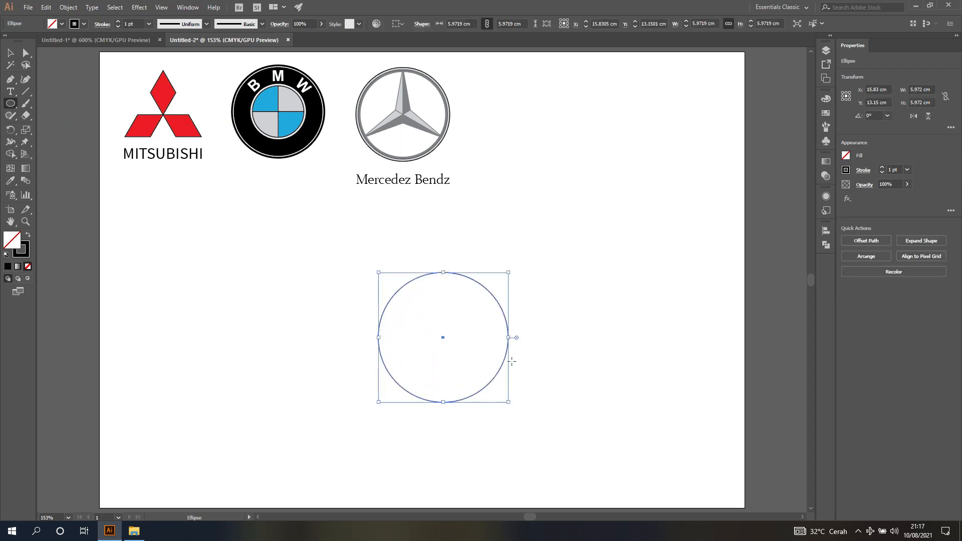
- Draw an upright equilateral triangle about 3.88 cm wide with the Polygon tool, overlapping the circle's upper-left edge
scroll(512, 362, "up", 1)
scroll(512, 361, "up", 1)
scroll(483, 333, "down", 1)
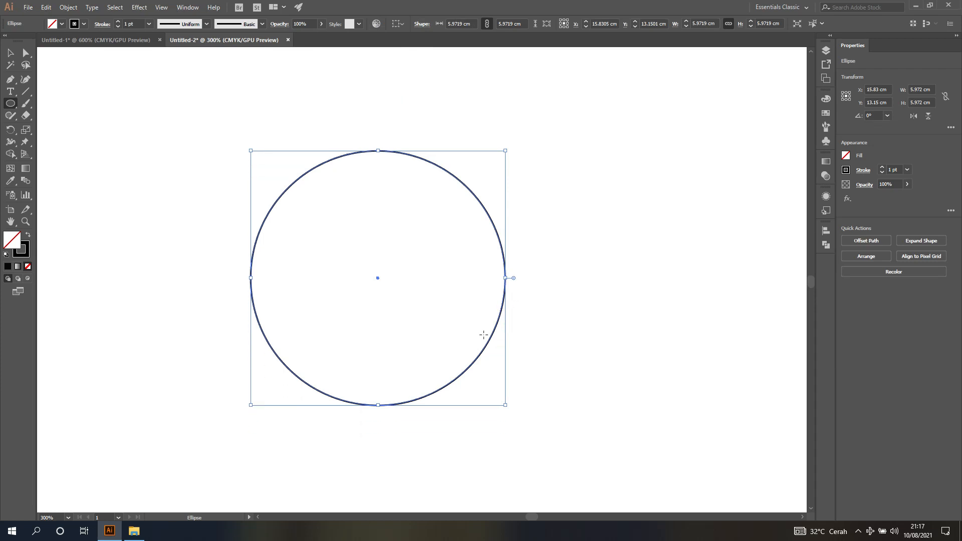
left_click(11, 104)
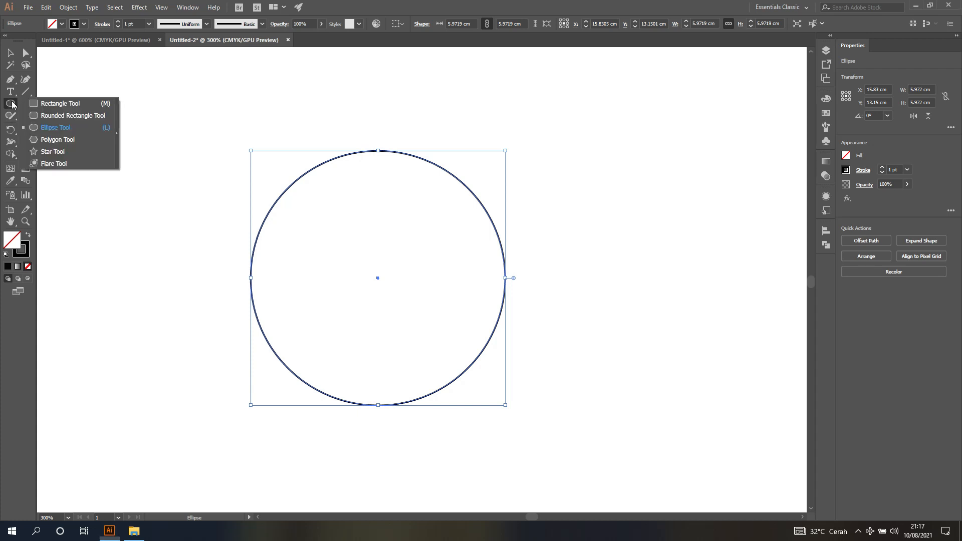
left_click(58, 139)
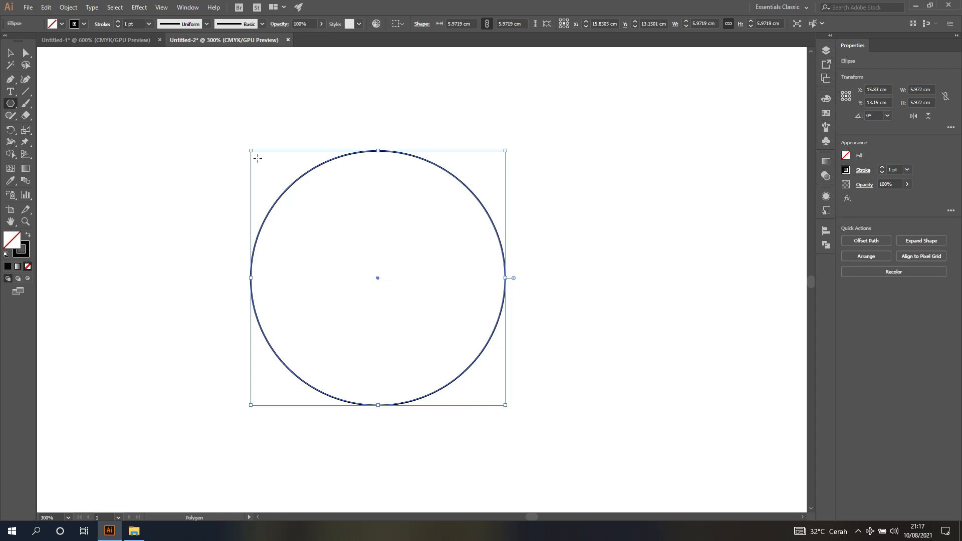
left_click_drag(258, 159, 272, 254)
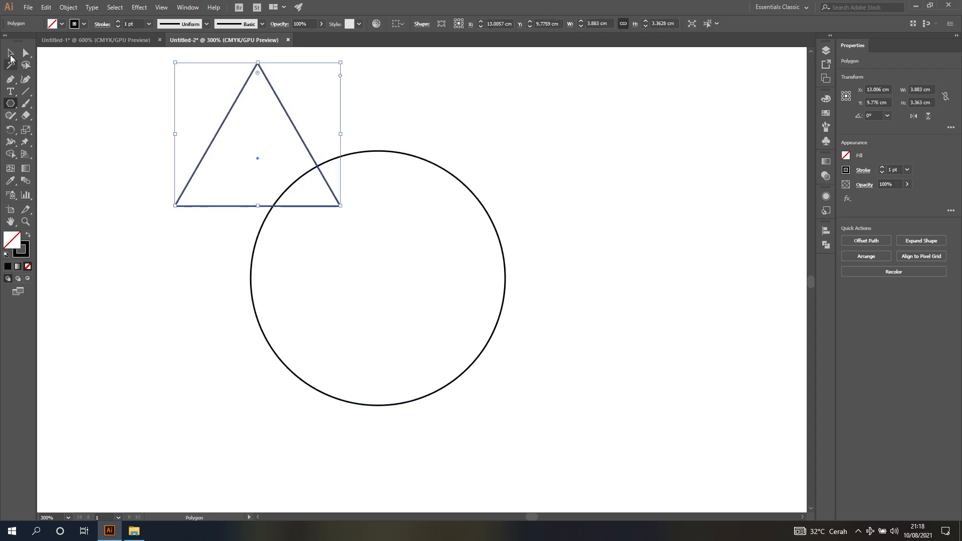
- Flip the triangle vertically so it points down and move it so its center sits on the circle's center
left_click(11, 52)
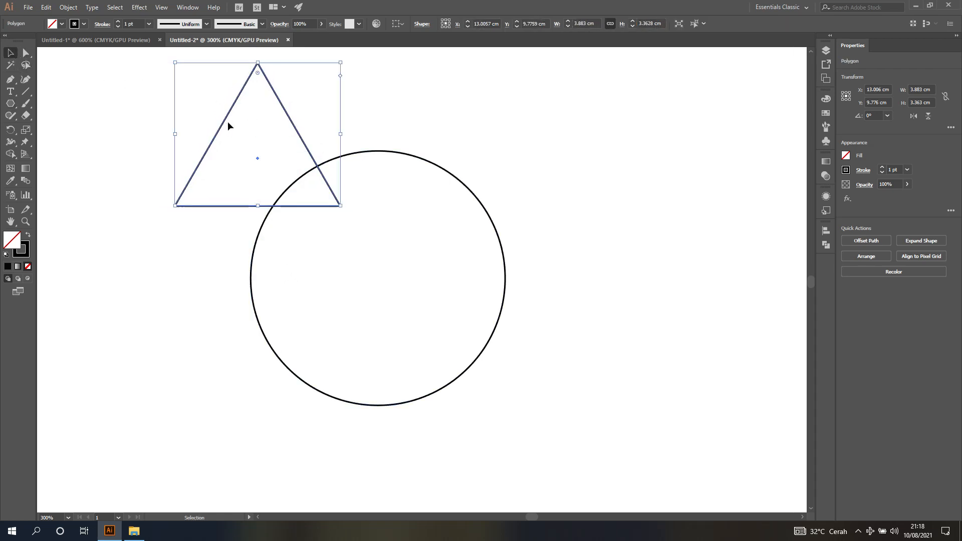
left_click_drag(231, 110, 586, 131)
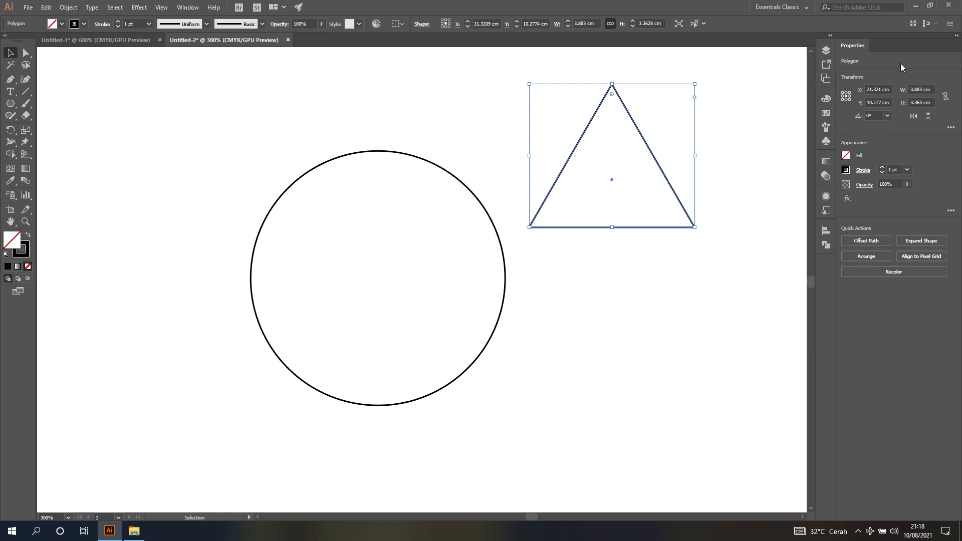
left_click(929, 117)
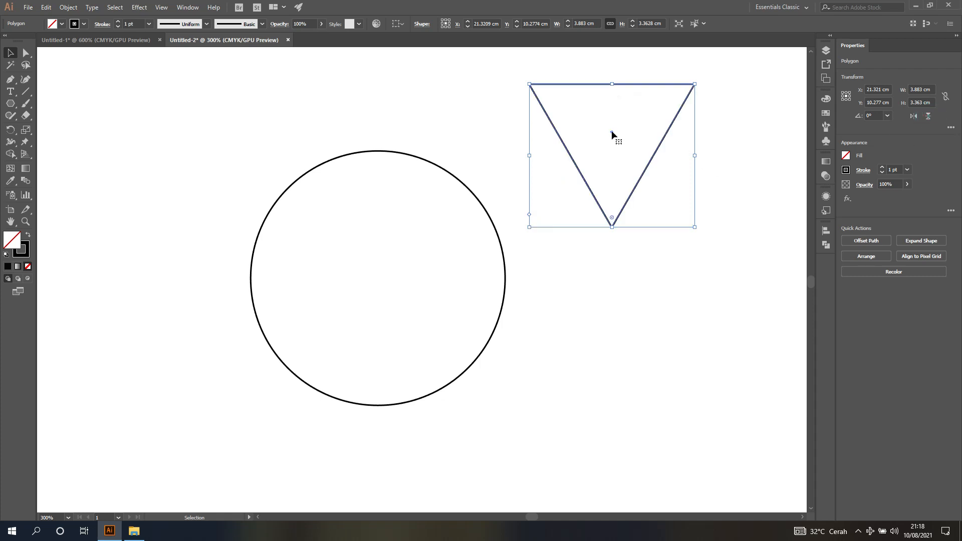
mouse_move(611, 130)
left_mouse_down()
mouse_move(543, 188)
mouse_move(412, 267)
mouse_move(378, 276)
left_mouse_up()
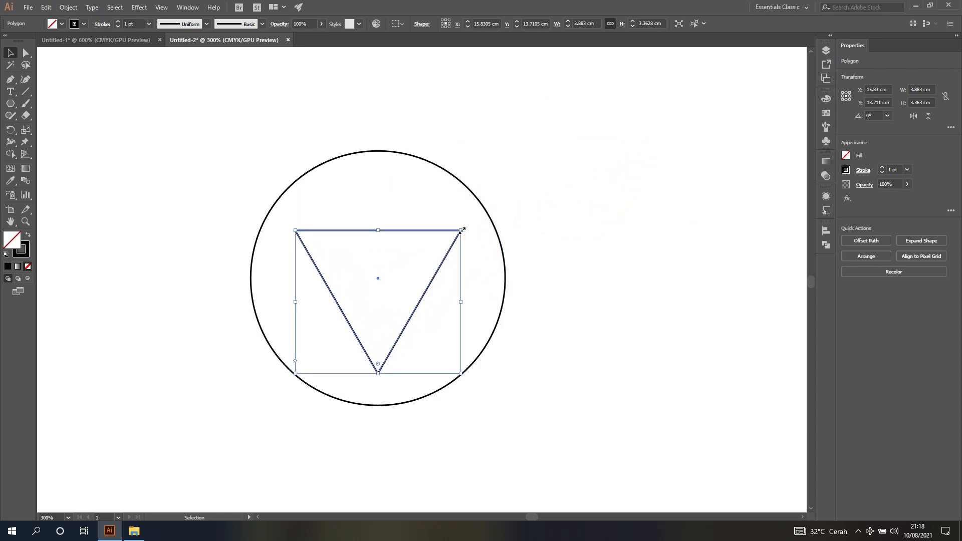
- Scale the triangle proportionally from its center to about 5.17 cm wide so its three corners meet the circle
left_click_drag(462, 231, 489, 215)
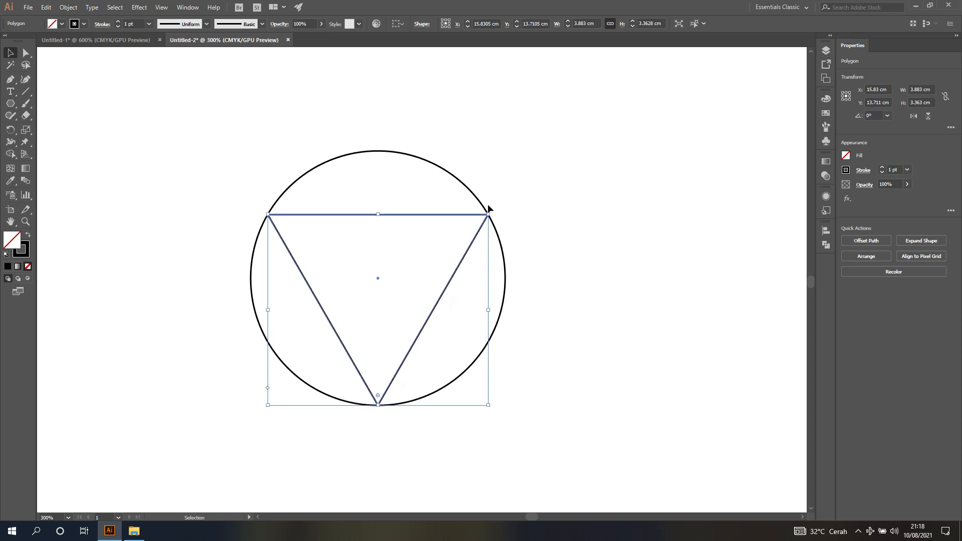
scroll(502, 217, "up", 4)
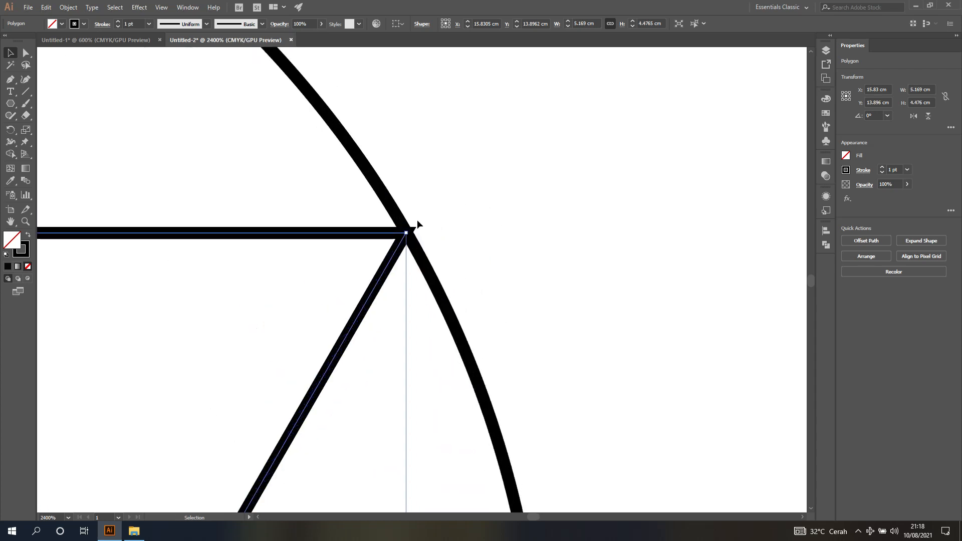
scroll(417, 220, "up", 1)
left_click(408, 215)
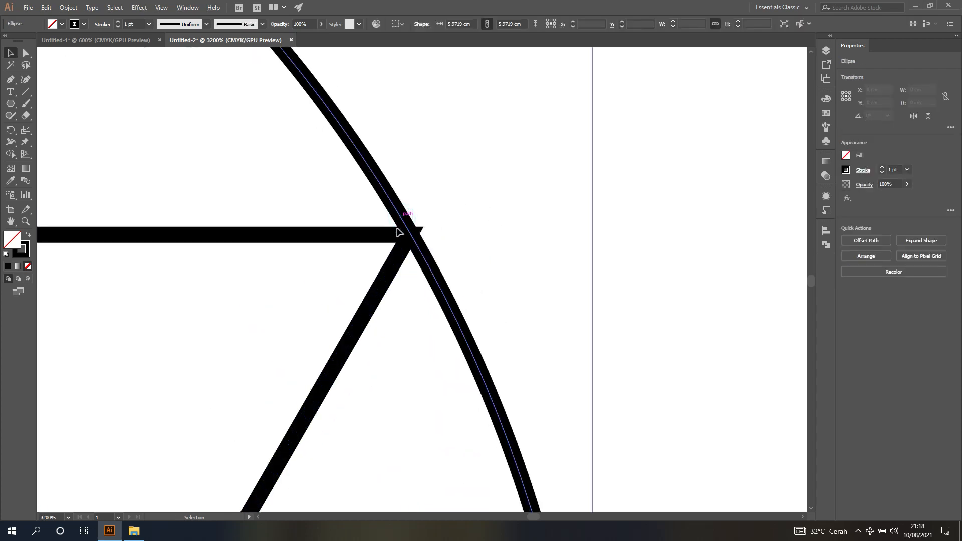
left_click(398, 232)
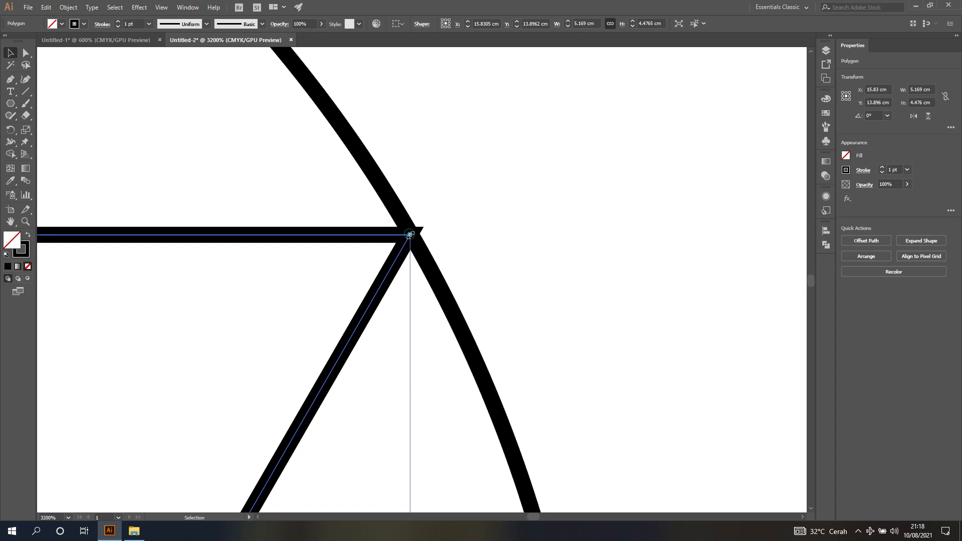
left_click_drag(410, 234, 410, 233)
scroll(381, 219, "down", 2)
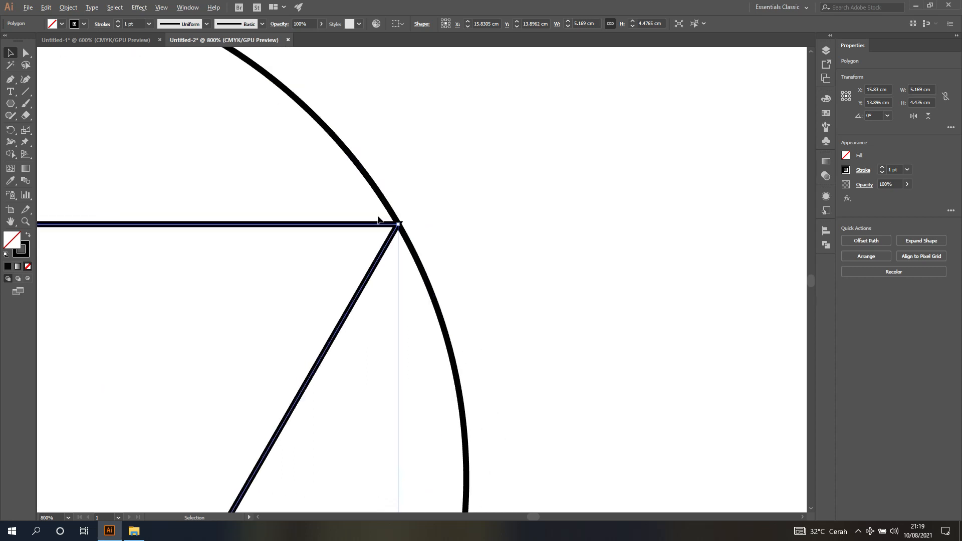
scroll(351, 216, "left", 4)
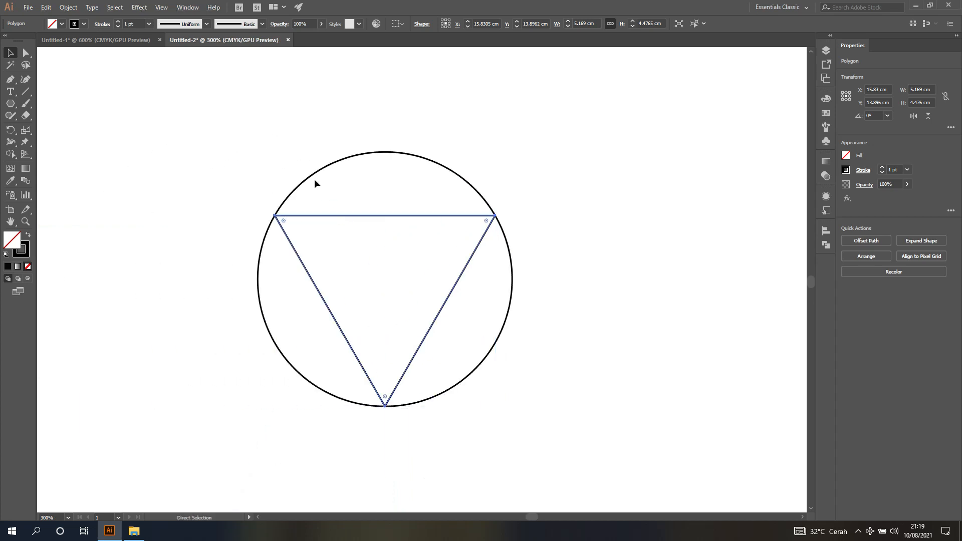
left_click(308, 168)
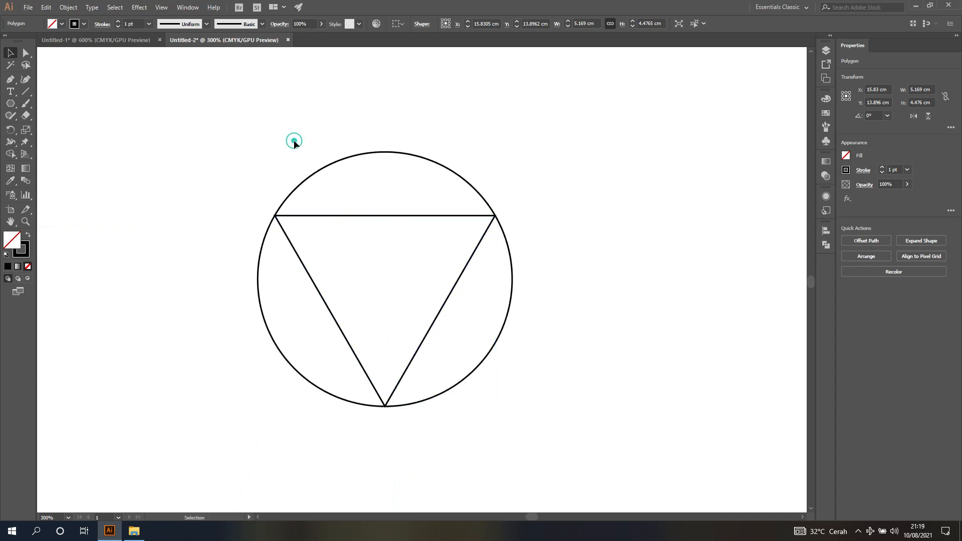
- Create a concentric copy of the large circle scaled uniformly to 50%
left_click(339, 160)
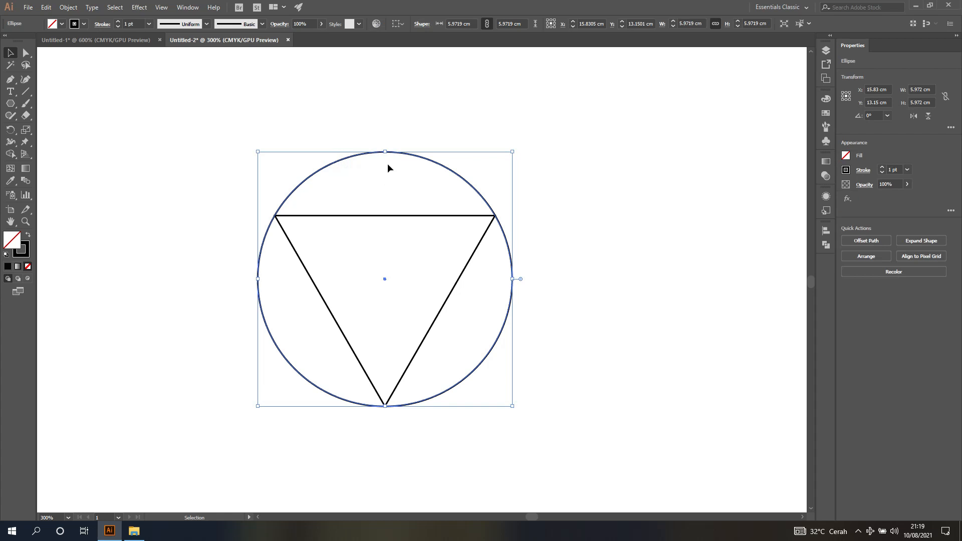
scroll(388, 167, "down", 1)
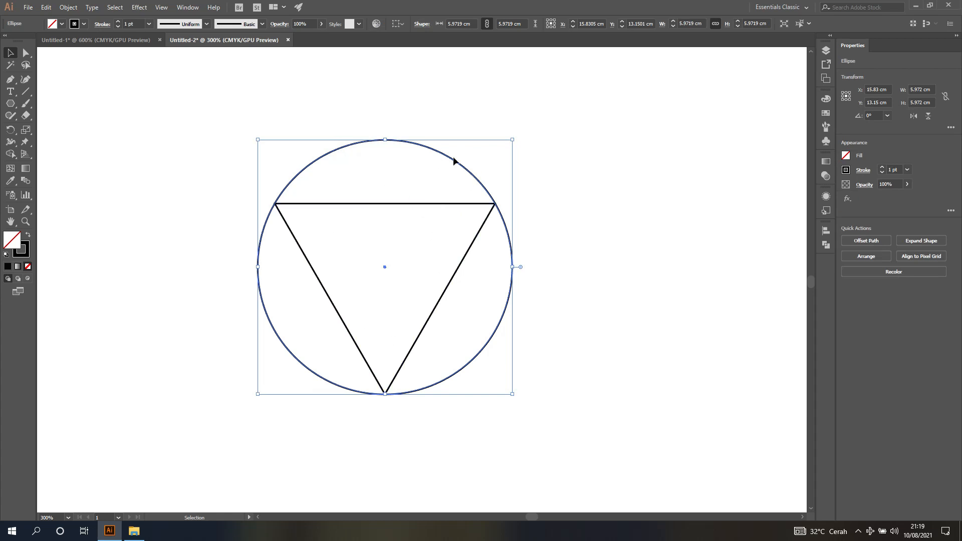
double_click(25, 131)
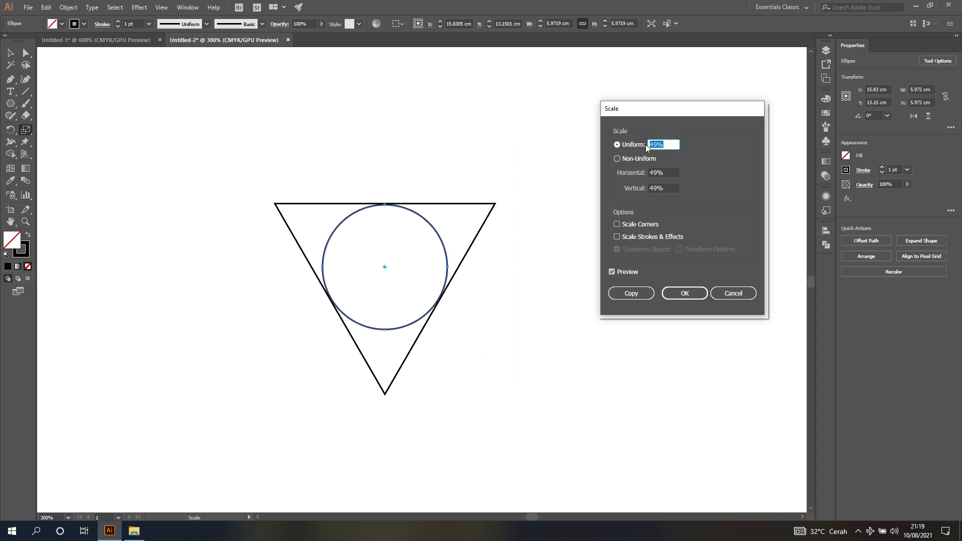
type("50")
left_click(624, 272)
left_click(624, 270)
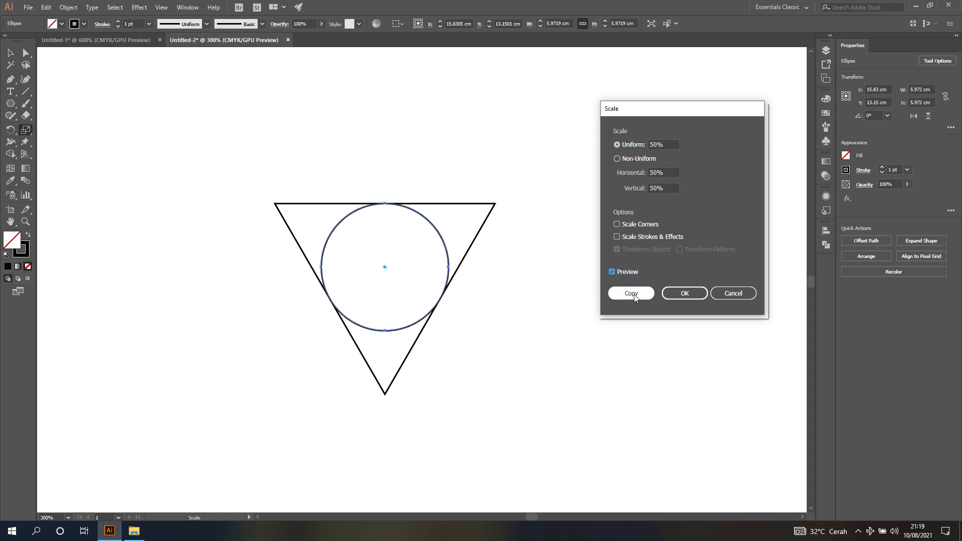
left_click(633, 293)
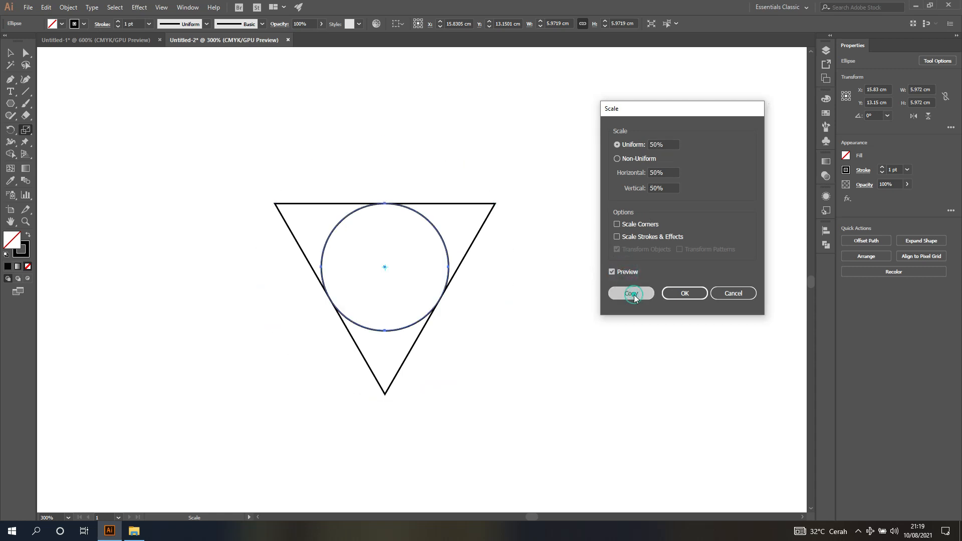
left_click(10, 53)
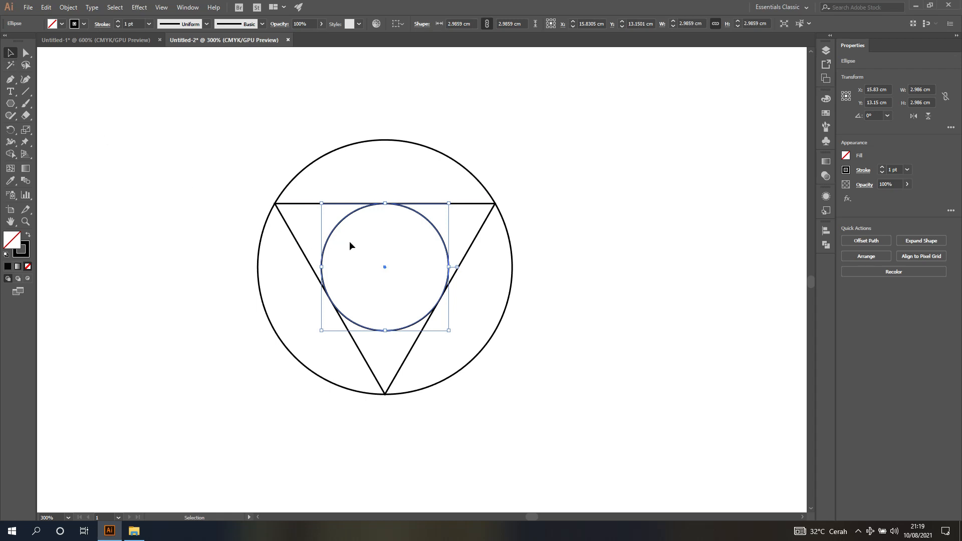
- Create a concentric copy of the inner circle scaled uniformly to 80%
scroll(351, 242, "up", 2)
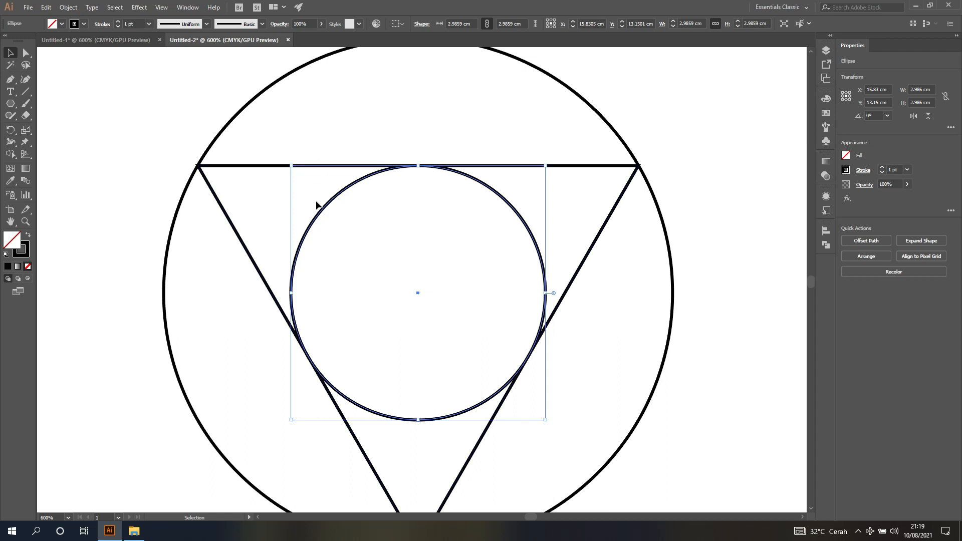
double_click(26, 130)
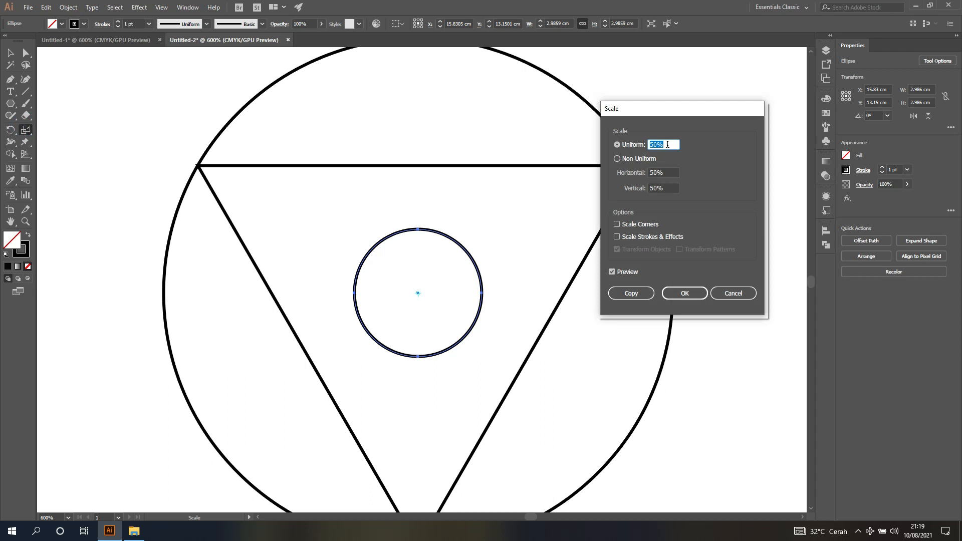
type("80")
left_click(621, 270)
left_click(621, 270)
left_click(621, 271)
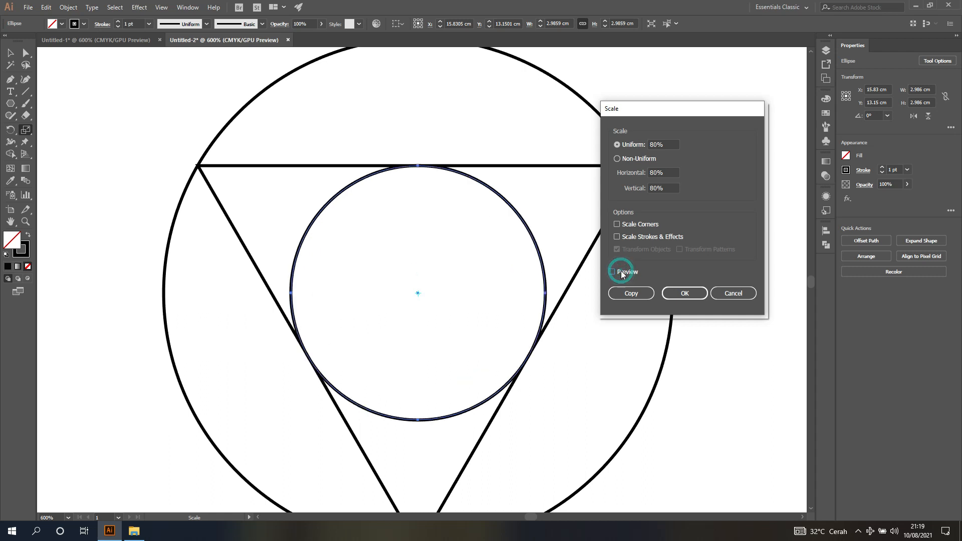
left_click(621, 270)
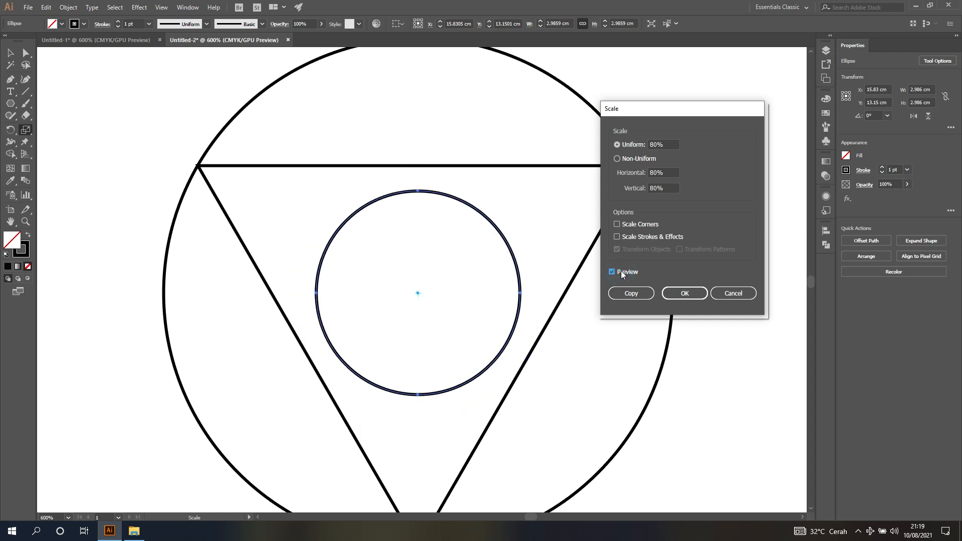
left_click(631, 294)
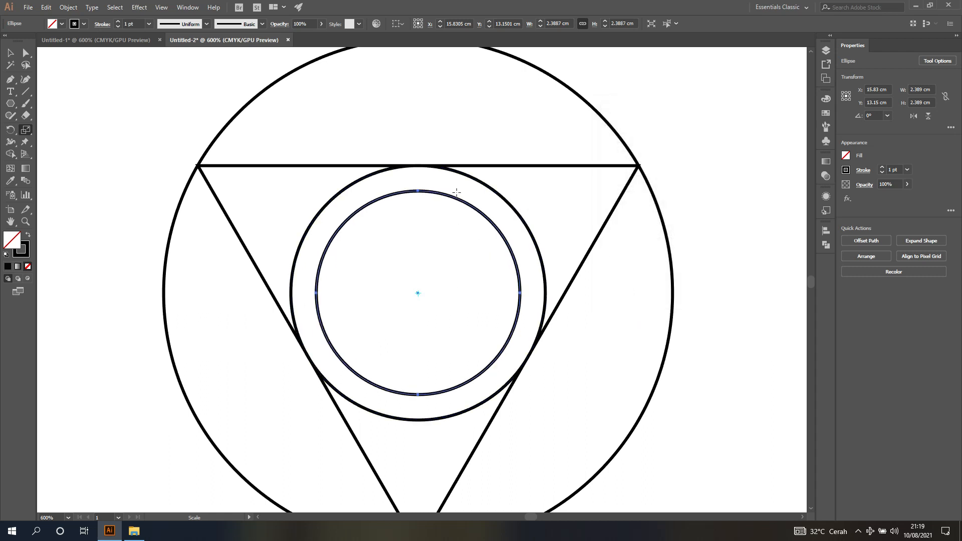
scroll(455, 193, "down", 2)
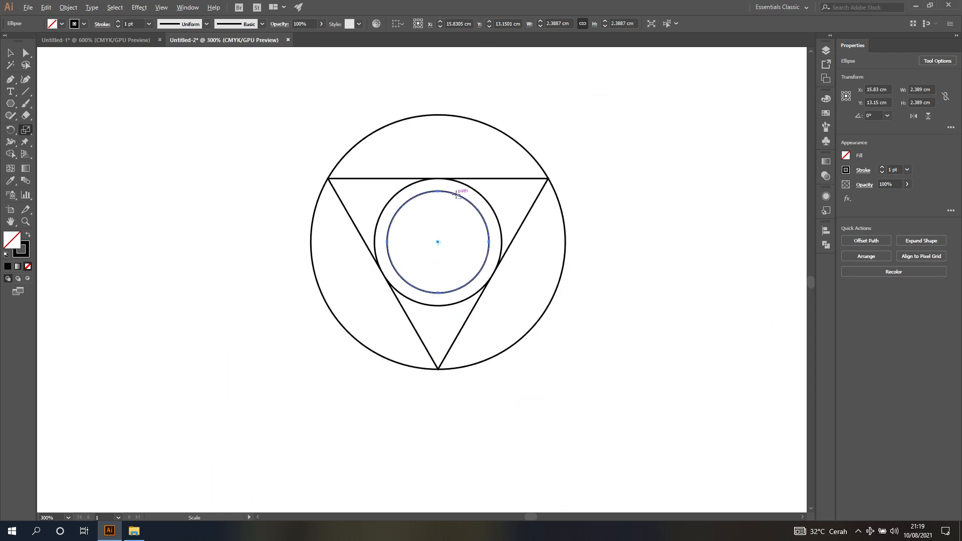
- Cut the triangle's upper edge with the Scissors tool at its midpoint, where it touches the inner ring, and at its left corner
scroll(411, 181, "up", 2)
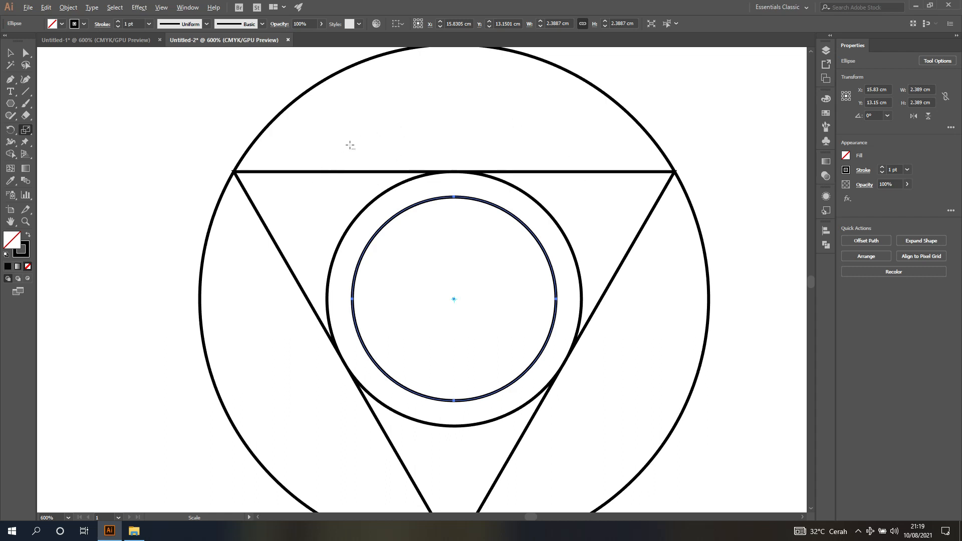
scroll(337, 170, "up", 1)
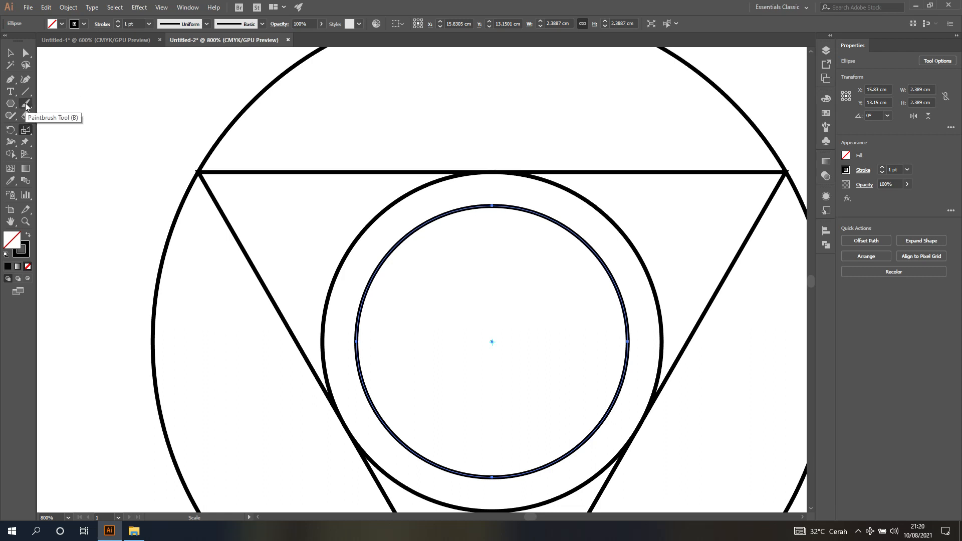
left_click(28, 107)
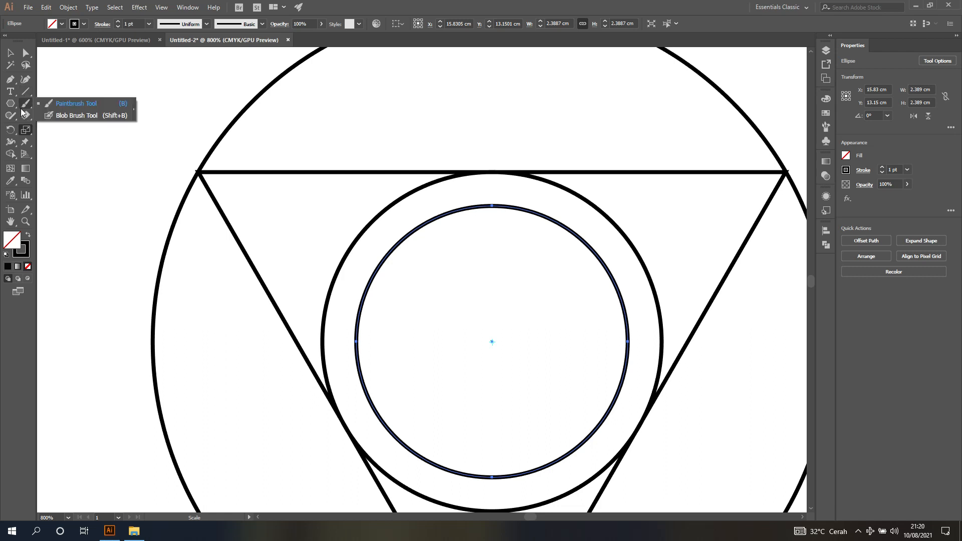
left_click(25, 115)
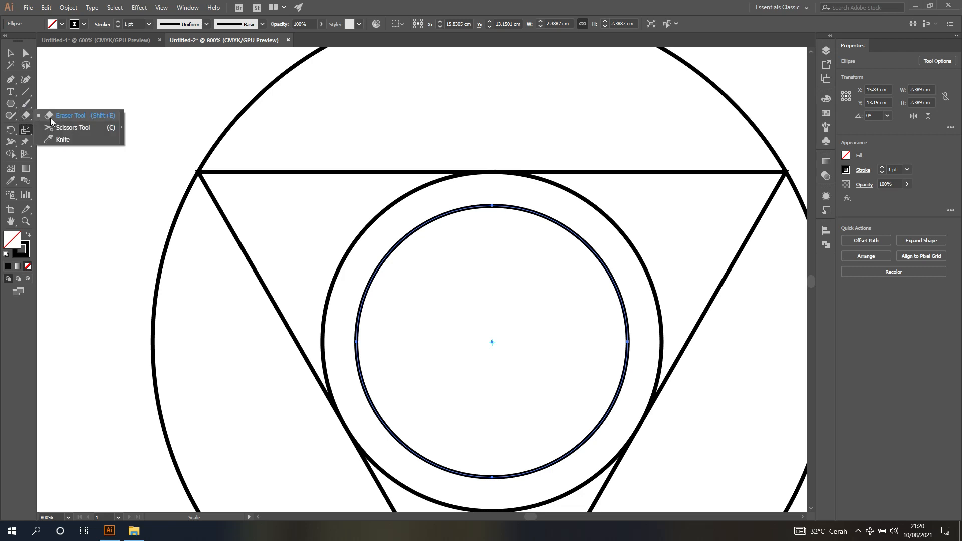
left_click(90, 128)
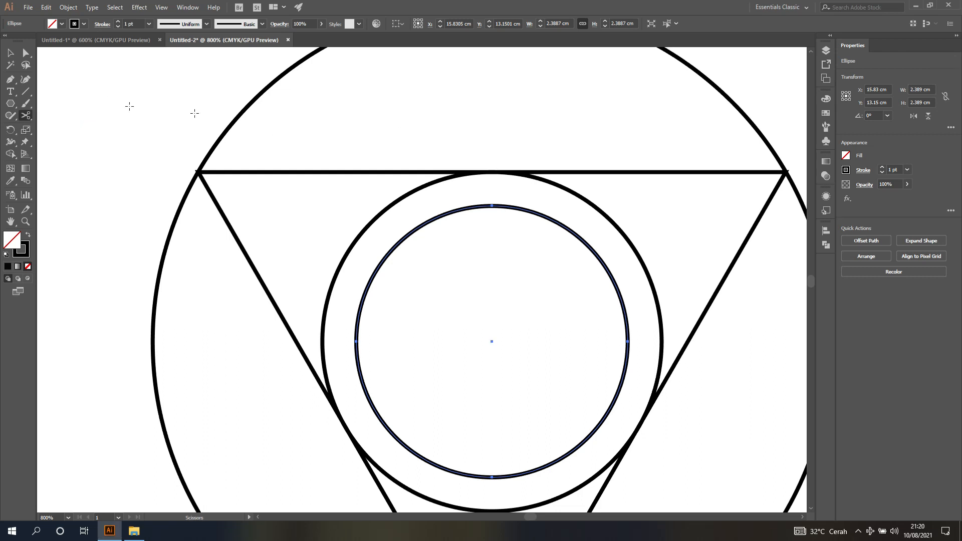
left_click(9, 54)
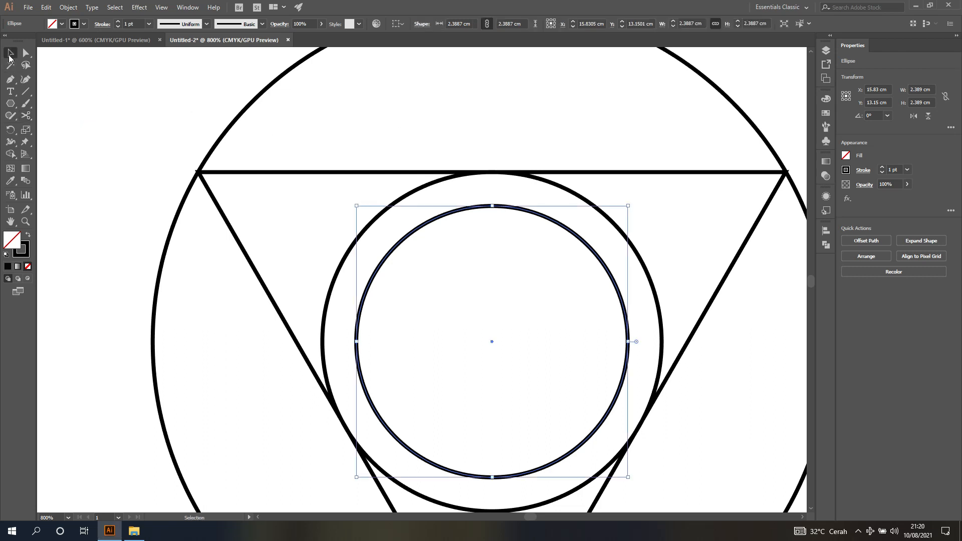
left_click(161, 96)
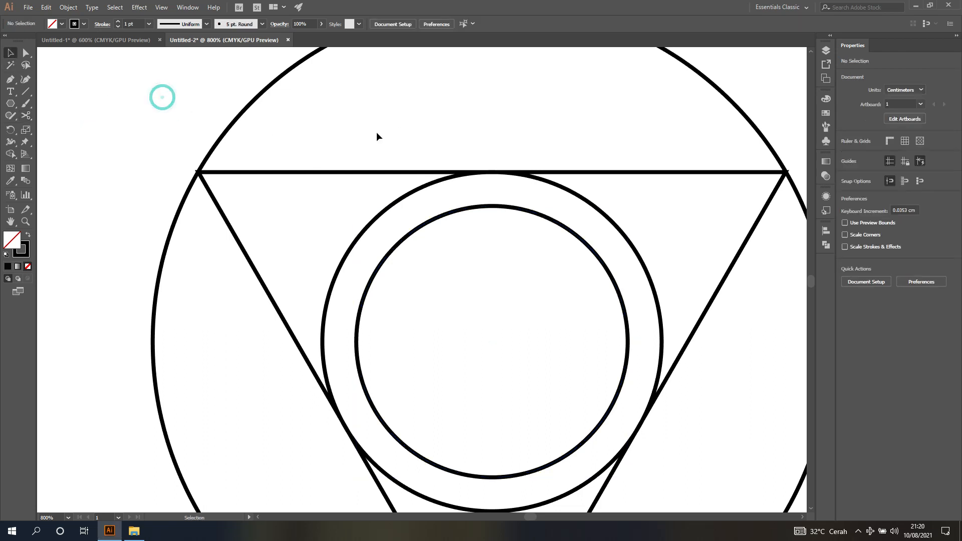
left_click(315, 173)
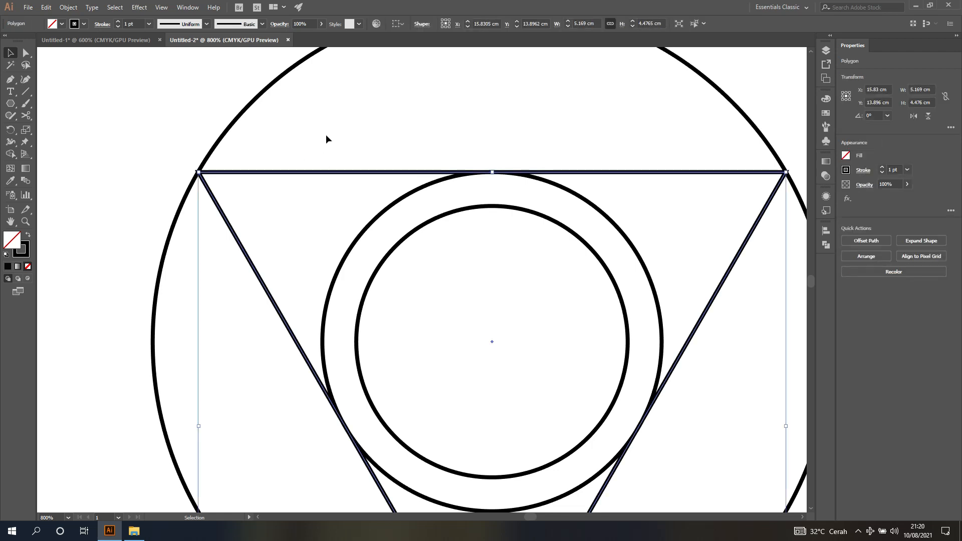
key("c")
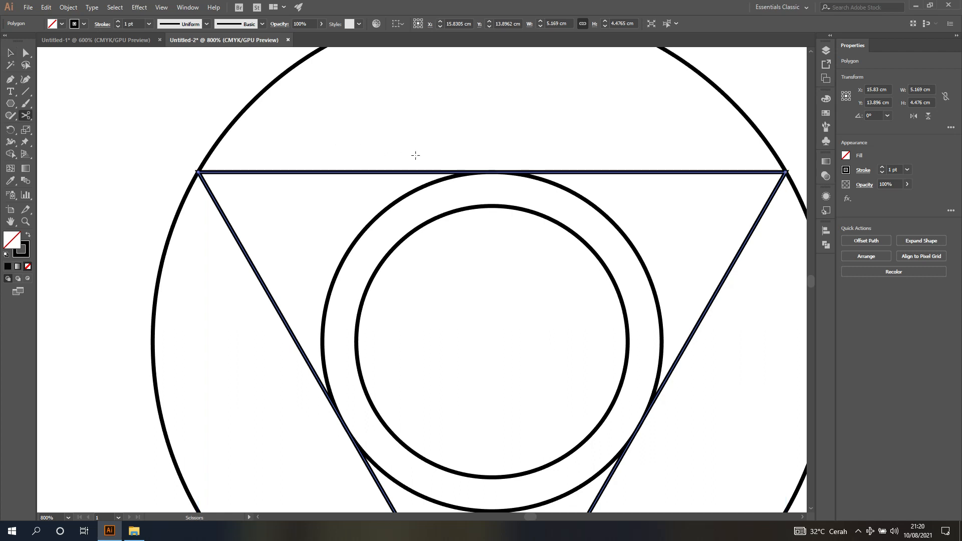
left_click(491, 172)
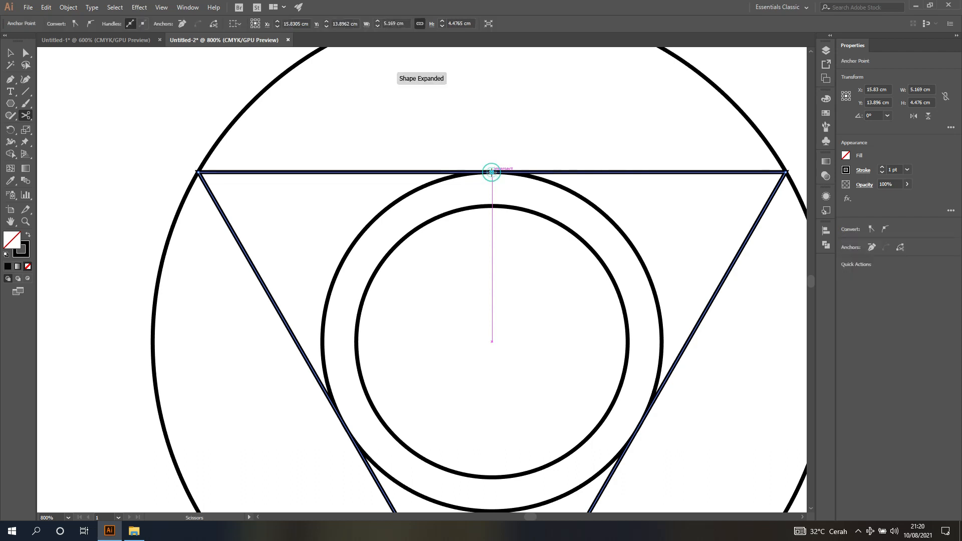
left_click(198, 172)
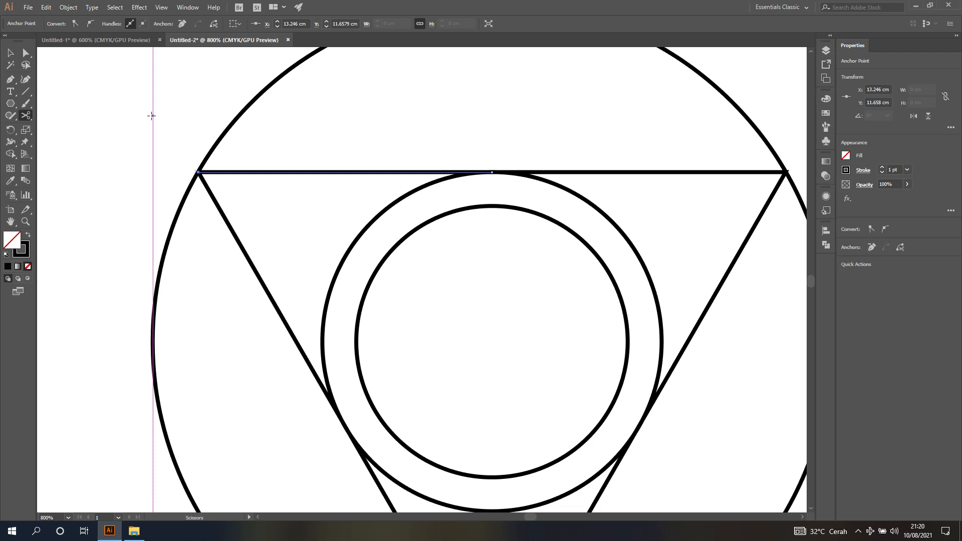
- Separate the cut left half of the triangle's upper edge from the figure and delete it completely, including its leftover anchor point
key("a")
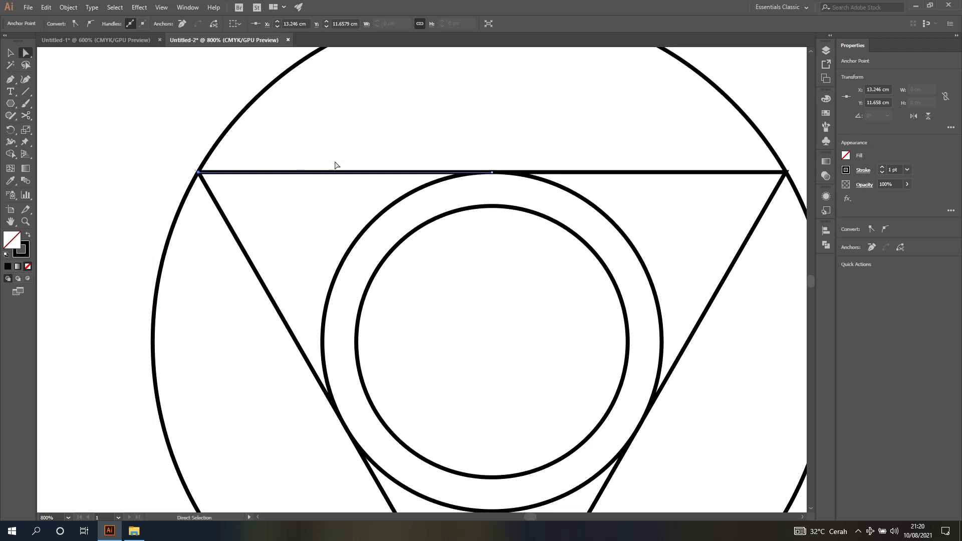
left_click(348, 173)
left_click_drag(366, 172, 381, 149)
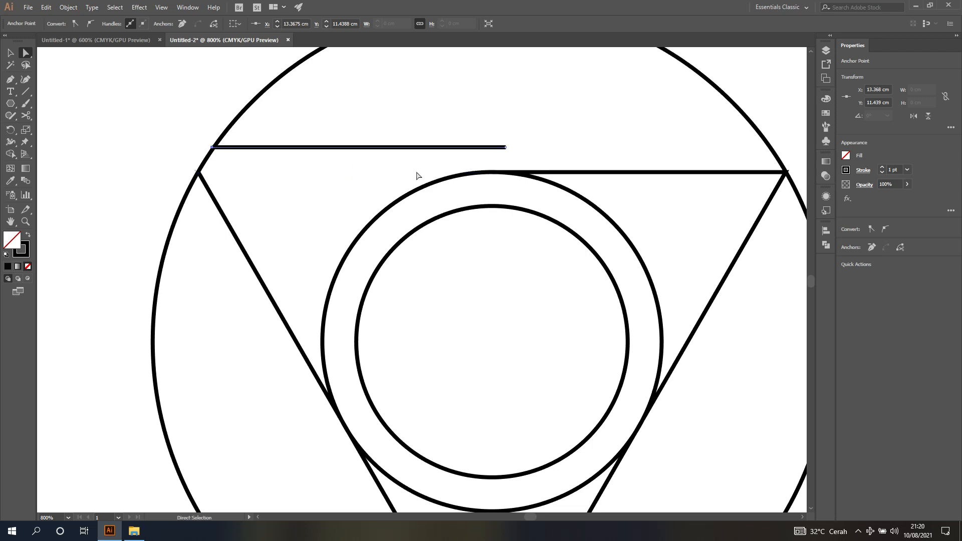
key("Delete")
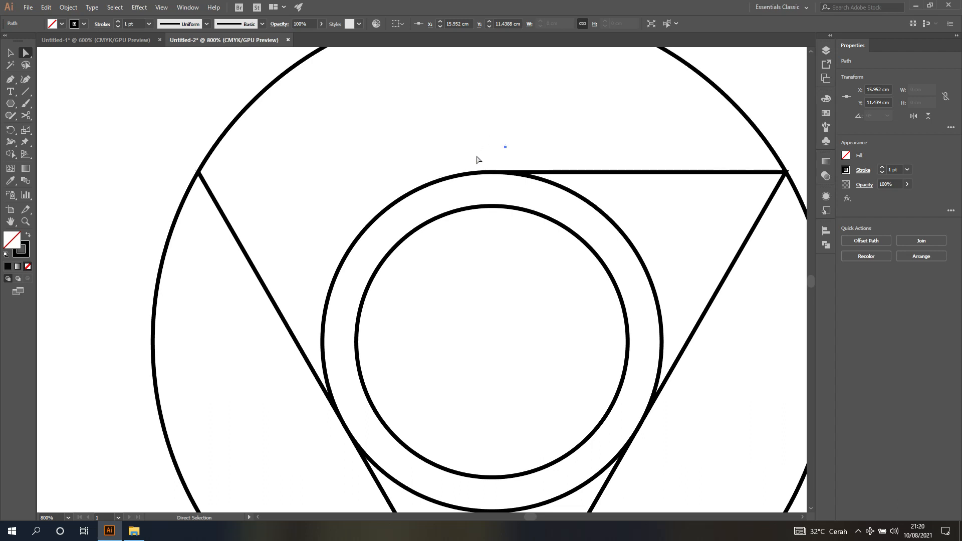
key("Delete")
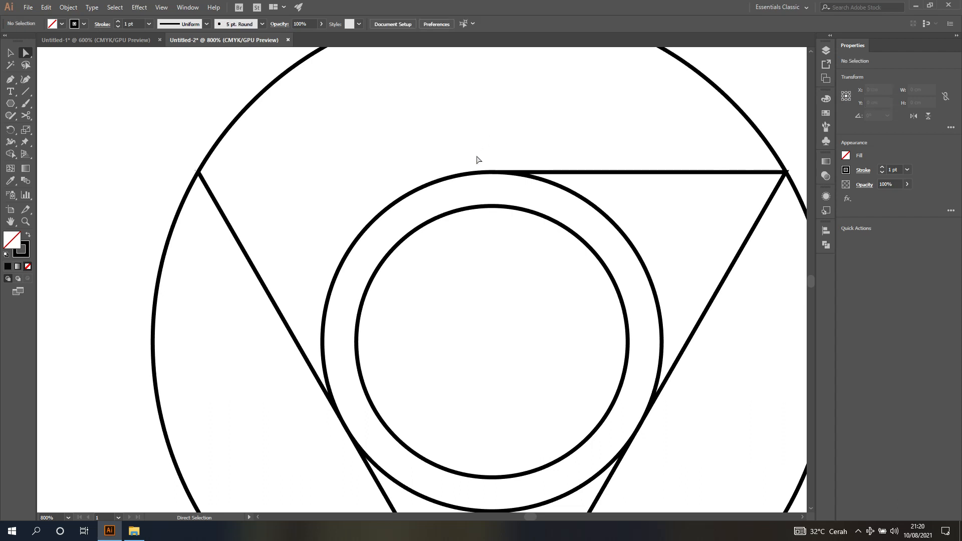
- Cut the triangle's left side with the Scissors tool where it touches the inner ring and at the triangle's lowest corner
scroll(451, 200, "down", 5)
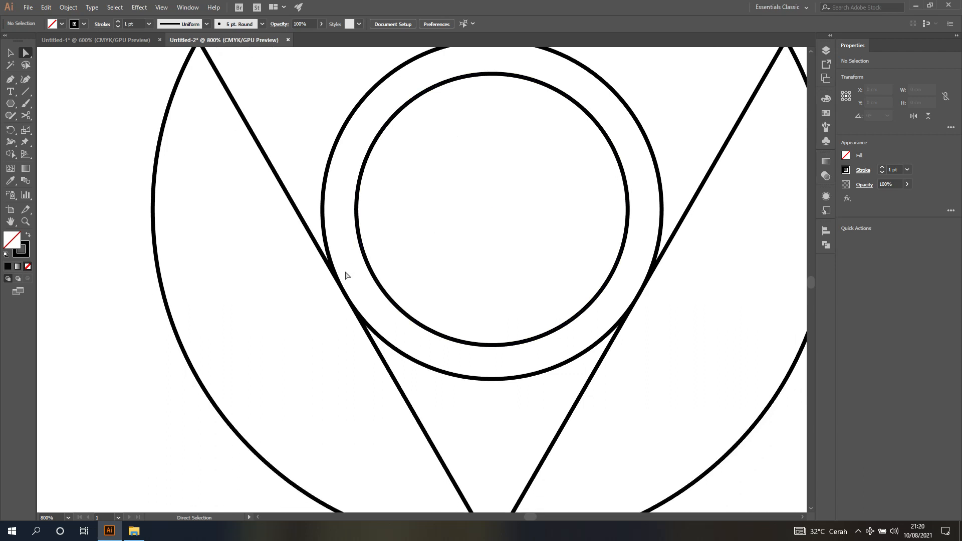
key("c")
scroll(346, 273, "down", 2)
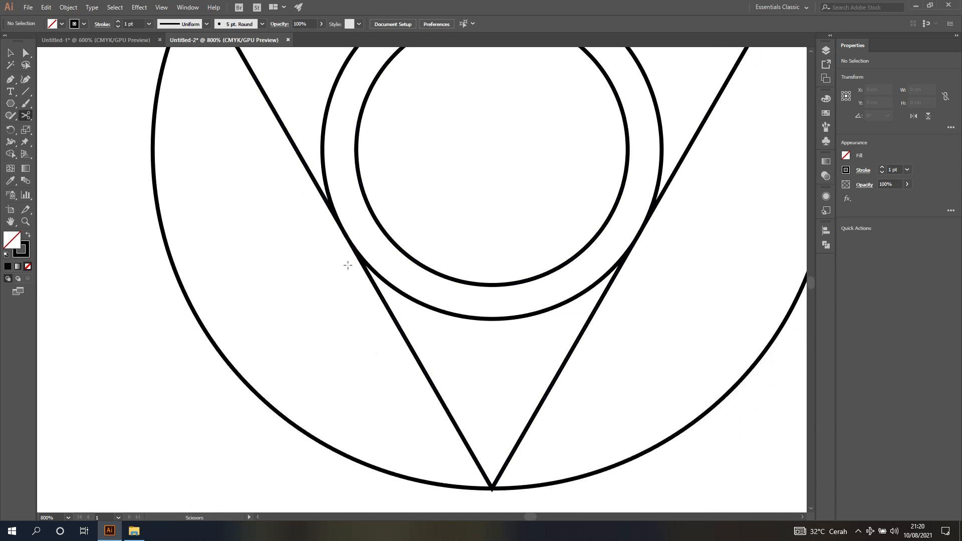
left_click(346, 234)
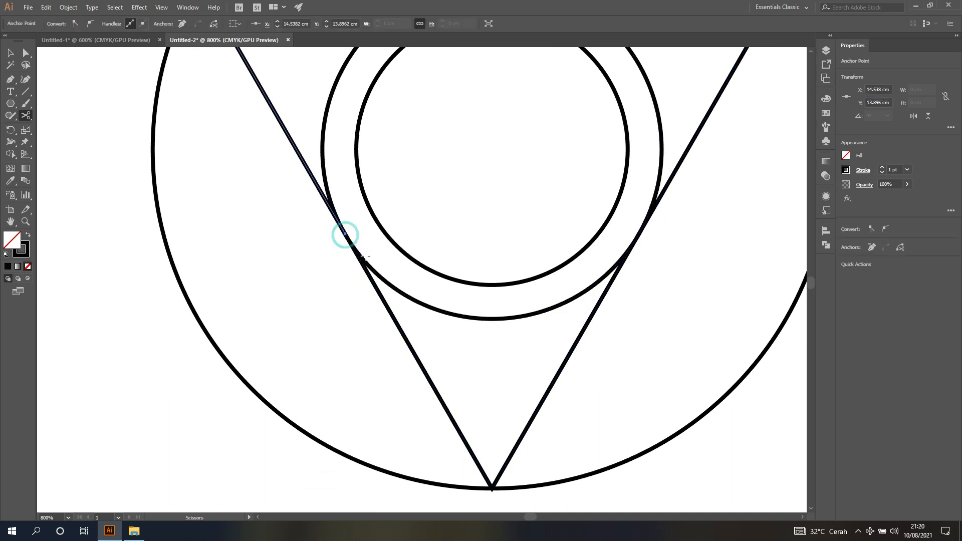
scroll(398, 289, "down", 2)
left_click(492, 427)
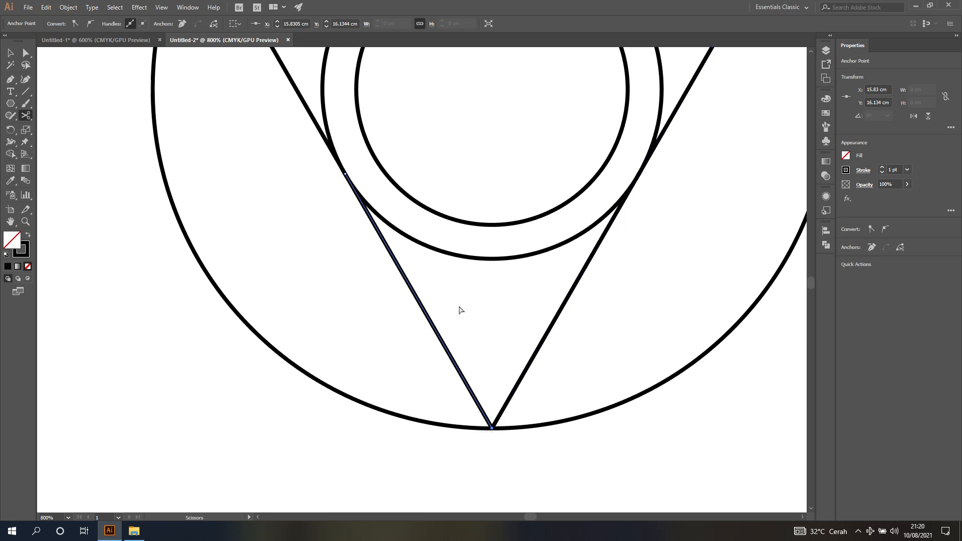
- Move the cut lower half of the triangle's left side away and delete it with its stray anchor point
key("a")
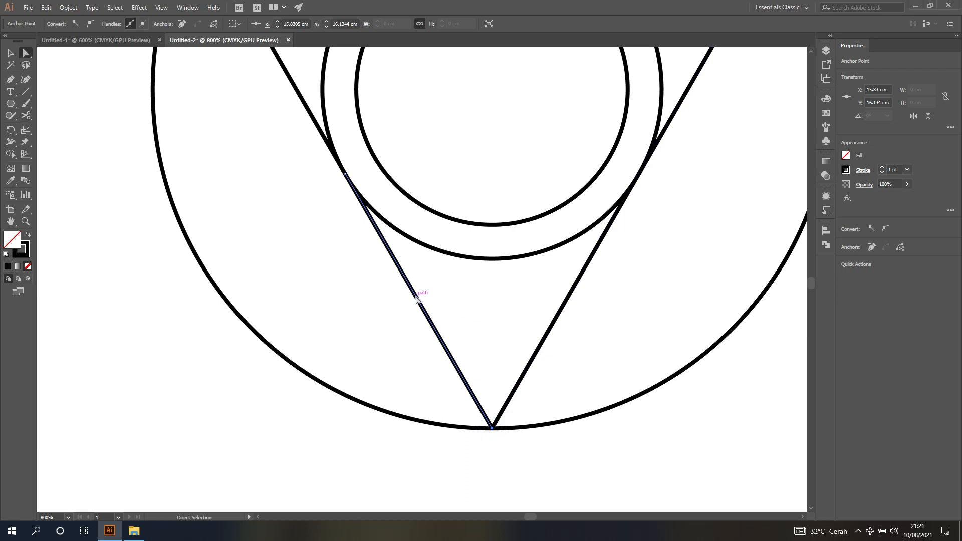
left_click_drag(416, 300, 392, 301)
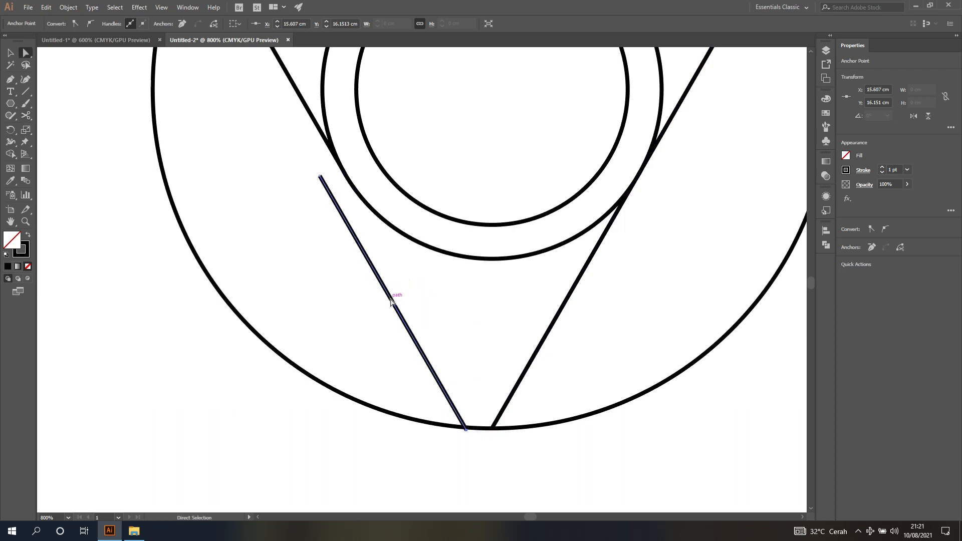
key("Delete")
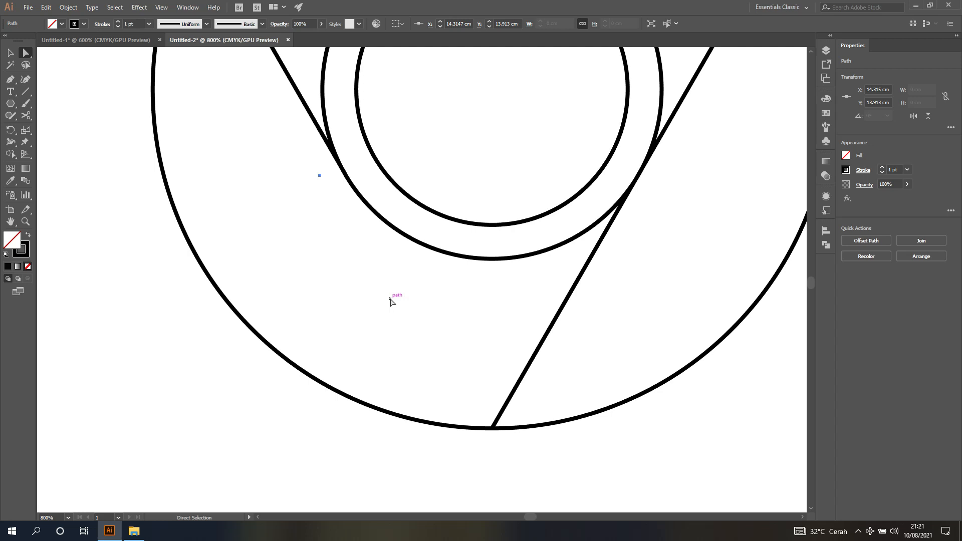
left_click(391, 301)
- Cut the triangle's right side with the Scissors tool where it touches the inner ring and at the upper right corner
scroll(393, 303, "up", 3)
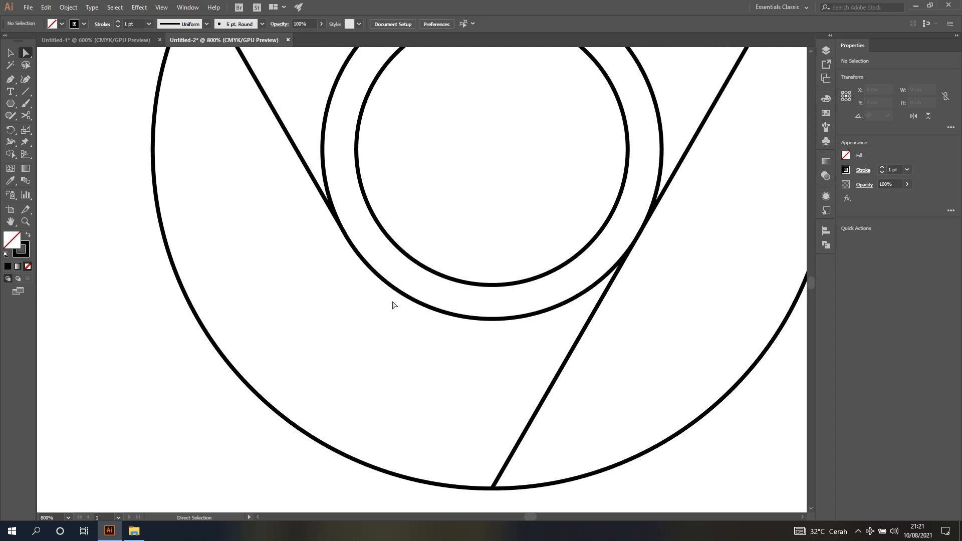
scroll(393, 304, "up", 1)
key("c")
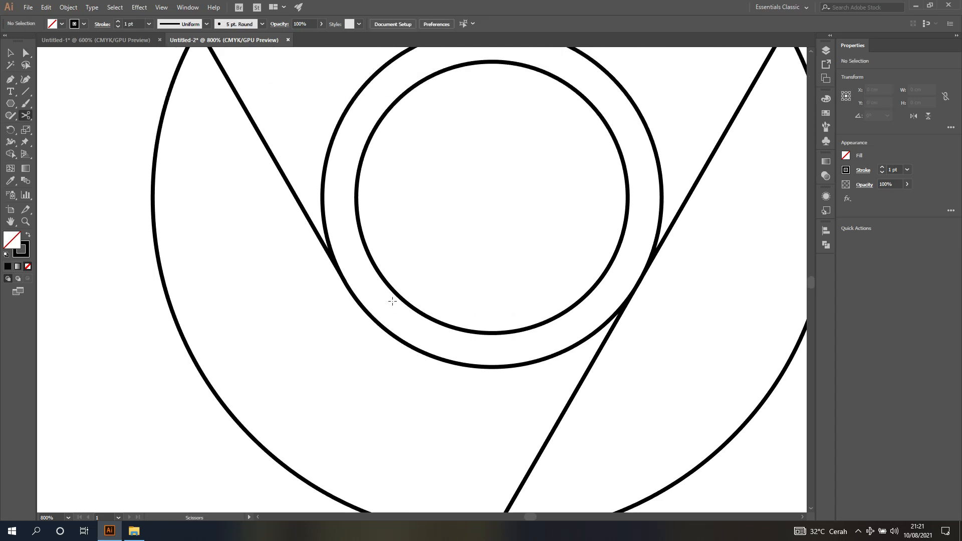
left_click(640, 279)
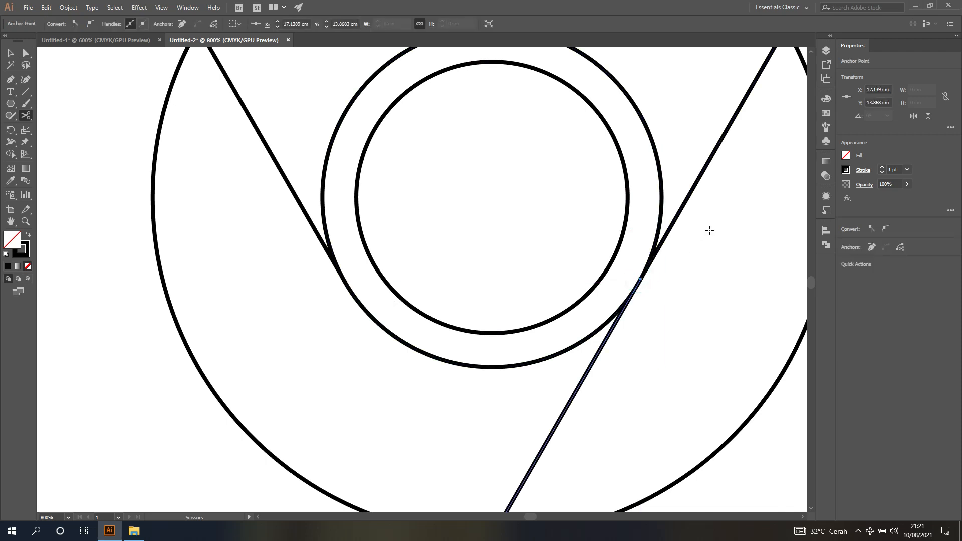
scroll(708, 228, "up", 2)
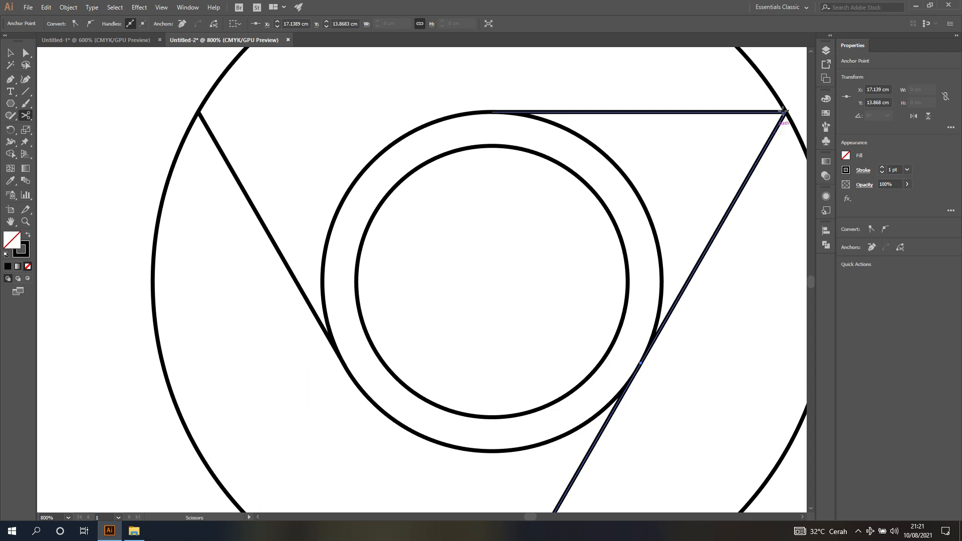
scroll(771, 155, "left", 2)
scroll(774, 156, "right", 5)
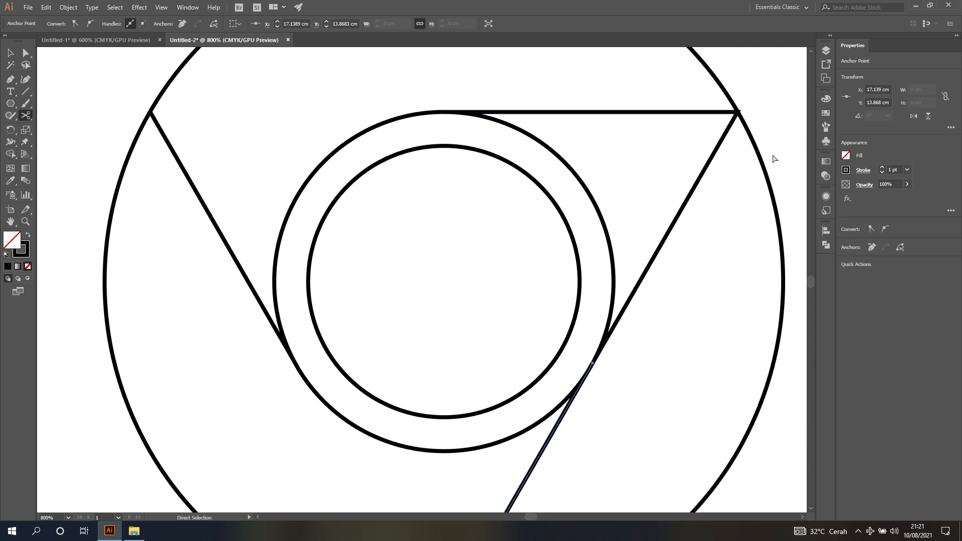
scroll(748, 176, "up", 2)
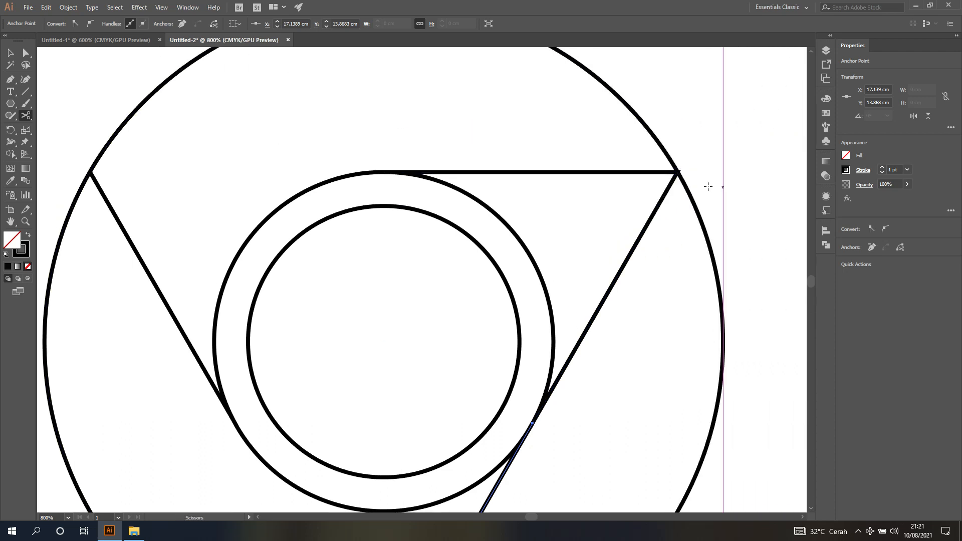
left_click(678, 172)
- Move the cut upper half of the triangle's right side away and delete it with its leftover anchor point
key("a")
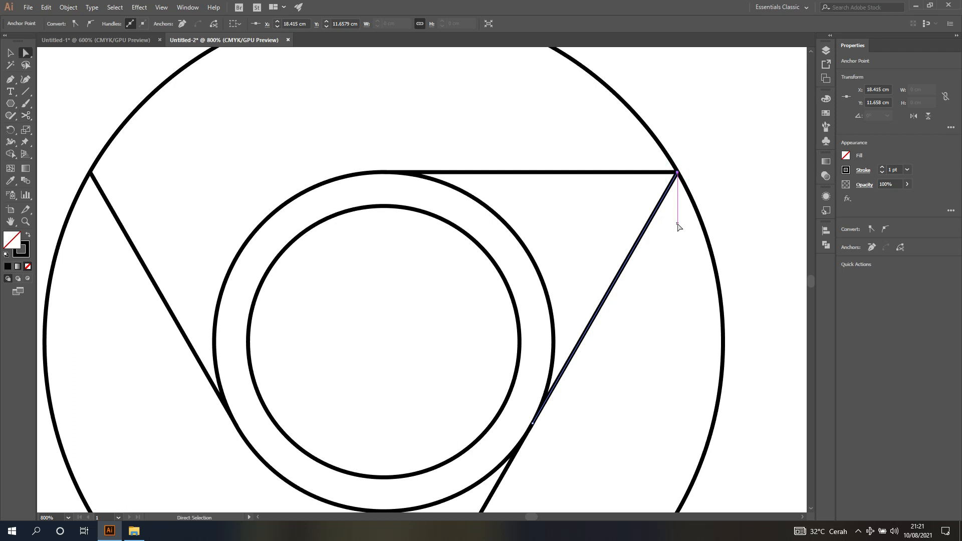
left_click_drag(647, 231, 660, 252)
key("Delete")
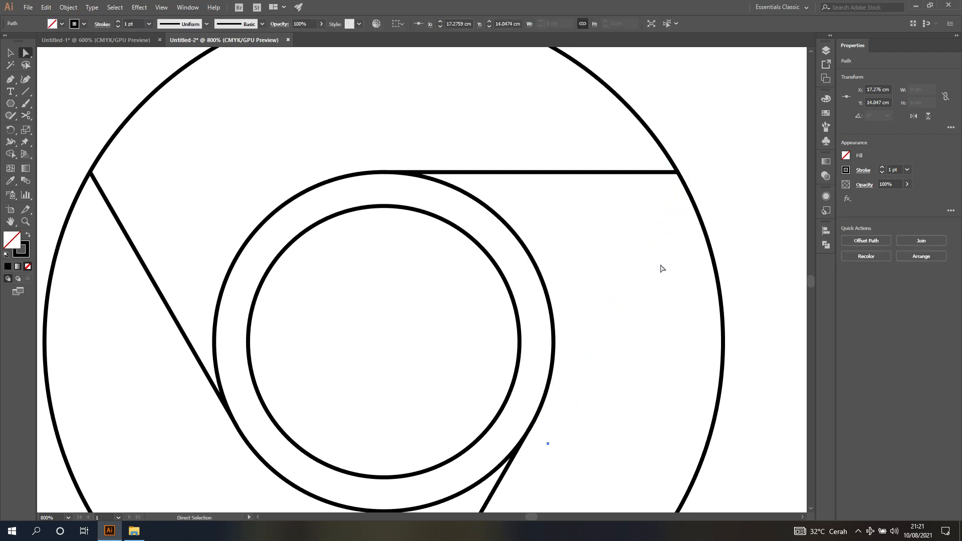
scroll(661, 269, "down", 3)
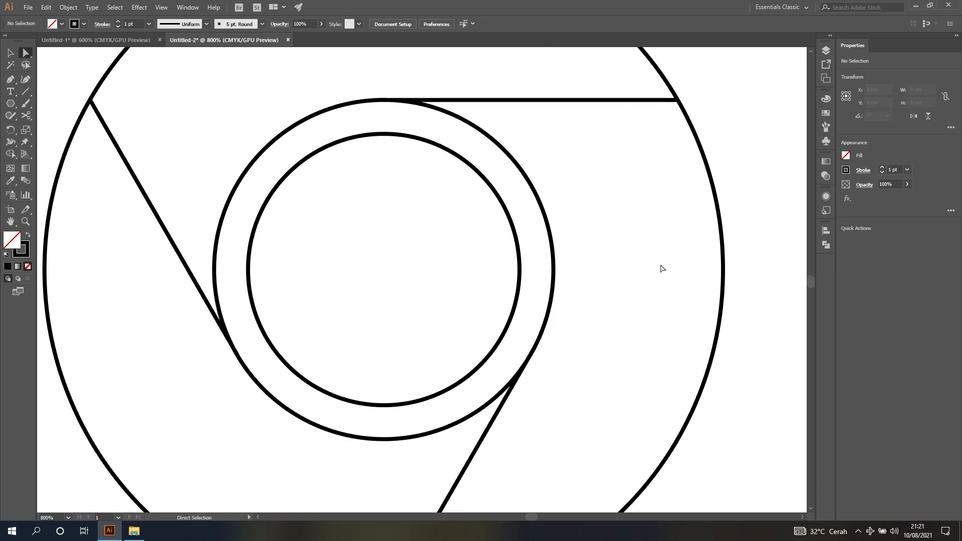
scroll(660, 269, "down", 2)
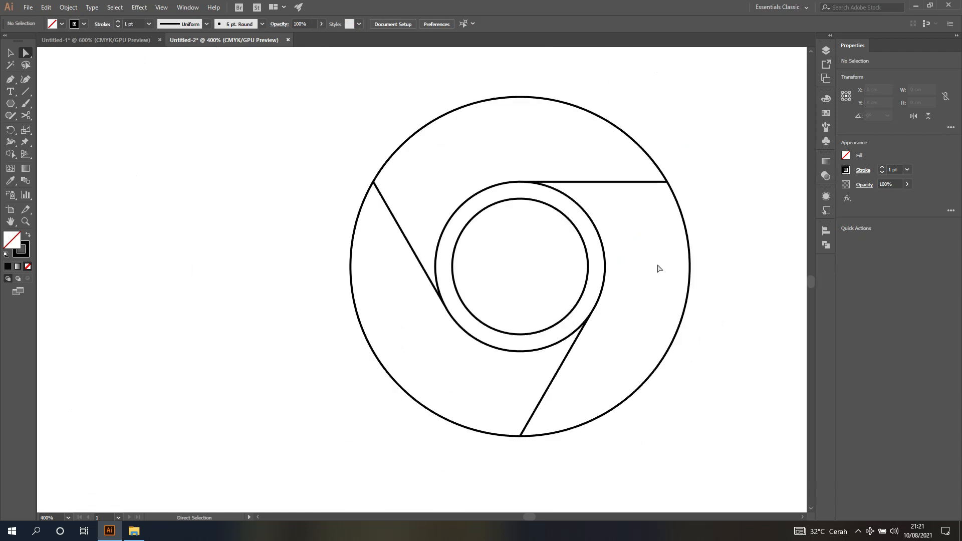
- Display the layer list and select all of the Chrome logo's circles and dividing lines
key("ctrl")
scroll(658, 265, "right", 5)
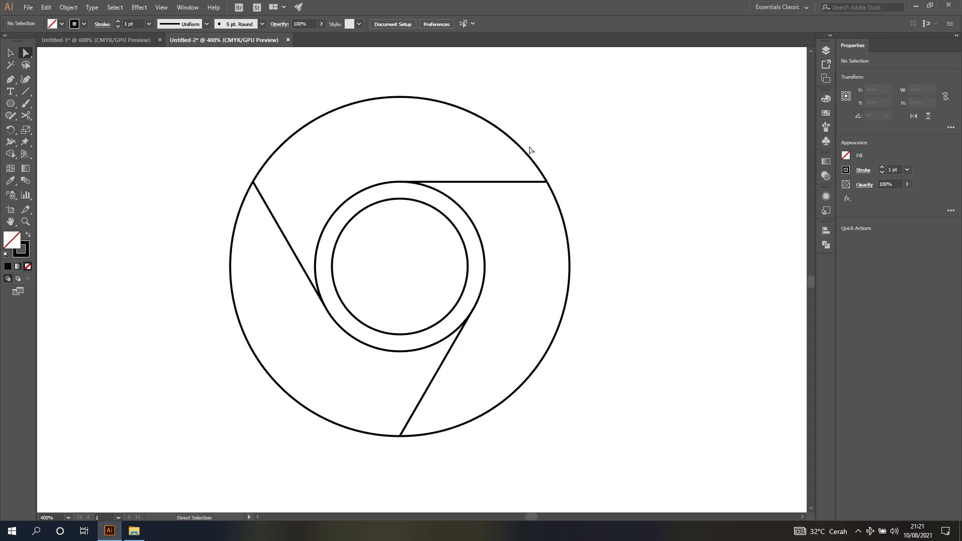
left_click(830, 52)
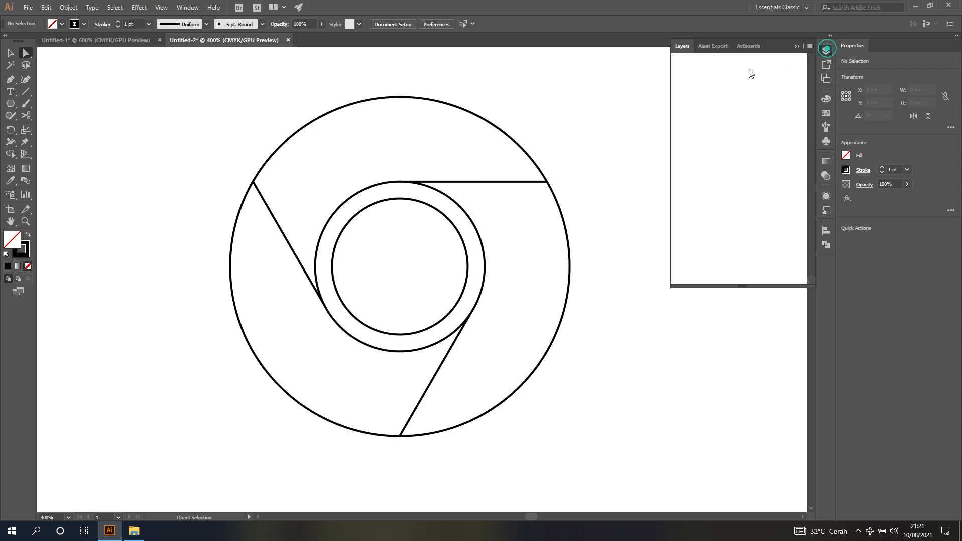
left_click(10, 54)
left_click_drag(161, 72, 622, 476)
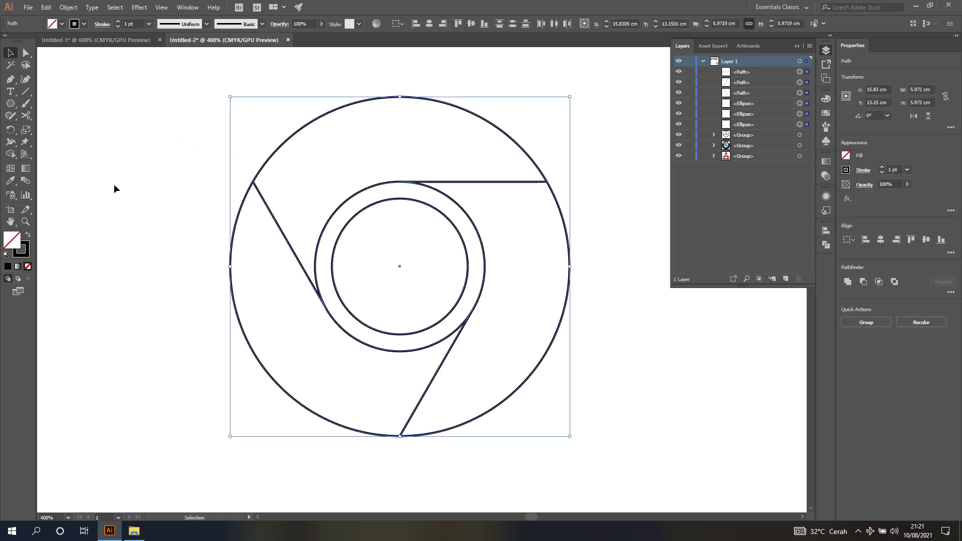
- Set the fill to red and try to colour the Chrome logo's upper section with the Shape Builder tool
left_click(9, 155)
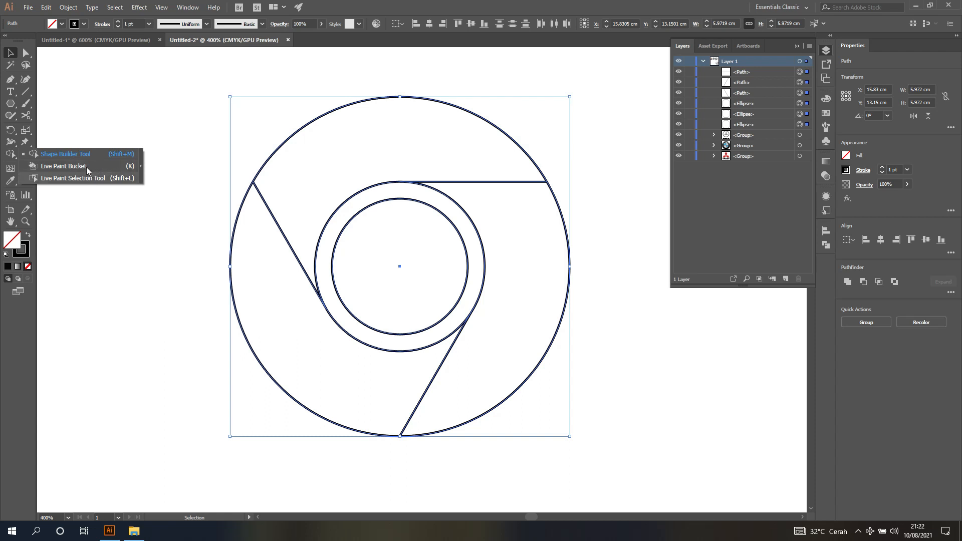
left_click(110, 159)
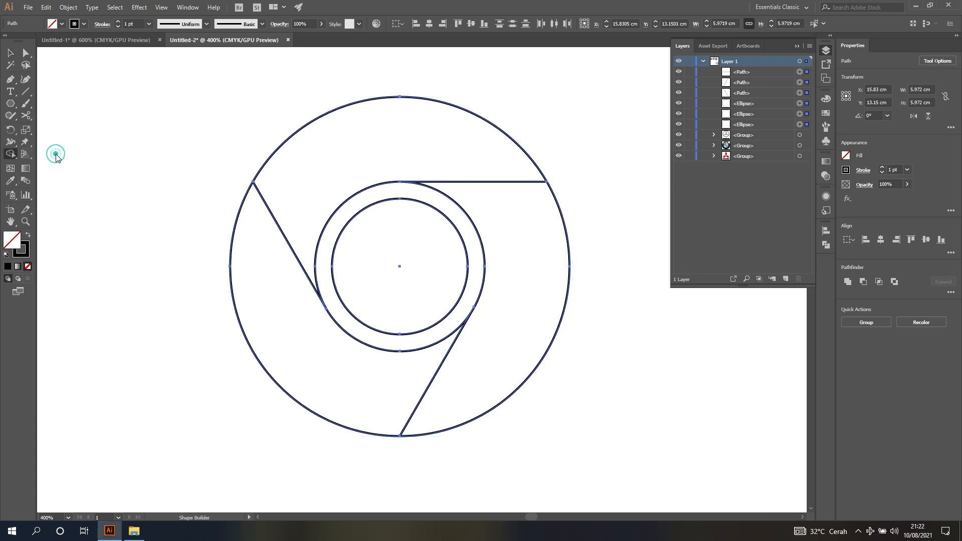
left_click(63, 24)
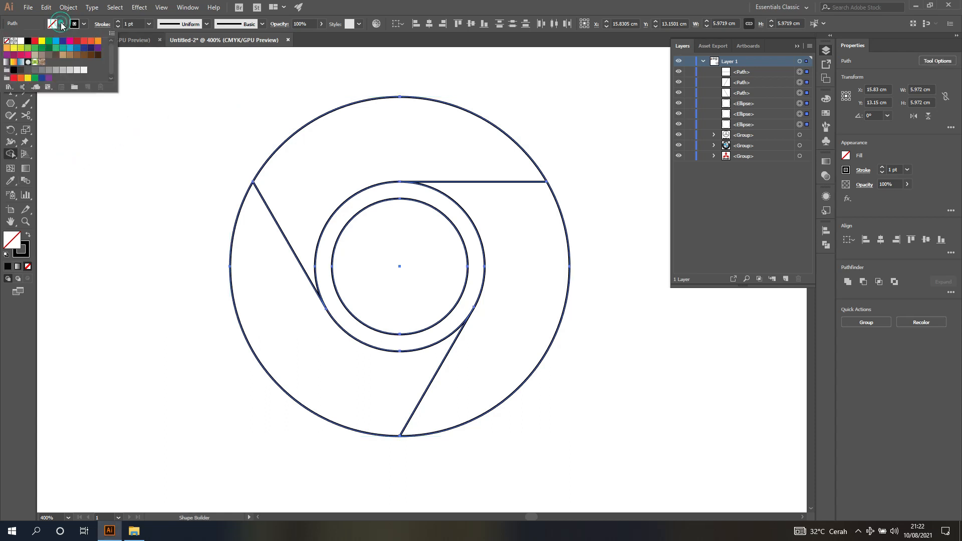
left_click(34, 42)
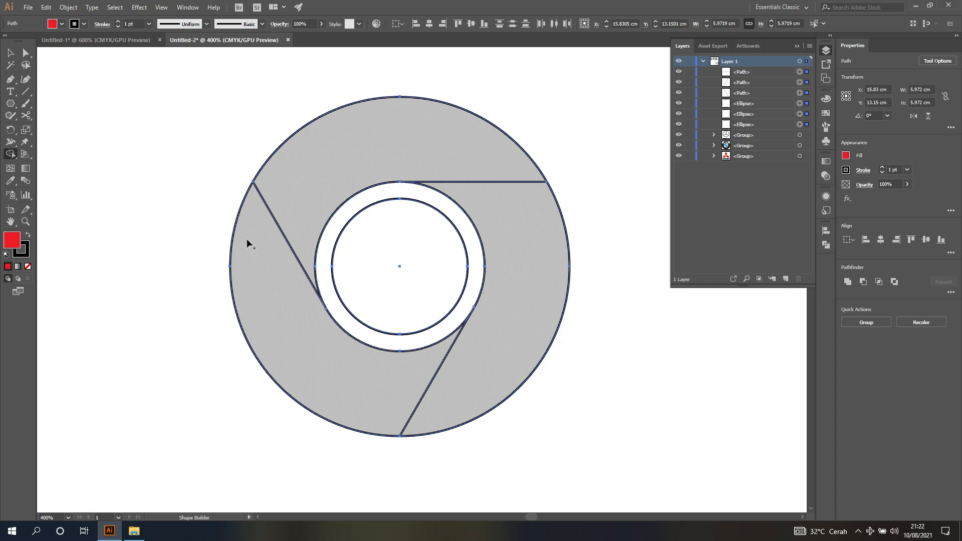
left_click(351, 145)
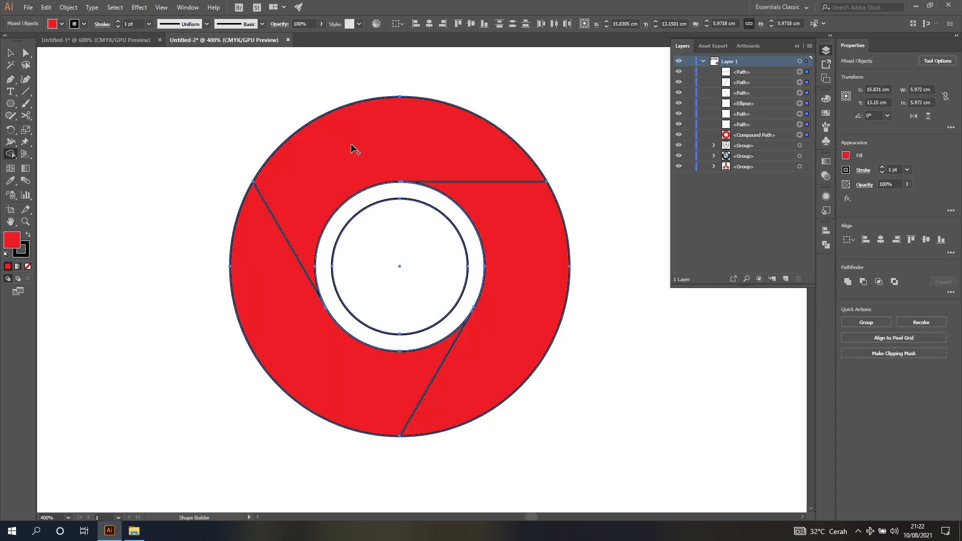
key("ctrl+z")
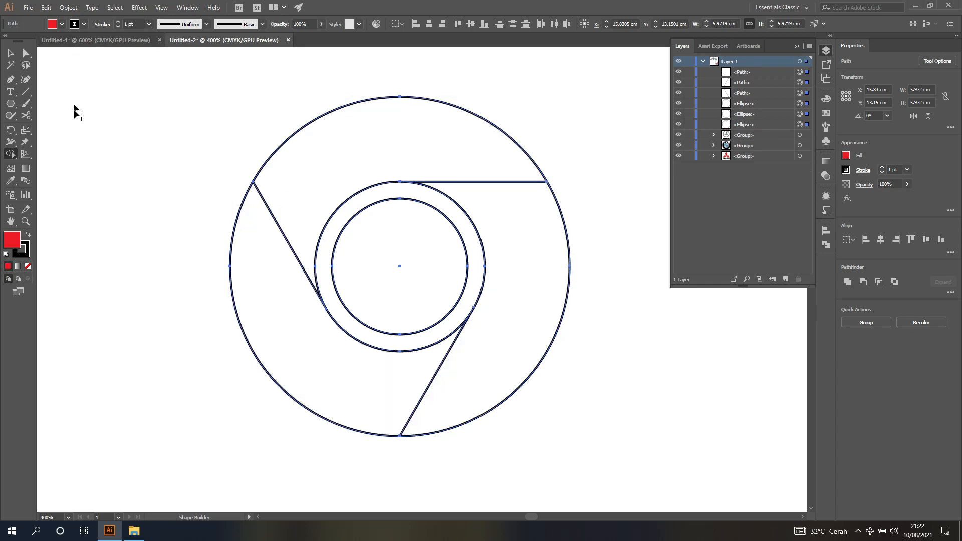
- Fill the Chrome logo's upper section with red using the Live Paint Bucket
left_click(13, 157)
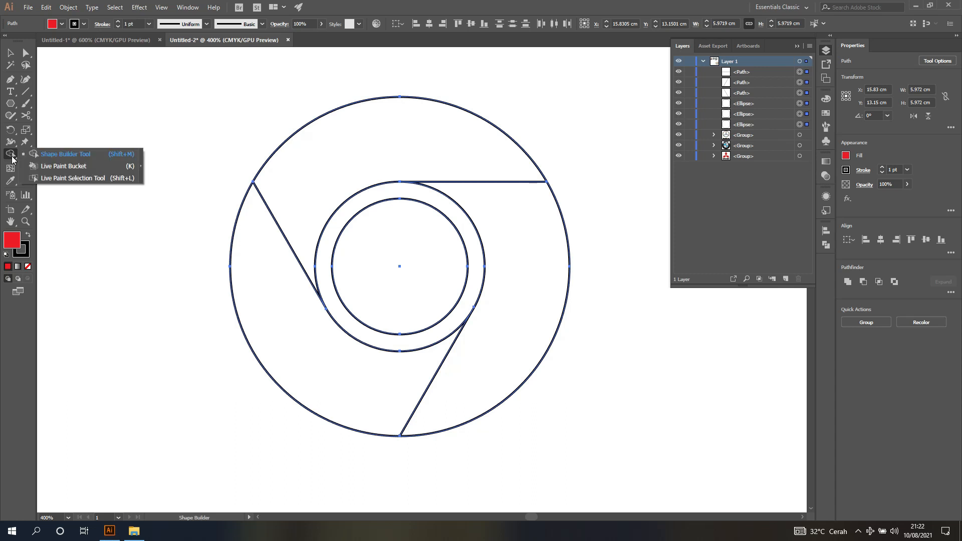
left_click(51, 171)
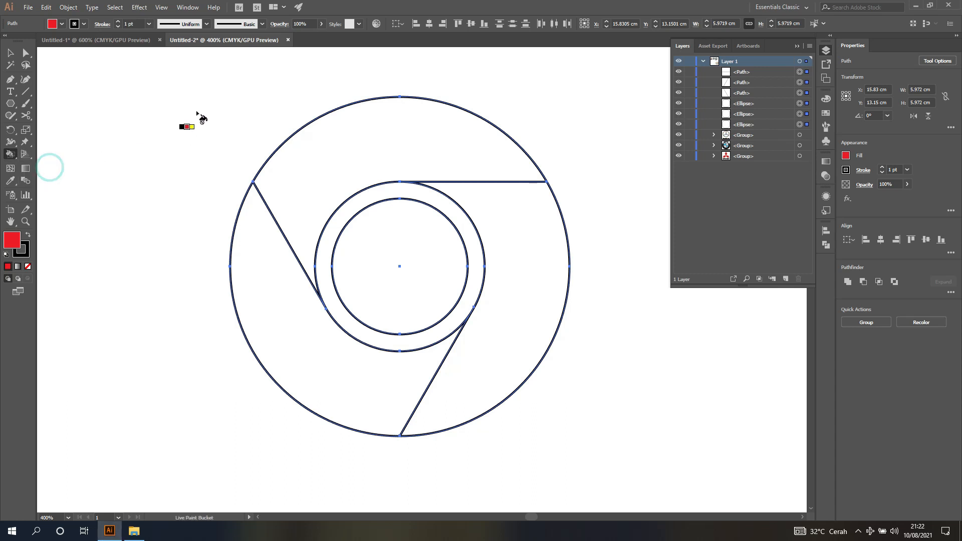
left_click(424, 131)
- Fill the Chrome logo's right section with yellow (C=5 M=0 Y=90 K=0) and its lower left section with green using Live Paint
left_click(61, 23)
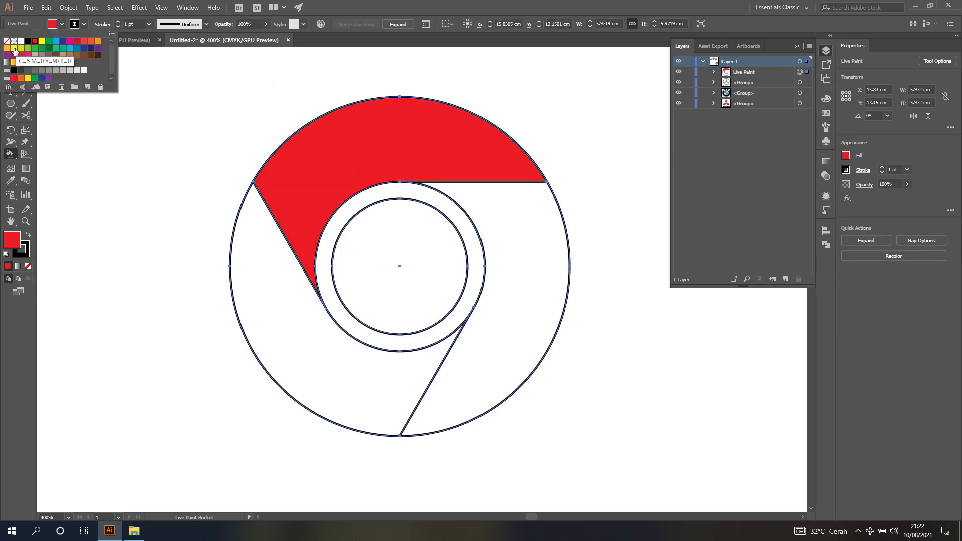
left_click(14, 48)
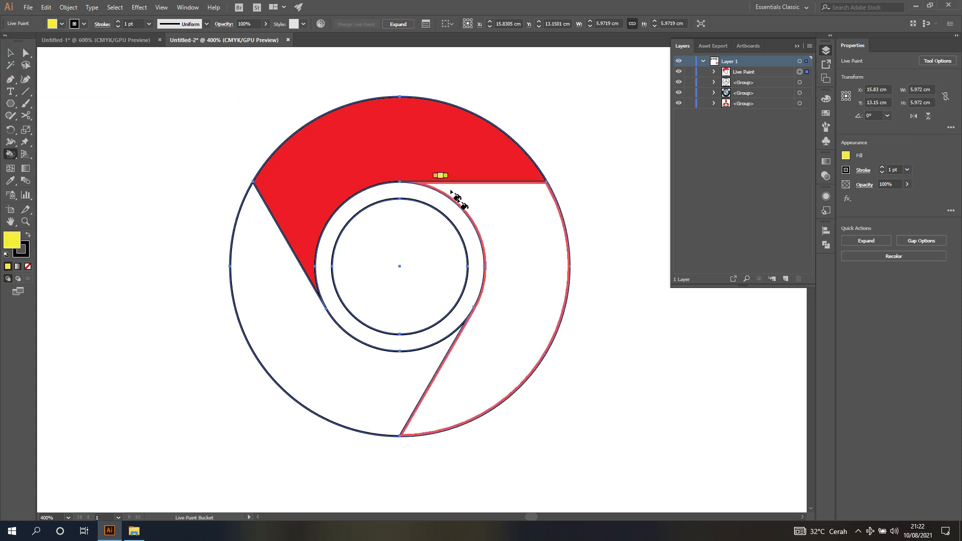
left_click(511, 268)
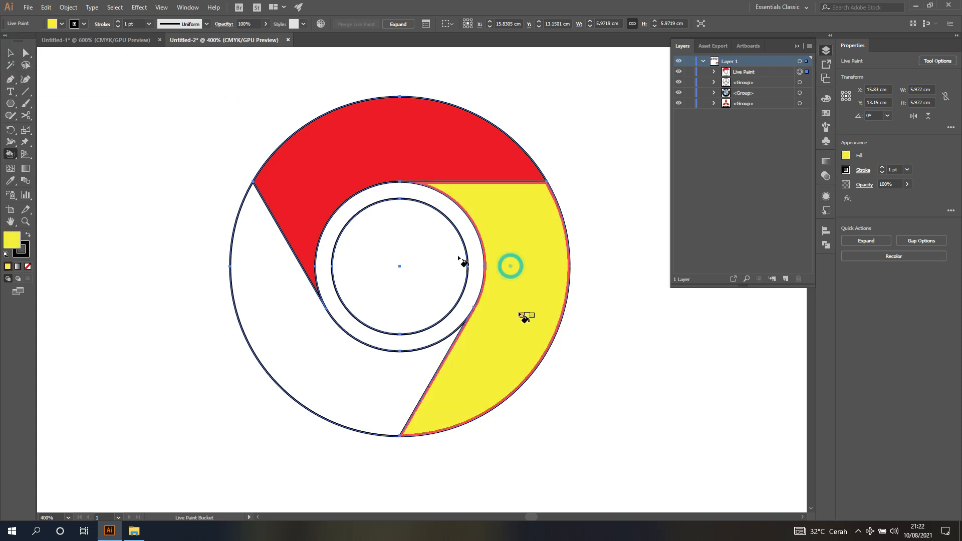
left_click(62, 24)
left_click(49, 41)
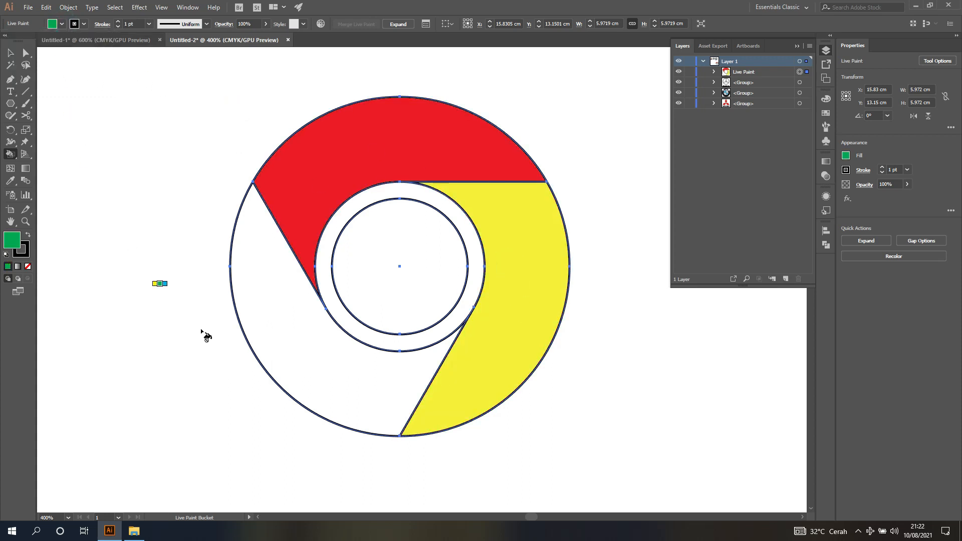
left_click(272, 317)
left_click(11, 53)
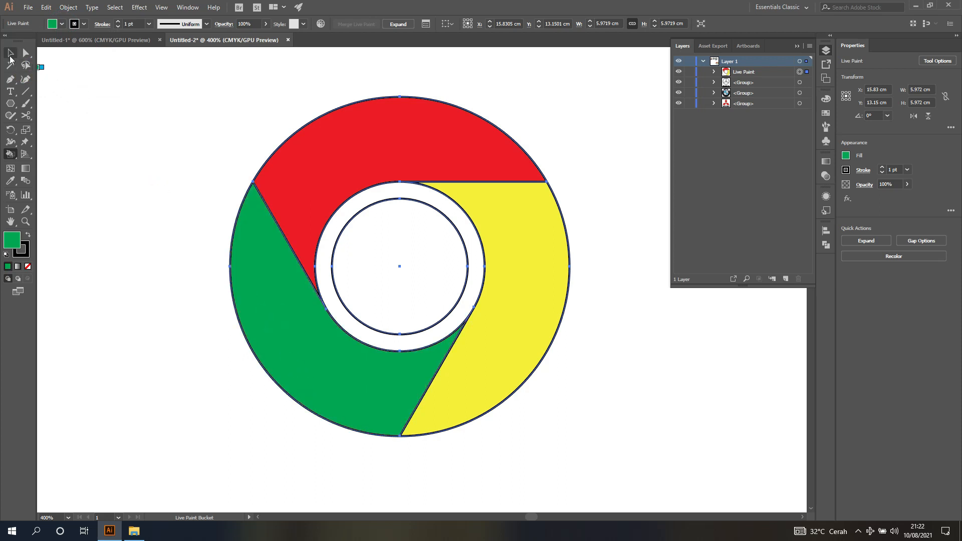
left_click(120, 103)
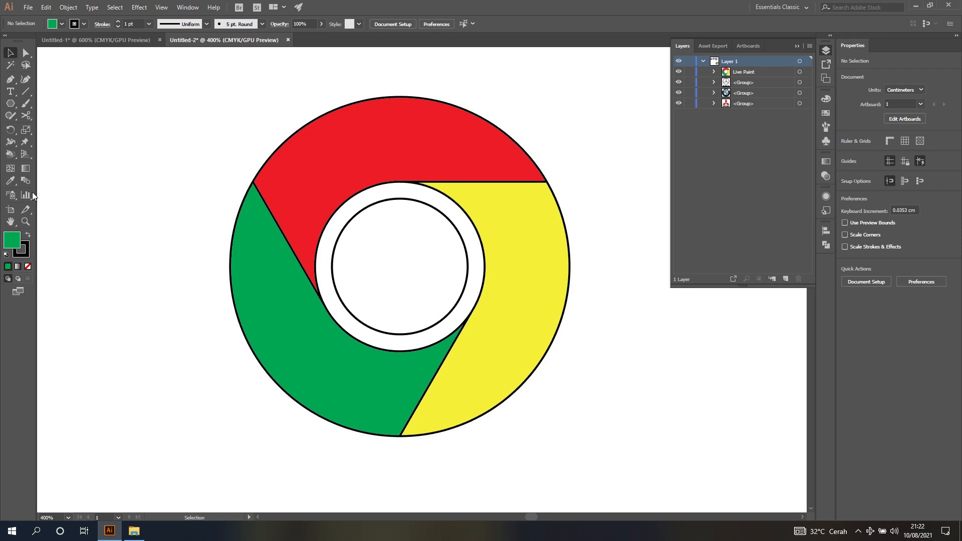
- Select the Chrome logo's innermost circle with Direct Selection and fill it with blue
left_click(10, 154)
left_click(358, 212)
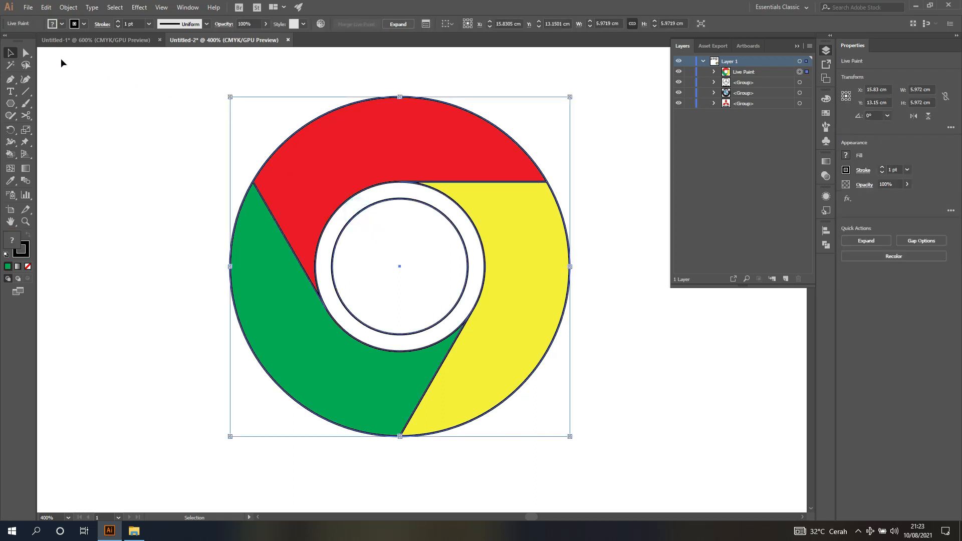
left_click(41, 53)
left_click(27, 53)
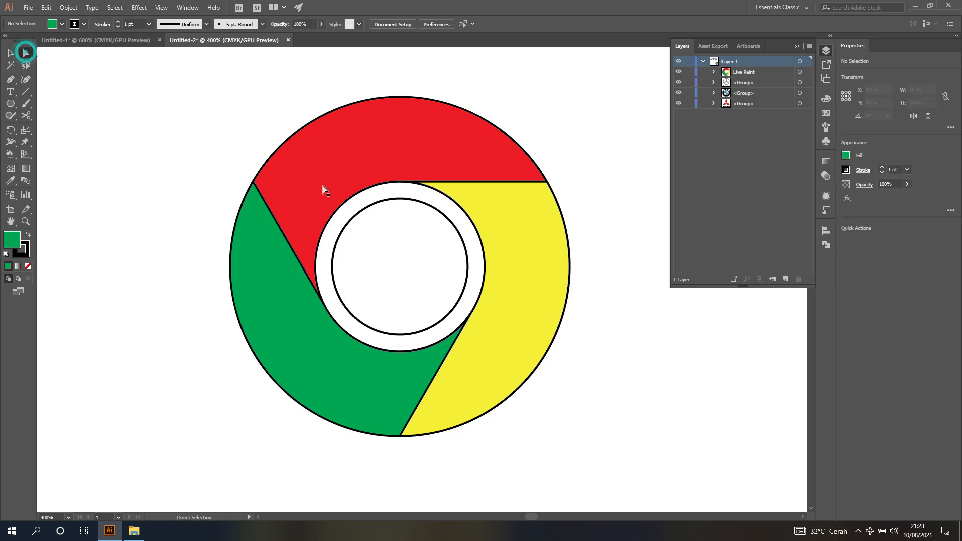
left_click(357, 220)
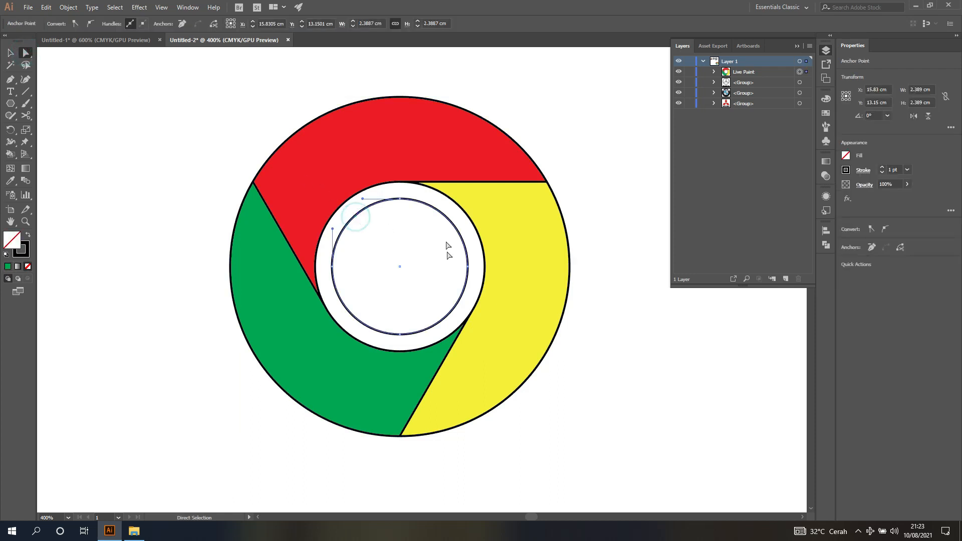
left_click(847, 157)
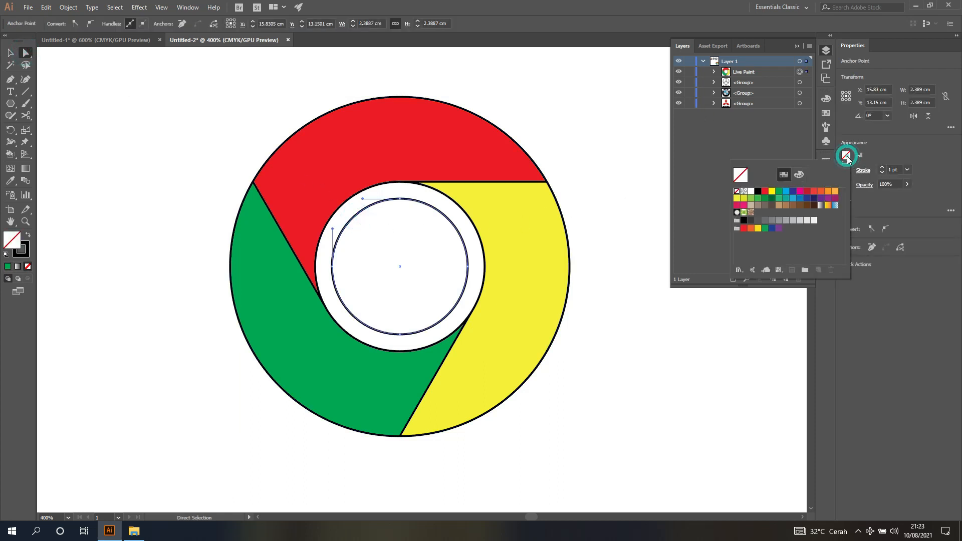
left_click(800, 198)
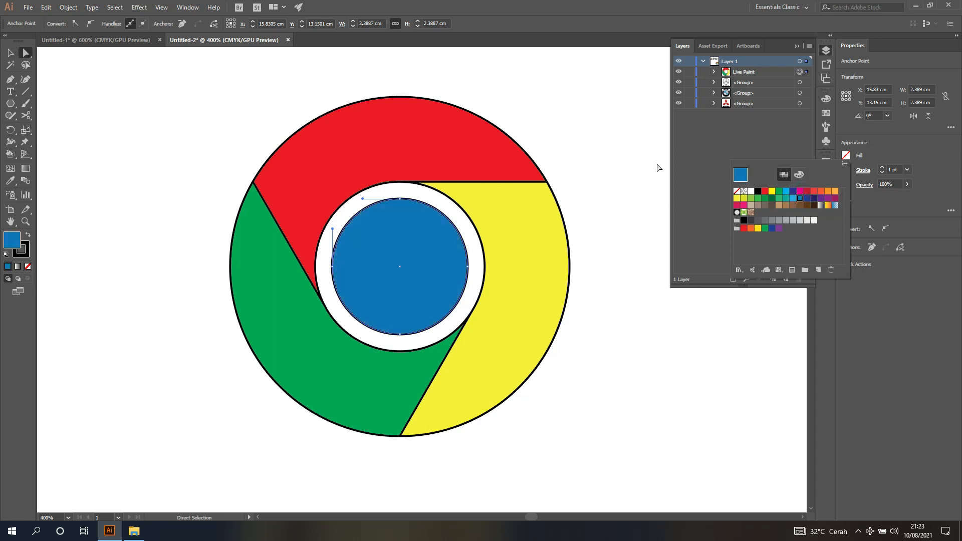
left_click(882, 148)
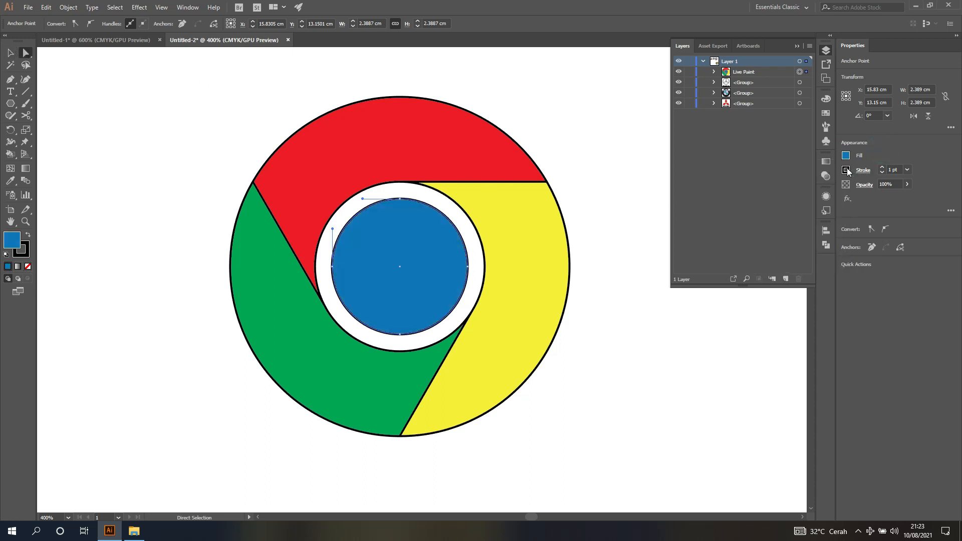
- Compare the Chrome logo with the one on the reference sheet and remove the stroke from all its parts
left_click(846, 170)
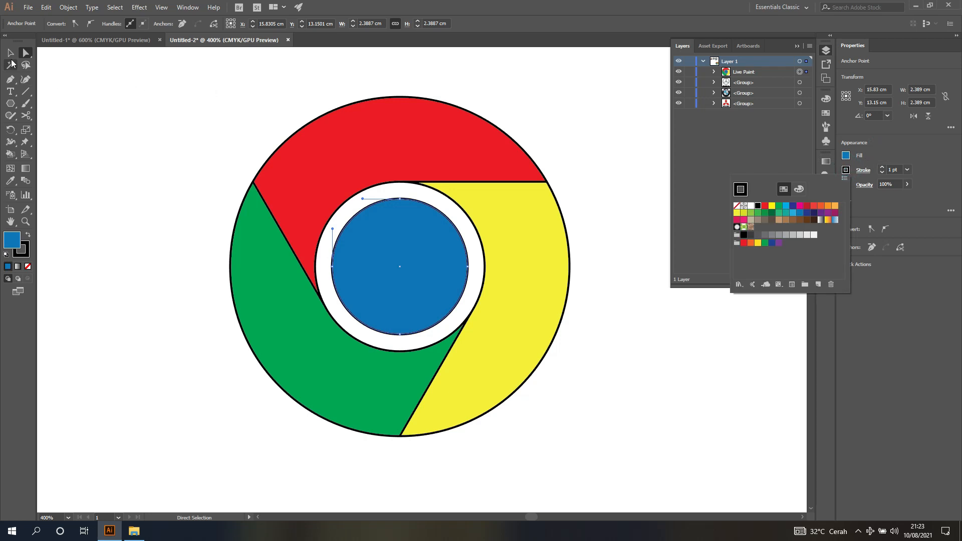
left_click(34, 60)
left_click(71, 41)
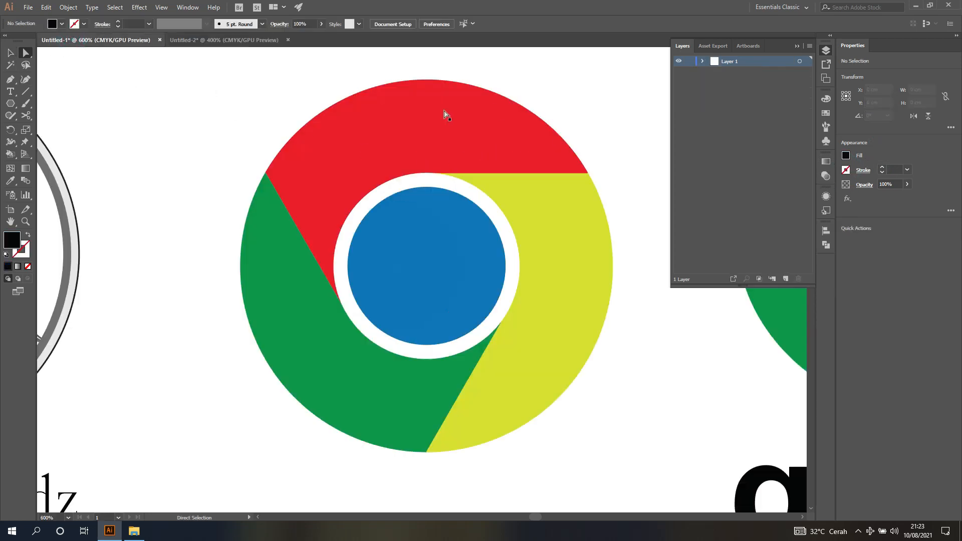
left_click(224, 41)
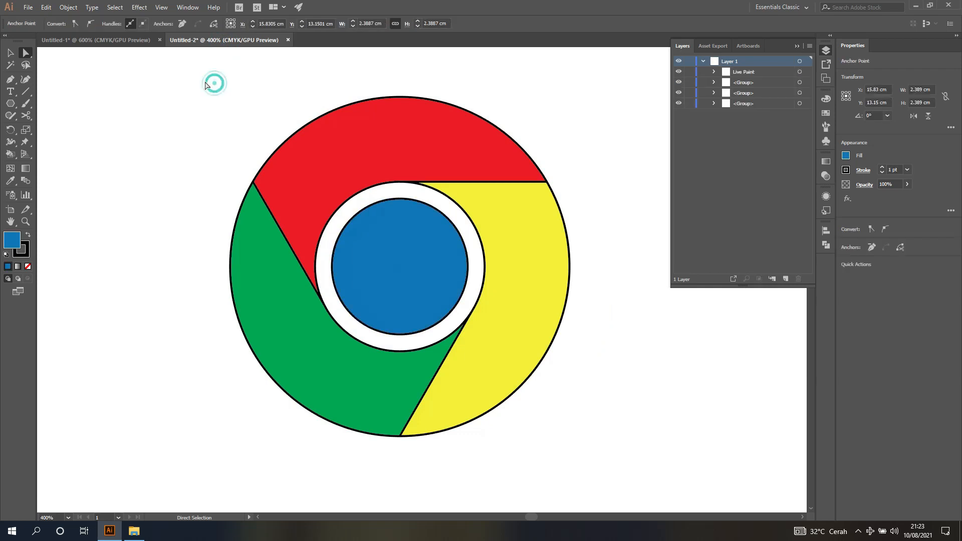
mouse_move(175, 77)
left_mouse_down()
mouse_move(576, 280)
mouse_move(621, 456)
mouse_move(621, 447)
left_mouse_up()
left_click(849, 170)
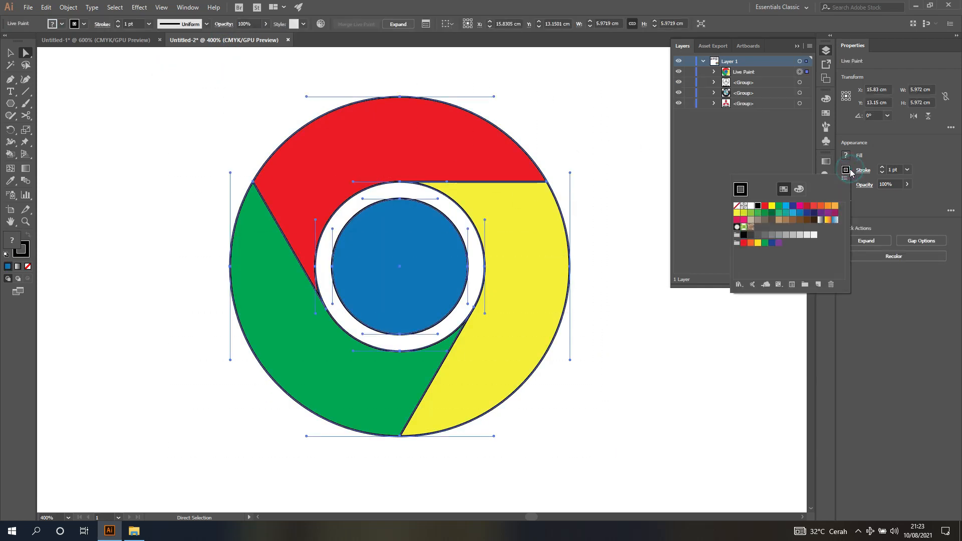
left_click(738, 206)
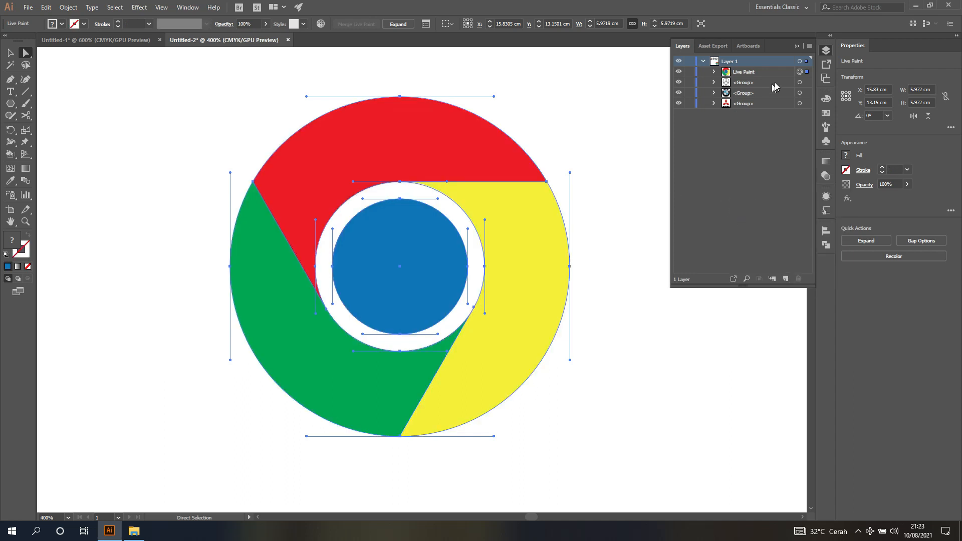
left_click(631, 108)
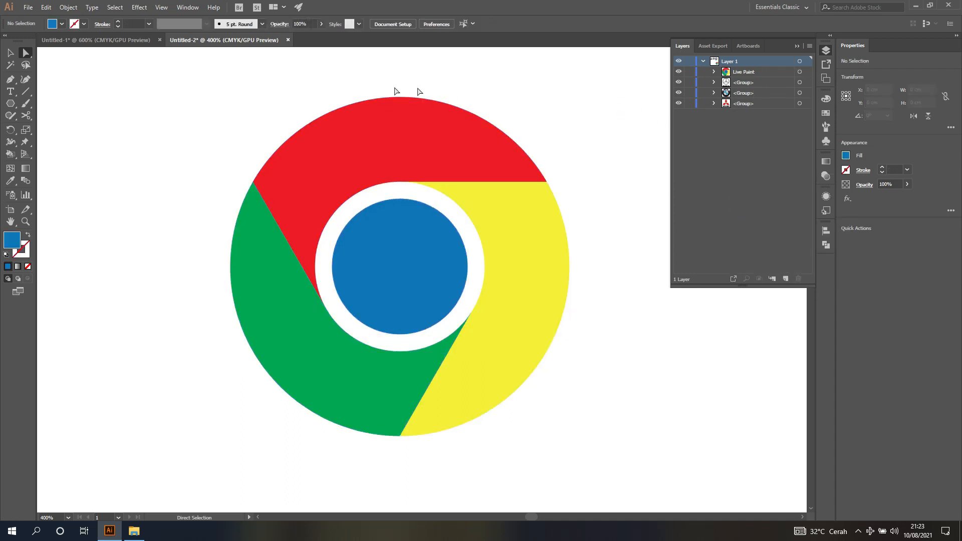
- Group the Chrome logo and move it up to the right, just below and beside the Mercedez Bendz logo
mouse_move(175, 76)
left_mouse_down()
mouse_move(207, 87)
mouse_move(552, 314)
mouse_move(620, 474)
left_mouse_up()
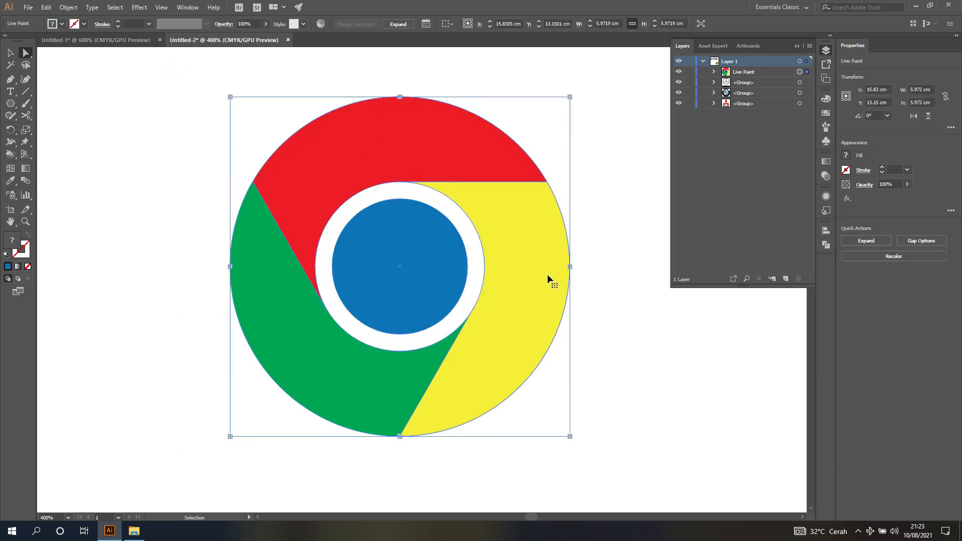
key("ctrl+g")
key("ctrl+0")
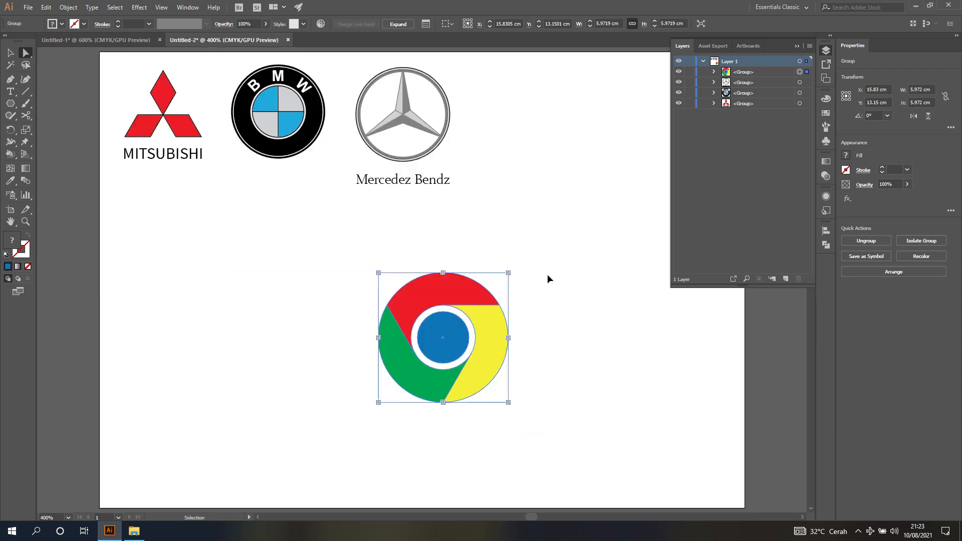
left_click_drag(469, 300, 551, 213)
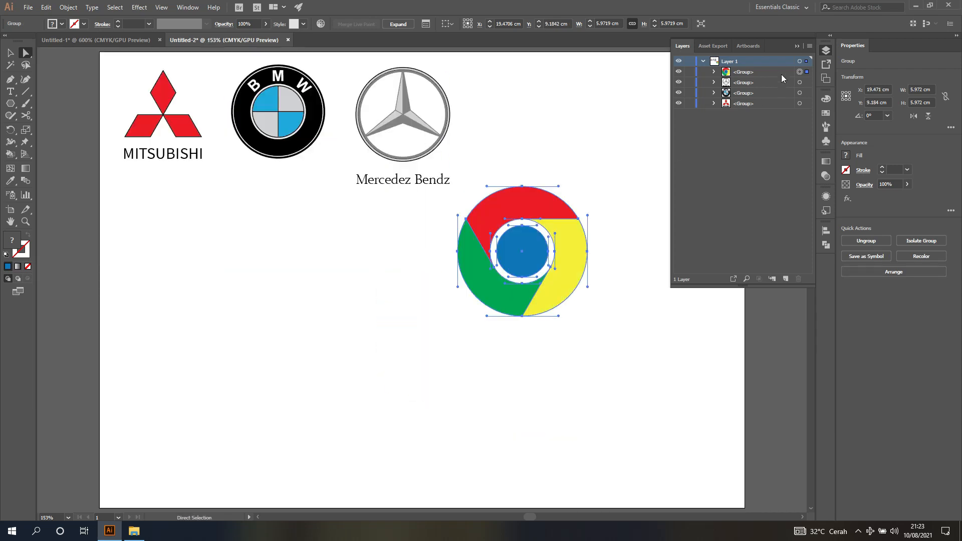
left_click(797, 46)
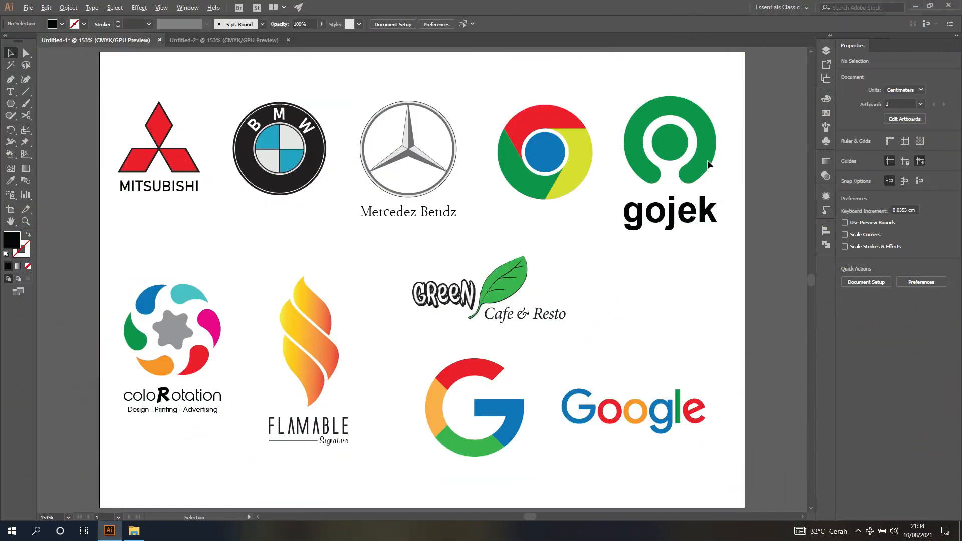
- Examine the gojek logo's ring and inner circle up close on the reference sheet
scroll(707, 161, "up", 1)
scroll(709, 165, "up", 4)
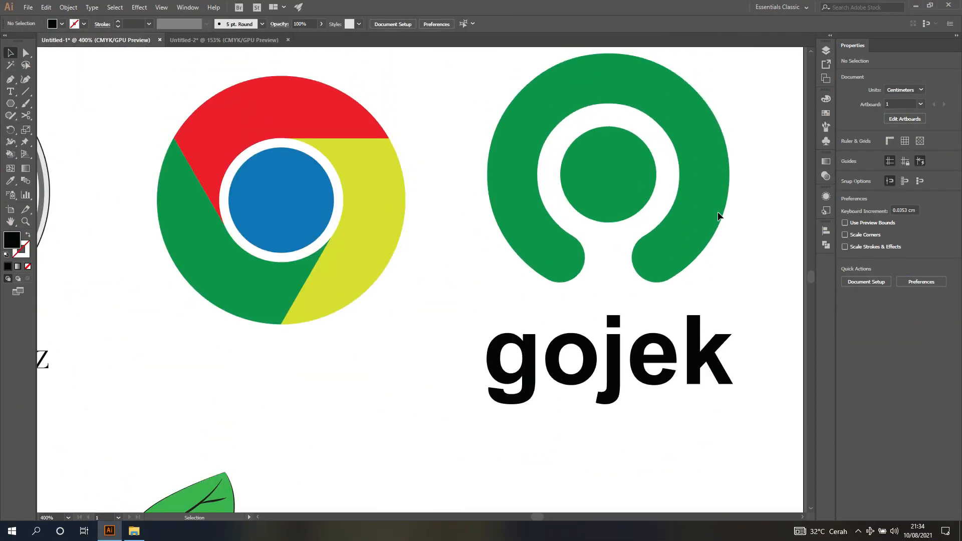
scroll(717, 211, "up", 2)
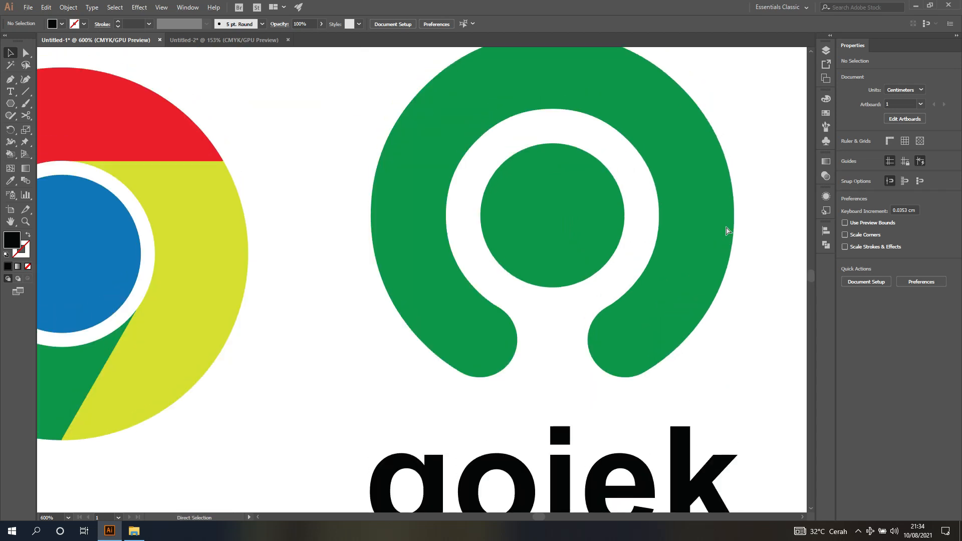
scroll(728, 230, "right", 3)
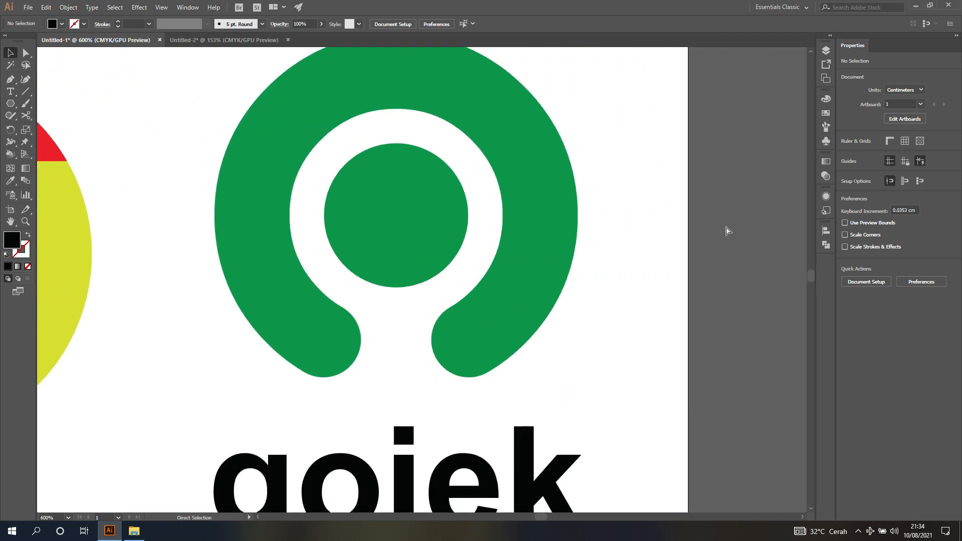
scroll(726, 231, "up", 2)
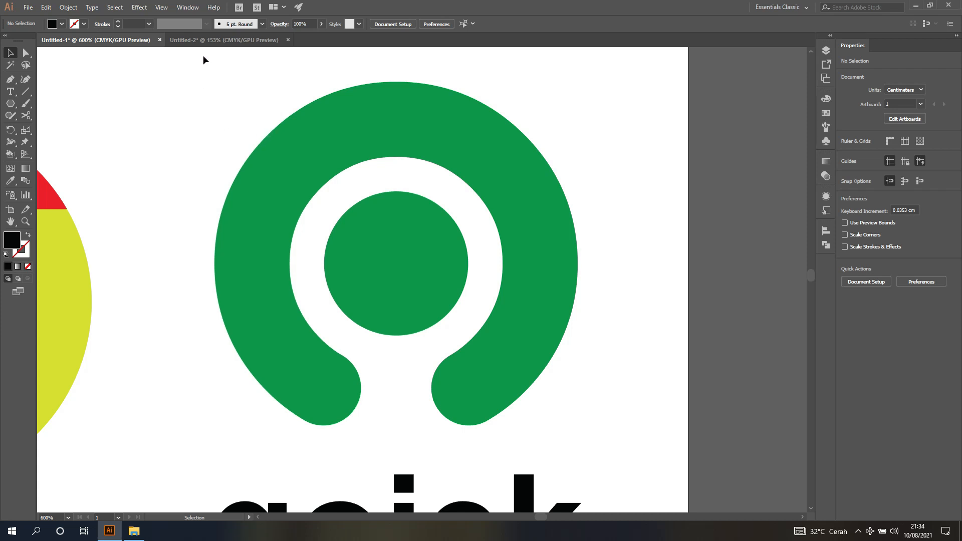
- In the Untitled-2 document, draw a green circle about 2.79 cm wide without a stroke in the empty area below the logos
left_click(205, 40)
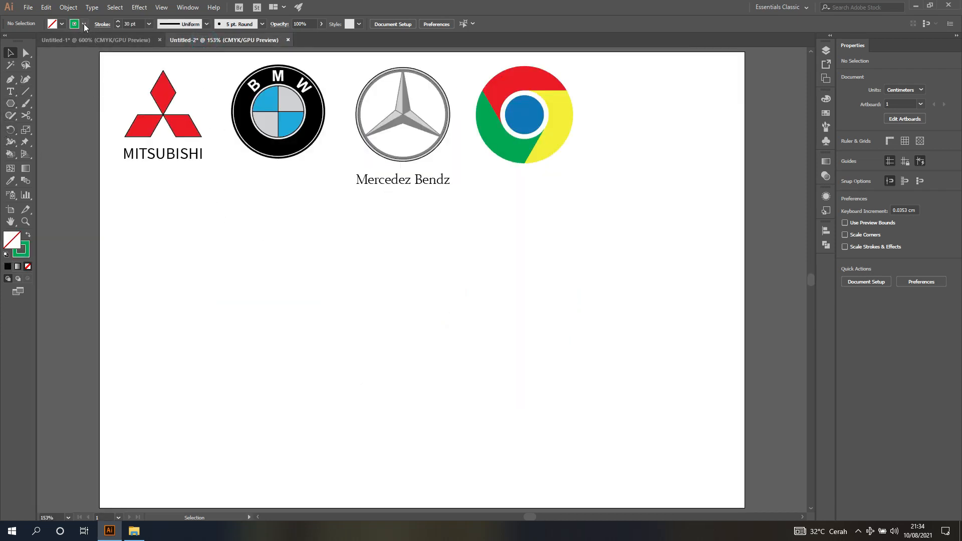
left_click(12, 100)
left_click(33, 127)
left_click(84, 24)
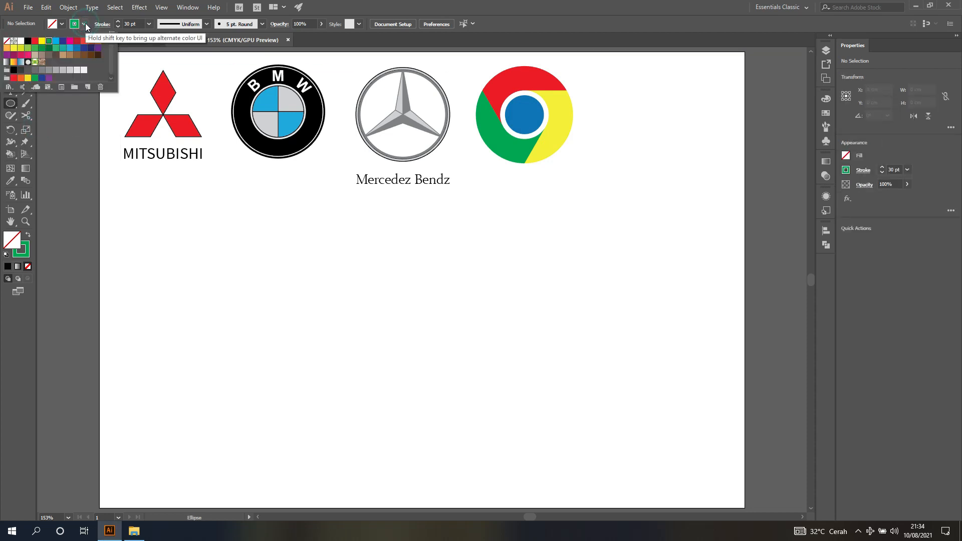
left_click(6, 40)
left_click(58, 24)
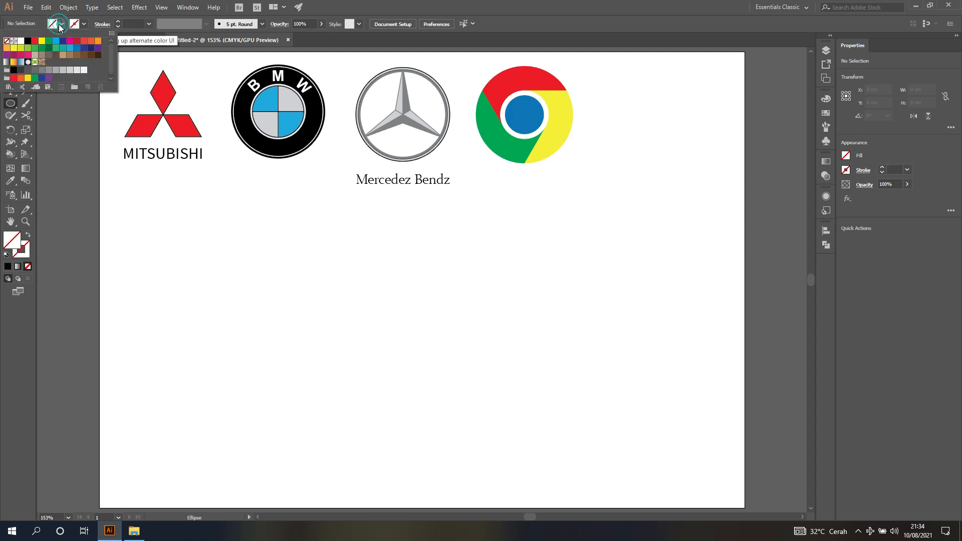
left_click(50, 41)
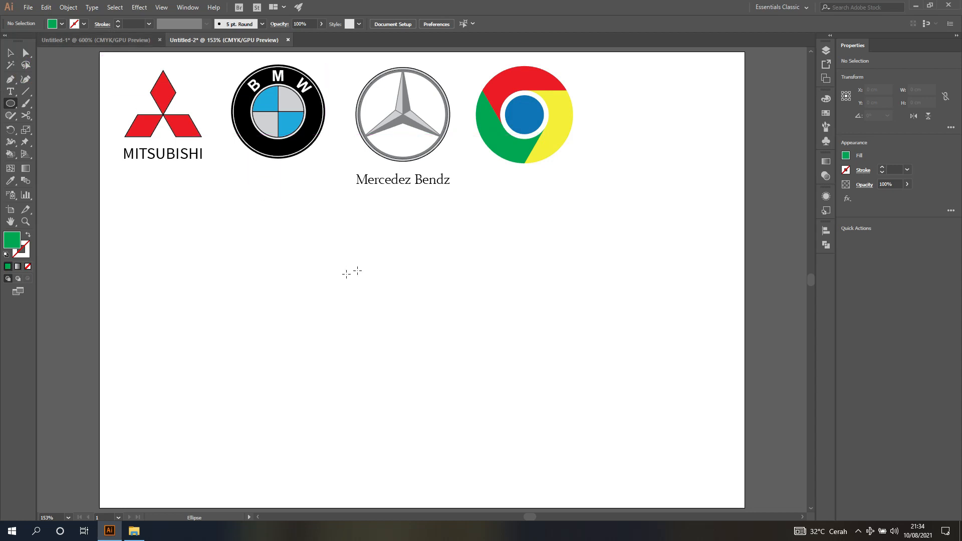
left_click_drag(375, 287, 425, 347)
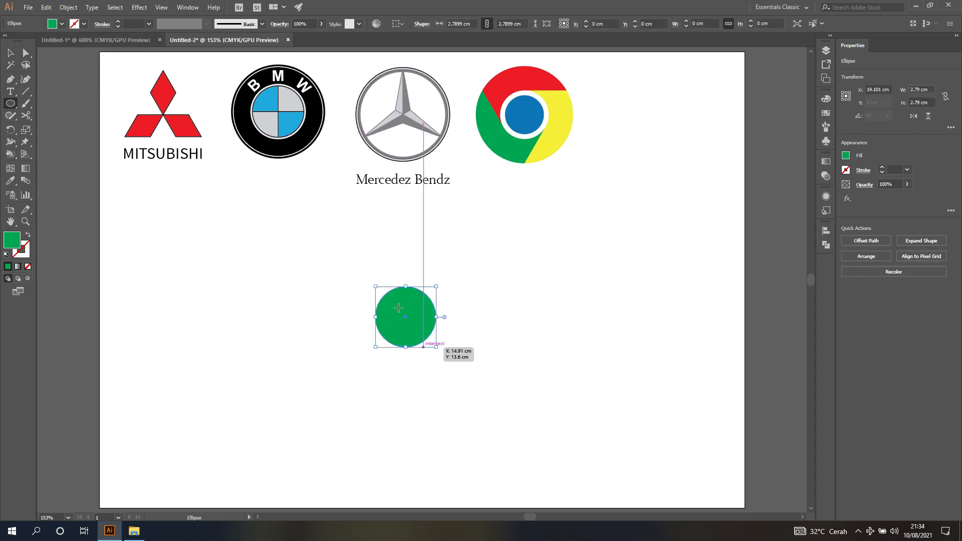
left_click(10, 52)
left_click(511, 247)
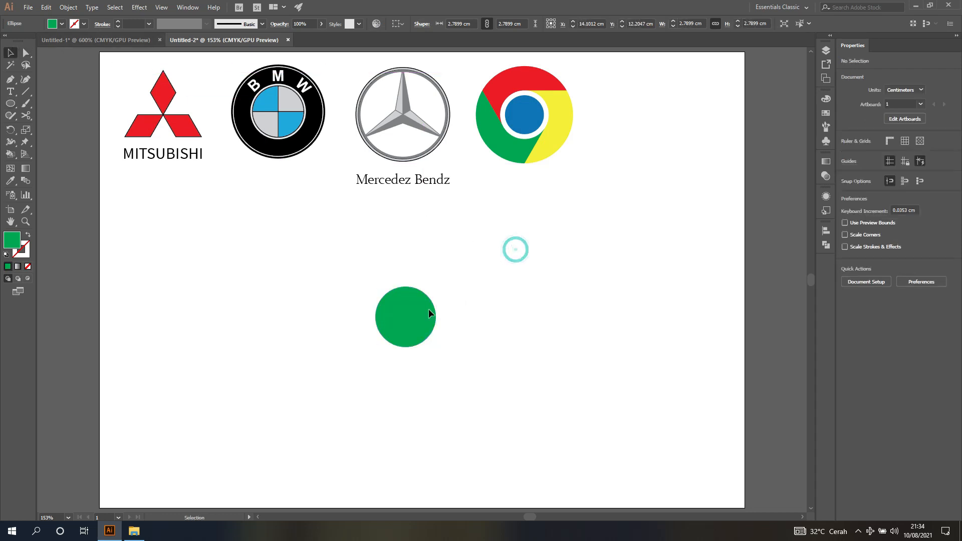
- Move the green circle slightly down and to the right, below the Mercedez Bendz logo
scroll(411, 315, "up", 3)
left_click_drag(424, 309, 476, 316)
scroll(510, 281, "down", 2)
left_click(551, 271)
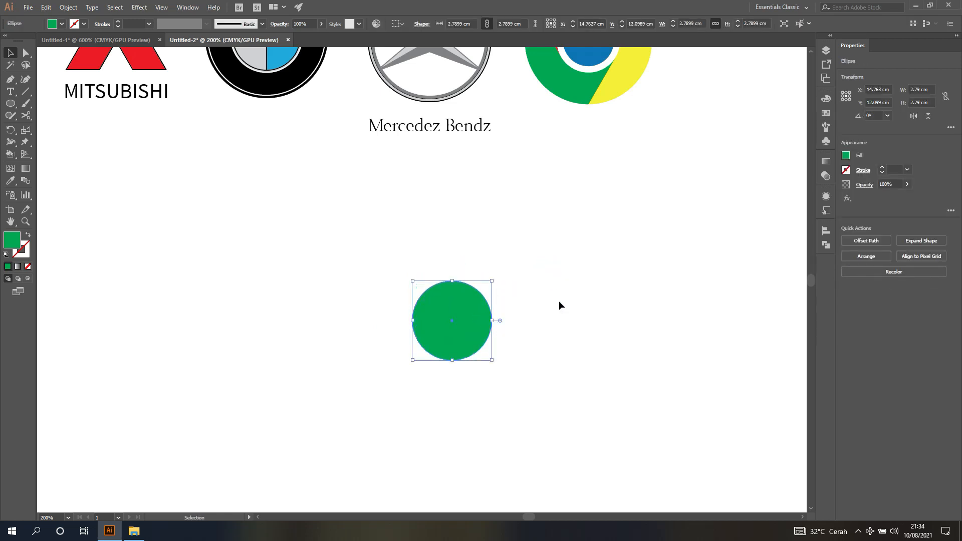
left_click(558, 302)
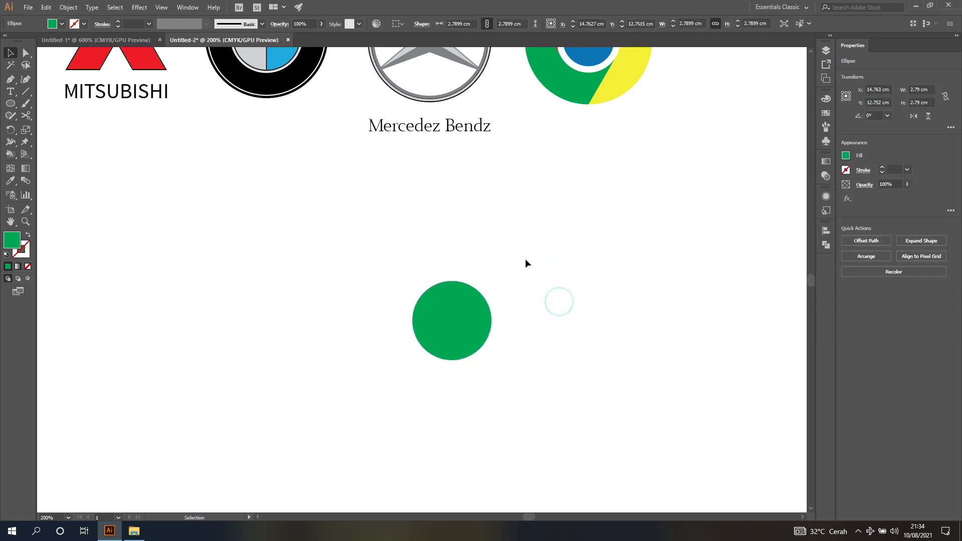
- Draw an unfilled circle about 7.36 cm wide with a 1 pt black stroke around the green circle
left_click(11, 104)
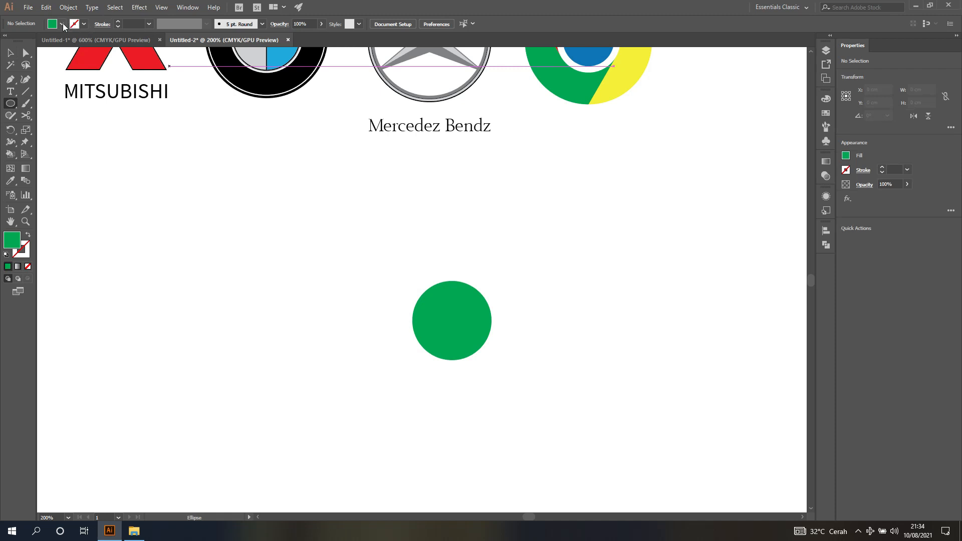
left_click(62, 24)
left_click(7, 41)
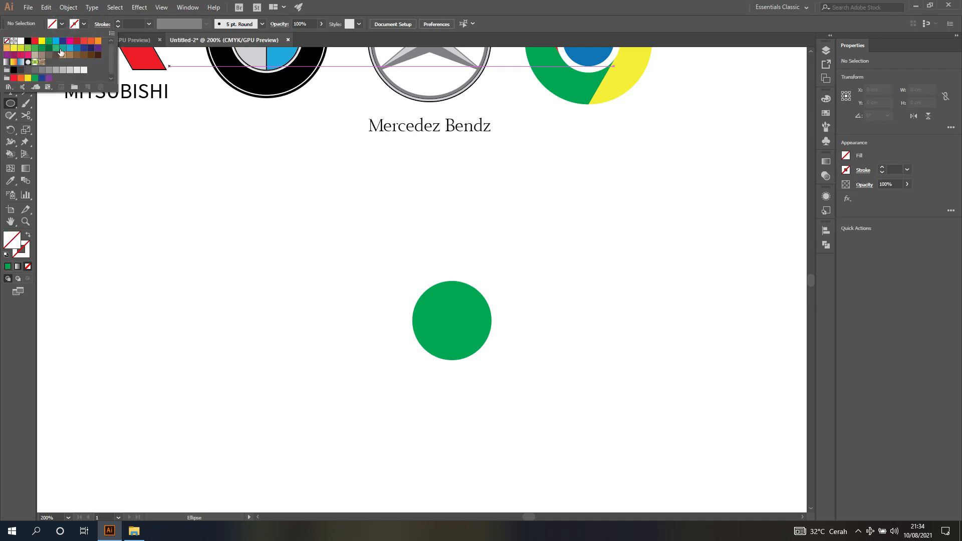
left_click(83, 25)
left_click(28, 41)
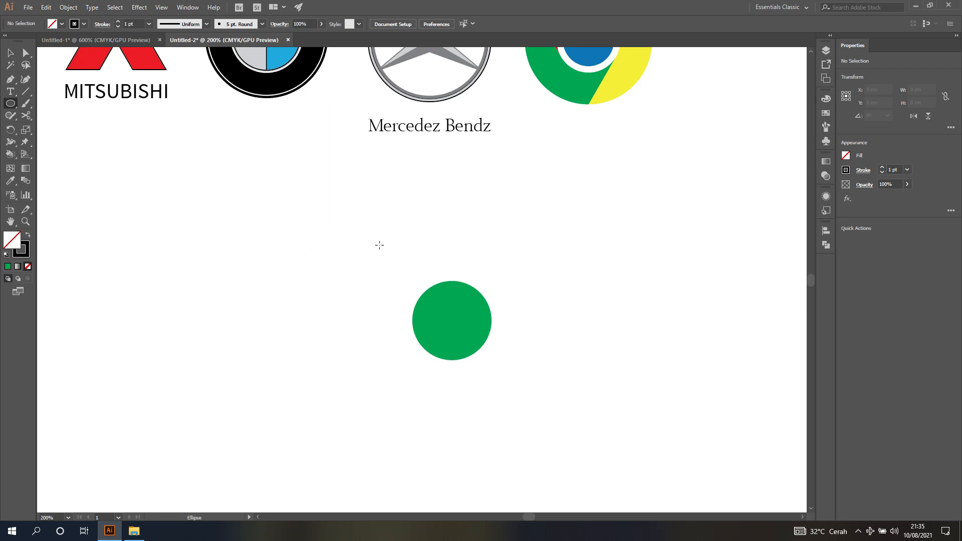
left_click_drag(378, 244, 553, 453)
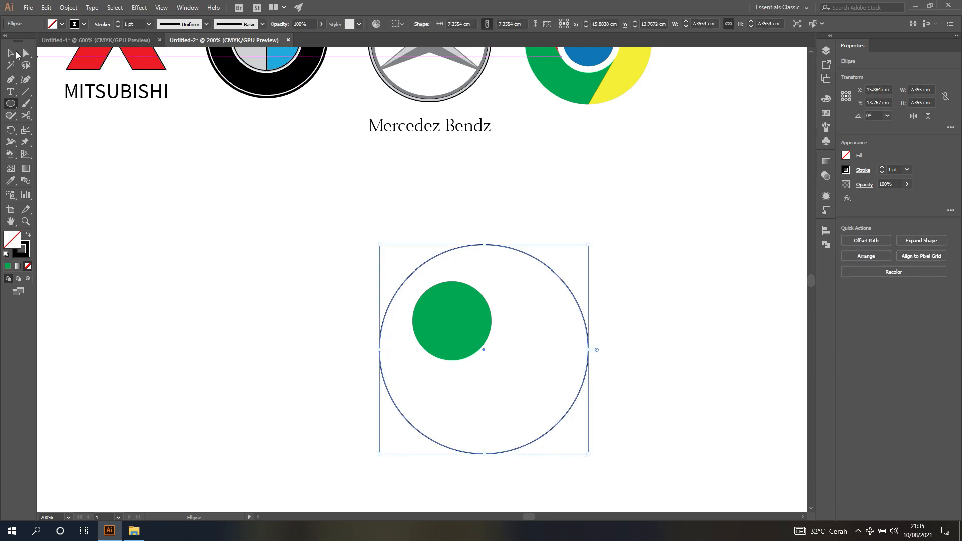
left_click(10, 52)
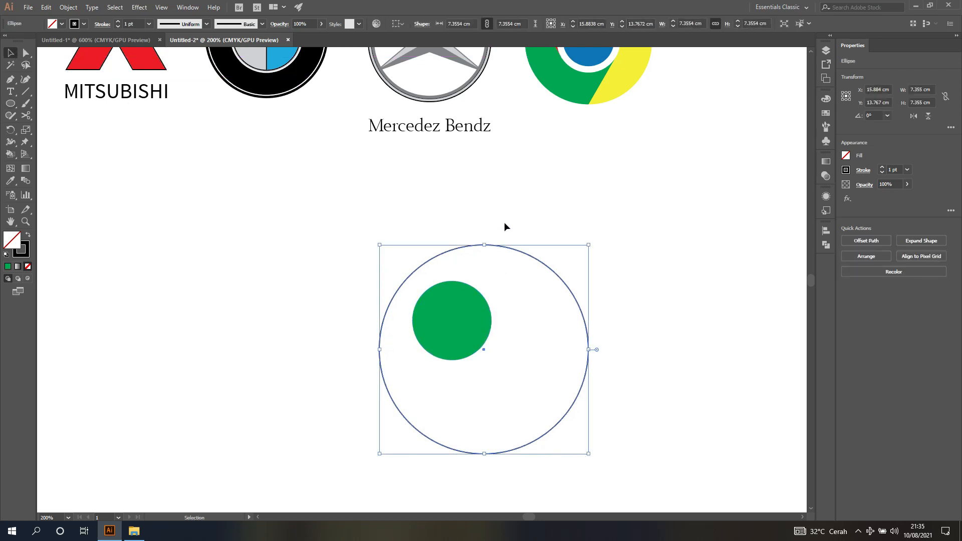
left_click(511, 204)
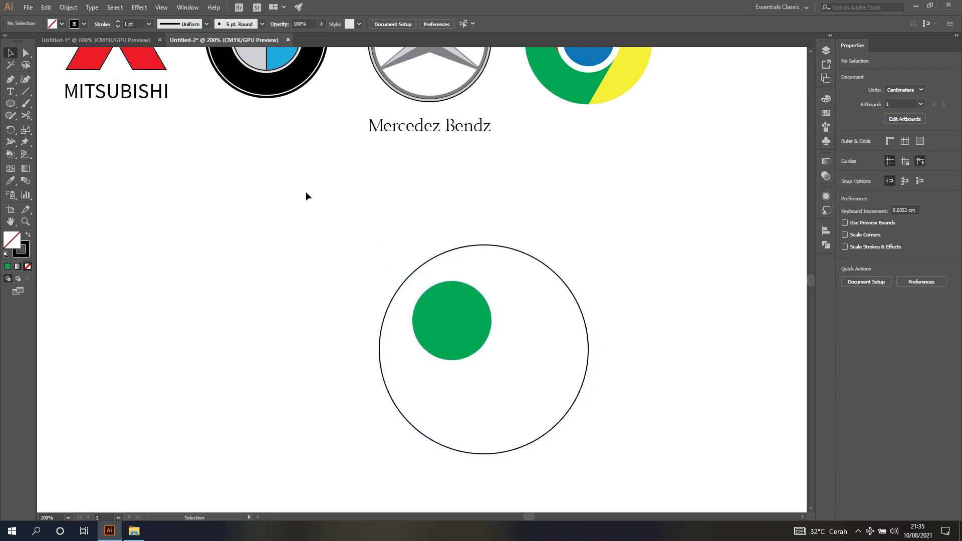
- Align the green circle and the large outlined circle to each other's centres horizontally and vertically
left_click_drag(299, 190, 640, 510)
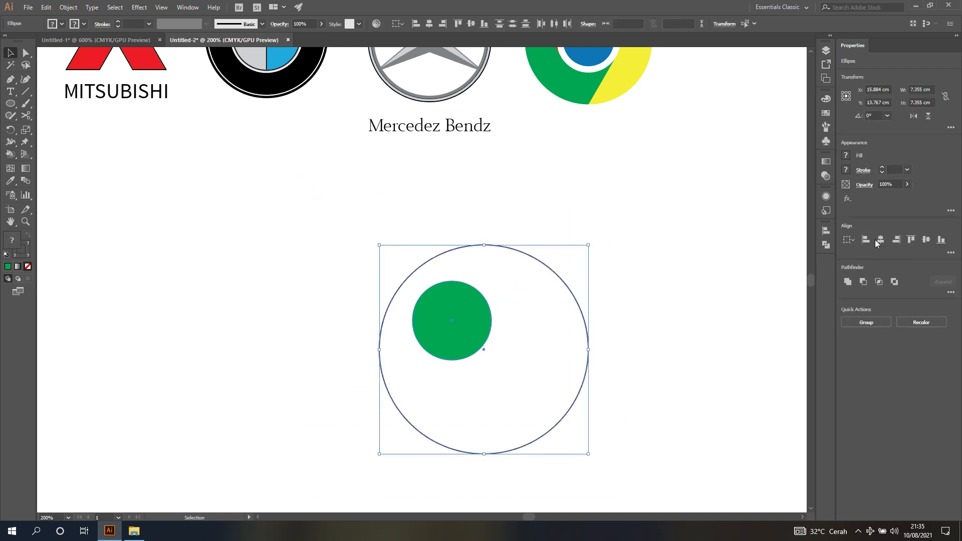
left_click(880, 240)
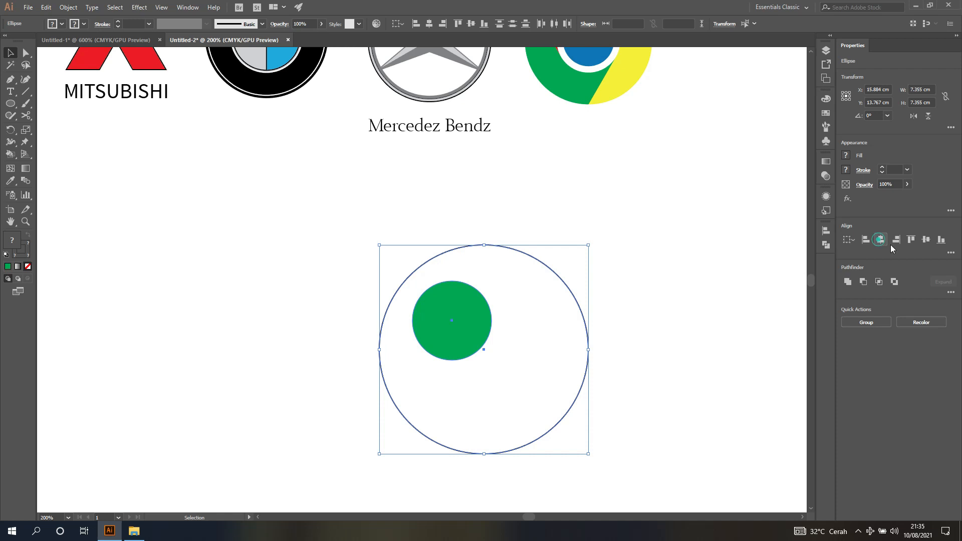
left_click(925, 240)
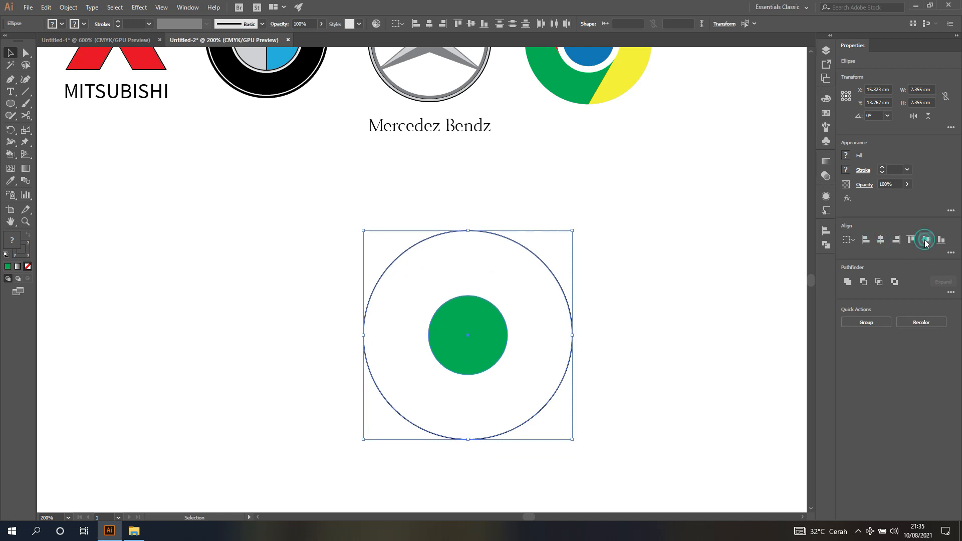
left_click(741, 239)
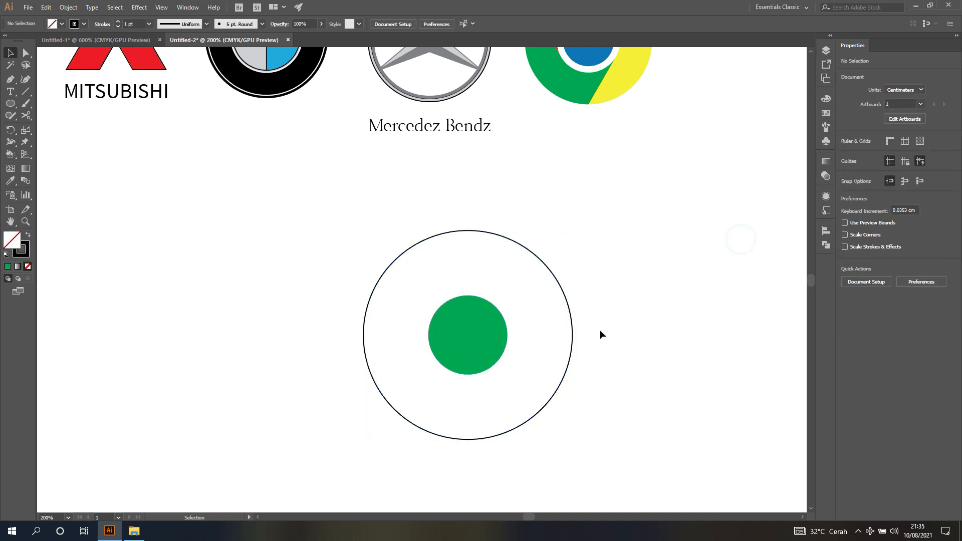
- Draw an unfilled black-outlined triangle about 3.99 cm wide and 3.46 cm high to the left of the circles
left_click(573, 329)
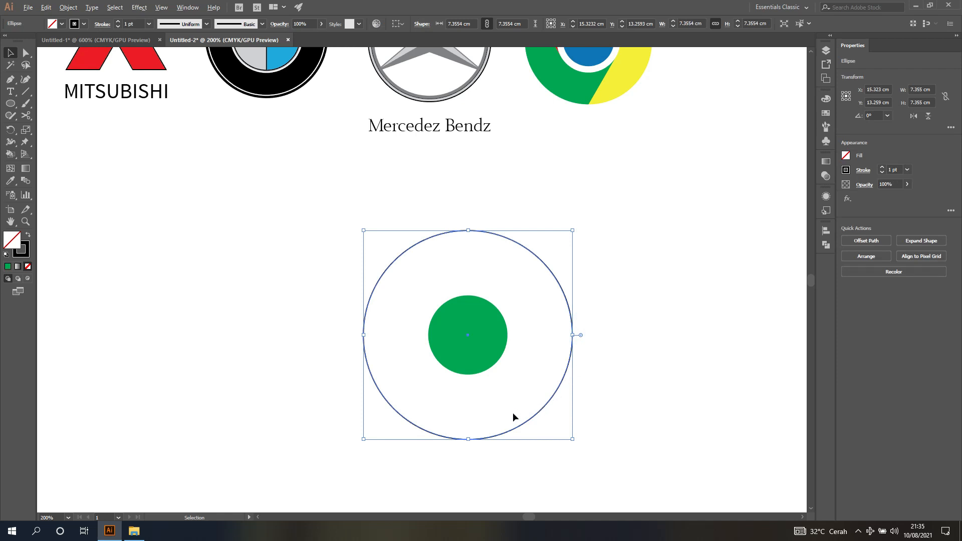
scroll(513, 413, "up", 1)
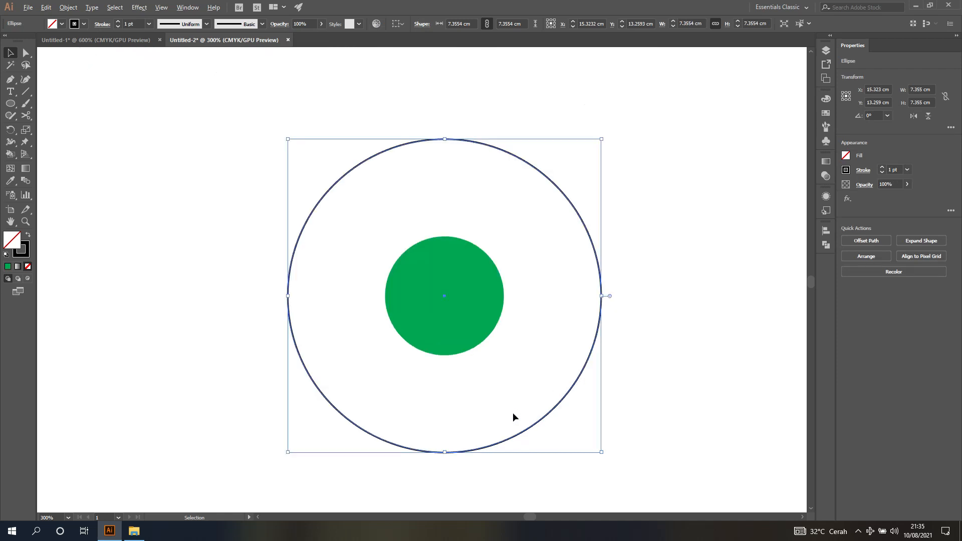
scroll(501, 401, "down", 2)
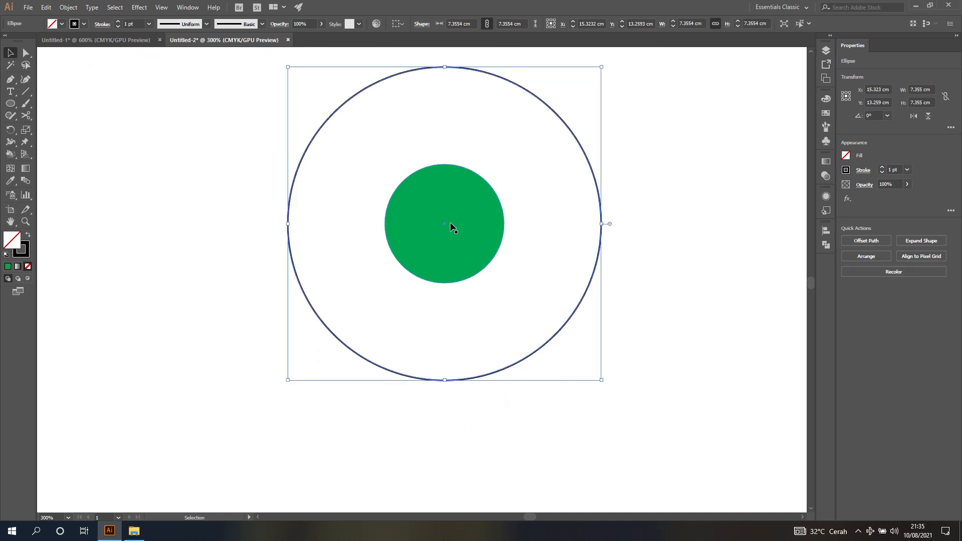
left_click(721, 185)
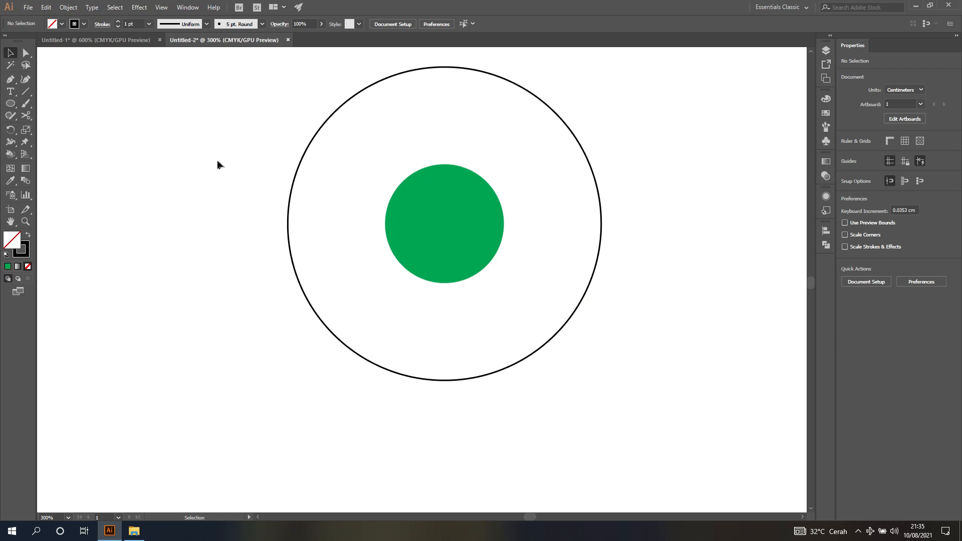
right_click(10, 103)
left_click(51, 140)
mouse_move(185, 185)
left_mouse_down()
mouse_move(232, 277)
mouse_move(223, 272)
left_mouse_up()
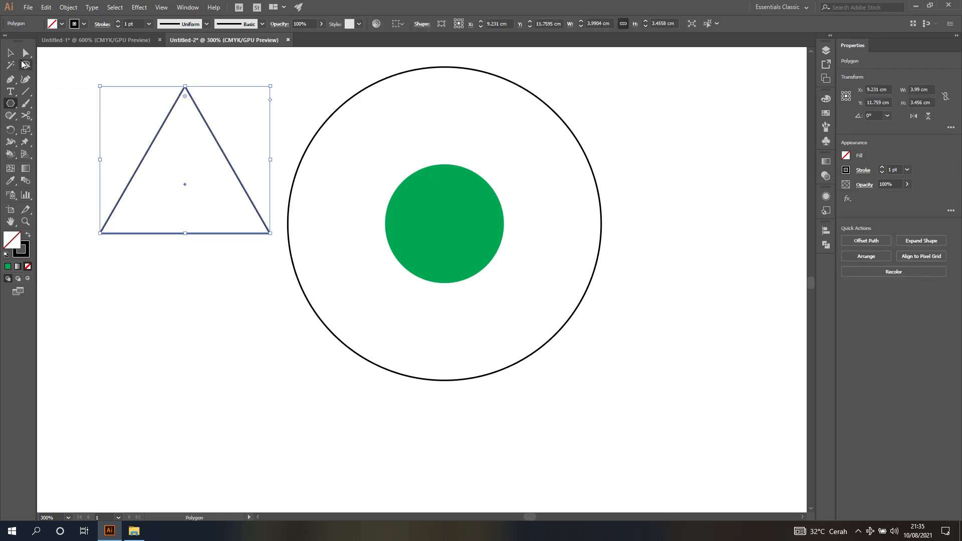
- Place the triangle's apex on the circles' centre and enlarge it to about 3.68 cm high so its base touches the large circle's lowest point
key("v")
left_click_drag(164, 123, 435, 237)
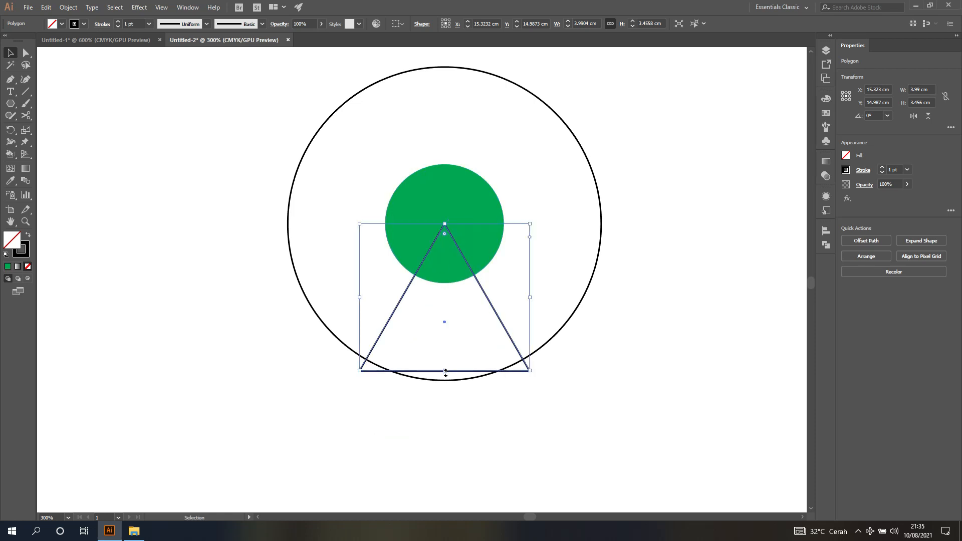
scroll(445, 372, "up", 1)
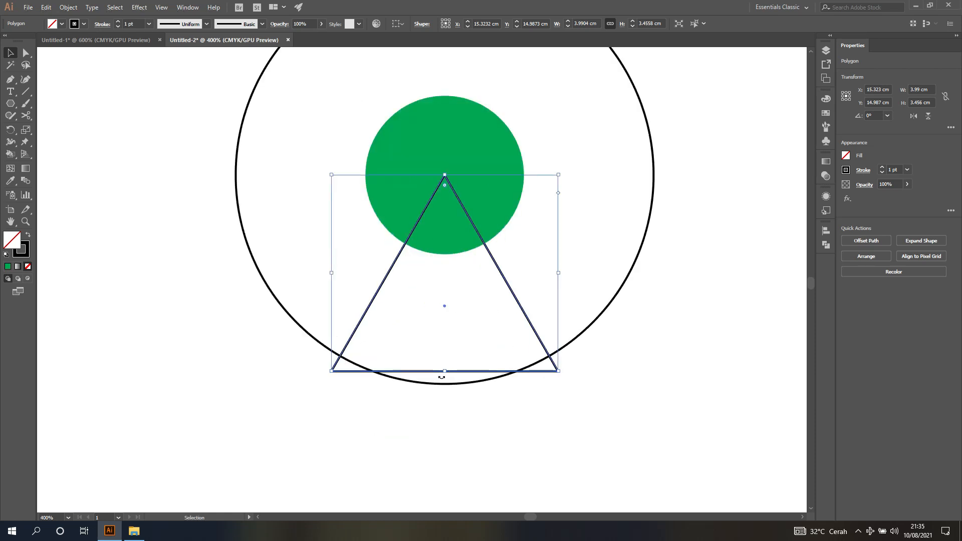
left_click_drag(444, 371, 450, 385)
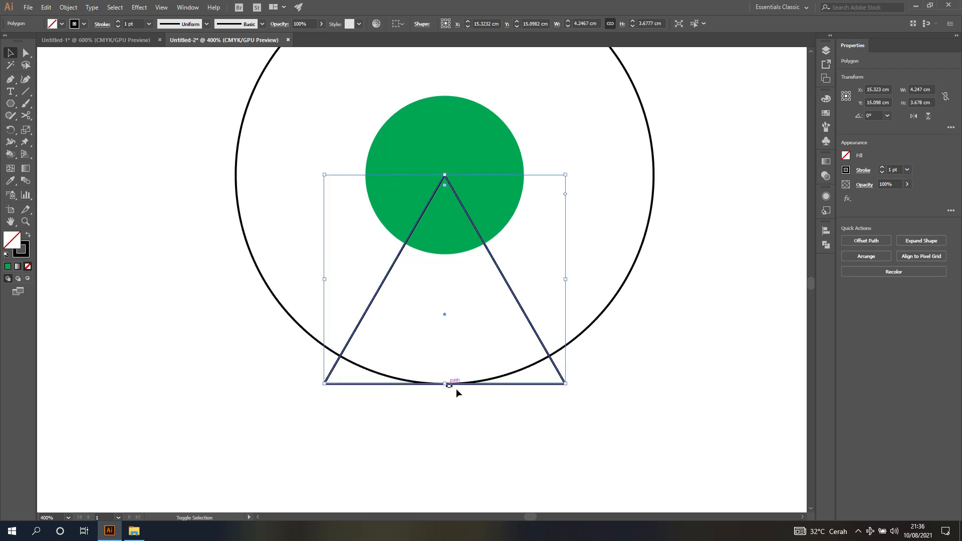
left_click(494, 440)
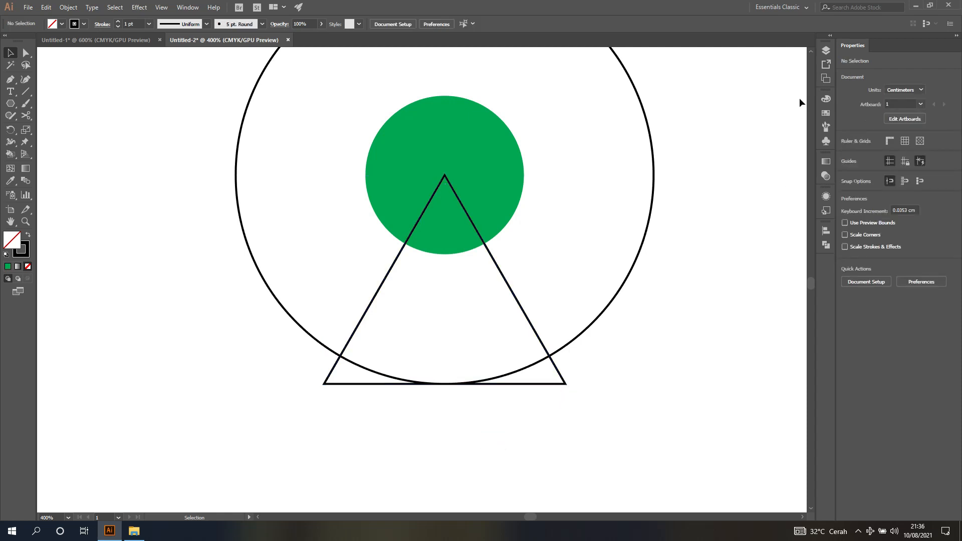
- Lock the triangle against editing, leaving the large outlined circle selectable
left_click(826, 50)
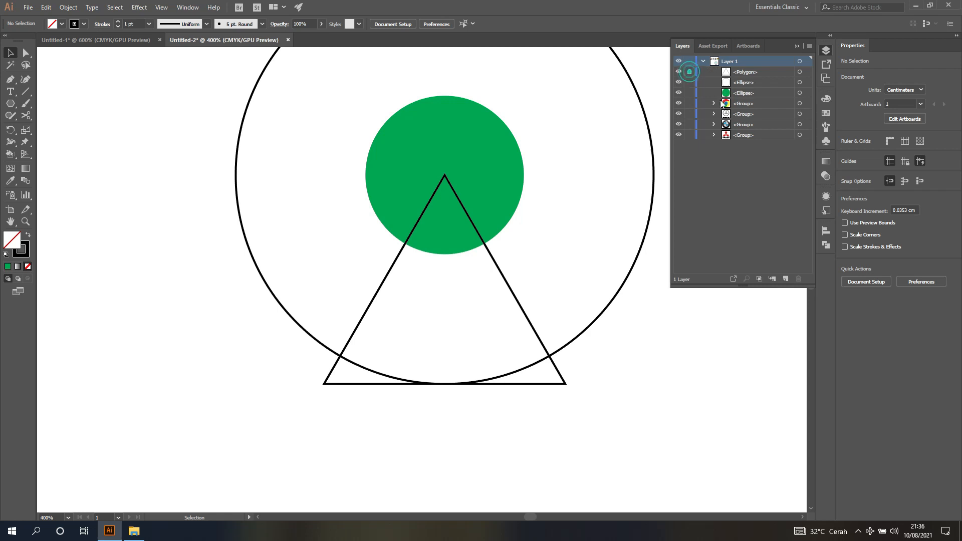
left_click(608, 304)
left_click(797, 46)
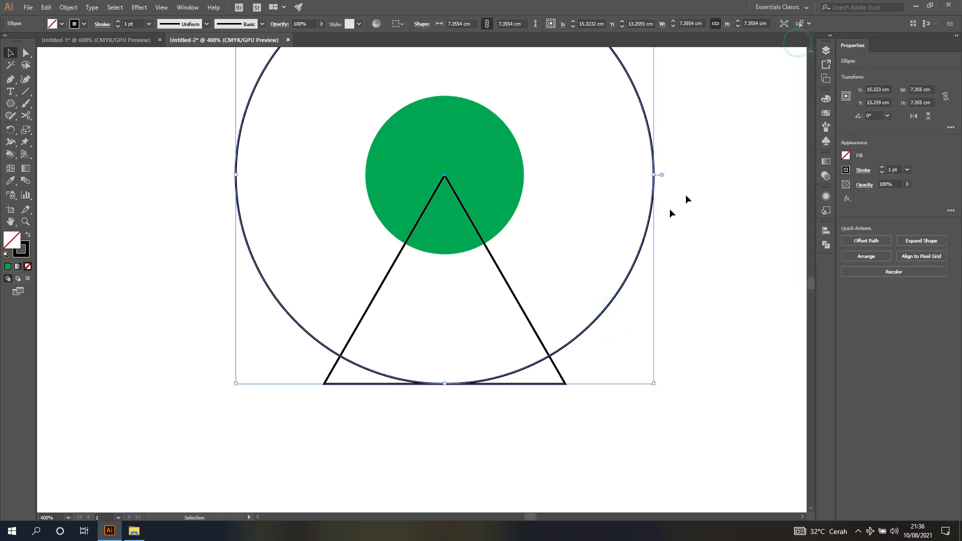
scroll(573, 345, "up", 1)
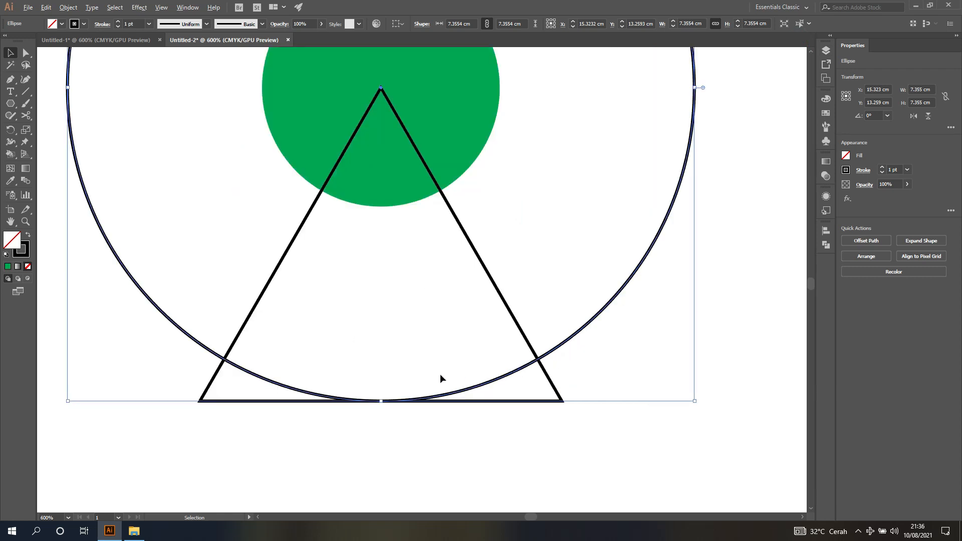
scroll(386, 383, "up", 1)
left_click(361, 437)
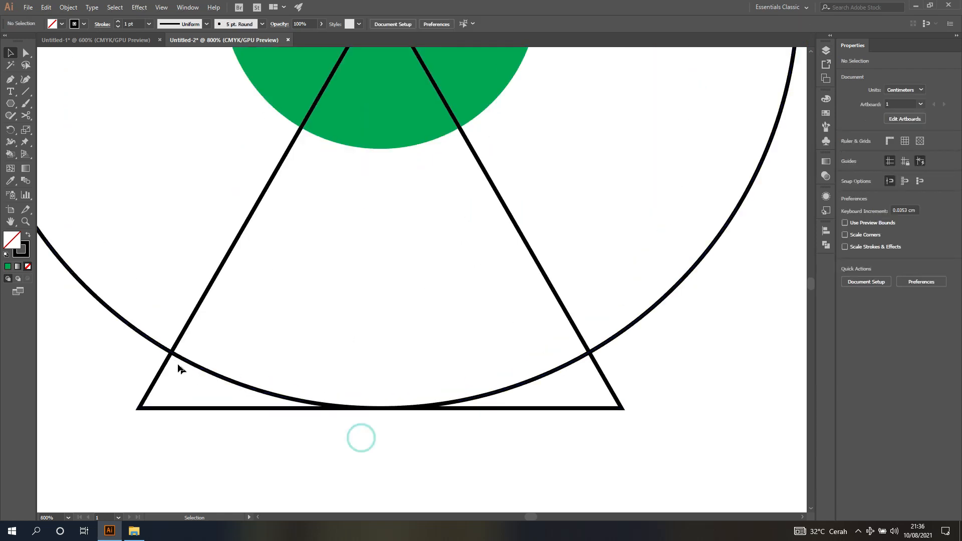
- Cut the large outlined circle with the Scissors tool where it crosses the triangle's two sides and at its lowest point
left_click(173, 352)
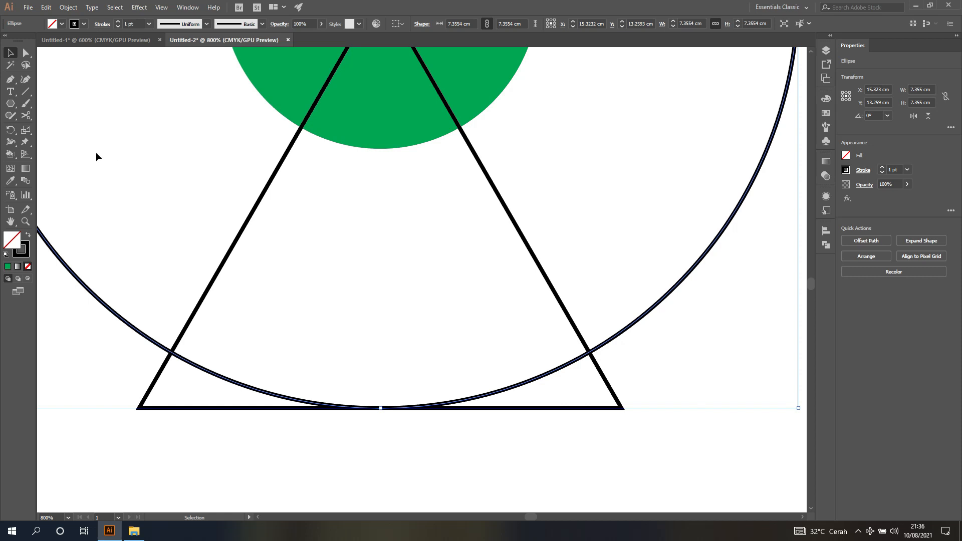
left_click(26, 117)
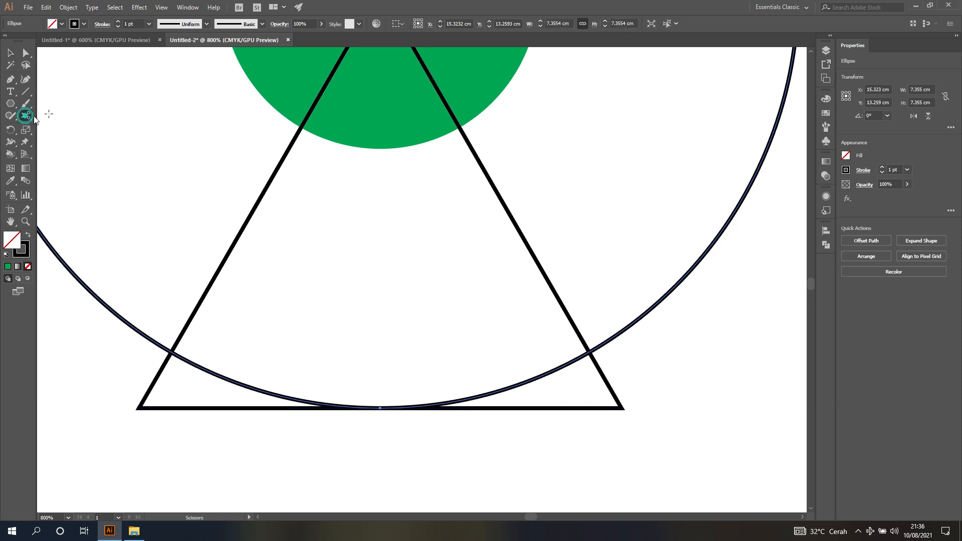
left_click(171, 352)
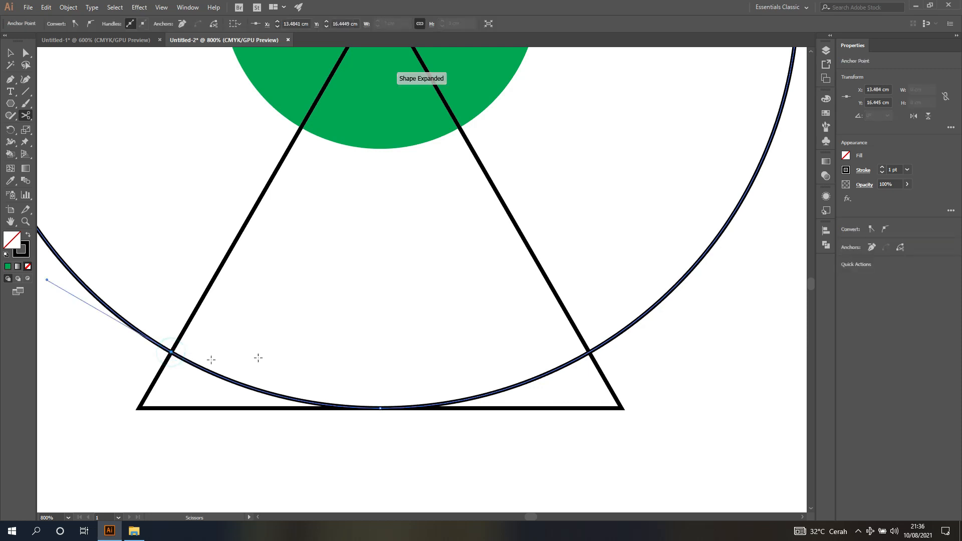
left_click(380, 409)
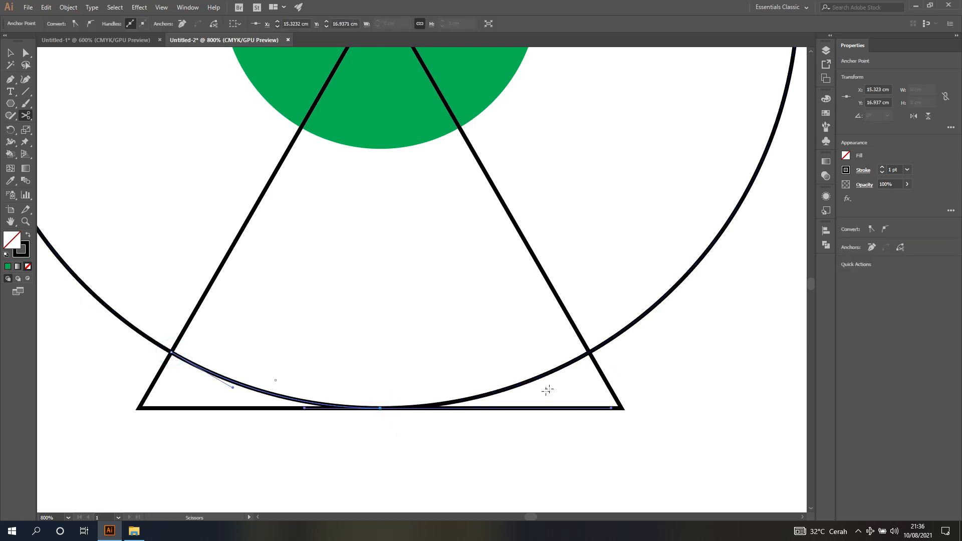
left_click(589, 352)
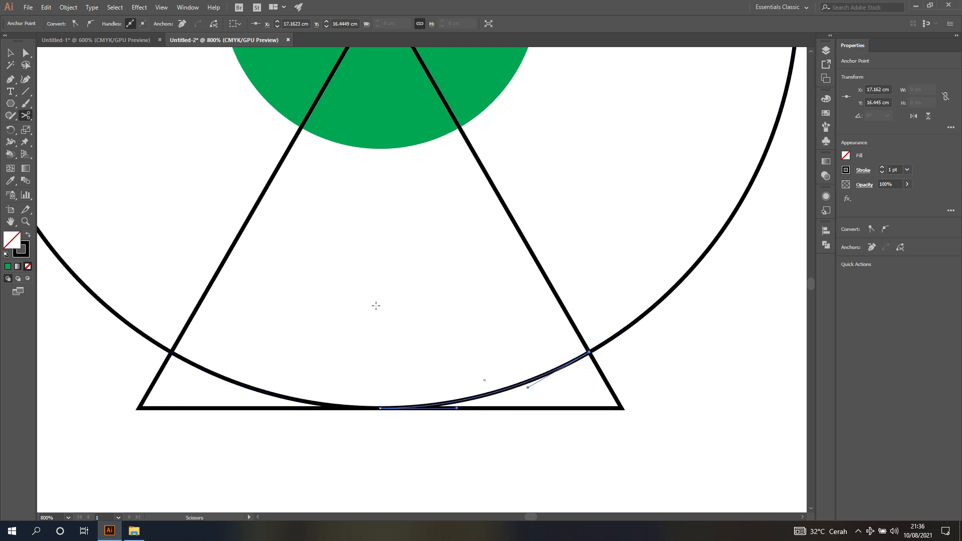
- Delete the two short arc segments of the large circle that lie between the triangle's sides, leaving an open ring
left_click(25, 53)
left_click(200, 369)
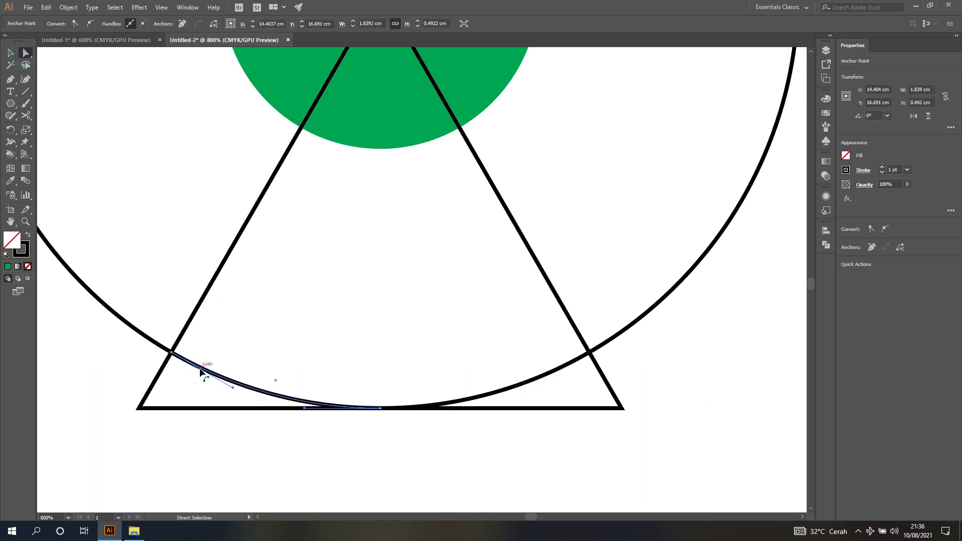
key("Delete")
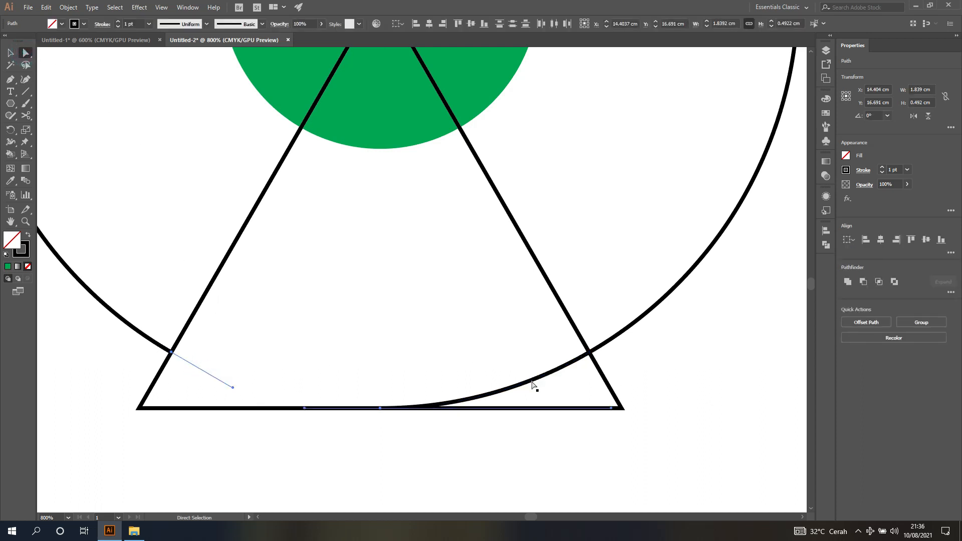
left_click(531, 380)
key("Delete")
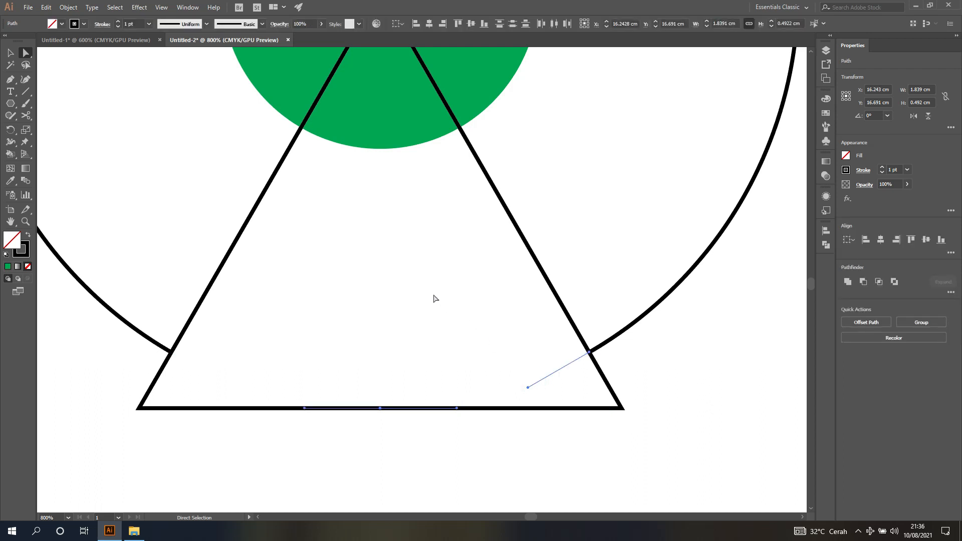
left_click(434, 299)
left_click(171, 354)
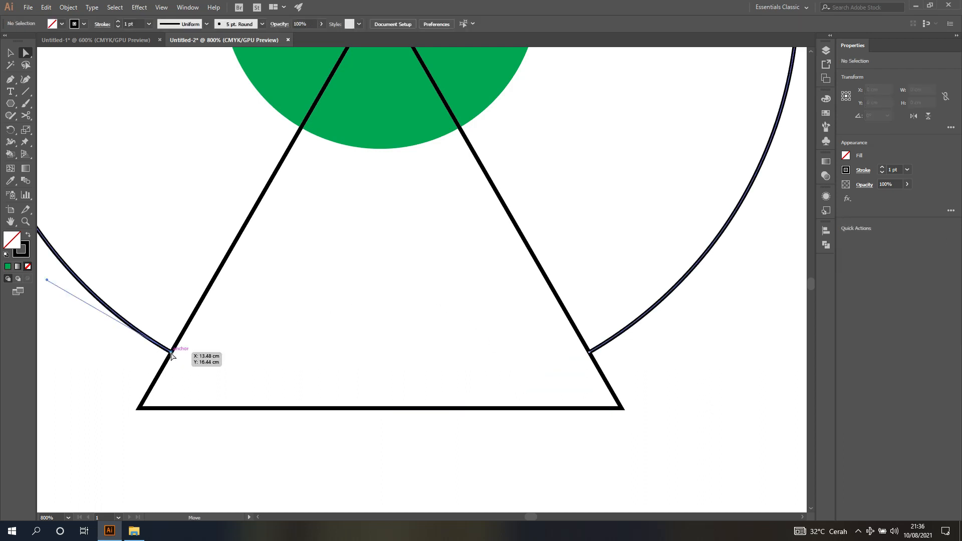
left_click(10, 52)
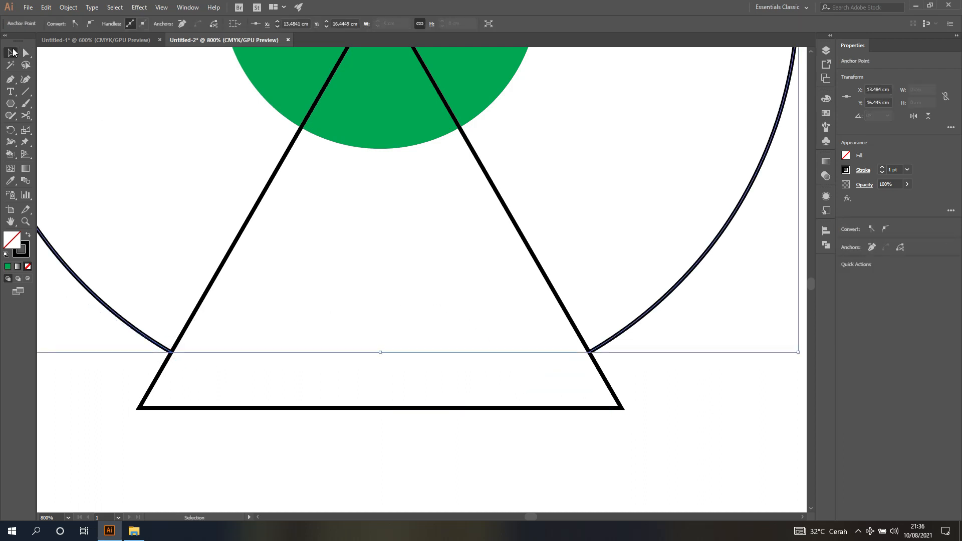
left_click(85, 112)
- Unlock the triangle and delete it
left_click(826, 50)
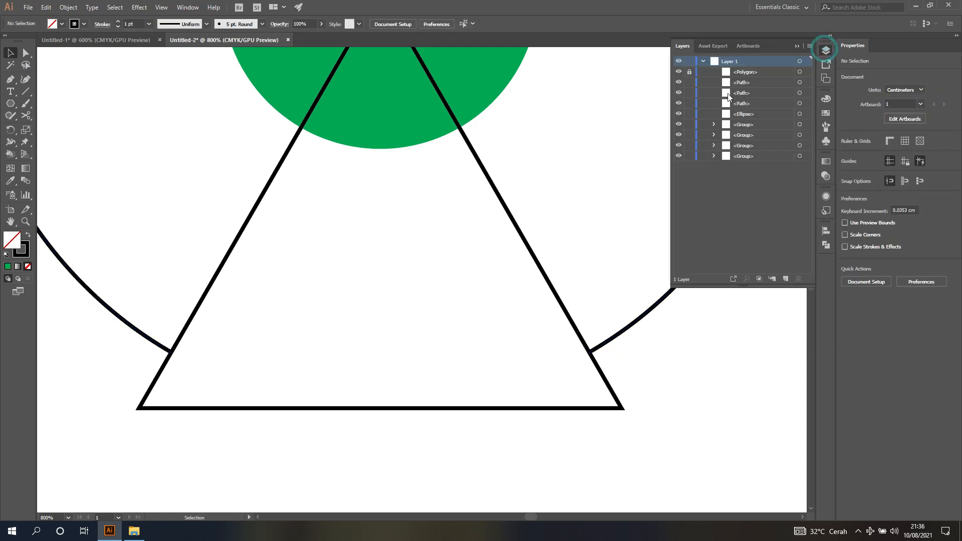
left_click(495, 190)
key("Delete")
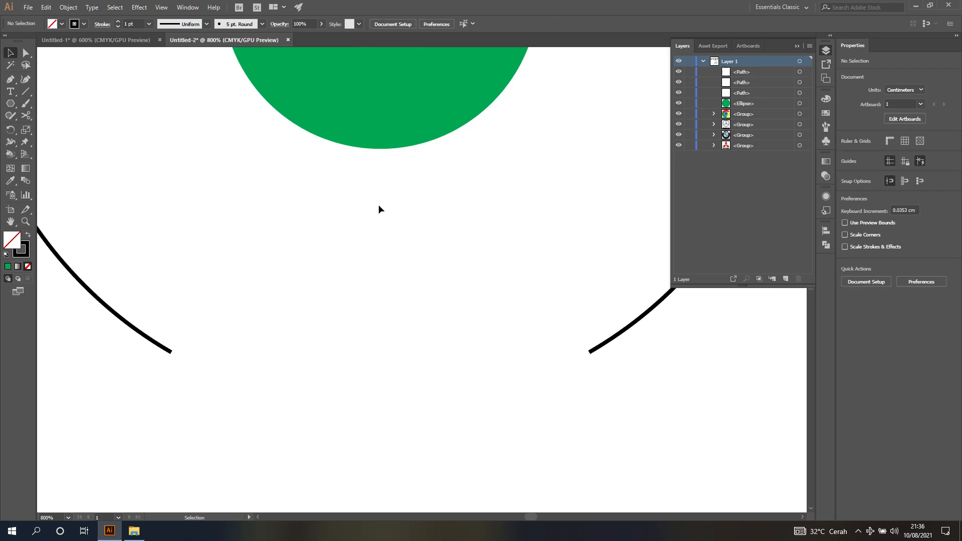
left_click(826, 50)
- Thicken the open ring's stroke to 40 pt
scroll(601, 153, "down", 2)
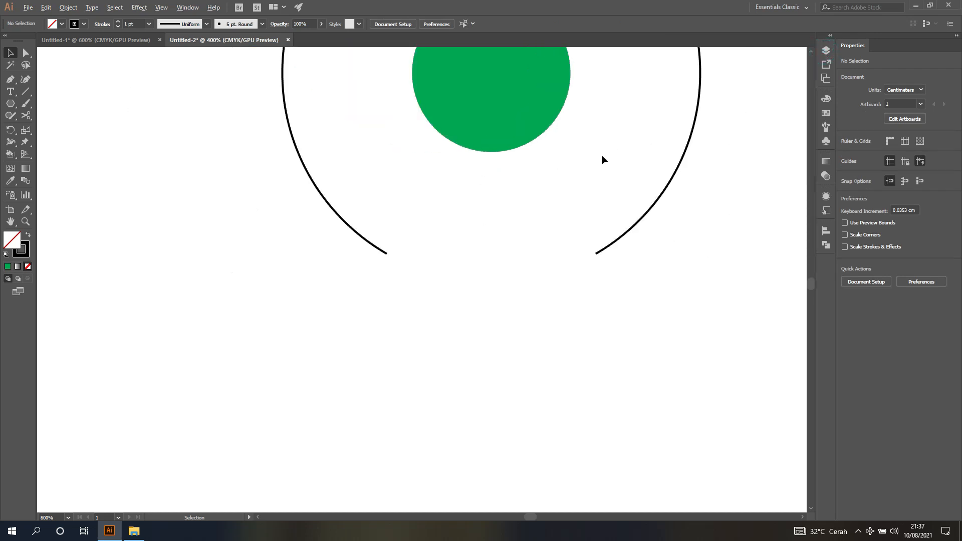
scroll(620, 178, "up", 3)
scroll(620, 180, "down", 1)
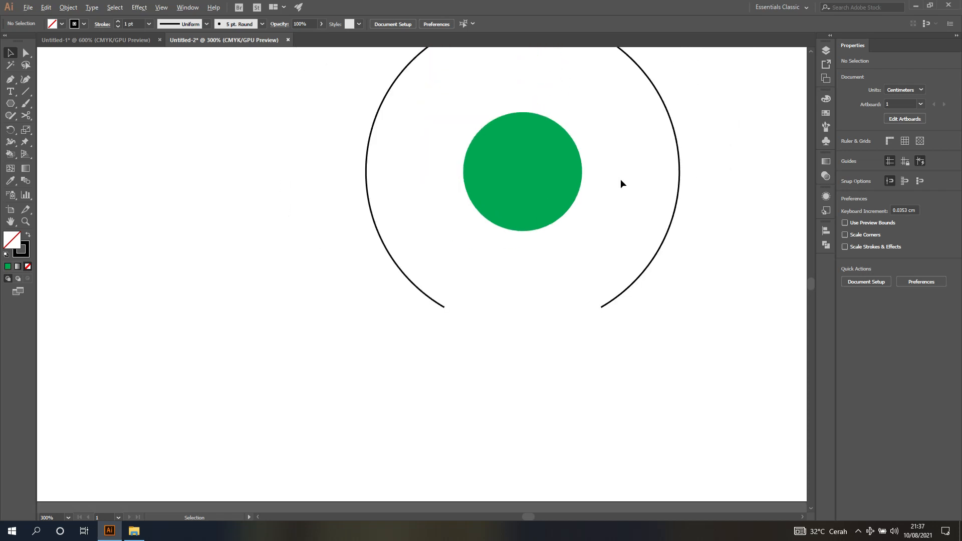
scroll(621, 184, "down", 1)
scroll(621, 184, "down", 1)
scroll(620, 184, "up", 1)
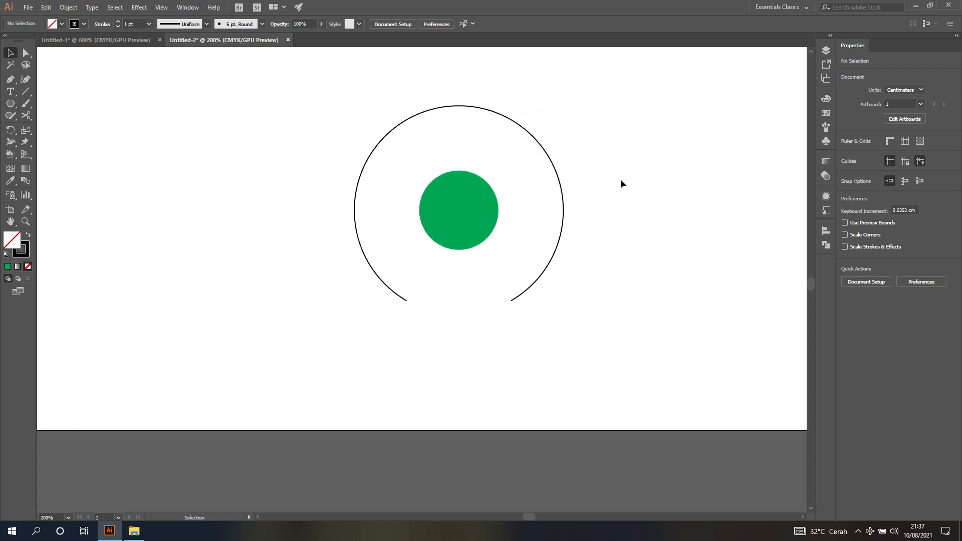
scroll(621, 184, "up", 1)
left_click(559, 189)
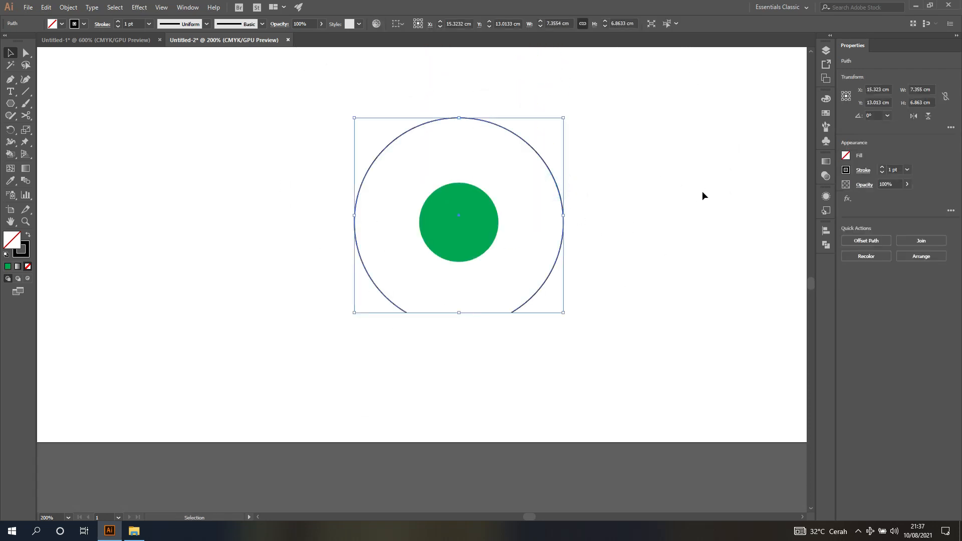
left_click(907, 170)
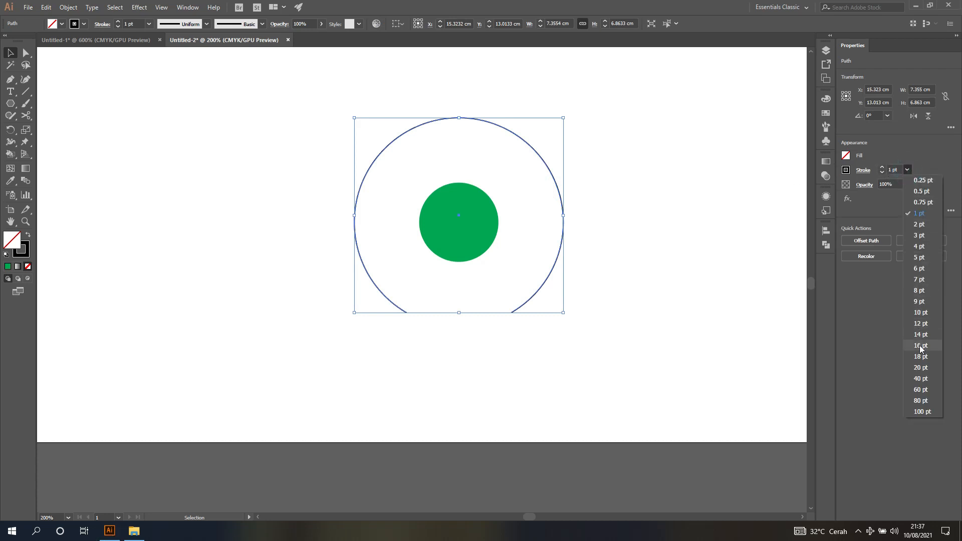
left_click(921, 367)
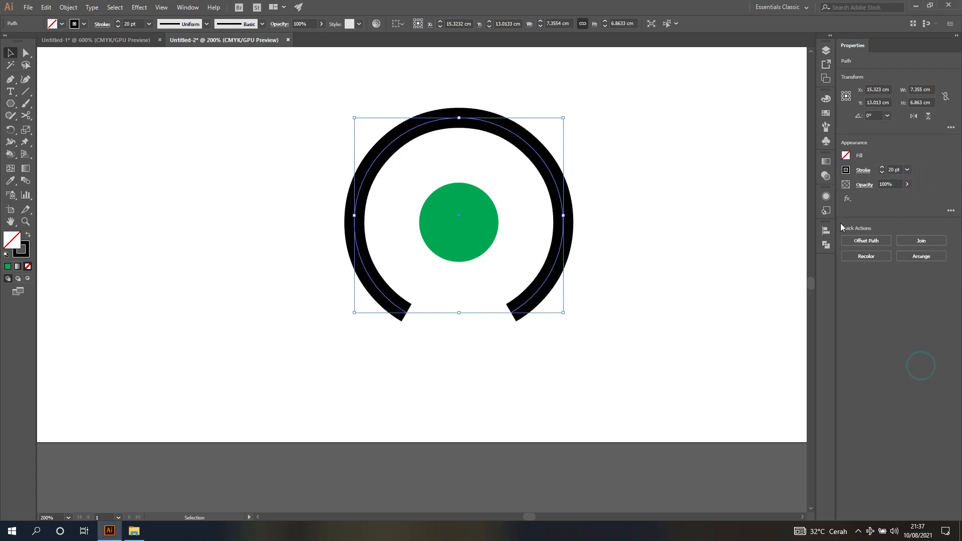
left_click(883, 167)
left_click(882, 167)
left_click(883, 168)
left_click(883, 168)
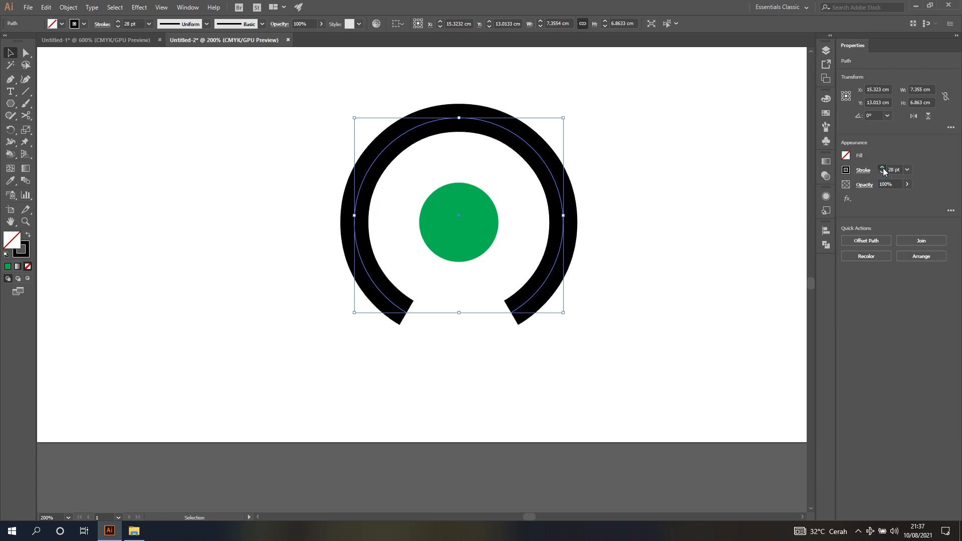
left_click(883, 168)
left_click(883, 167)
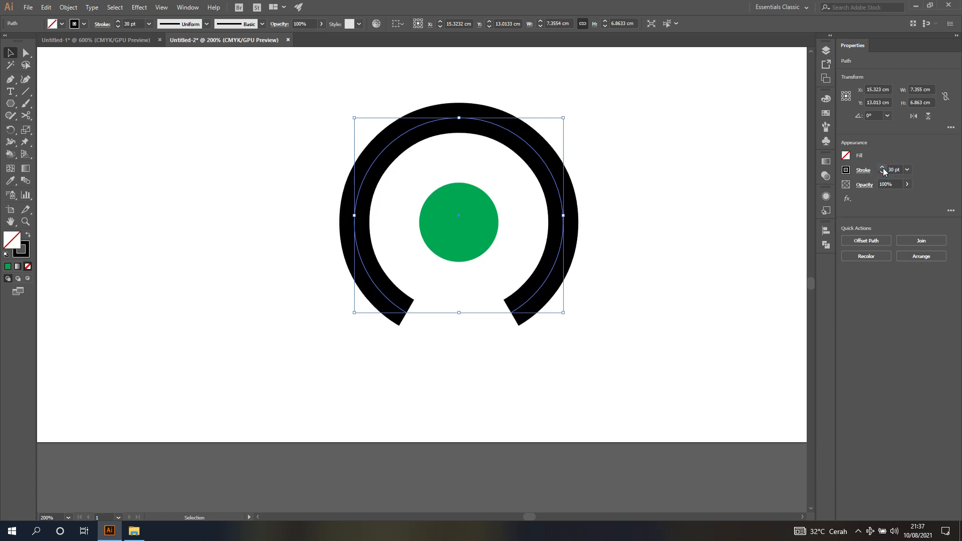
left_click(883, 168)
left_click(882, 168)
left_click(883, 168)
left_click(882, 168)
left_click(882, 168)
left_click(883, 168)
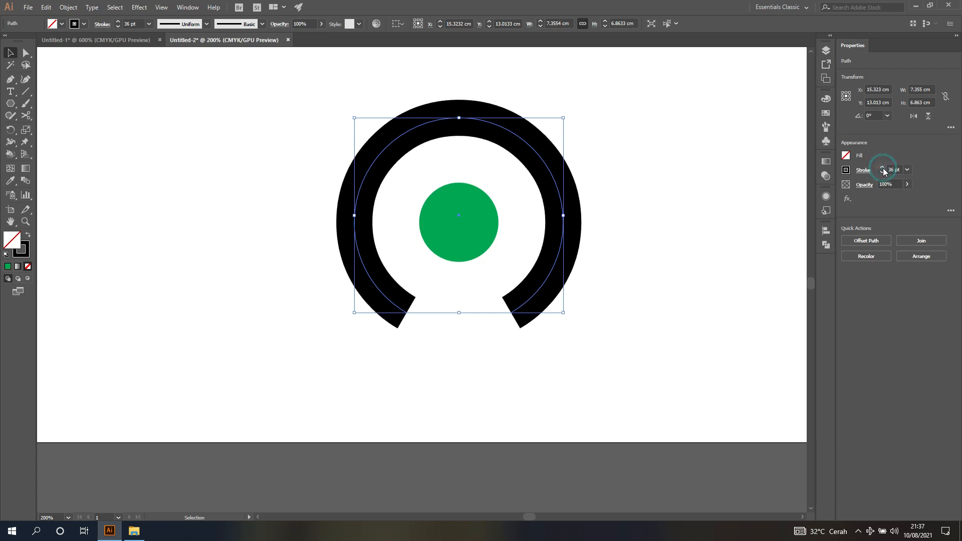
left_click(882, 173)
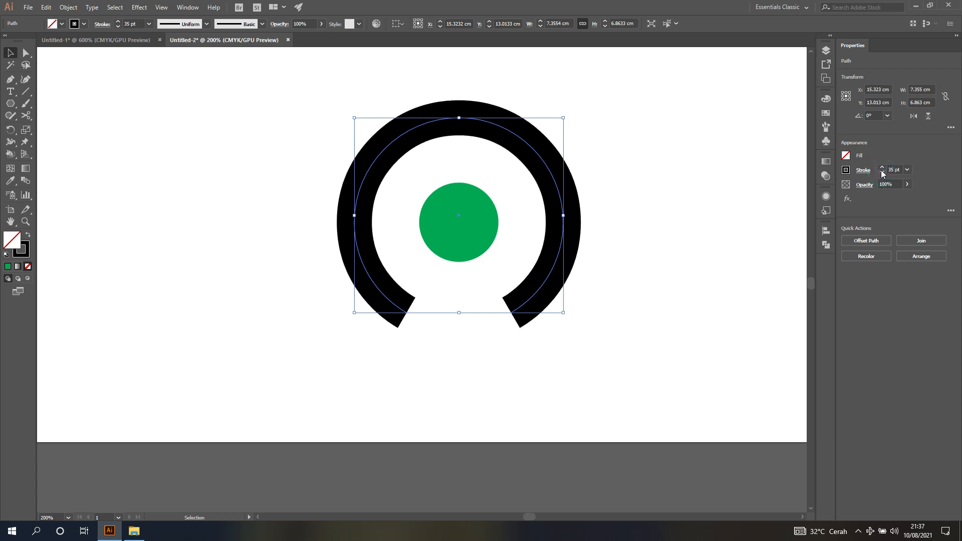
left_click(882, 167)
left_click(883, 167)
left_click(882, 168)
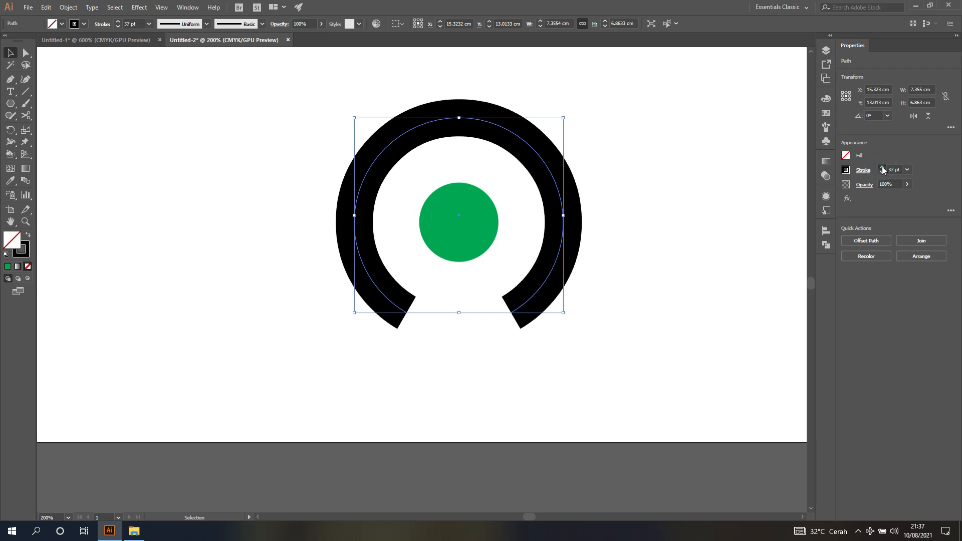
left_click(882, 167)
left_click(882, 167)
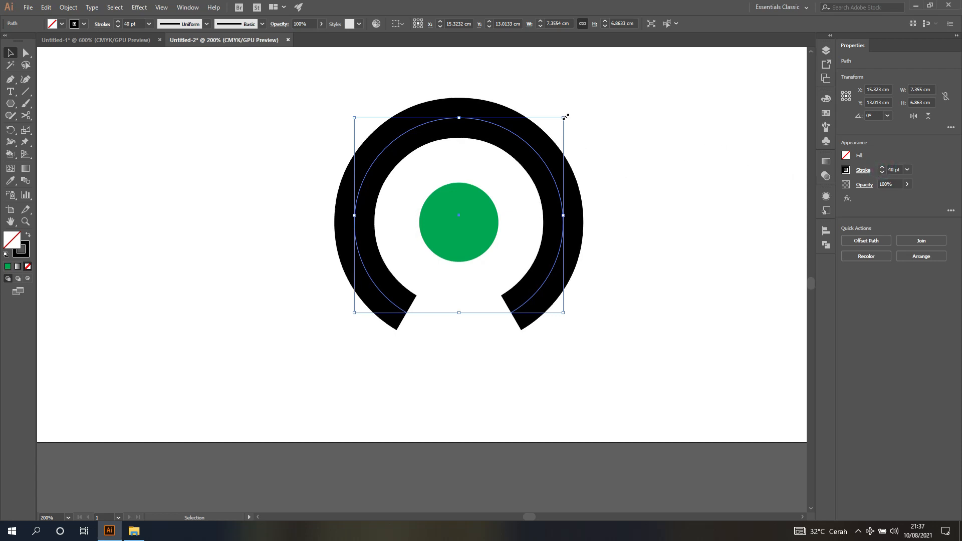
- Shrink the open ring proportionally about its centre to about 6.64 by 6.20 cm and compare it with the reference gojek logo
left_click_drag(565, 117, 554, 125)
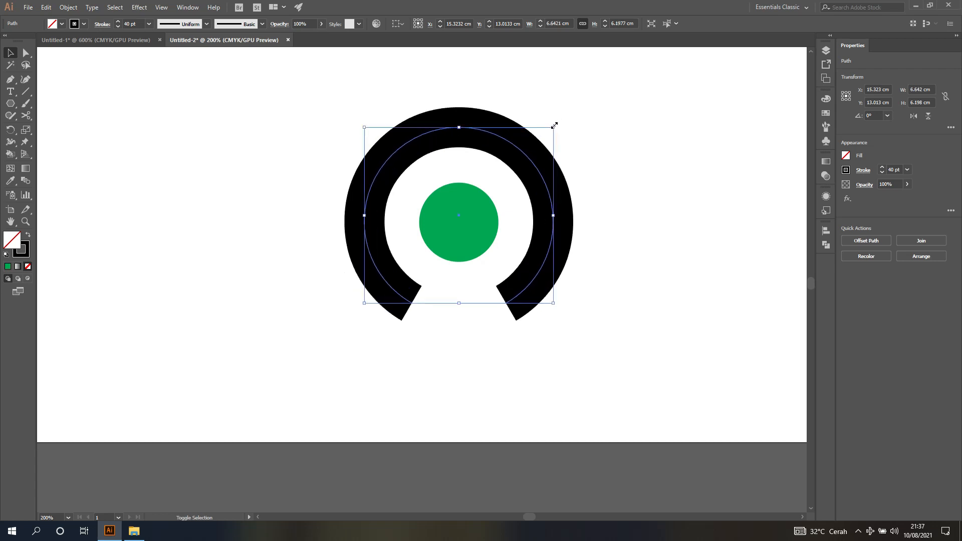
left_click(95, 39)
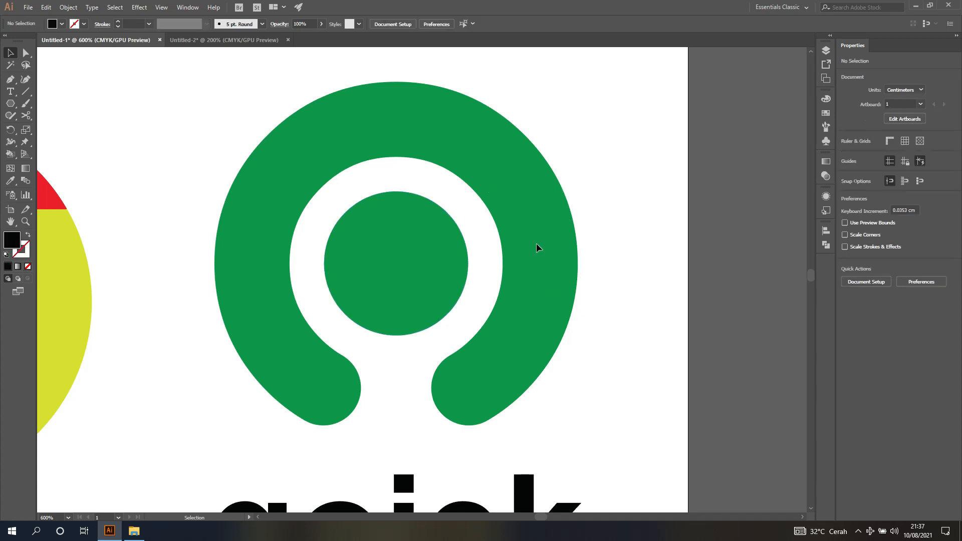
left_click(245, 40)
left_click(542, 136)
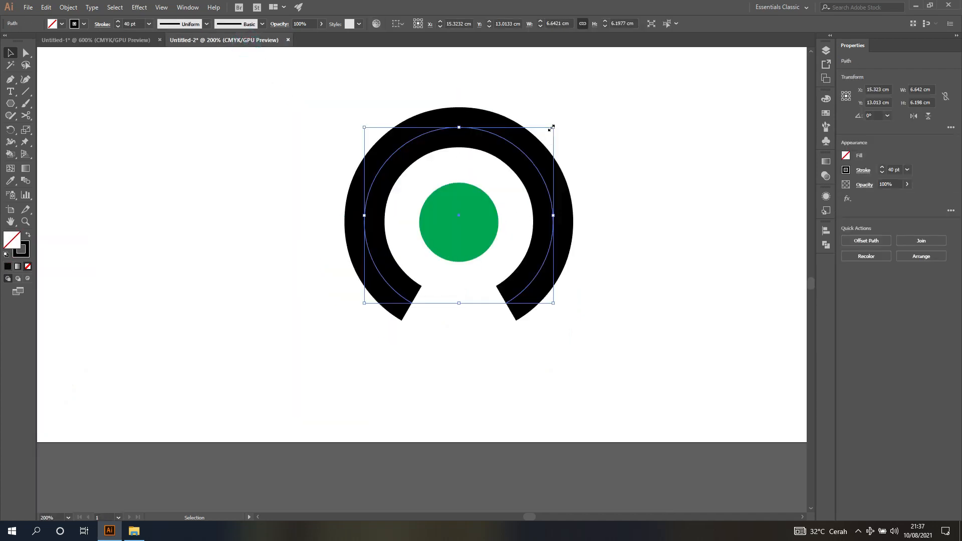
- Shrink the open ring proportionally to about 5.39 by 5.03 cm and centre it around the green circle
left_click_drag(553, 127, 542, 143)
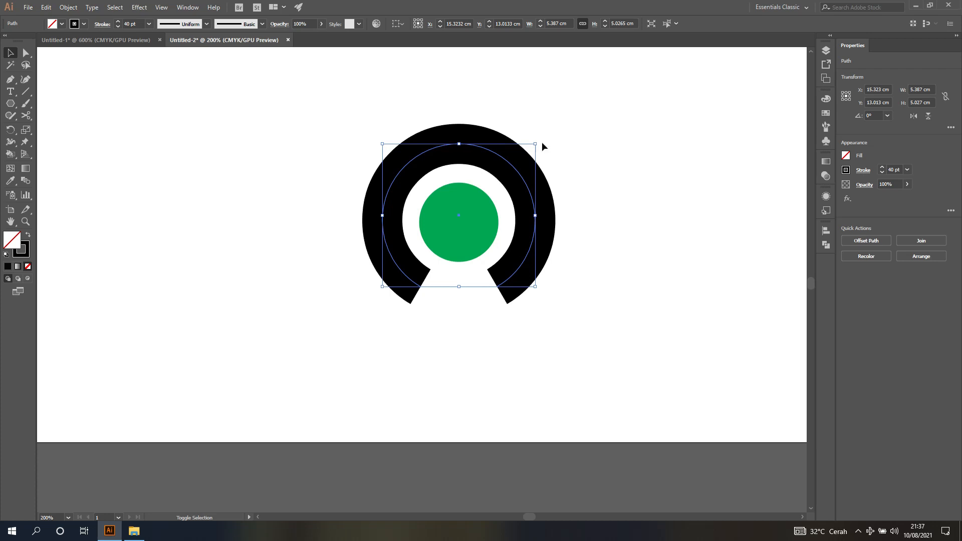
key("ctrl+z")
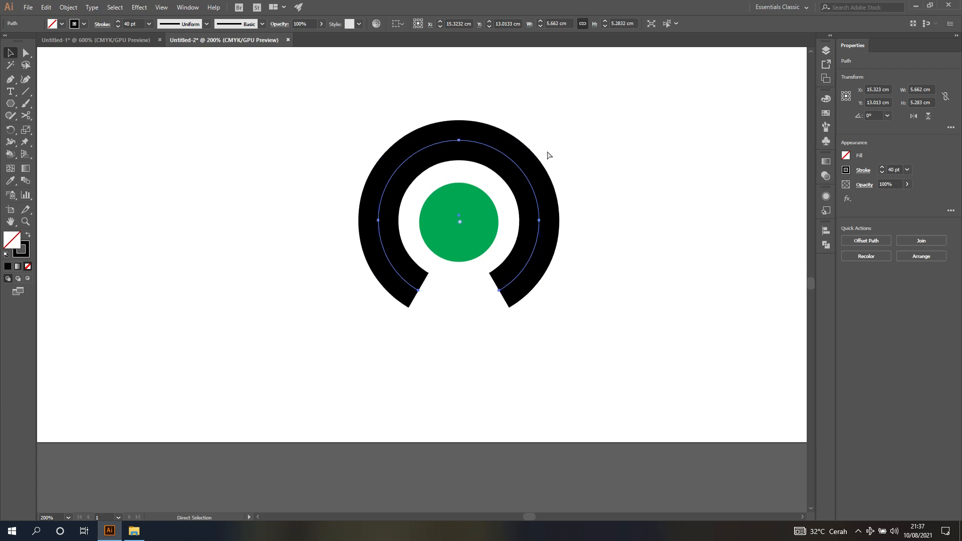
key("ctrl+z")
key("v")
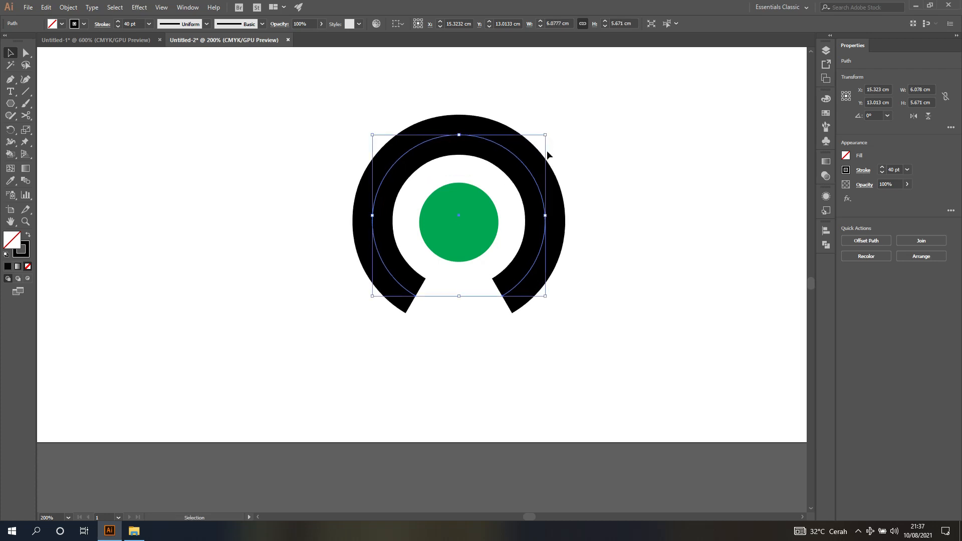
left_click_drag(547, 134, 547, 147)
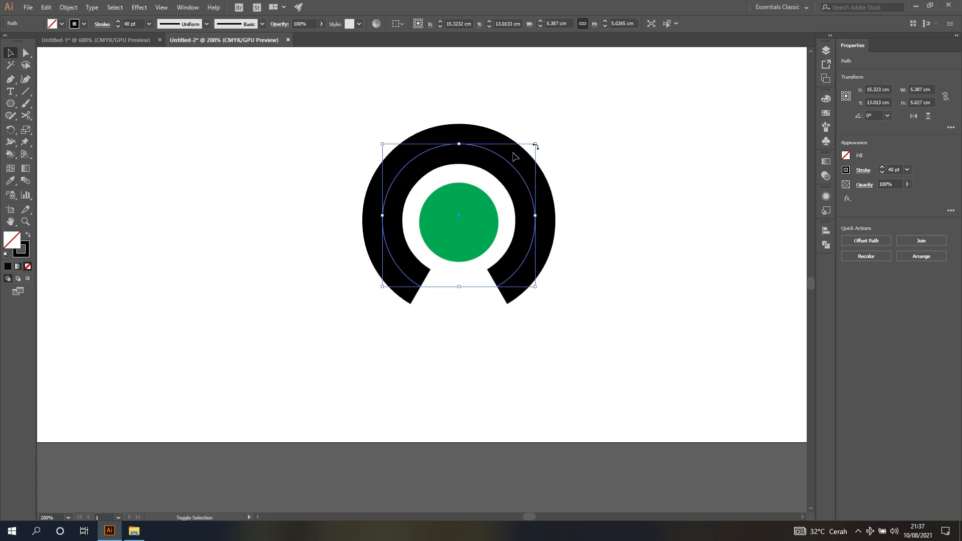
scroll(485, 196, "up", 2)
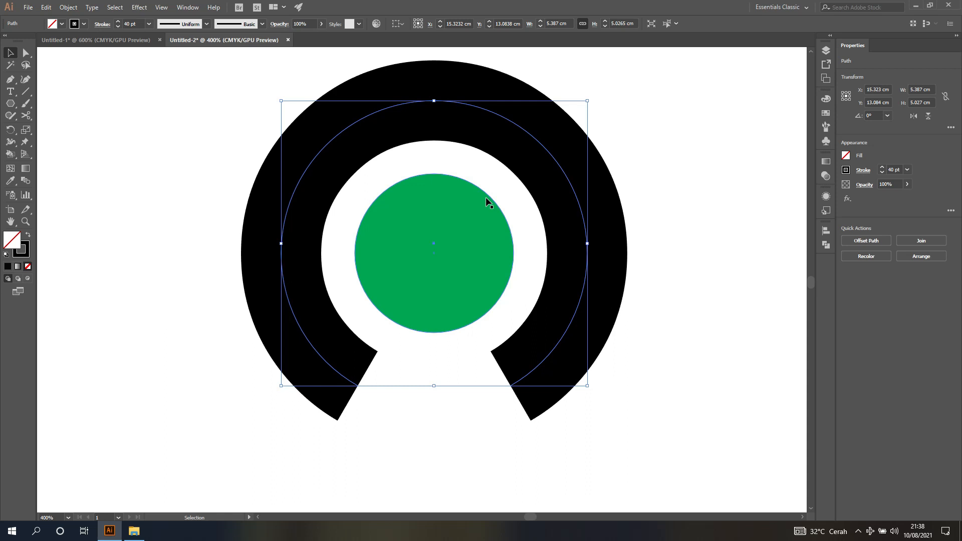
left_click(683, 147)
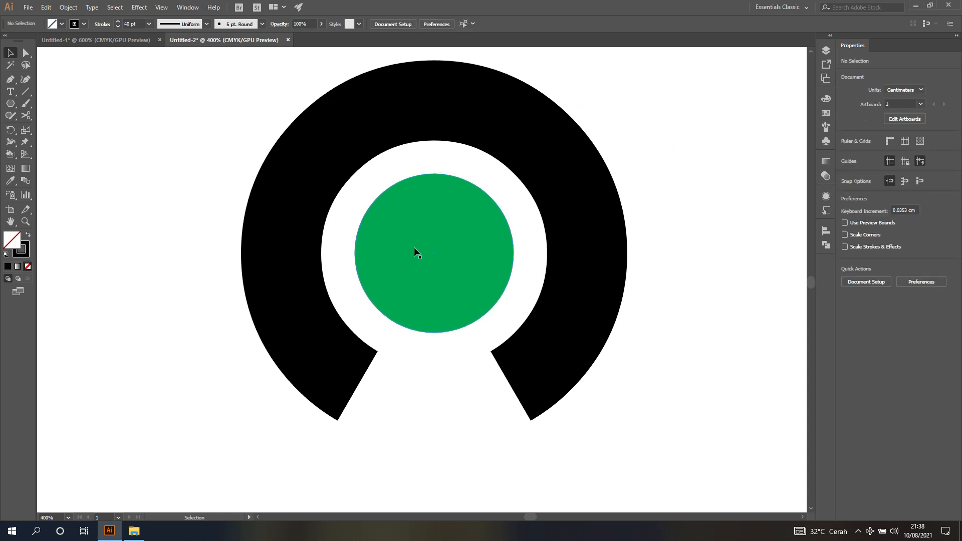
- Change the open ring's stroke colour from the swatches to the same green as the centre circle
left_click(580, 206)
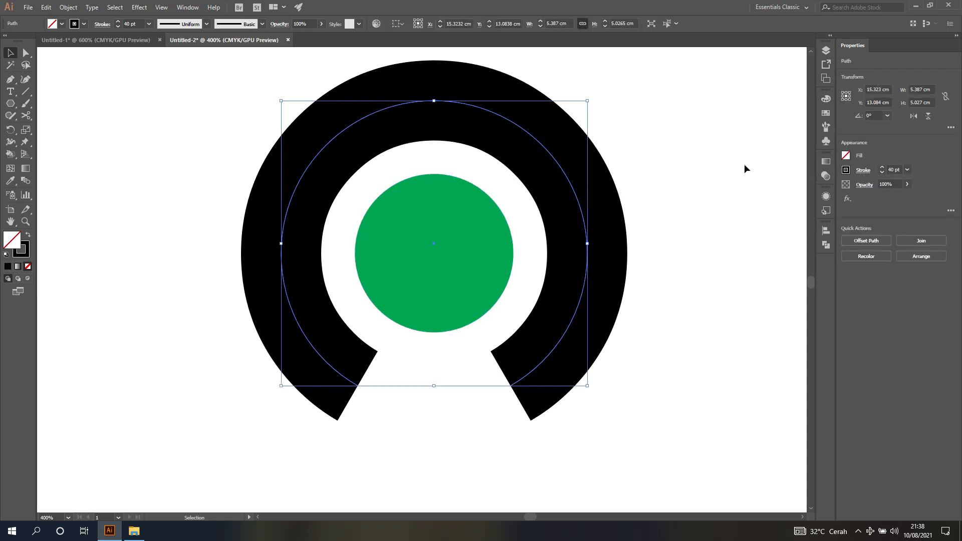
left_click(847, 170)
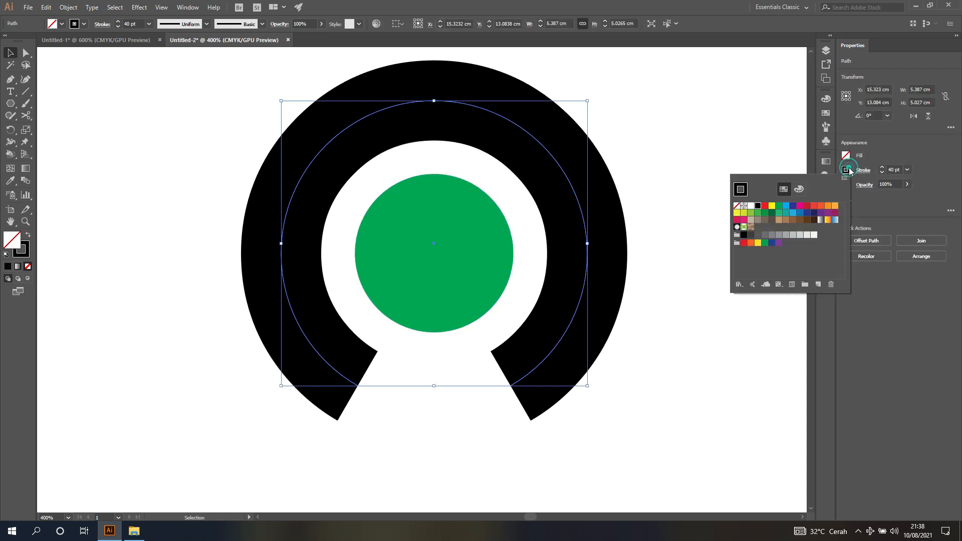
left_click(779, 206)
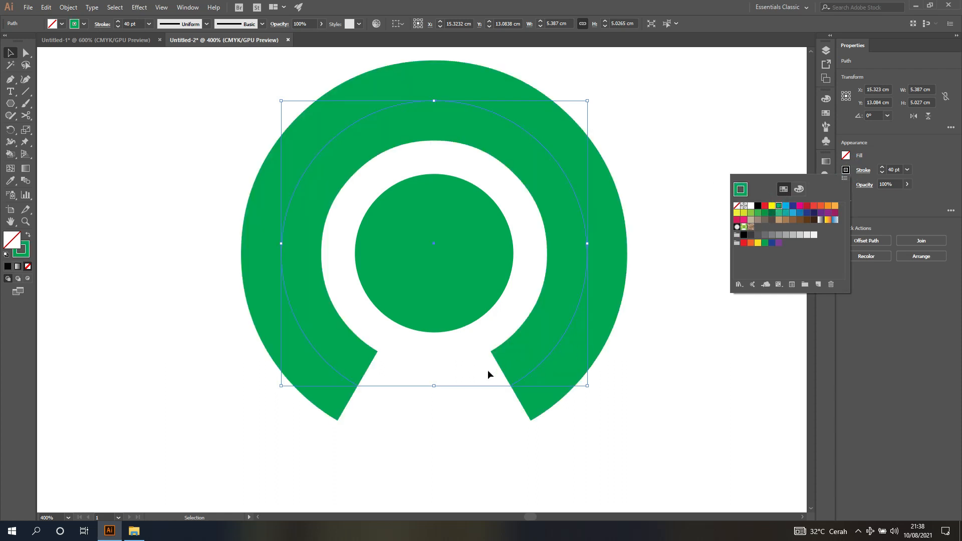
left_click(878, 207)
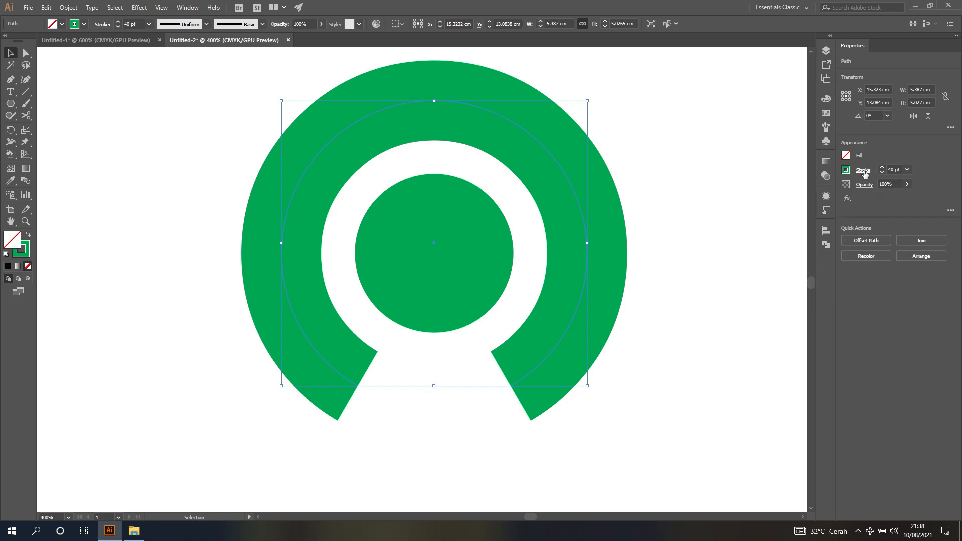
- Give the open ring's stroke round caps so both of its ends are rounded
left_click(863, 171)
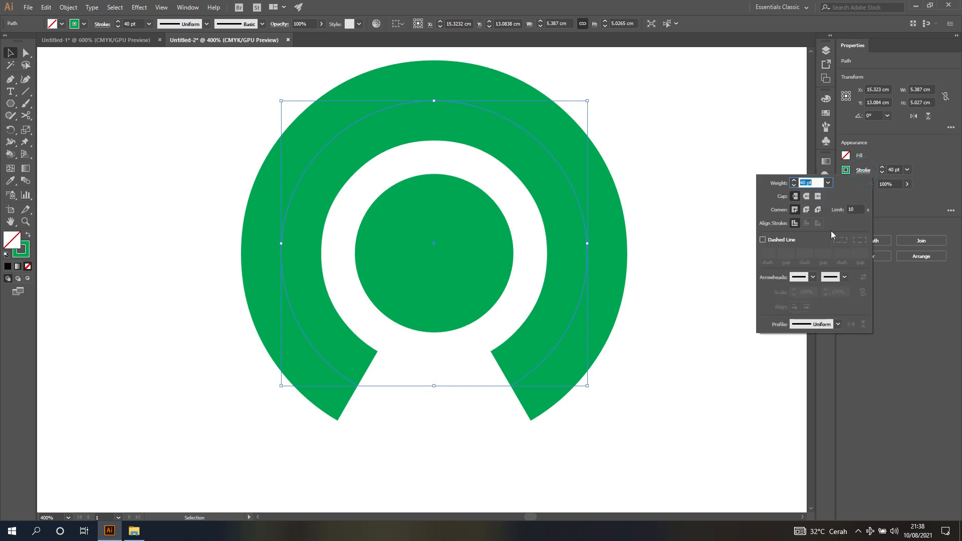
left_click(808, 195)
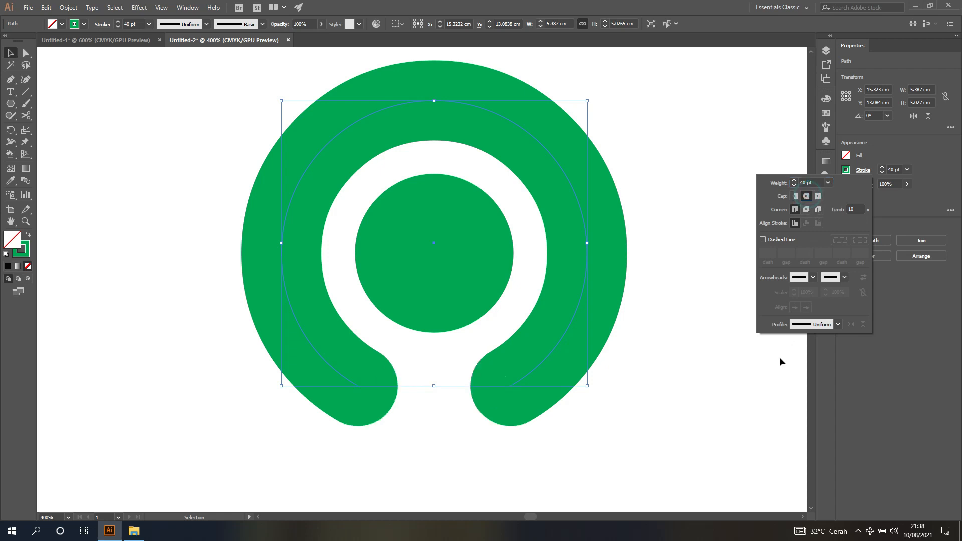
left_click(938, 197)
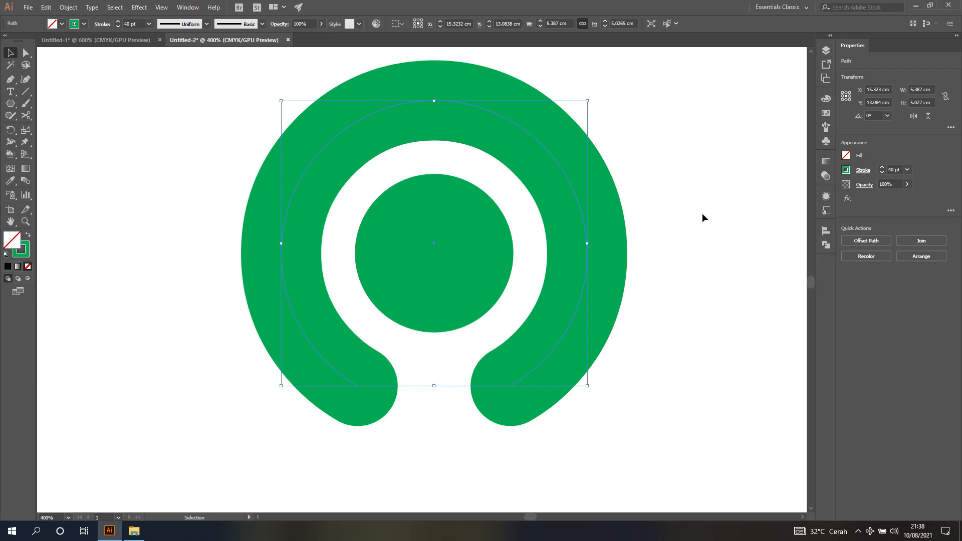
- Add the point text "gojek" below the green ring and finish editing it so the text object is selected
scroll(703, 213, "down", 4)
scroll(702, 212, "up", 3)
scroll(703, 215, "up", 1)
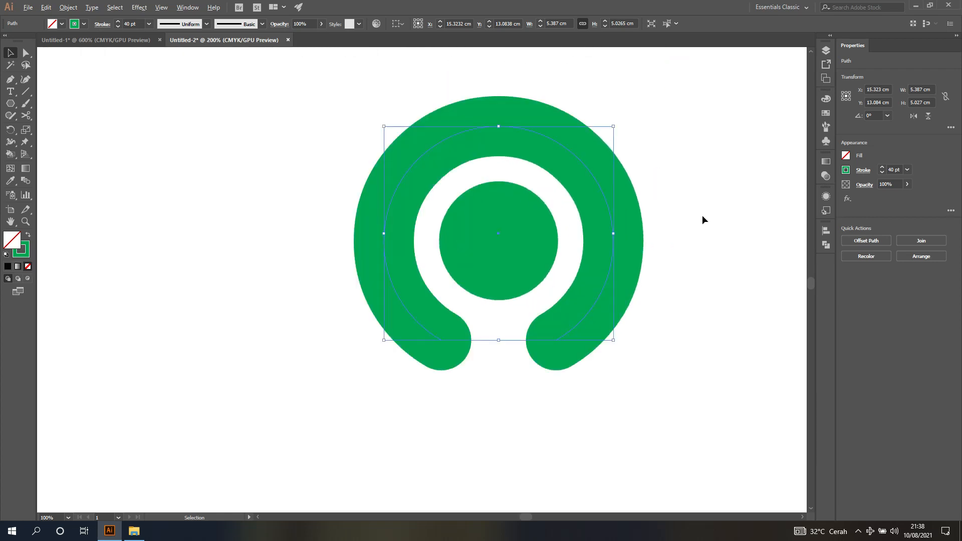
scroll(702, 215, "down", 1)
key("a")
scroll(702, 215, "right", 1)
scroll(703, 220, "right", 2)
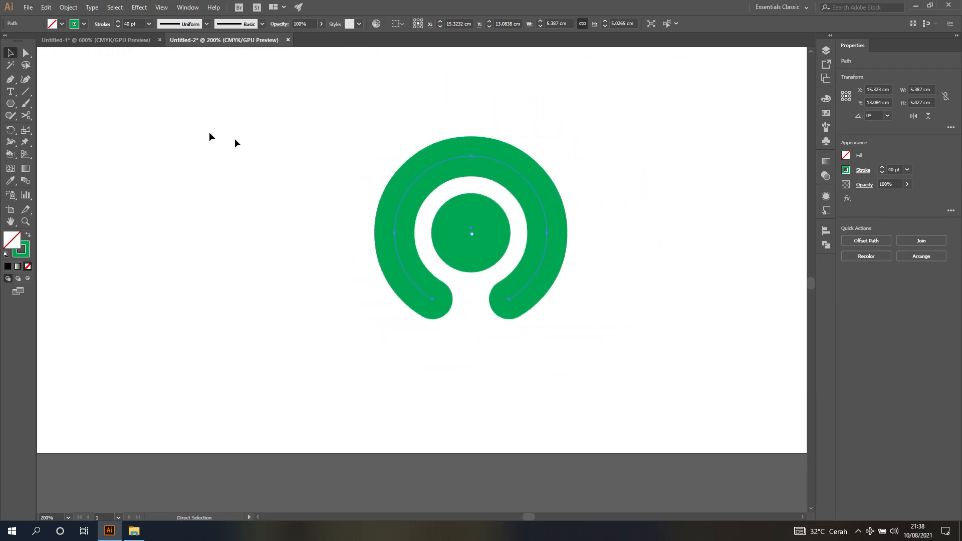
key("v")
key("t")
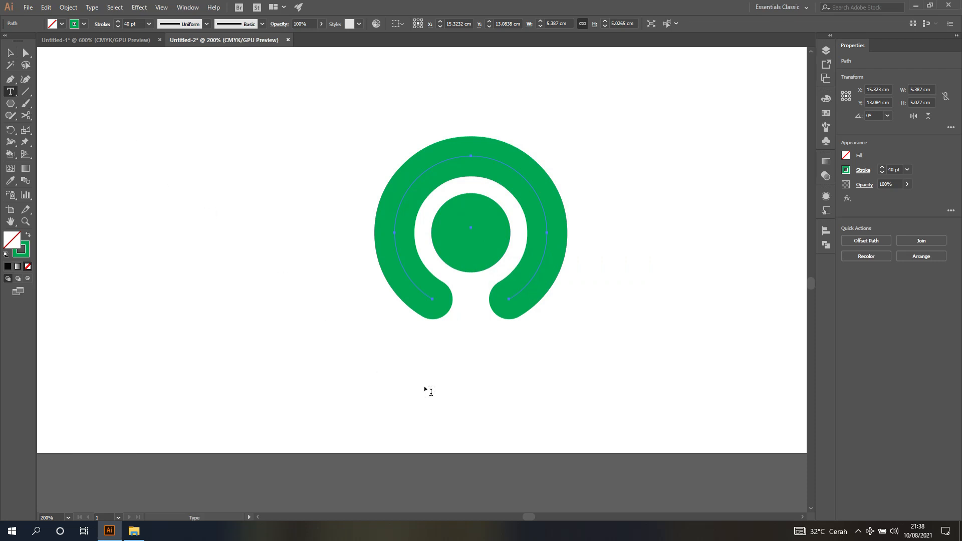
left_click(427, 389)
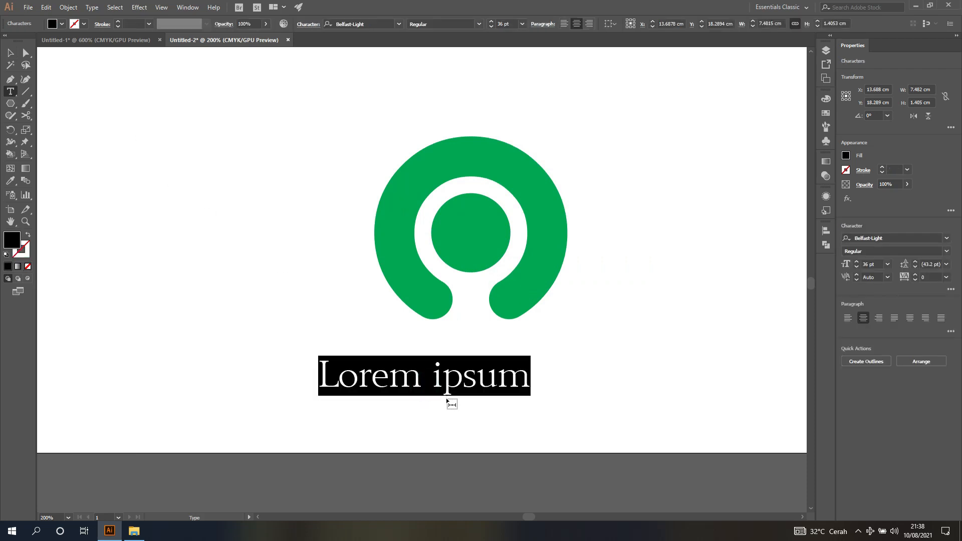
type("gojek")
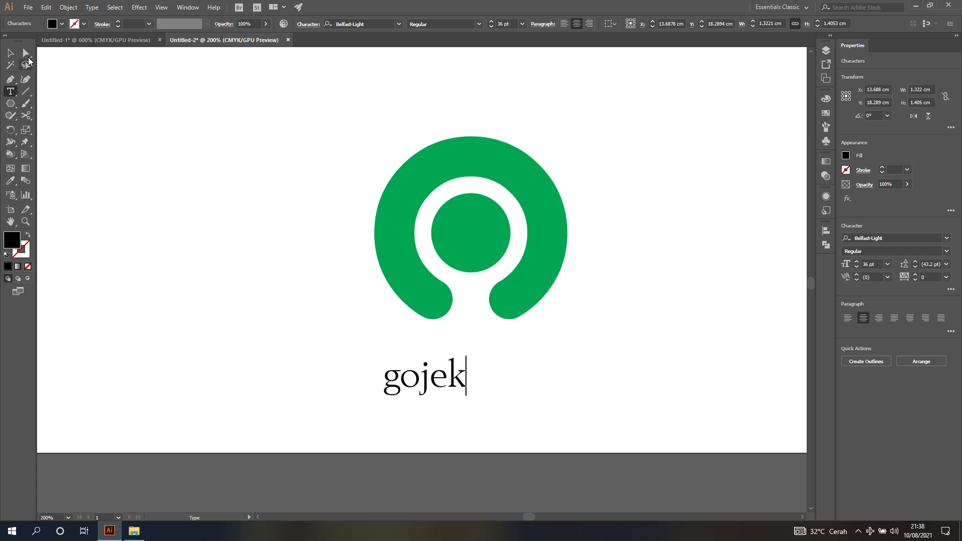
left_click(11, 53)
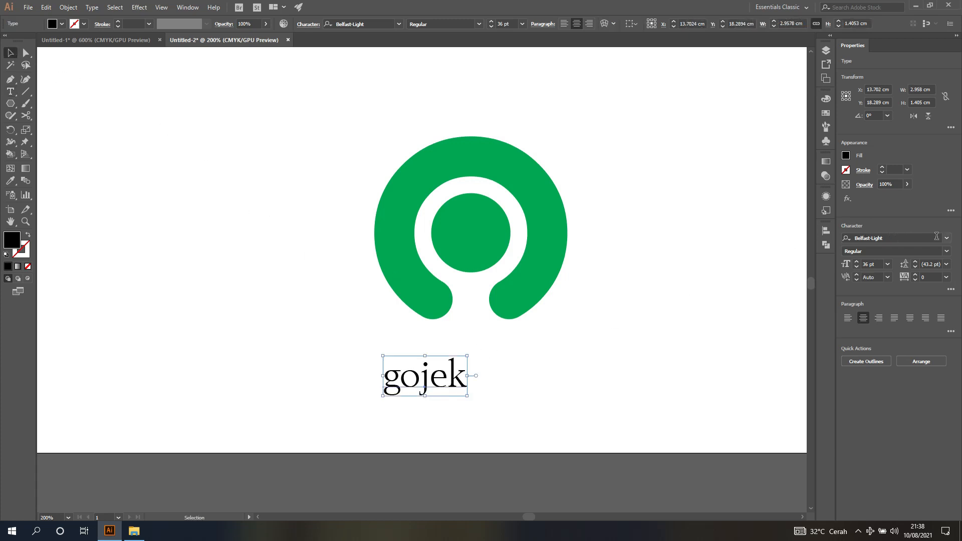
- Open the choice of font families for the selected "gojek" text
left_click(947, 239)
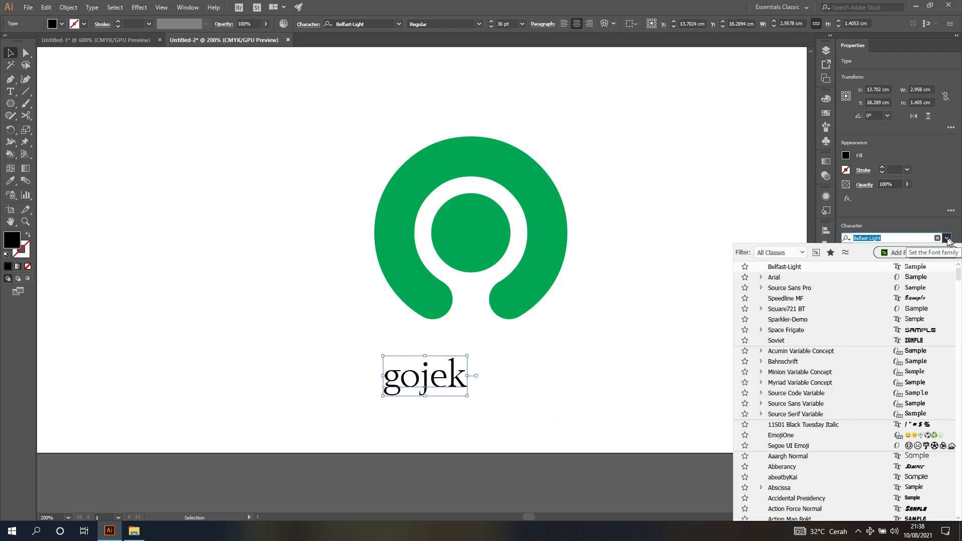
- Set the gojek wordmark in Arial Bold and enlarge it to sit centred beneath the green emblem
left_click(775, 277)
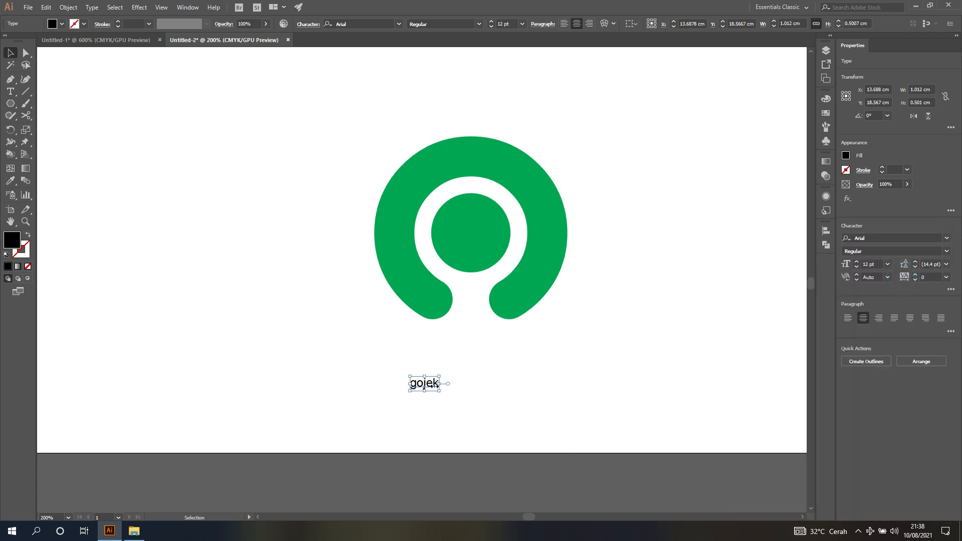
left_click_drag(438, 375, 522, 336)
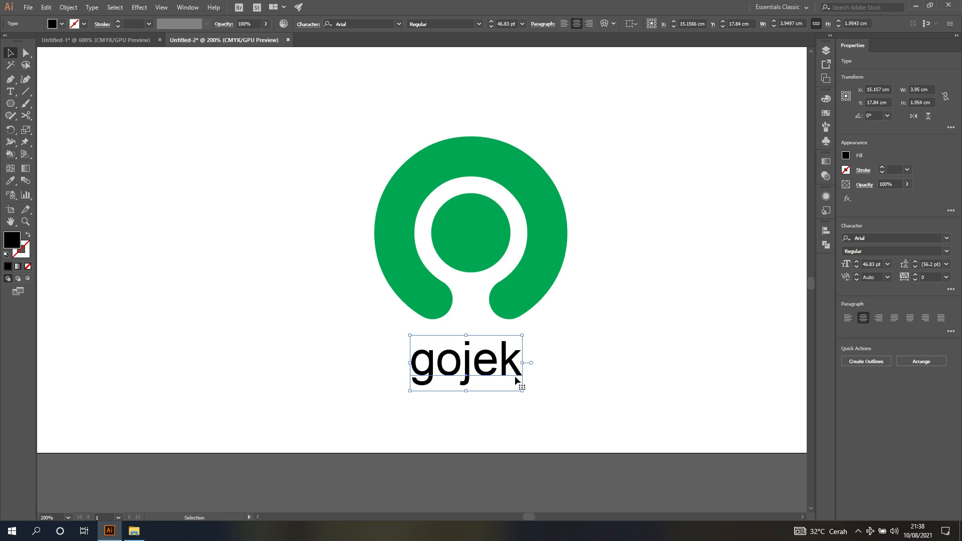
left_click(947, 251)
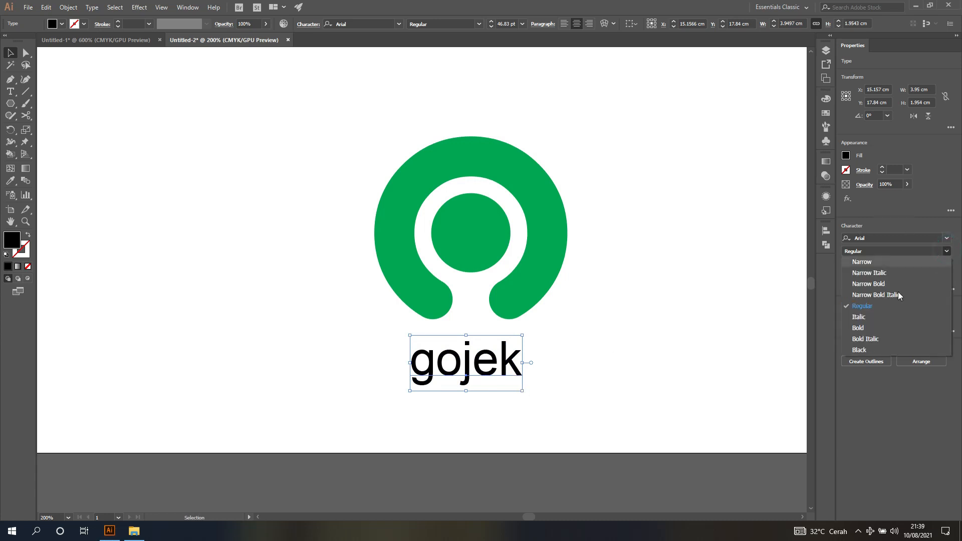
left_click(875, 328)
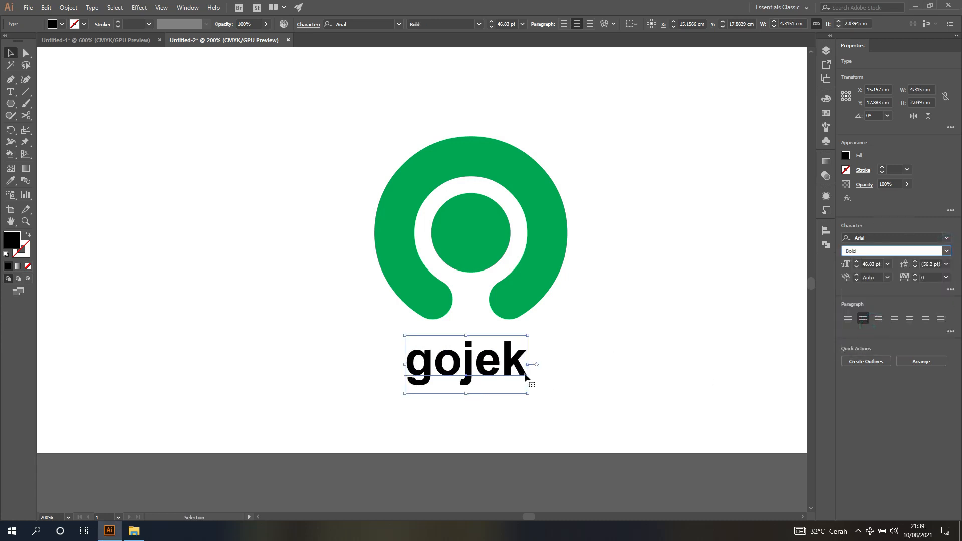
left_click_drag(530, 396, 548, 415)
left_click_drag(482, 369, 479, 364)
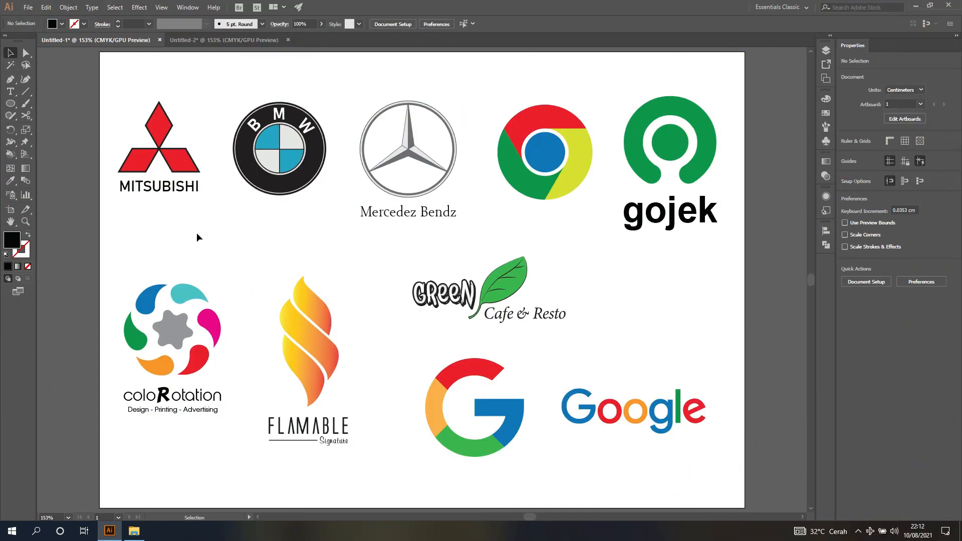
- Examine the colorotation logo's coloured teardrops, grey centre shape and lettering in the Untitled-1 reference document
scroll(141, 310, "up", 5)
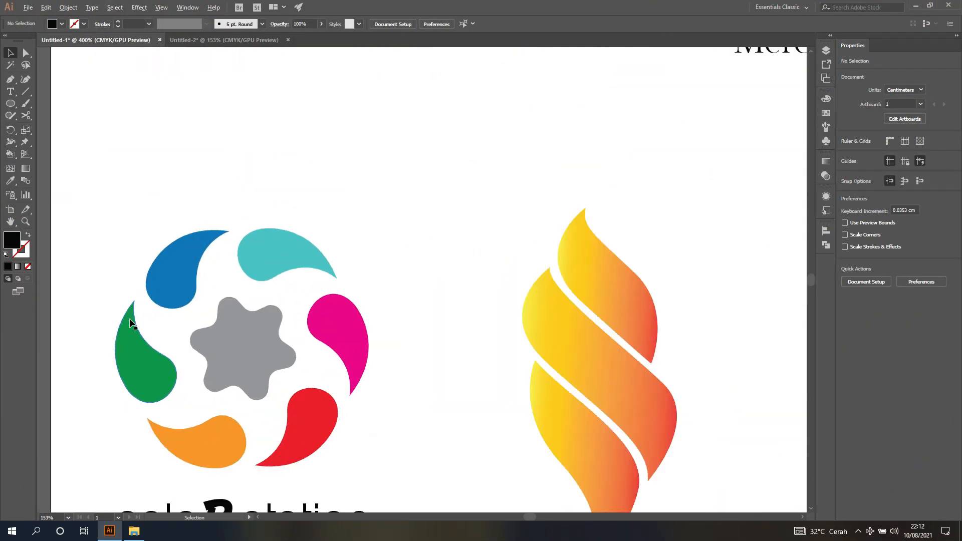
scroll(129, 317, "down", 3)
scroll(130, 321, "down", 2)
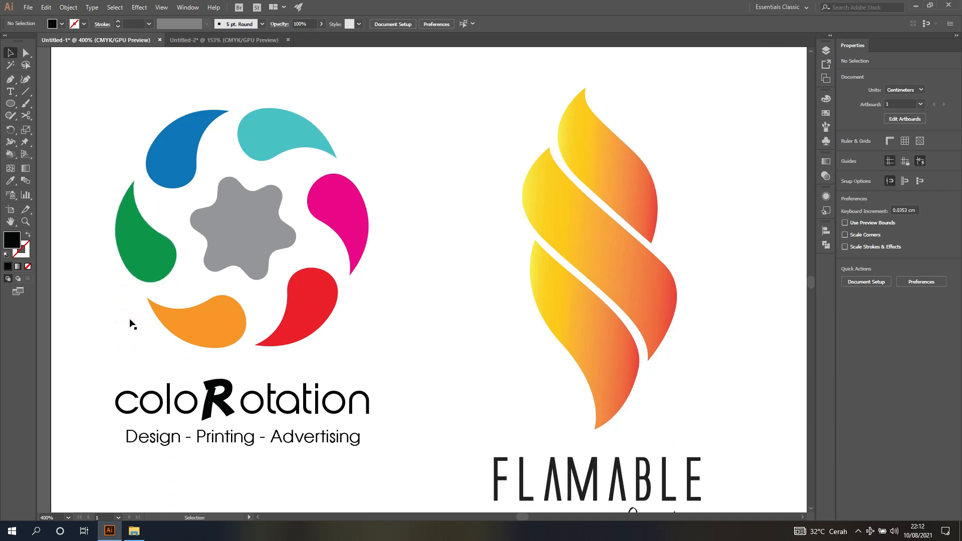
scroll(132, 325, "down", 1)
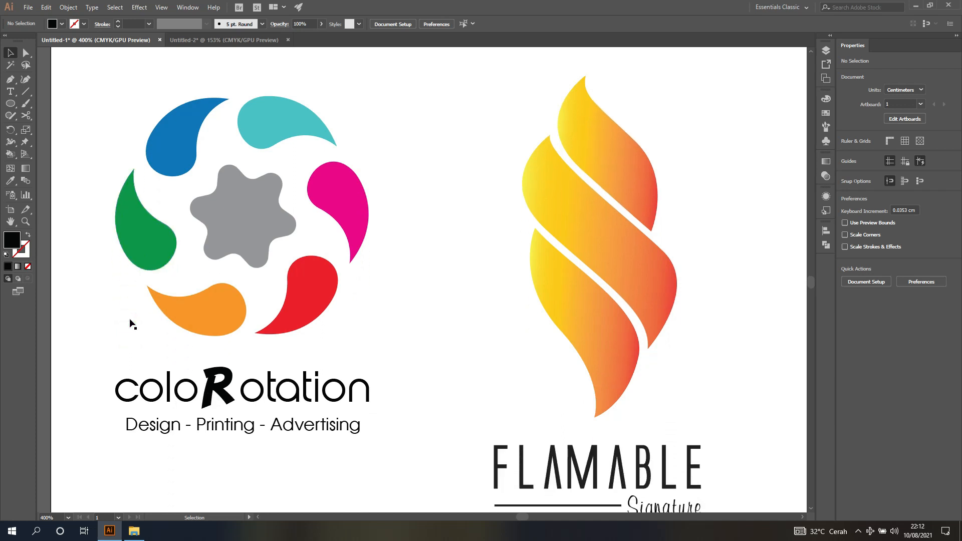
scroll(131, 325, "up", 1)
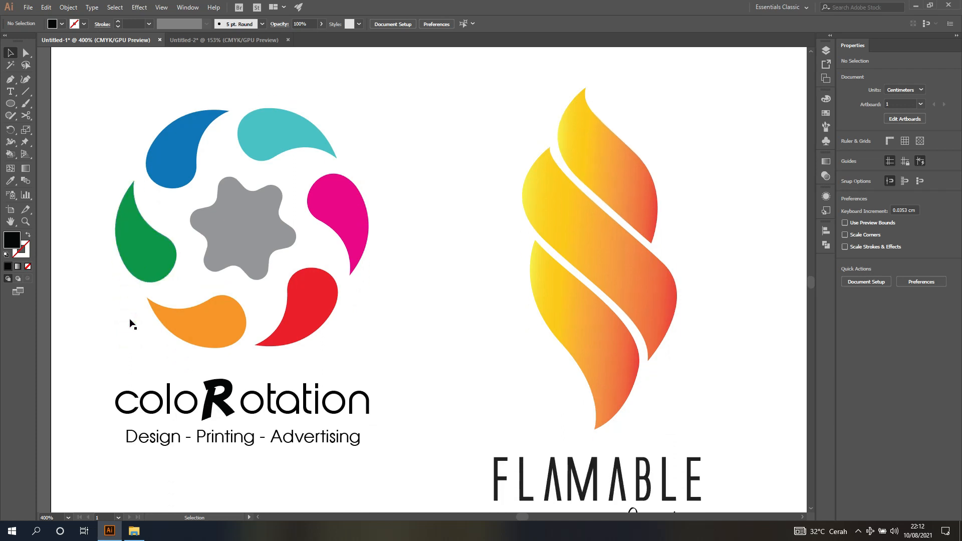
key("shift")
- Switch to the Untitled-2 document and choose the light blue swatch as the fill colour
left_click(238, 42)
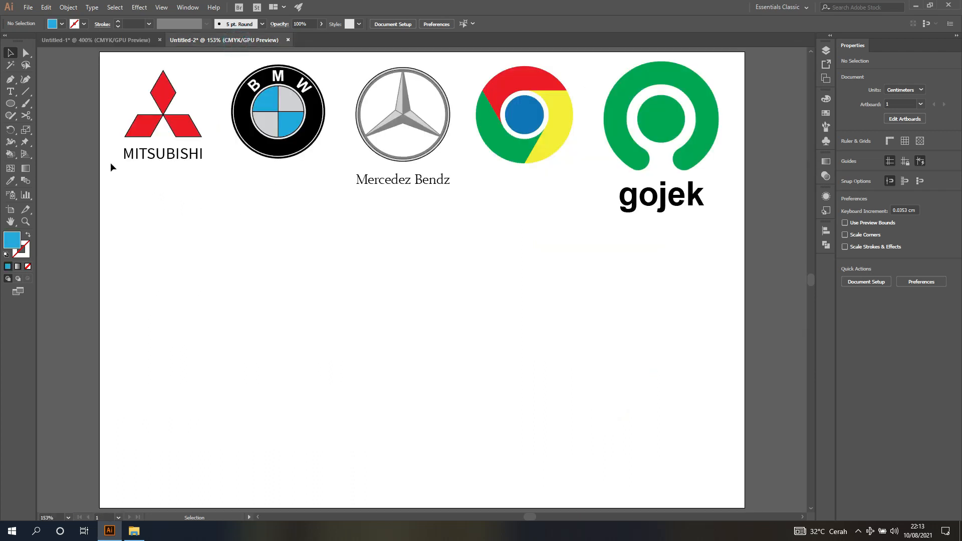
left_click(61, 24)
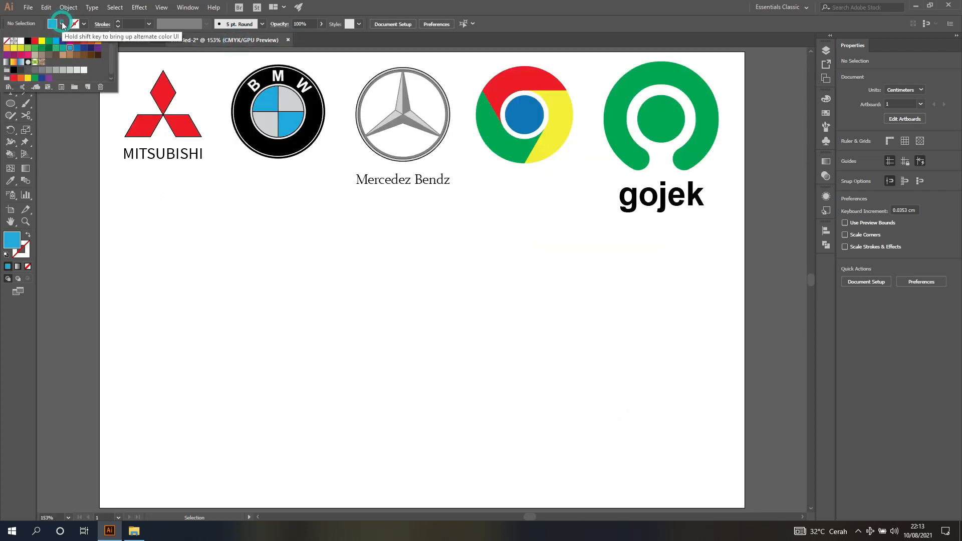
left_click(64, 48)
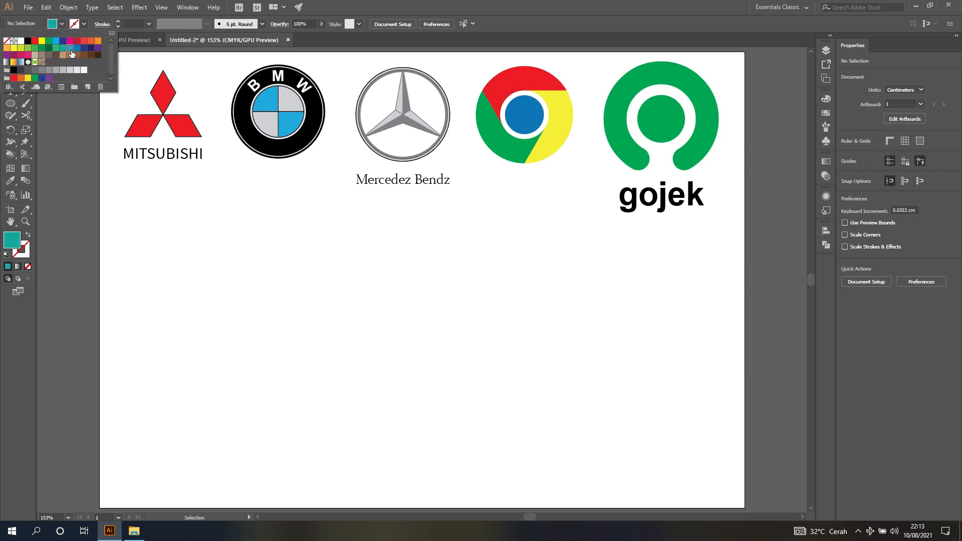
left_click(70, 48)
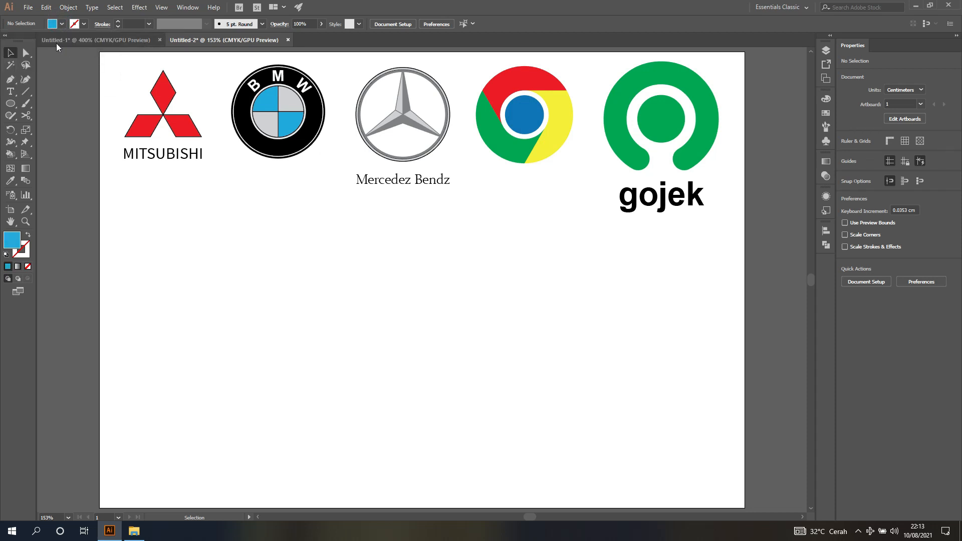
- Draw a closed, curved blue teardrop with the Pen tool in the empty area below the Mercedez Bendz logo, ending in a sharp tip
left_click(13, 81)
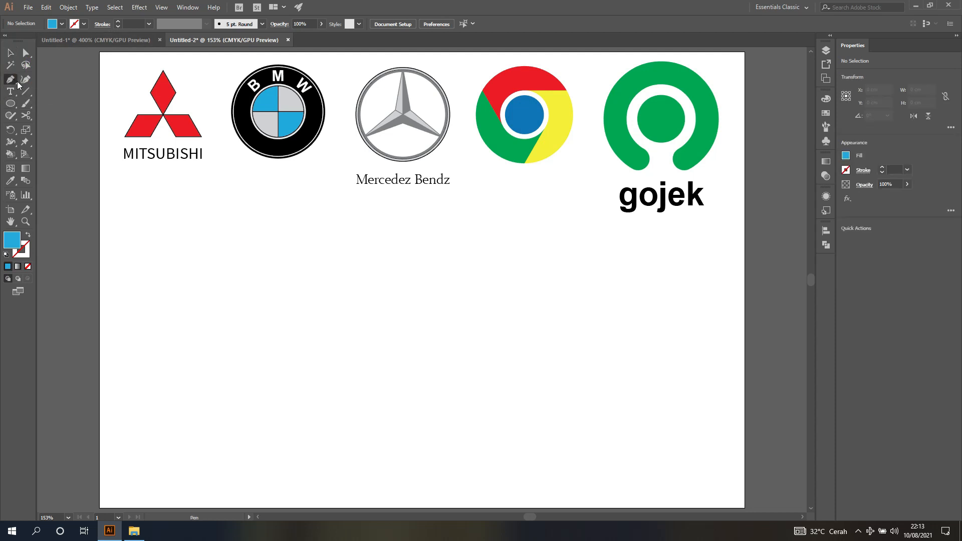
scroll(214, 276, "up", 3)
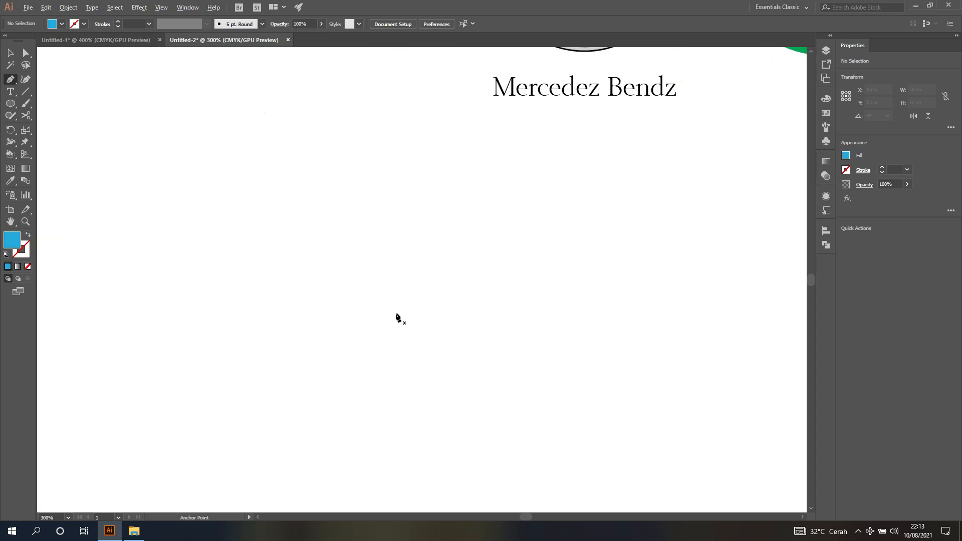
left_click_drag(477, 302, 420, 304)
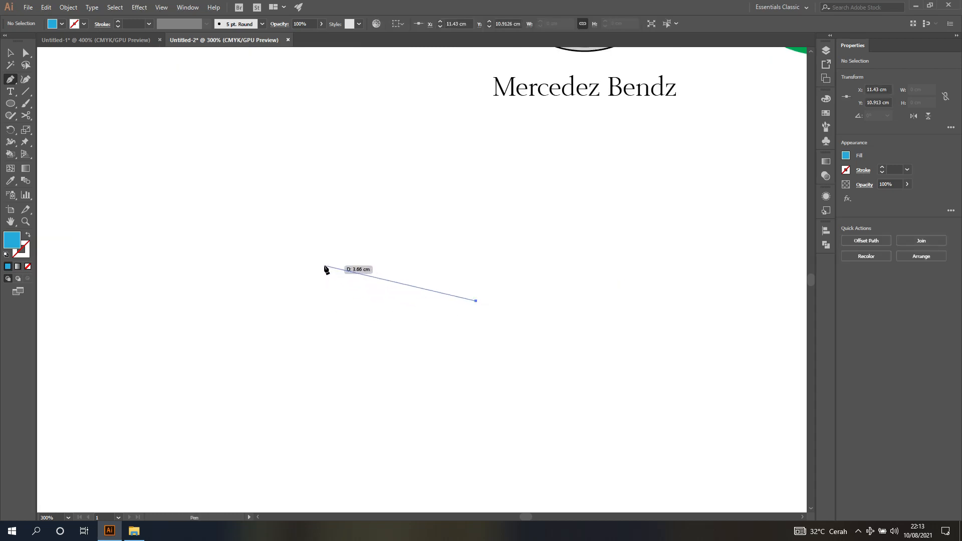
left_click_drag(329, 262, 275, 321)
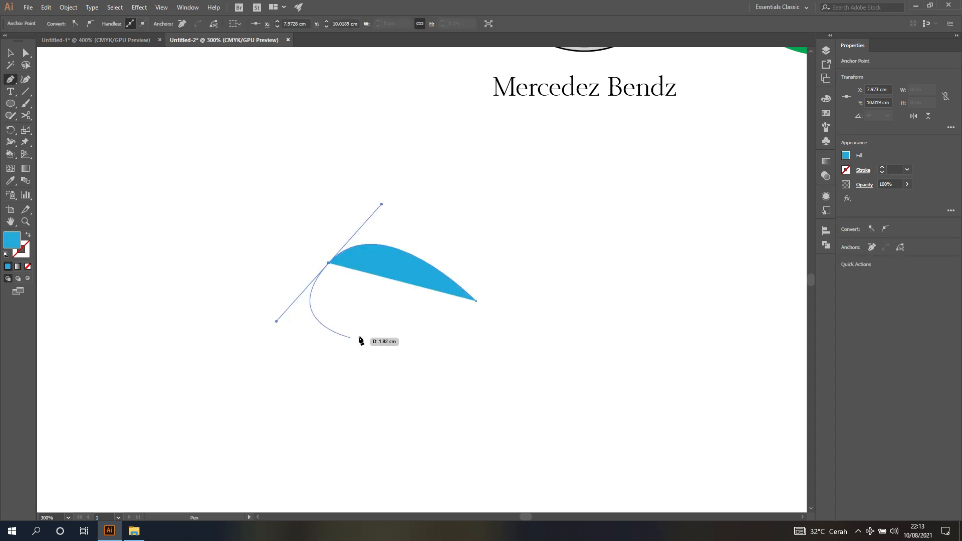
left_click(361, 317)
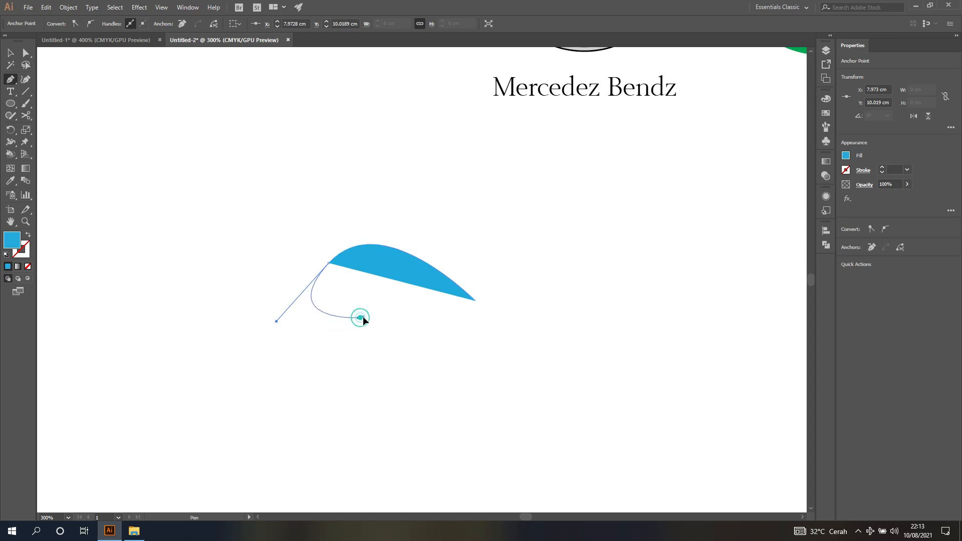
left_click_drag(362, 317, 383, 308)
left_click(475, 301)
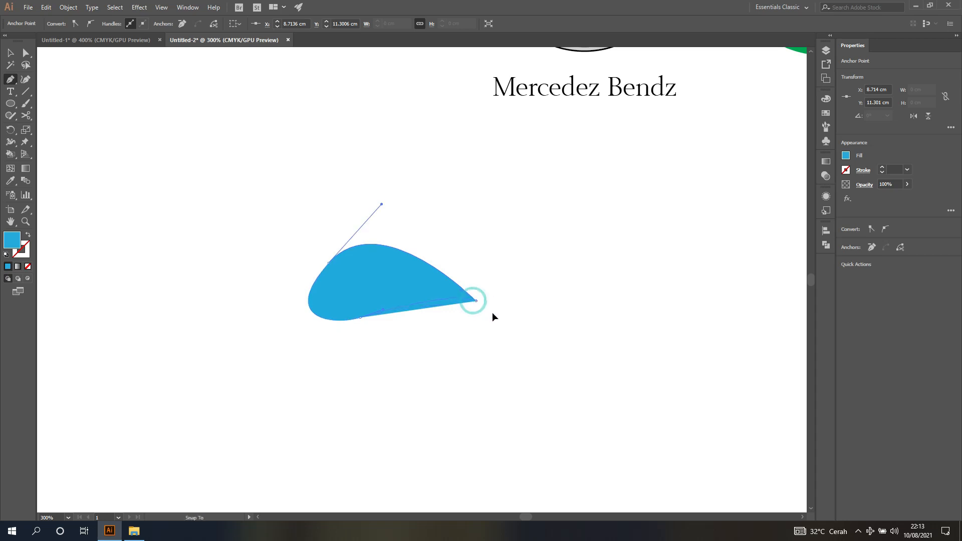
left_click_drag(524, 329, 539, 339)
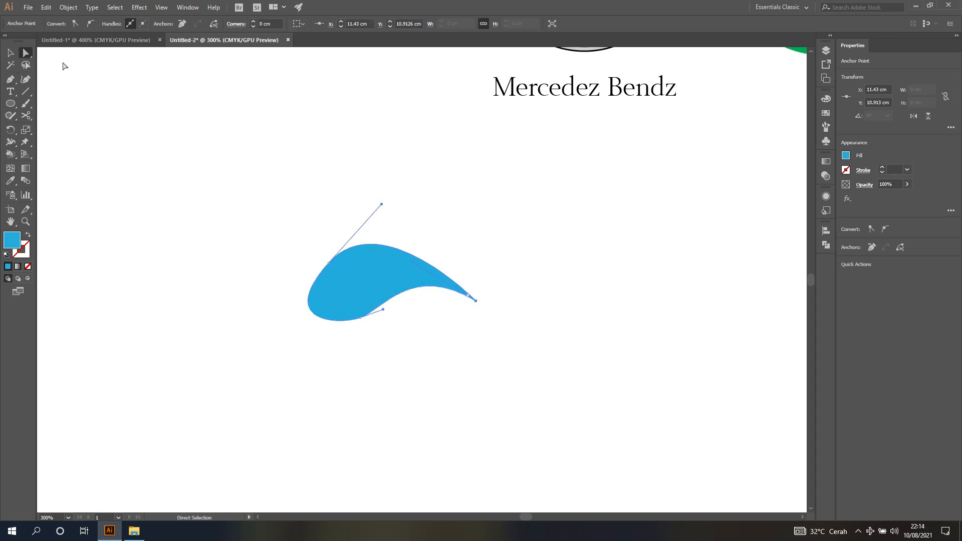
- Reshape the teardrop's rounded end by moving its upper and lower anchor points and adjusting their direction handles
left_click(25, 53)
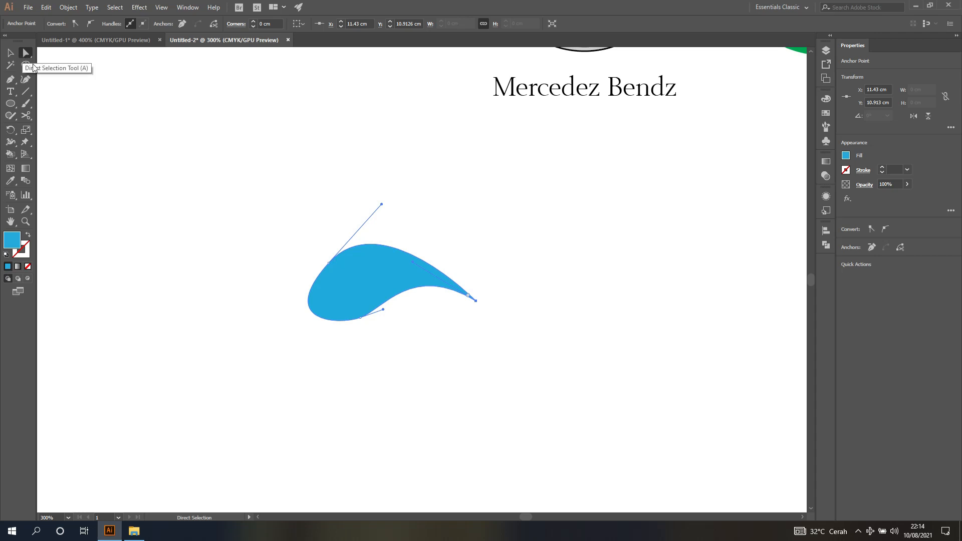
left_click_drag(333, 268, 320, 261)
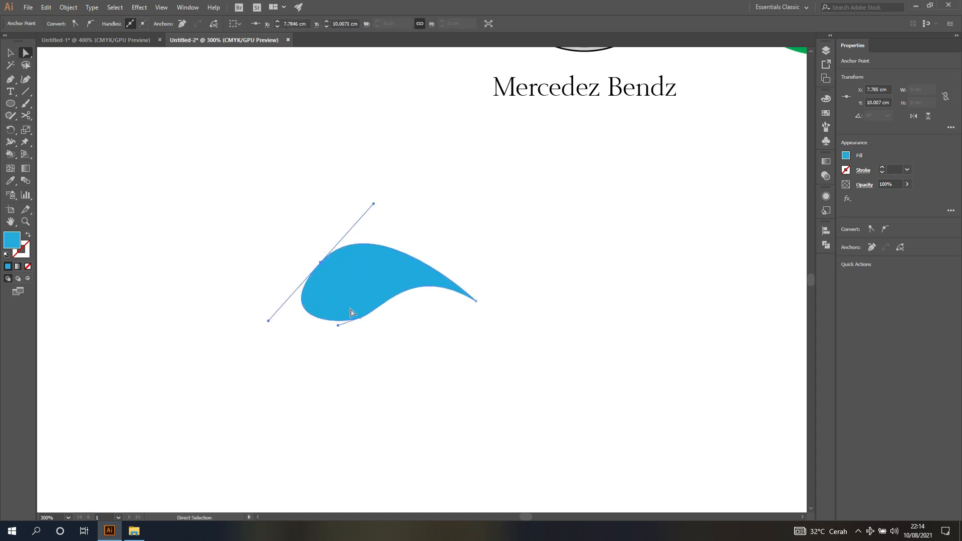
left_click_drag(360, 316, 393, 303)
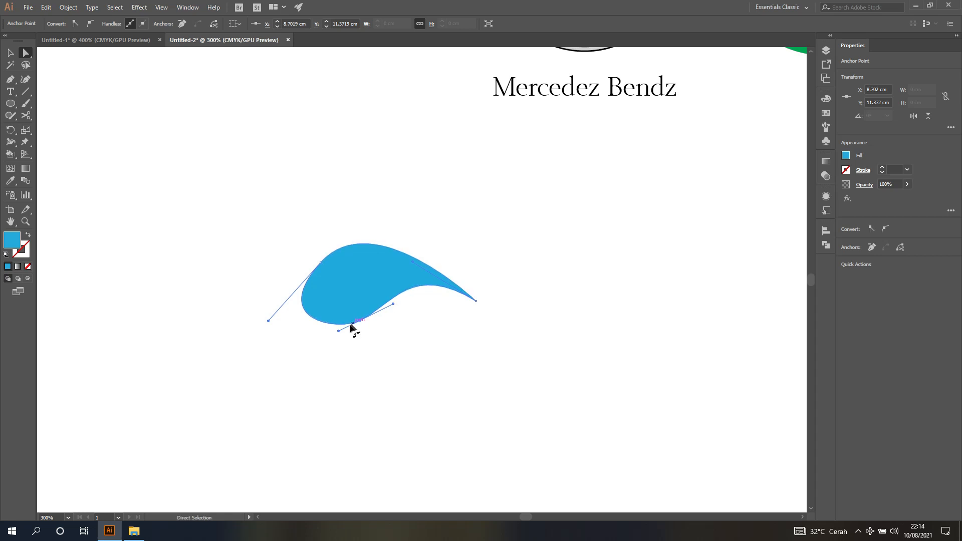
left_click_drag(268, 321, 301, 299)
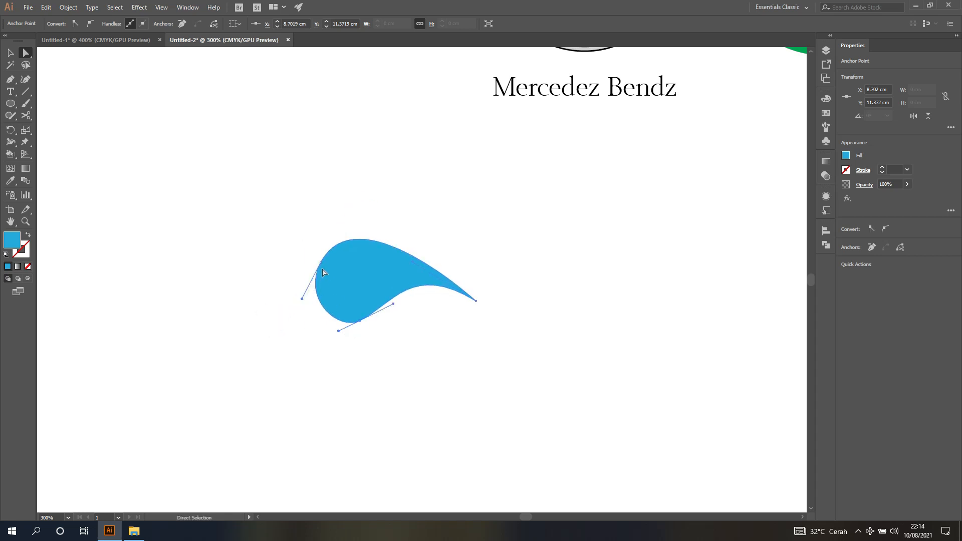
left_click(323, 265)
left_click_drag(394, 304, 420, 305)
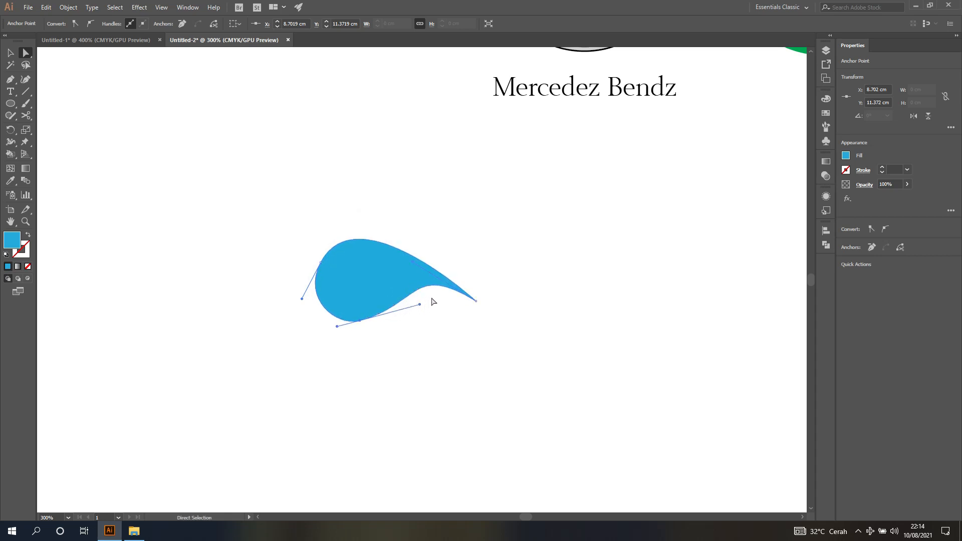
- Refine the curves toward the teardrop's tip and its rounded end, giving a shape about 3.8 cm wide and 1.9 cm high
left_click_drag(415, 265, 472, 276)
left_click(476, 301)
left_click(440, 293)
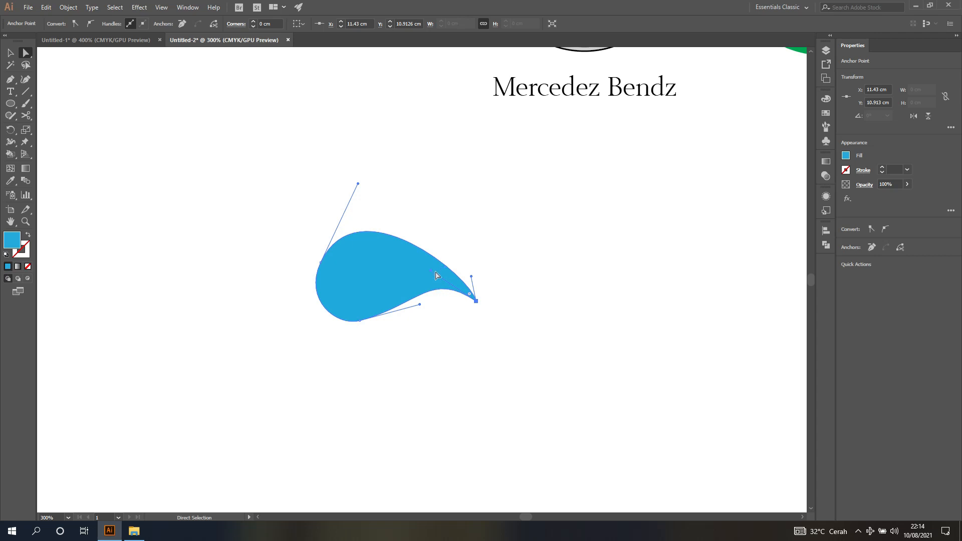
left_click_drag(431, 272, 428, 273)
left_click_drag(361, 323, 370, 315)
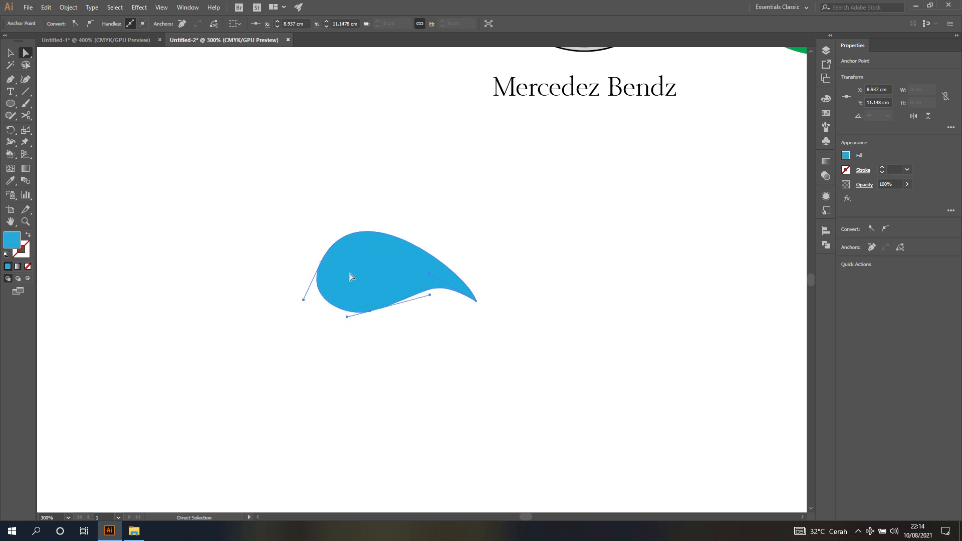
left_click(322, 261)
left_click_drag(323, 261, 317, 257)
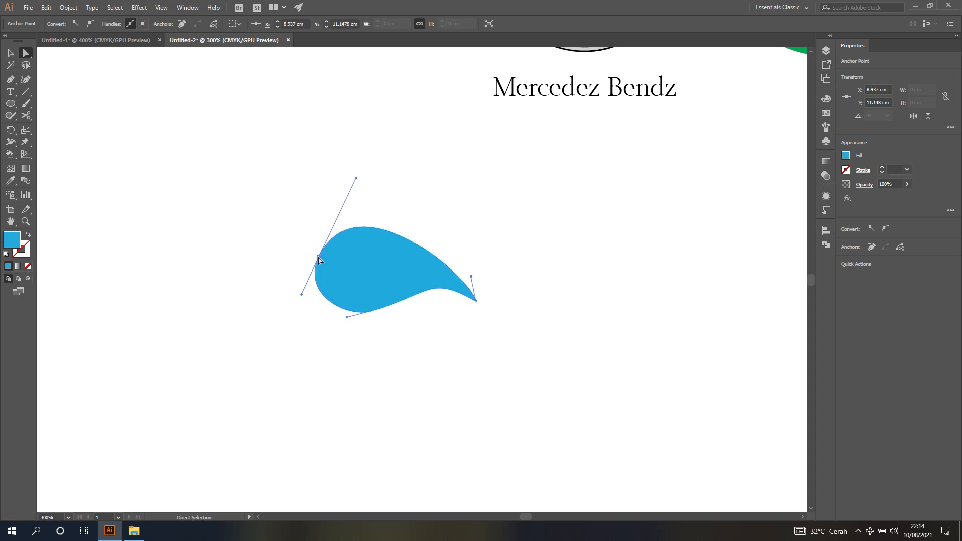
left_click_drag(368, 305, 417, 285)
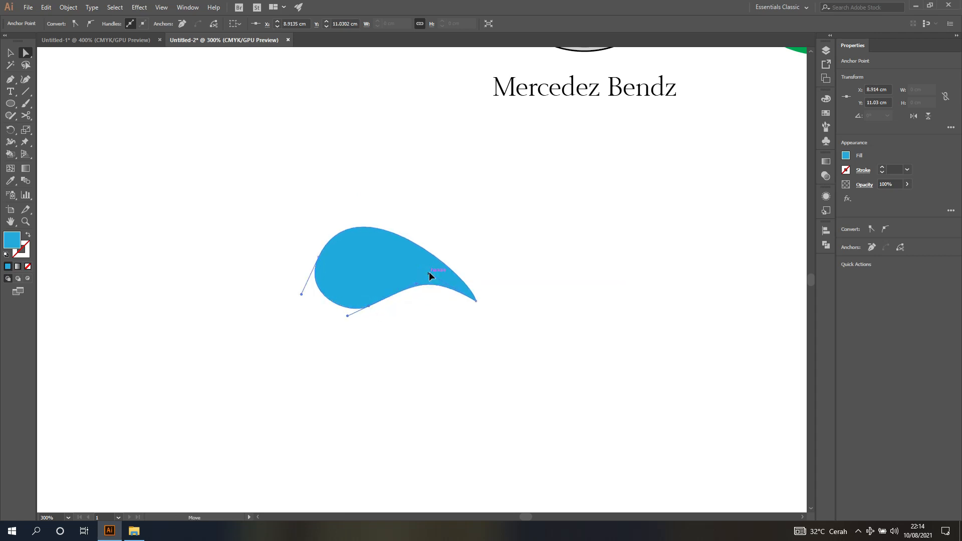
left_click(179, 143)
- Move the whole blue teardrop to below the Mercedez Bendz text and scale it down to roughly three quarters of its size
left_click(10, 52)
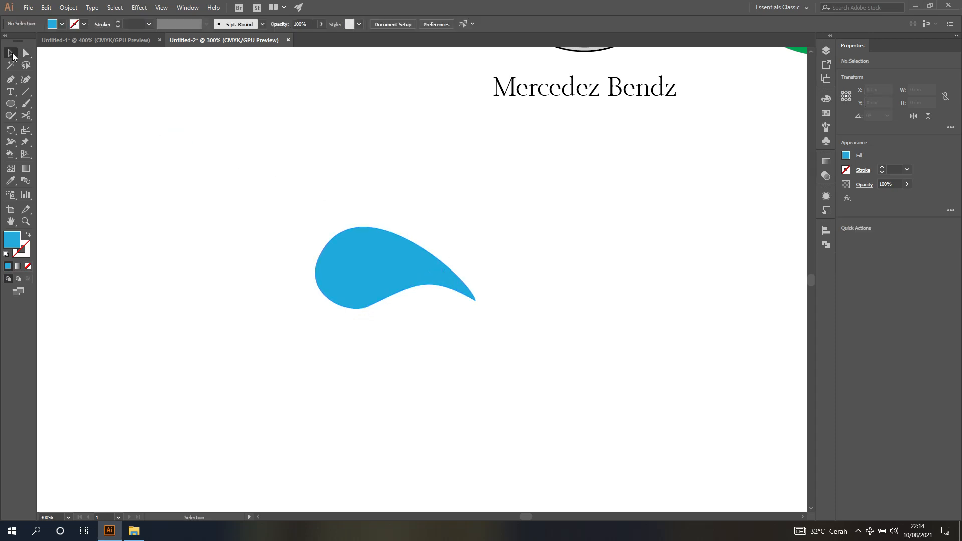
left_click(291, 143)
left_click(360, 247)
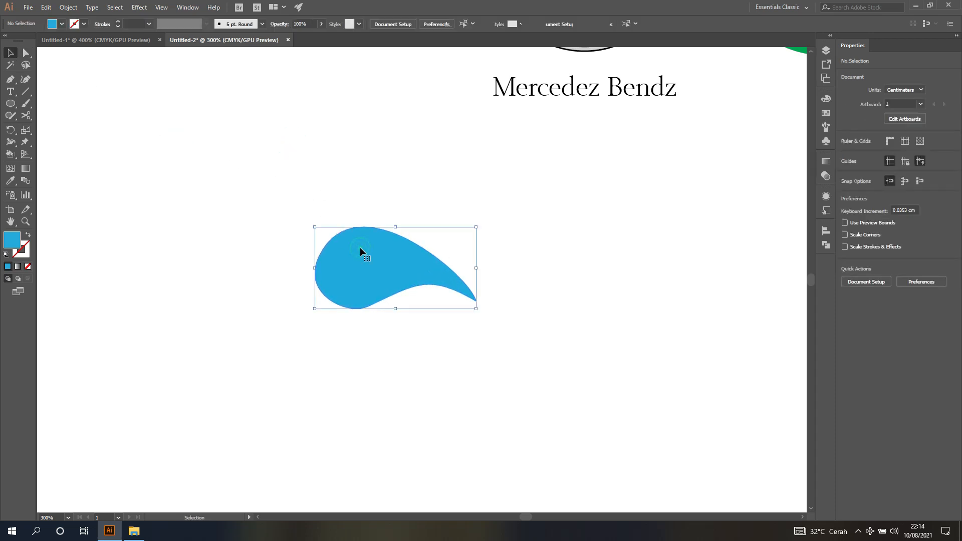
scroll(360, 247, "down", 4)
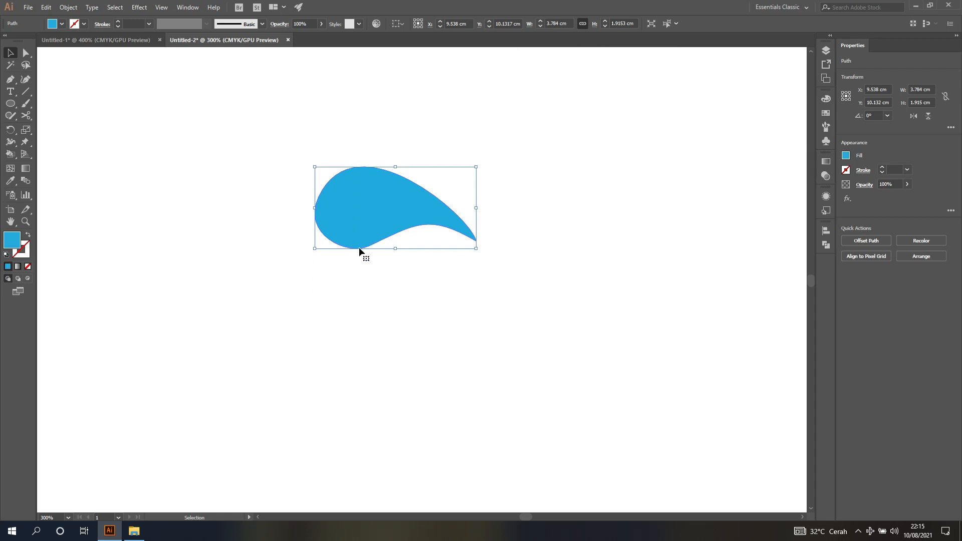
scroll(300, 235, "down", 1, "alt")
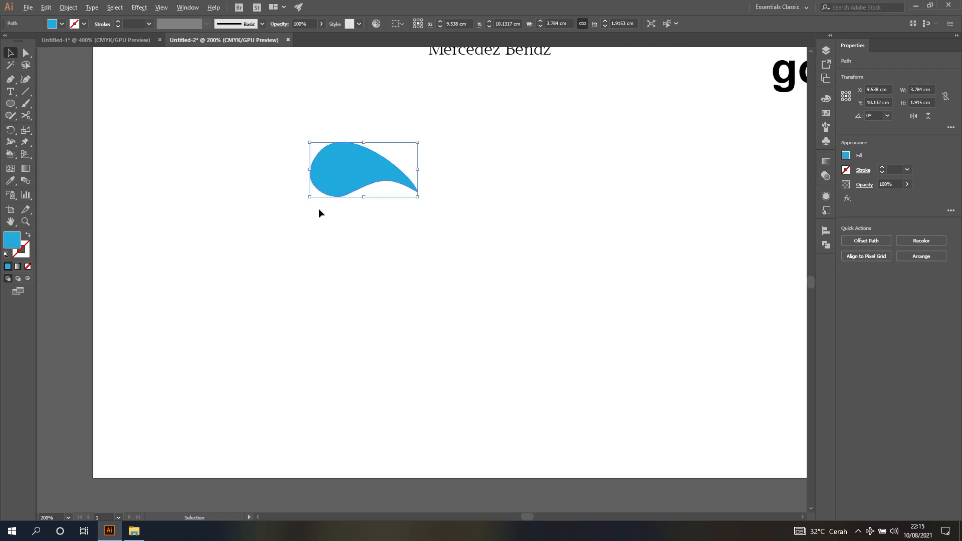
left_click_drag(351, 171, 438, 167)
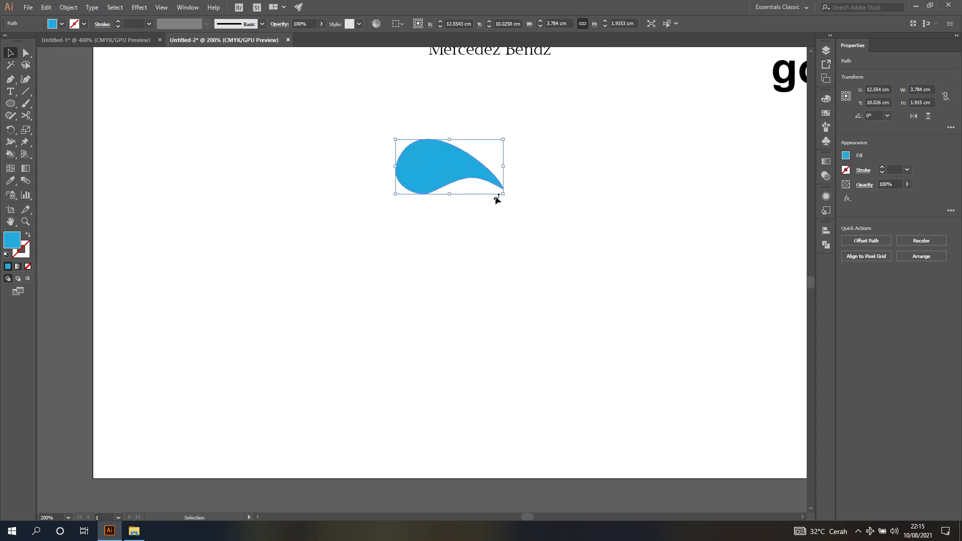
left_click_drag(503, 194, 482, 182)
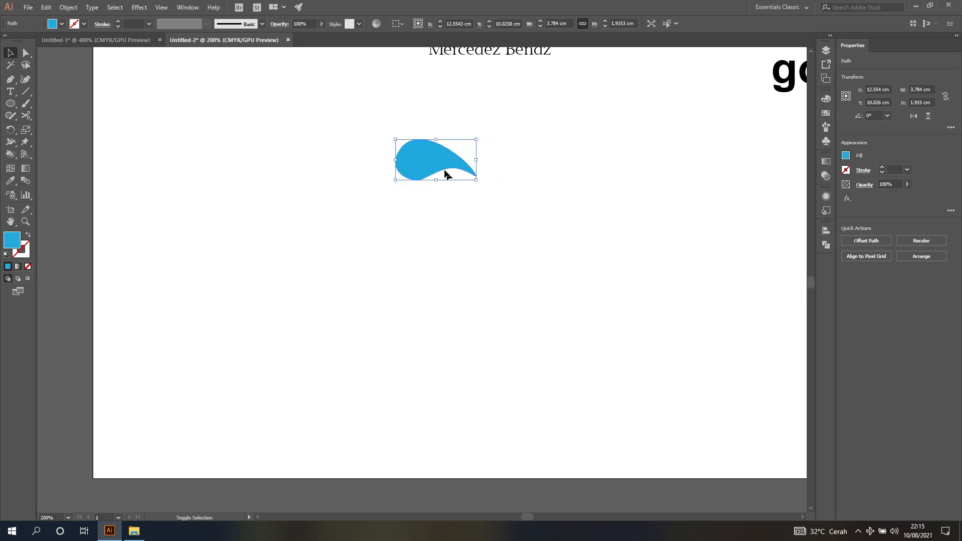
- Move the blue teardrop slightly up and to the right within the empty area below the Mercedez Bendz text
scroll(447, 150, "up", 1)
scroll(447, 169, "up", 2)
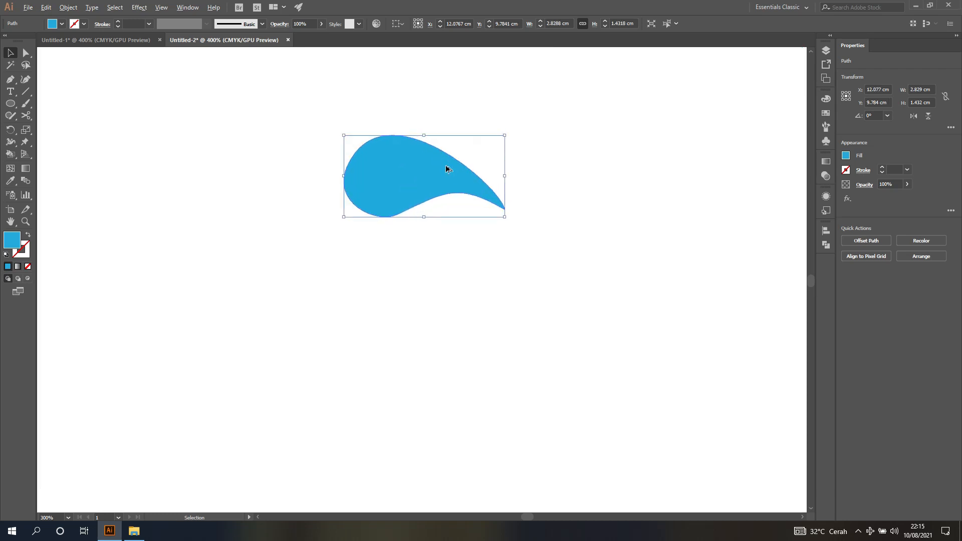
left_click_drag(423, 174, 469, 153)
scroll(469, 153, "down", 1)
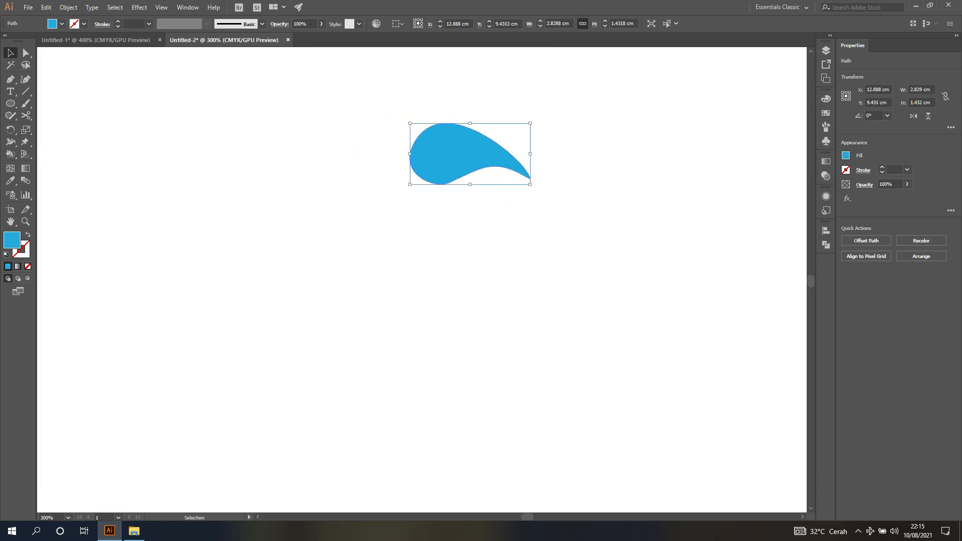
- Make a copy of the teardrop rotated 60° around a pivot point below it
left_click(10, 130)
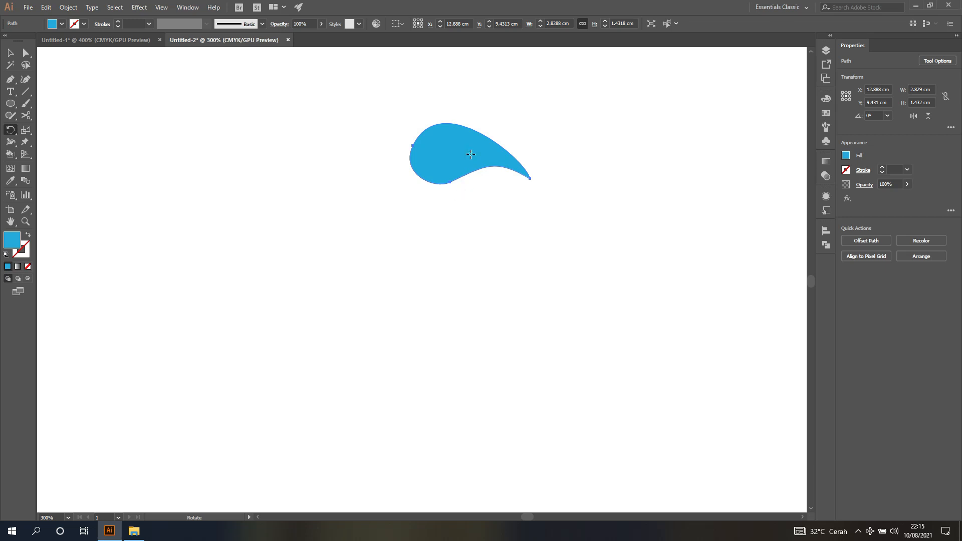
left_click_drag(471, 155, 424, 260)
key("Return")
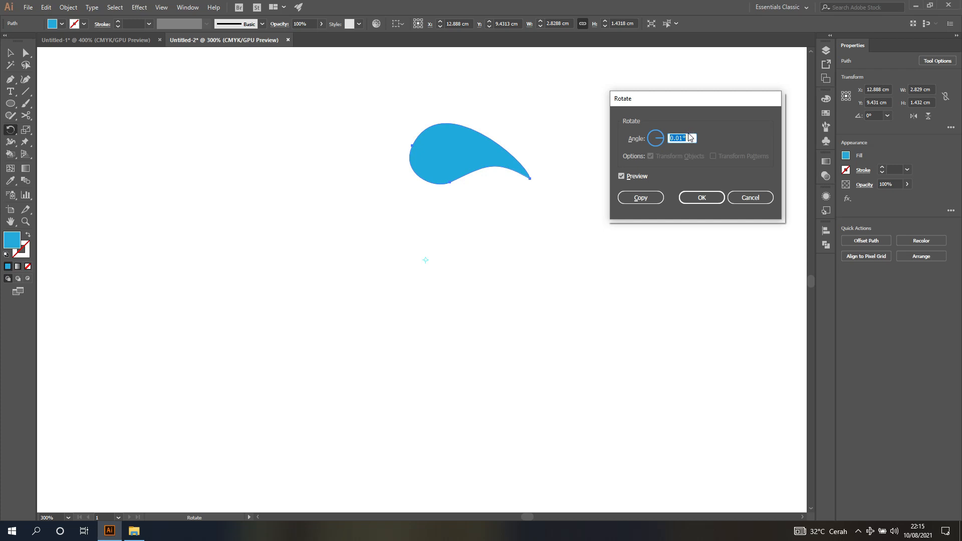
type("50")
left_click(644, 176)
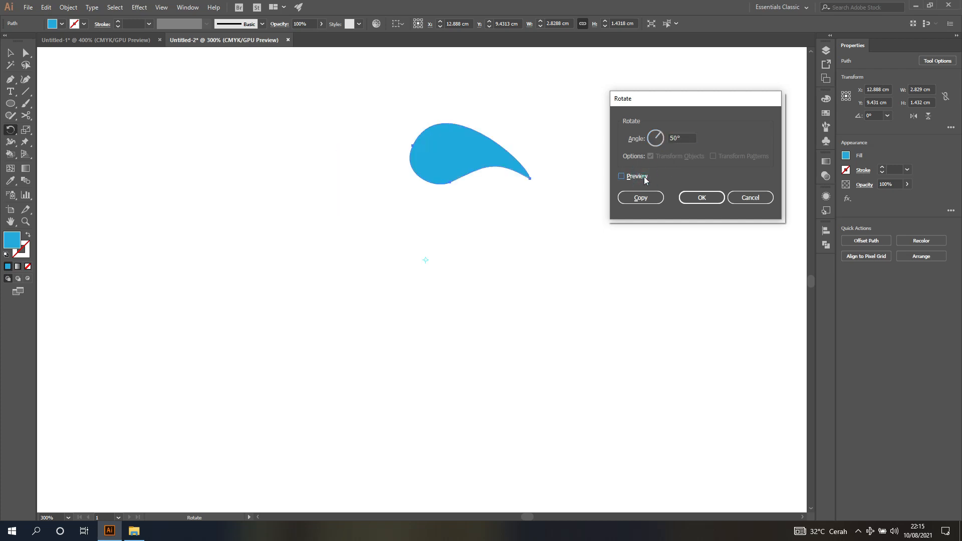
left_click(644, 177)
left_click(645, 177)
left_click_drag(684, 138, 661, 142)
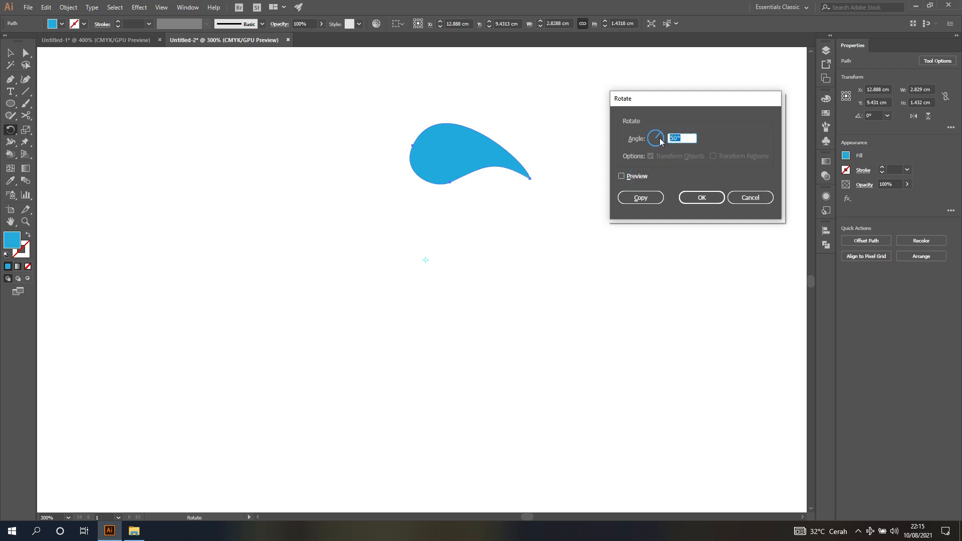
type("60")
left_click(634, 176)
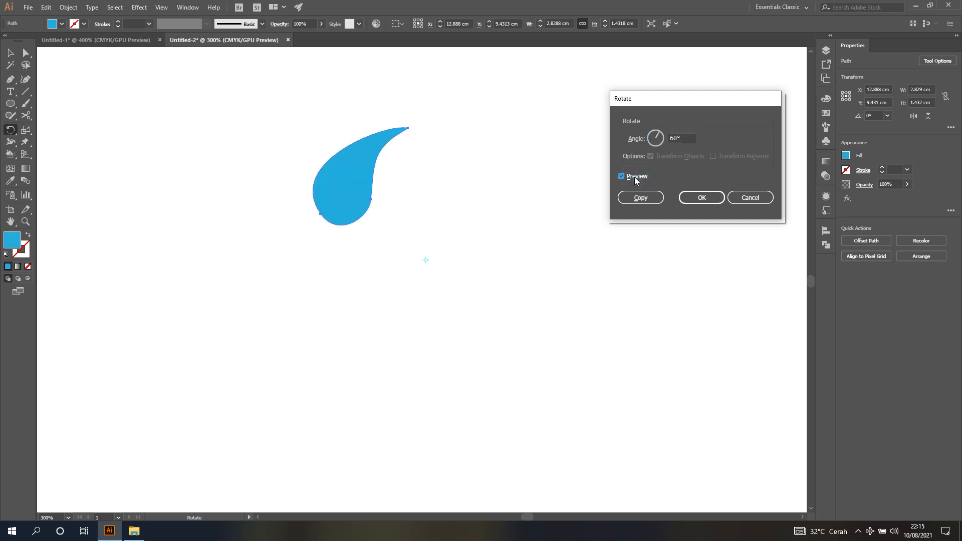
left_click(634, 177)
left_click(641, 198)
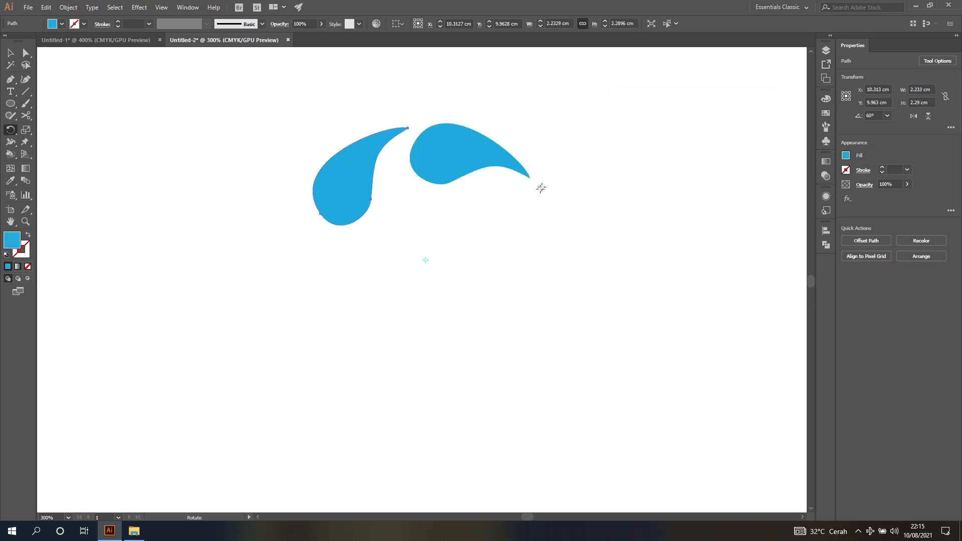
- Repeat the rotated copy around the same pivot until six teardrops form a full ring
key("v")
key("ctrl+d")
key("ctrl+d")
key("ctrl+d")
key("ctrl+d")
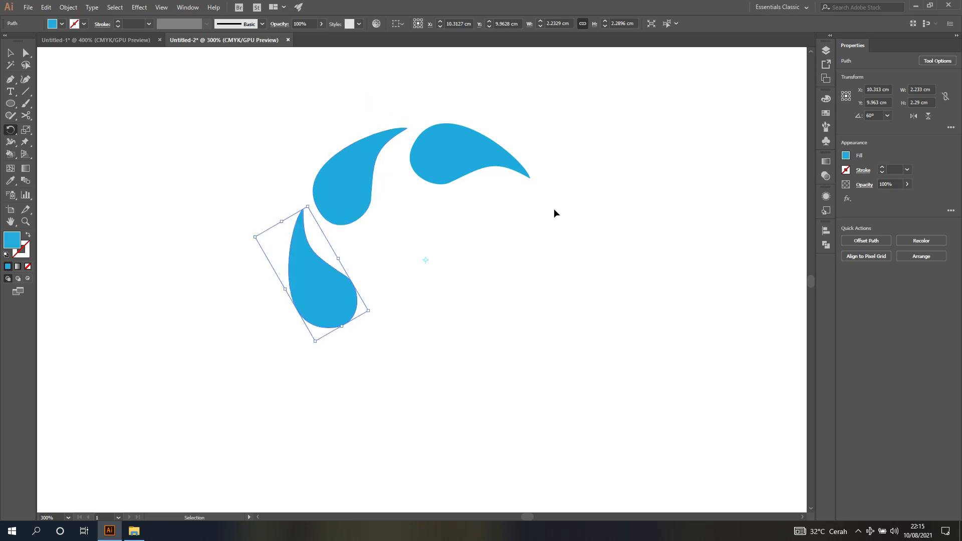
key("r")
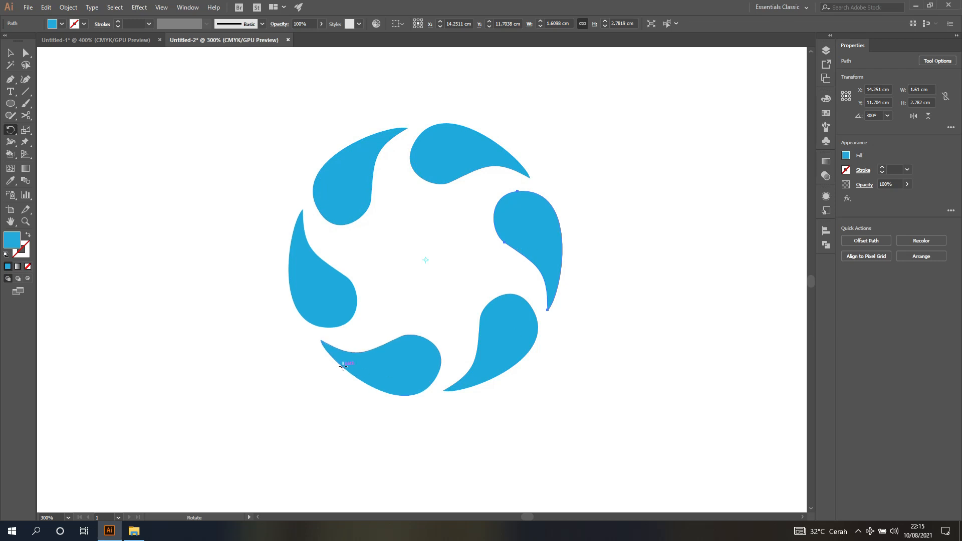
key("v")
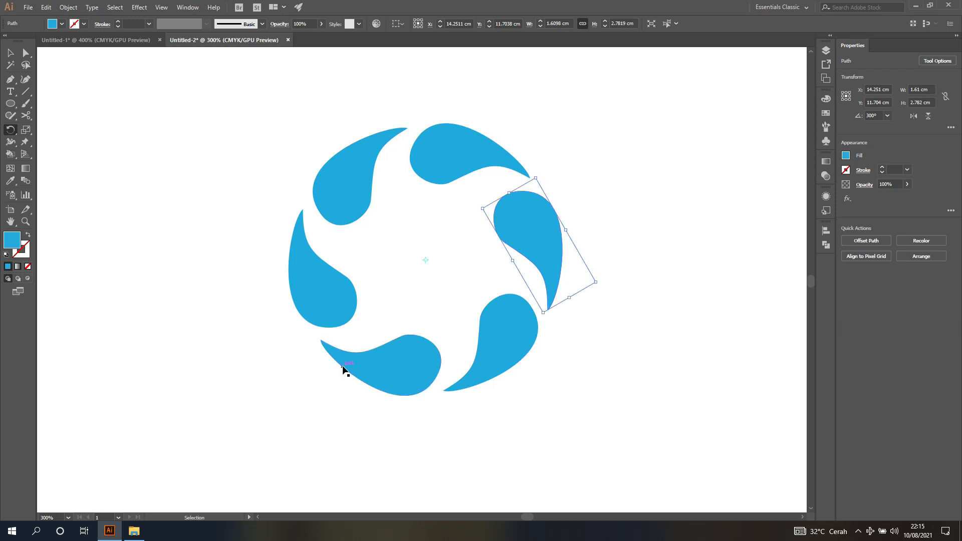
- Undo all the rotated copies, back to the single teardrop
key("ctrl+z")
key("ctrl+z")
key("ctrl+z")
key("ctrl+z")
key("ctrl+z")
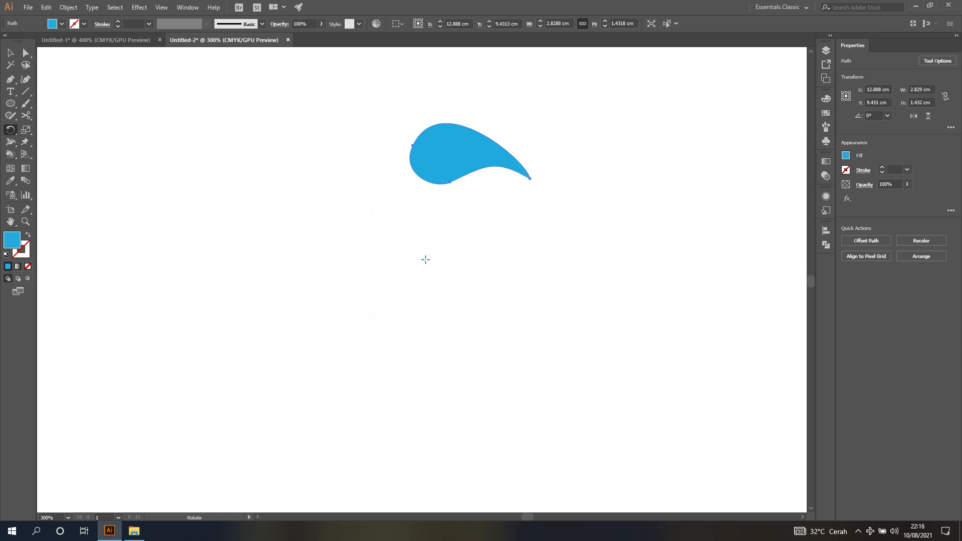
- Rotate a copy of the teardrop around a pivot slightly left of the previous one, using an angle of 360/6 (60°)
left_click(426, 259)
left_click(419, 260, "alt")
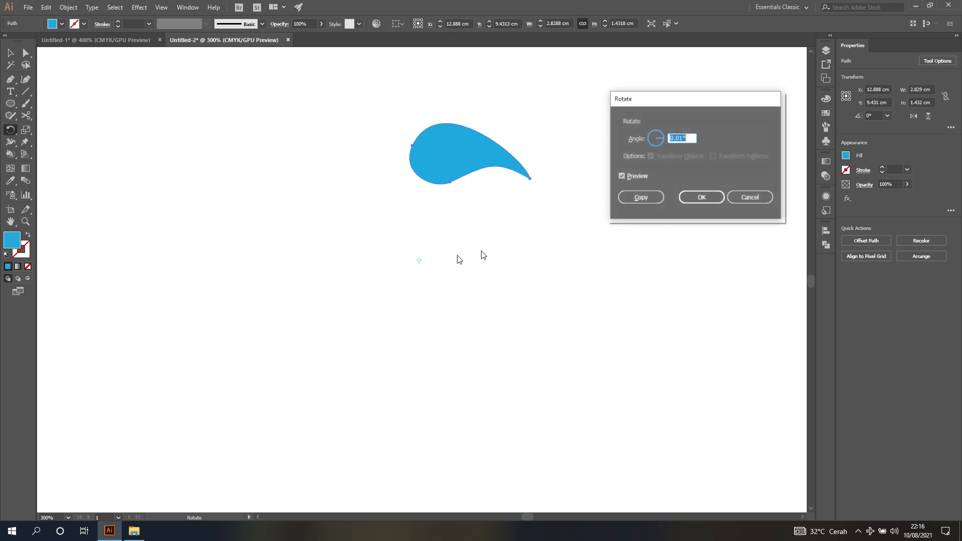
left_click_drag(693, 103, 644, 103)
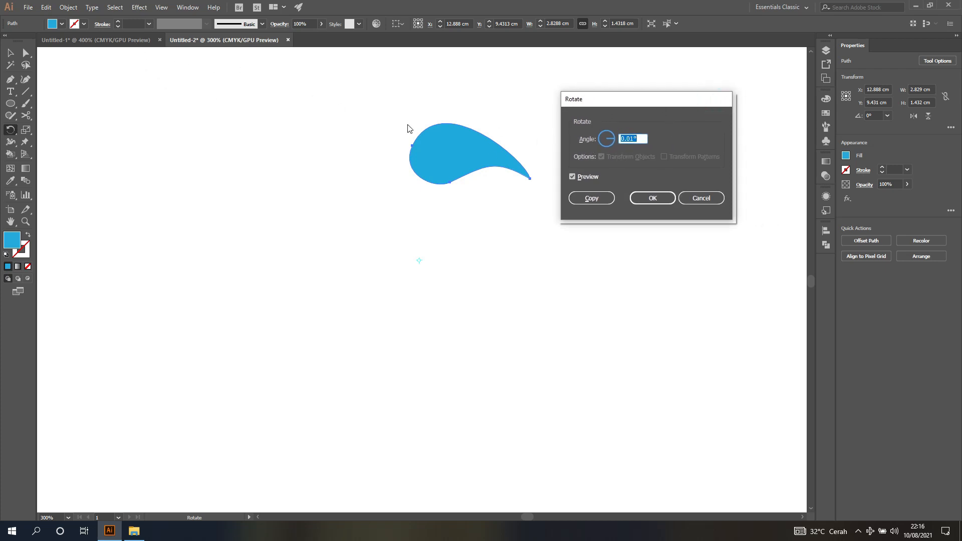
left_click_drag(653, 102, 692, 103)
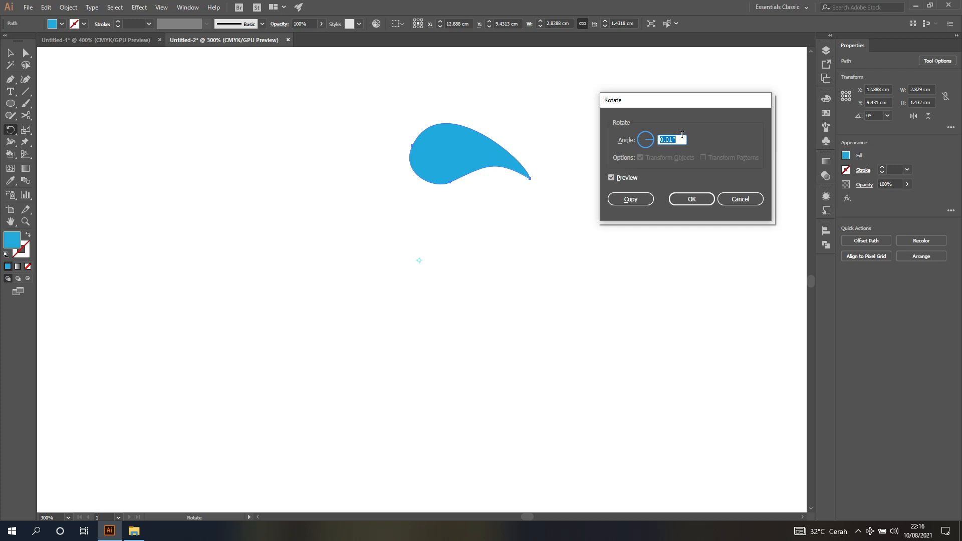
type("360")
type("/6")
key("Tab")
left_click(611, 177)
left_click(612, 178)
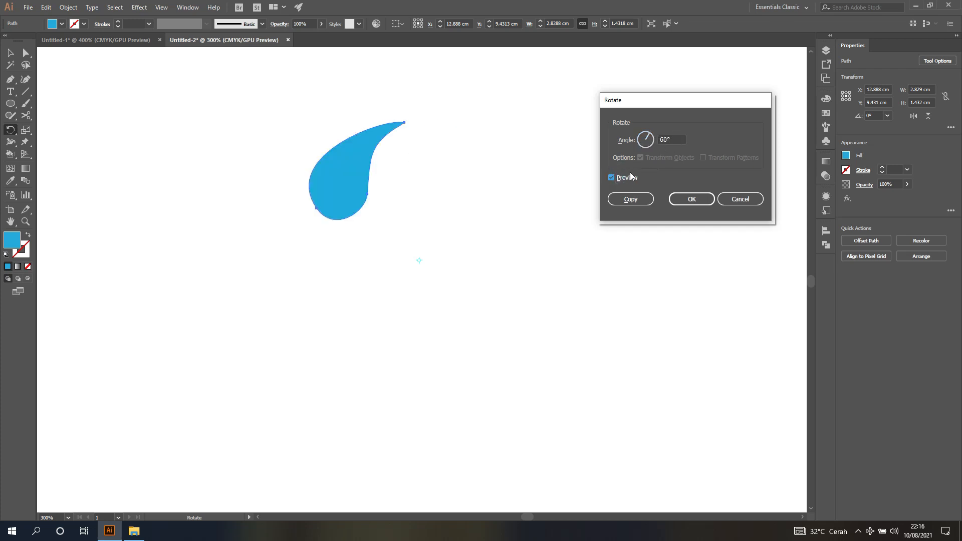
left_click(628, 175)
left_click(627, 176)
left_click(631, 199)
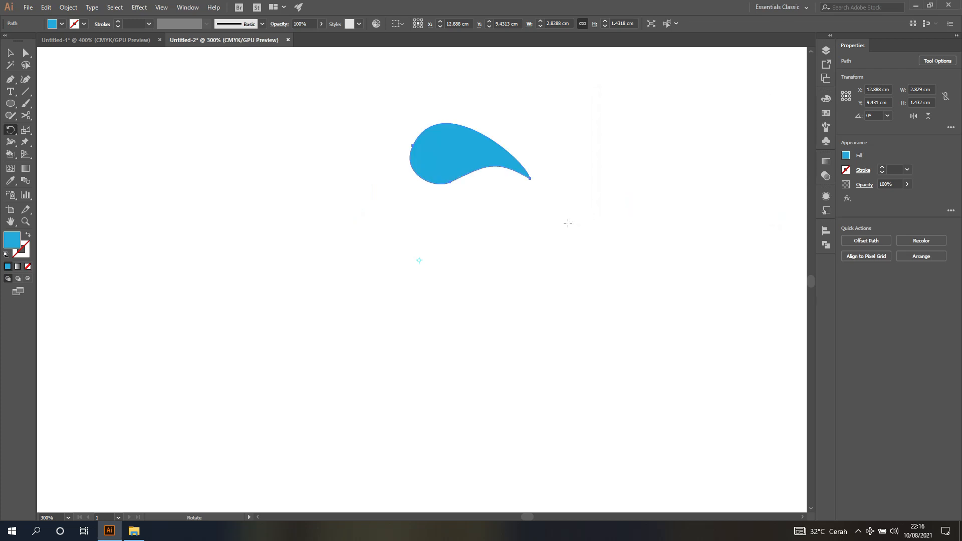
- Repeat the last rotated copy four times to complete the ring of six teardrops
key("ctrl")
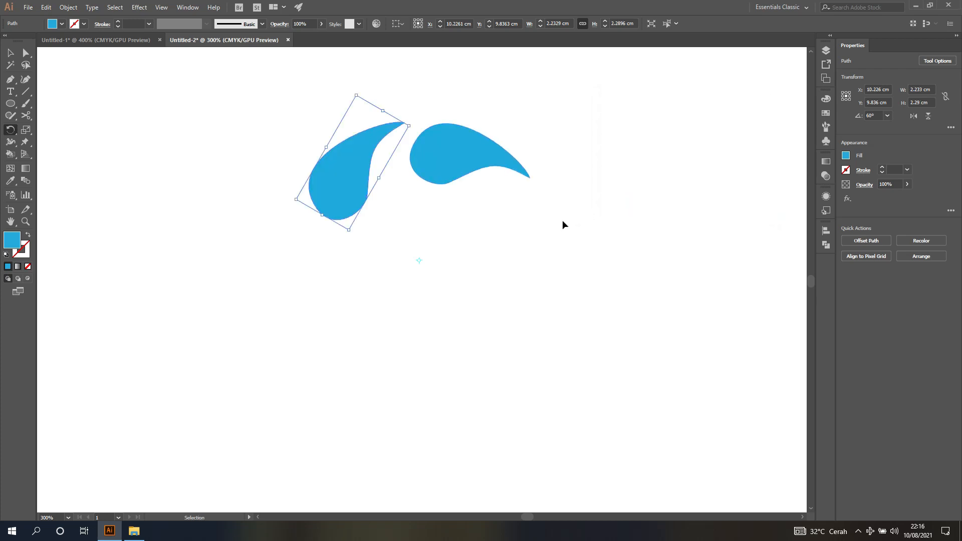
key("ctrl+d")
key("ctrl+d")
key("ctrl+d")
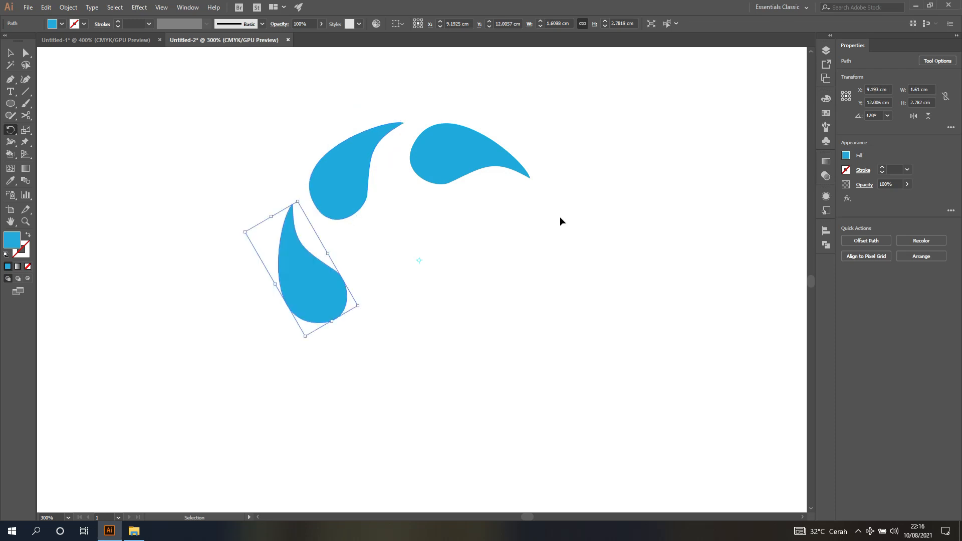
key("ctrl+d")
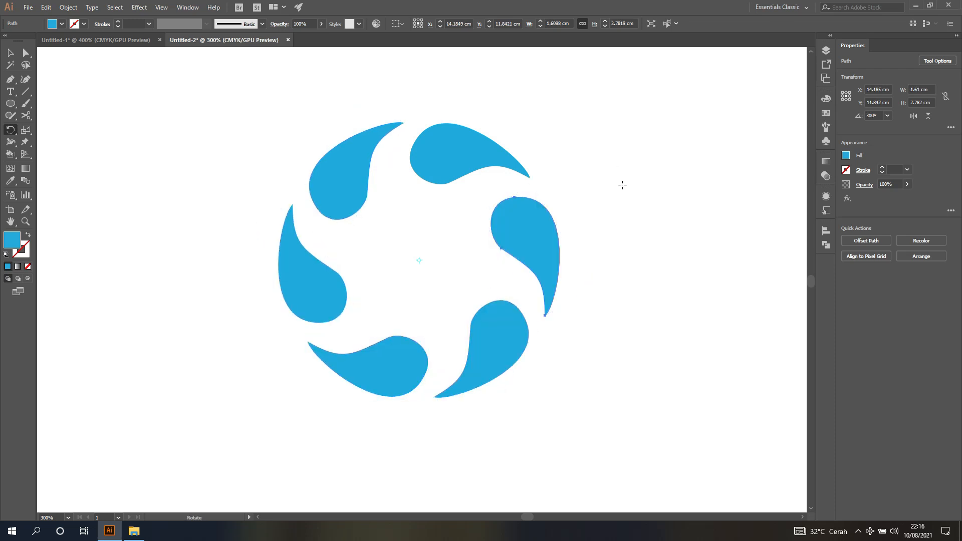
- Compare the teardrop ring with the coloRotation reference logo in the Untitled-1 document, examining its gray center shape
left_click(129, 40)
key("ctrl+shift+a")
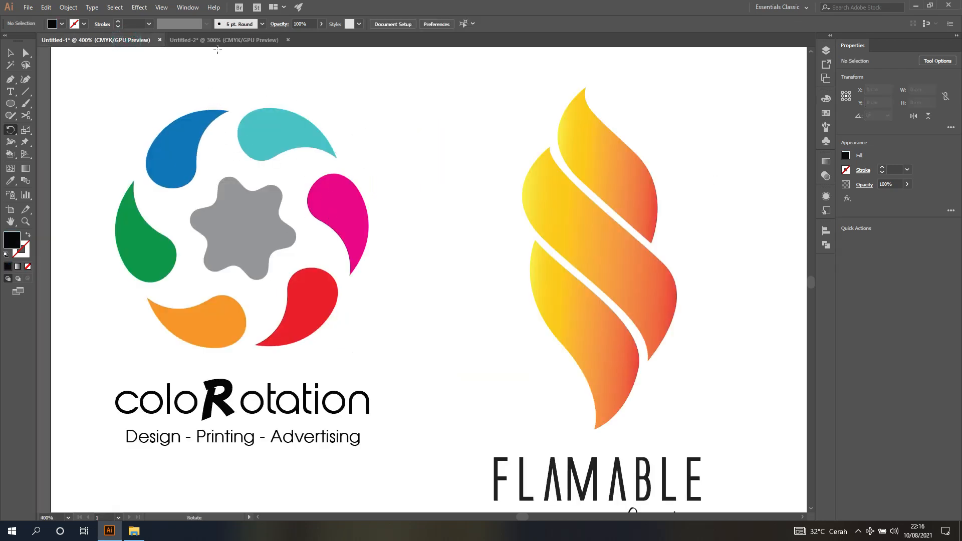
left_click(218, 40)
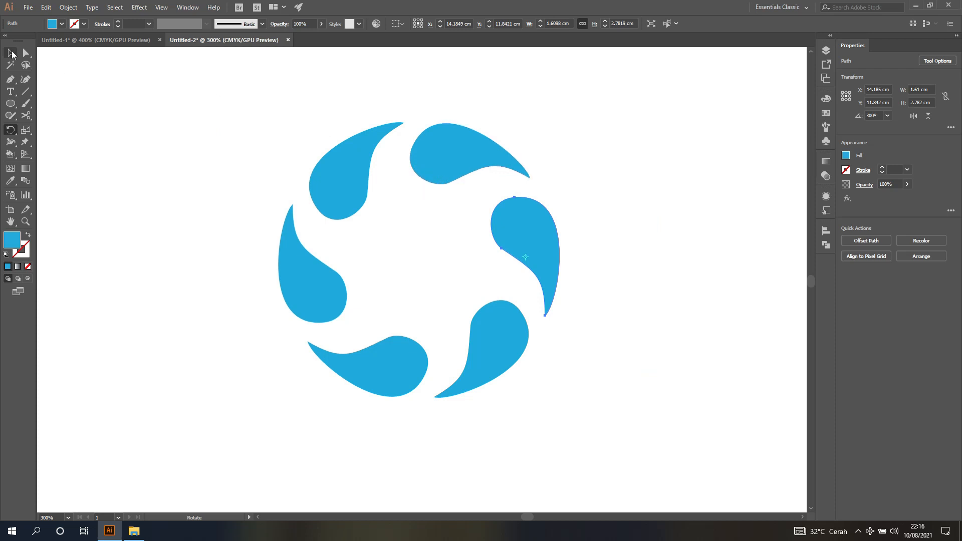
left_click(95, 40)
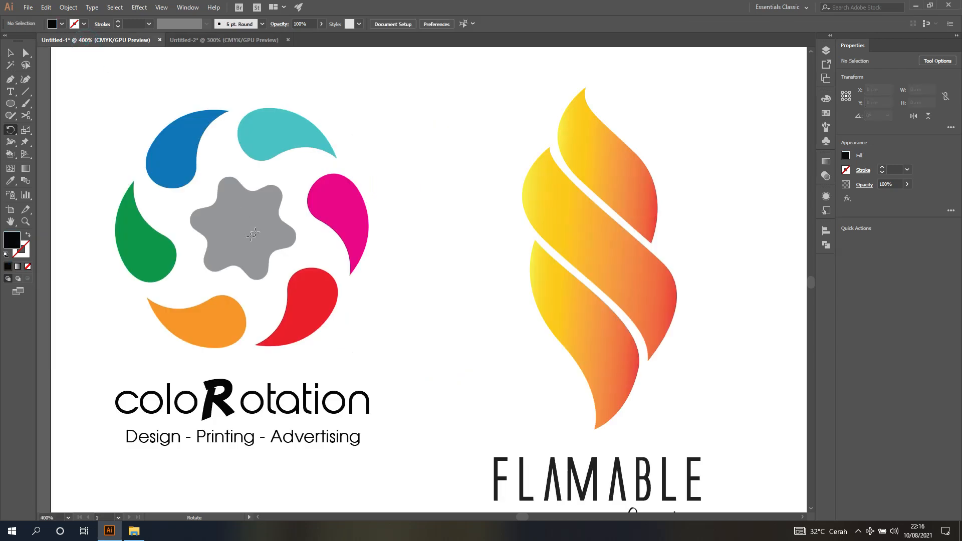
left_click(244, 40)
- Try the Star tool with a five-pointed star about 2.1 cm wide beside the teardrop ring, and undo it
left_click(11, 103)
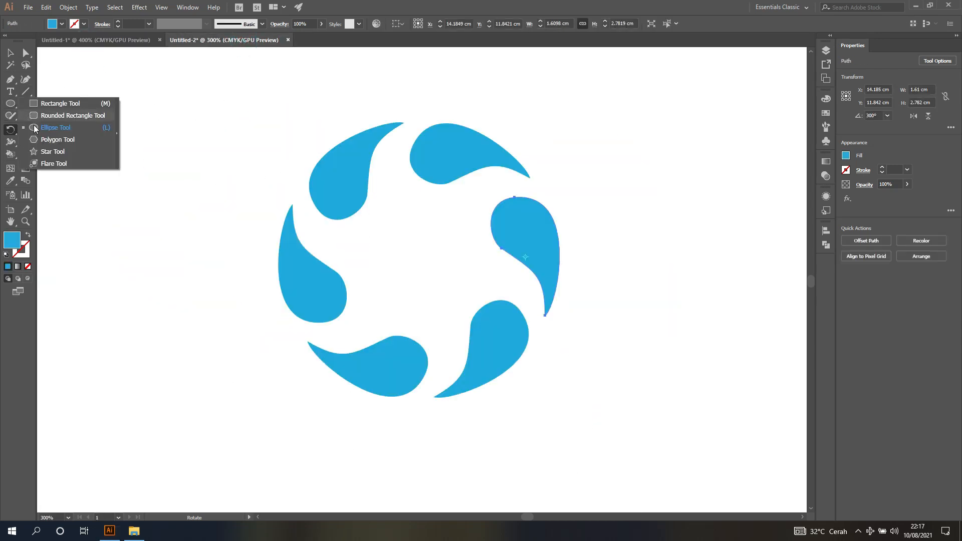
left_click(52, 152)
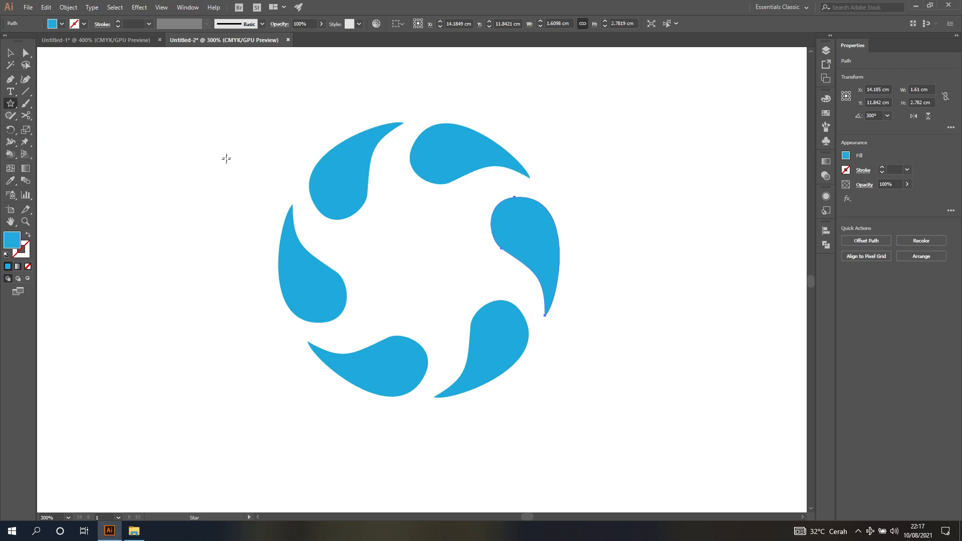
left_click(10, 53)
left_click(133, 111)
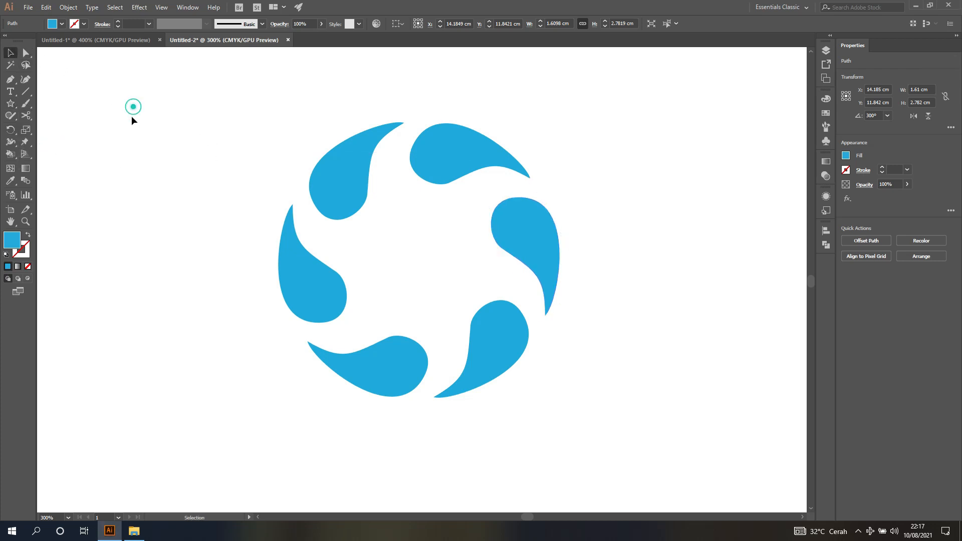
left_click(11, 103)
left_click_drag(157, 189, 182, 228)
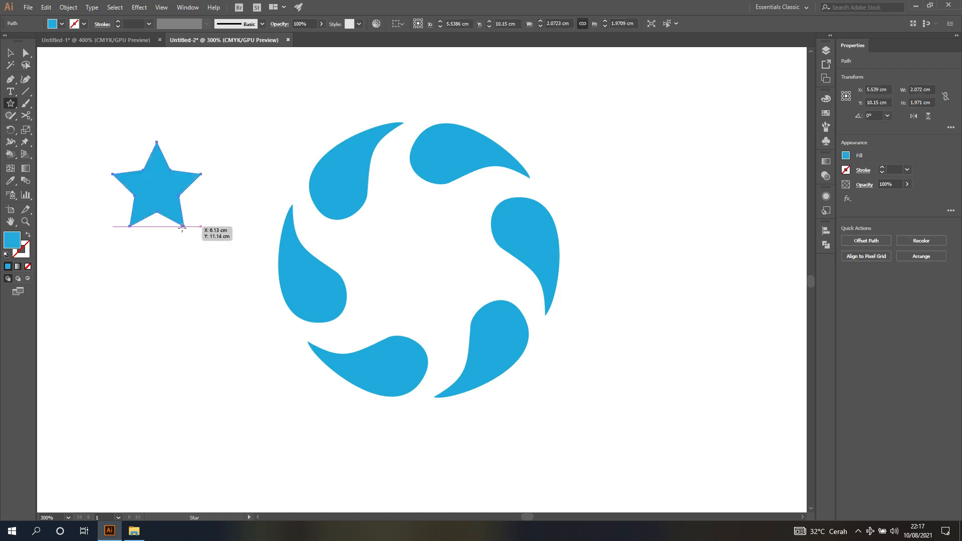
key("ctrl")
key("ctrl+z")
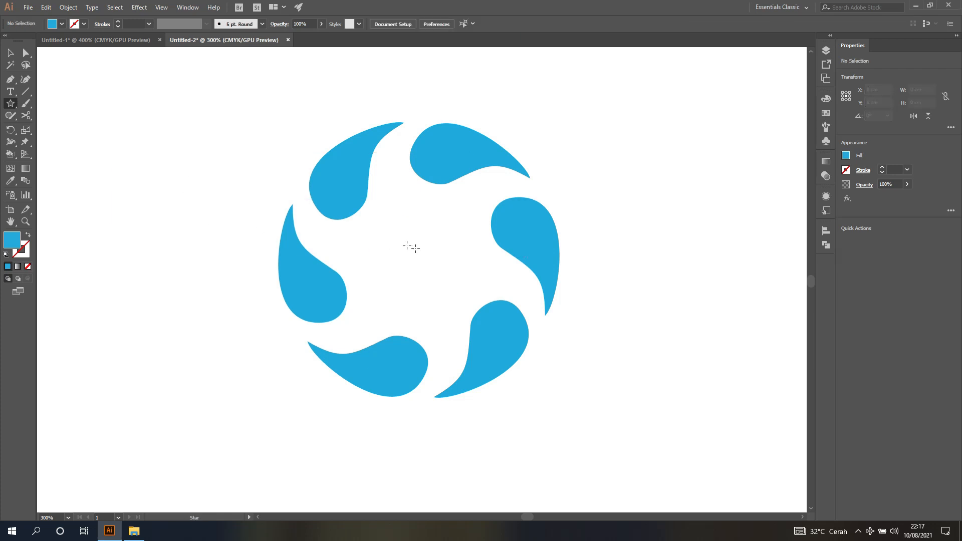
- Create a six-pointed star with radii 1.0895 cm and 0.5447 cm at the ring's center and enlarge it to about 2.26 by 2.61 cm
left_click(419, 257)
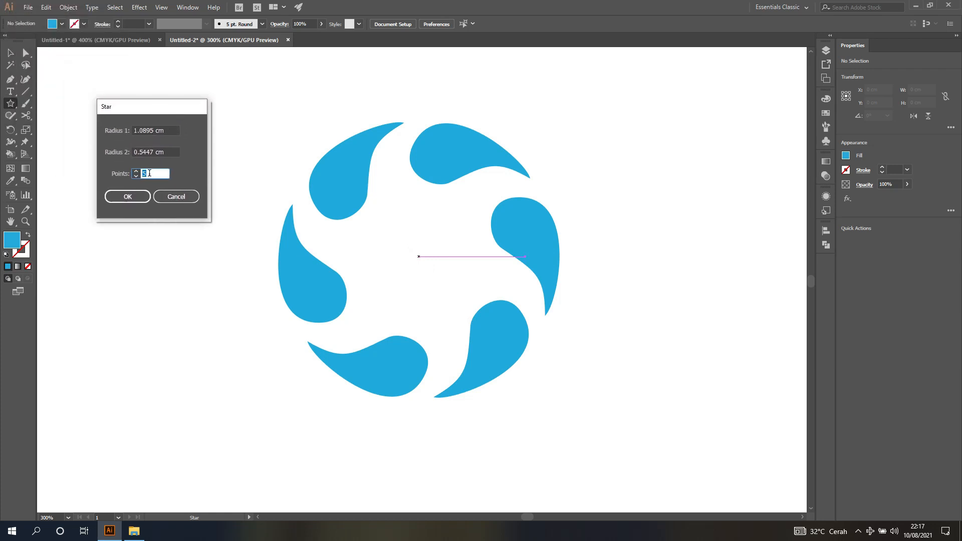
left_click(136, 171)
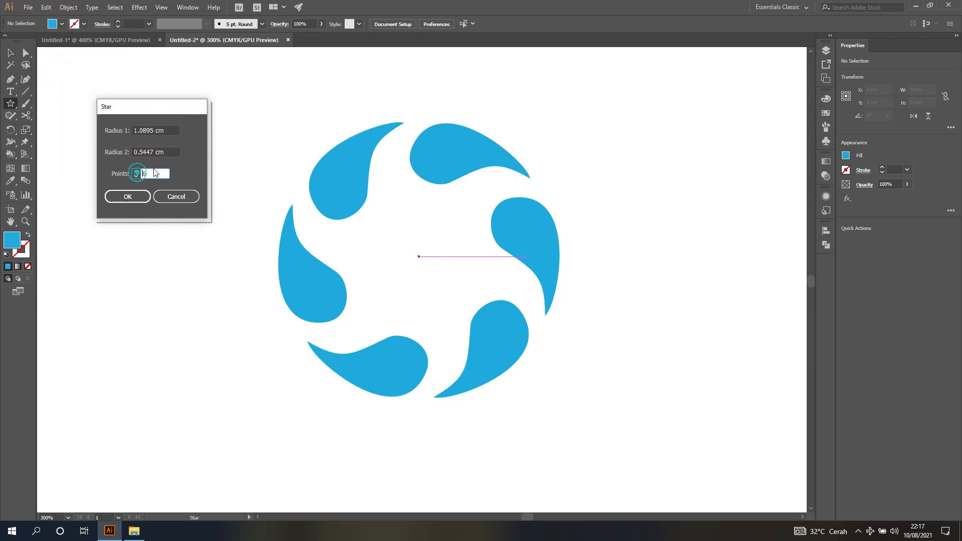
left_click(130, 195)
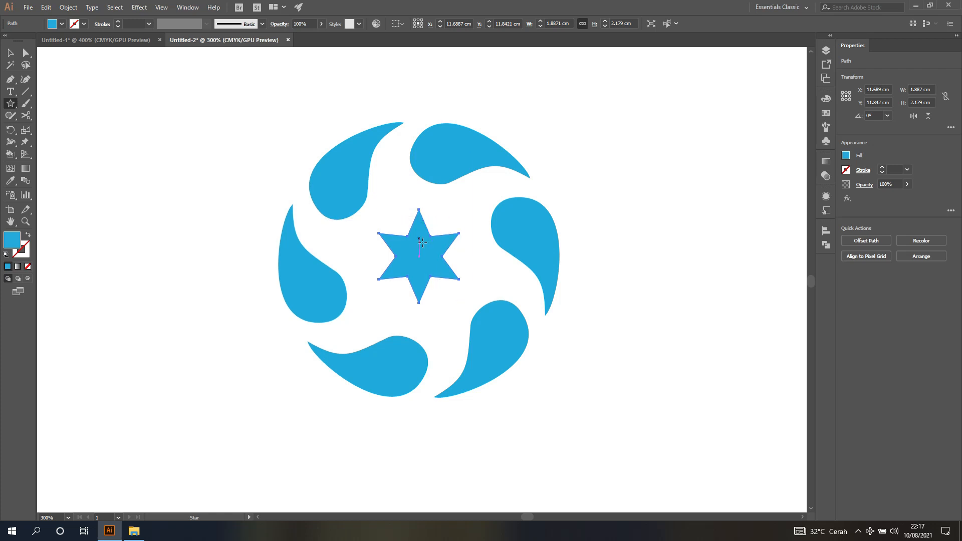
key("v")
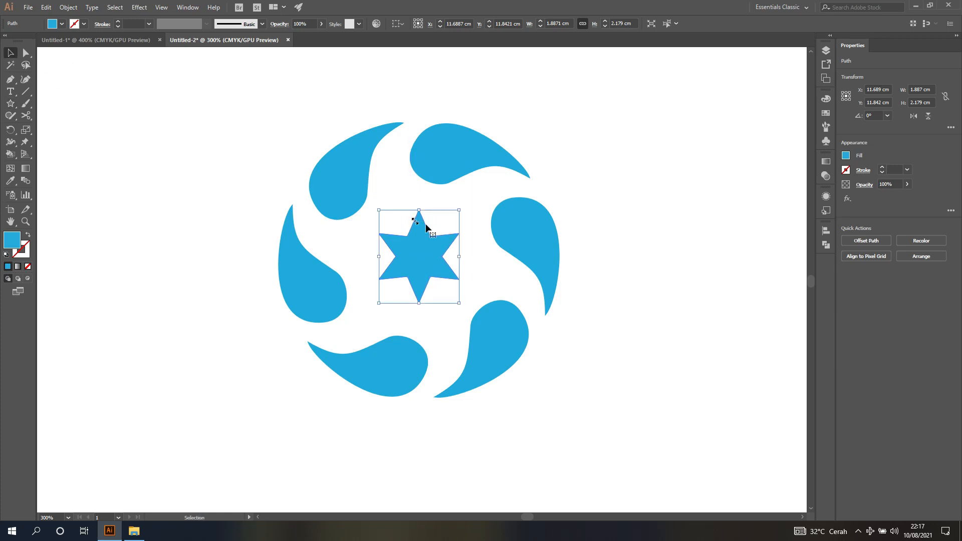
left_click_drag(459, 210, 467, 201)
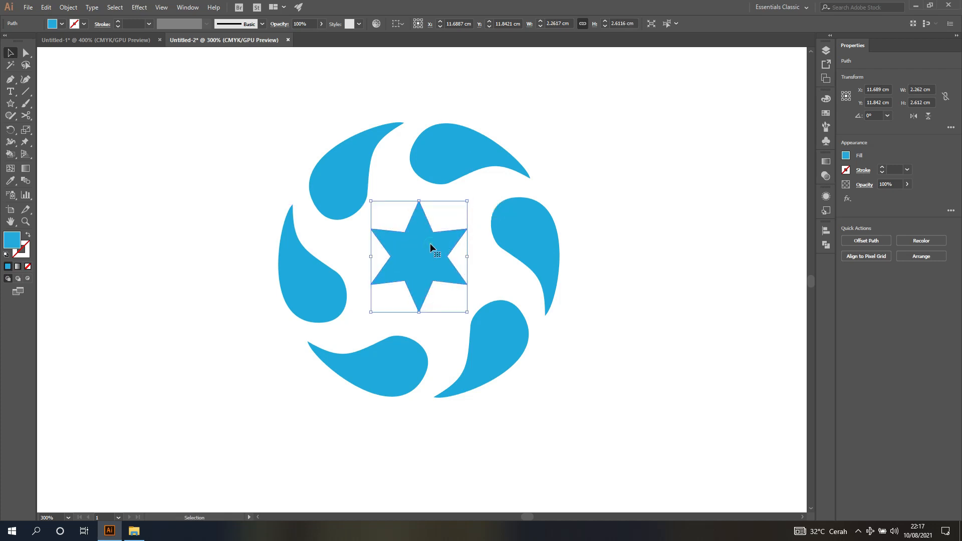
- Round all corners of the six-pointed star to 0.14 cm and rotate the star about 14°
left_click(25, 53)
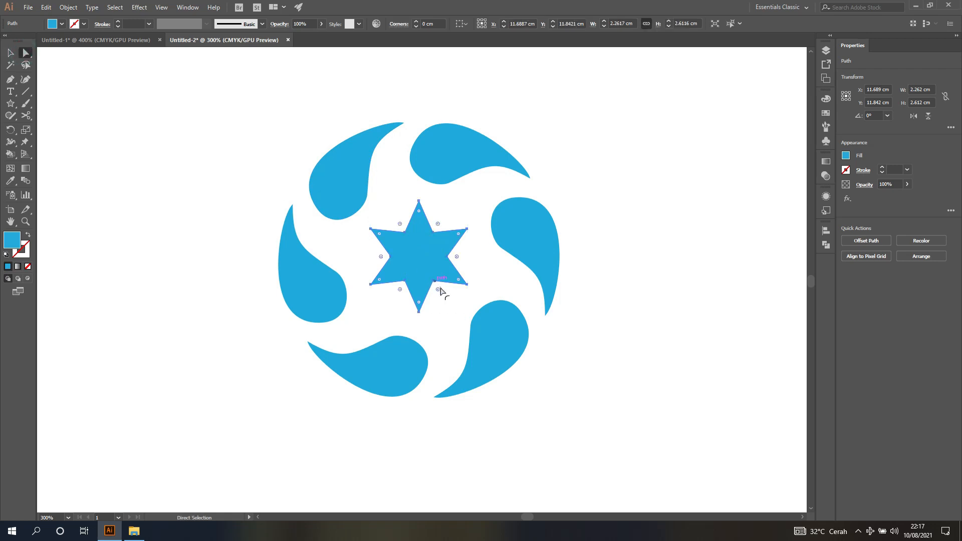
scroll(444, 294, "up", 3)
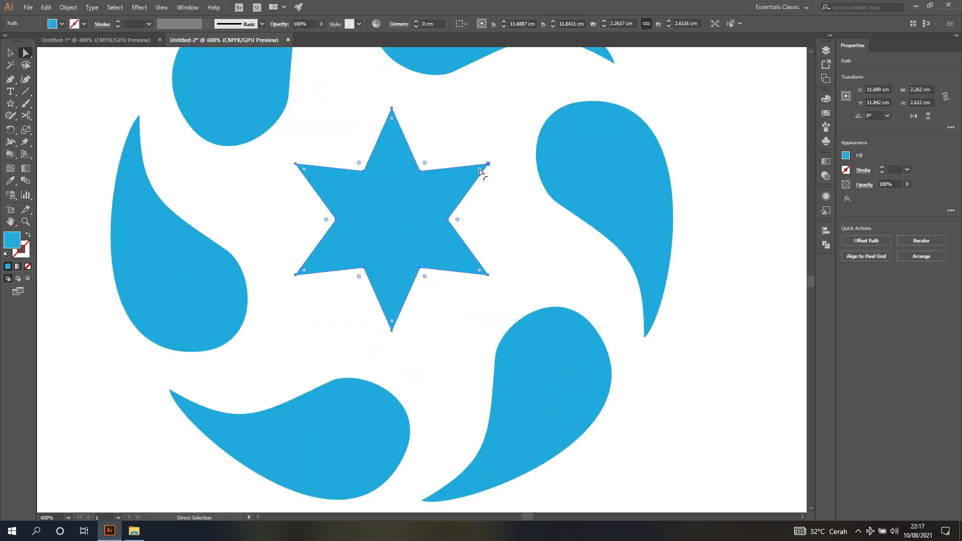
left_click_drag(479, 171, 463, 179)
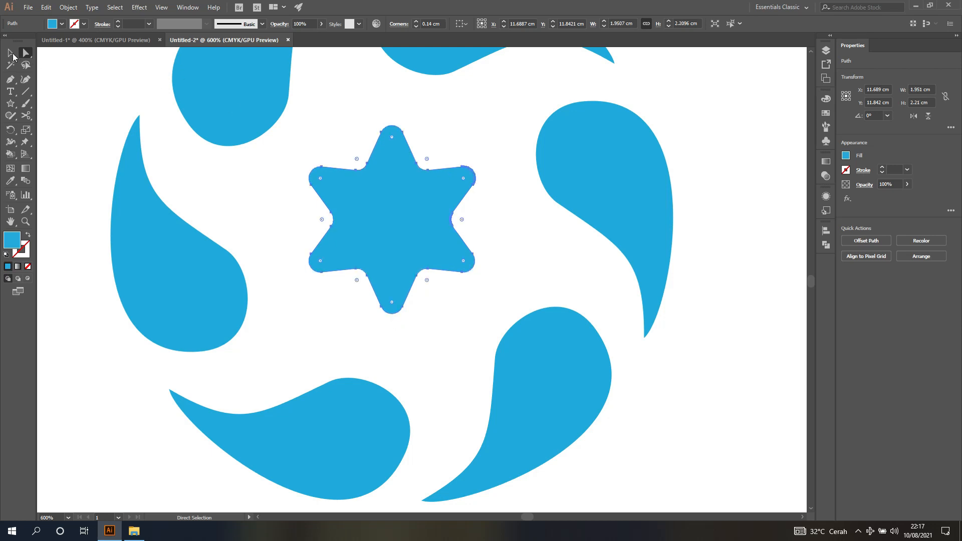
left_click(10, 53)
left_click_drag(479, 120, 452, 101)
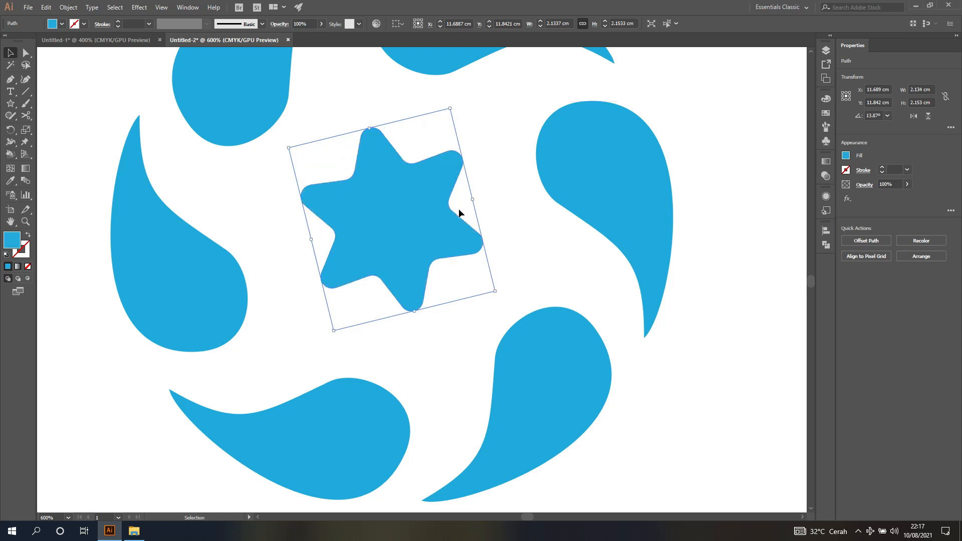
- Fill the rounded center star with a medium gray swatch
left_click(846, 156)
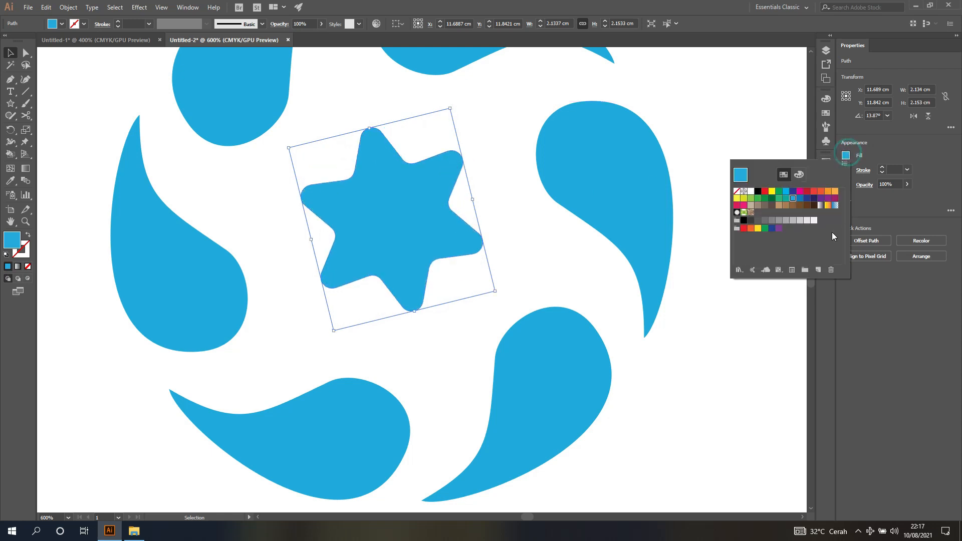
left_click(786, 221)
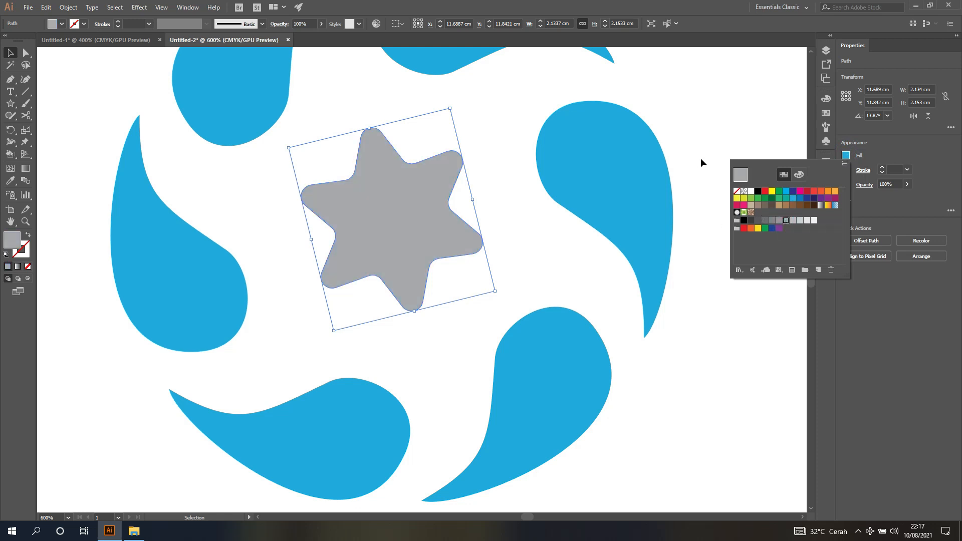
scroll(703, 157, "down", 1)
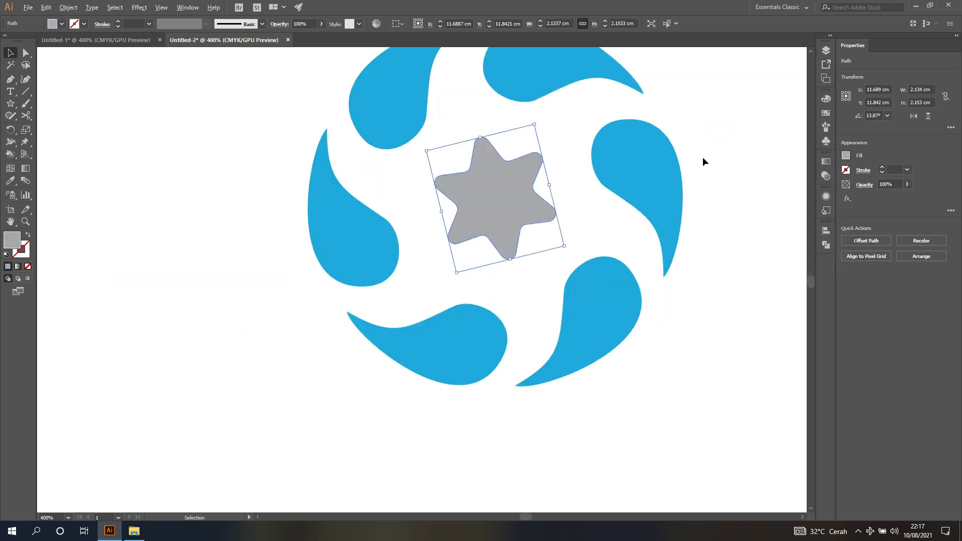
scroll(705, 200, "up", 2)
scroll(705, 200, "right", 2)
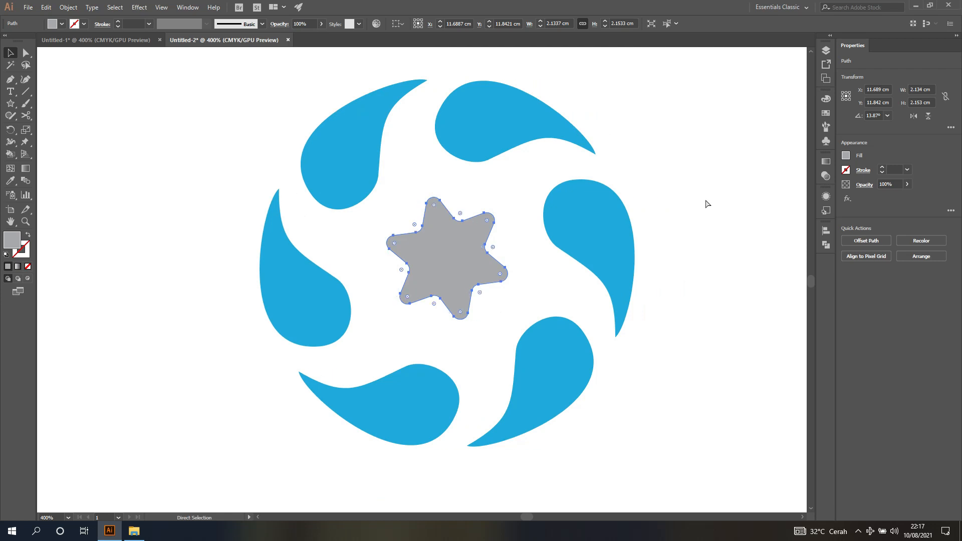
- Check the colors of the coloRotation reference in Untitled-1 and fill the ring's upper-right teardrop with turquoise C 60, M 0, Y 16, K 0
left_click(98, 40)
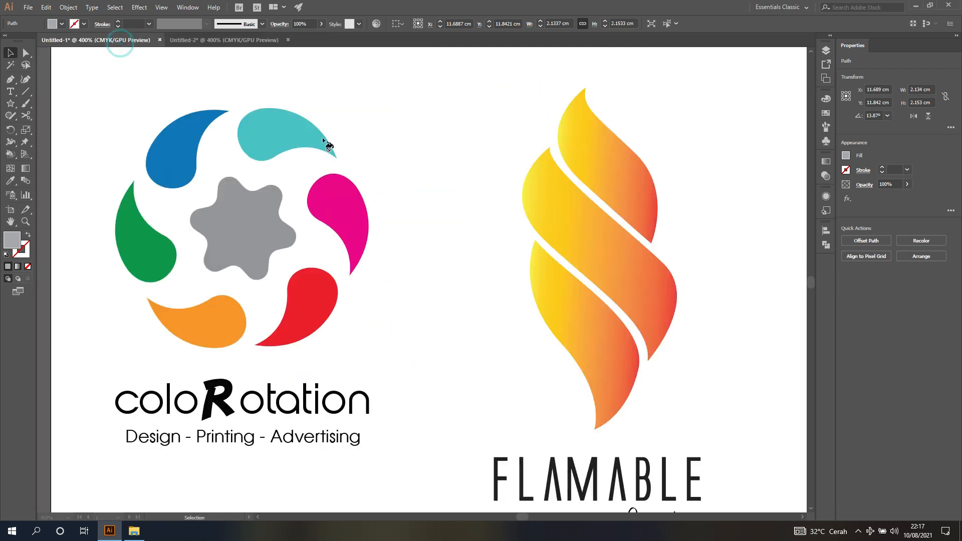
left_click(217, 167)
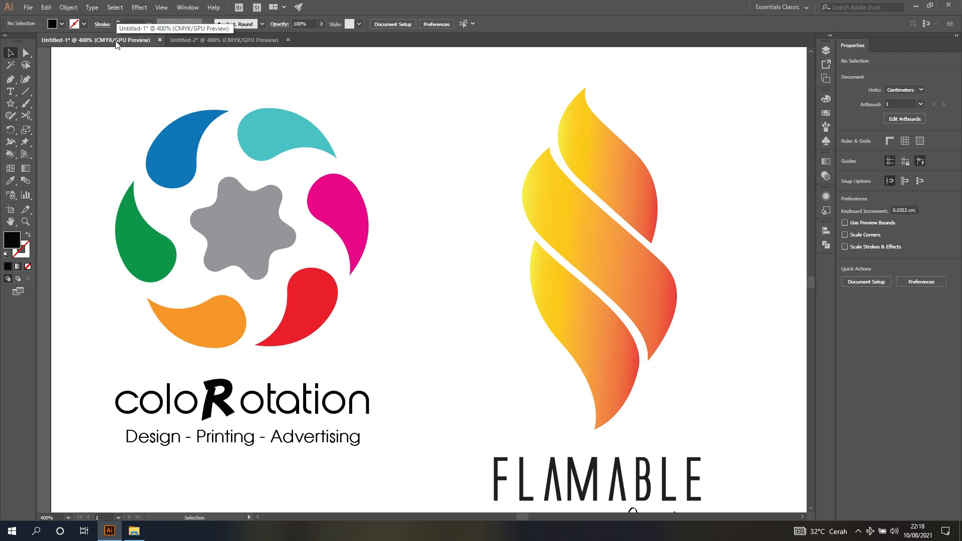
left_click(233, 40)
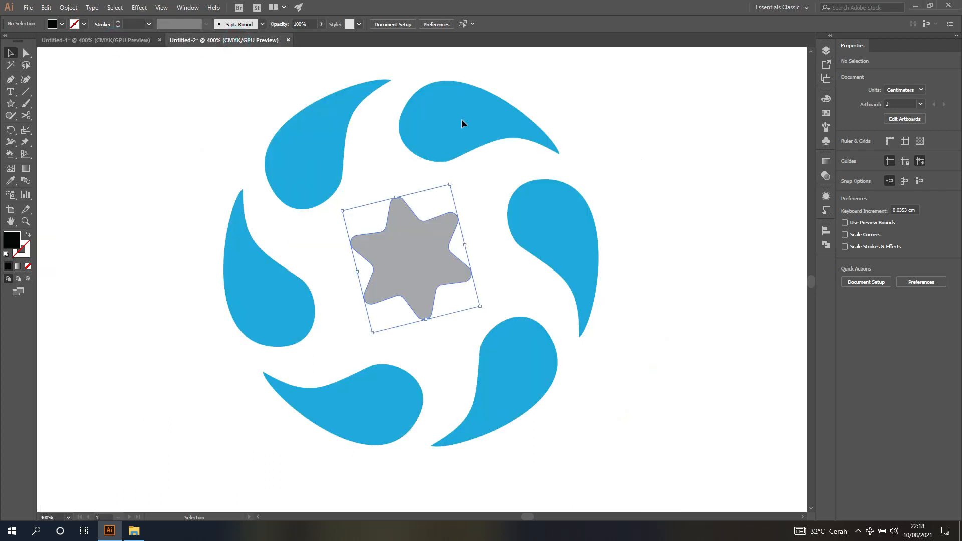
left_click(480, 121)
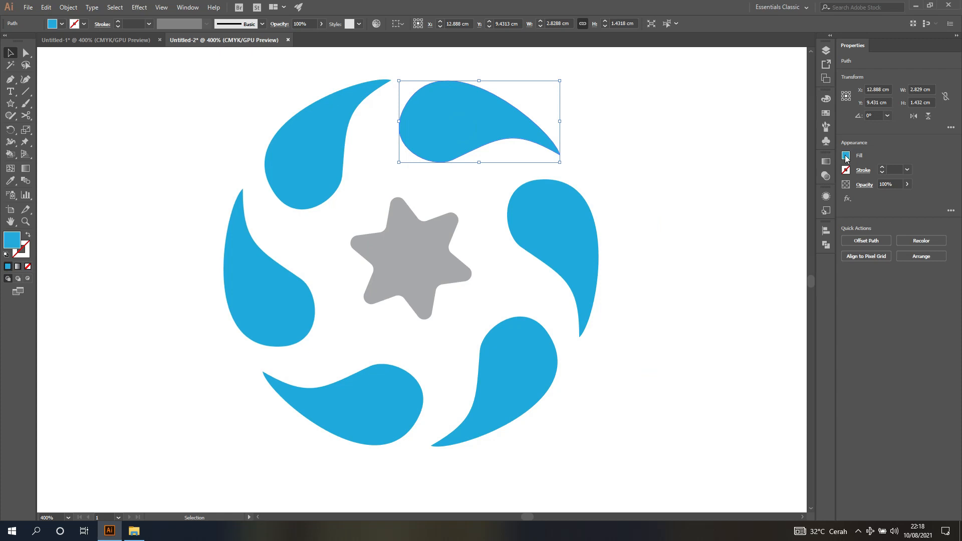
left_click(846, 156)
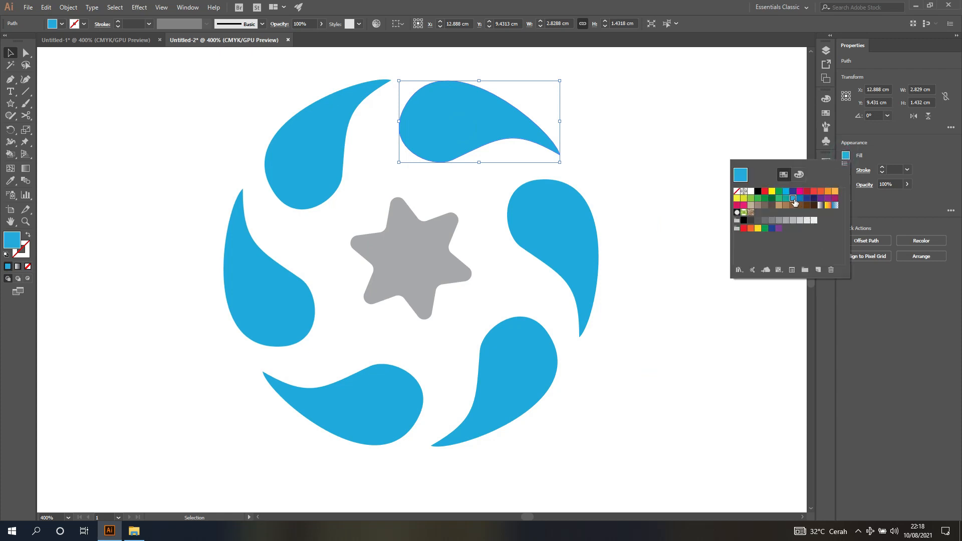
left_click(800, 175)
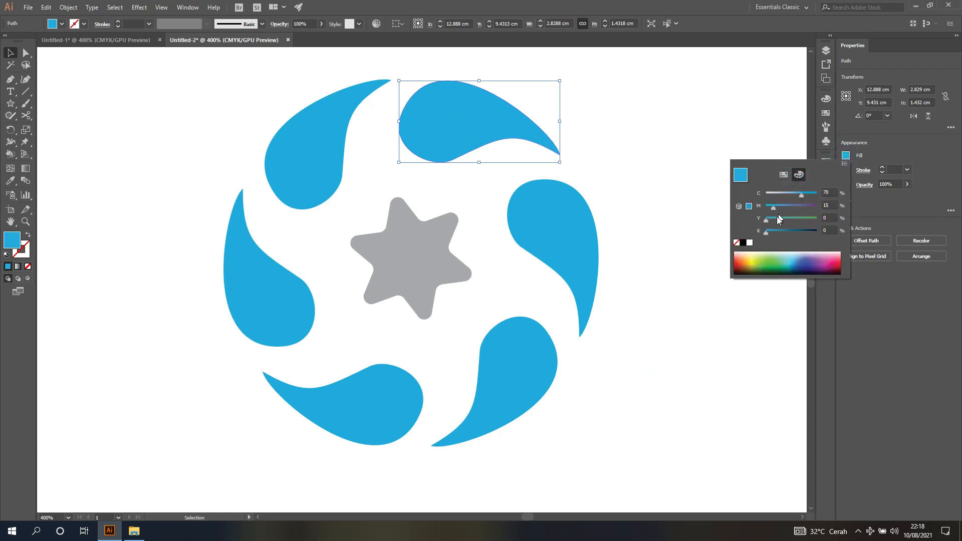
left_click_drag(769, 220, 798, 195)
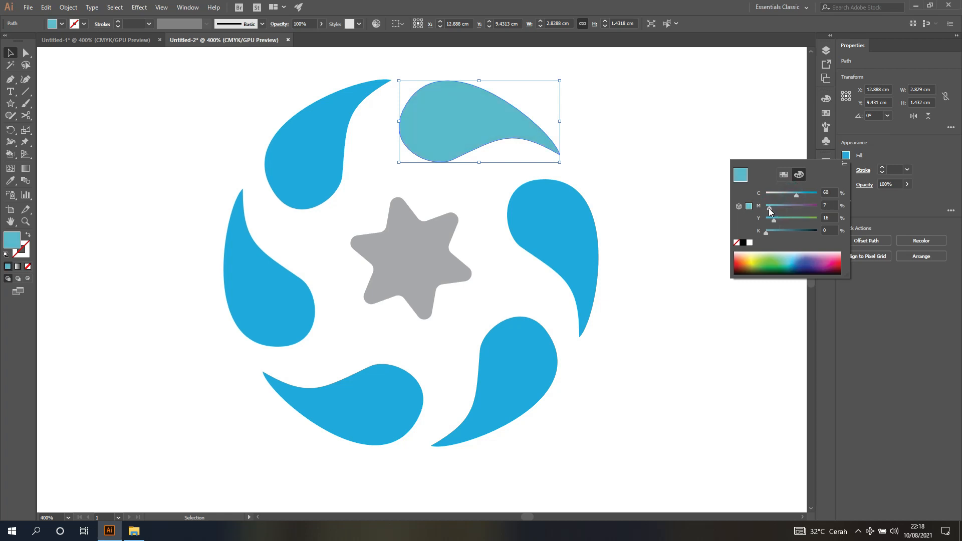
left_click_drag(769, 208, 765, 208)
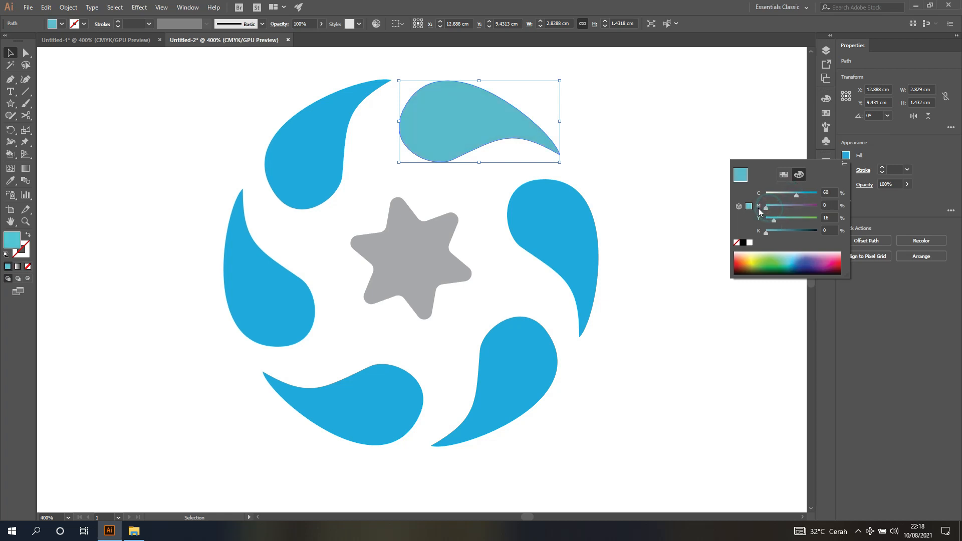
left_click(683, 124)
- Fill the upper-left teardrop of the ring with the blue swatch C=85 M=50 Y=0 K=0
left_click(324, 126)
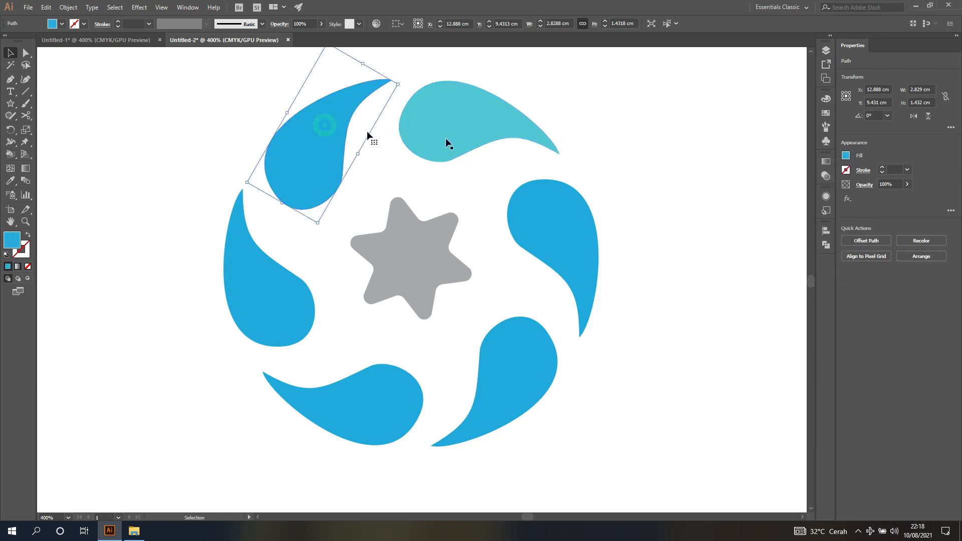
left_click(849, 155)
left_click(784, 175)
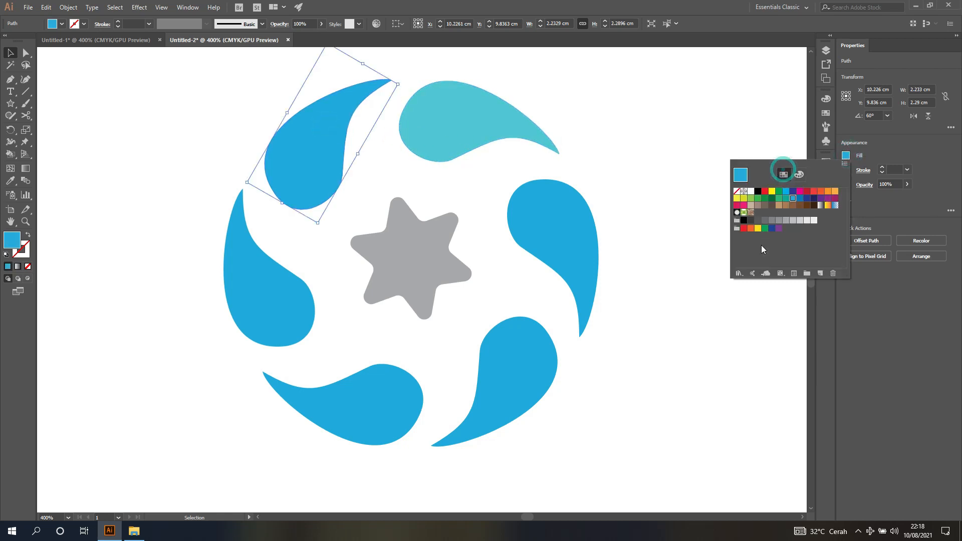
left_click(800, 199)
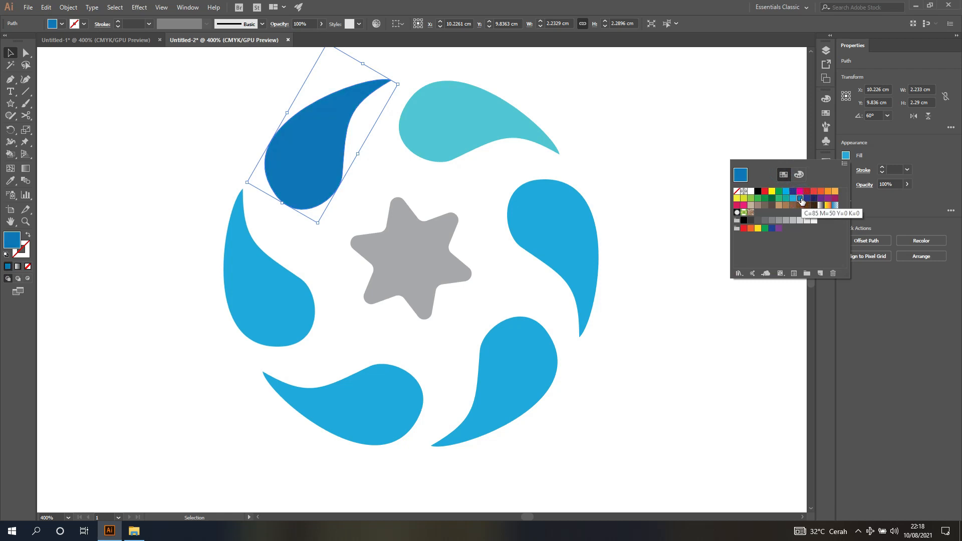
key("Escape")
- Fill the leftmost teardrop of the ring with the green swatch
left_click(267, 314)
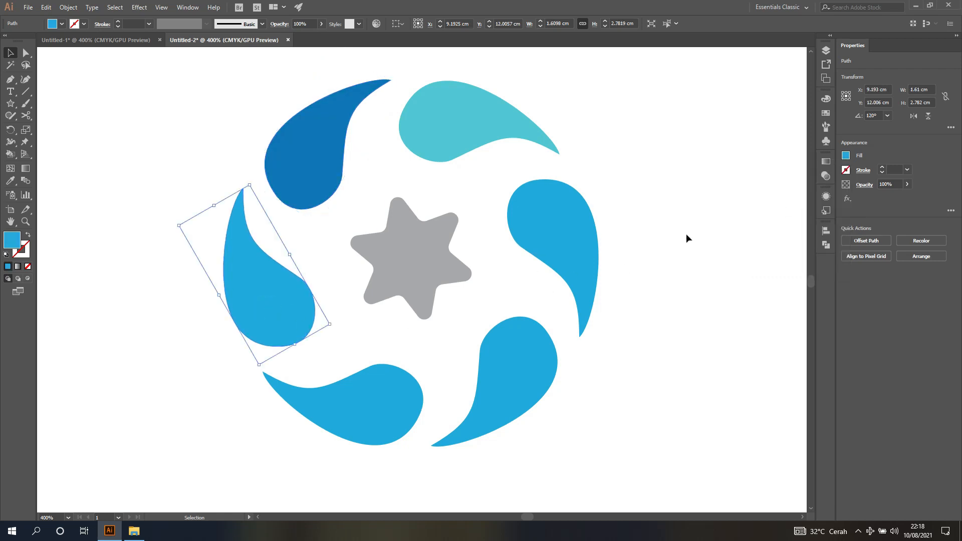
left_click(847, 157)
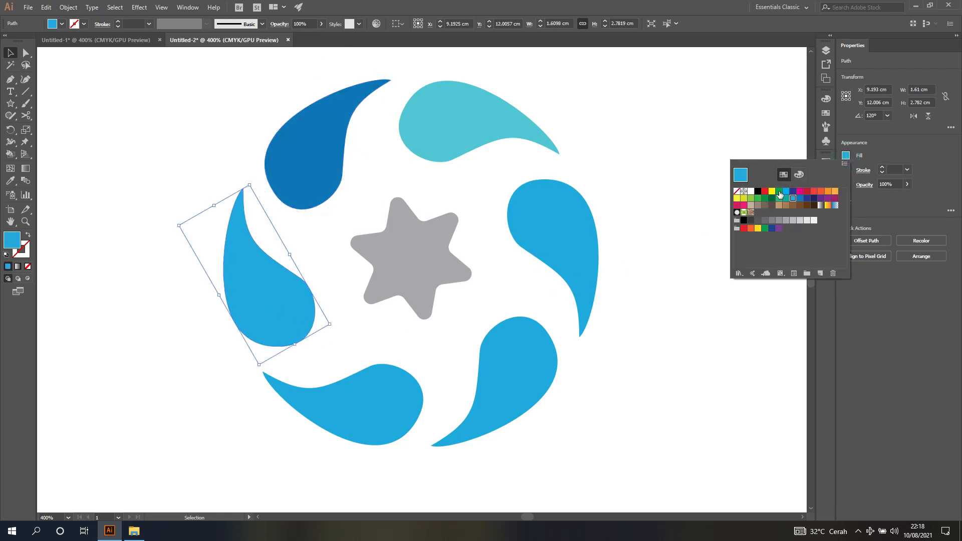
left_click(780, 194)
key("Escape")
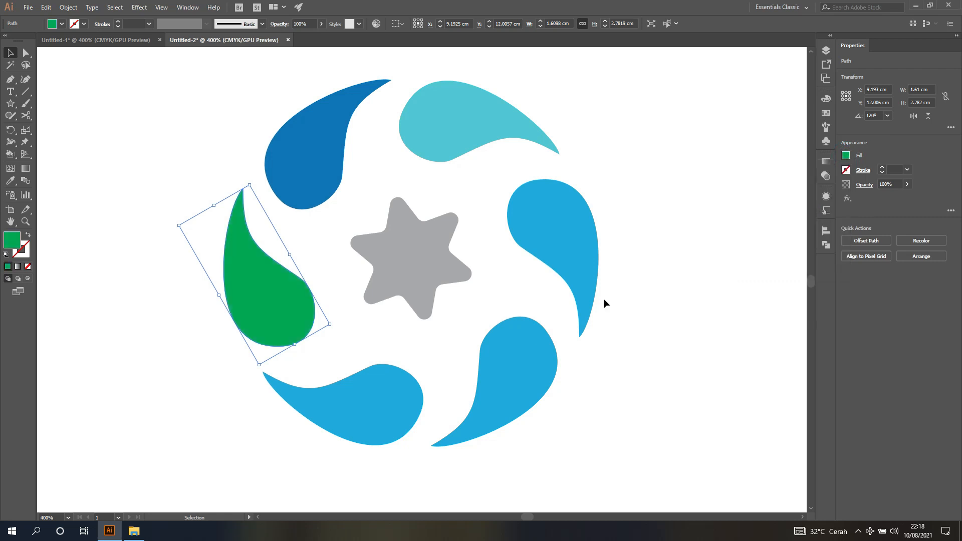
- Fill the lower-left teardrop of the ring with the deeper orange swatch rather than the light orange one
left_click(390, 396)
left_click(847, 157)
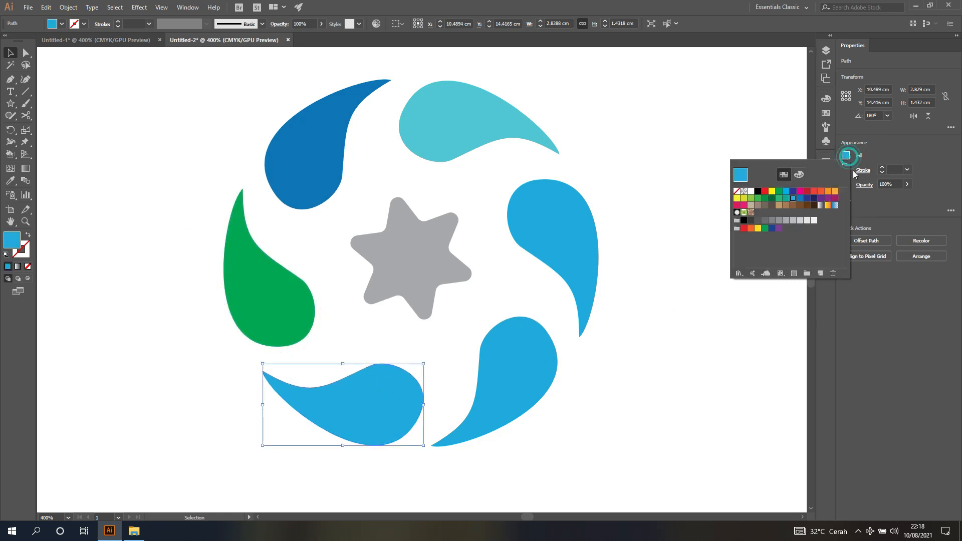
left_click(835, 192)
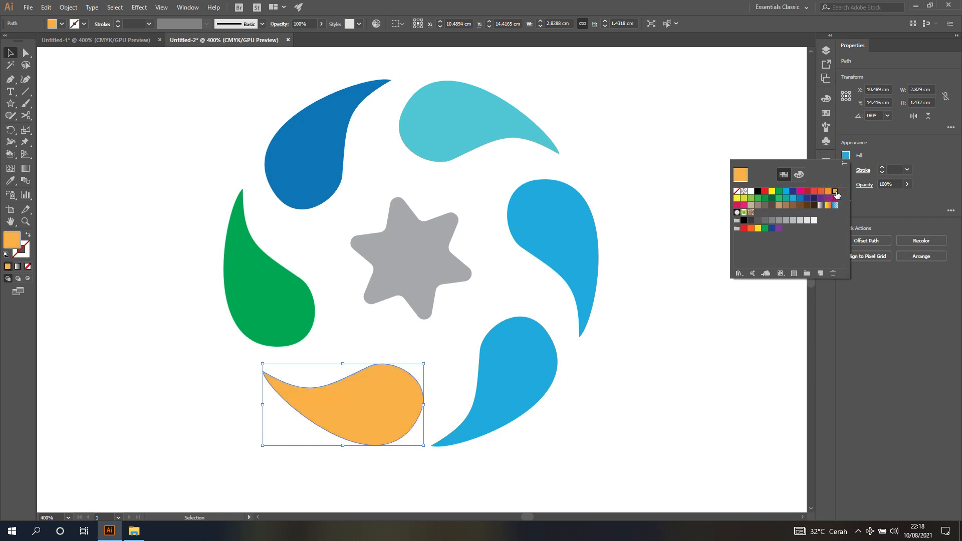
left_click(828, 192)
key("Escape")
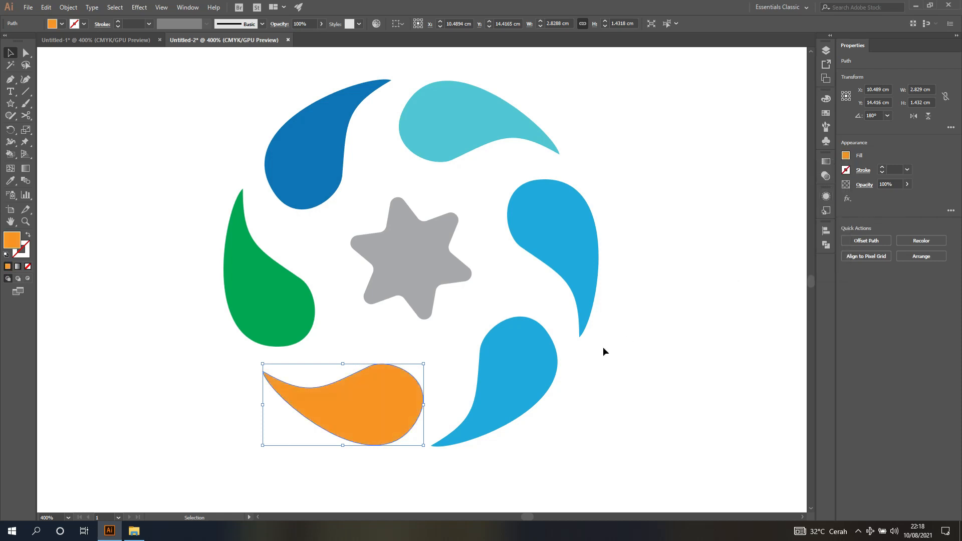
- Fill the lower-right teardrop of the ring with the dark red swatch
left_click(519, 380)
left_click(847, 156)
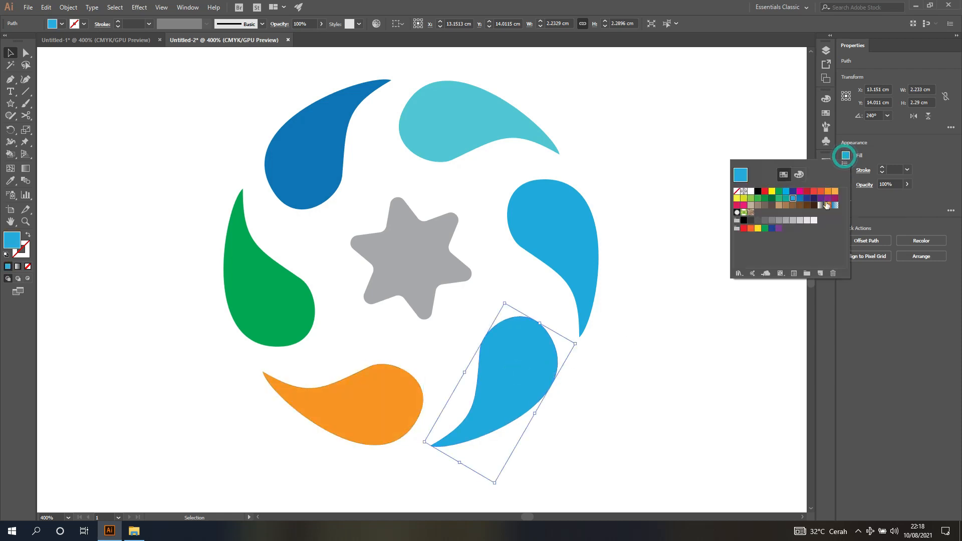
left_click(806, 194)
key("Escape")
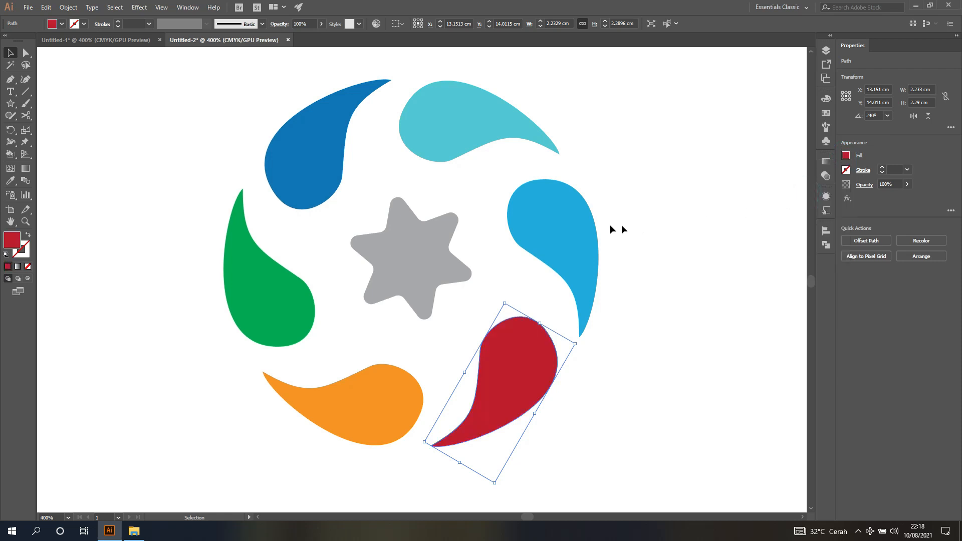
- Fill the rightmost teardrop of the ring with the pink swatch and deselect it
left_click(594, 236)
left_click(845, 157)
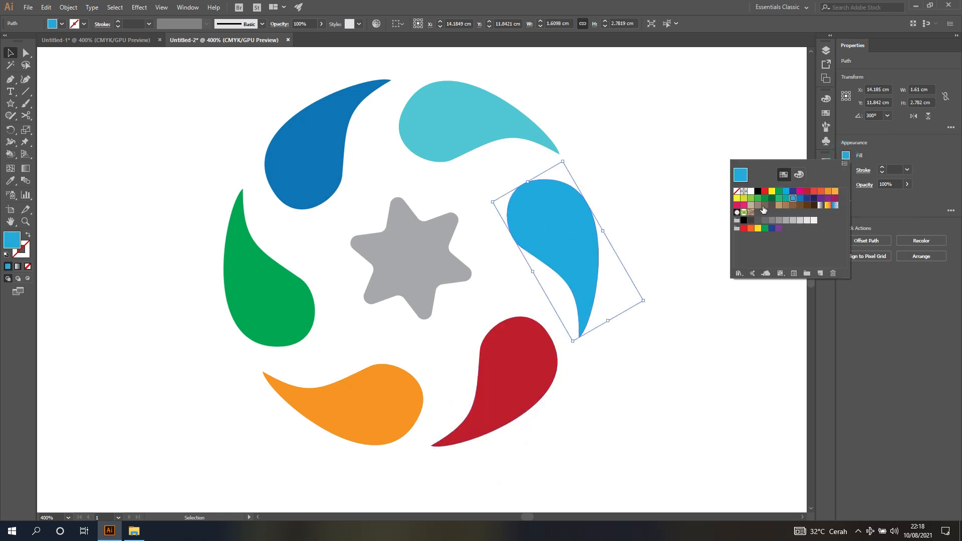
left_click(745, 205)
key("Escape")
left_click(662, 197)
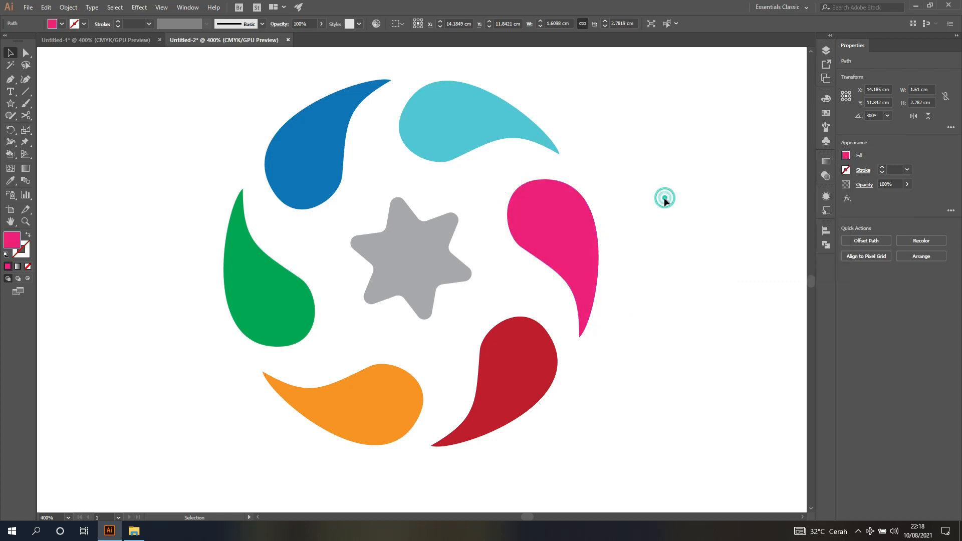
scroll(527, 241, "down", 2)
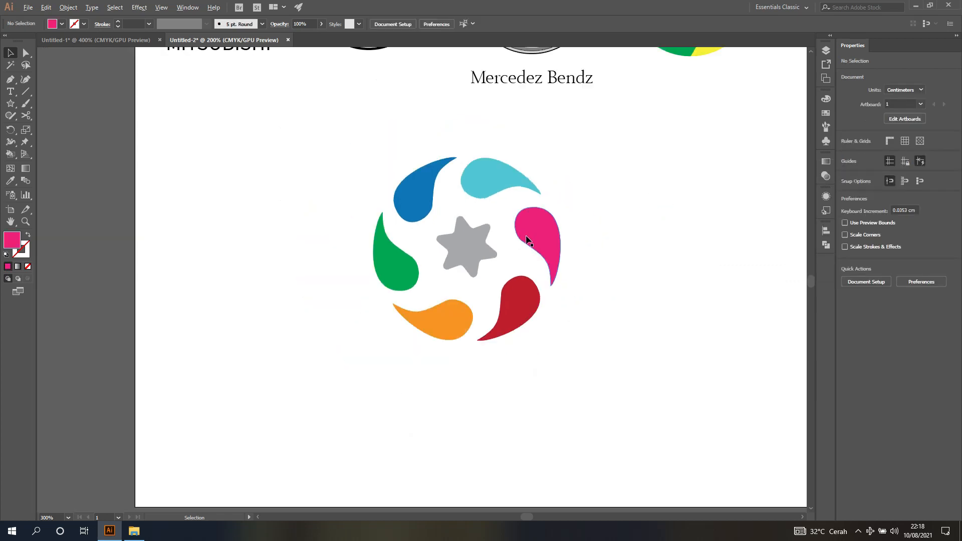
scroll(539, 253, "down", 3)
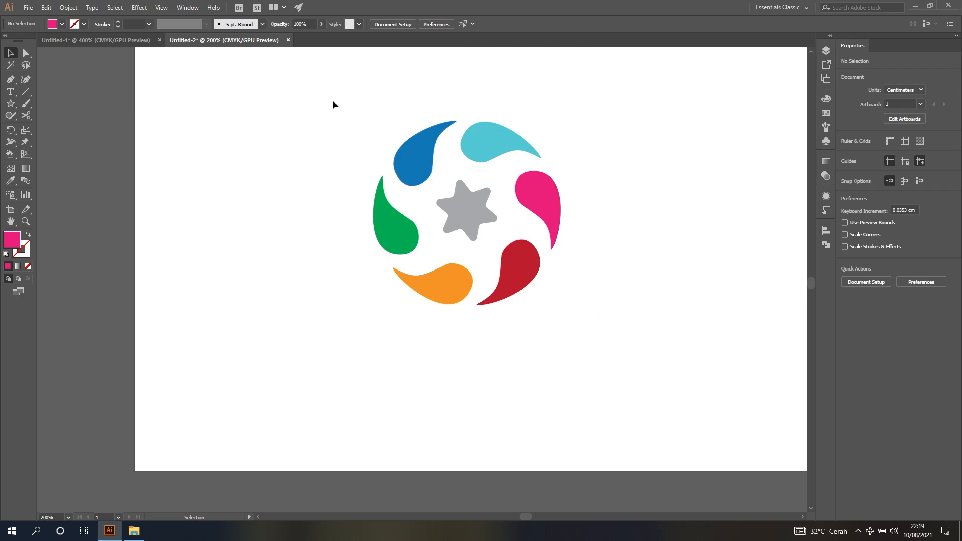
left_click_drag(332, 101, 610, 325)
left_click(655, 287)
- Add the point text "colorRotation" below the teardrop ring with the Type tool
scroll(584, 338, "up", 1)
scroll(582, 341, "up", 2)
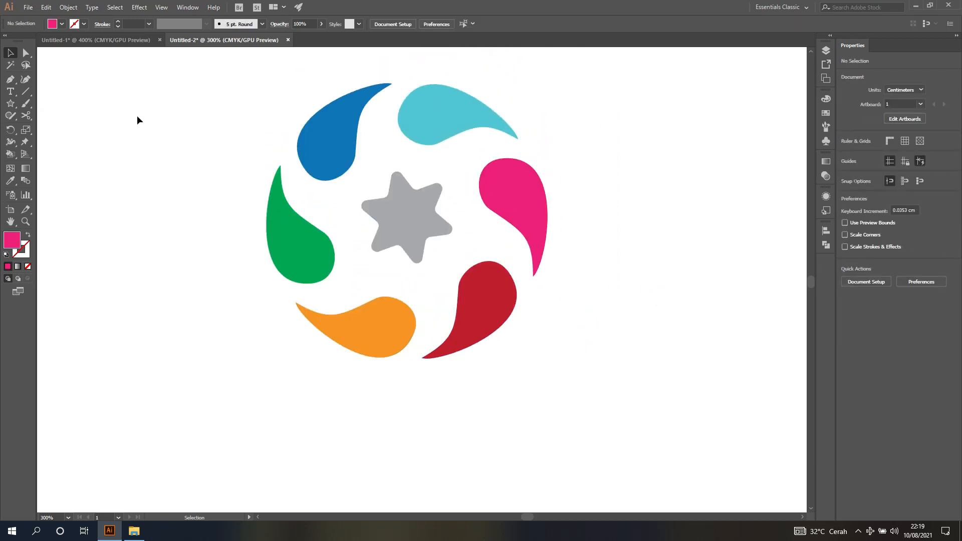
left_click(10, 93)
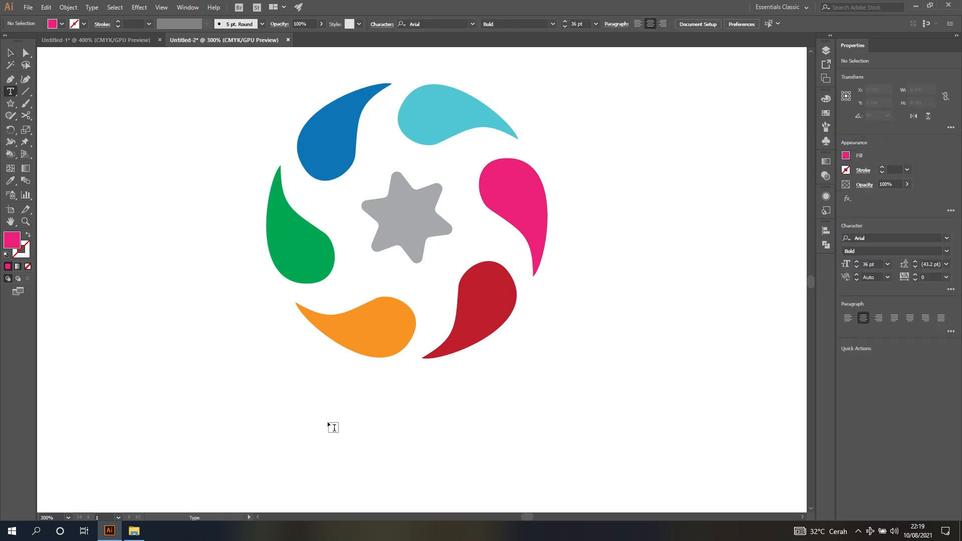
left_click(329, 425)
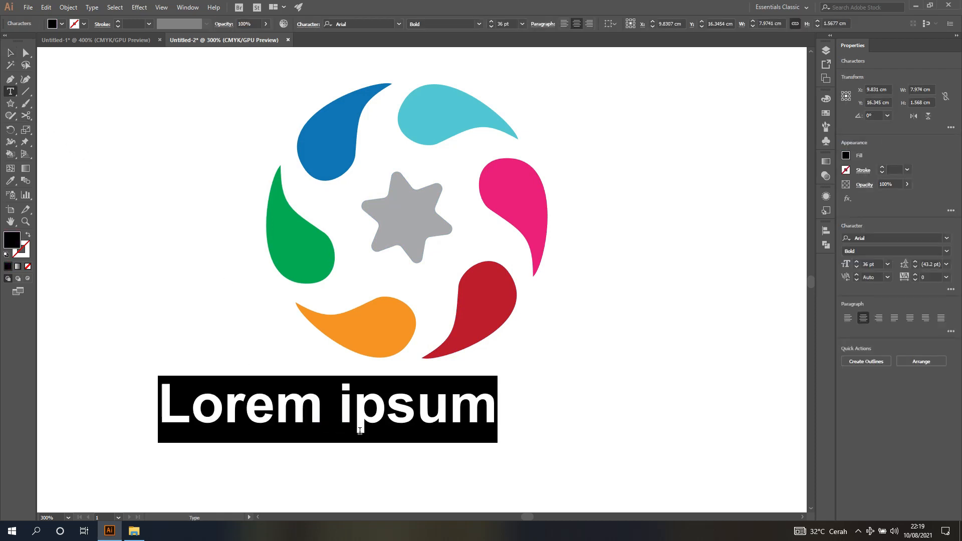
type("color")
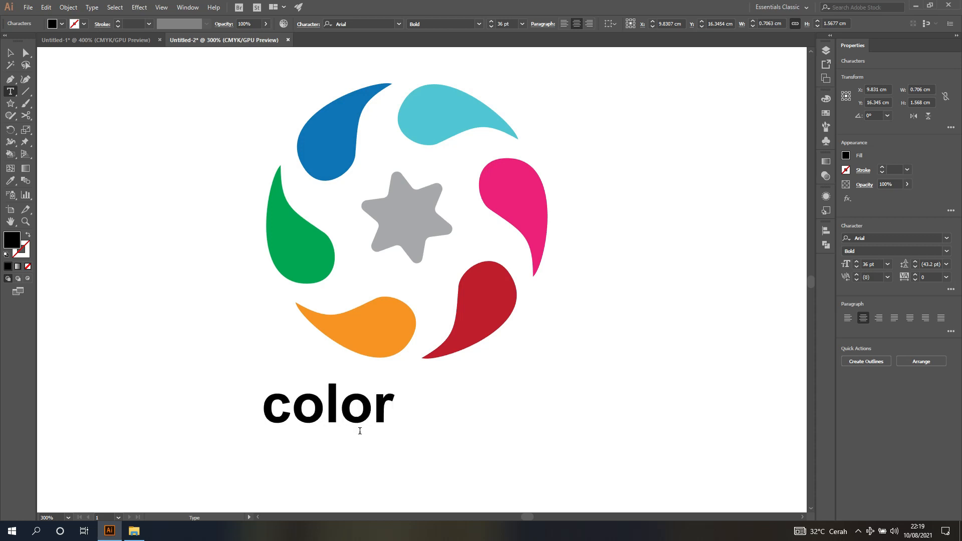
type("Rotation")
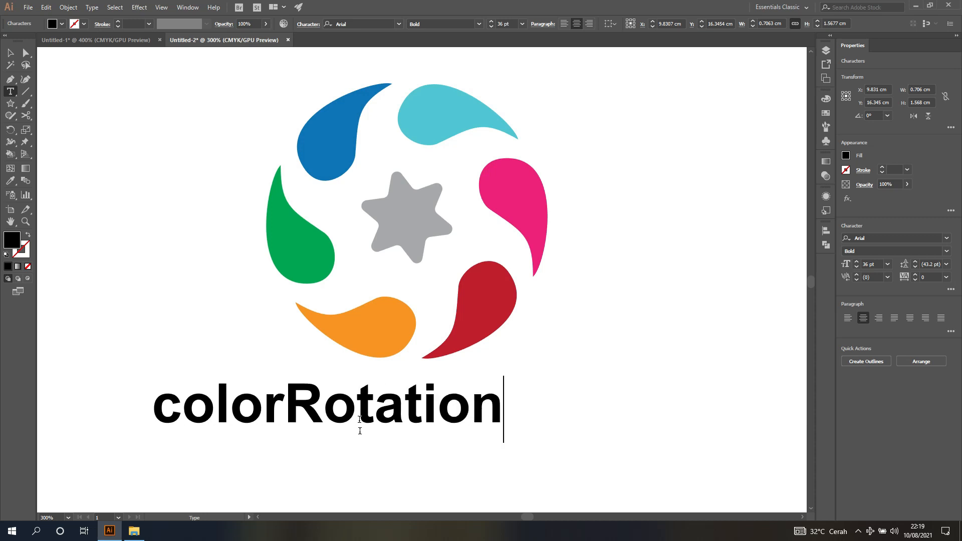
left_click(10, 53)
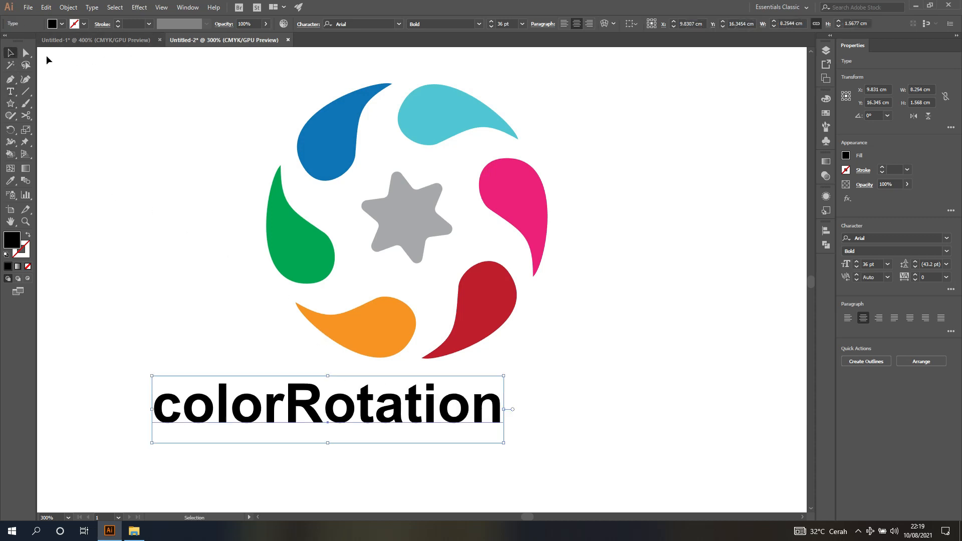
- Check the wordmark's fonts in the Untitled-1 reference document, and set the whole colorRotation text in Untitled-2 to abeatbyKai
left_click(74, 41)
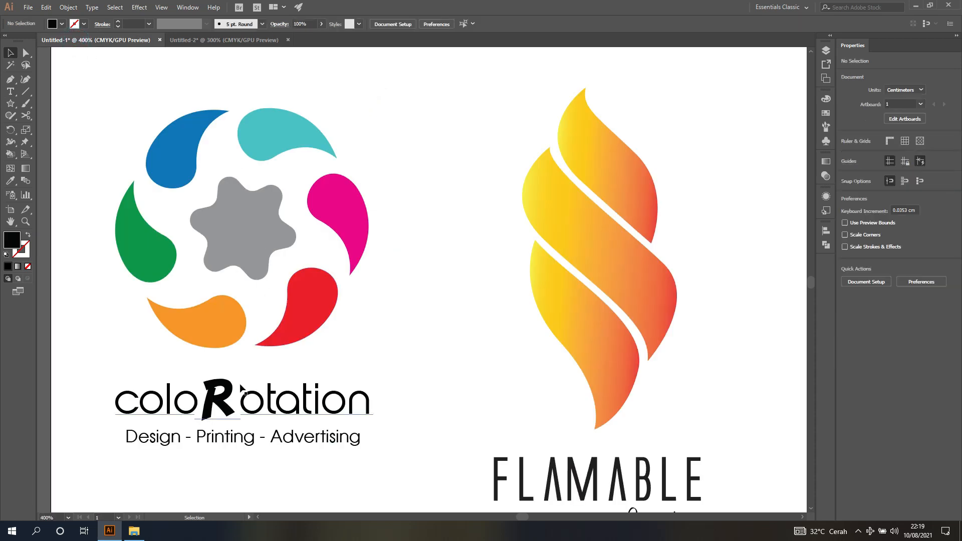
left_click(11, 92)
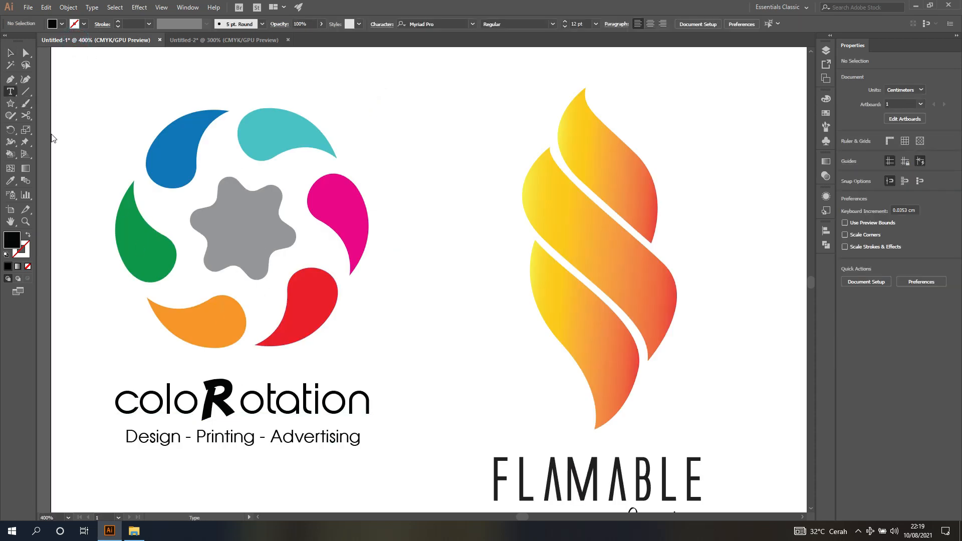
left_click(278, 404)
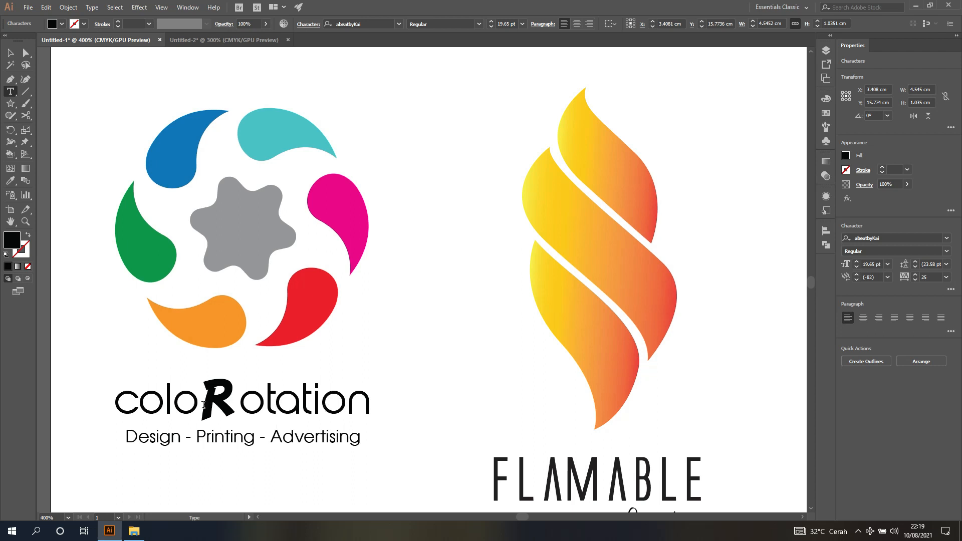
left_click_drag(203, 404, 224, 404)
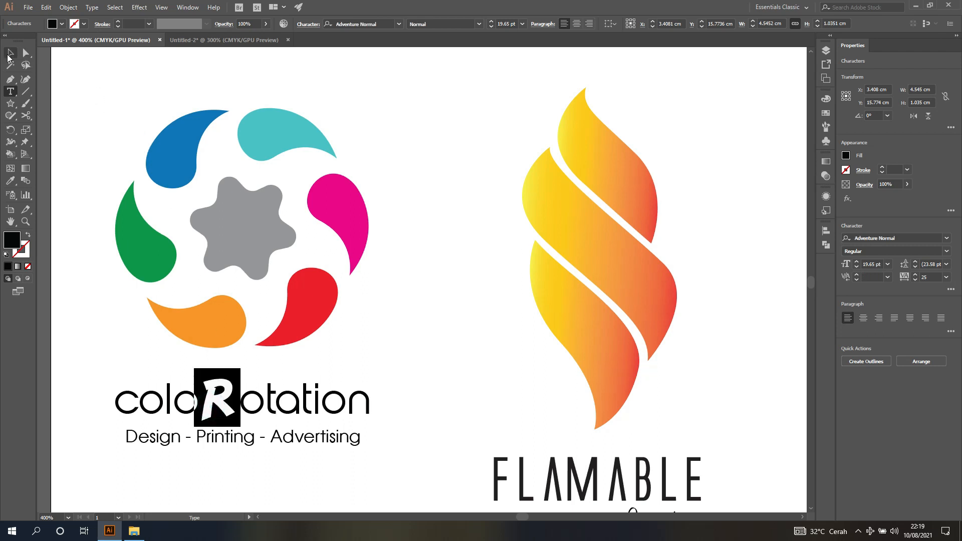
left_click(223, 40)
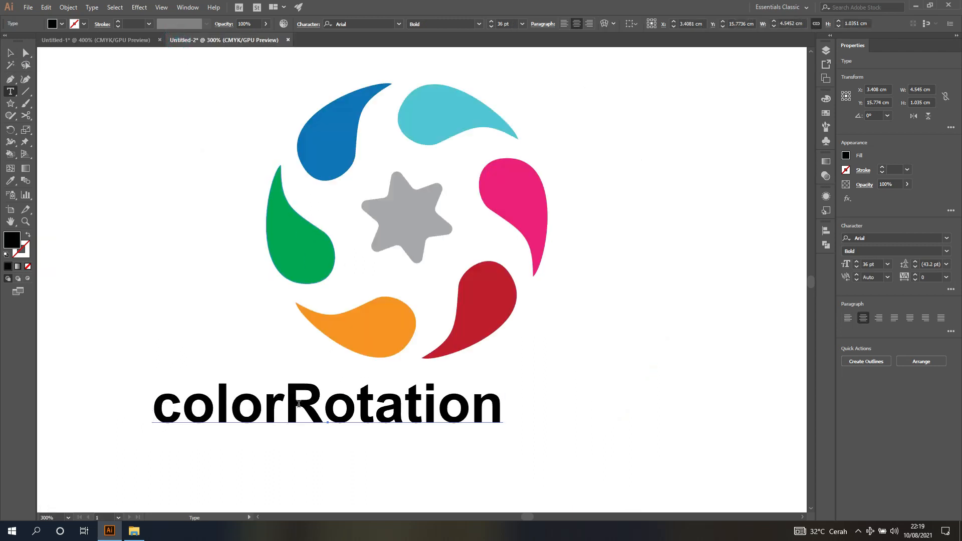
left_click_drag(164, 405, 504, 407)
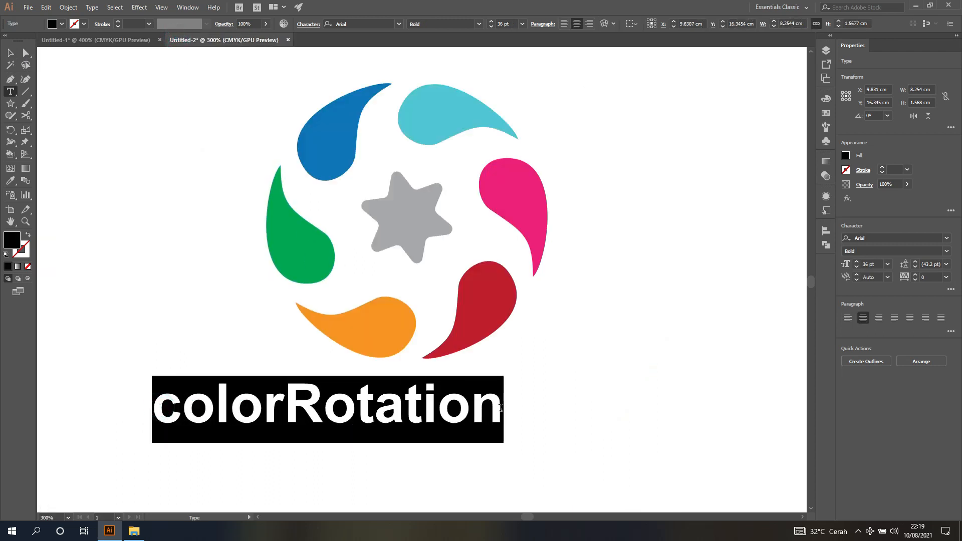
left_click(877, 238)
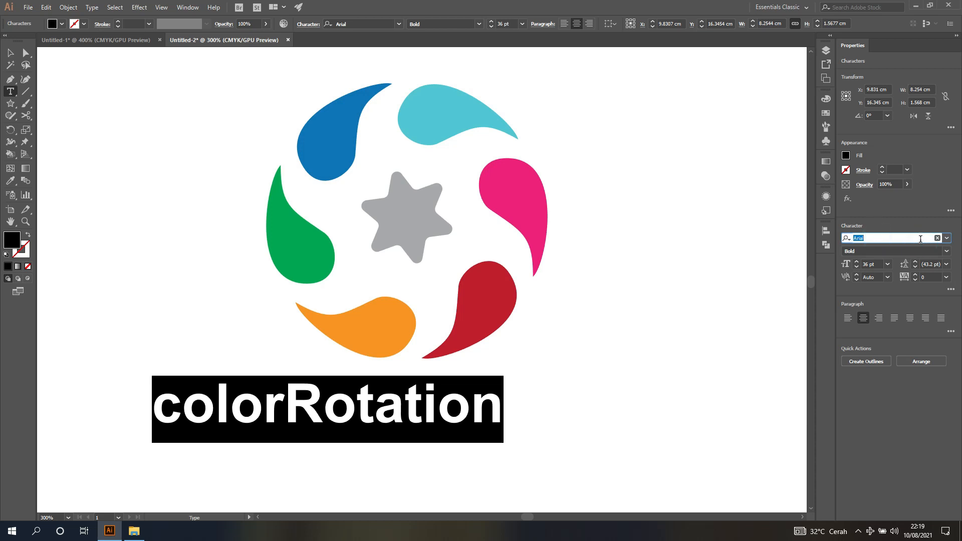
key("Down")
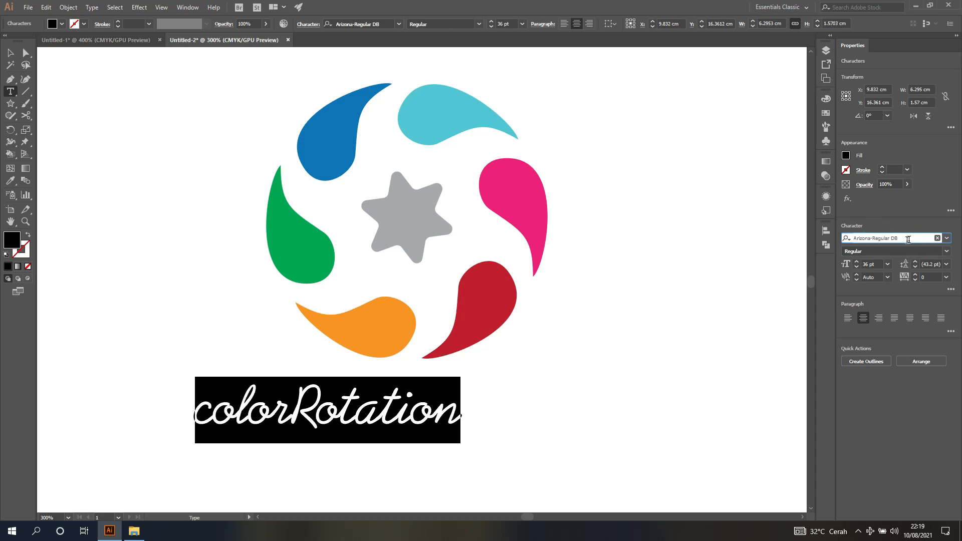
left_click(947, 239)
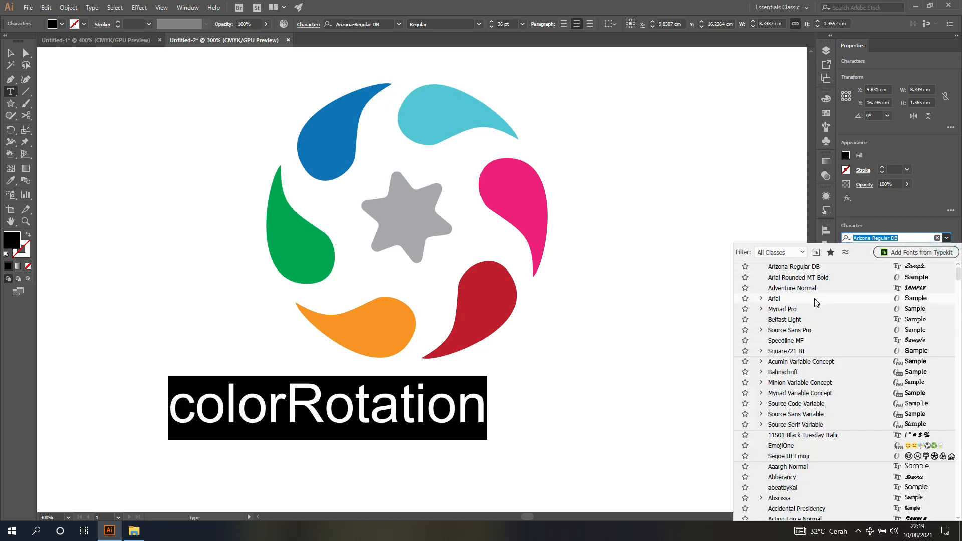
scroll(816, 302, "down", 4)
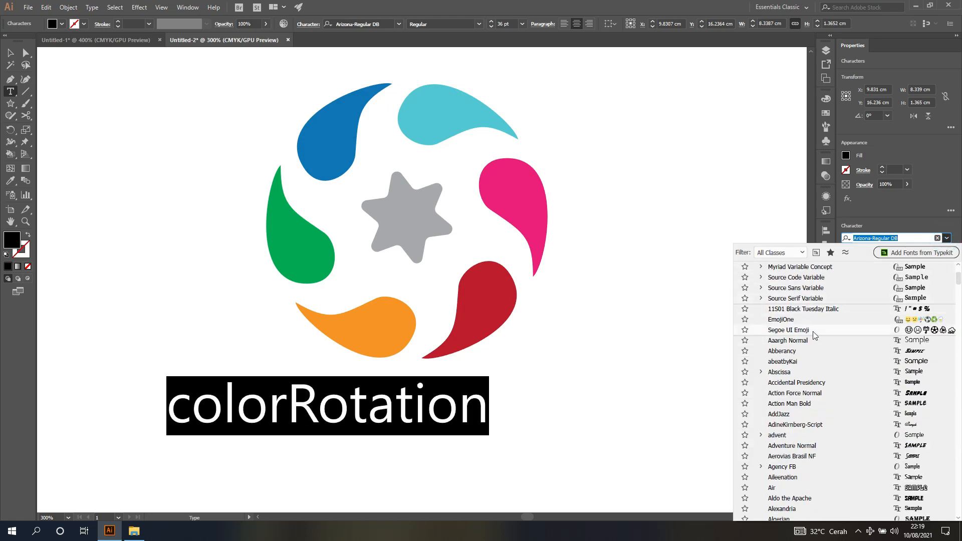
left_click(790, 362)
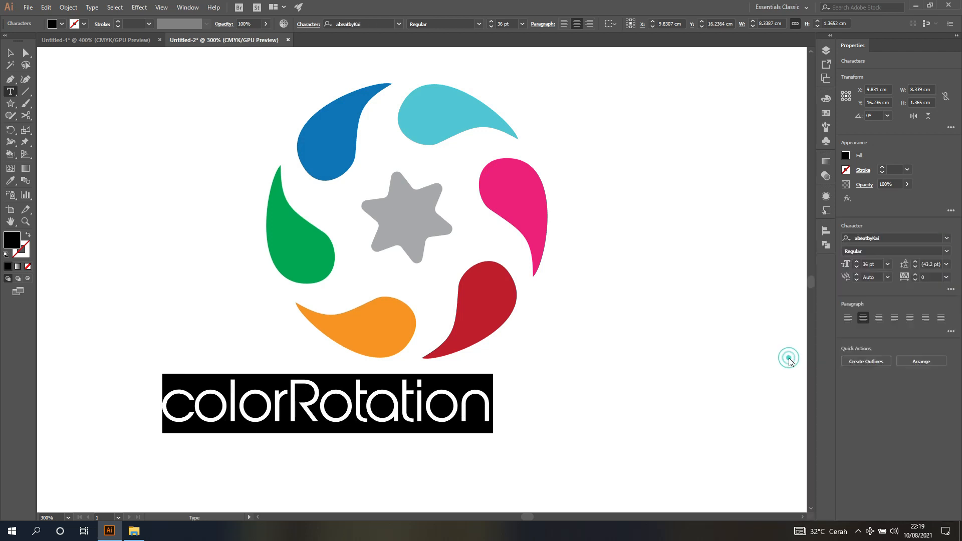
- Change only the capital R of colorRotation to the Adventure Normal font
left_click(308, 409)
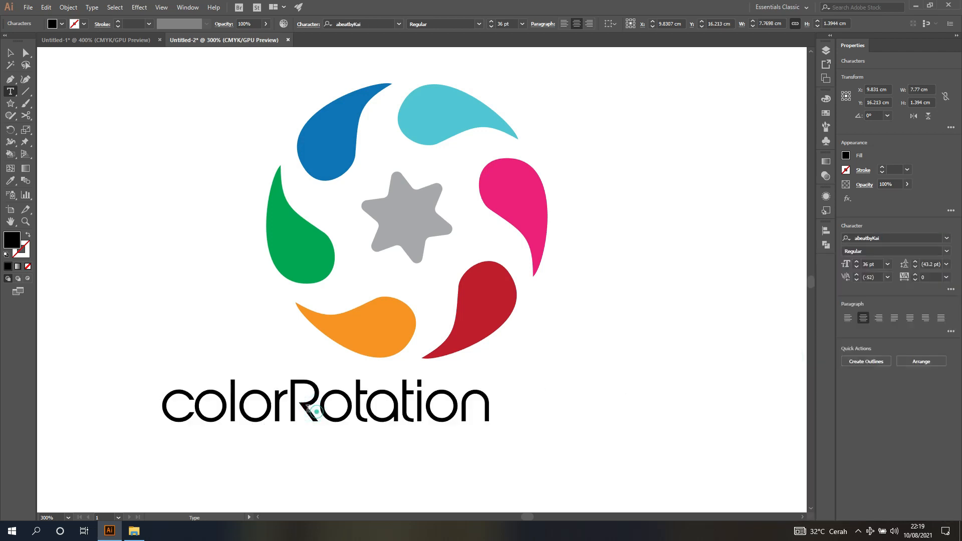
left_click_drag(316, 408, 299, 409)
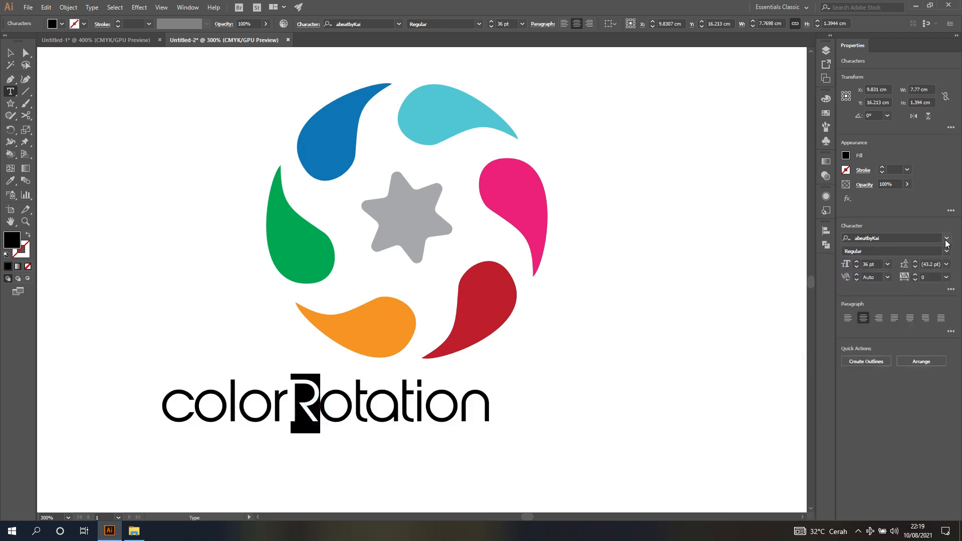
left_click(947, 240)
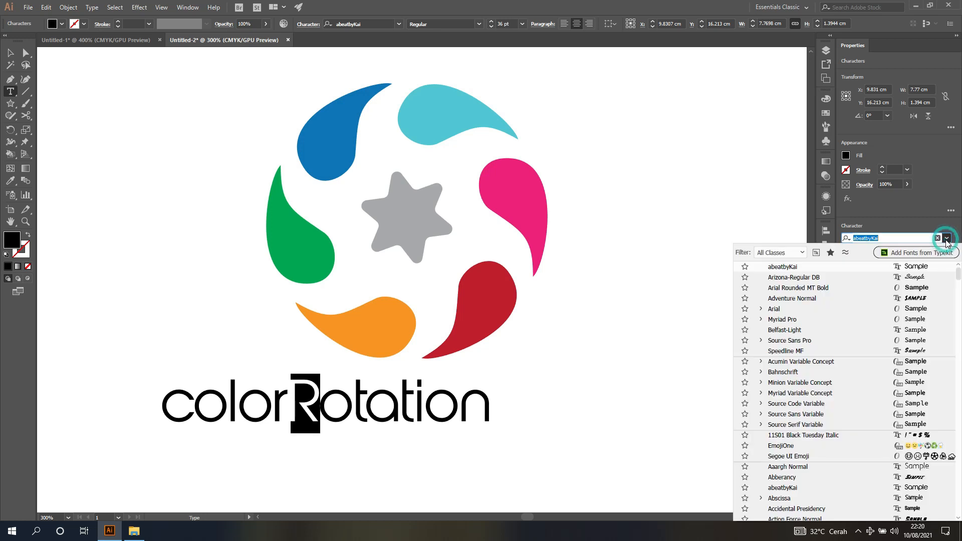
left_click(845, 300)
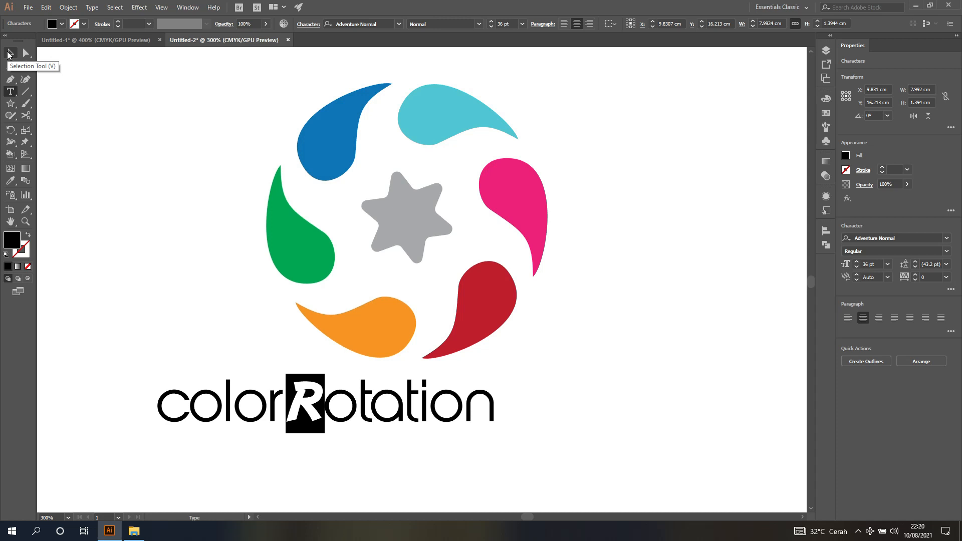
left_click(10, 53)
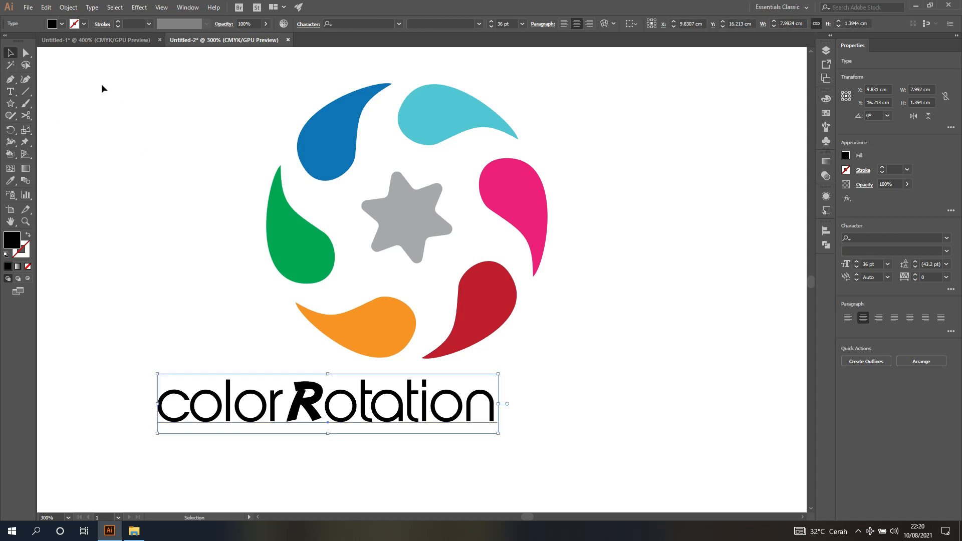
- Compare with the reference wordmark, then enlarge the capital R and rotate it slightly counter-clockwise using the Touch Type tool
left_click(92, 39)
left_click(210, 396)
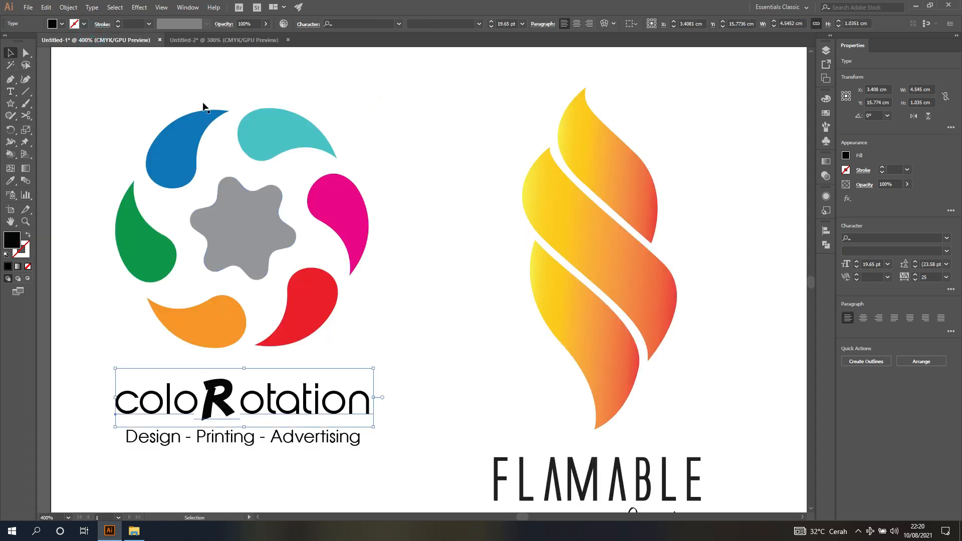
left_click(205, 40)
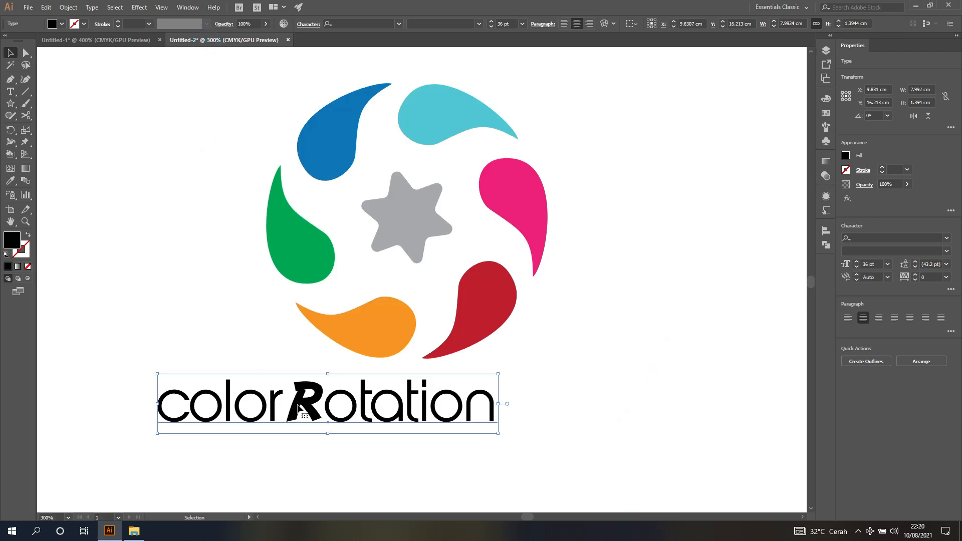
left_click(10, 91)
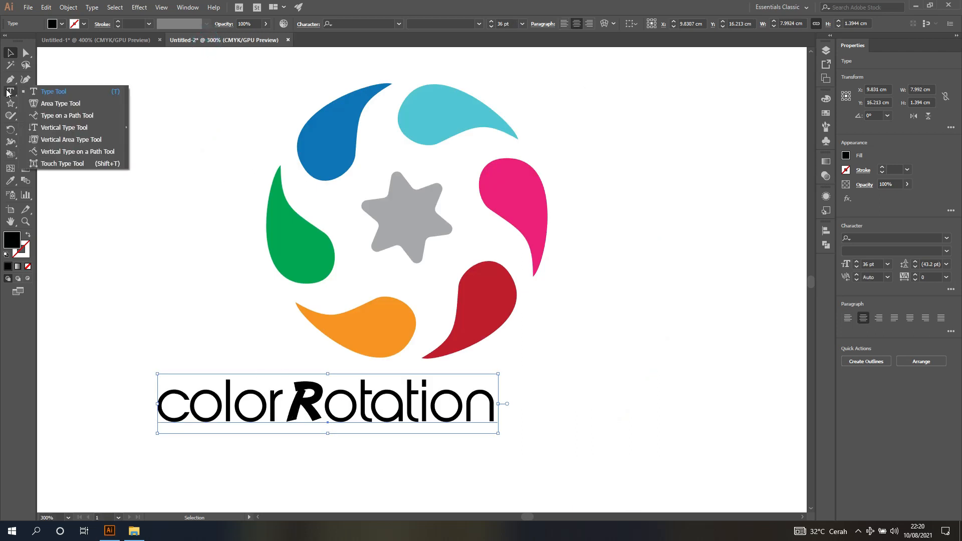
left_click(55, 164)
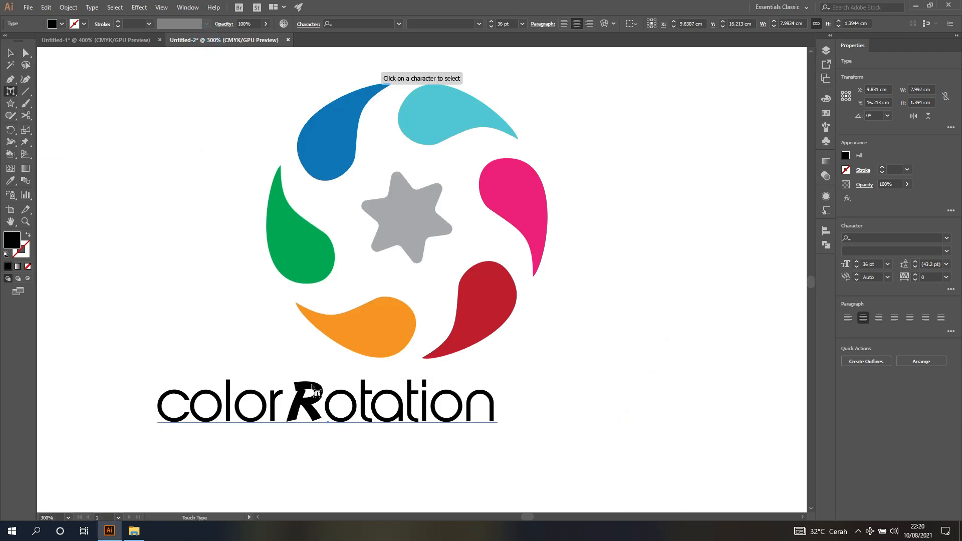
left_click(312, 409)
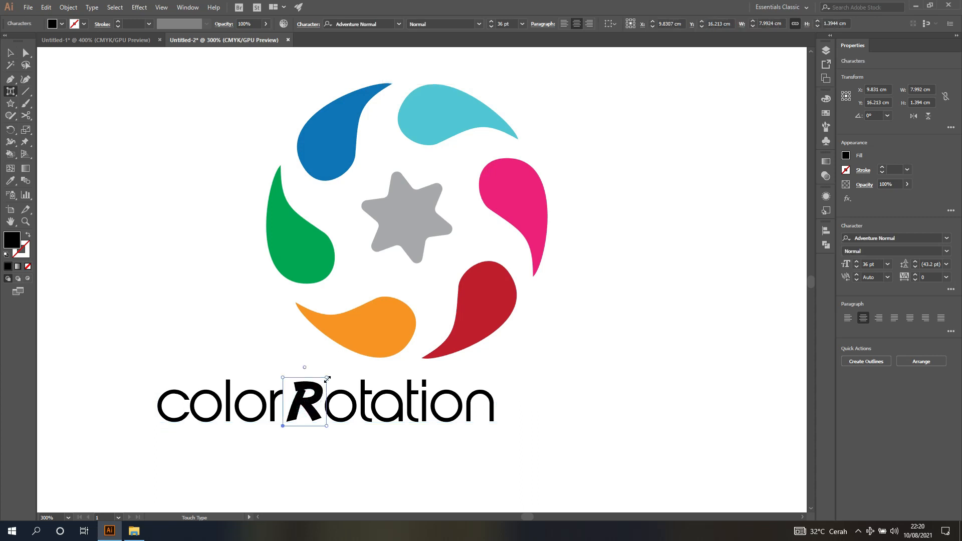
left_click_drag(327, 378, 351, 357)
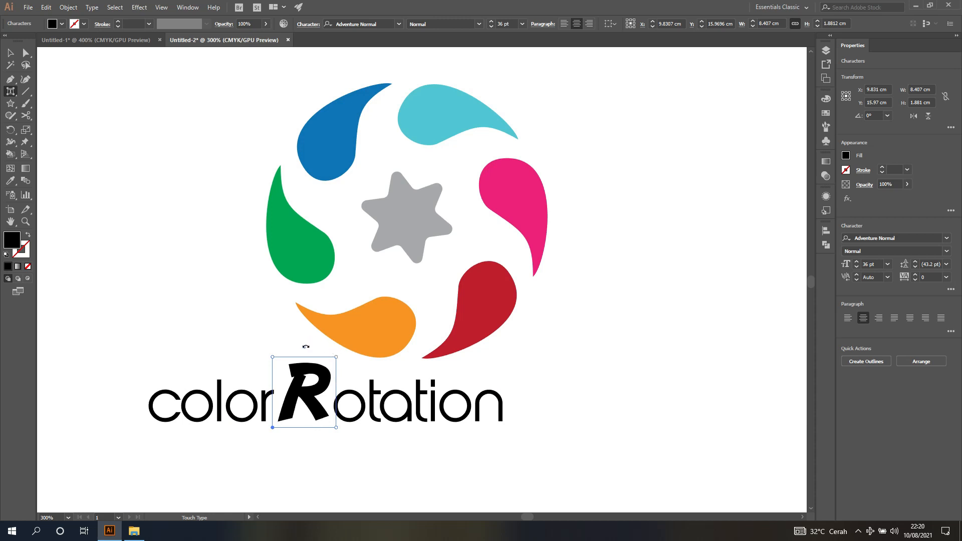
mouse_move(306, 347)
left_mouse_down()
mouse_move(302, 330)
mouse_move(287, 346)
mouse_move(300, 346)
left_mouse_up()
left_click(11, 53)
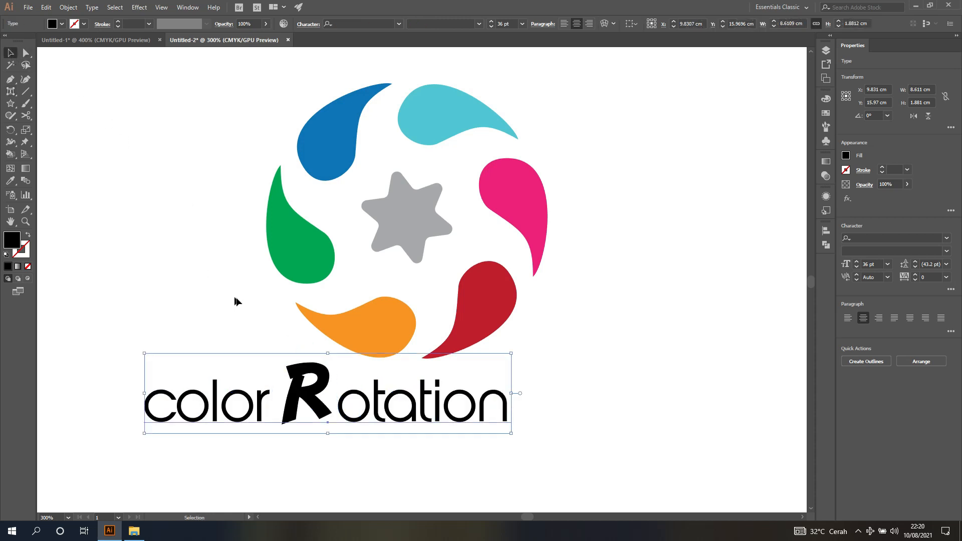
- Center the colorRotation text beneath the ring and scale it down proportionally to about 27.8 pt, roughly the ring's width
scroll(236, 297, "down", 3)
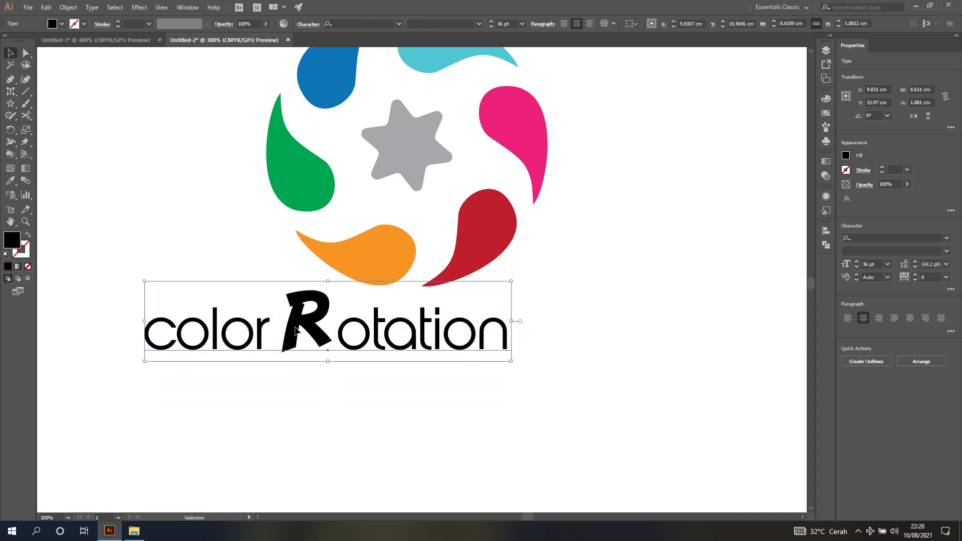
left_click_drag(294, 326, 374, 356)
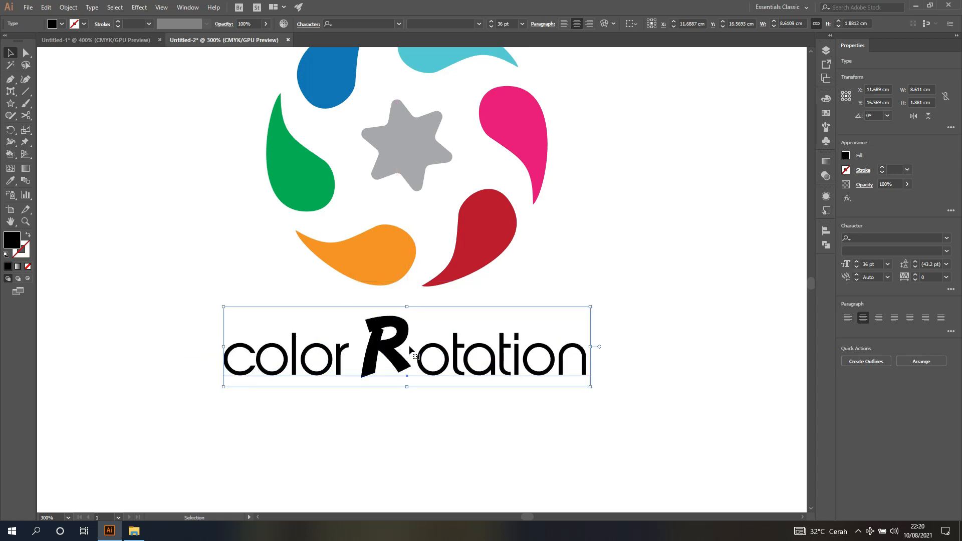
left_click(95, 44)
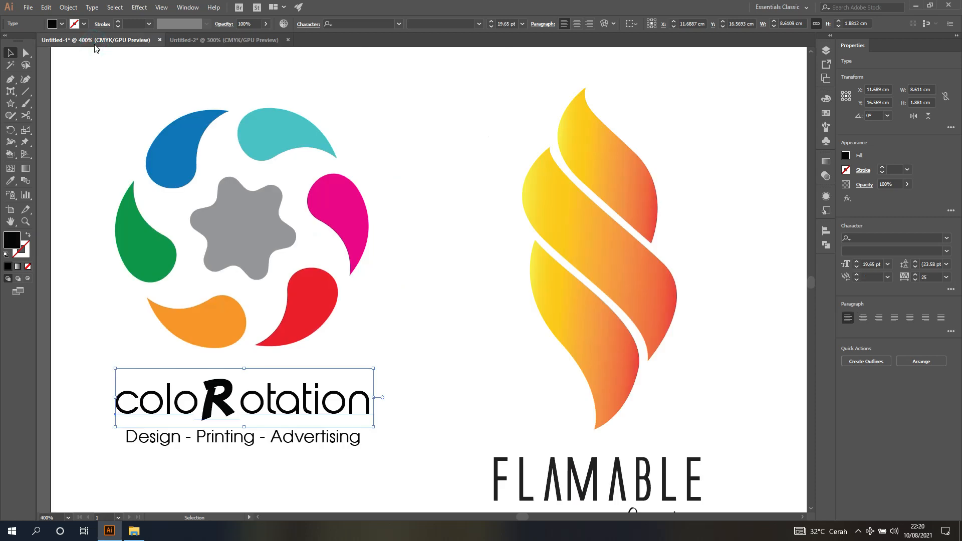
left_click(206, 44)
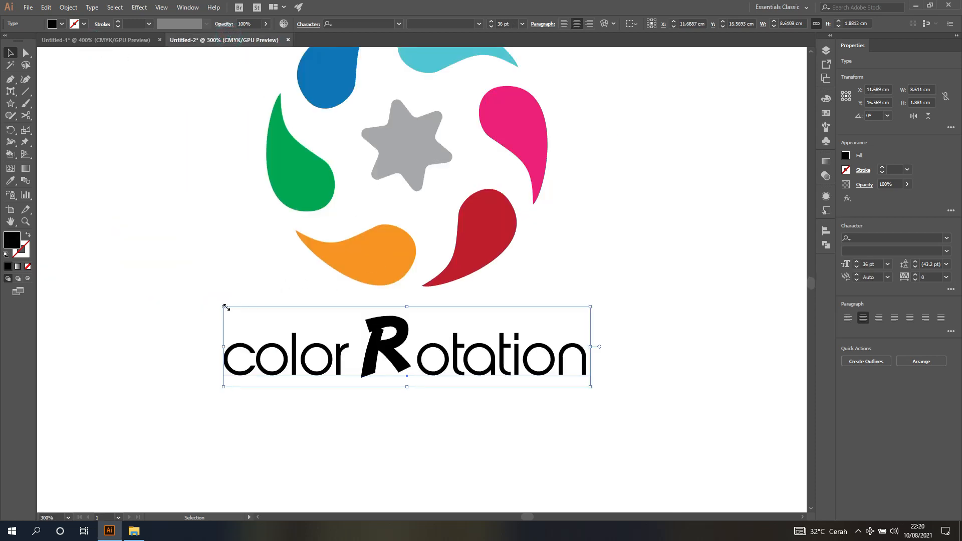
left_click_drag(224, 307, 249, 316)
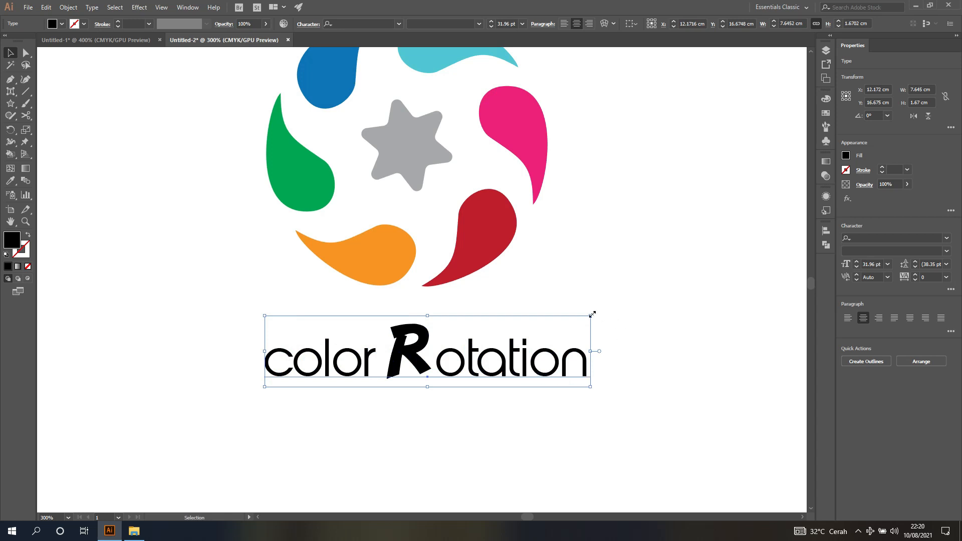
left_click_drag(593, 314, 551, 320)
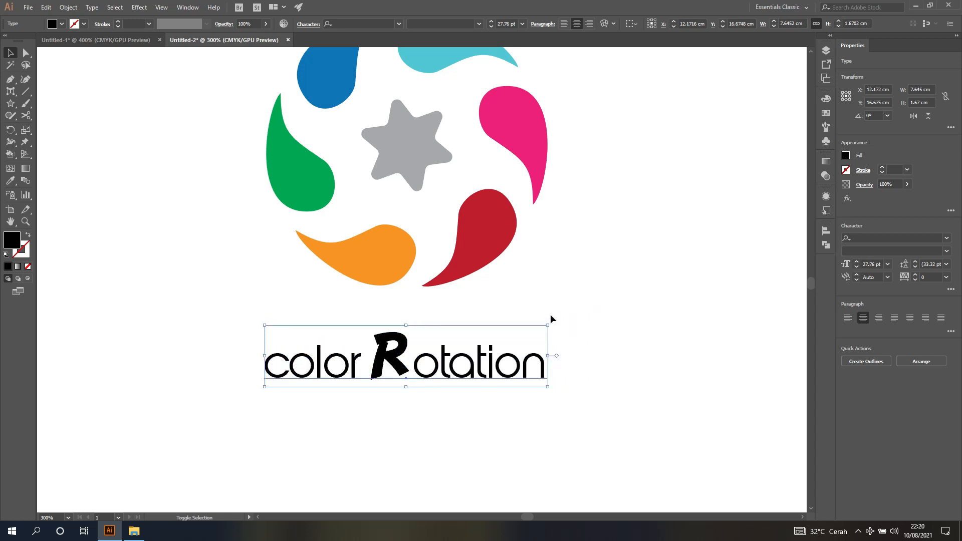
- Copy the "Design - Printing - Advertising" tagline from the Untitled-1 reference and paste it into Untitled-2
left_click(597, 251)
scroll(578, 290, "down", 2)
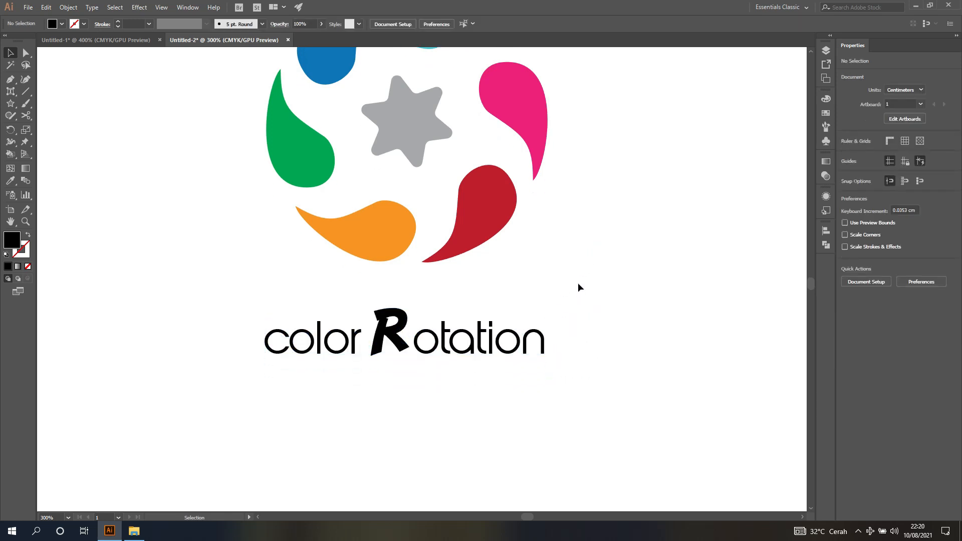
scroll(578, 283, "down", 1)
scroll(578, 281, "down", 1)
scroll(578, 282, "up", 1)
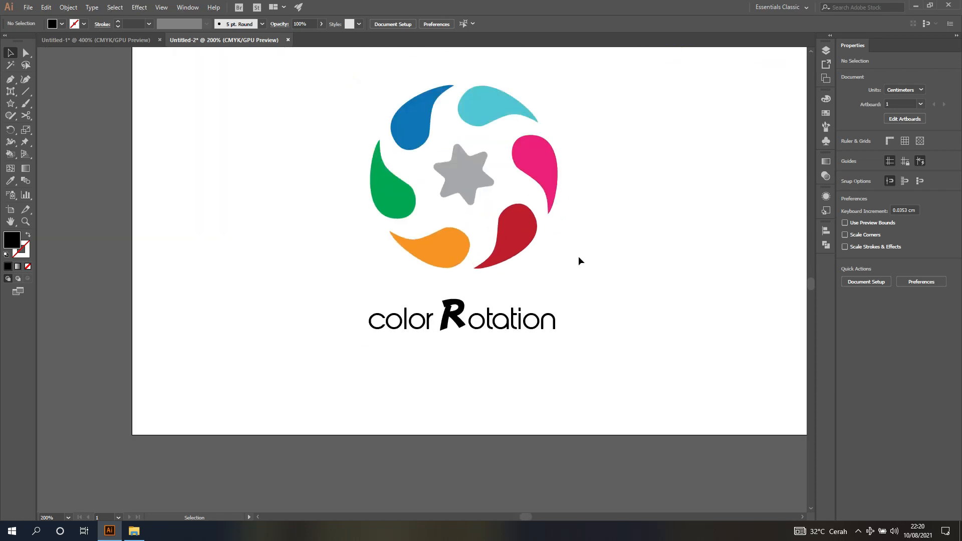
scroll(630, 212, "up", 2)
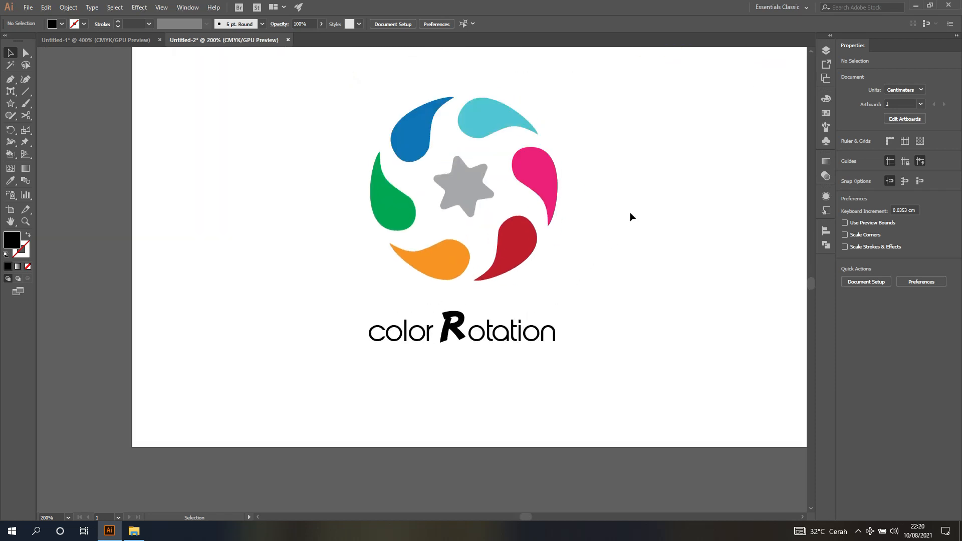
left_click(93, 41)
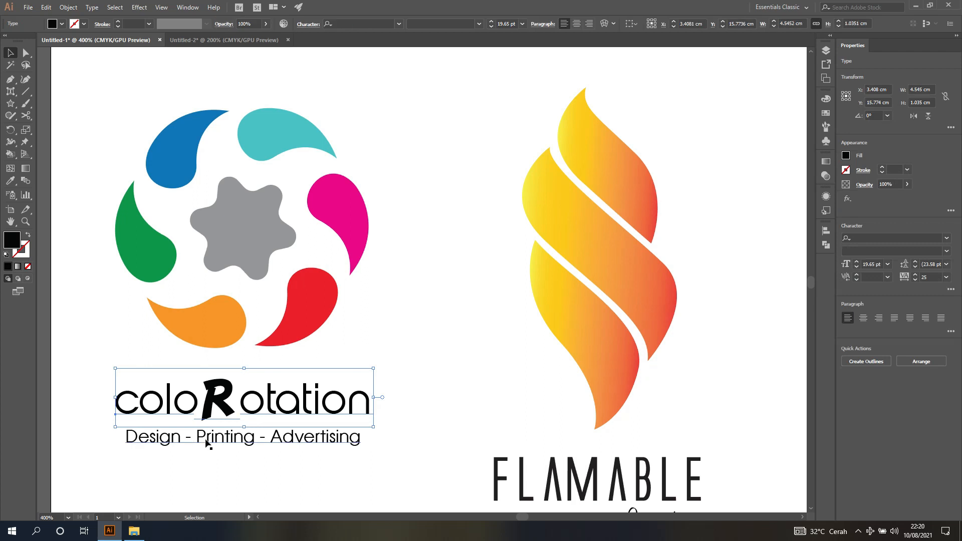
left_click(207, 443)
left_click(22, 53)
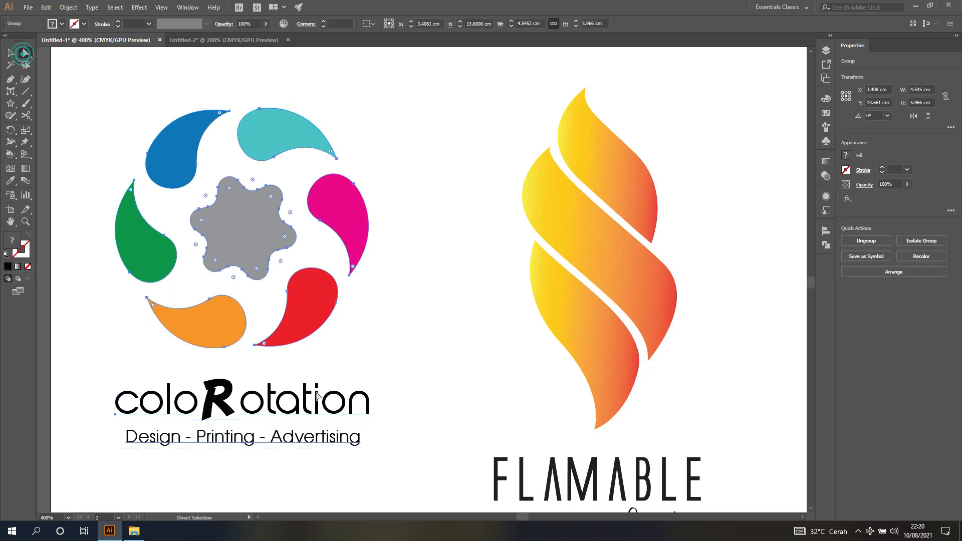
left_click(480, 438)
left_click(325, 440)
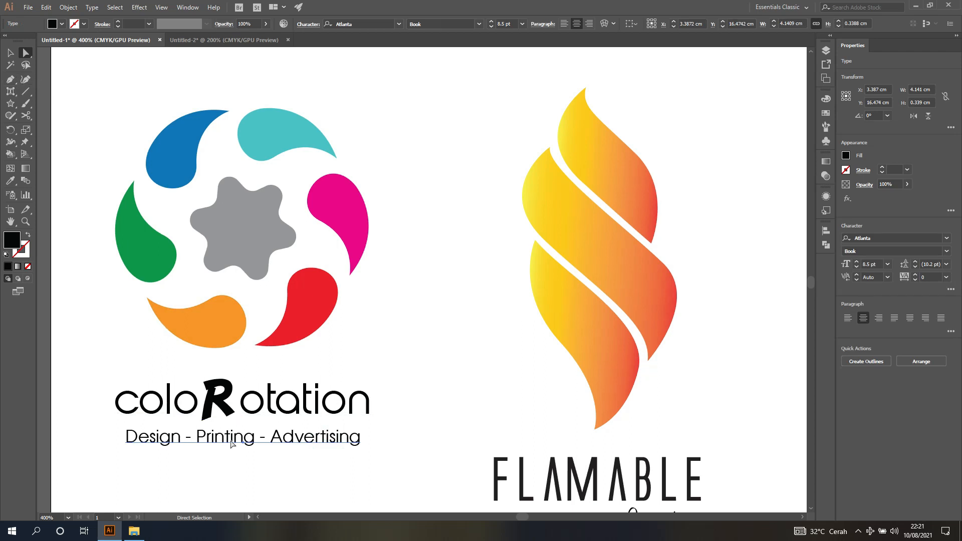
left_click(204, 41)
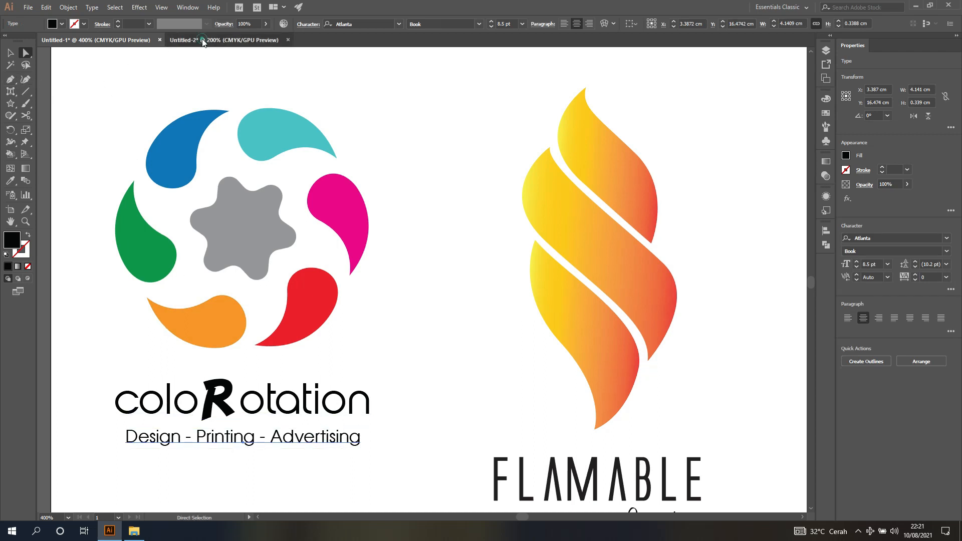
key("ctrl+v")
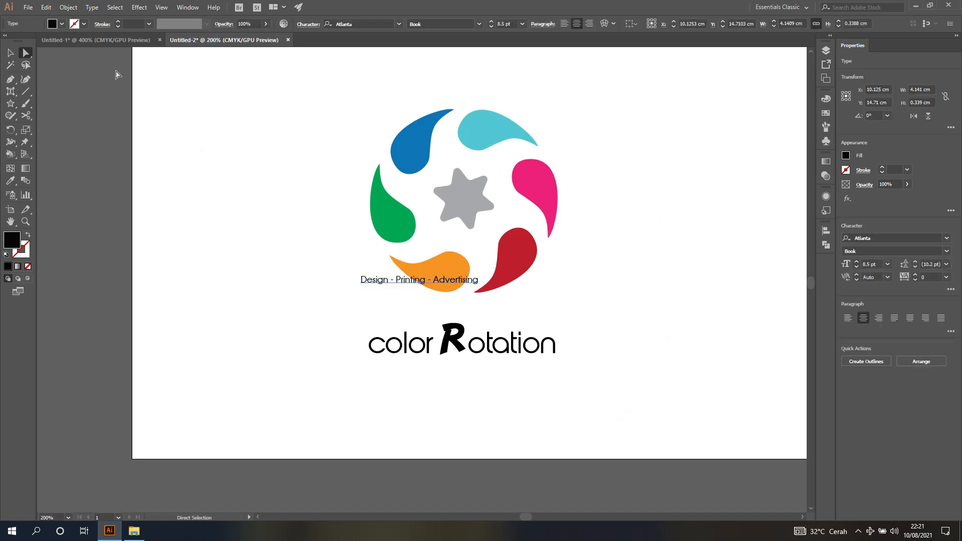
- Move the tagline directly beneath the colorRotation wordmark and scale it up proportionally to match the wordmark's width
left_click(10, 52)
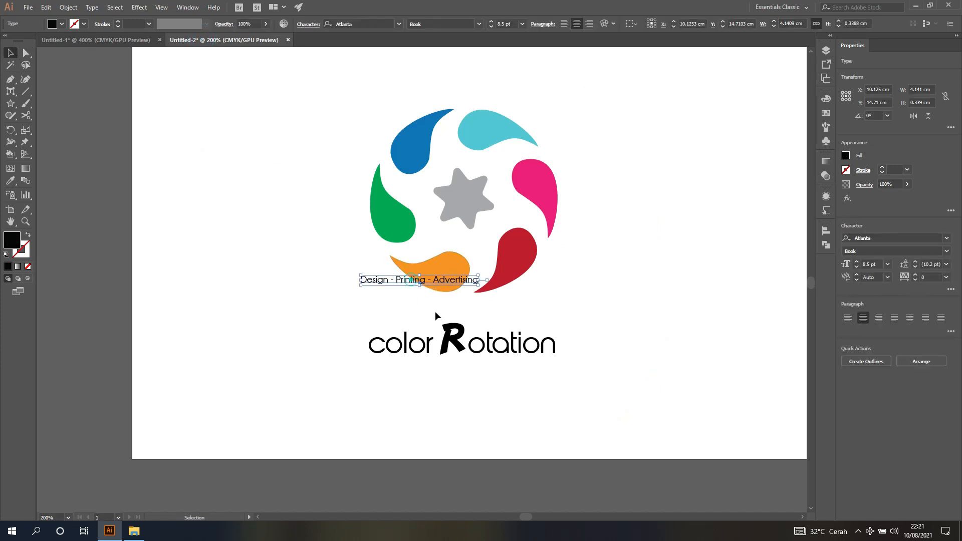
left_click_drag(410, 279, 461, 369)
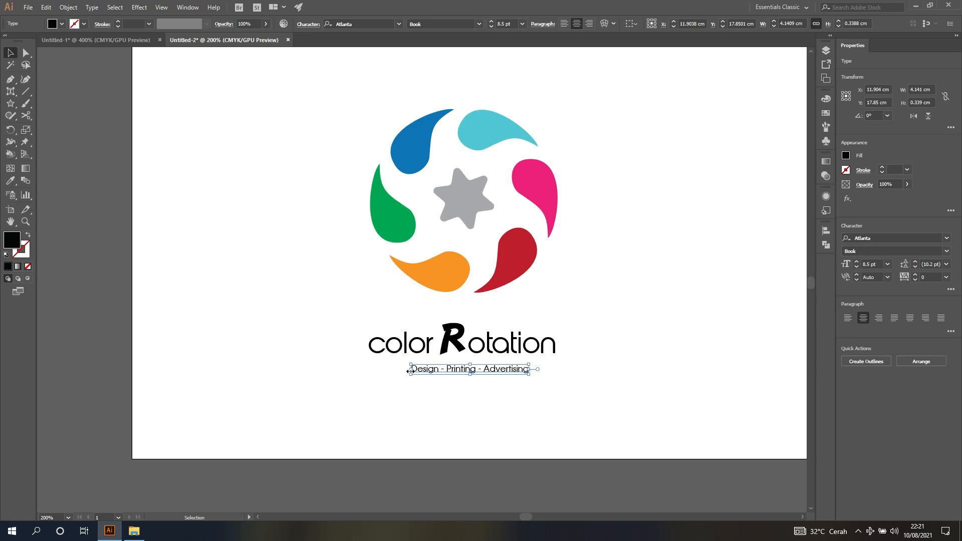
left_click_drag(410, 374, 370, 378)
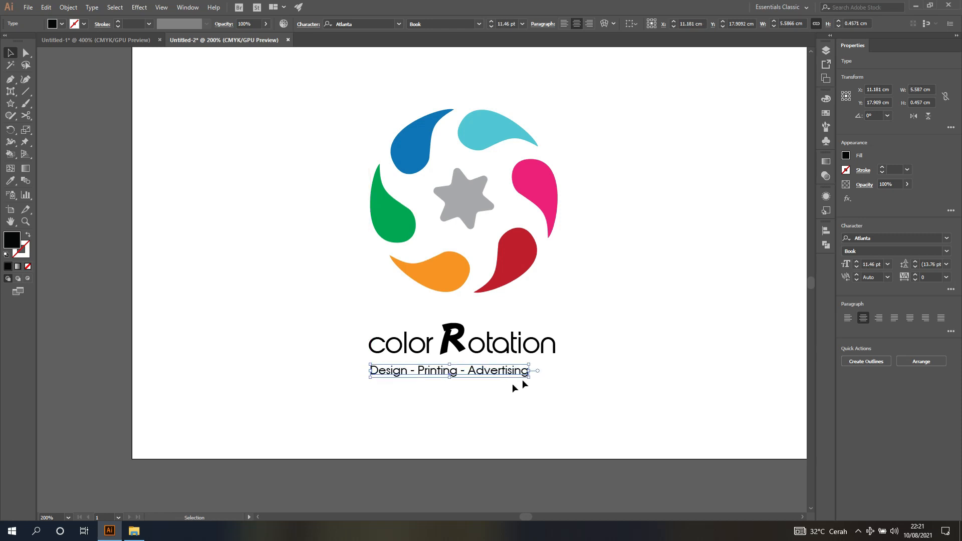
left_click_drag(530, 365, 558, 363)
left_click(599, 342)
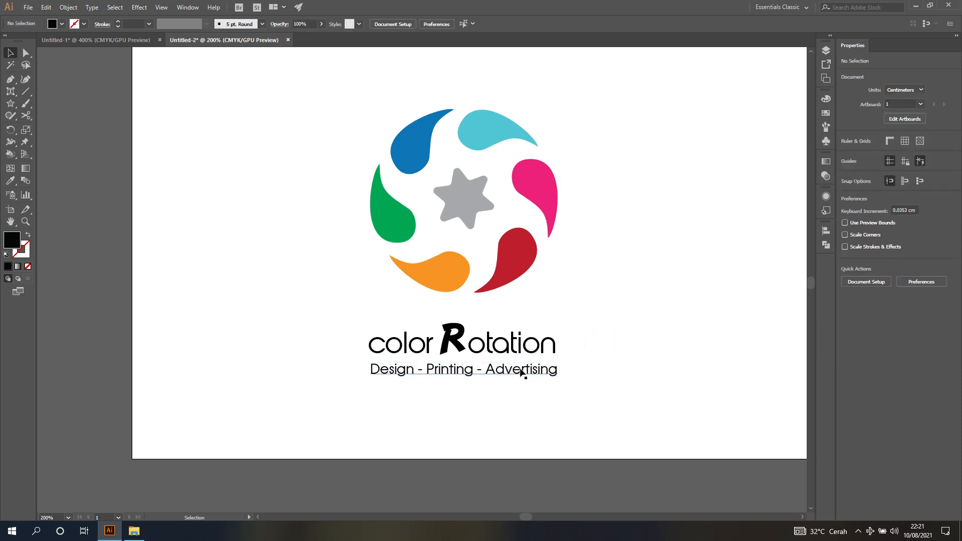
- Shift the wordmark and tagline together slightly right to center them under the ring, and select the whole logo
left_click_drag(350, 307, 524, 385)
left_click_drag(464, 340, 467, 342)
left_click(599, 261)
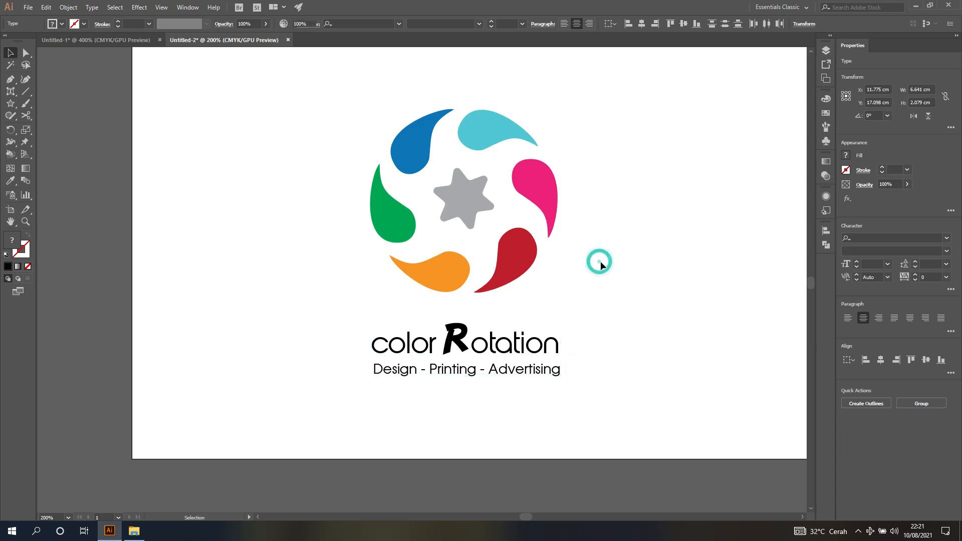
left_click_drag(319, 93, 621, 434)
key("a")
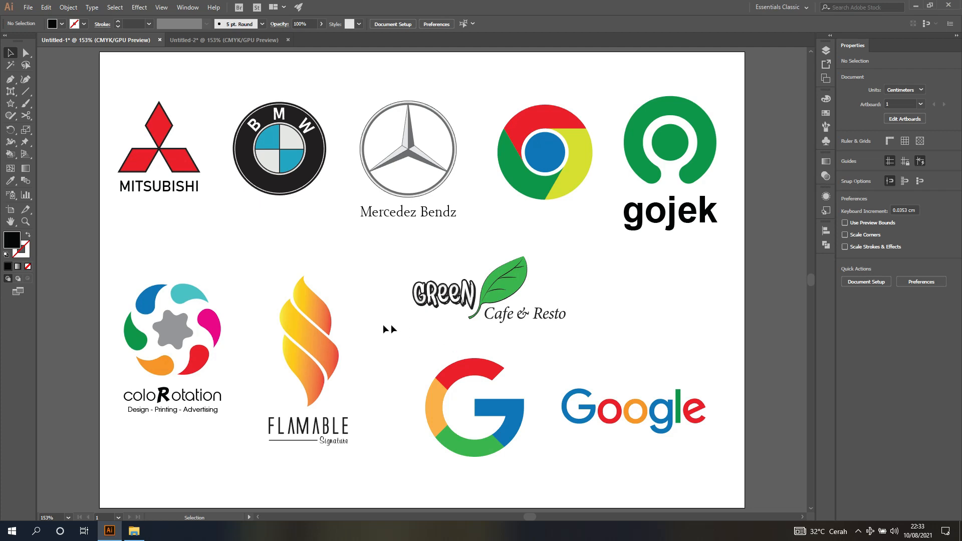
- Examine the gradient flame shapes and lettering of the FLAMABLE Signature logo in the Untitled-1 reference document
scroll(297, 372, "up", 3)
scroll(297, 377, "down", 3)
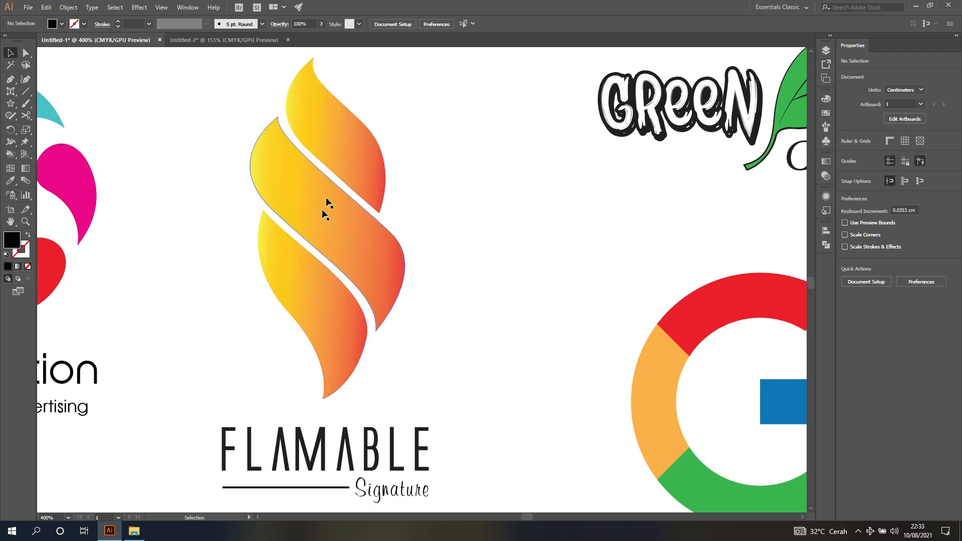
scroll(307, 255, "up", 1)
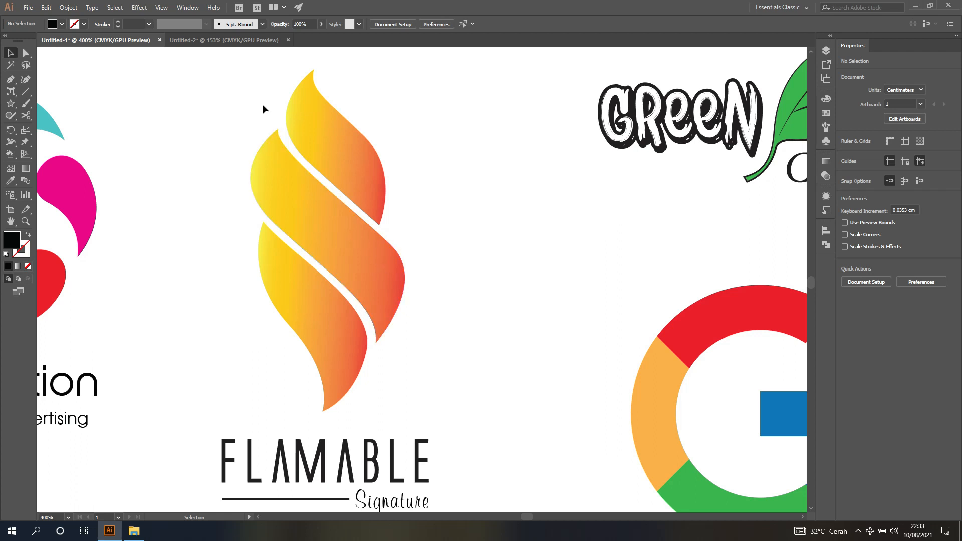
scroll(228, 144, "left", 5)
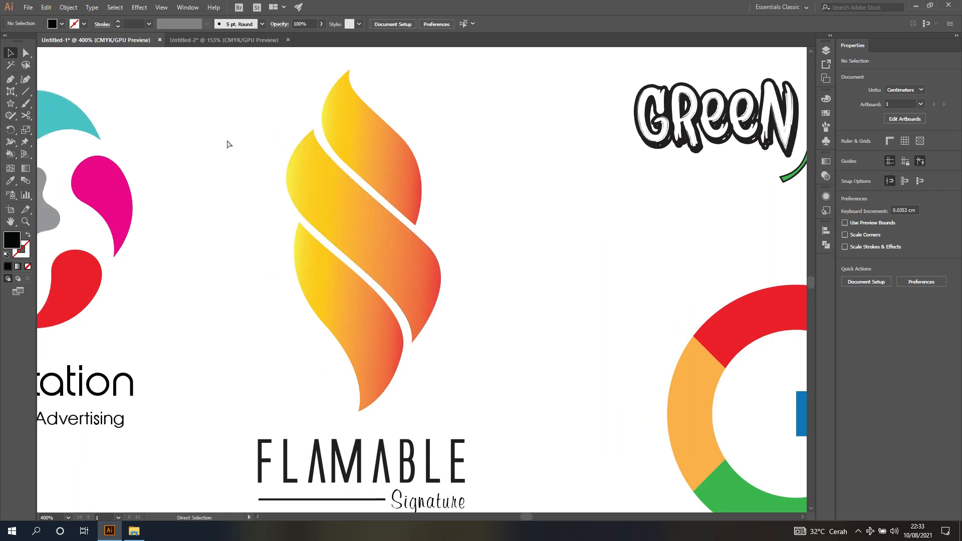
scroll(228, 145, "left", 3)
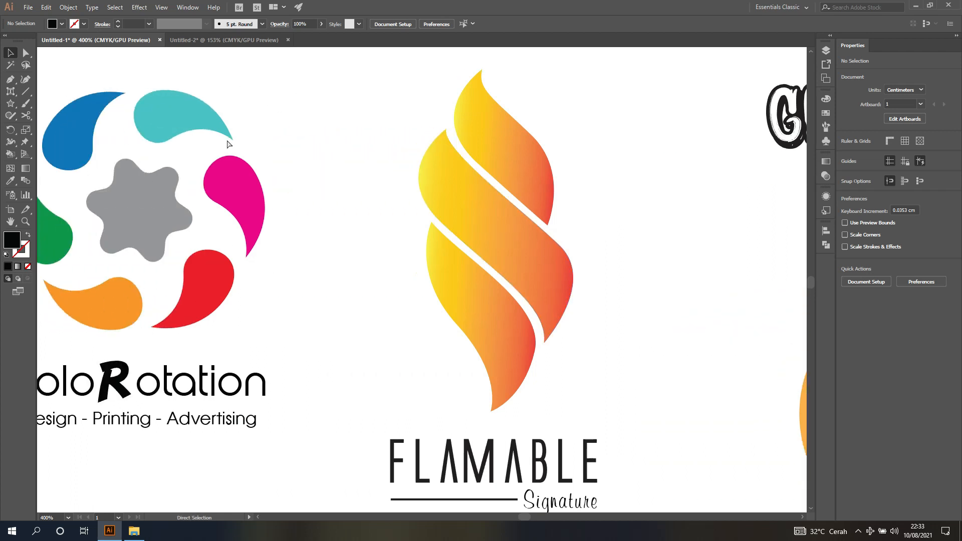
scroll(228, 144, "right", 6)
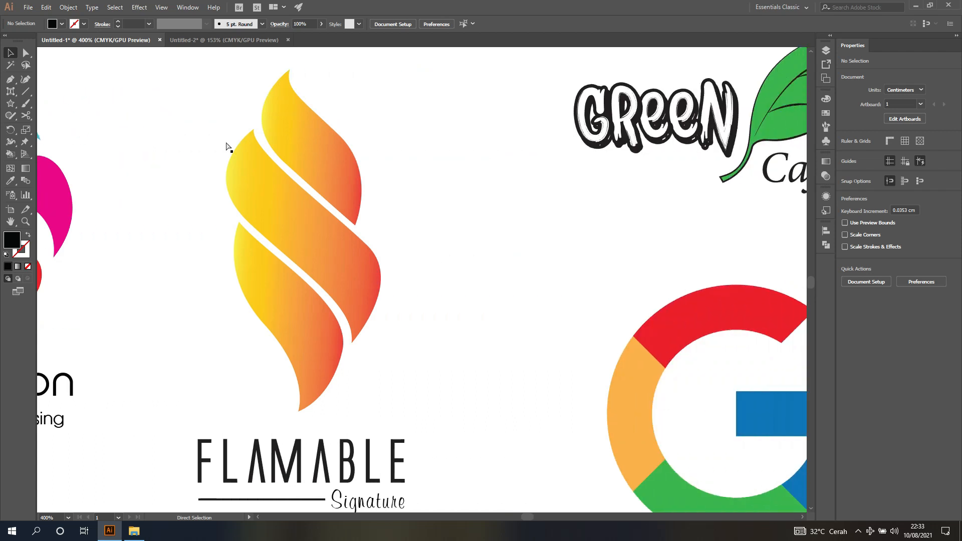
scroll(228, 146, "right", 2)
scroll(225, 146, "right", 1)
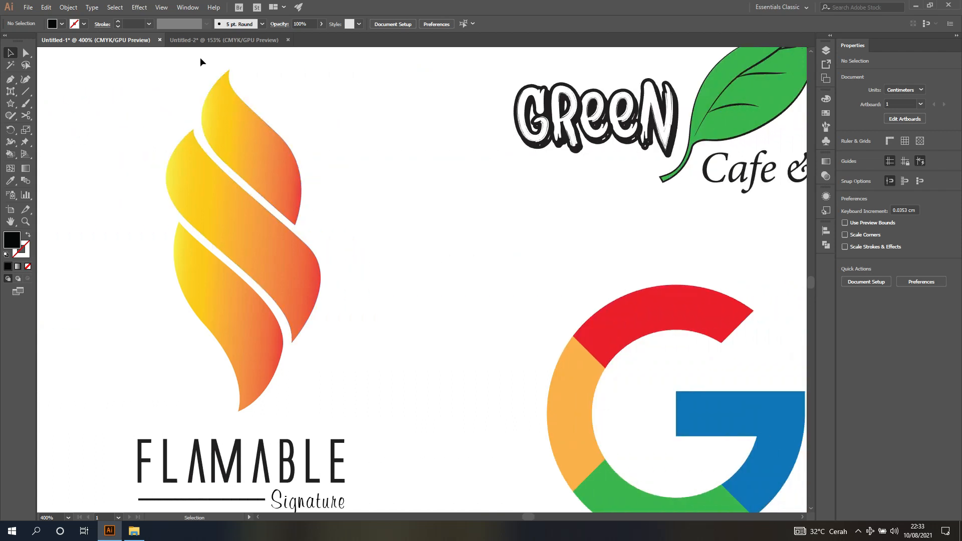
- Ready the Pen tool over an empty area of Untitled-2 with no fill and a black 1 pt stroke
left_click(258, 42)
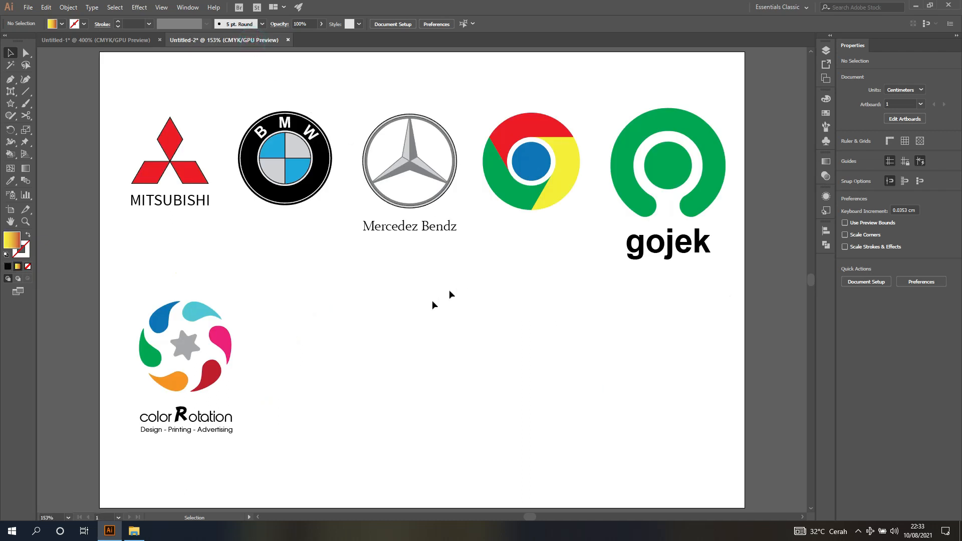
scroll(376, 386, "up", 3)
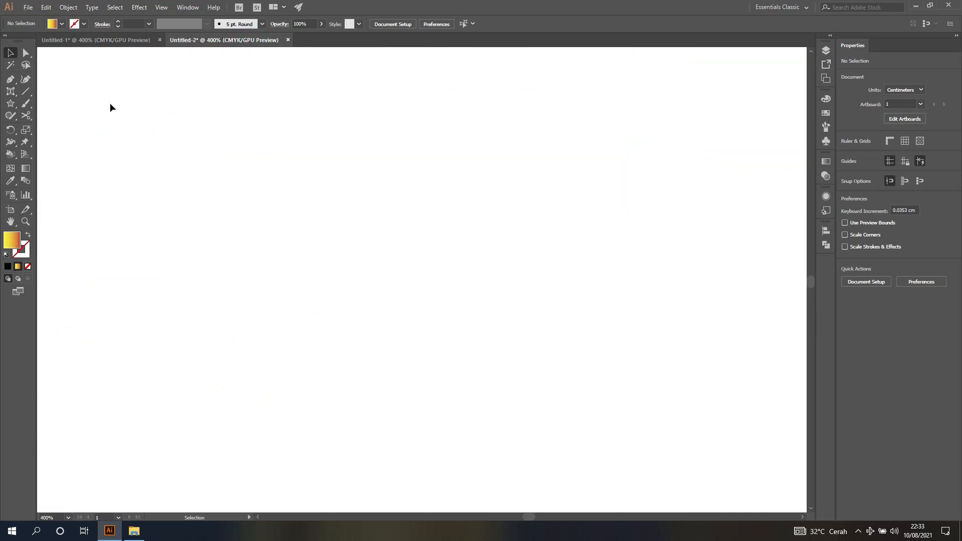
left_click(10, 80)
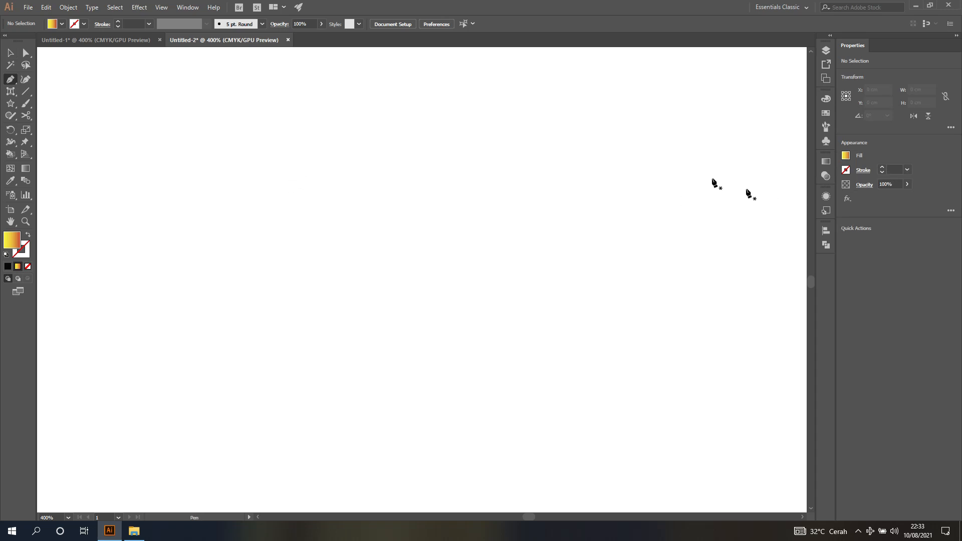
left_click(62, 25)
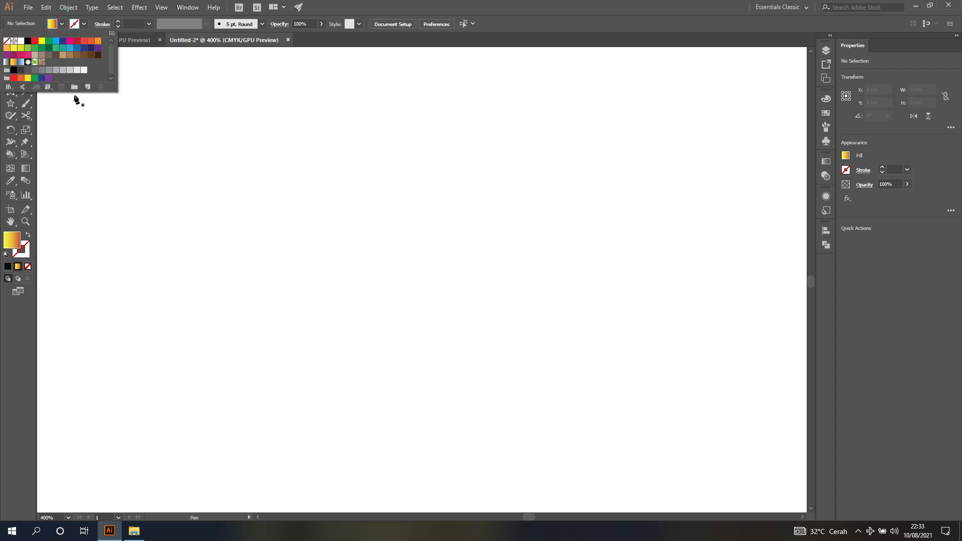
left_click(7, 40)
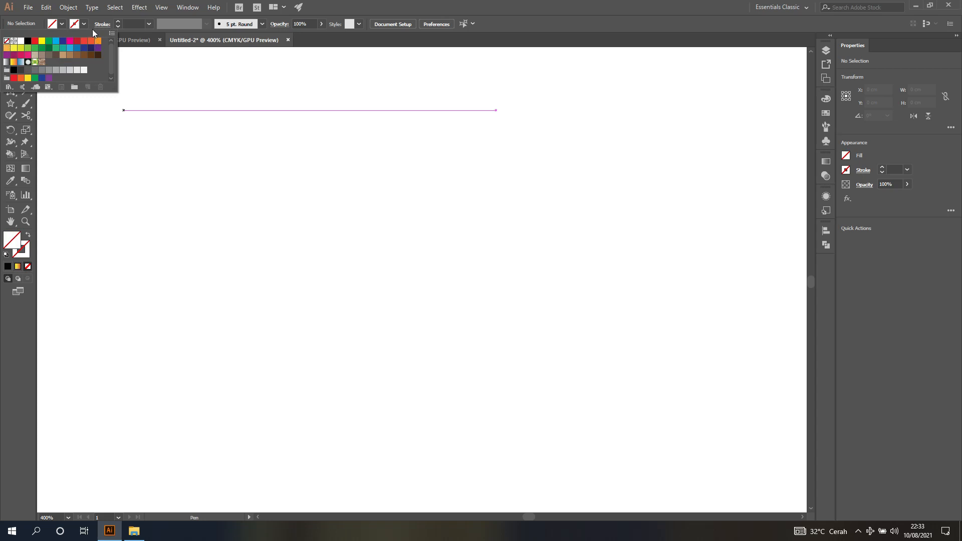
left_click(82, 22)
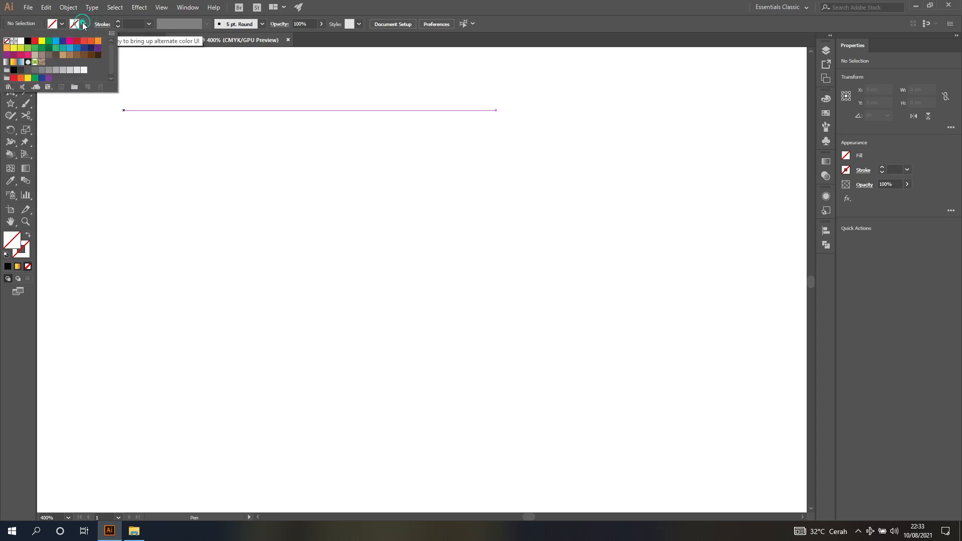
left_click(28, 41)
key("Escape")
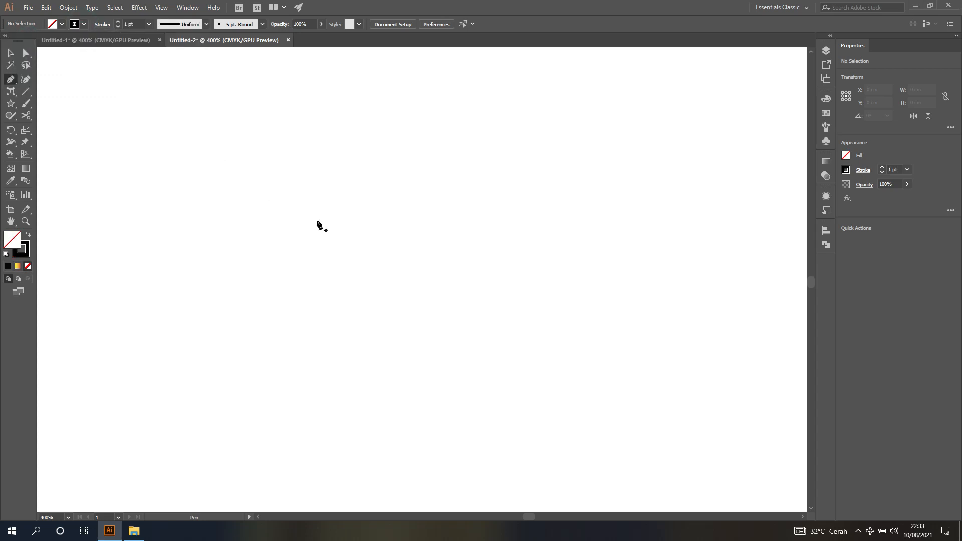
- Draw the flame's upper edge as a smooth S-curve descending to the lower-right tip, and make that tip a corner point
left_click(310, 192)
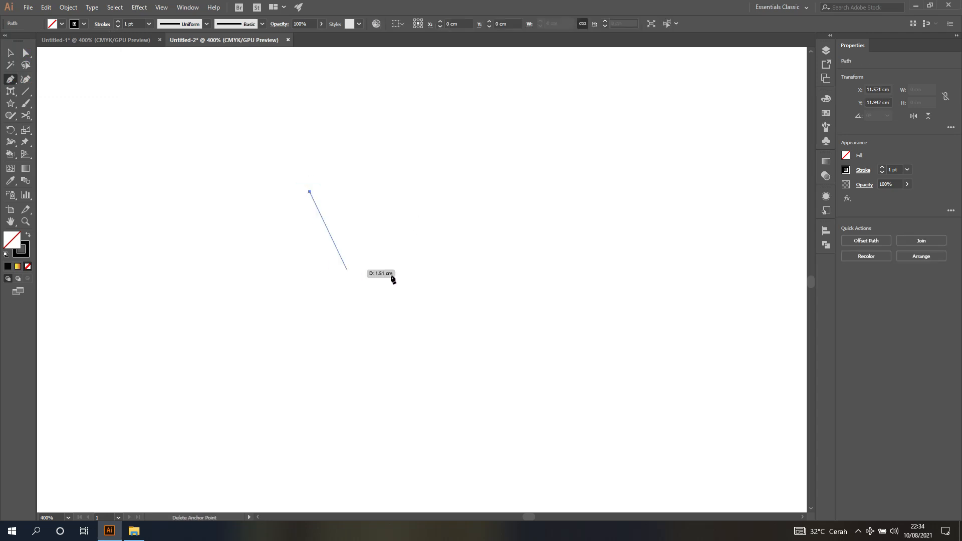
left_click_drag(403, 256, 490, 282)
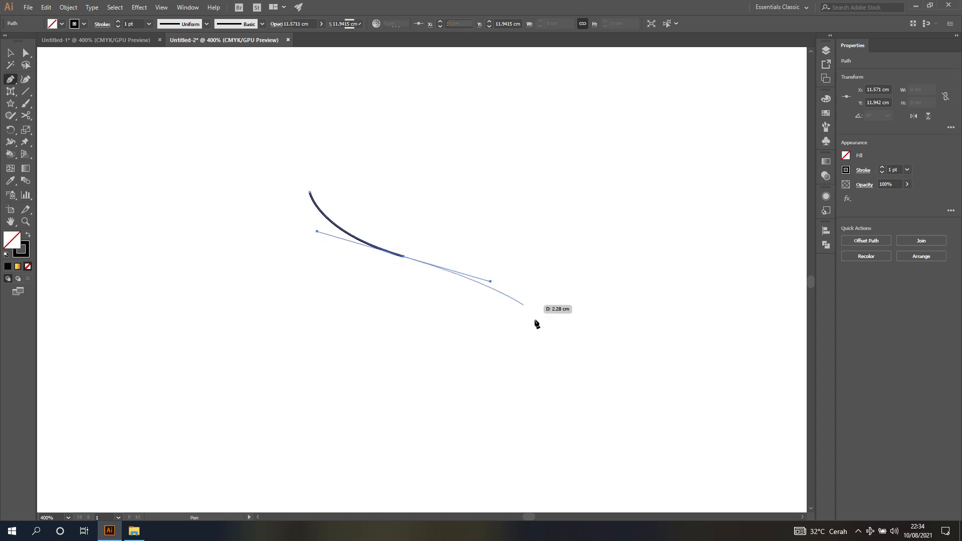
left_click_drag(520, 380, 513, 439)
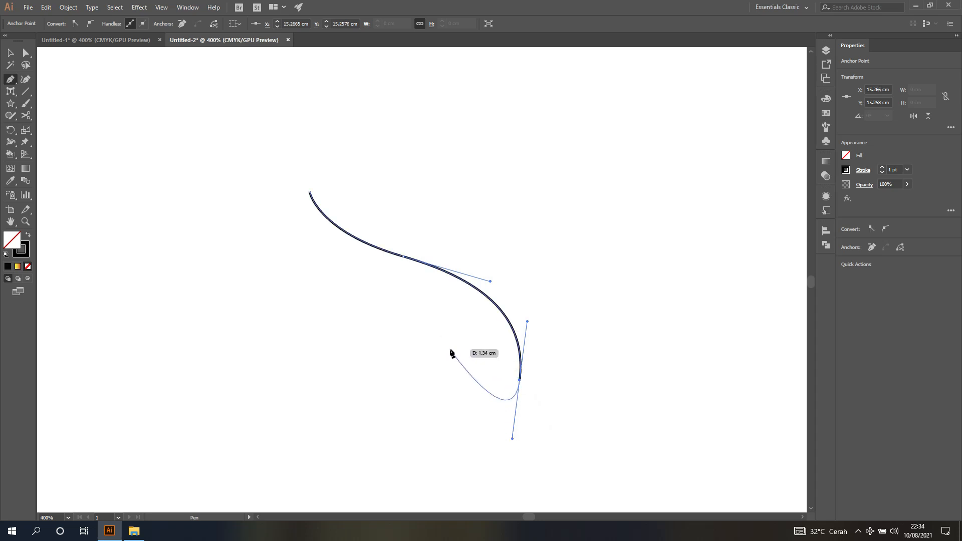
scroll(508, 387, "up", 1)
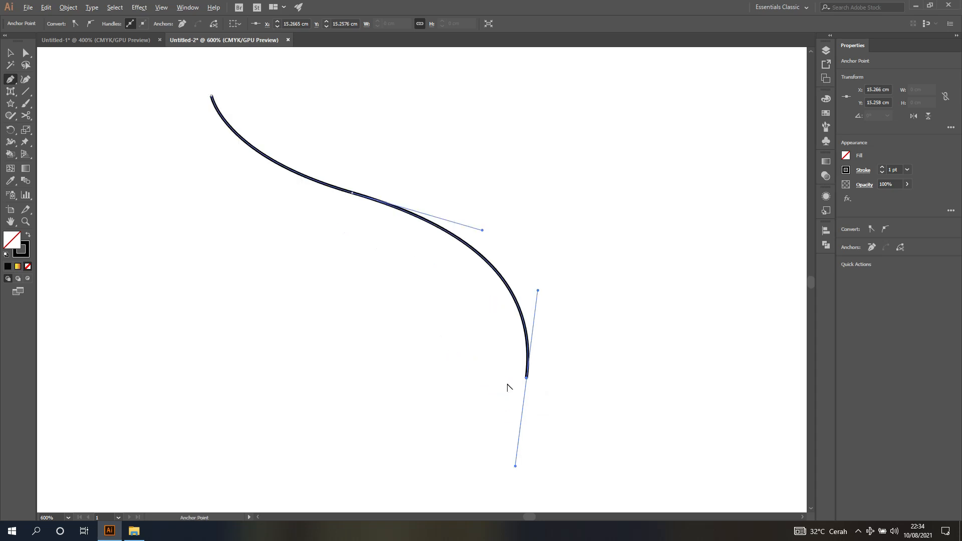
scroll(508, 386, "up", 1)
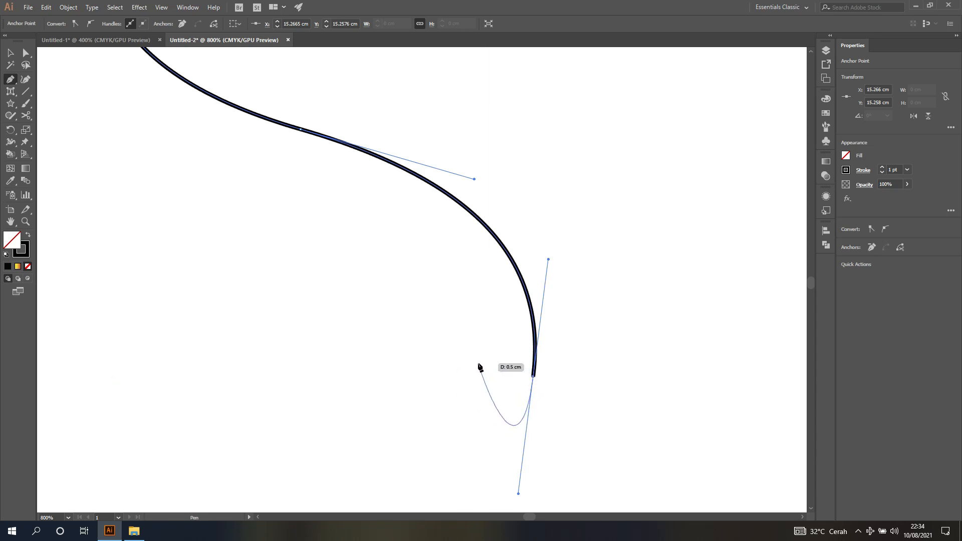
left_click(533, 377)
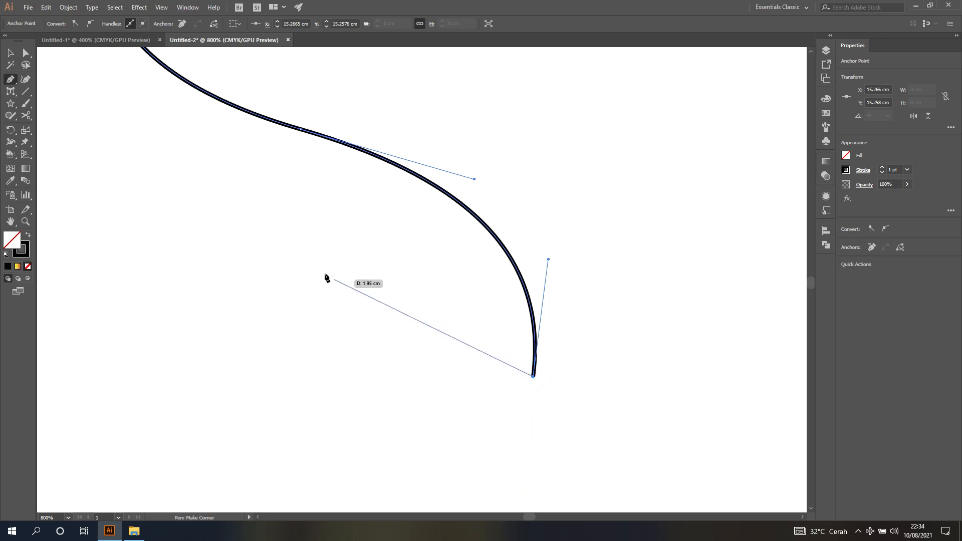
- Draw the curved lower edge back to the starting point, closing a flame outline about 3.8 cm wide and 3.3 cm high
scroll(245, 258, "down", 1)
key("ctrl")
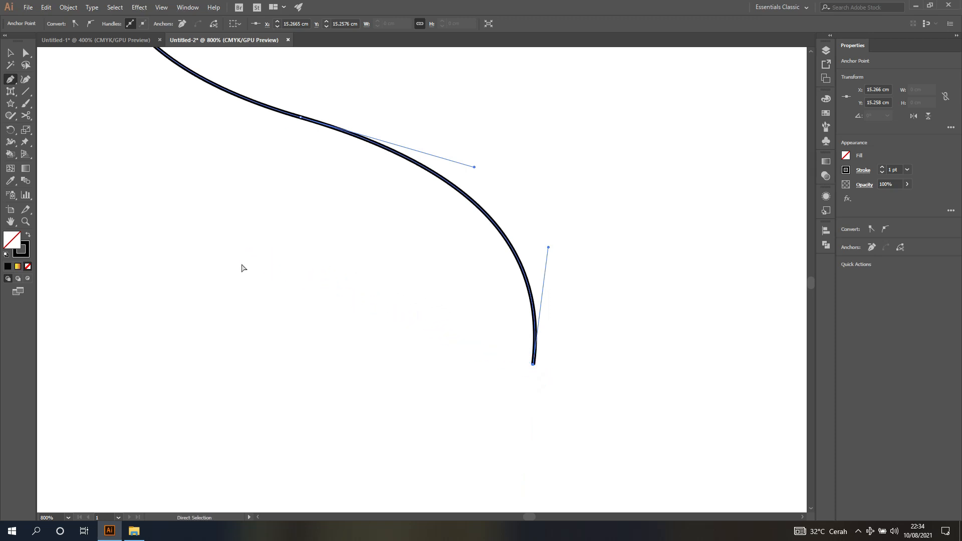
scroll(242, 267, "down", 1)
scroll(242, 267, "left", 2)
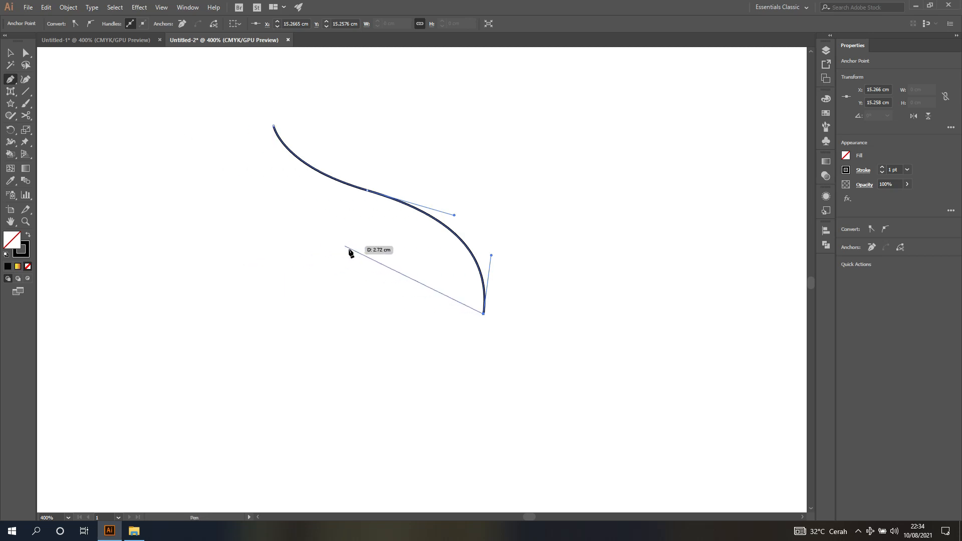
left_click_drag(361, 256, 286, 240)
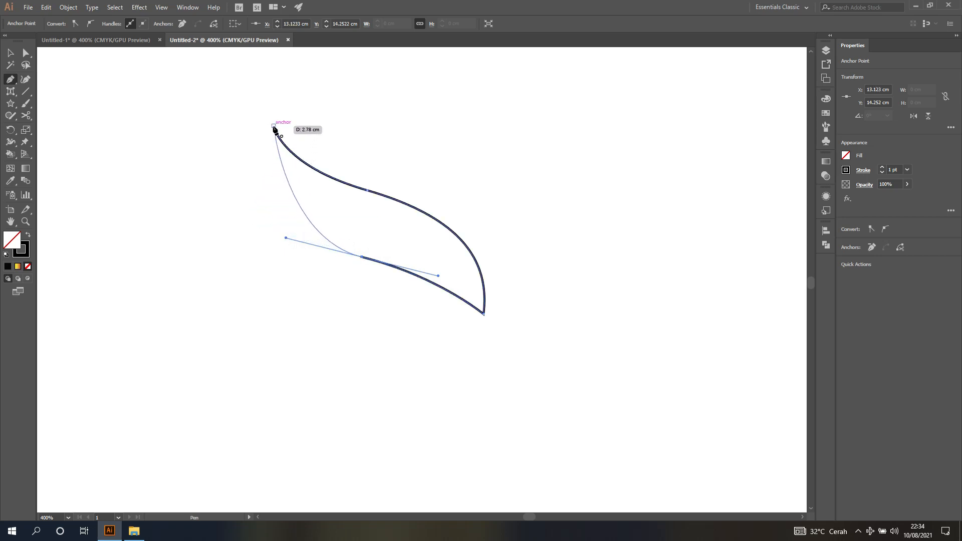
left_click_drag(275, 128, 291, 66)
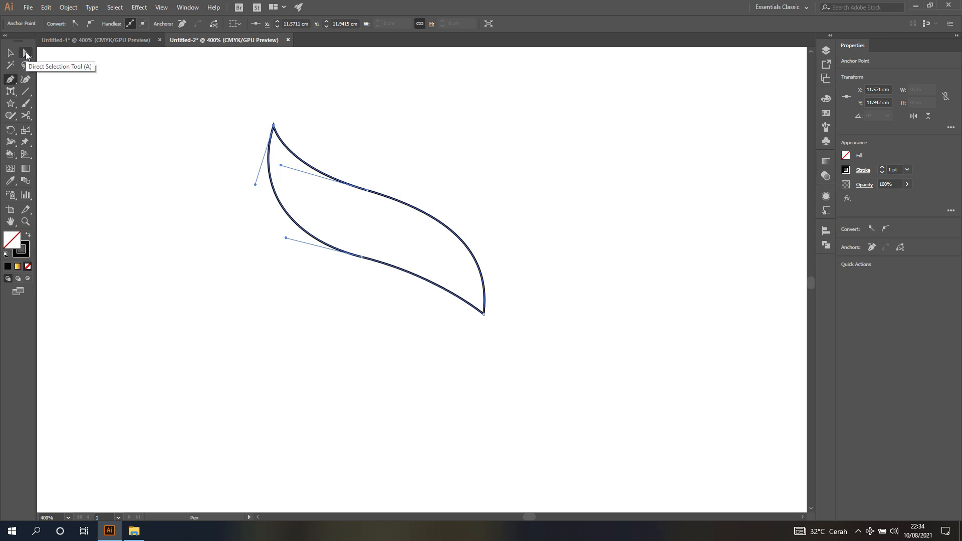
- Shift the middle anchor of the flame's upper edge slightly right and down with the Direct Selection tool
left_click(27, 53)
left_click(402, 142)
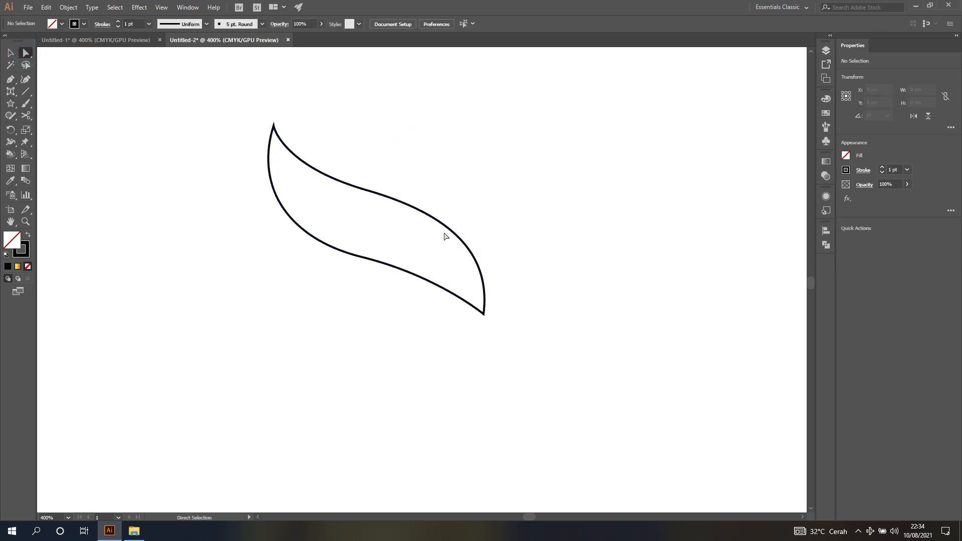
left_click(438, 224)
left_click(369, 191)
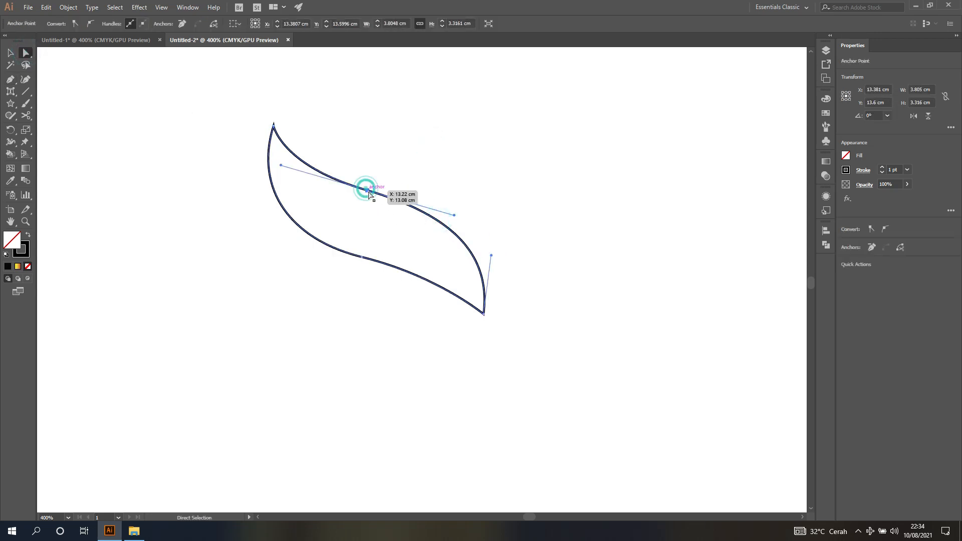
left_click_drag(374, 194, 392, 200)
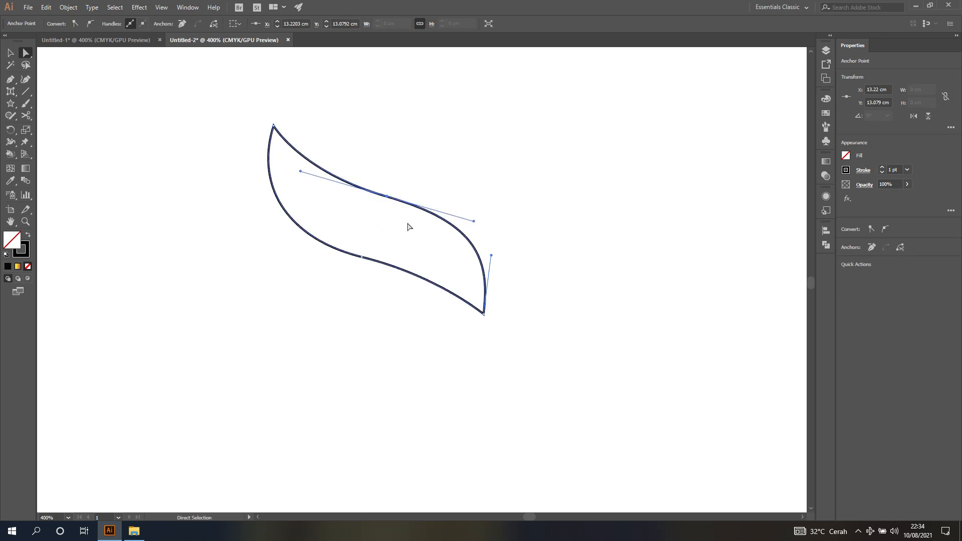
- Raise the lower edge's middle anchor slightly and lengthen its handle toward the lower-right tip
left_click(363, 258)
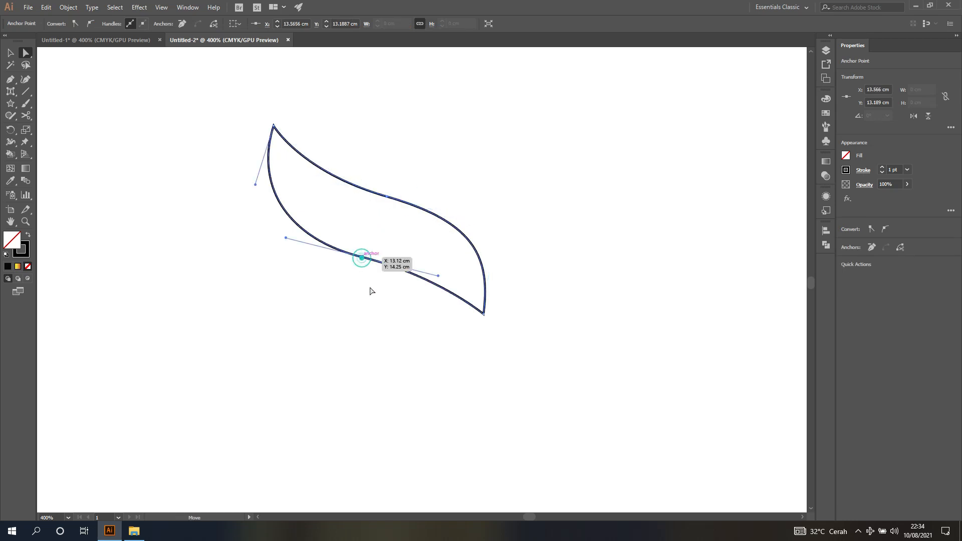
left_click_drag(287, 239, 288, 234)
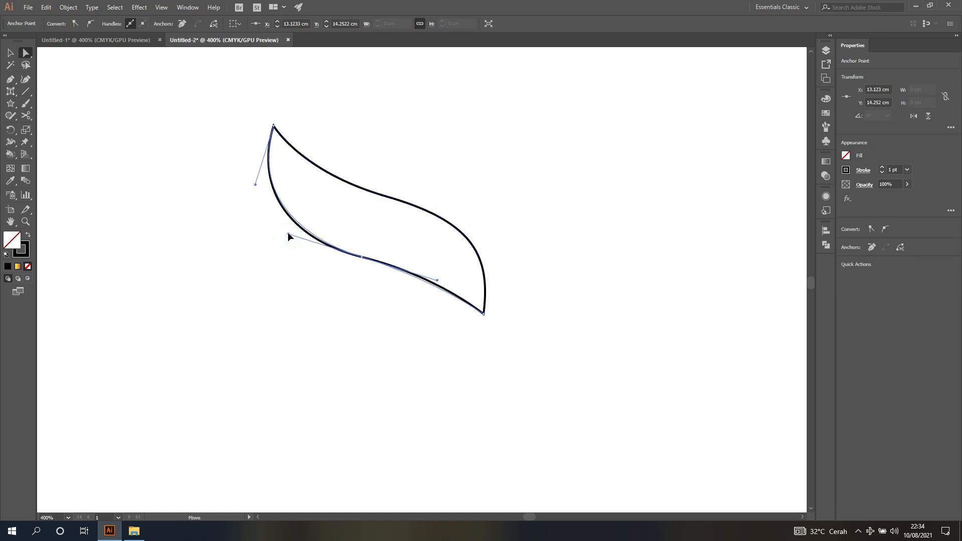
left_click_drag(361, 258, 362, 251)
left_click_drag(438, 276, 476, 286)
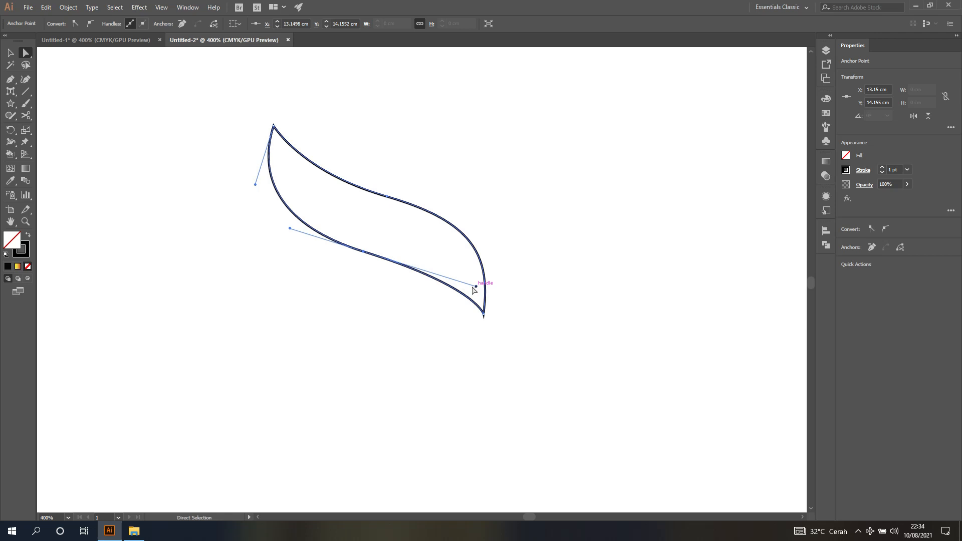
left_click(500, 187)
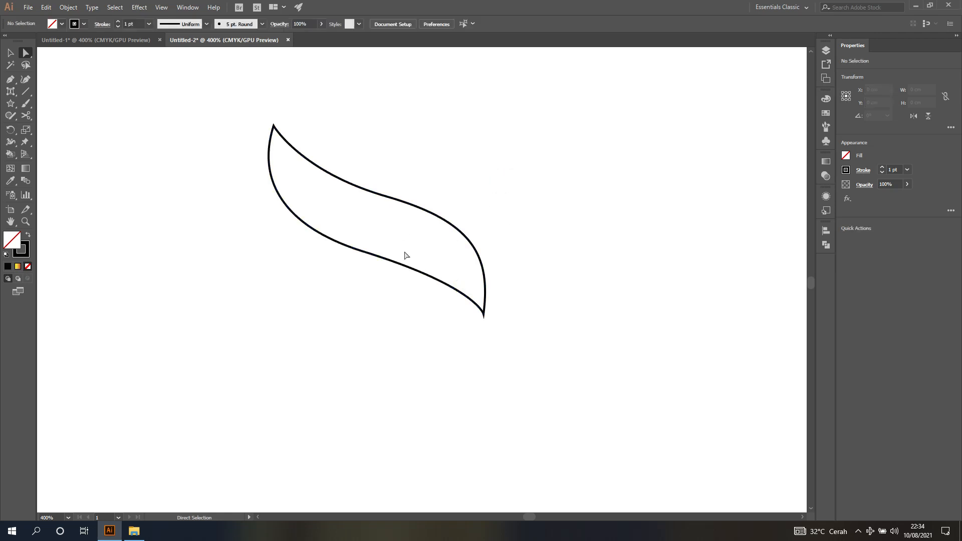
- Extend the flame's lower-right tip slightly downward, bulge its outer curve outward, and fine-tune the lower edge's middle anchor
left_click(344, 247)
left_click_drag(363, 252, 355, 248)
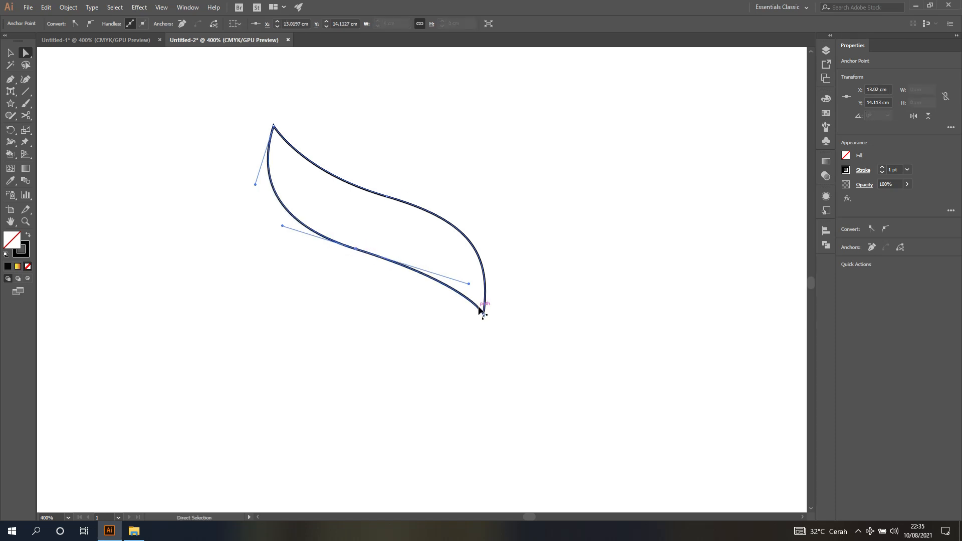
left_click_drag(481, 310, 479, 327)
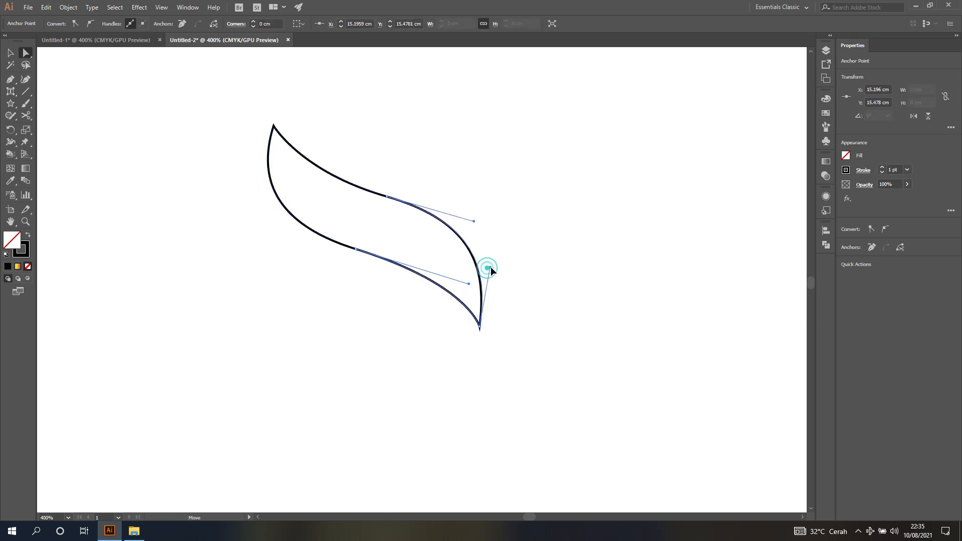
left_click_drag(491, 268, 498, 266)
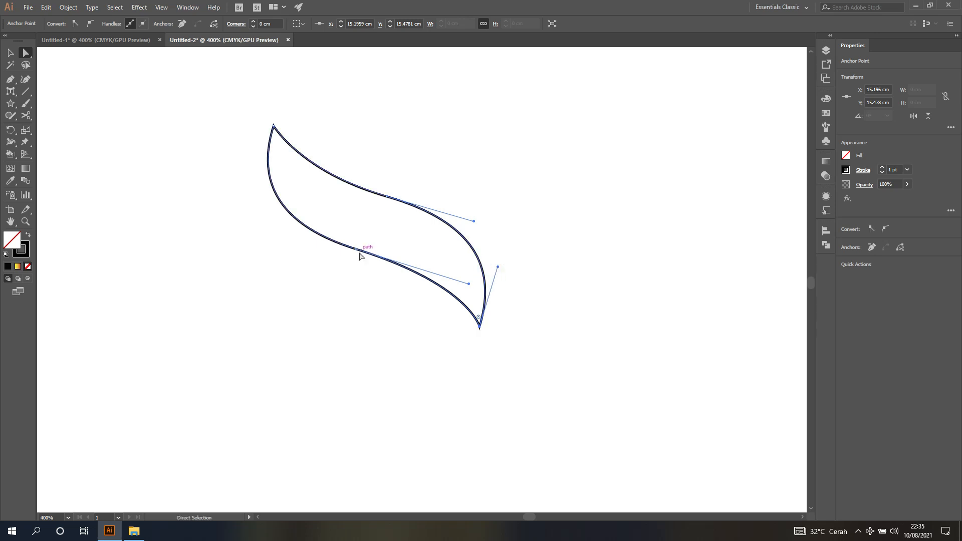
left_click_drag(360, 255, 360, 259)
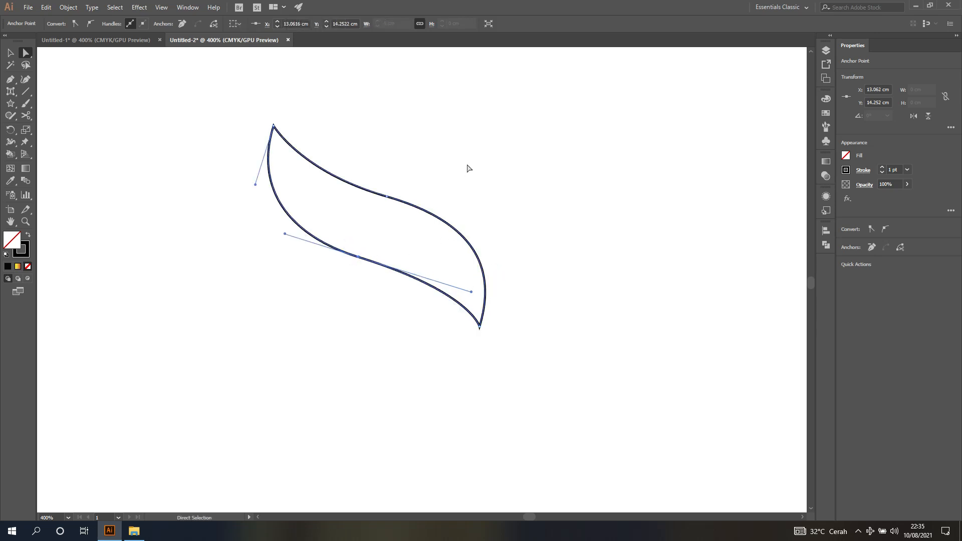
left_click(468, 167)
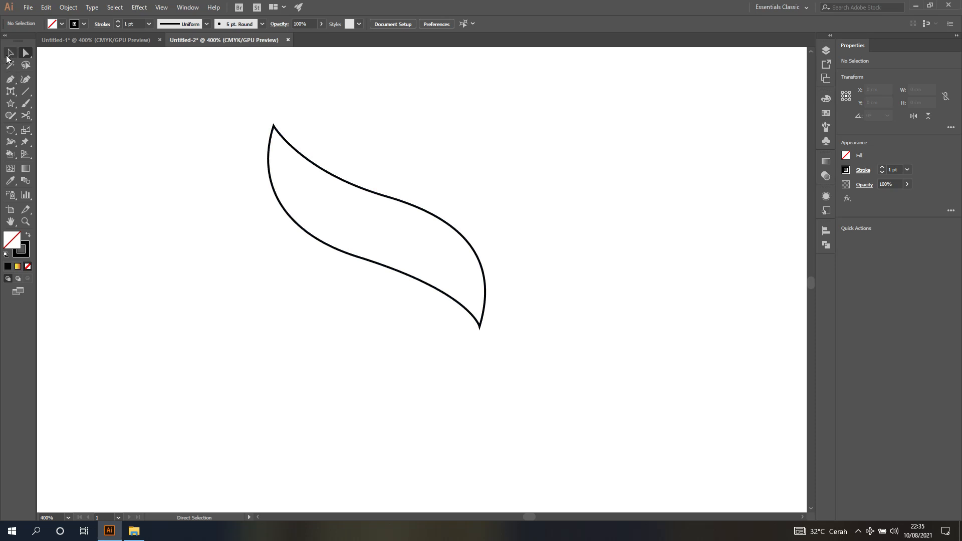
- Select the whole flame shape and fill it with the yellow-to-red Linear gradient
left_click(10, 54)
left_click(381, 195)
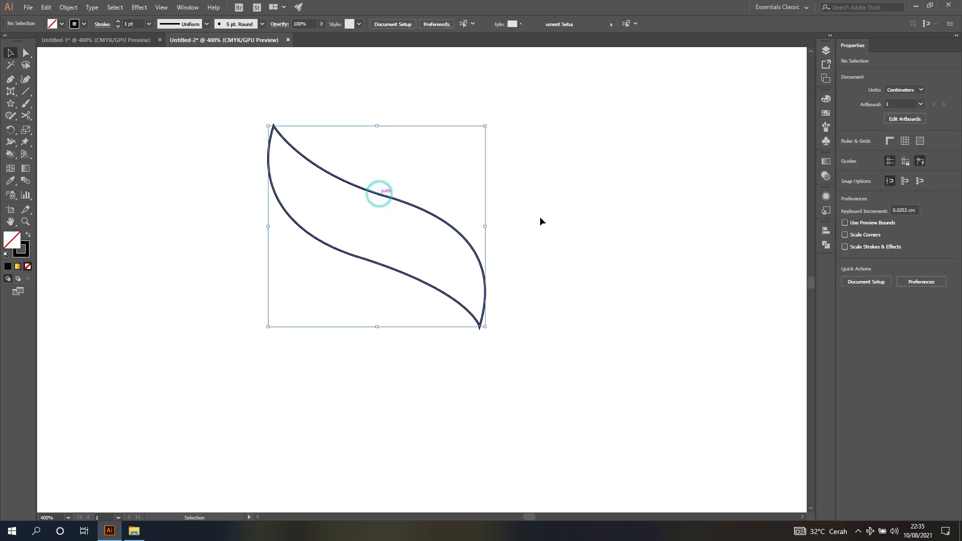
left_click(826, 160)
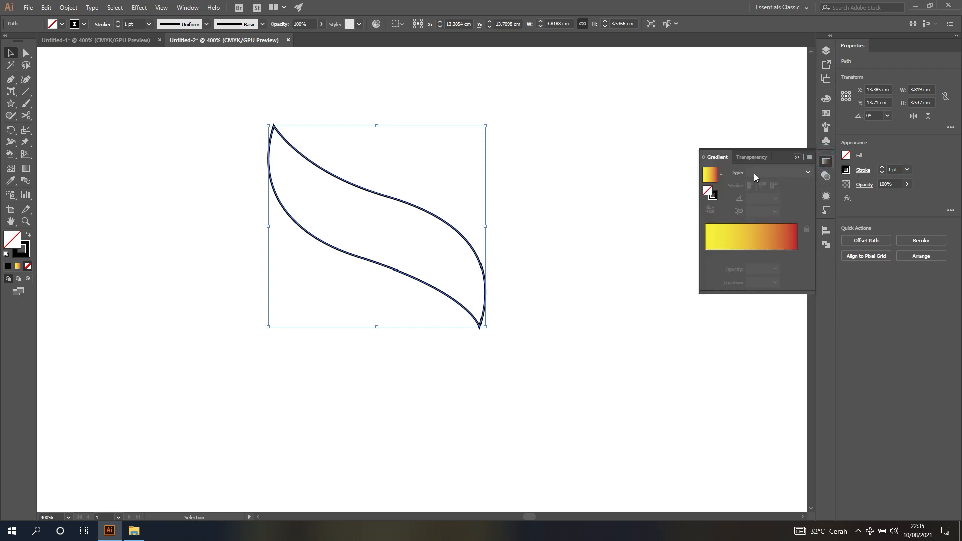
left_click(783, 174)
left_click(774, 181)
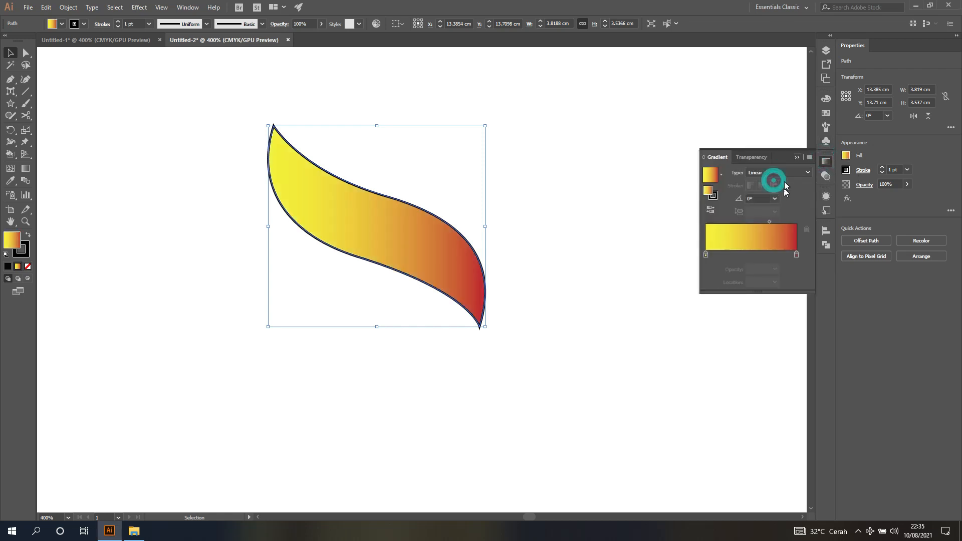
- Check the colors of the gradient's red and yellow stops and the location of its midpoint
left_click(797, 256)
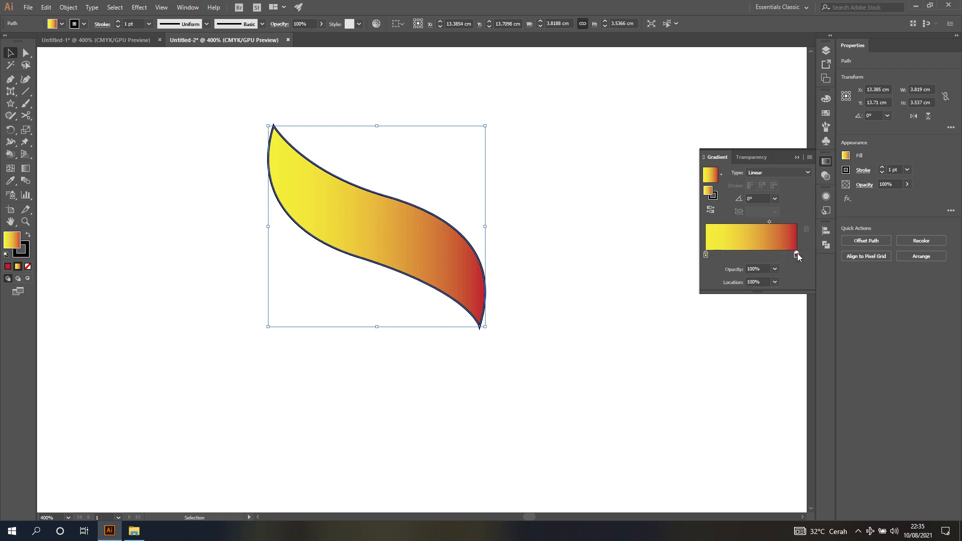
double_click(797, 255)
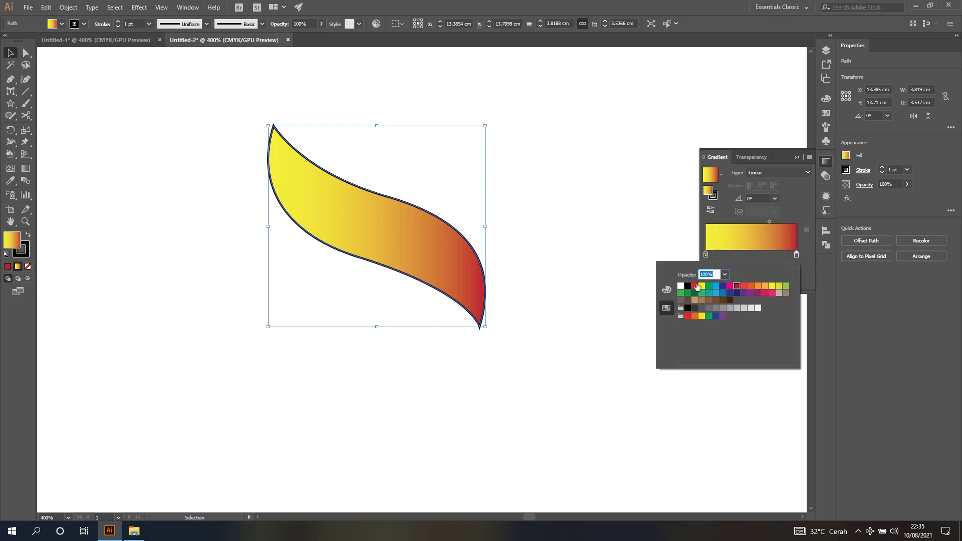
left_click(738, 286)
left_click(809, 249)
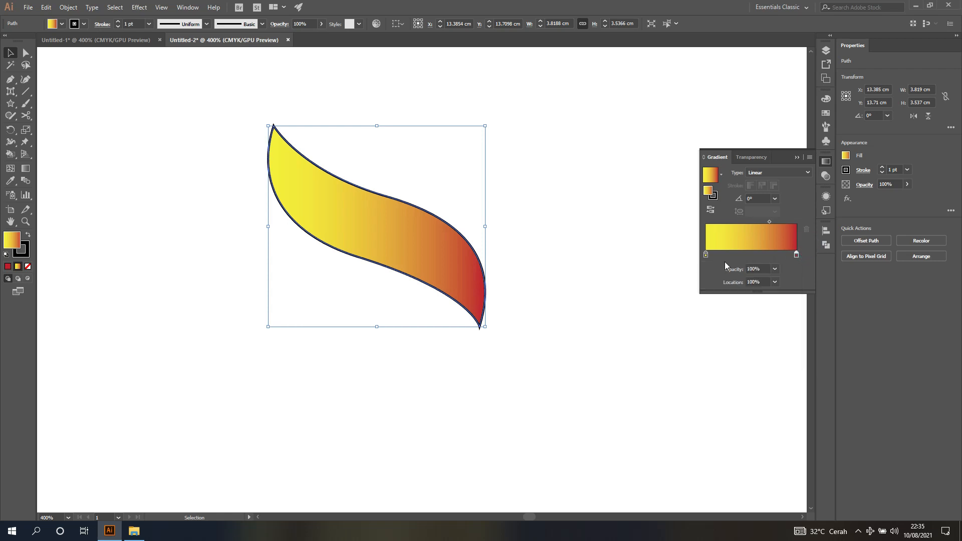
left_click(706, 255)
double_click(705, 254)
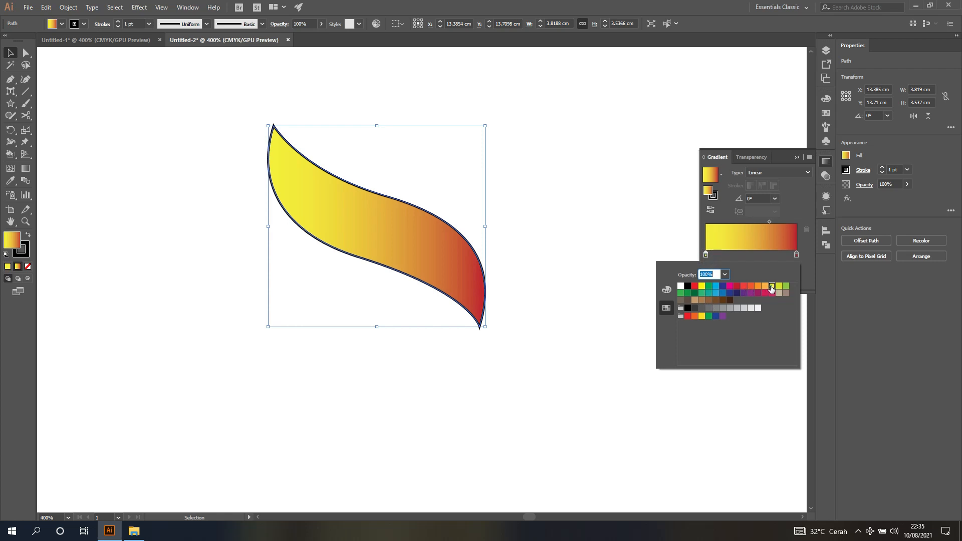
left_click(803, 253)
left_click(770, 221)
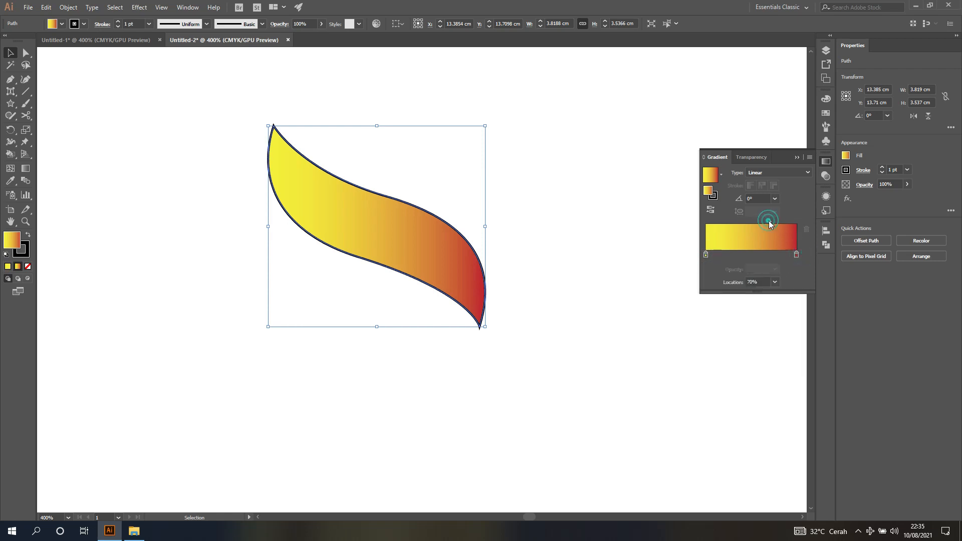
left_click(775, 282)
left_click(785, 372)
- Remove the flame's black stroke, deselect the shape, and collapse the gradient settings
left_click(846, 170)
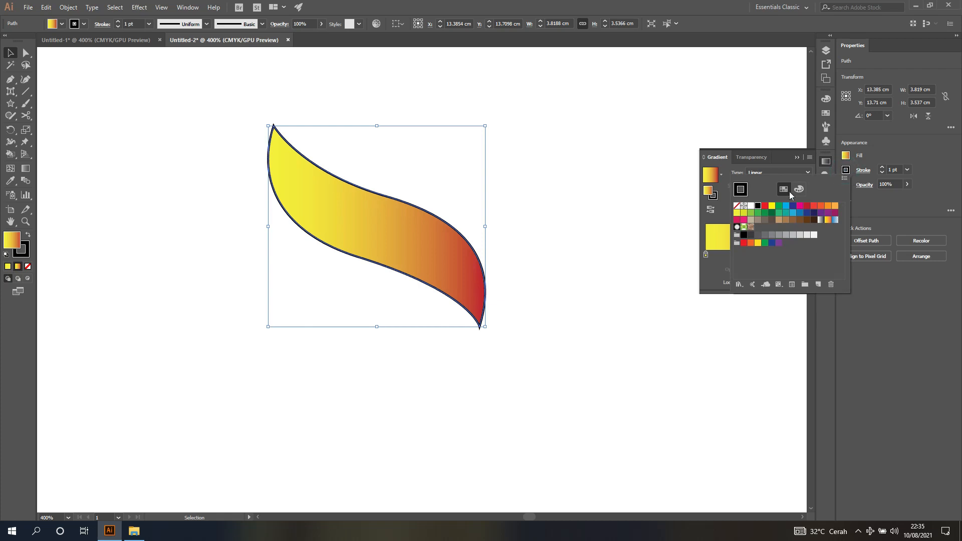
left_click(737, 206)
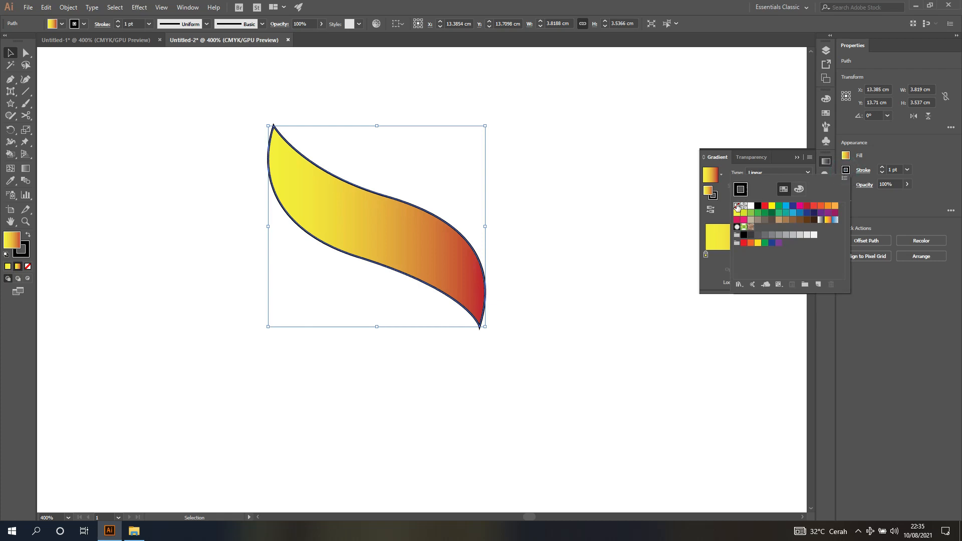
left_click(477, 165)
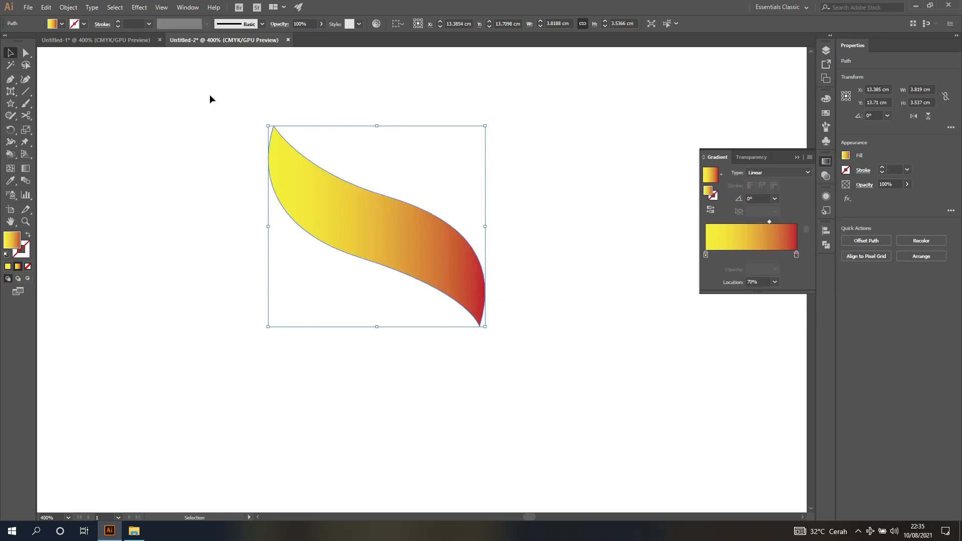
left_click(80, 77)
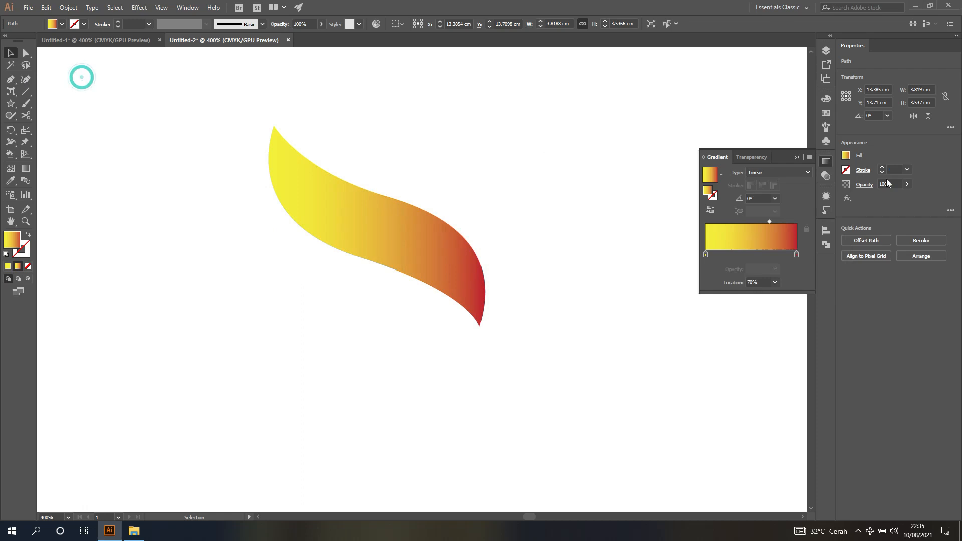
left_click(798, 157)
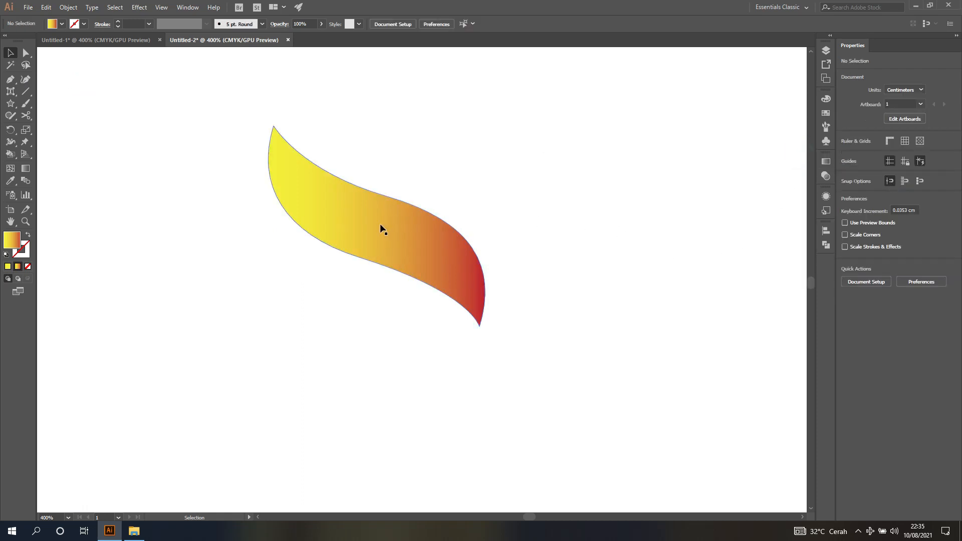
- Check the reference flame logo, move the drawn flame slightly down, and place a duplicate above it with a narrow gap
left_click(121, 40)
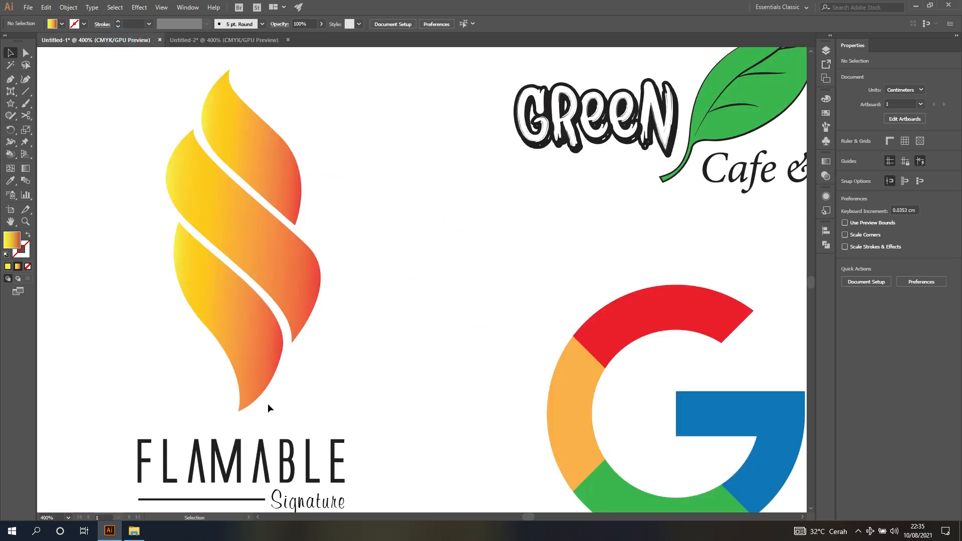
left_click(232, 42)
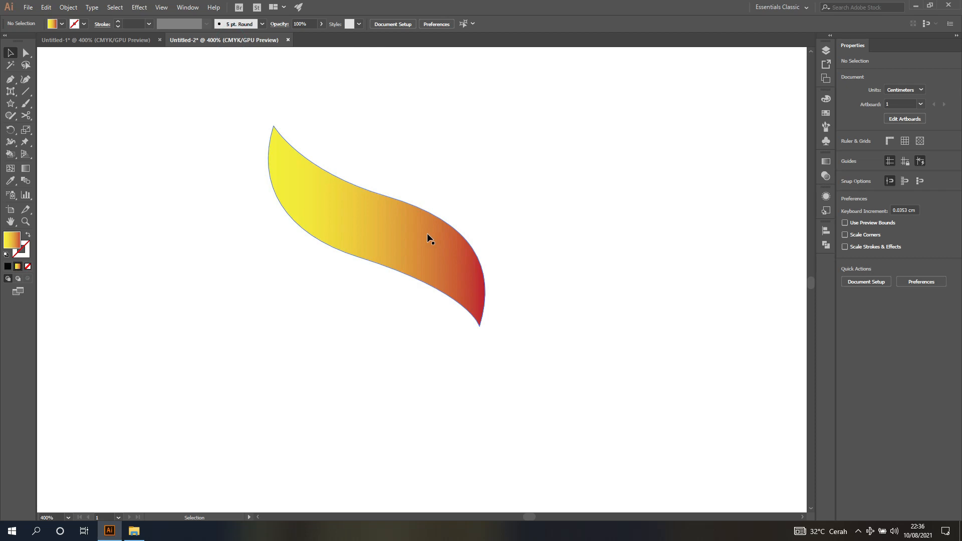
left_click_drag(401, 246, 414, 278)
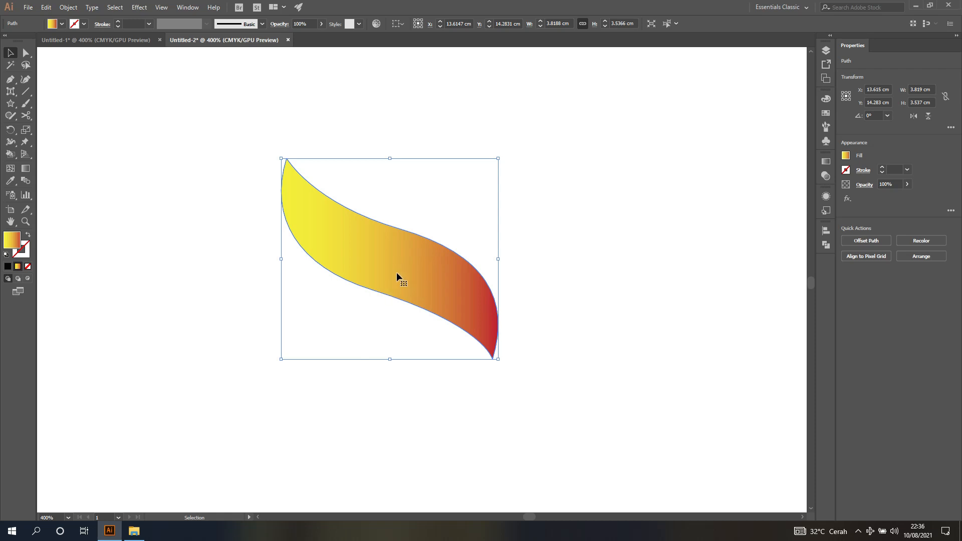
left_click_drag(395, 272, 417, 207)
scroll(432, 197, "up", 1)
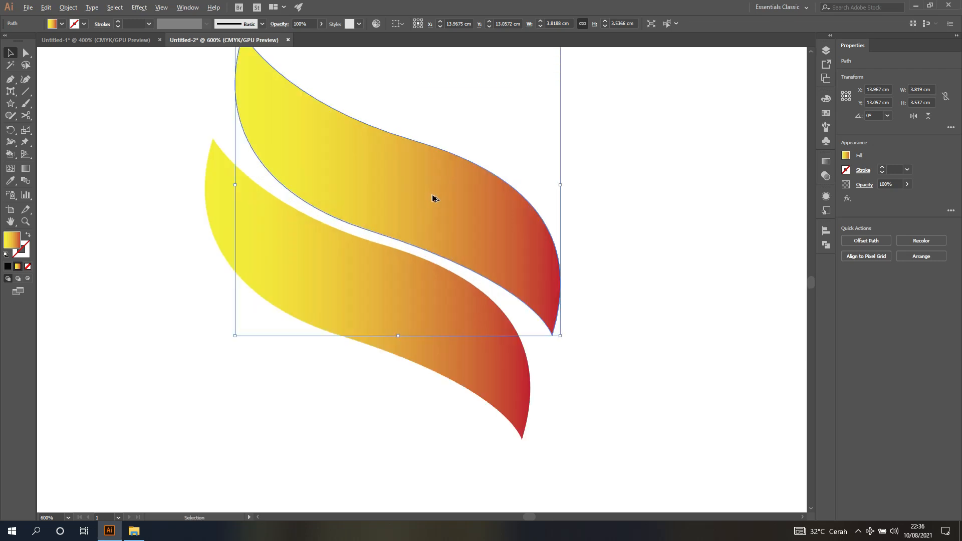
- Pull the upper flame's lower-right tip inward and shorten the curve handles on its right half to follow the flame below
scroll(437, 199, "up", 3)
left_click(25, 54)
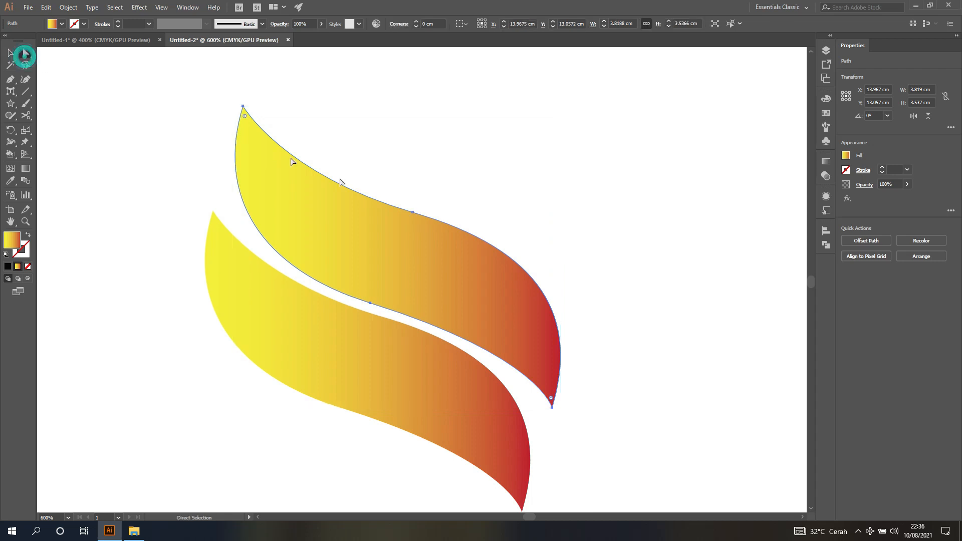
left_click(552, 408)
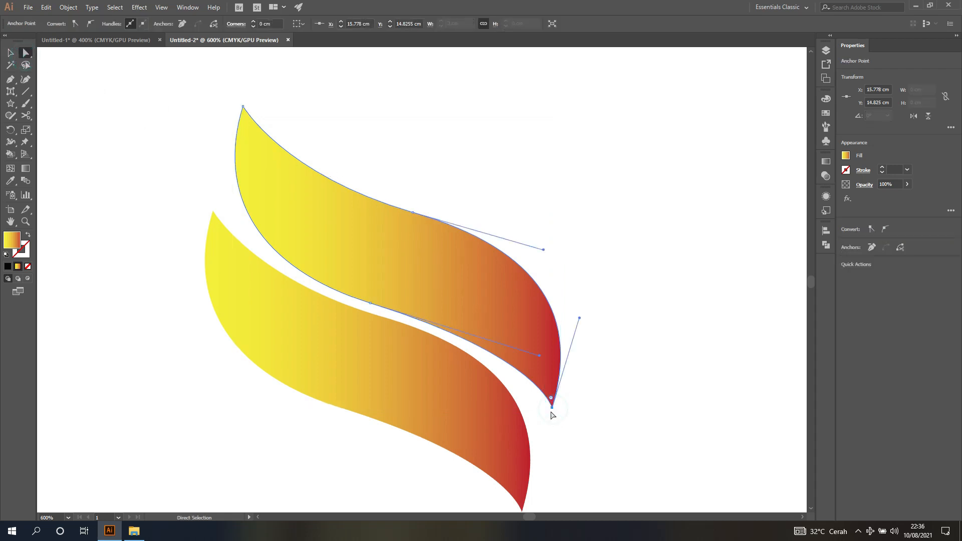
left_click_drag(552, 408, 522, 391)
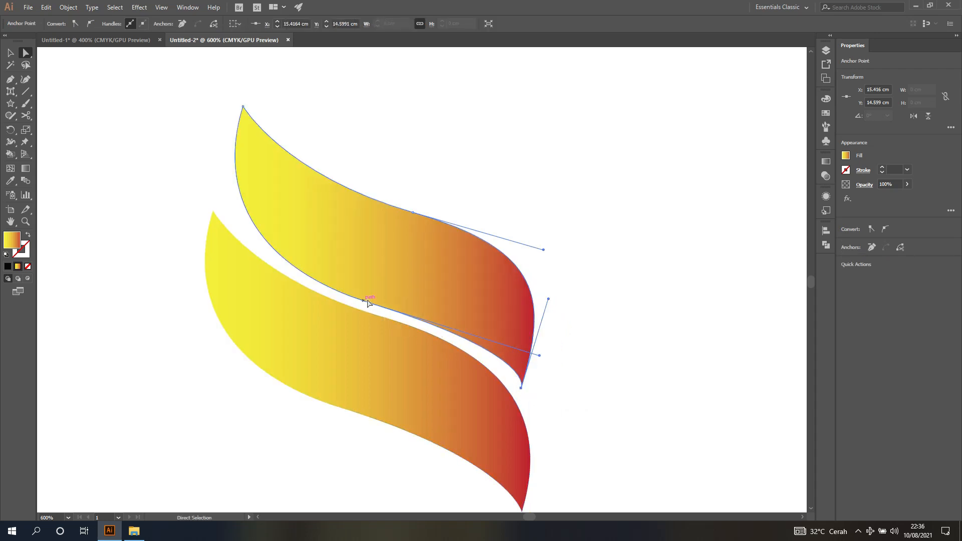
left_click(370, 303)
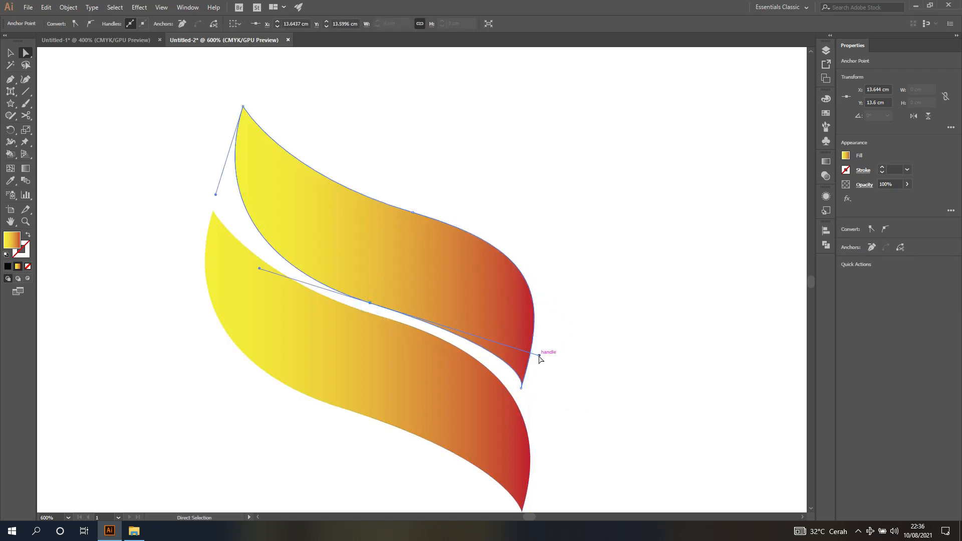
left_click_drag(539, 356, 503, 341)
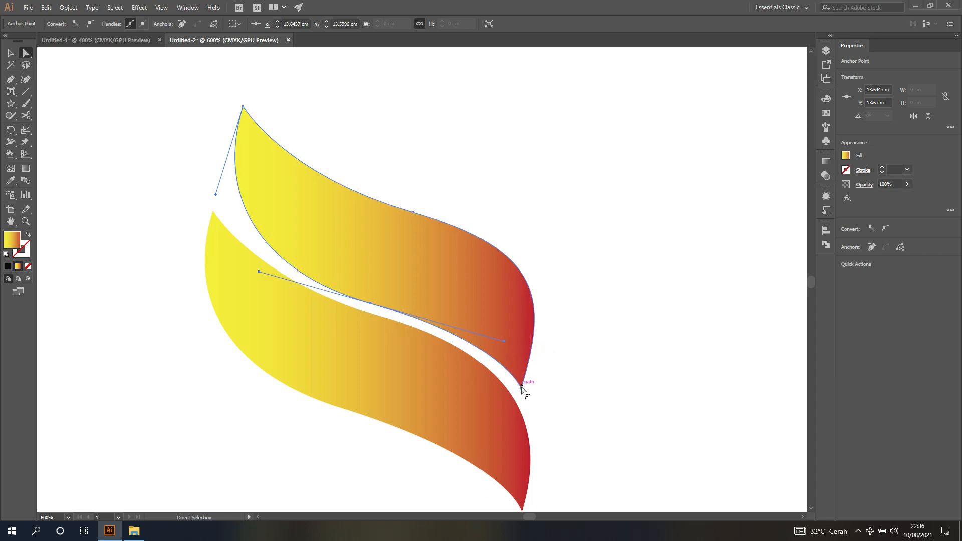
left_click(521, 386)
left_click(412, 213)
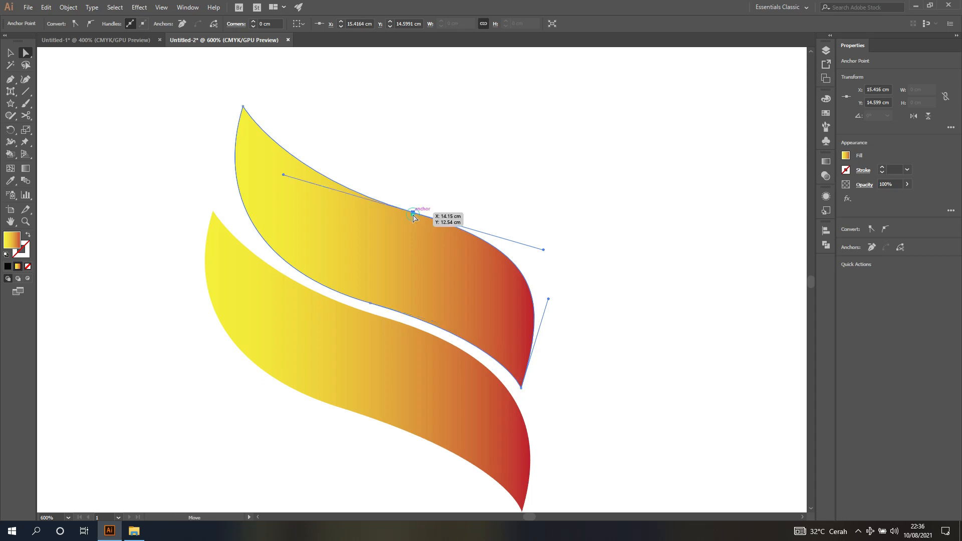
left_click_drag(544, 249, 474, 235)
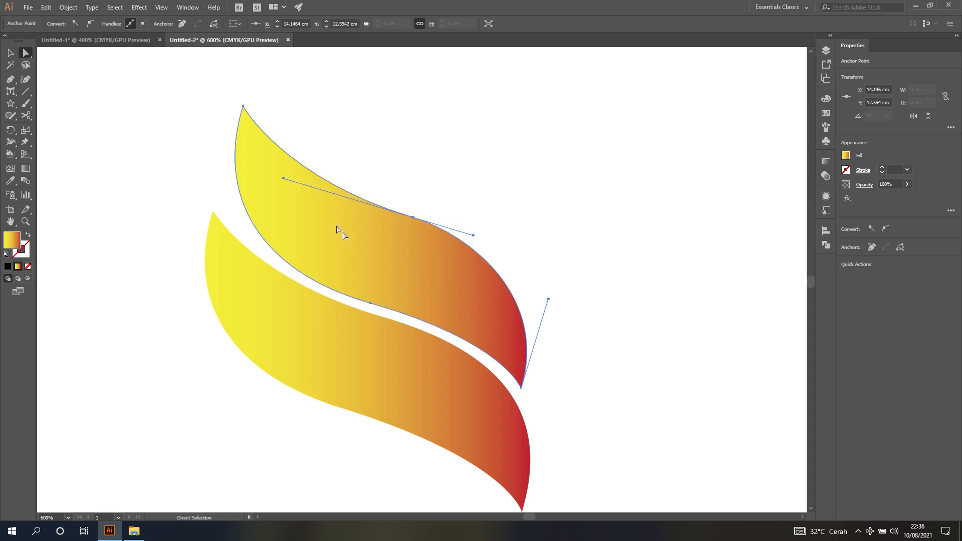
- Extend the upper flame's top tip slightly up and outward, and rebalance the handles of its outer left curve
left_click(243, 106)
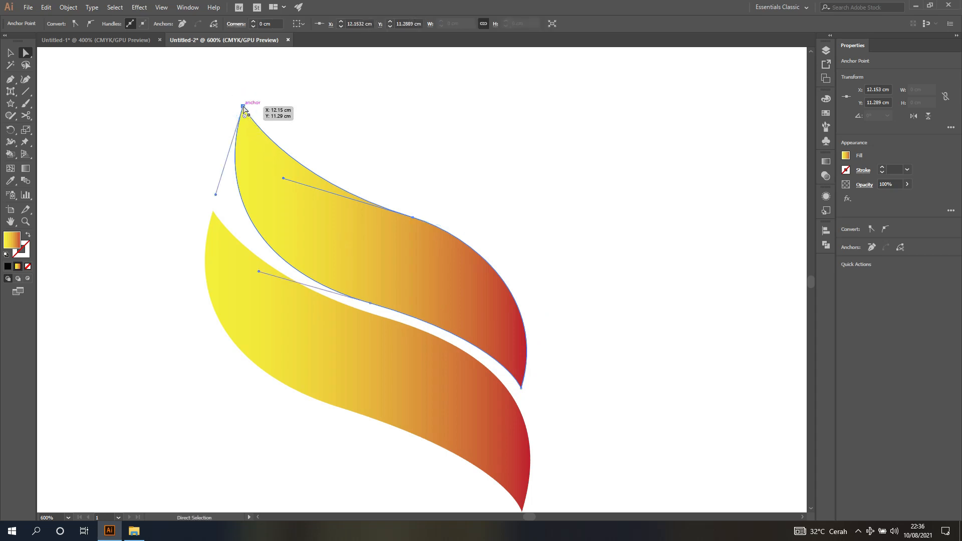
left_click_drag(243, 107, 233, 99)
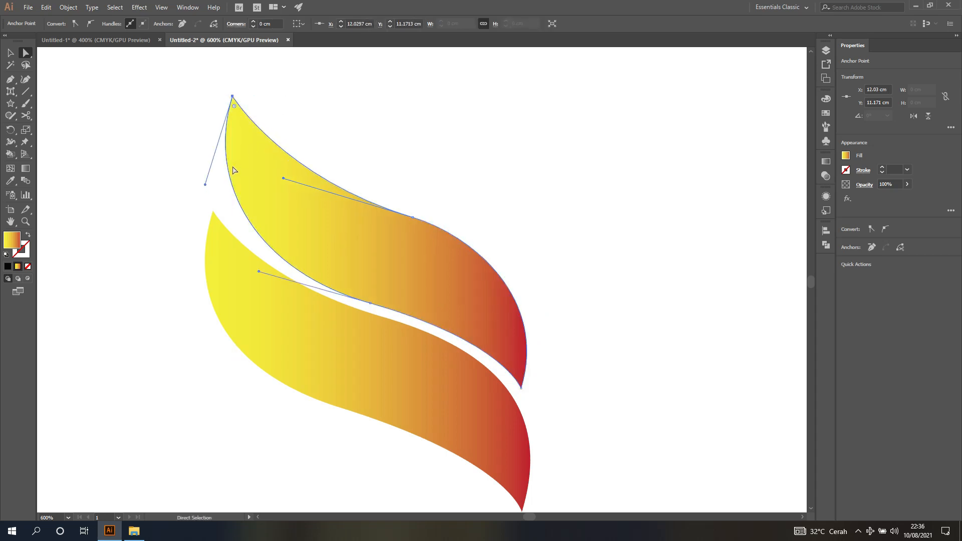
left_click_drag(205, 185, 214, 143)
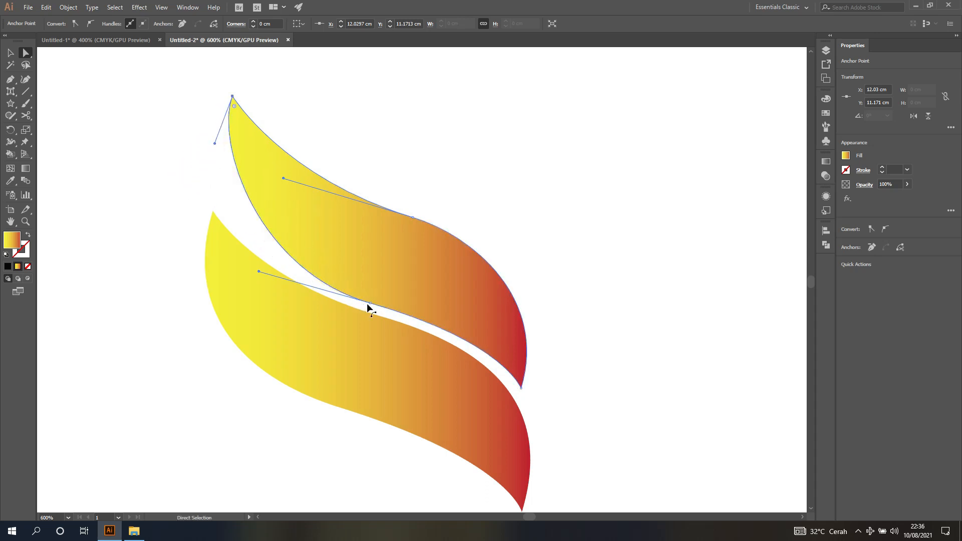
left_click(370, 303)
left_click_drag(259, 271, 193, 246)
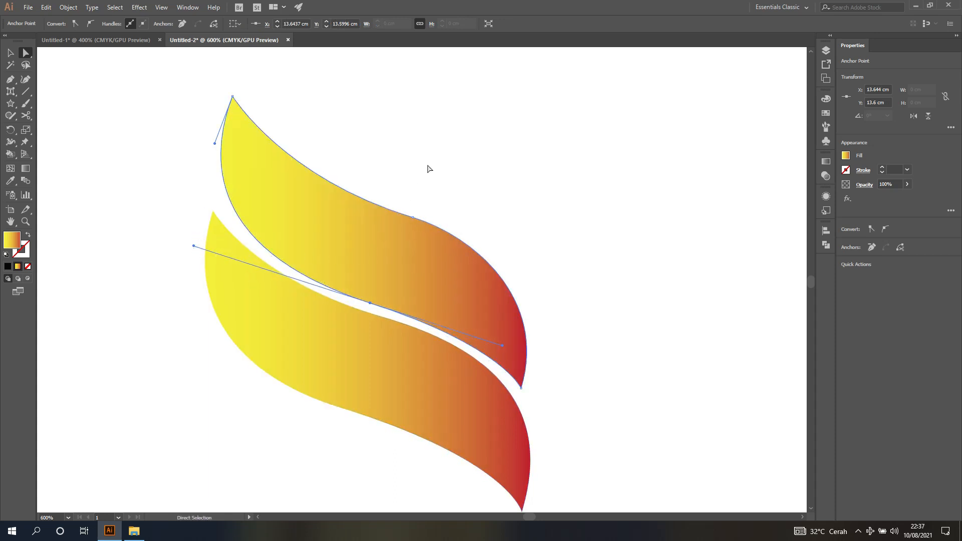
- Lower the middle anchor on the upper flame's top edge, steepen its handles, and shift it along the edge toward the top tip
left_click_drag(413, 218, 414, 229)
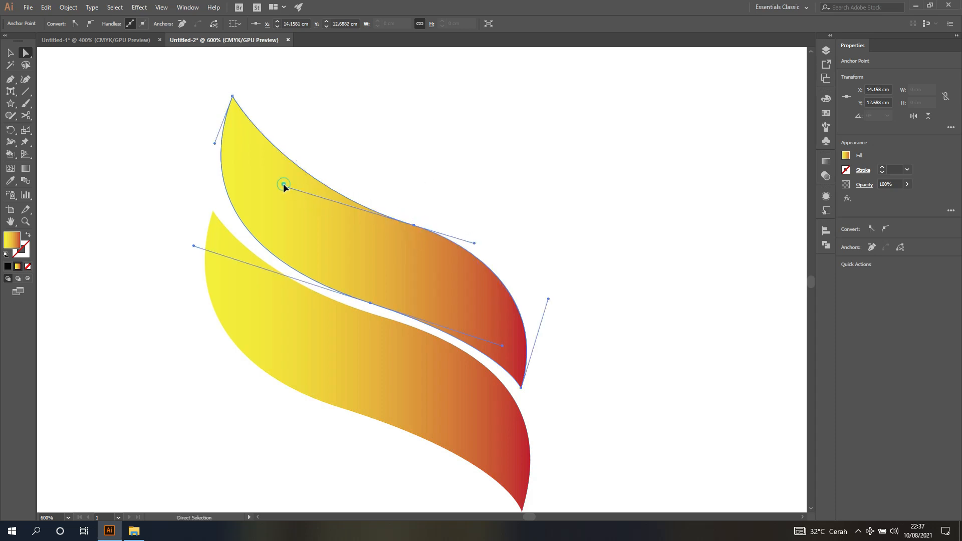
left_click_drag(282, 187, 289, 181)
key("ctrl+z")
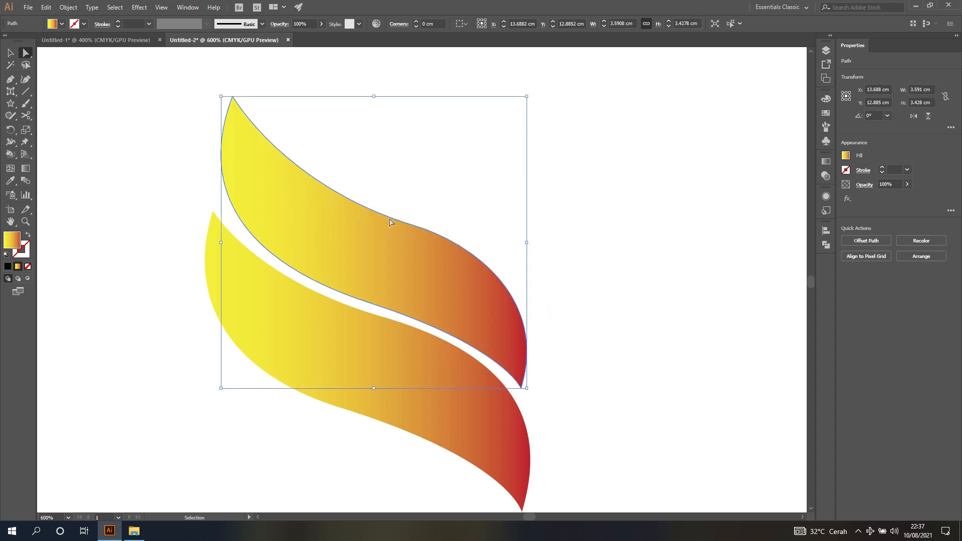
left_click(413, 225)
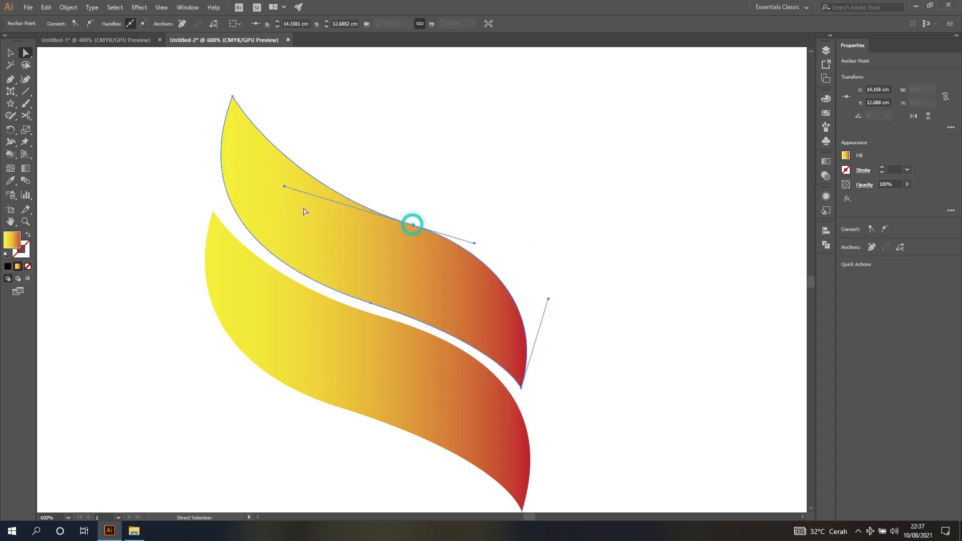
left_click_drag(285, 187, 290, 182)
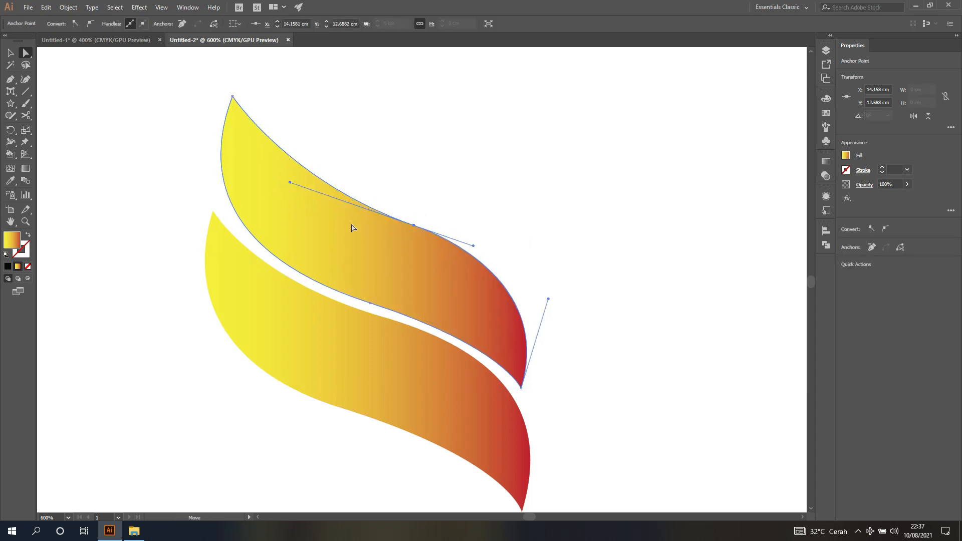
left_click_drag(417, 227, 376, 212)
left_click(410, 187)
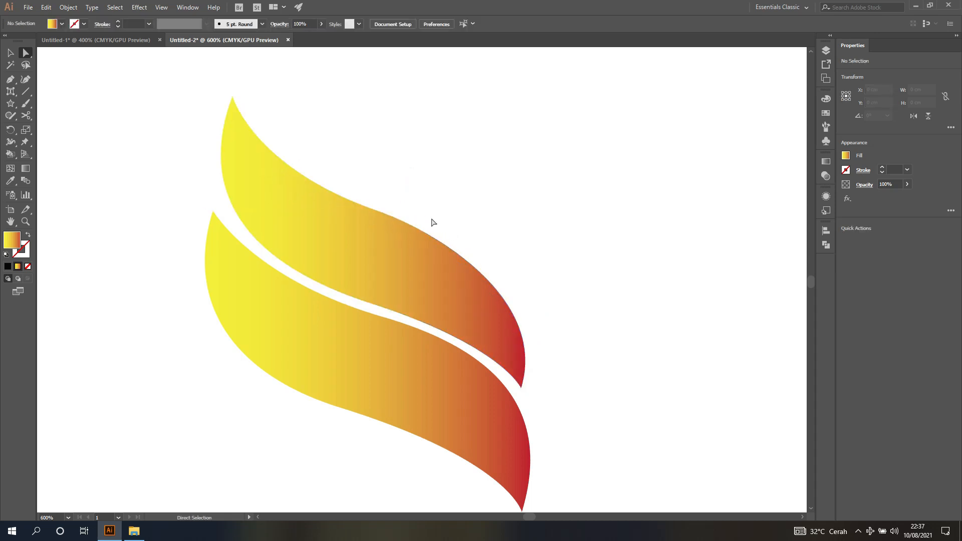
- Duplicate the upper flame below the middle flame and nudge the copy closer to narrow the gap between them
scroll(432, 222, "down", 2)
scroll(432, 222, "down", 3)
left_click(425, 198)
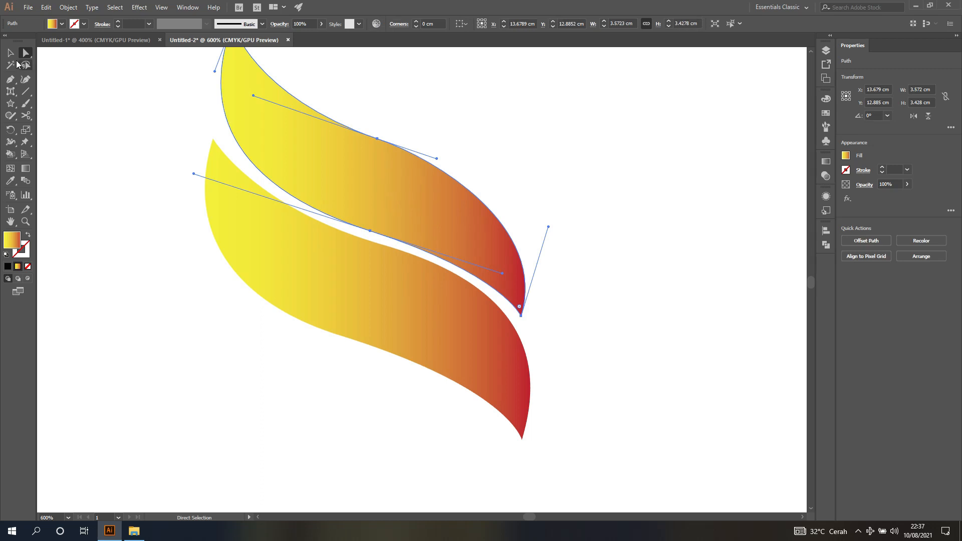
left_click(10, 53)
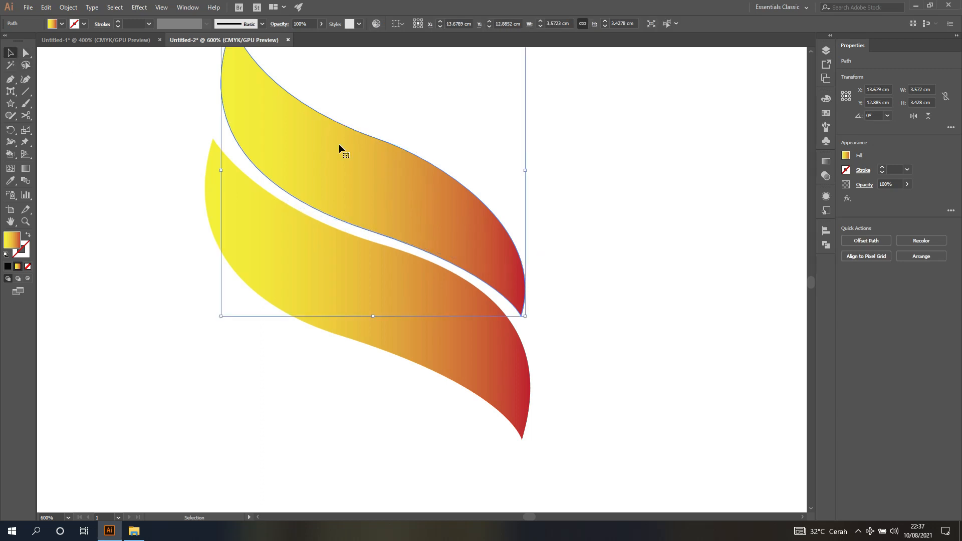
left_click_drag(339, 145, 313, 380)
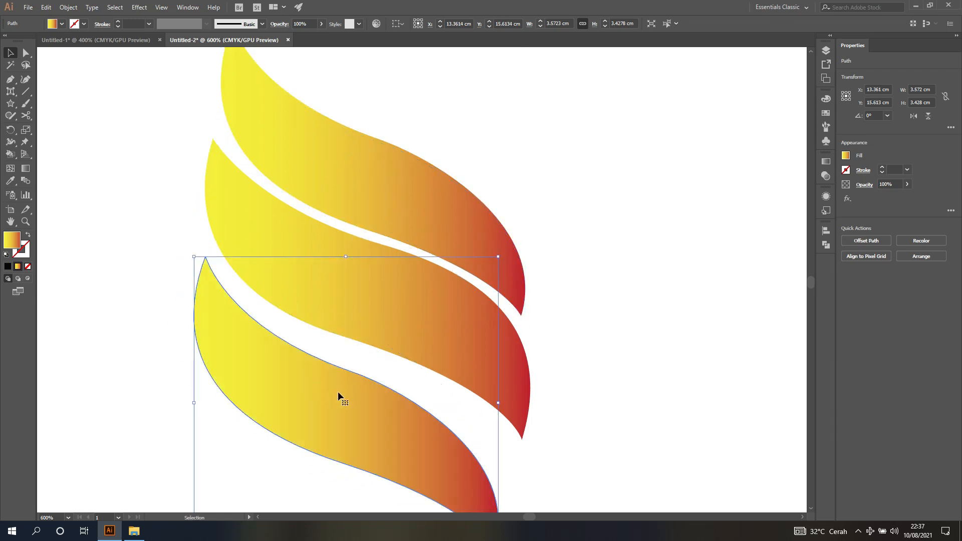
scroll(357, 392, "down", 5)
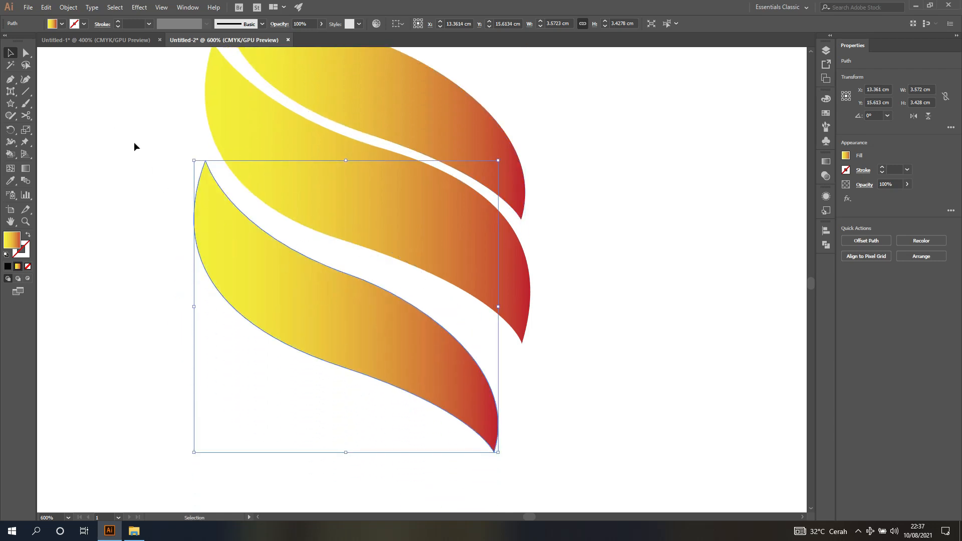
left_click(27, 58)
left_click_drag(359, 307, 370, 301)
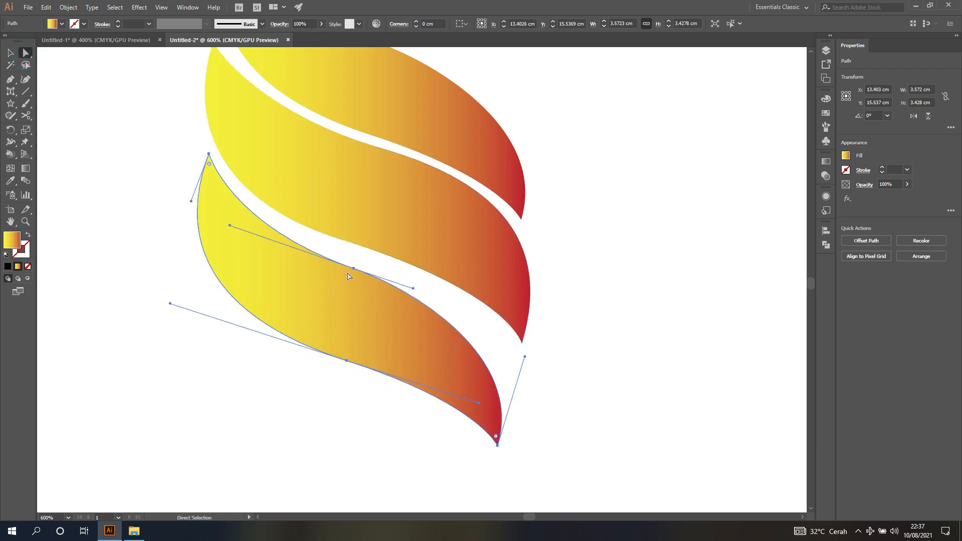
left_click(507, 290)
left_click(522, 344)
left_click_drag(521, 346, 517, 361)
key("ctrl+z")
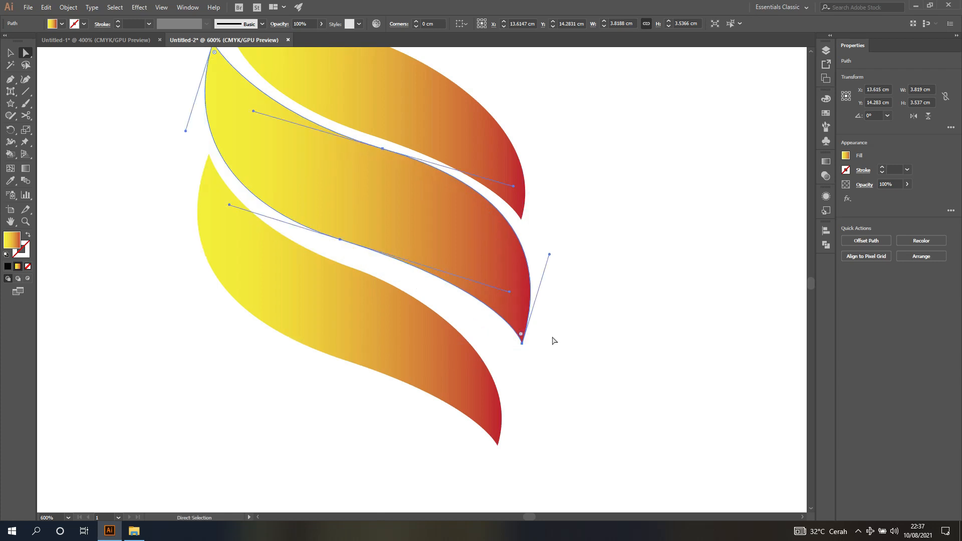
left_click(550, 338)
- Extend the middle flame's lower-right tip down and inward along the bottom flame, and bulge its outer right curve
left_click(522, 345)
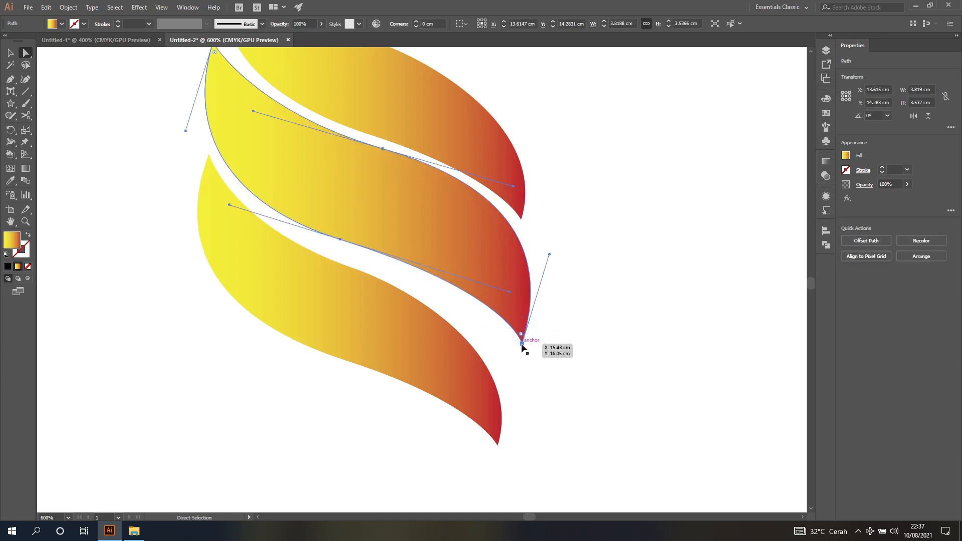
left_click(522, 345)
left_click_drag(522, 346, 508, 383)
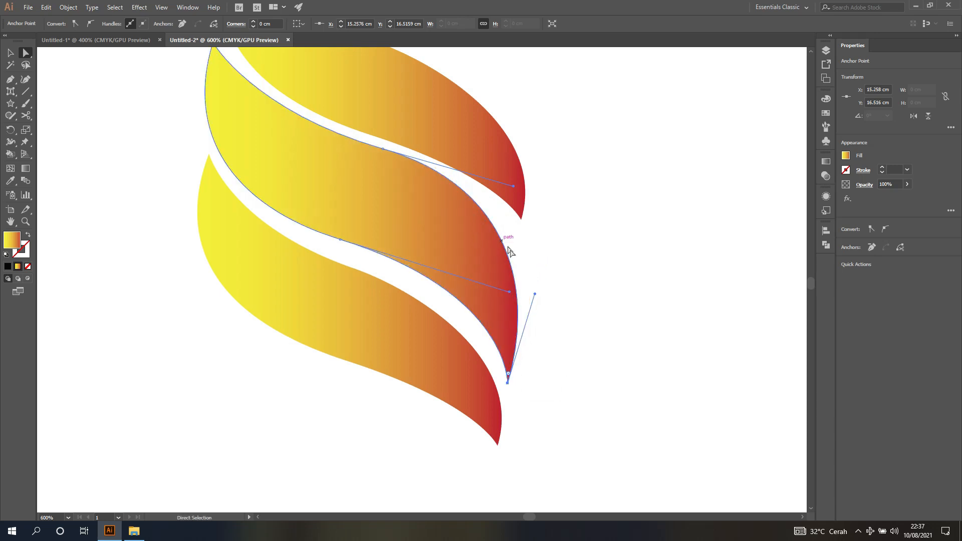
left_click_drag(535, 296, 556, 262)
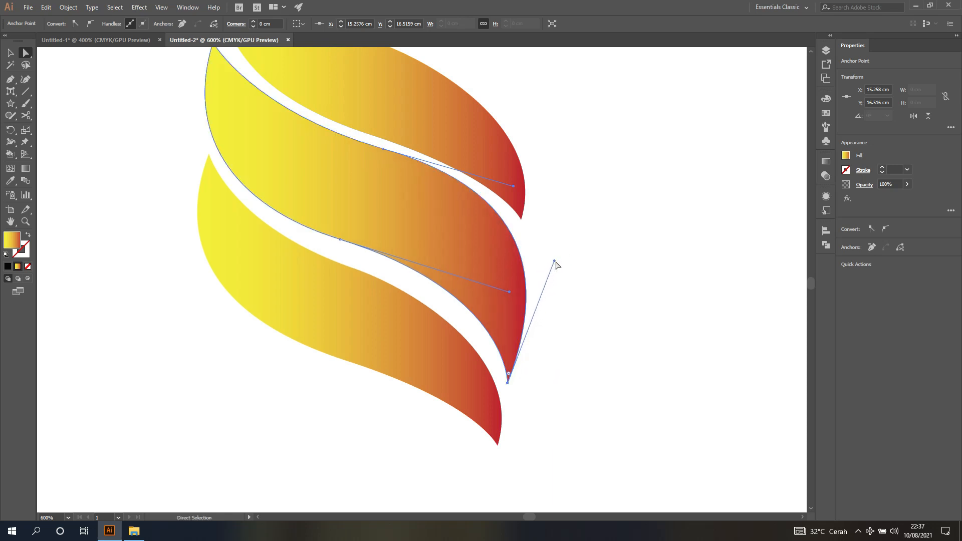
- Raise the middle anchor on the bottom flame's upper edge toward the middle flame and lengthen its left handle to even the gap
left_click(390, 295)
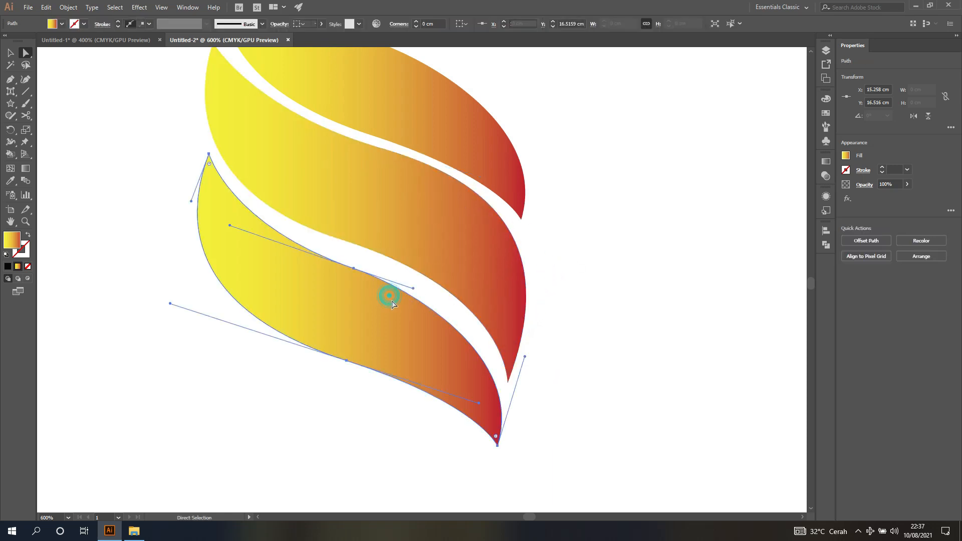
left_click(354, 269)
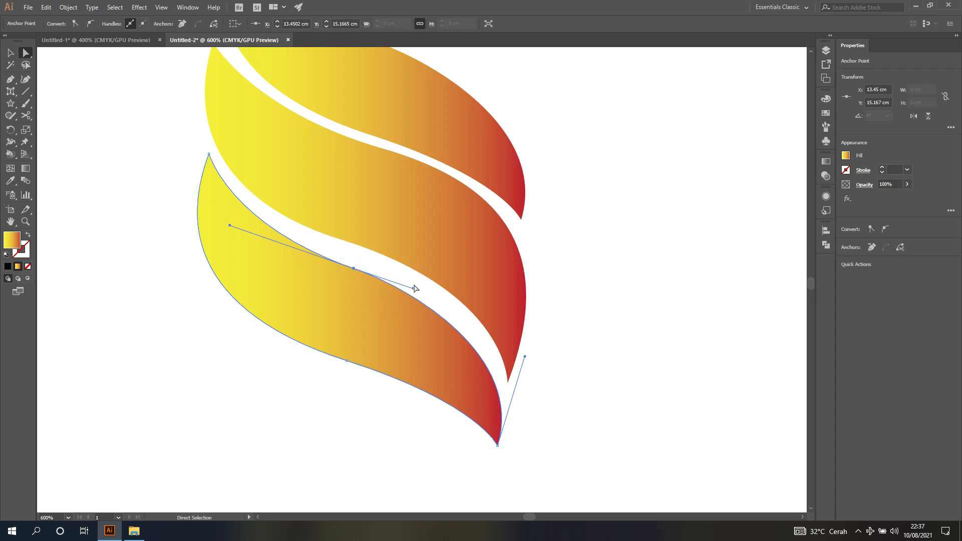
left_click_drag(354, 269, 369, 263)
left_click(209, 154)
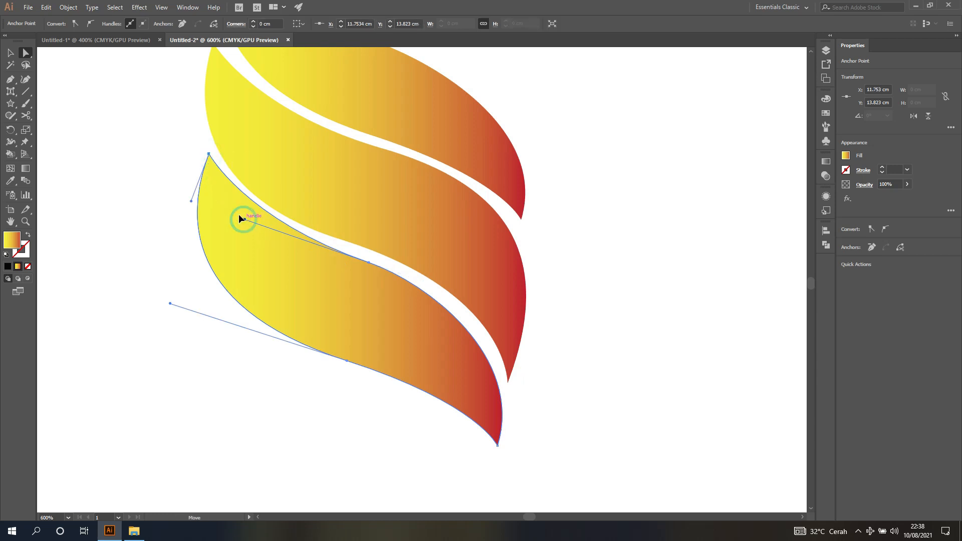
left_click_drag(245, 219, 202, 208)
- Extend the bottom flame's top tip slightly upward, pull in its outer left curve, and deselect the shape
left_click_drag(209, 156, 205, 148)
left_click_drag(189, 196, 199, 203)
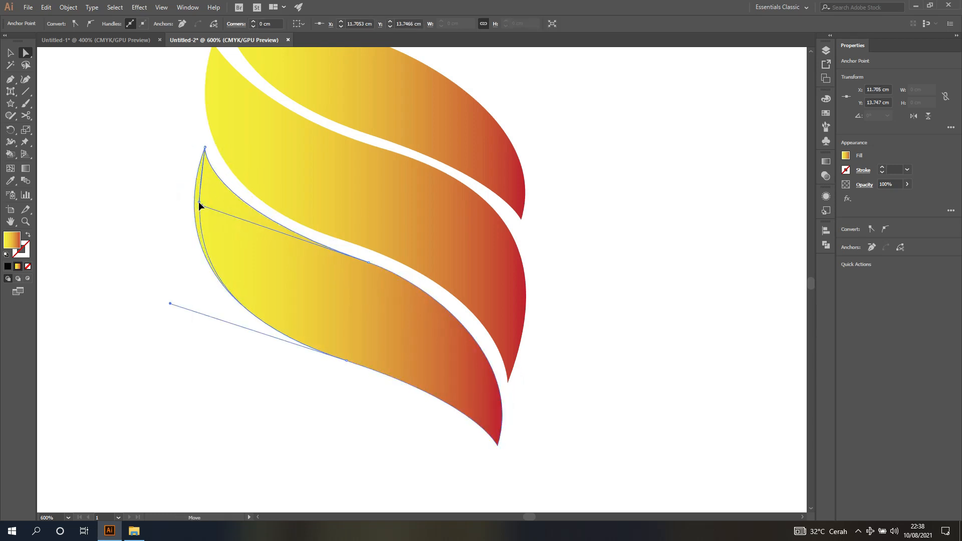
scroll(353, 398, "up", 2)
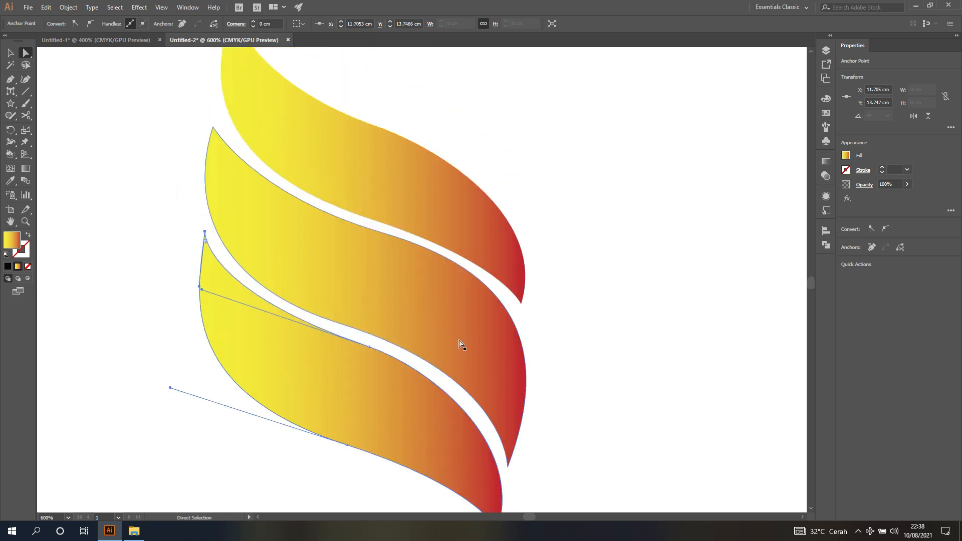
scroll(462, 344, "down", 3)
left_click(561, 183)
scroll(507, 244, "down", 2)
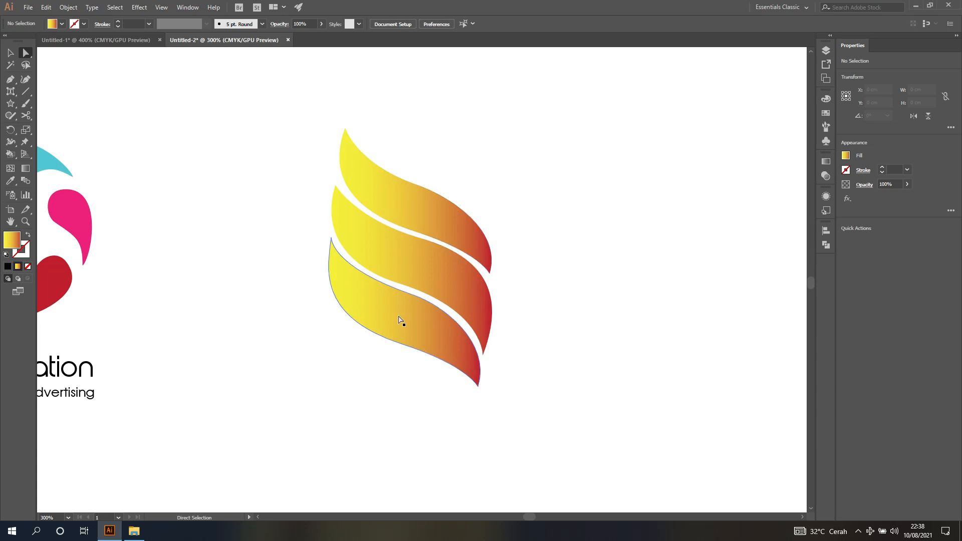
- Shift the bottom flame down and right, and pull its upper-edge middle anchor back toward the middle flame
left_click(401, 321)
scroll(401, 330, "up", 1)
scroll(401, 335, "up", 1)
scroll(401, 336, "down", 2)
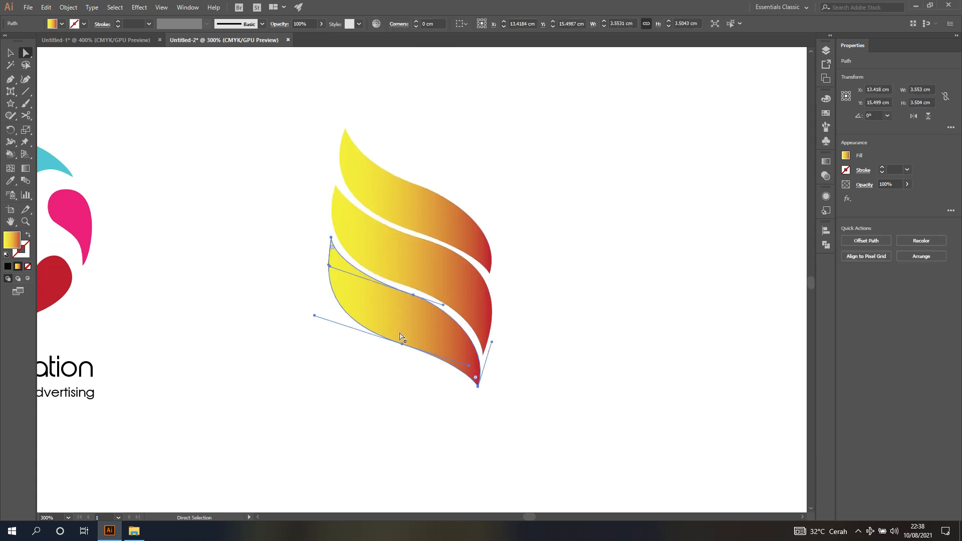
scroll(401, 336, "up", 2)
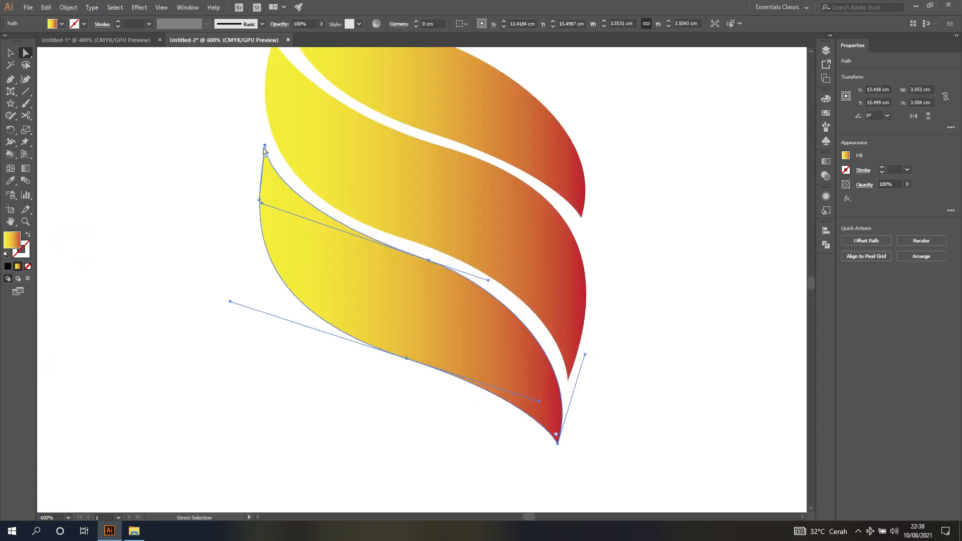
left_click_drag(265, 151, 286, 176)
left_click_drag(451, 292, 428, 267)
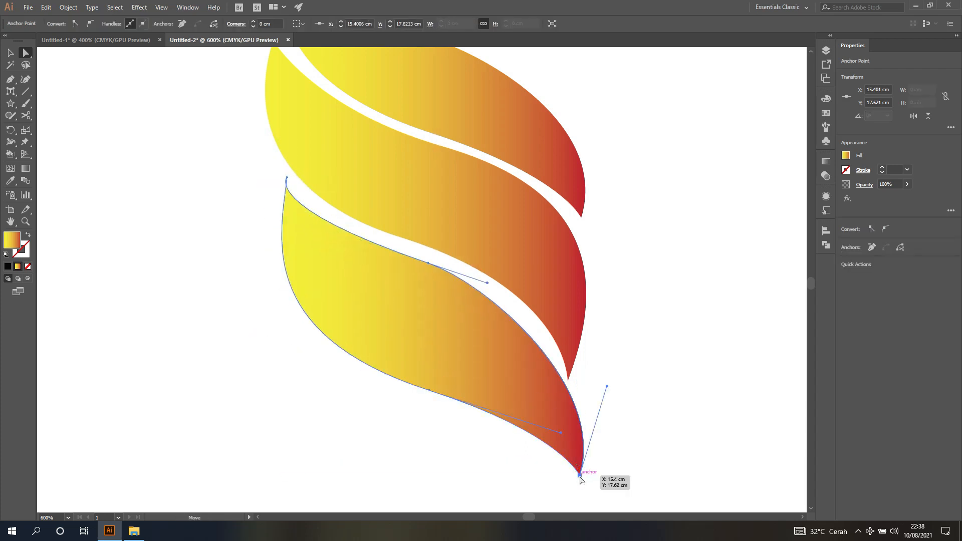
- Refit the bottom flame by moving its lower-right tip, upper-edge anchor and top tip, and flatten its lower-left curve
left_click_drag(580, 476, 555, 459)
left_click_drag(429, 264, 448, 267)
left_click(287, 177)
left_click_drag(287, 177, 282, 175)
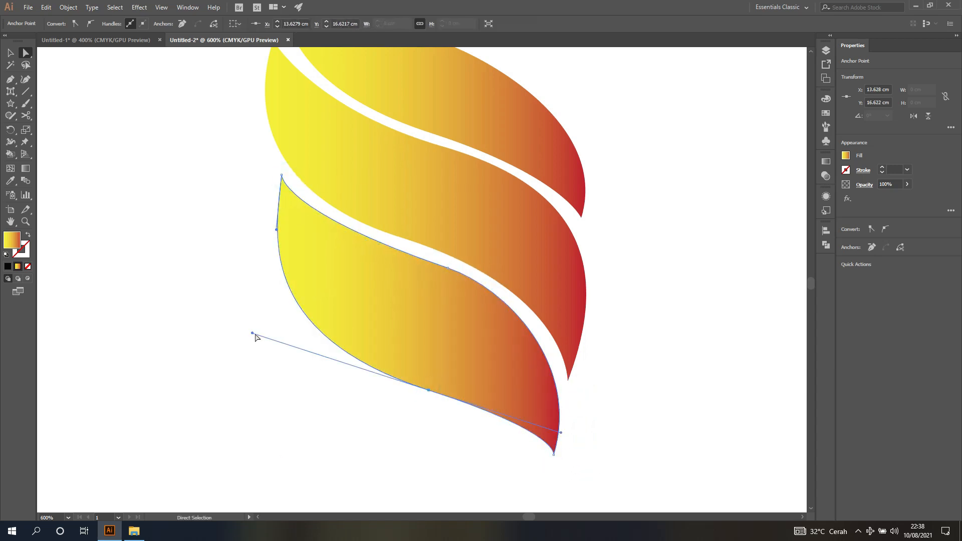
left_click_drag(252, 333, 299, 327)
scroll(636, 296, "down", 1)
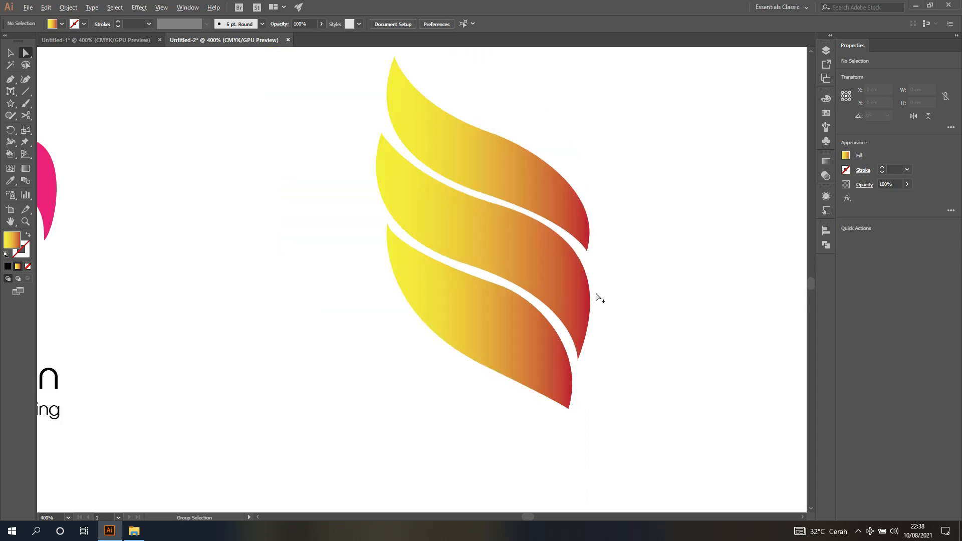
- Pull the top flame's lower-right tip up and inward along the gap, and adjust its handle to reshape the outer right curve
left_click(588, 311)
scroll(589, 312, "up", 1)
left_click(551, 275)
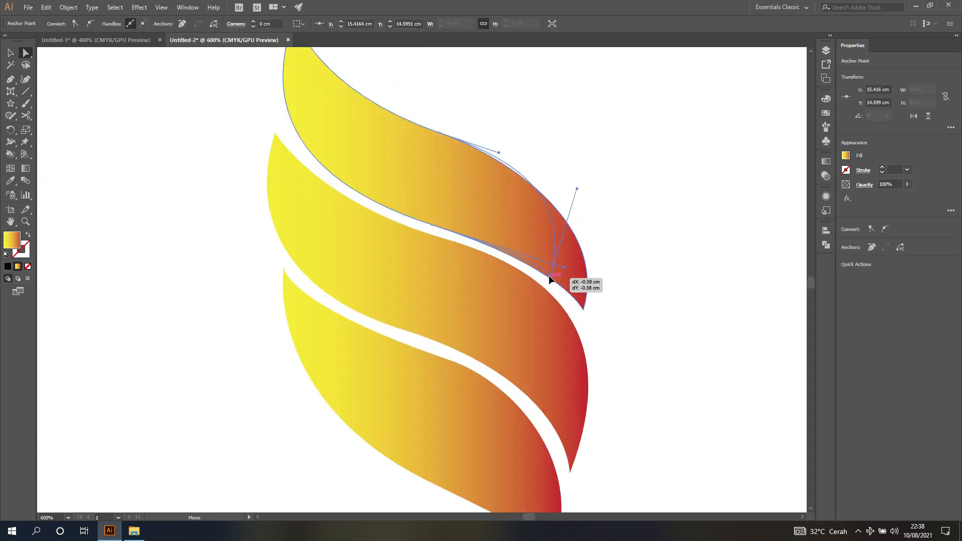
left_click_drag(580, 189, 534, 167)
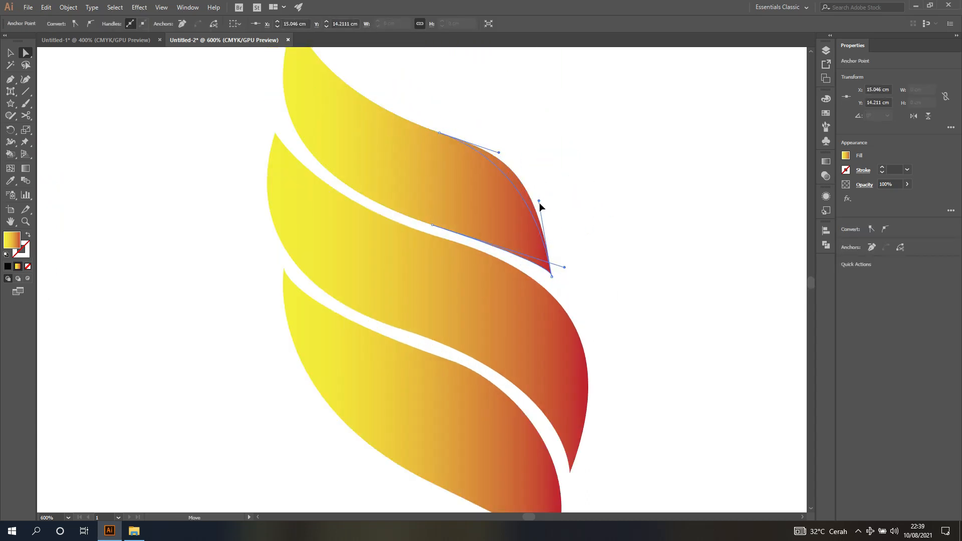
scroll(556, 218, "down", 2)
scroll(597, 196, "right", 3)
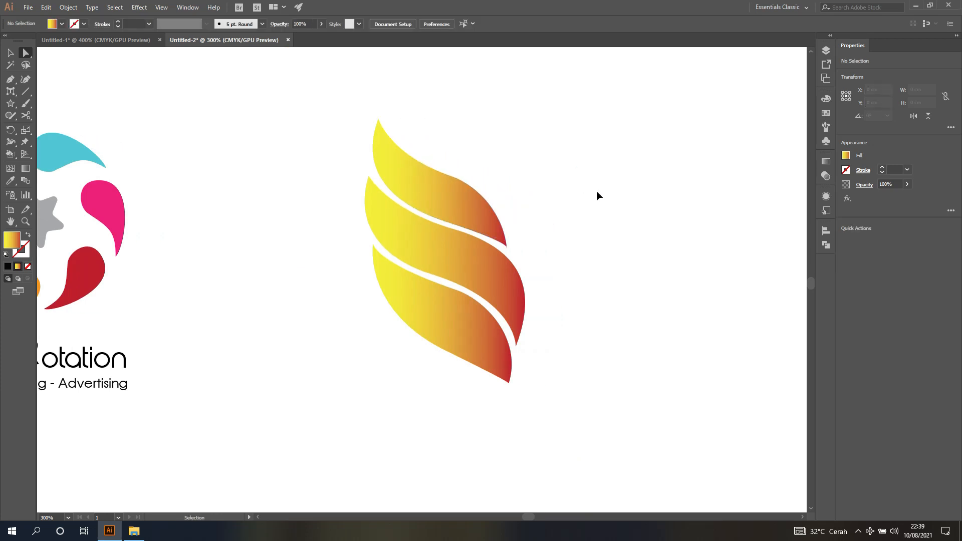
- Rotate all three flames together about 8° clockwise and compare them with the FLAMABLE reference in Untitled-1
left_click_drag(322, 88, 565, 461)
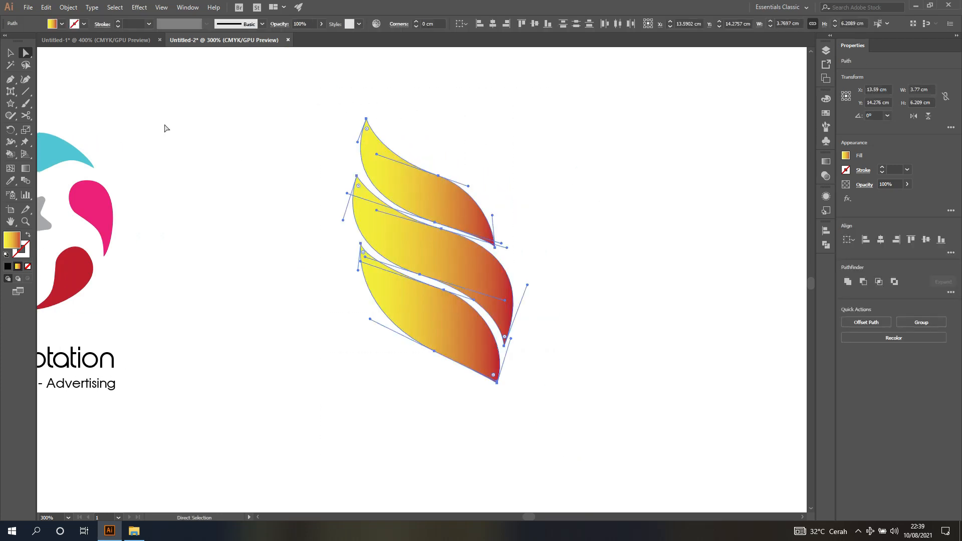
left_click(10, 52)
left_click_drag(519, 115, 532, 133)
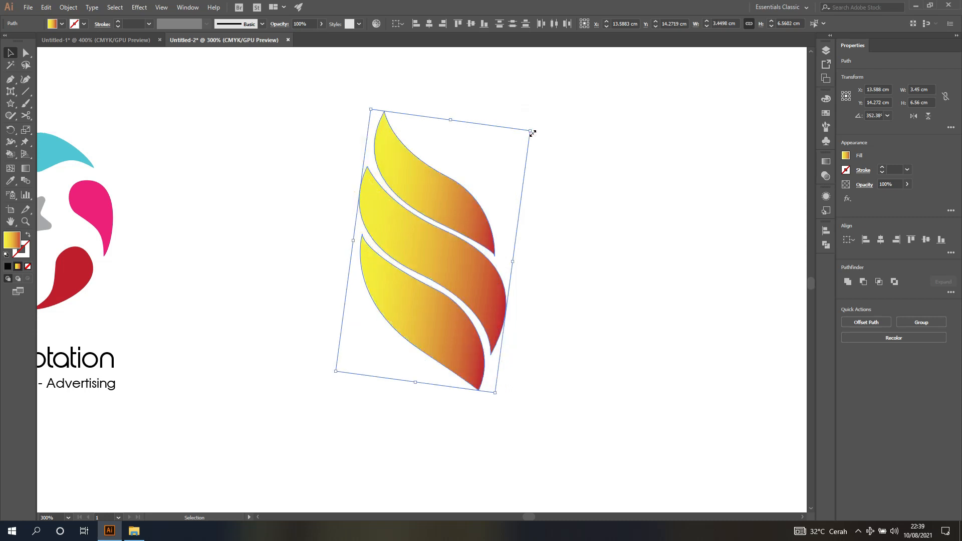
left_click(542, 180)
left_click(115, 40)
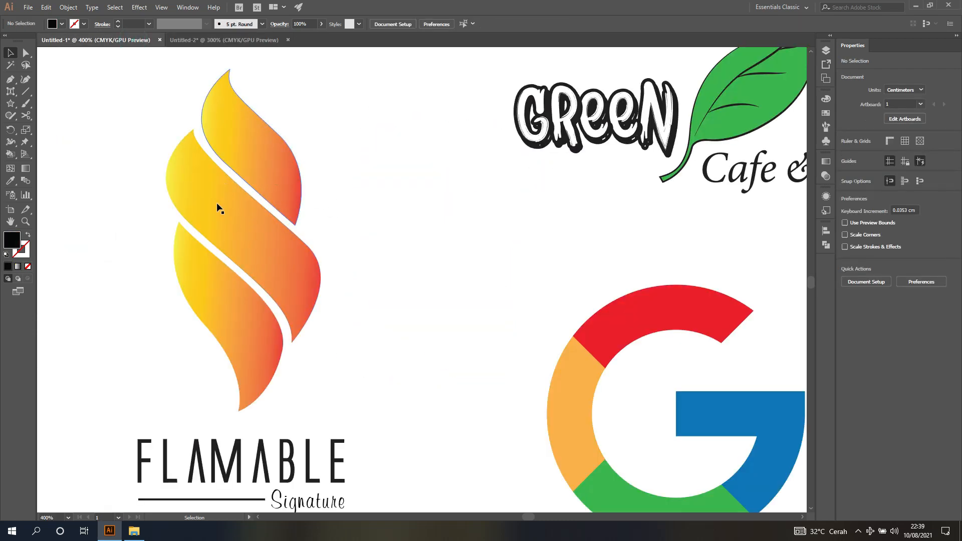
left_click(199, 41)
- Rotate the three flames about 7° further clockwise and move them about 0.64 cm right and 0.89 cm up
scroll(346, 210, "down", 2)
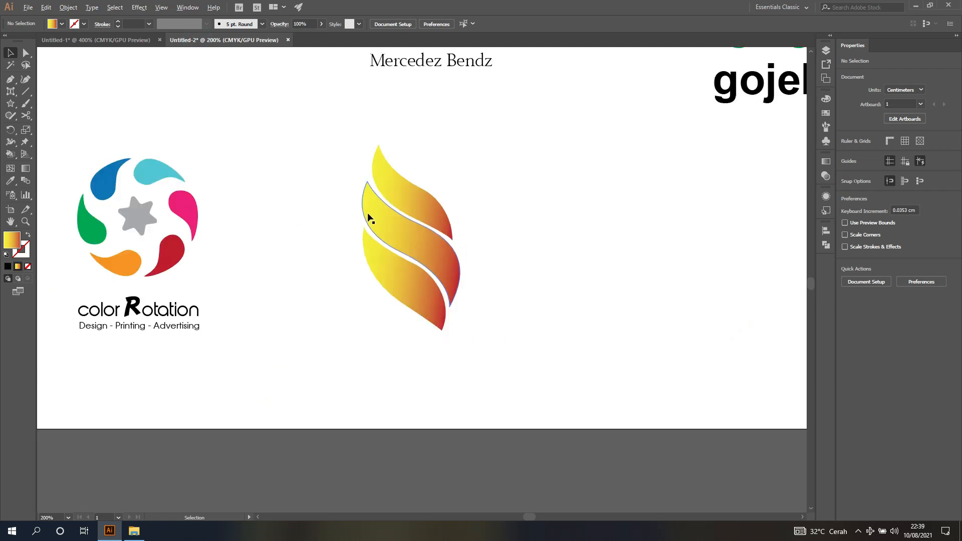
left_click_drag(336, 150, 471, 327)
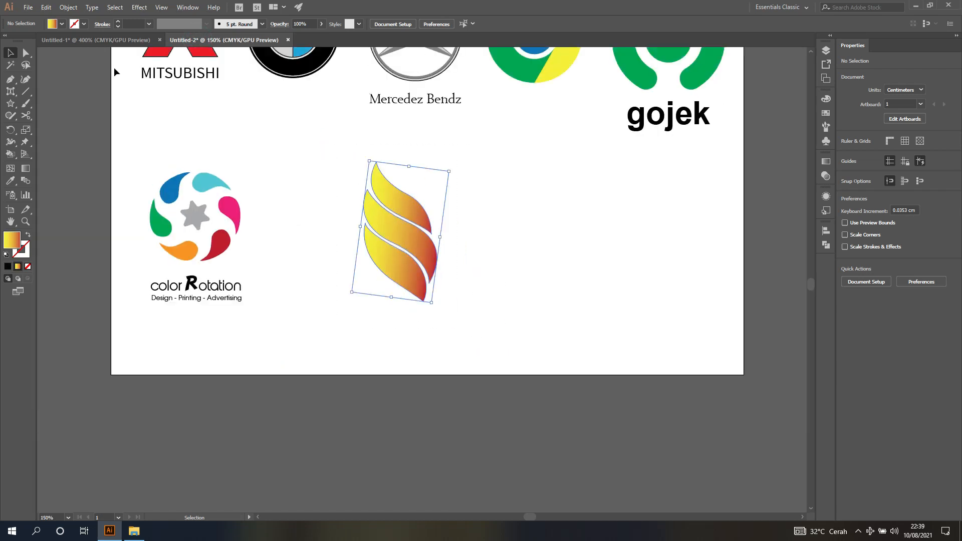
left_click_drag(454, 168, 466, 193)
left_click(466, 193)
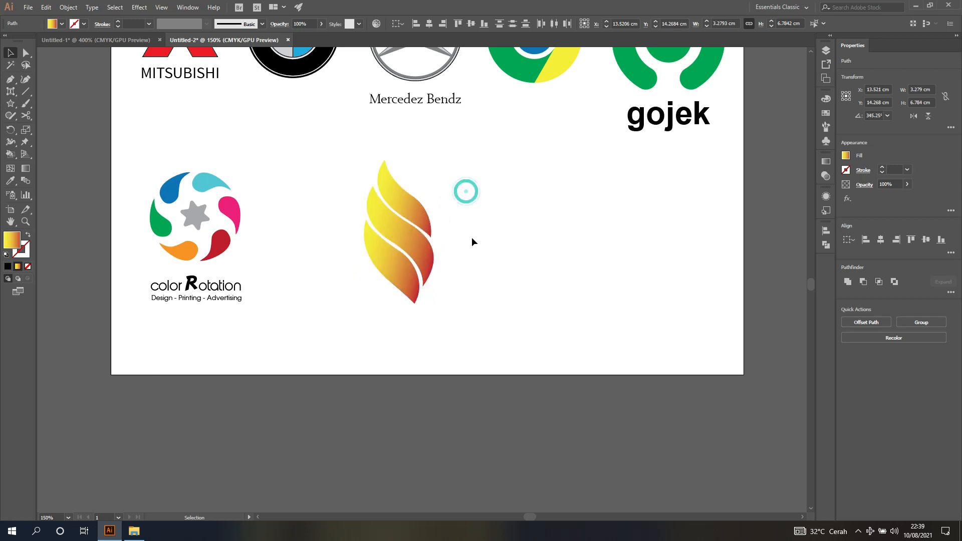
left_click_drag(330, 133, 466, 337)
left_click_drag(403, 242, 418, 223)
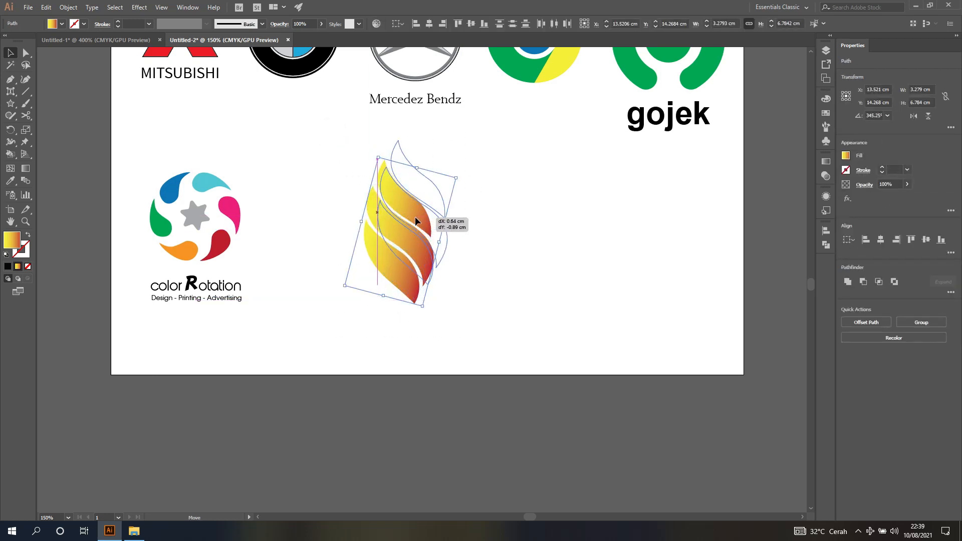
left_click(466, 191)
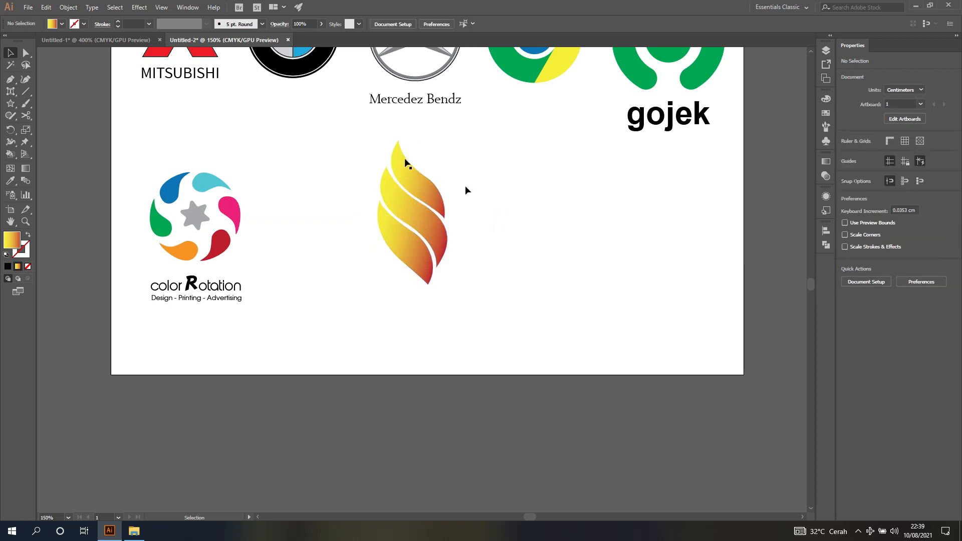
- Check which fonts the FLAMABLE and Signature texts use in the Untitled-1 reference document
left_click(134, 39)
scroll(314, 324, "down", 2)
scroll(314, 322, "down", 1)
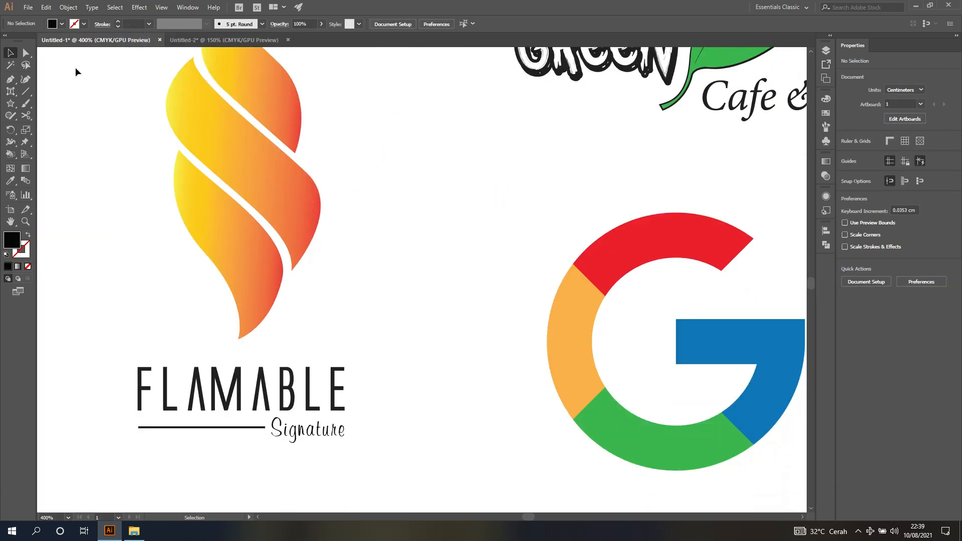
left_click(25, 52)
left_click(264, 390)
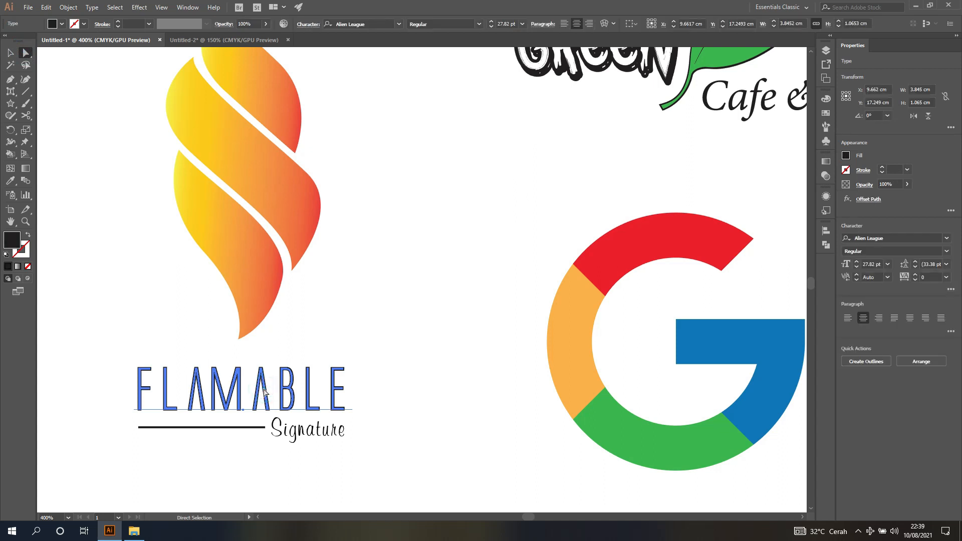
left_click(295, 438)
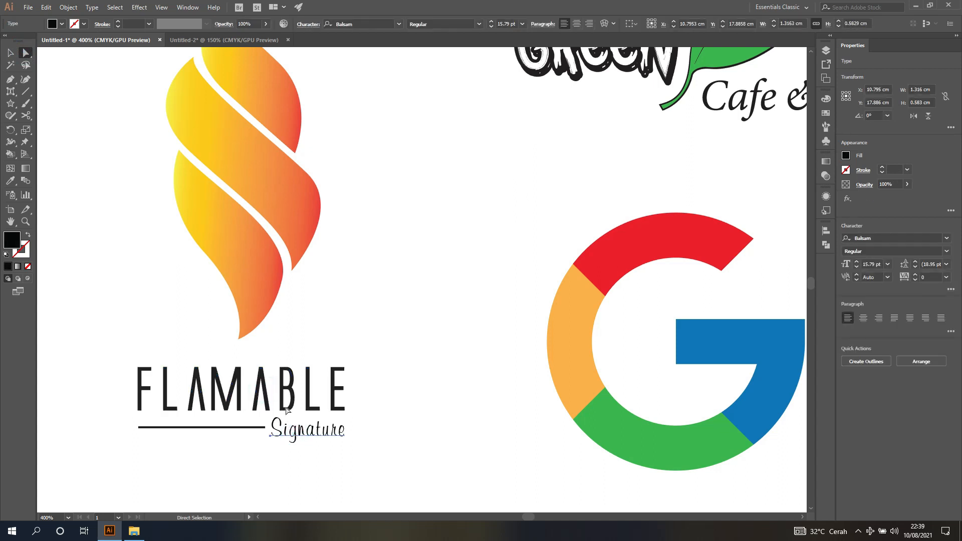
- Add the point text FLAMABLE below the flames in Untitled-2
left_click(215, 40)
scroll(406, 216, "down", 1)
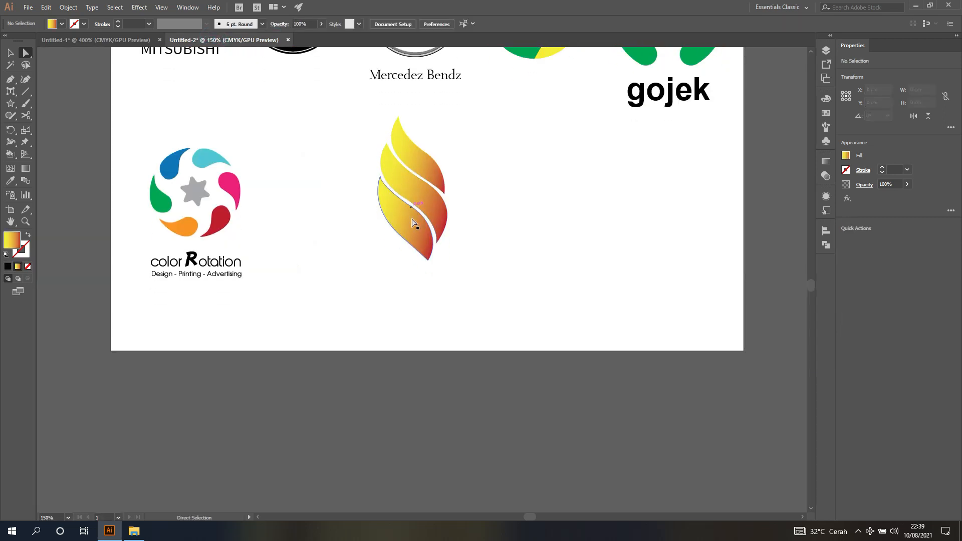
scroll(434, 208, "up", 1)
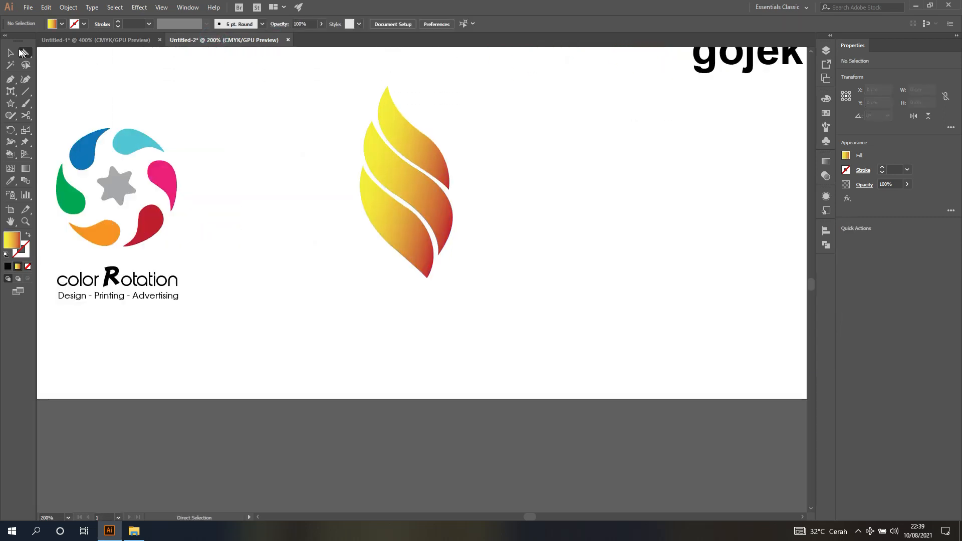
left_click(10, 91)
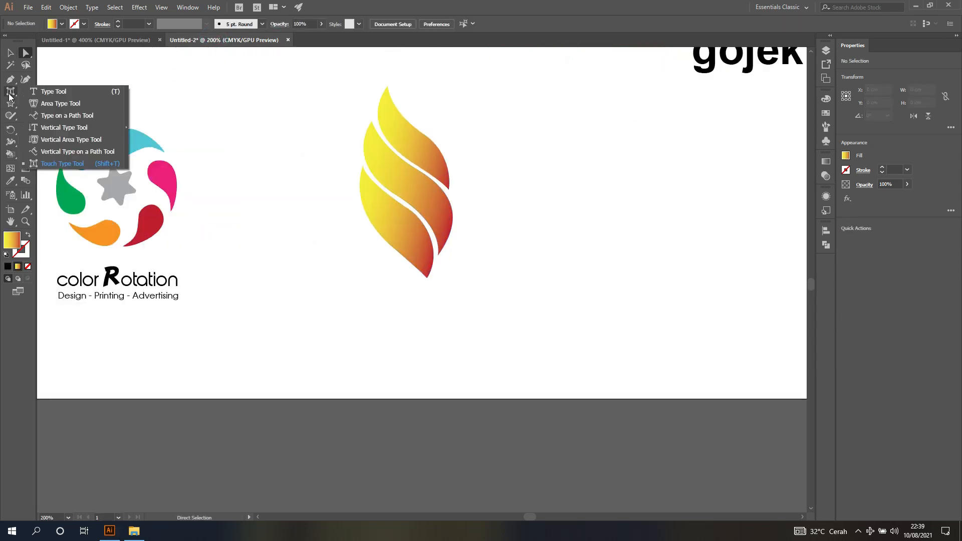
left_click(37, 93)
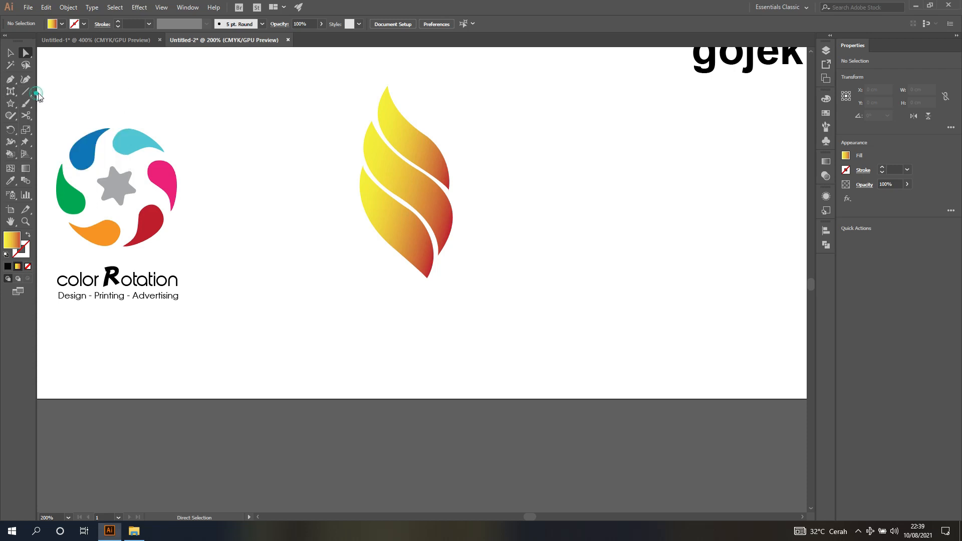
left_click(403, 324)
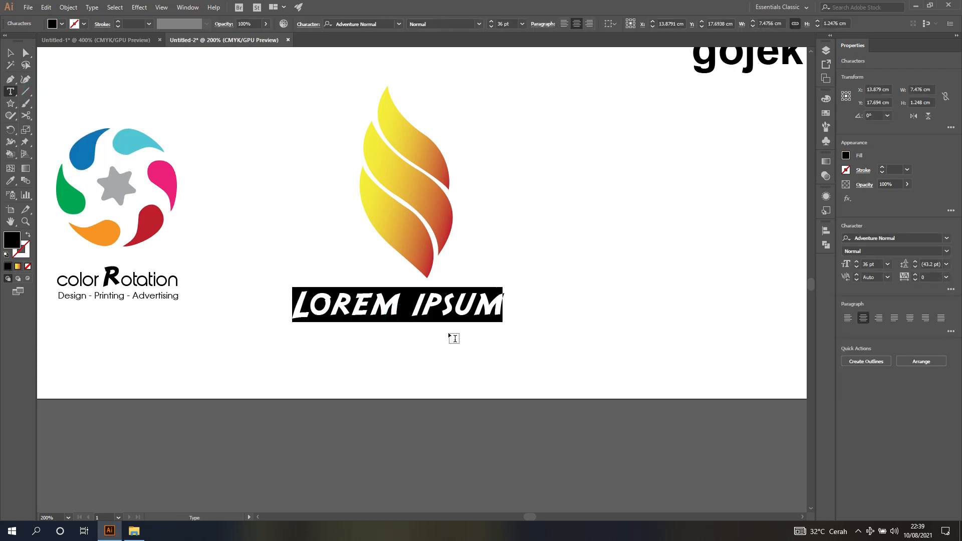
type("FL")
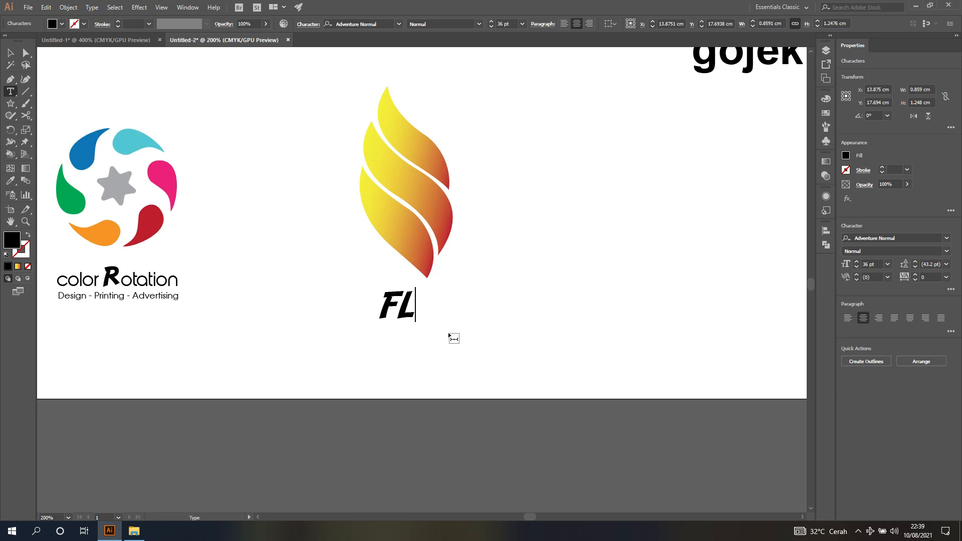
type("AMAB")
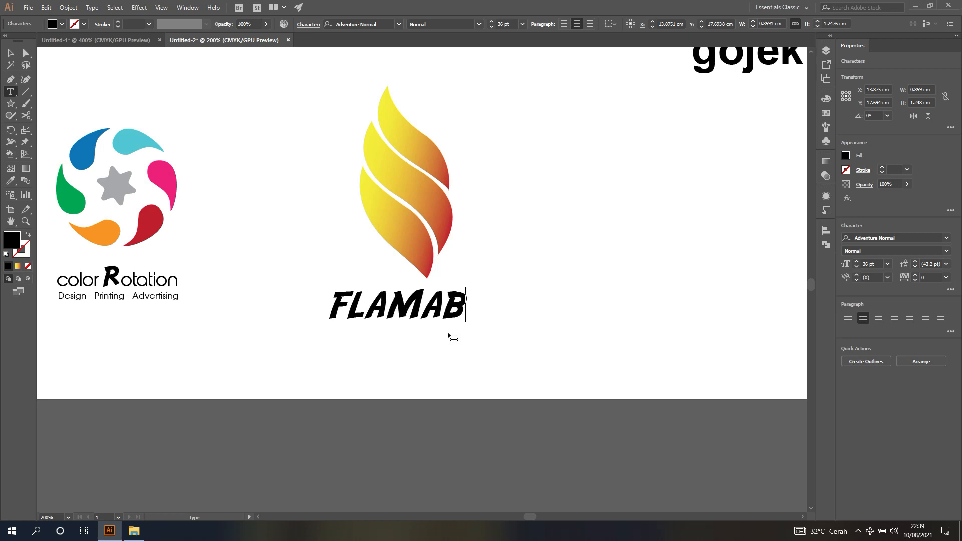
type("LE")
key("Escape")
- Set the FLAMABLE text's font to Alien League, matching the lettering in the Untitled-1 reference
key("ctrl+Tab")
key("ctrl+Tab")
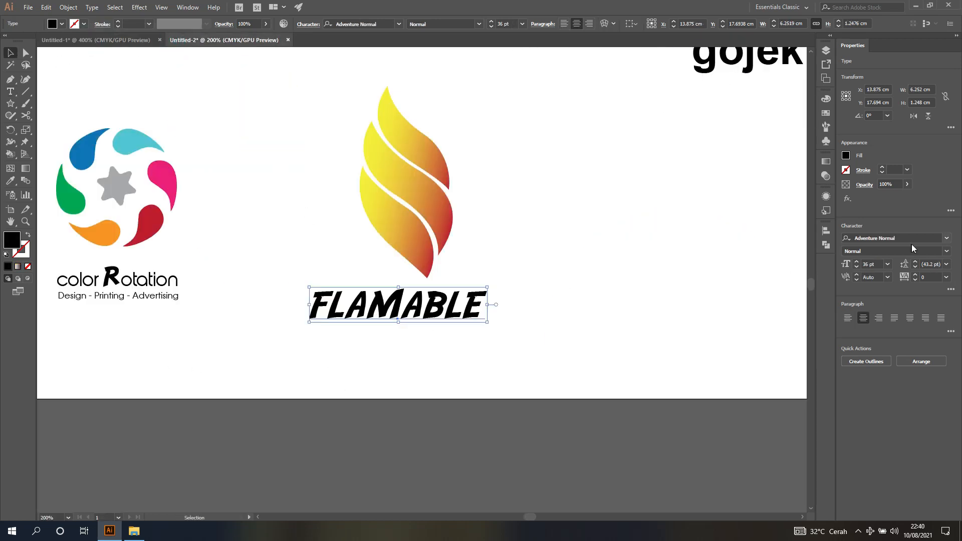
left_click(947, 238)
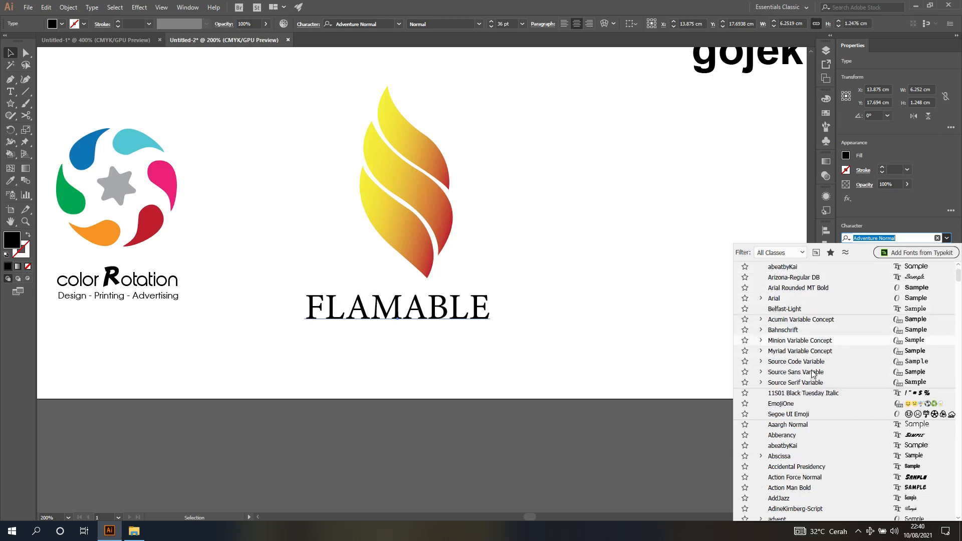
scroll(813, 374, "down", 2)
left_click(88, 41)
left_click(266, 399)
key("a")
left_click(454, 331)
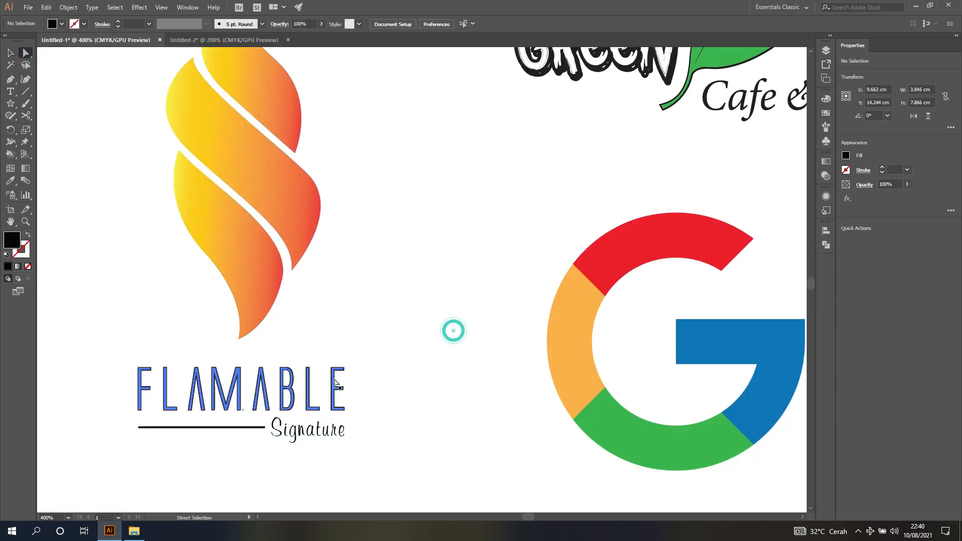
key("ctrl+Tab")
left_click(947, 238)
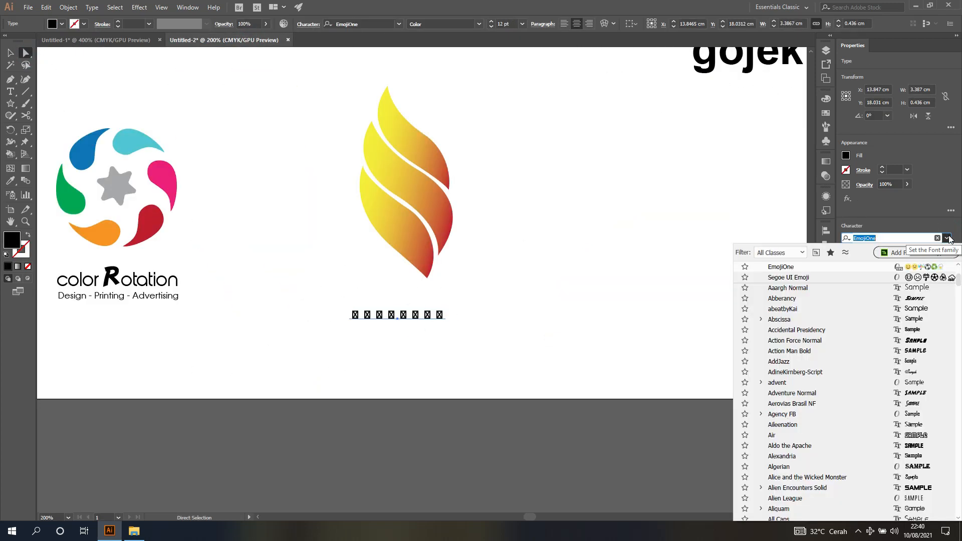
scroll(822, 321, "down", 3)
left_click(821, 343)
- Scale the FLAMABLE text to about 29.48 pt below the flames, keep the Regular style, and deselect it
key("v")
left_click_drag(421, 309, 471, 295)
left_click(947, 251)
left_click(948, 259)
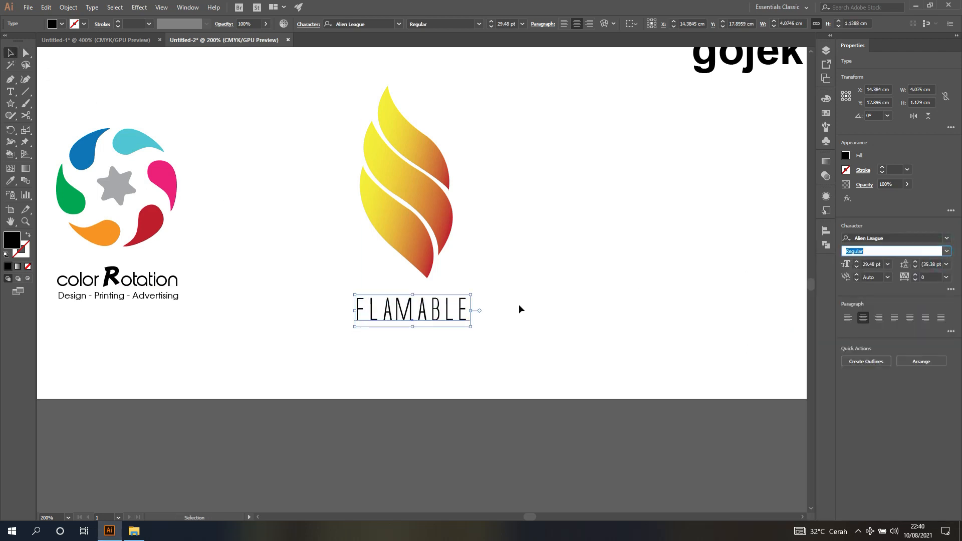
scroll(518, 307, "up", 1)
left_click(469, 316)
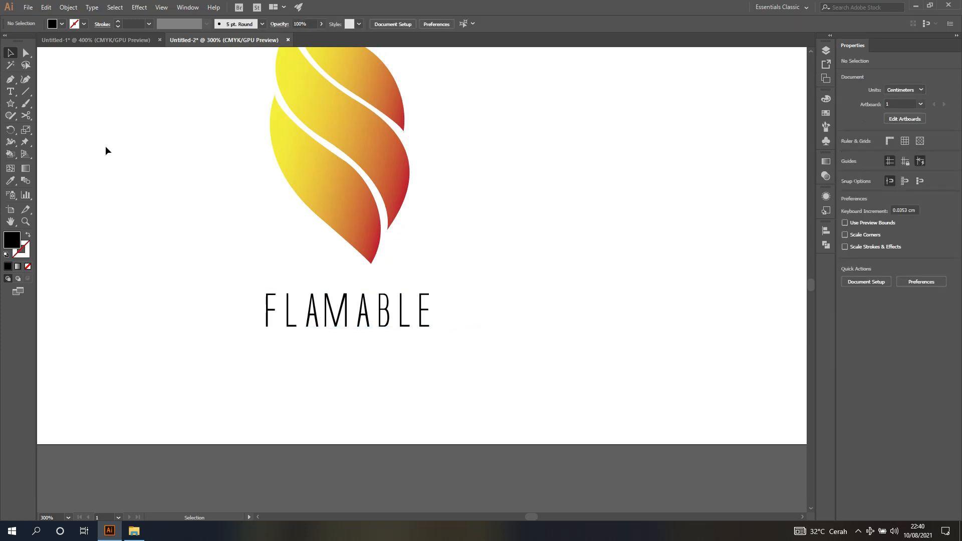
- Duplicate the FLAMABLE text directly below the original and set the copy's font to Balsam
left_click_drag(333, 316, 330, 359)
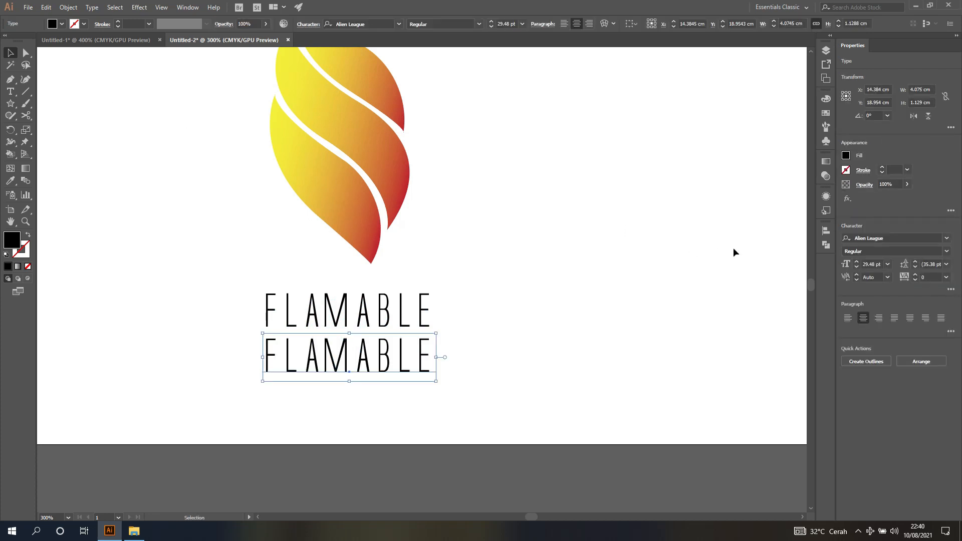
left_click(946, 239)
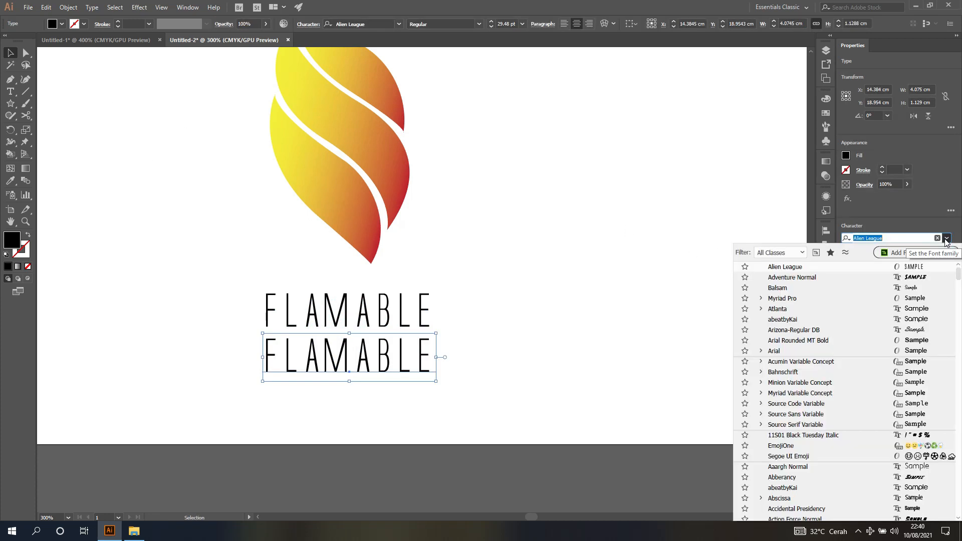
scroll(852, 341, "down", 20)
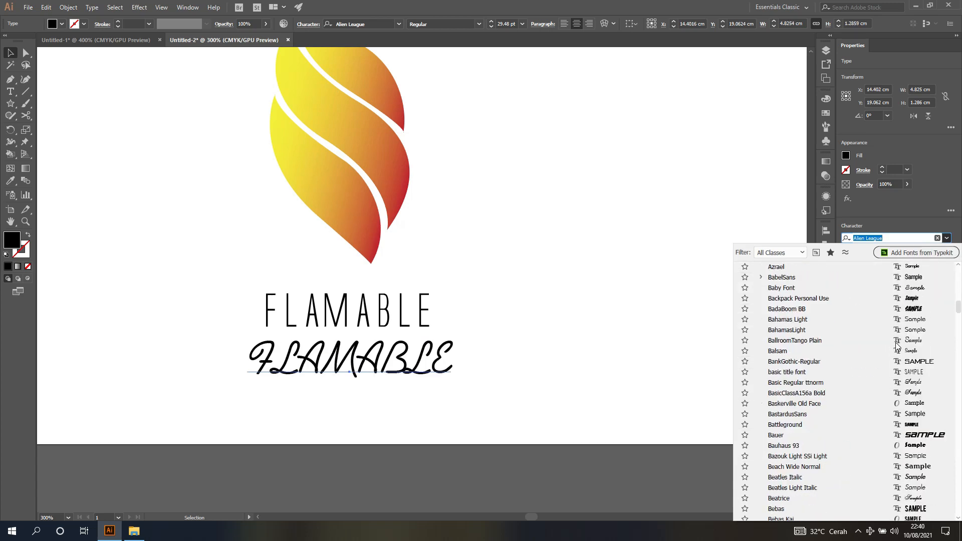
scroll(829, 331, "up", 5)
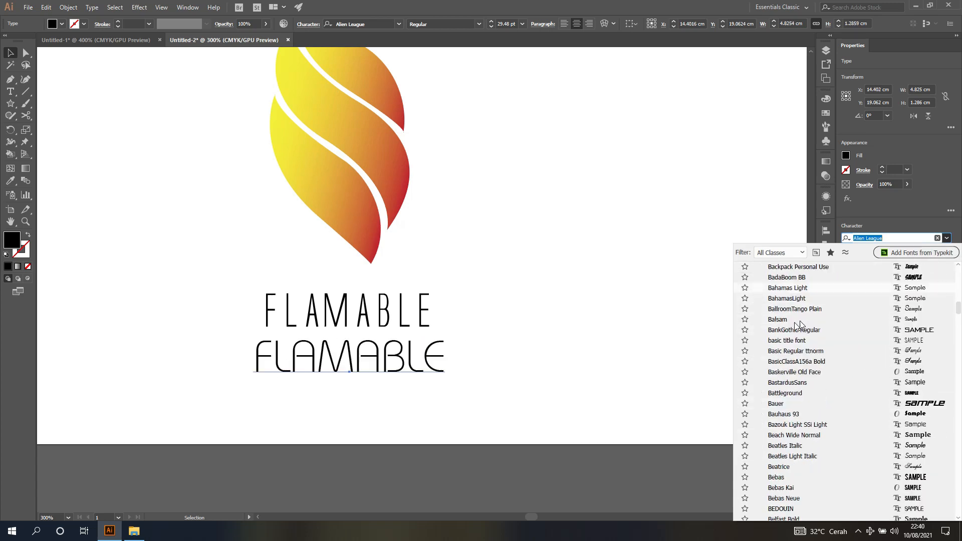
left_click(787, 319)
- Replace the copied text with Signature, scale it to about 18.34 pt under the right end of FLAMABLE, and deselect it
double_click(381, 354)
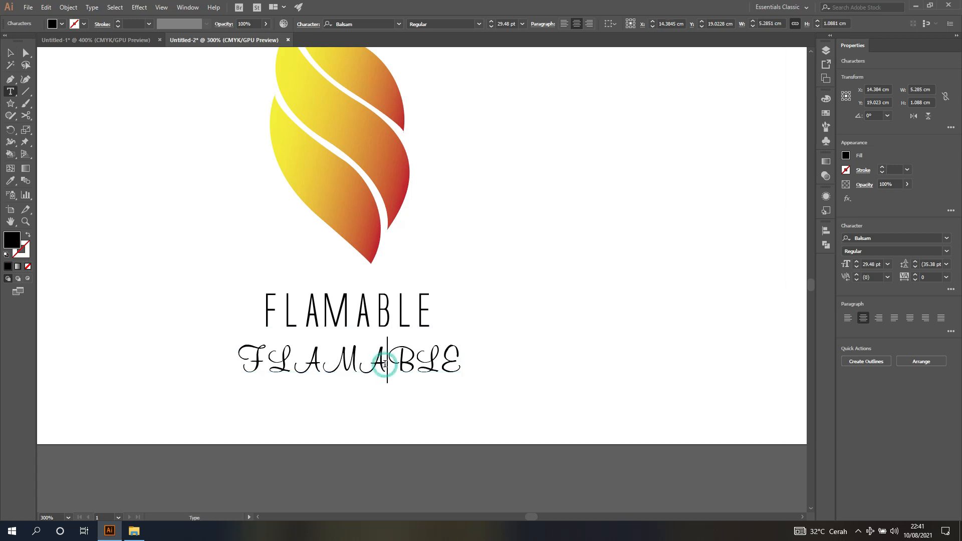
key("ctrl+a")
type("Signature")
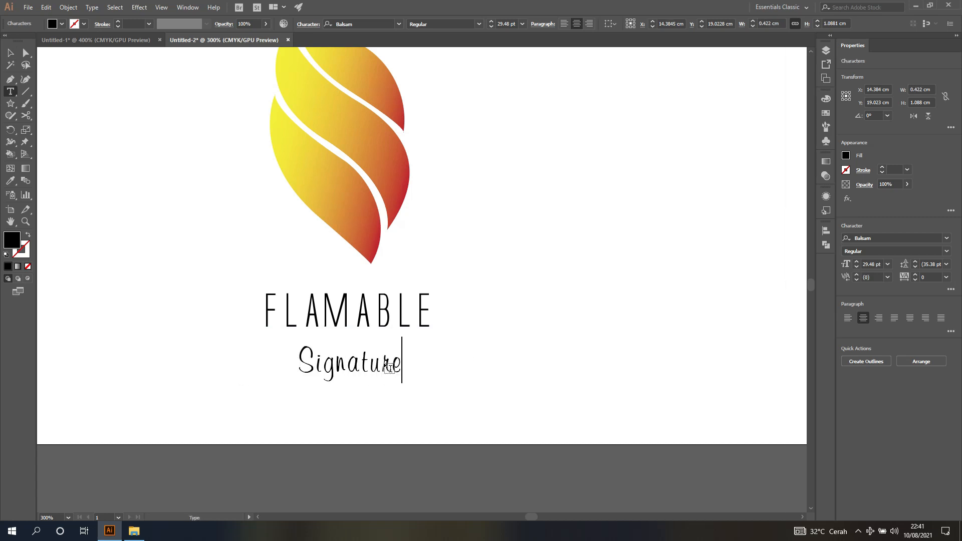
left_click(10, 53)
mouse_move(311, 381)
left_mouse_down()
mouse_move(368, 354)
mouse_move(407, 352)
left_mouse_up()
left_click(450, 352)
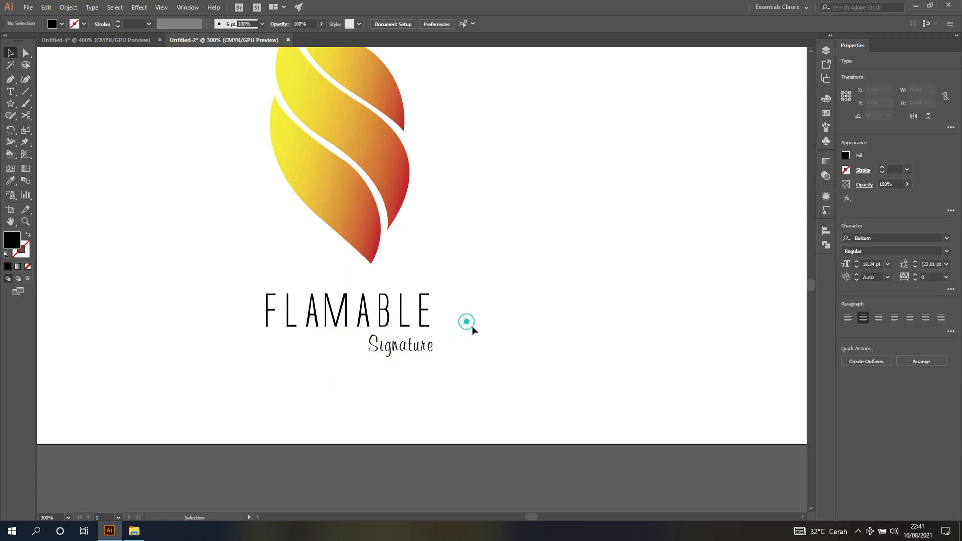
left_click(88, 149)
- Draw a horizontal line about 2.25 cm long from below the F to the Signature text and give it a black 1 pt stroke
left_click(26, 92)
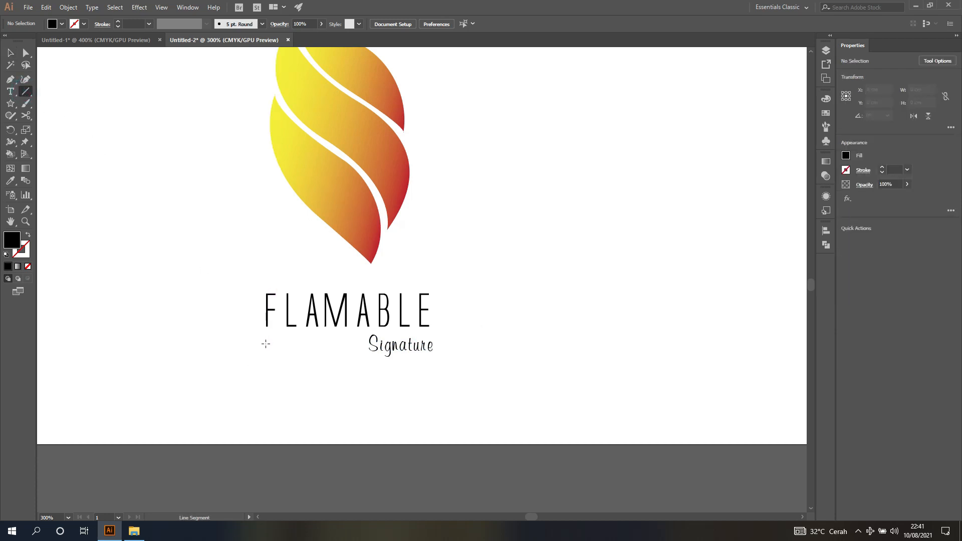
left_click_drag(265, 344, 362, 344)
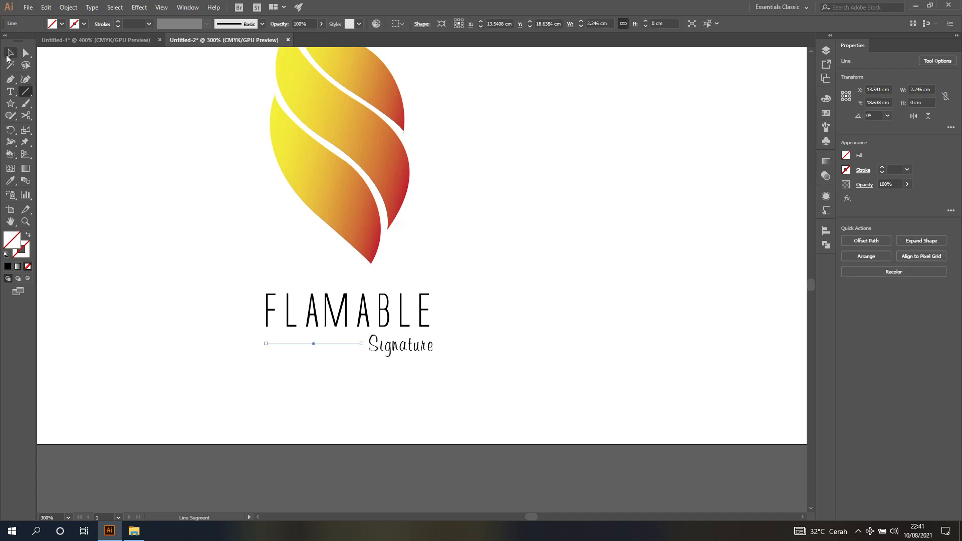
left_click(9, 54)
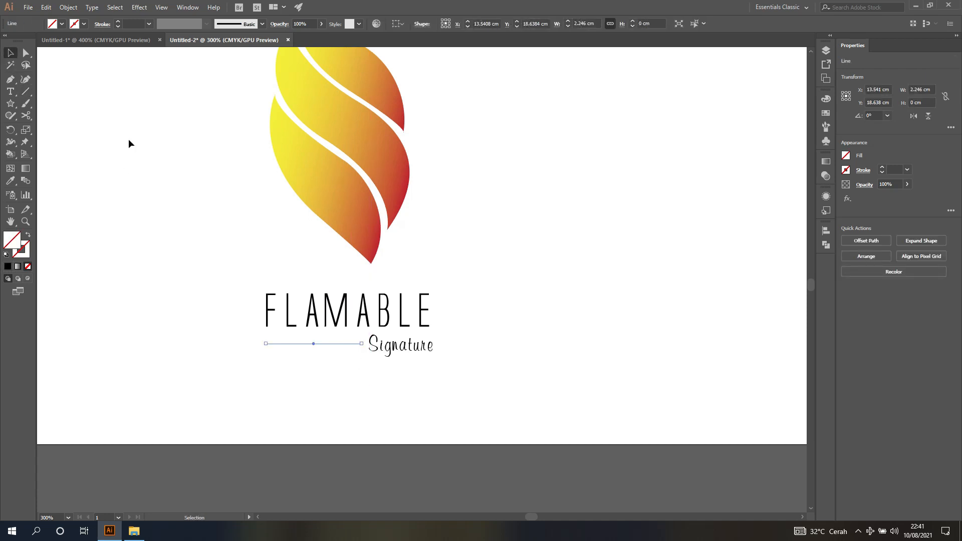
left_click(850, 171)
left_click(758, 206)
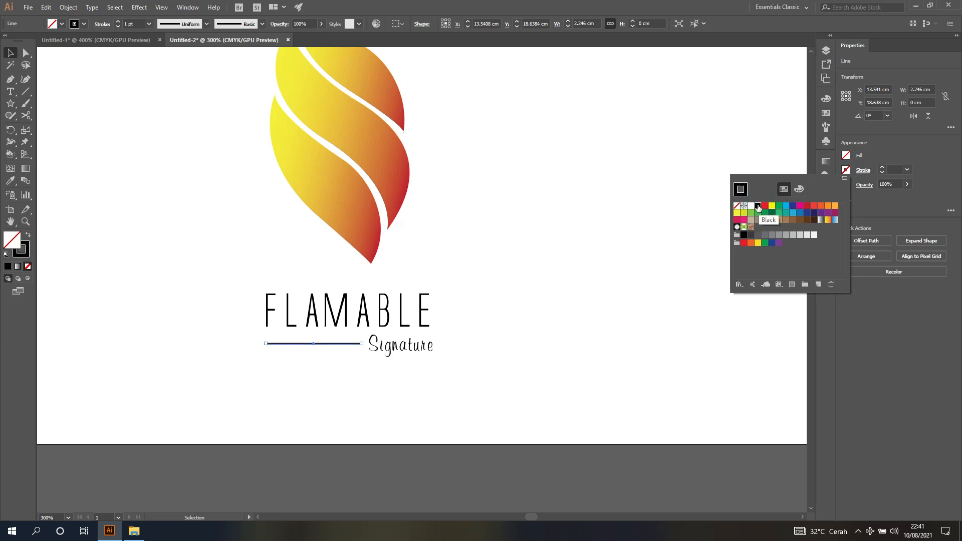
left_click(666, 212)
left_click(666, 213)
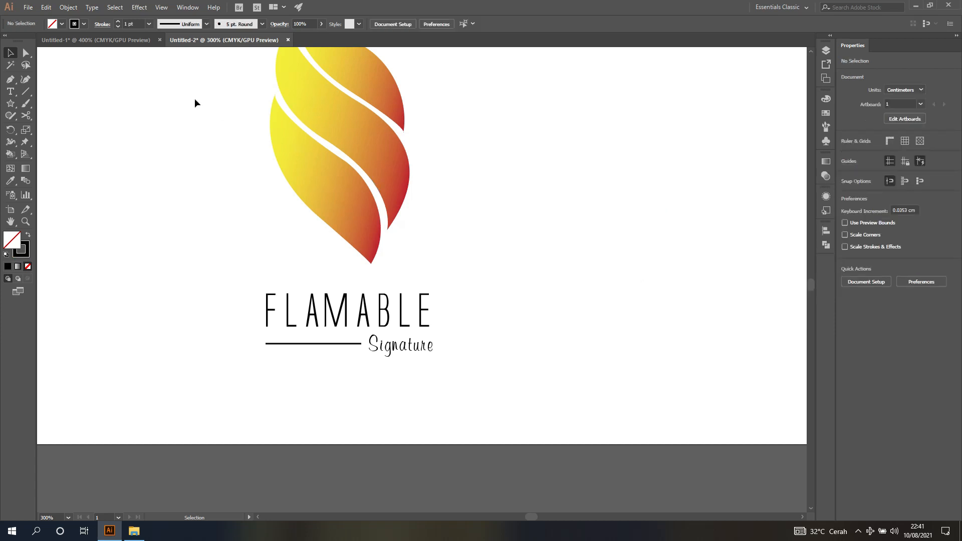
- Compare the FLAMABLE logo's flames, text and line with the version in the Untitled-1 reference document
left_click(112, 40)
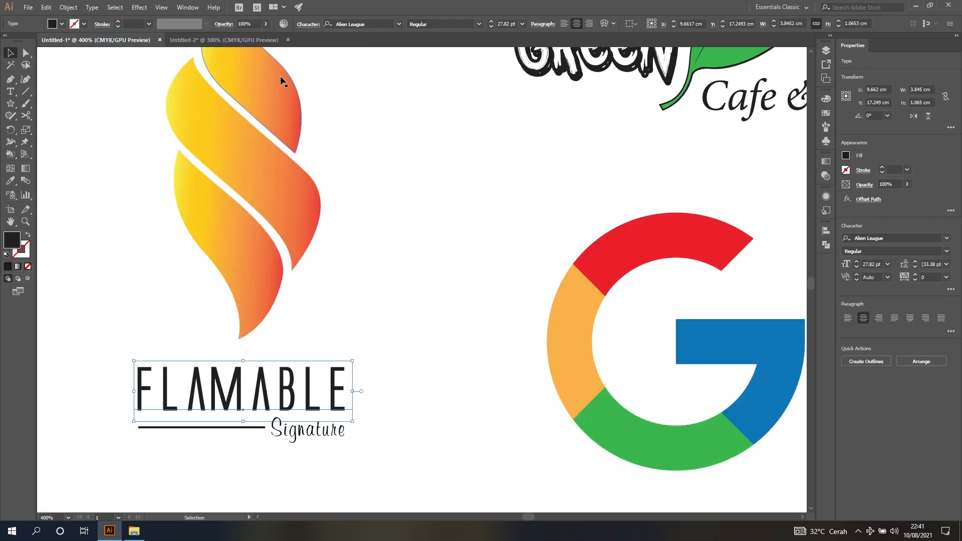
left_click(264, 41)
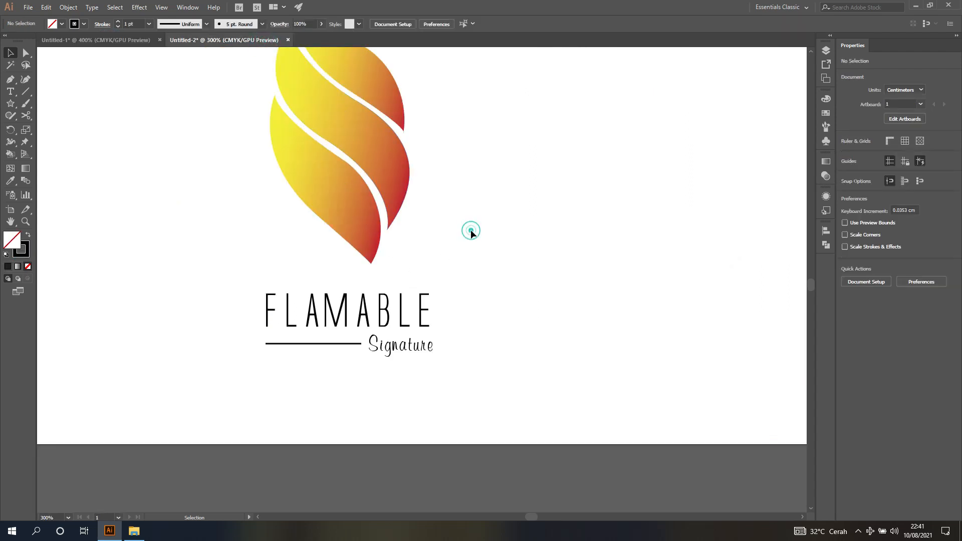
scroll(471, 234, "down", 2)
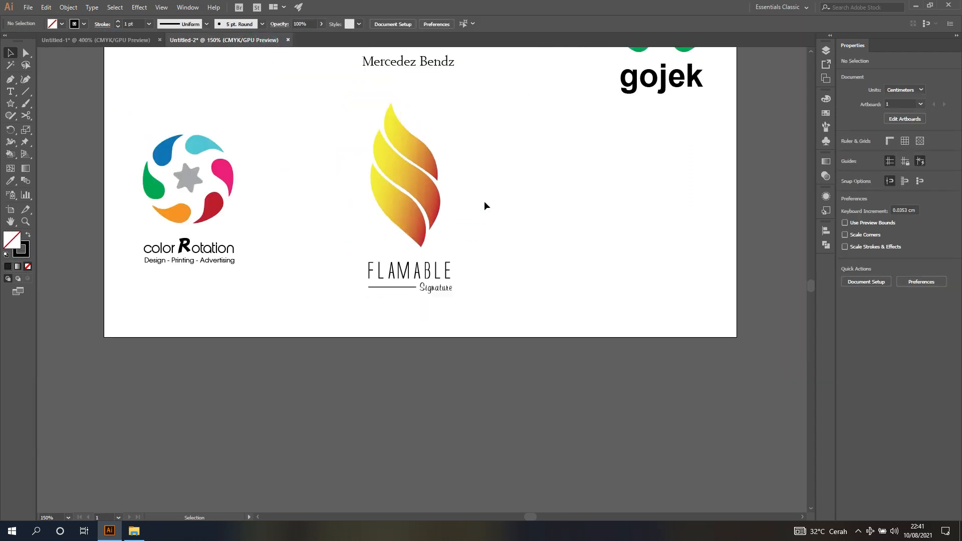
scroll(485, 203, "up", 3)
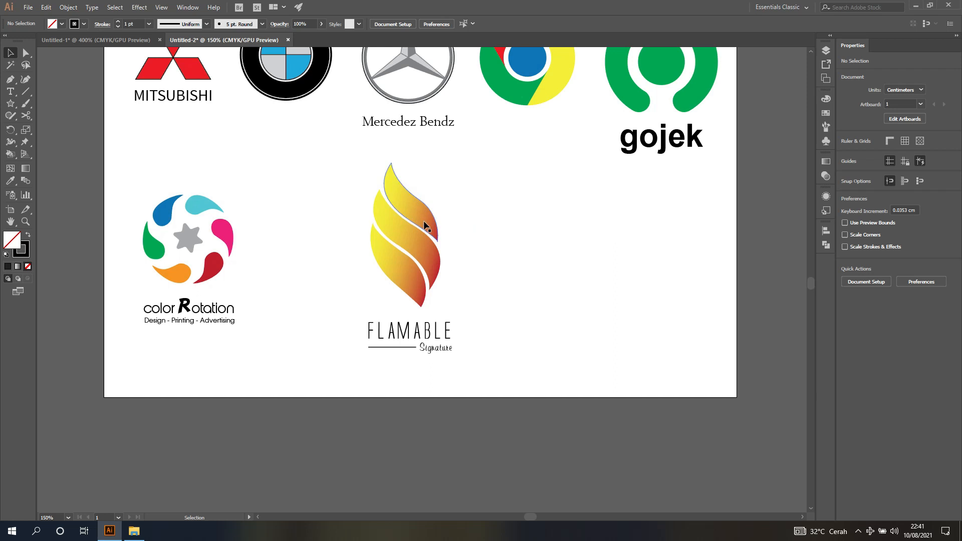
scroll(423, 221, "up", 2)
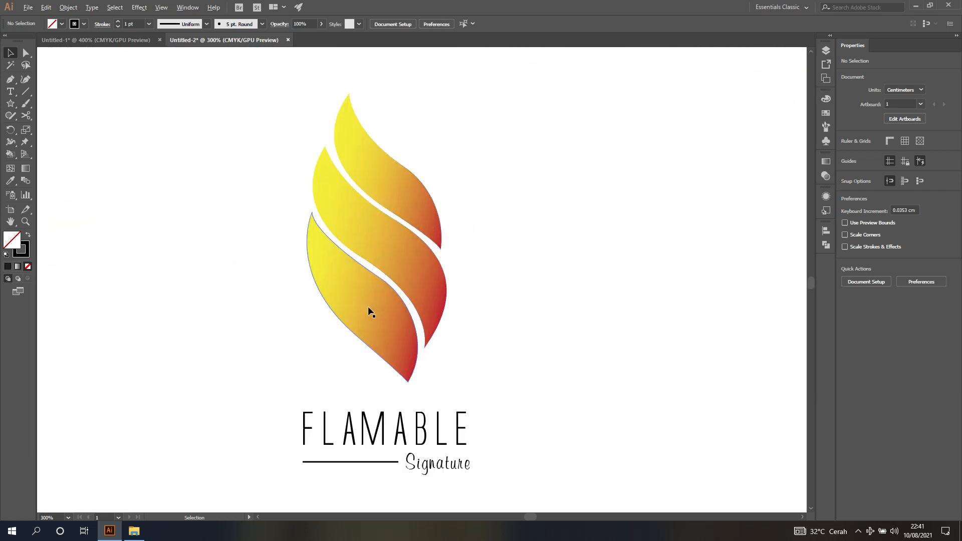
- Reshape the lowest flame's lower-left edge into an S-curve by moving its anchor point and handles, and deselect the artwork
left_click(26, 54)
scroll(352, 336, "up", 2)
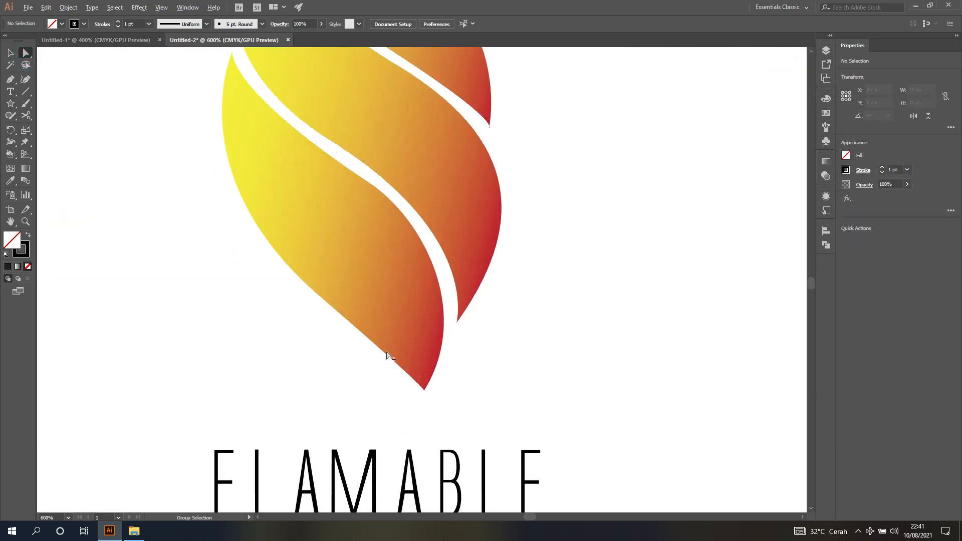
left_click(348, 260)
left_click_drag(321, 297, 329, 272)
left_click_drag(221, 179, 229, 199)
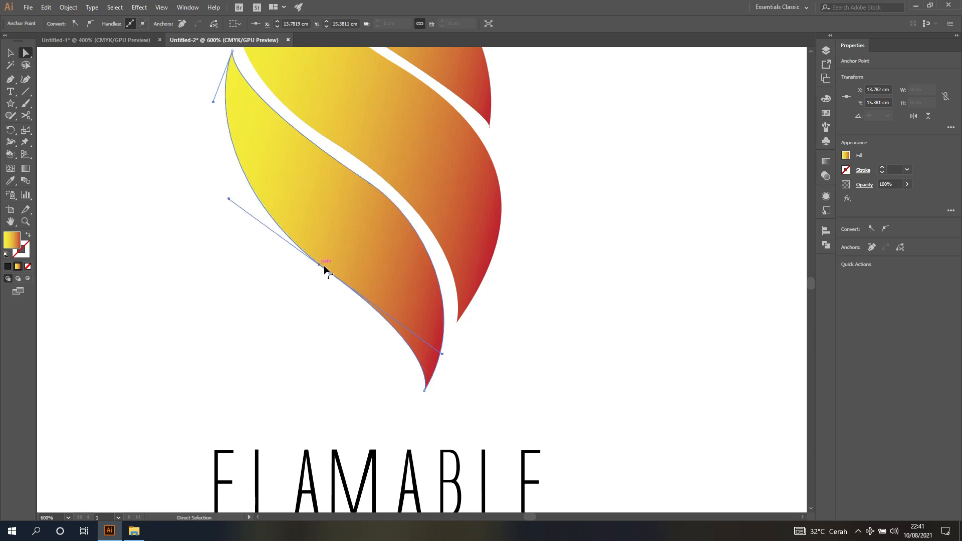
left_click_drag(329, 272, 312, 258)
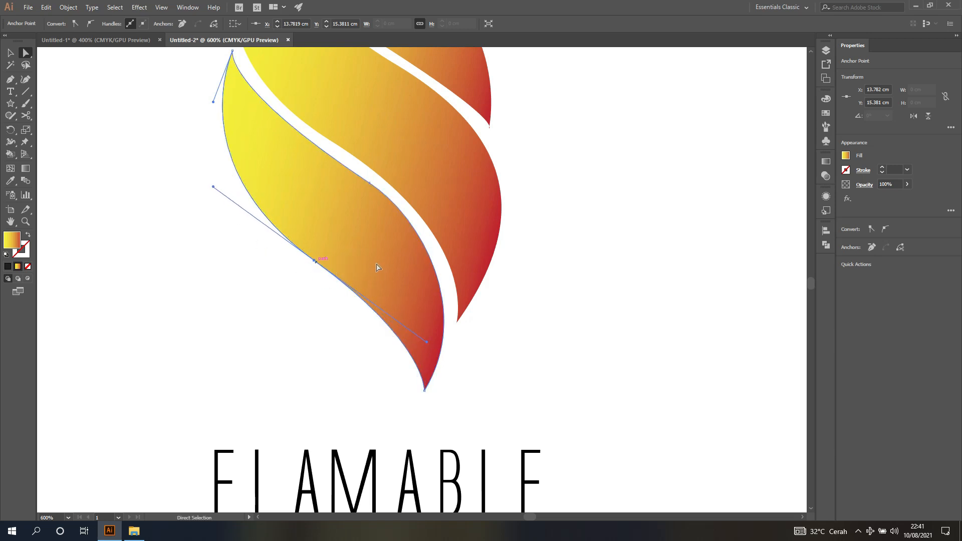
scroll(379, 263, "down", 1, "alt")
scroll(428, 206, "up", 3)
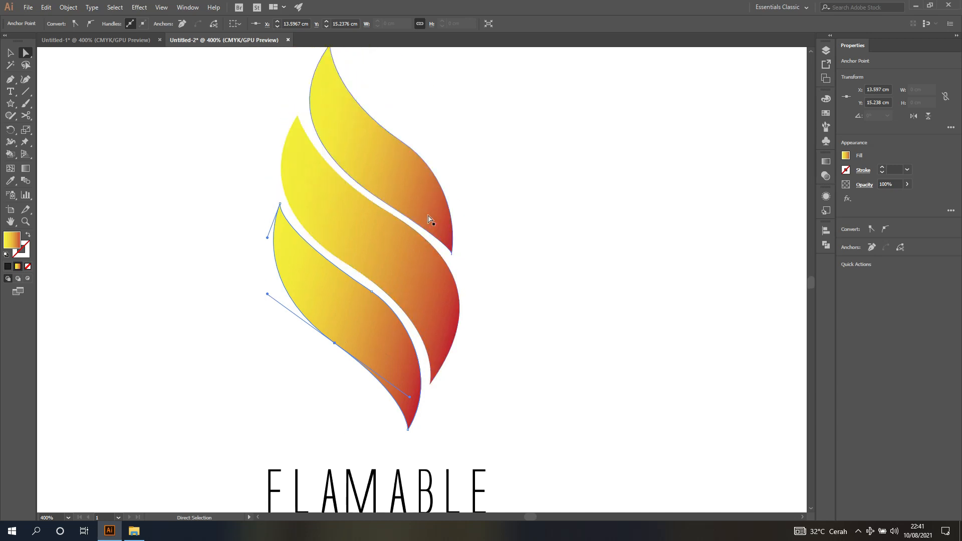
left_click(412, 201)
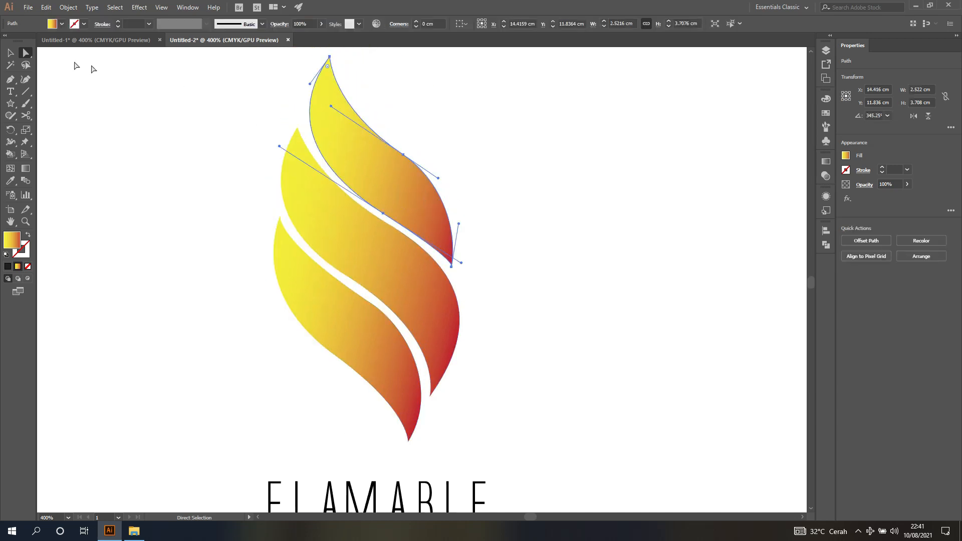
left_click(10, 52)
left_click(136, 154)
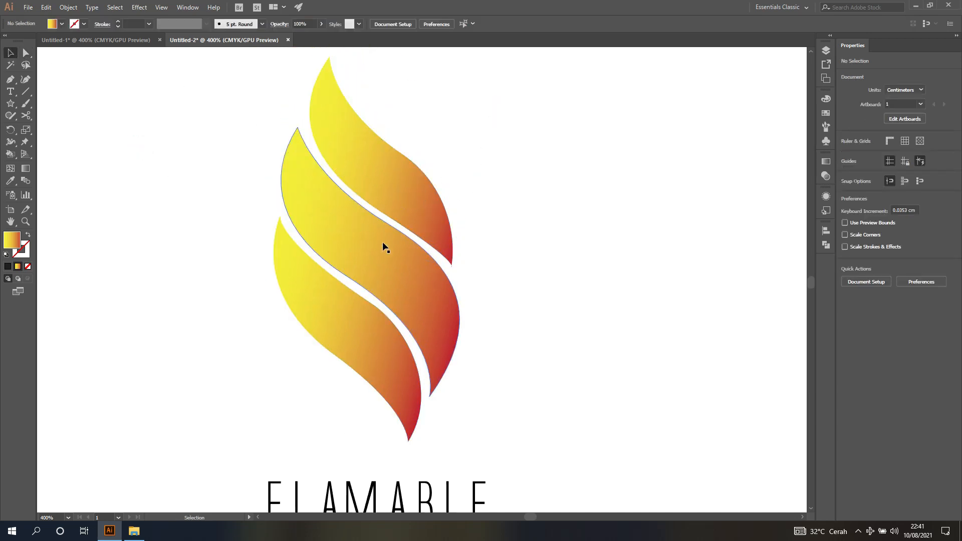
- Group the whole FLAMABLE logo, scale it down to about 3.53 by 7.78 cm, and move it closer to the colorRotation logo
scroll(383, 244, "down", 1, "alt")
scroll(383, 241, "down", 1)
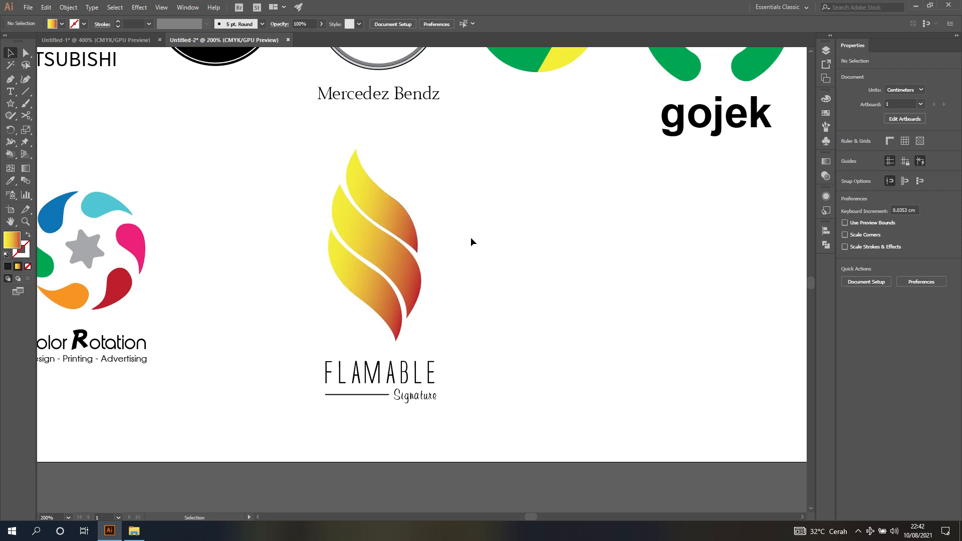
scroll(471, 236, "down", 1, "alt")
scroll(471, 236, "up", 1, "alt")
left_click_drag(287, 134, 471, 432)
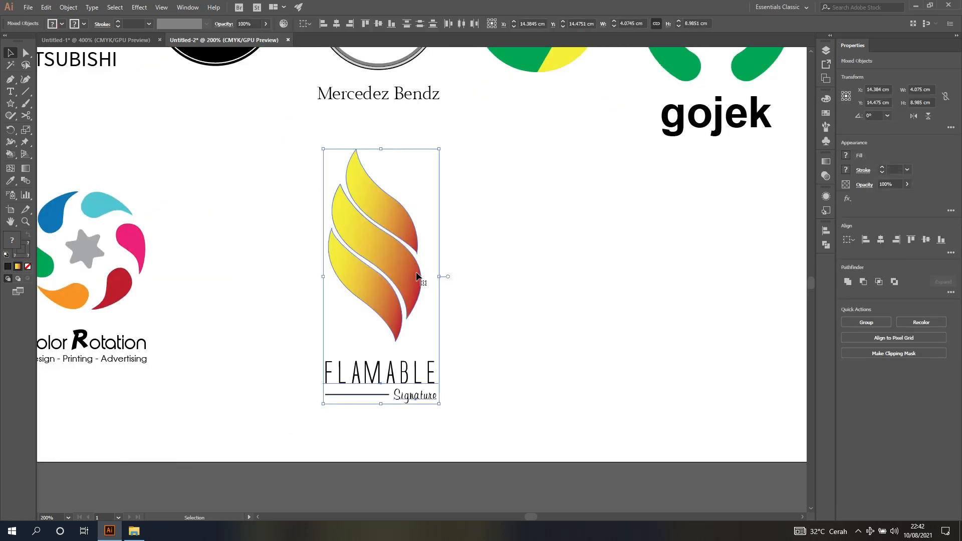
key("ctrl+g")
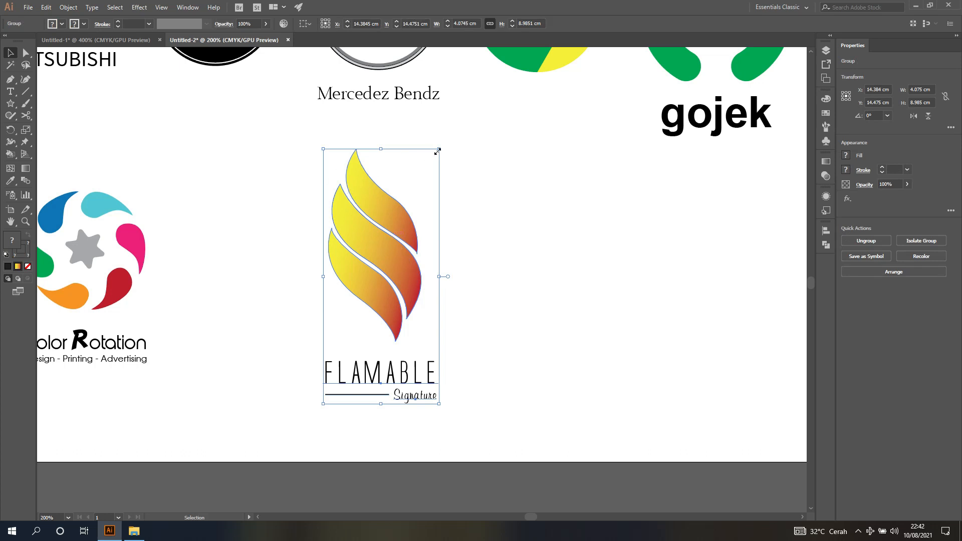
left_click_drag(439, 151, 424, 183)
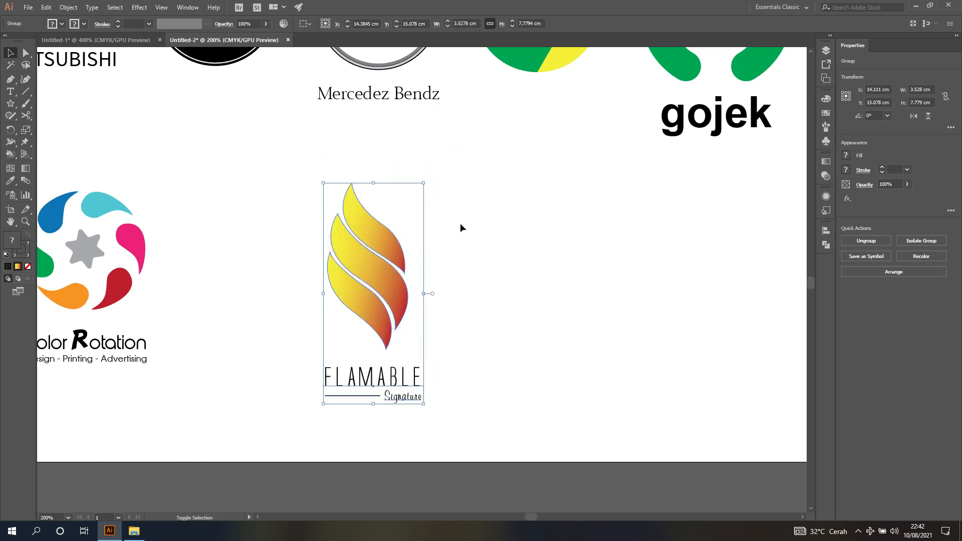
left_click(460, 224)
left_click_drag(375, 265, 316, 242)
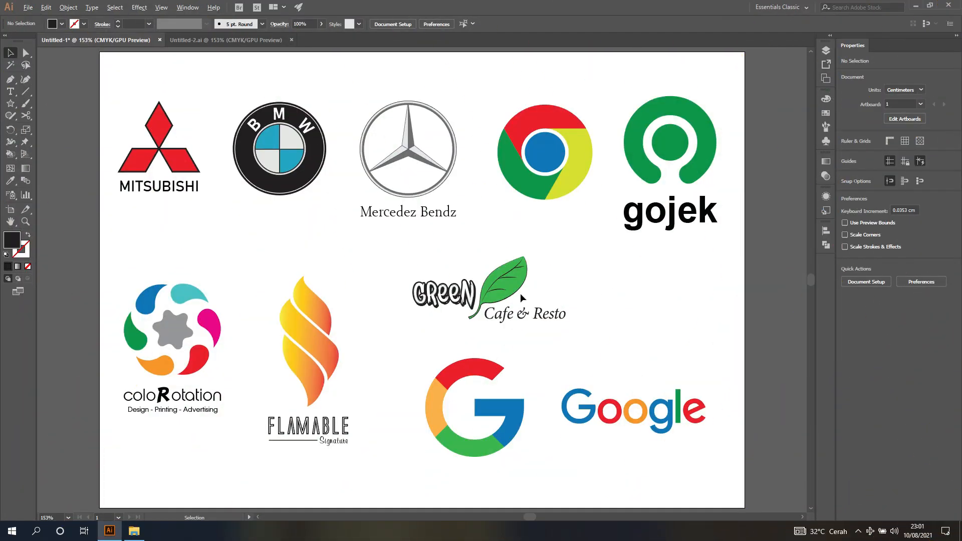
- In Untitled-2.ai, draw the leaf's left edge with the Pen tool, curving from the stem base up to the leaf tip
scroll(520, 293, "up", 3)
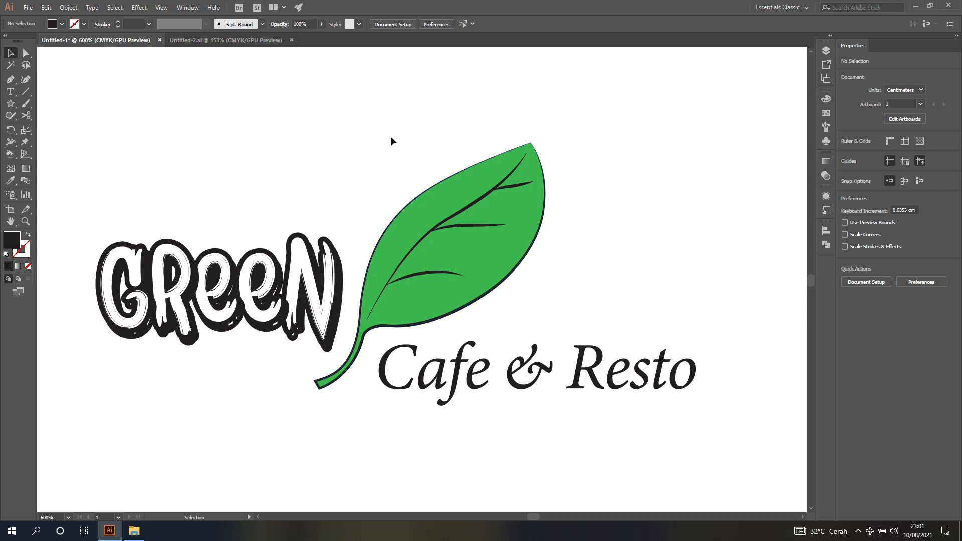
left_click(247, 41)
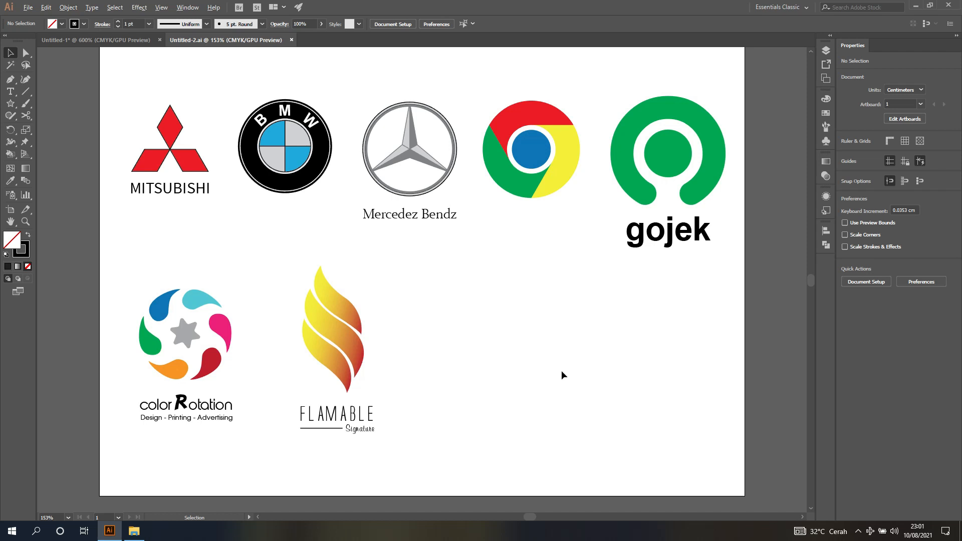
scroll(561, 375, "up", 4)
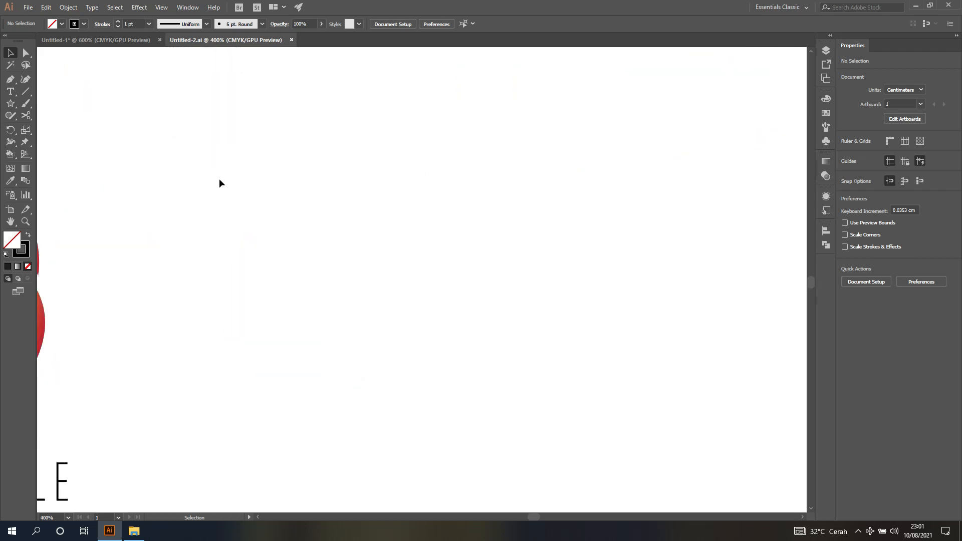
left_click(10, 80)
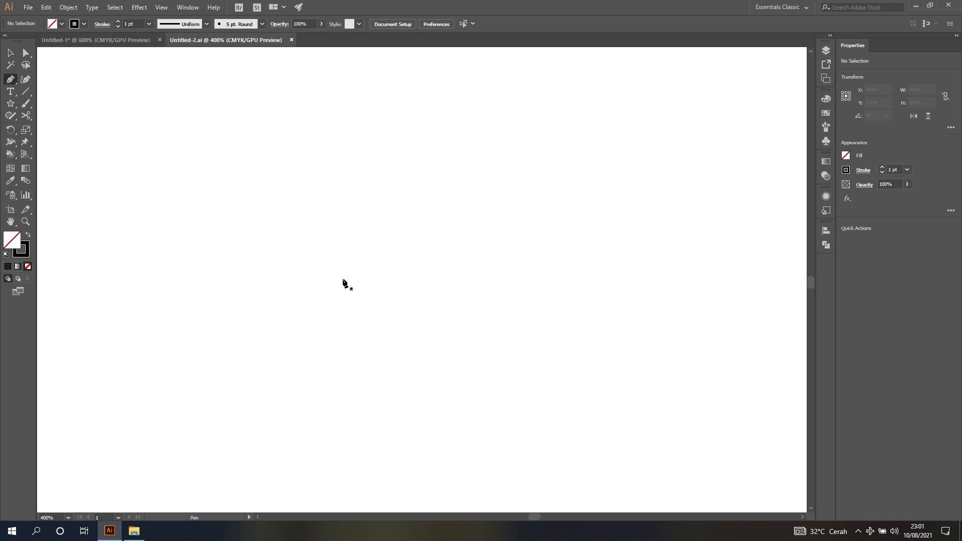
left_click(273, 380)
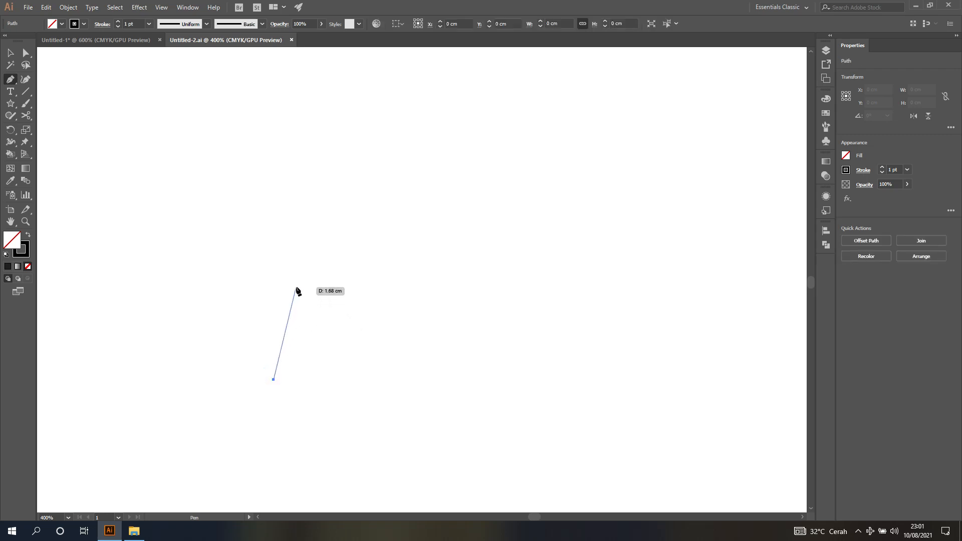
left_click_drag(296, 286, 277, 245)
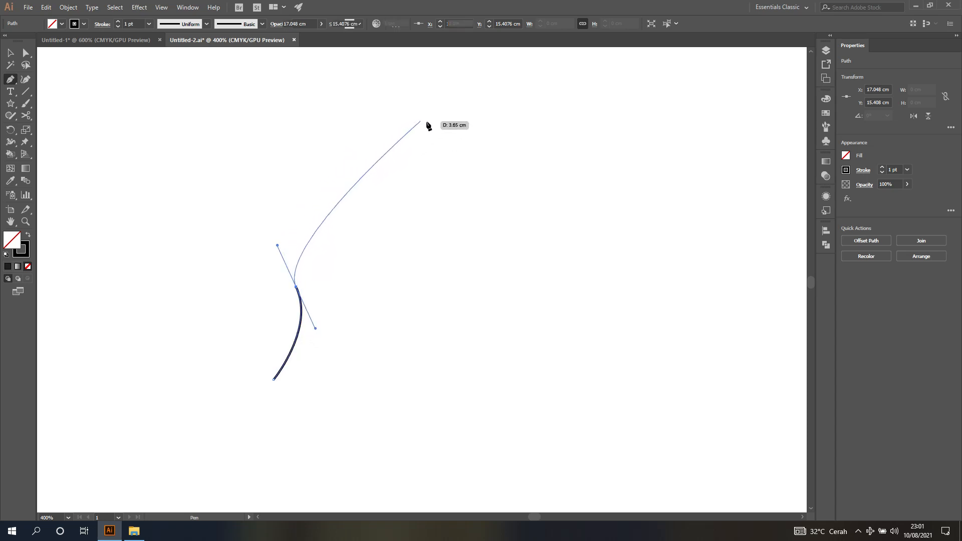
left_click_drag(427, 113, 513, 96)
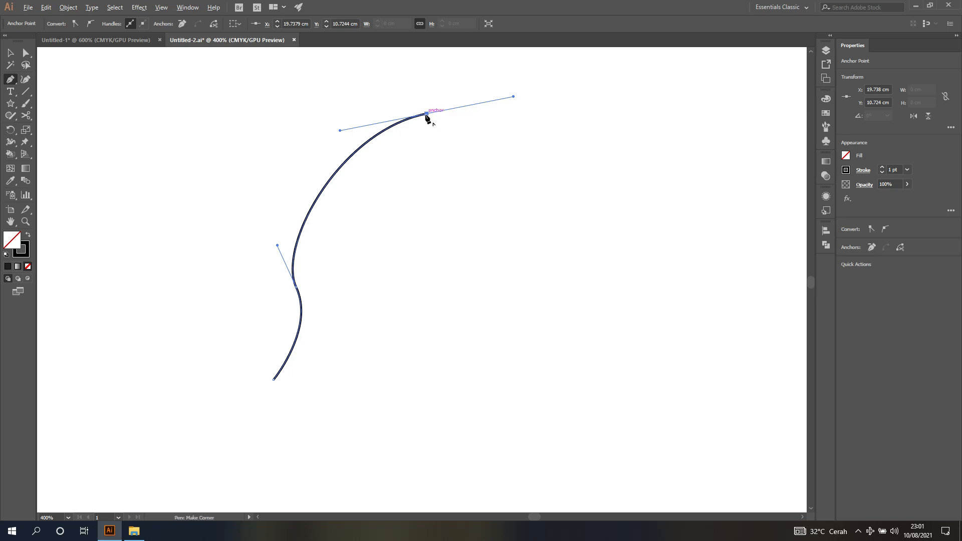
- Continue the path down the leaf's right side and around the stem, closing the outline at about 5.1 cm tall
left_click_drag(427, 114, 307, 369)
left_click_drag(415, 311, 378, 321)
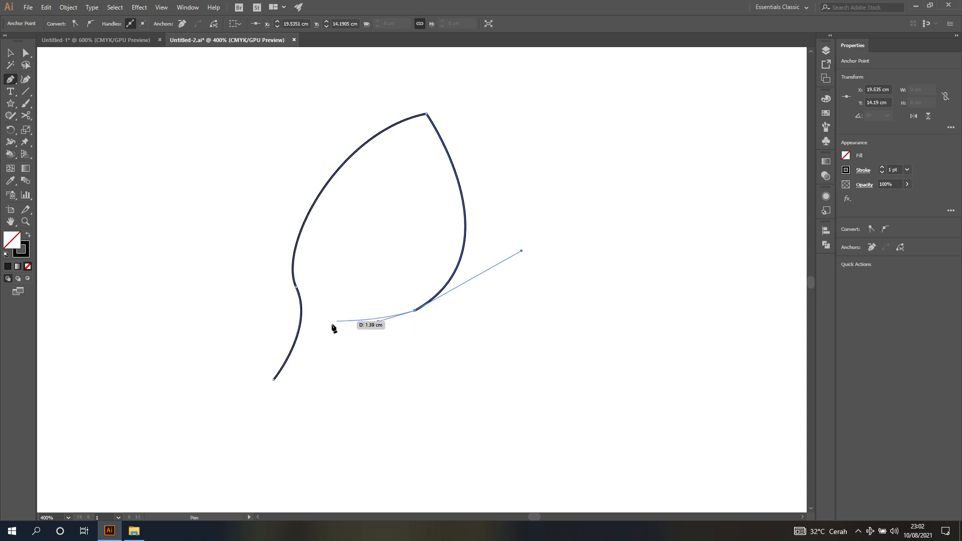
left_click_drag(318, 333, 277, 402)
left_click(266, 395)
left_click(273, 380)
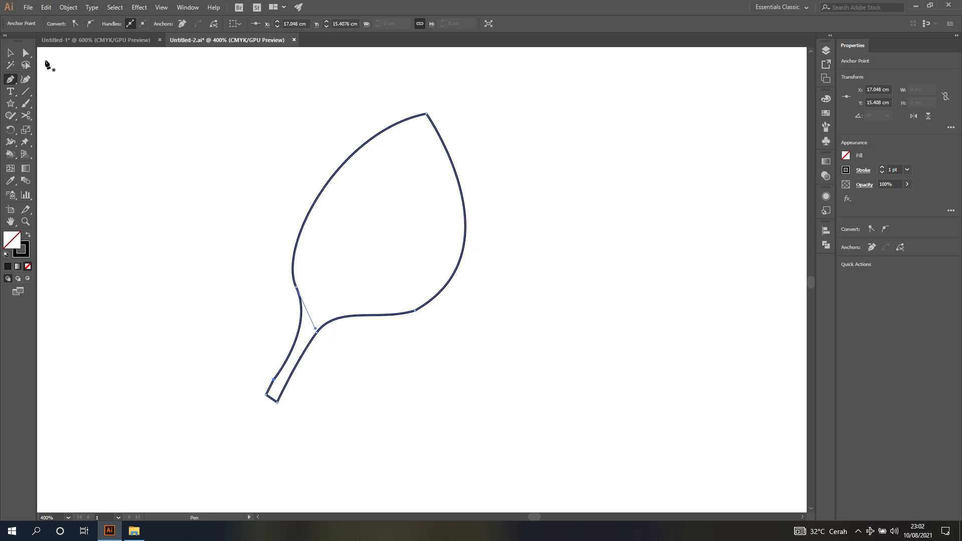
- Remove the extra anchor point near the base of the stem's left edge
left_click(26, 53)
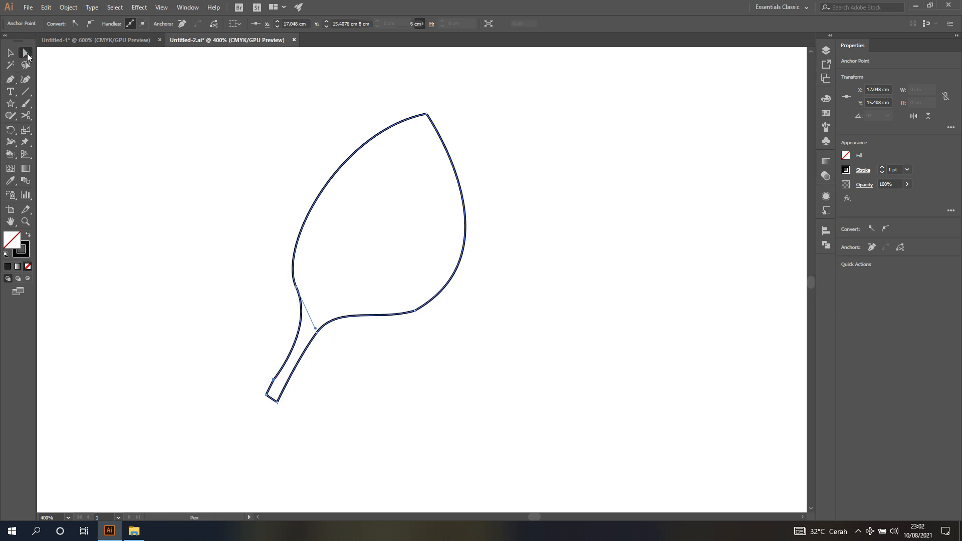
left_click(8, 80)
scroll(224, 369, "up", 1)
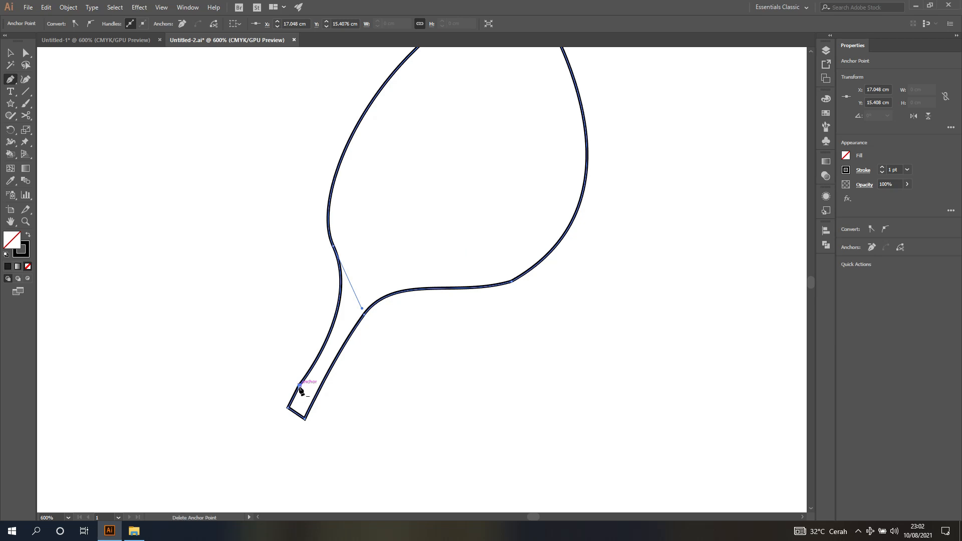
left_click(300, 387)
- Convert the leaf's lower-right anchor point to smooth, shift it slightly toward the stem, and adjust its handle
left_click(25, 52)
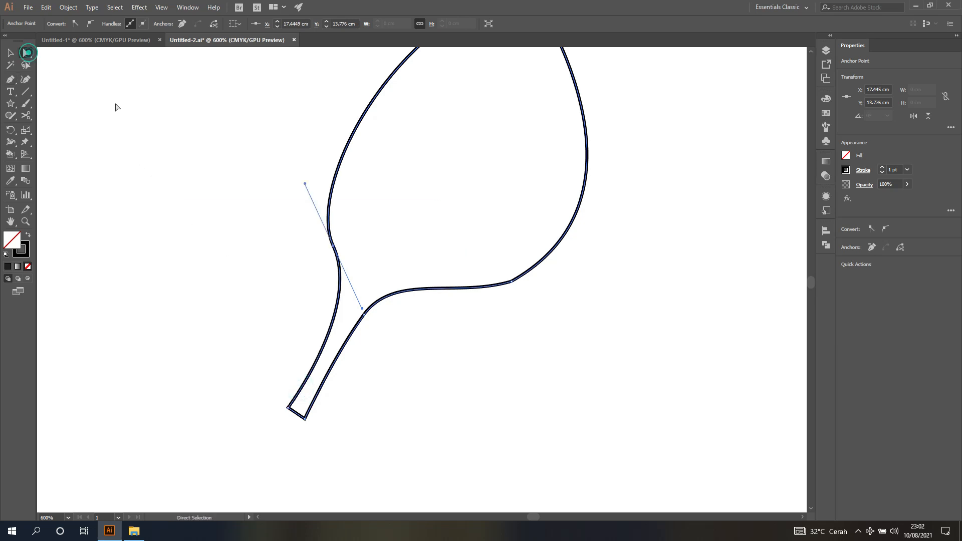
scroll(438, 318, "up", 3)
left_click(512, 368)
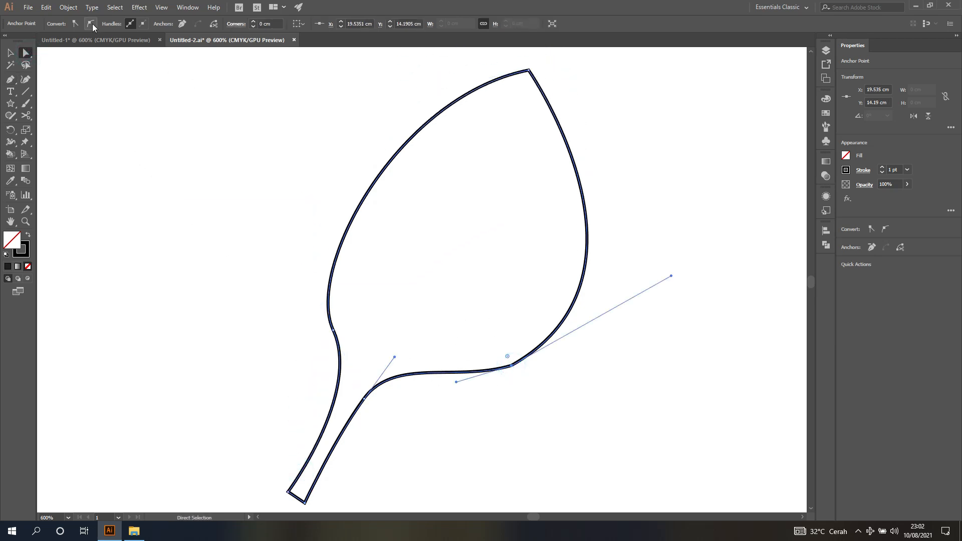
left_click_drag(509, 372, 494, 382)
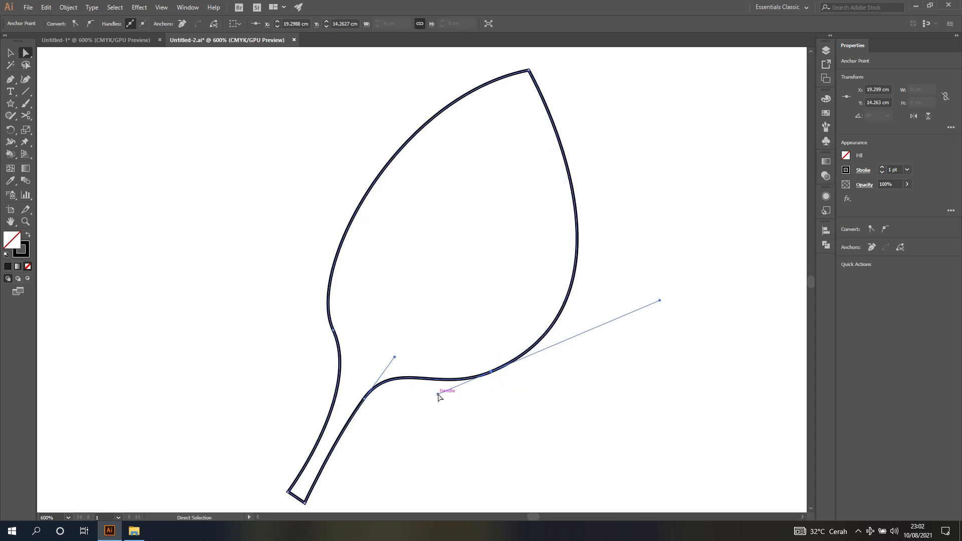
left_click_drag(438, 394, 435, 390)
- Straighten the upper-left edge by raising the anchor point above the stem and adjusting its handle and the tip's handle
left_click(528, 71)
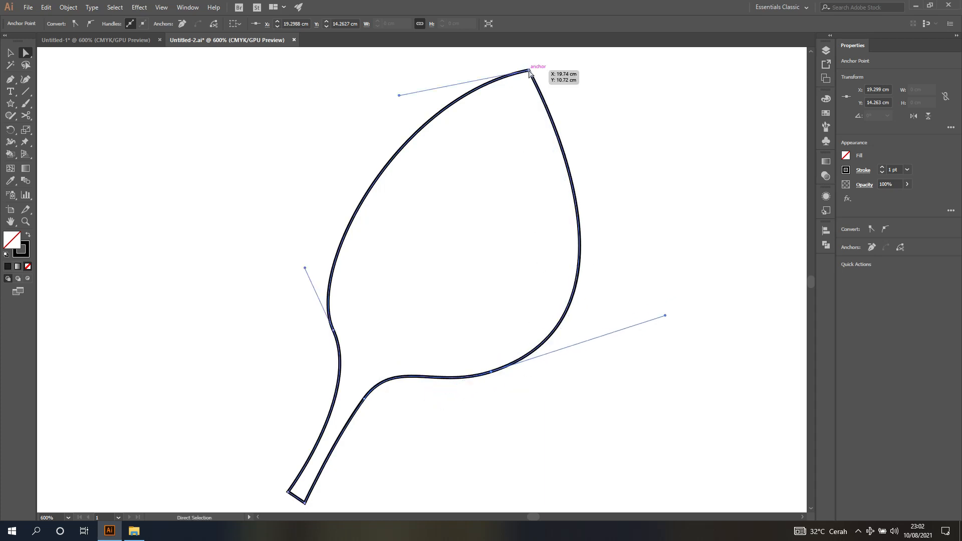
left_click_drag(435, 88, 408, 87)
left_click(528, 70)
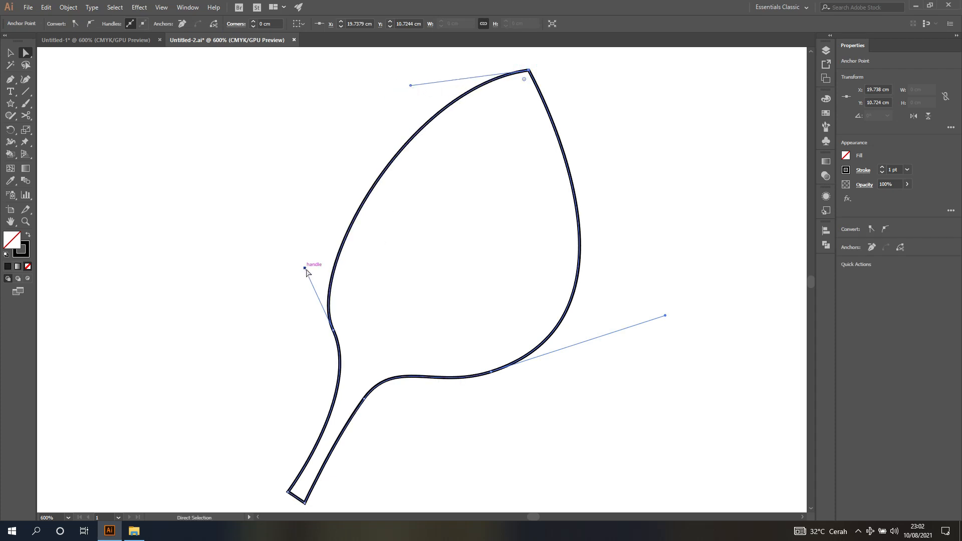
left_click_drag(333, 330, 335, 314)
left_click_drag(306, 252, 296, 207)
left_click_drag(409, 86, 480, 107)
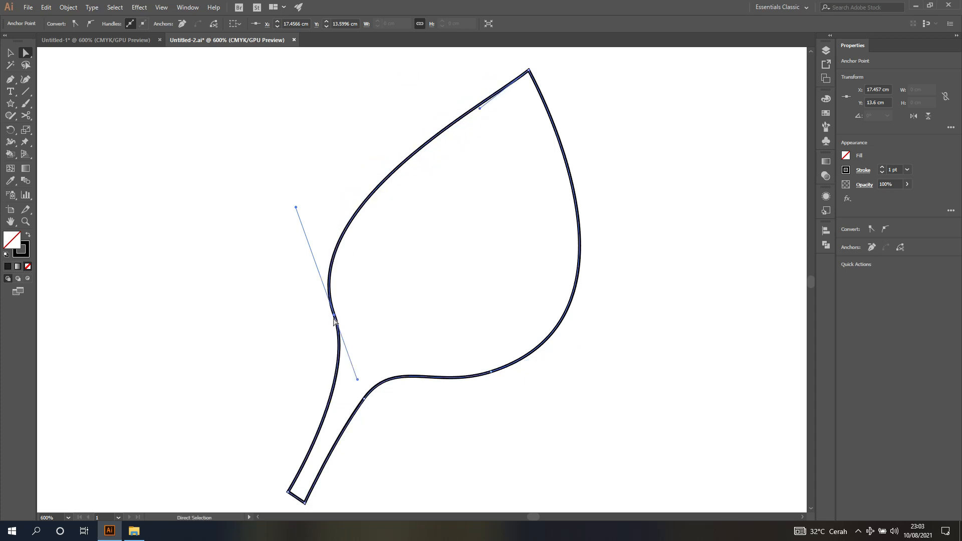
- Move the anchor point where the left edge meets the stem down and inward, and lengthen its upper handle
left_click_drag(334, 316, 347, 334)
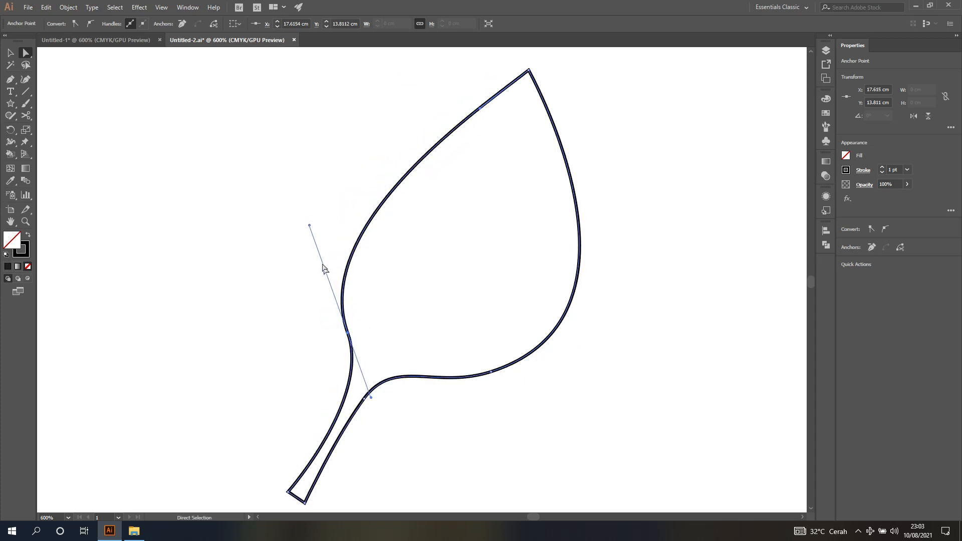
left_click(314, 216)
left_click(349, 331)
left_click(349, 333)
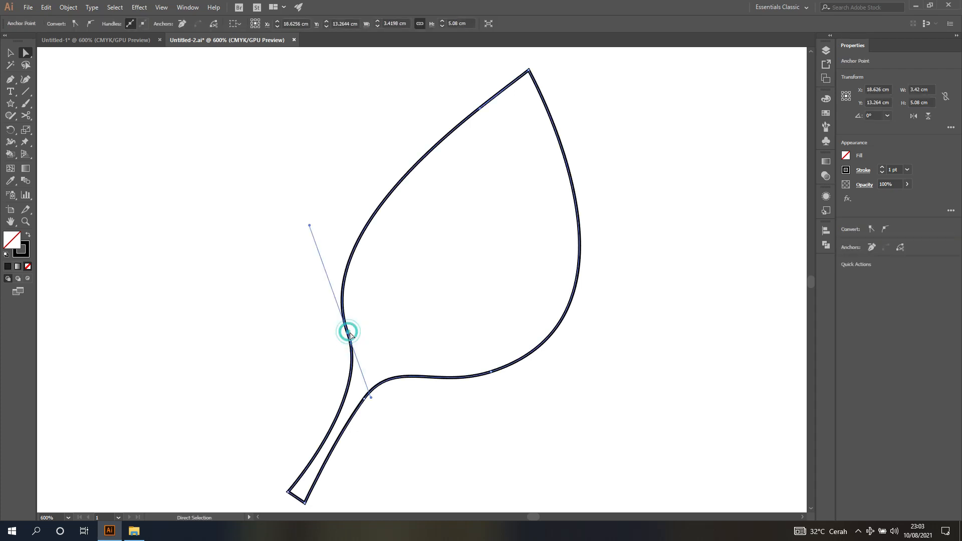
left_click_drag(309, 226, 300, 175)
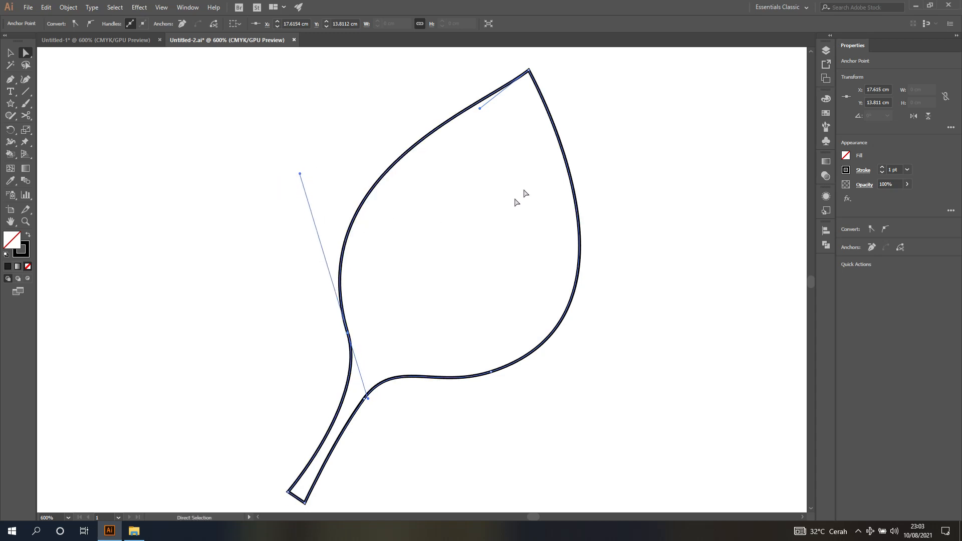
- Move the leaf tip outward to the right and reshape the right edge with the lower-right anchor point's handle
left_click(490, 372)
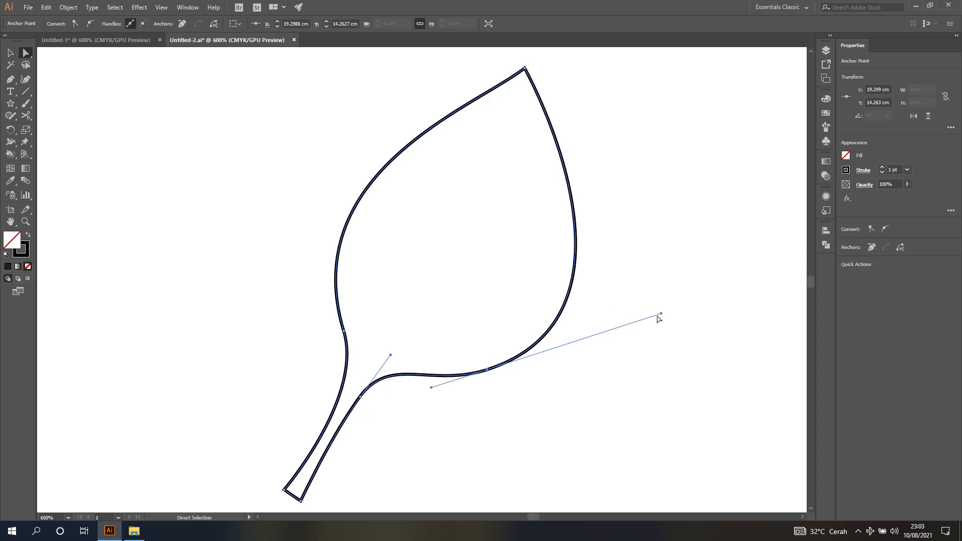
left_click_drag(660, 318, 640, 334)
left_click_drag(525, 67, 573, 64)
left_click_drag(524, 104, 522, 95)
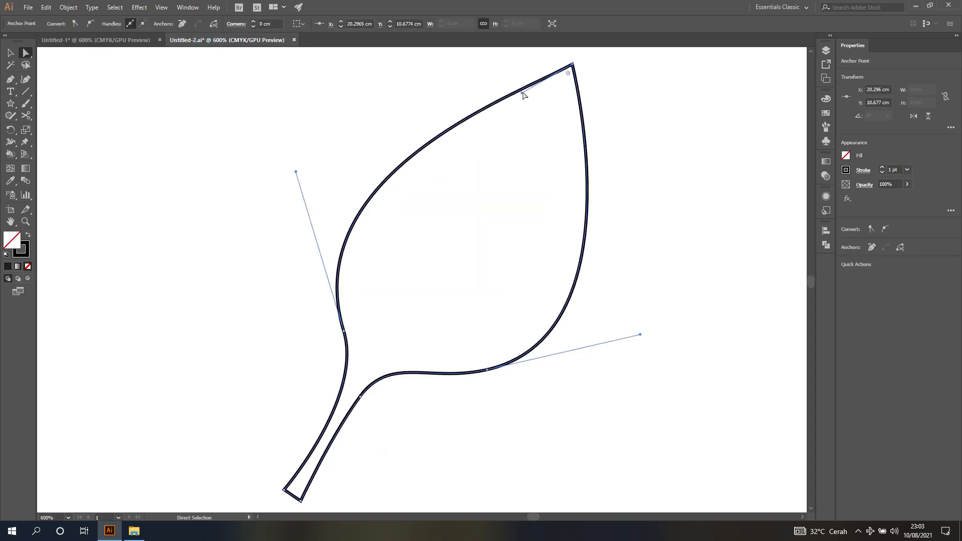
left_click_drag(642, 336, 681, 346)
left_click_drag(573, 64, 605, 59)
- Fine-tune the left edge by extending the stem-junction handle and nudging its anchor point inward, and deselect the leaf
left_click(344, 337)
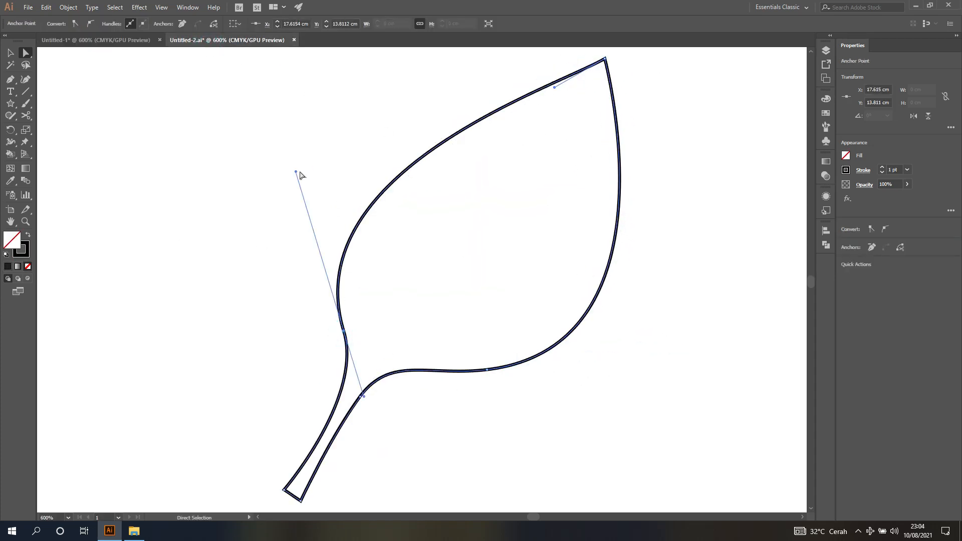
mouse_move(296, 171)
left_mouse_down()
mouse_move(311, 130)
mouse_move(320, 130)
mouse_move(296, 158)
left_mouse_up()
left_click_drag(342, 330, 347, 332)
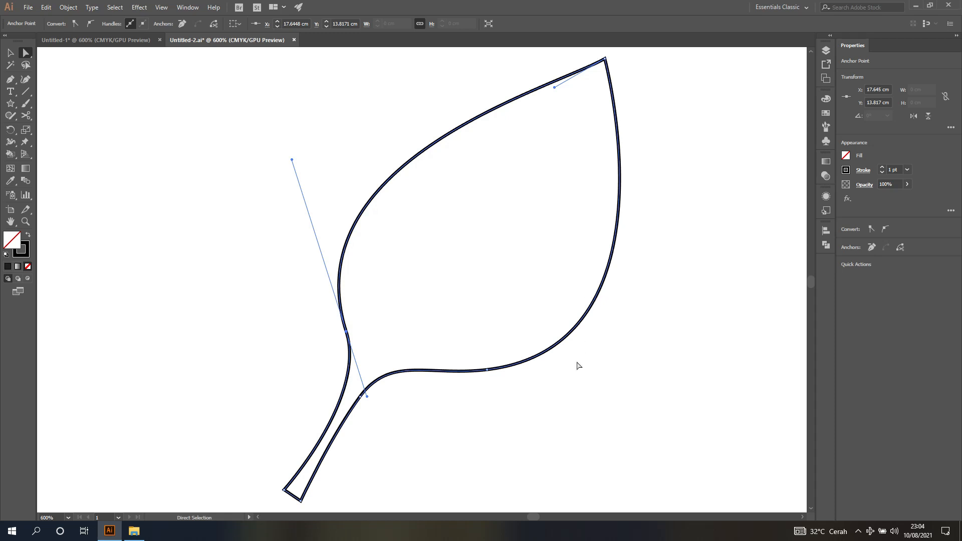
left_click(640, 356)
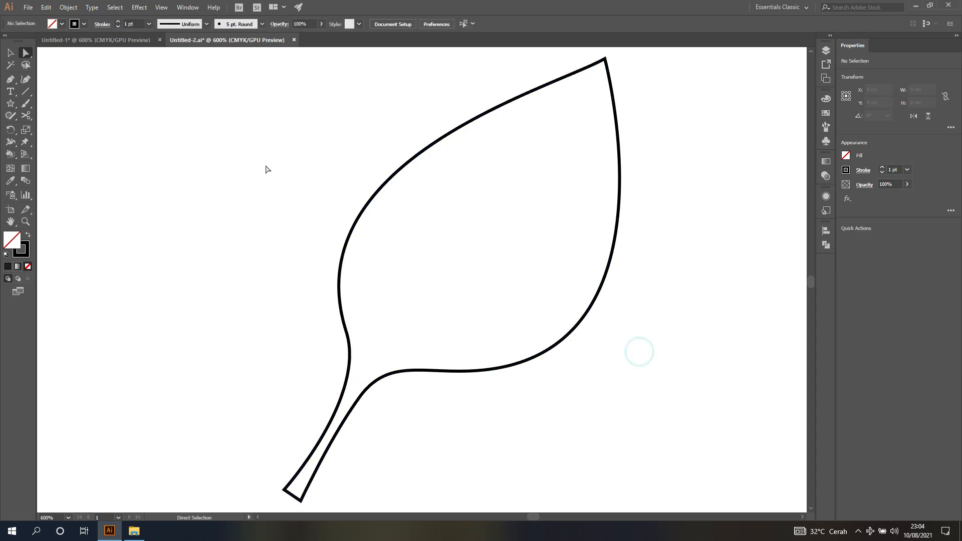
- Draw a curved central vein with the Pen tool from the leaf's base up to just below its tip
left_click(12, 80)
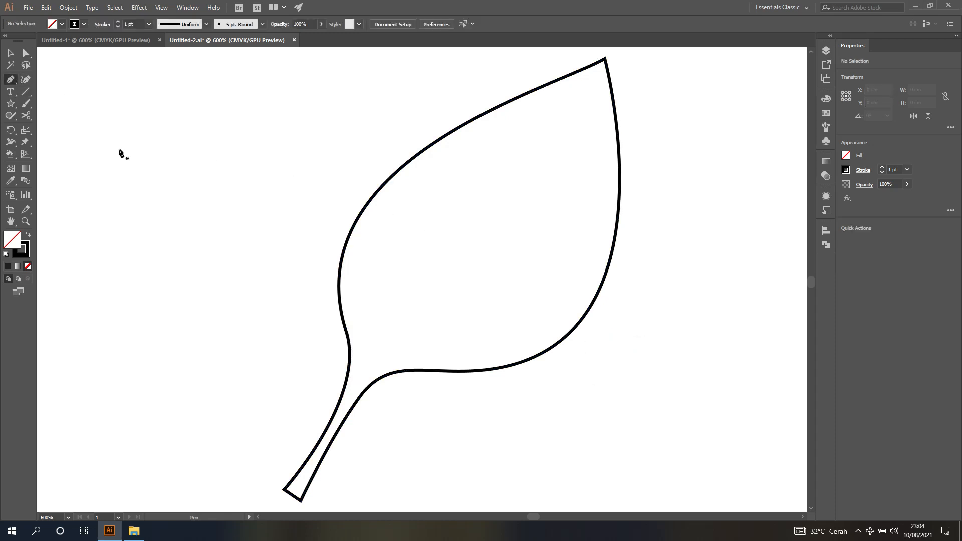
left_click(357, 375)
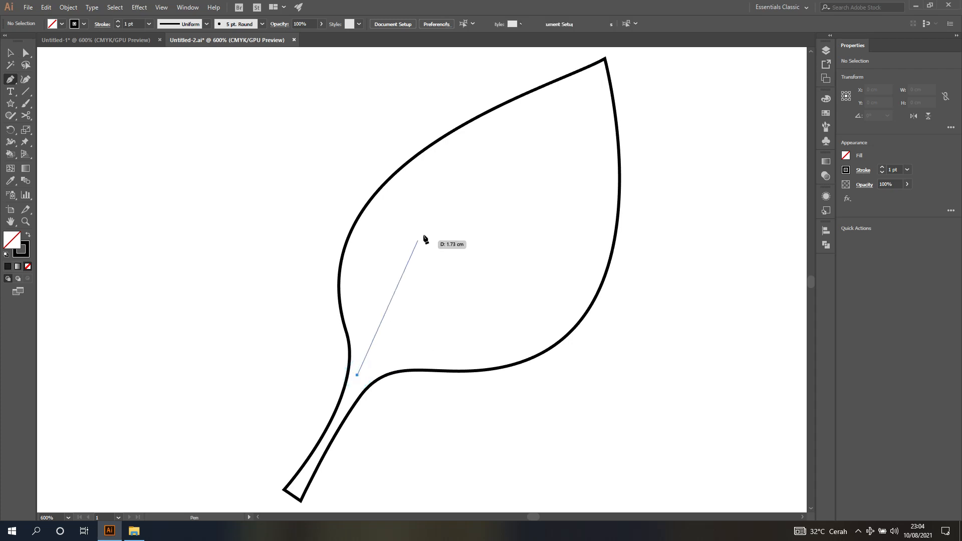
left_click_drag(450, 214, 498, 177)
left_click_drag(594, 83, 604, 64)
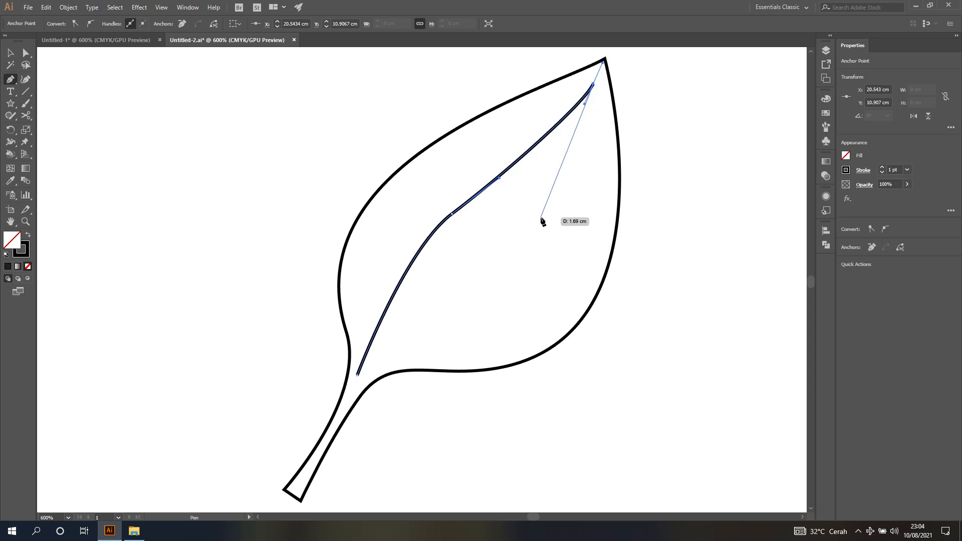
key("Escape")
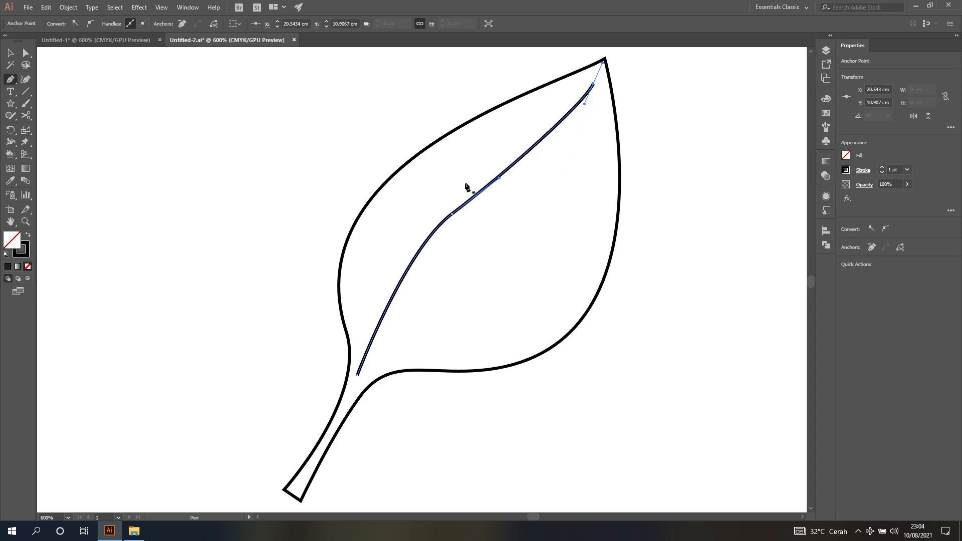
- Reshape the central vein into a smooth S-curve by adjusting its middle anchor point and direction handles
left_click(25, 52)
mouse_move(452, 214)
left_mouse_down()
mouse_move(459, 197)
mouse_move(425, 243)
mouse_move(434, 220)
left_mouse_up()
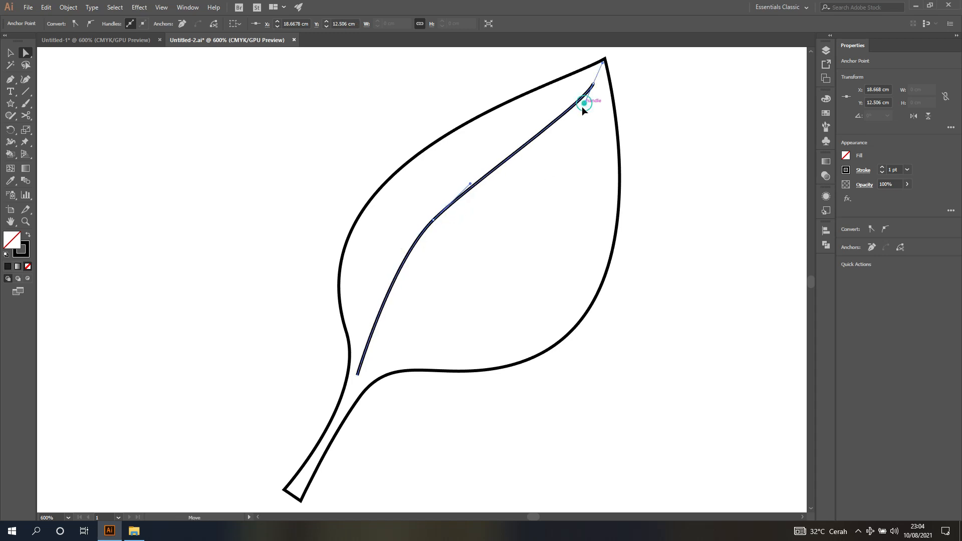
left_click_drag(585, 102, 560, 143)
left_click(649, 101)
left_click(434, 220)
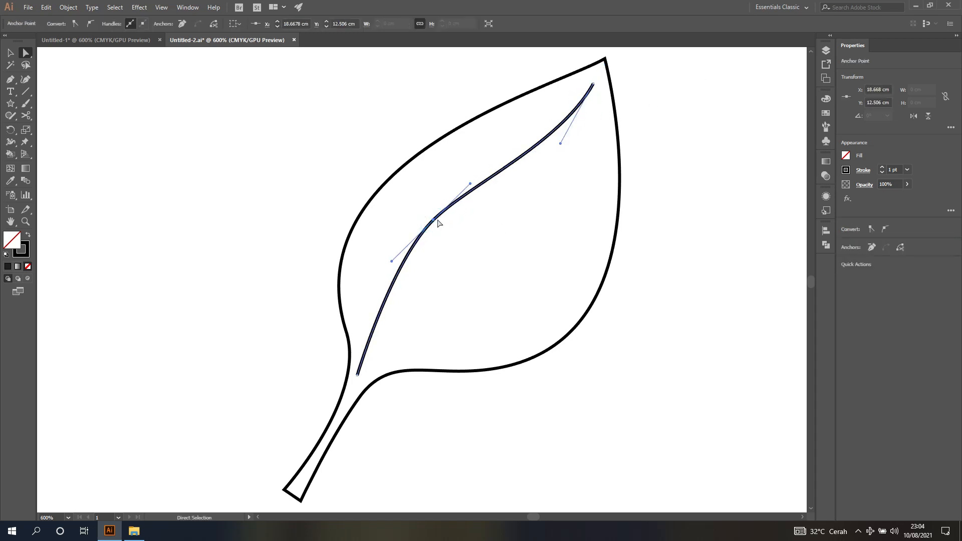
left_click_drag(438, 223, 448, 209)
left_click_drag(406, 247, 375, 285)
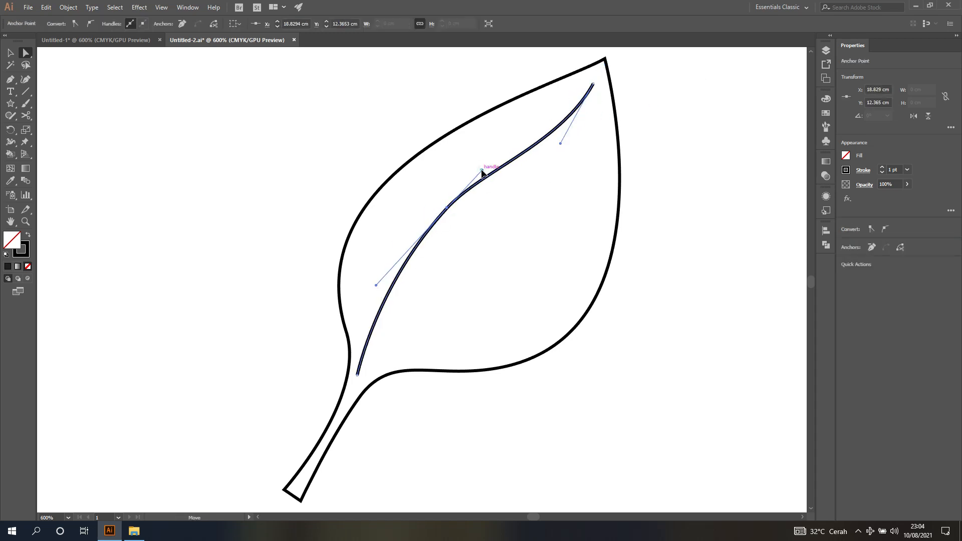
left_click(700, 129)
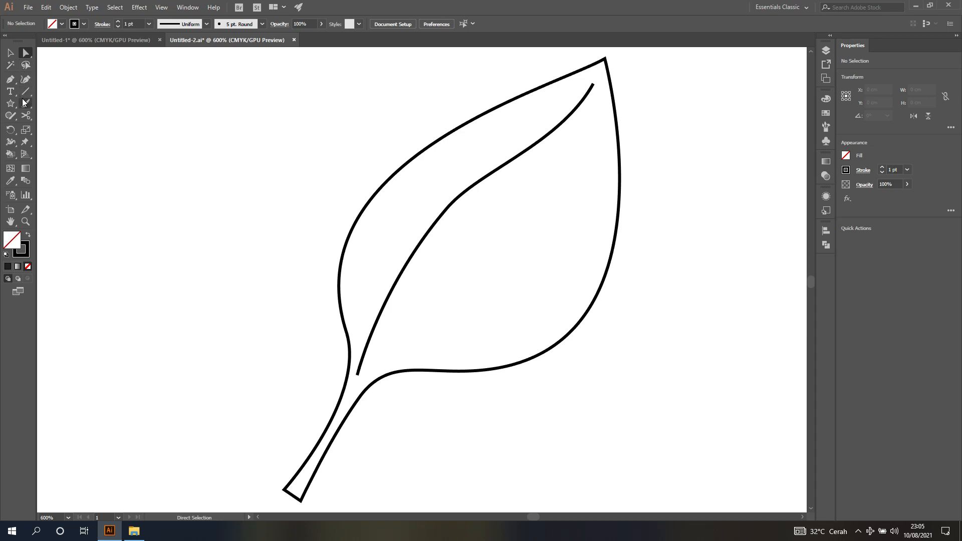
- Draw three curved side veins with the Pen tool, branching from the central vein toward the leaf's right edge
left_click(10, 80)
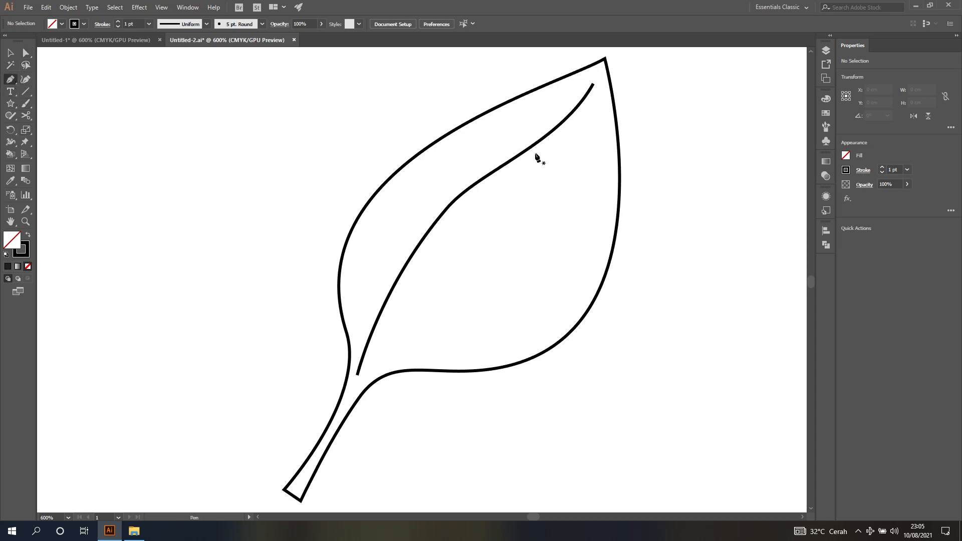
left_click(523, 152)
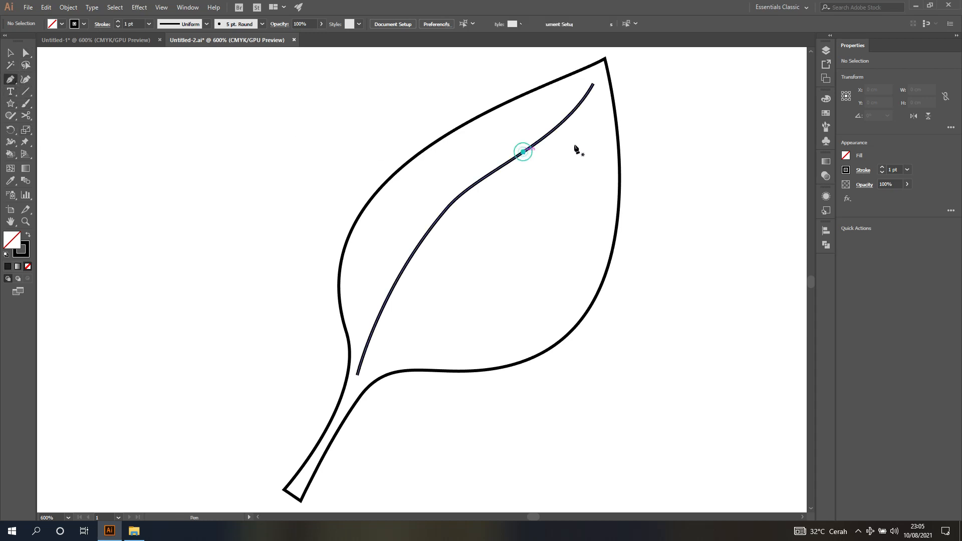
left_click_drag(594, 139, 603, 134)
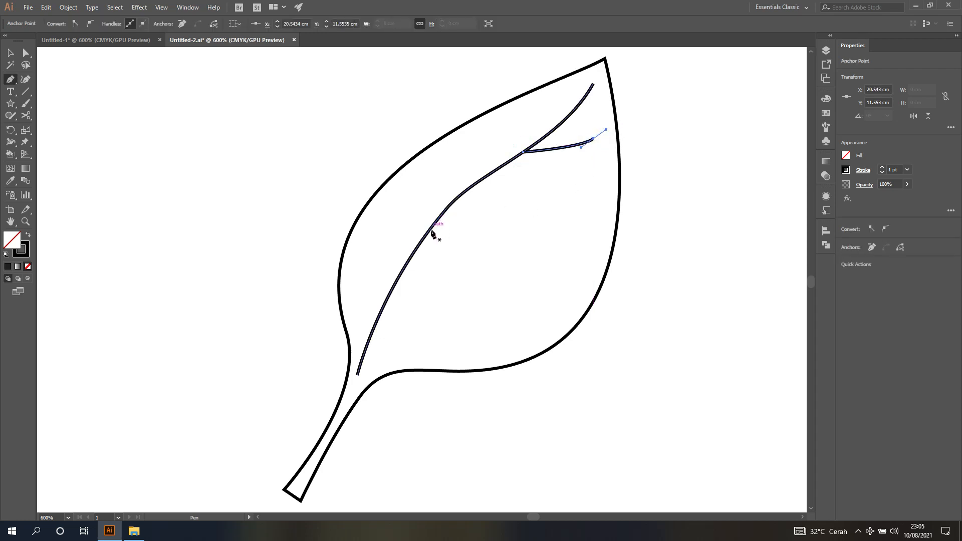
left_click_drag(427, 234, 521, 204)
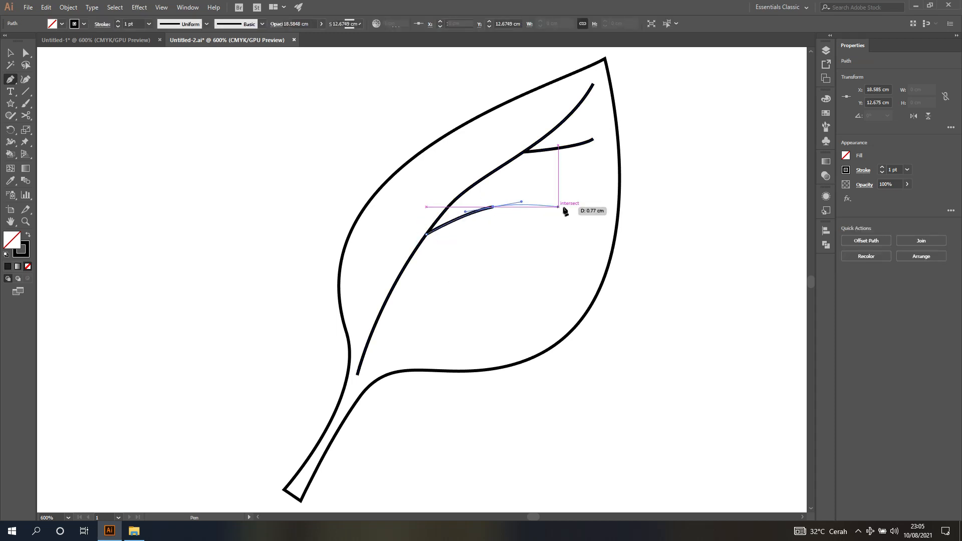
left_click_drag(583, 197, 594, 188)
key("Escape")
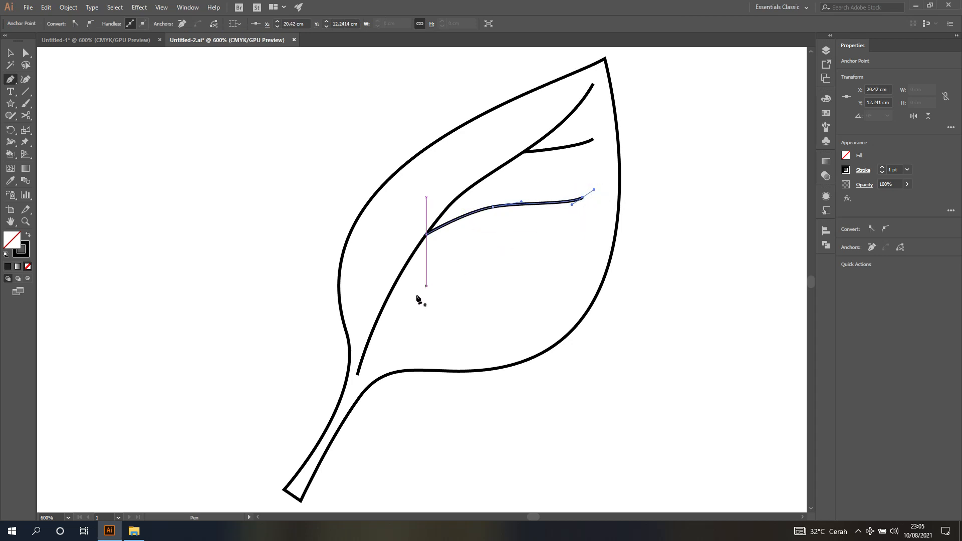
left_click(378, 319)
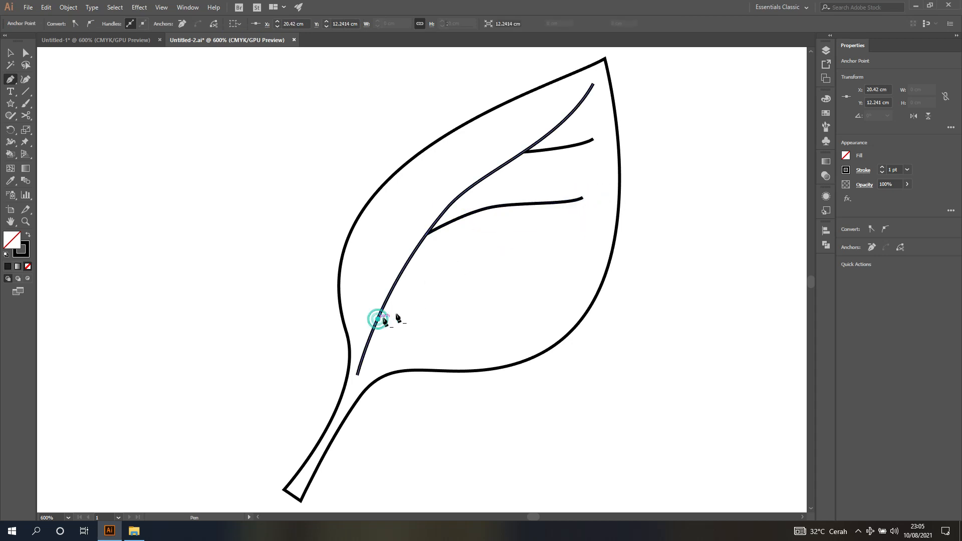
left_click_drag(448, 283, 563, 262)
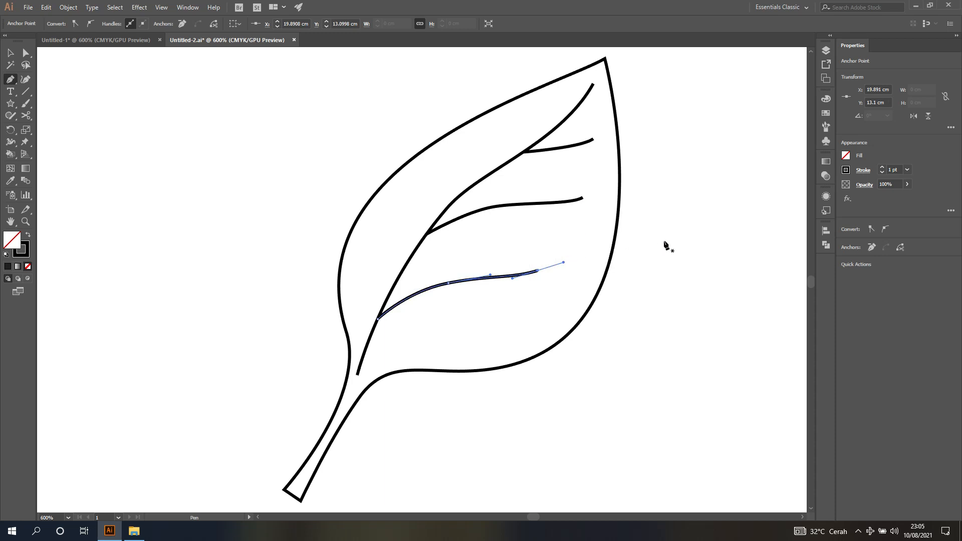
- Smooth the curves of the middle and lower side veins by shifting their middle anchor points slightly
left_click(26, 53)
left_click(498, 210)
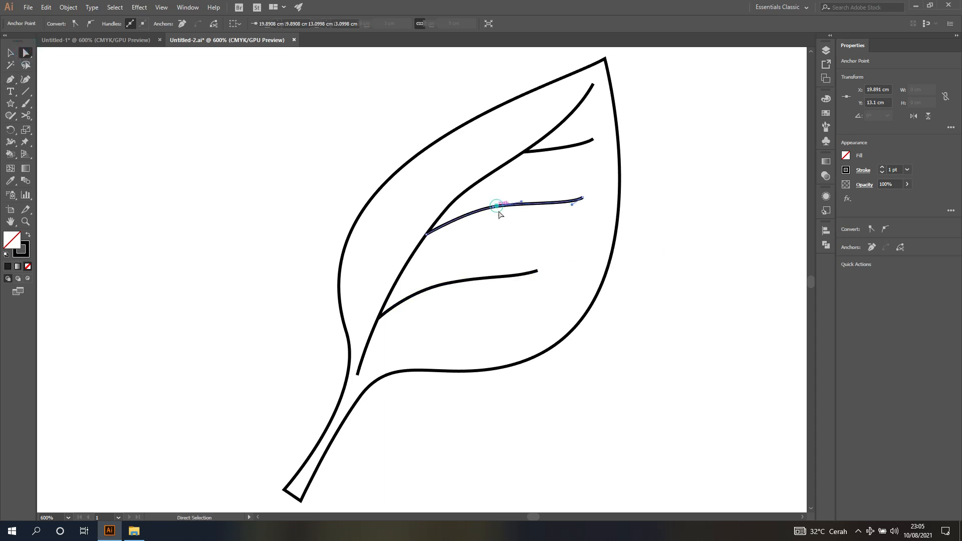
left_click_drag(497, 210, 516, 204)
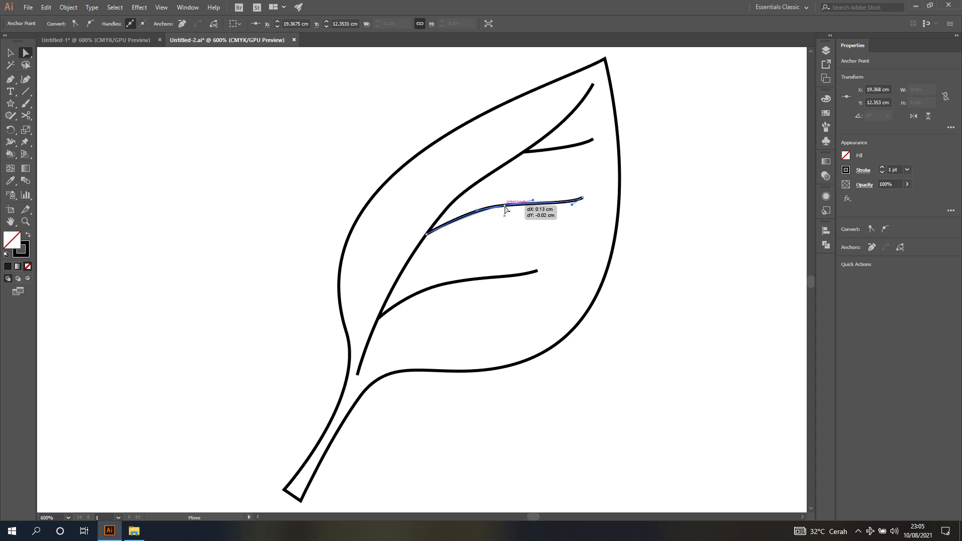
left_click(670, 163)
left_click(456, 282)
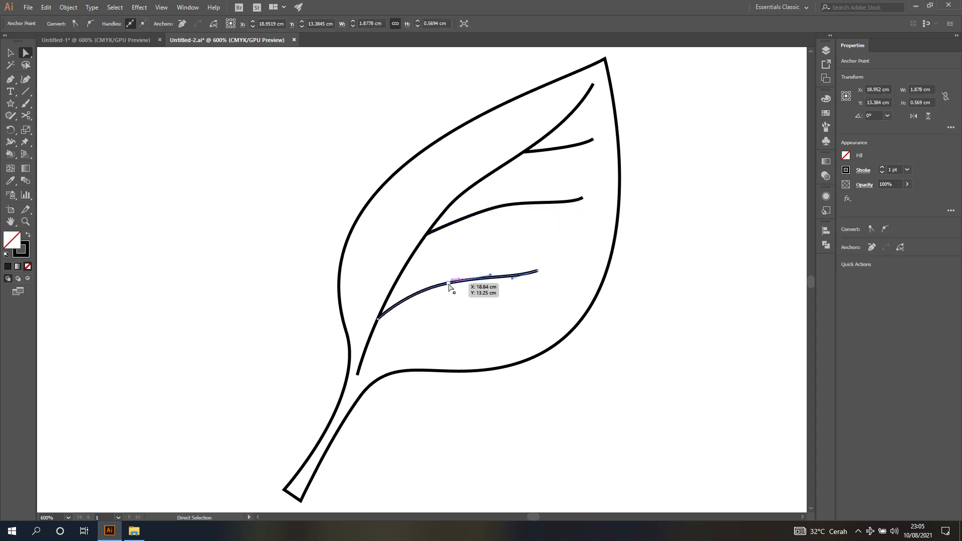
left_click(671, 239)
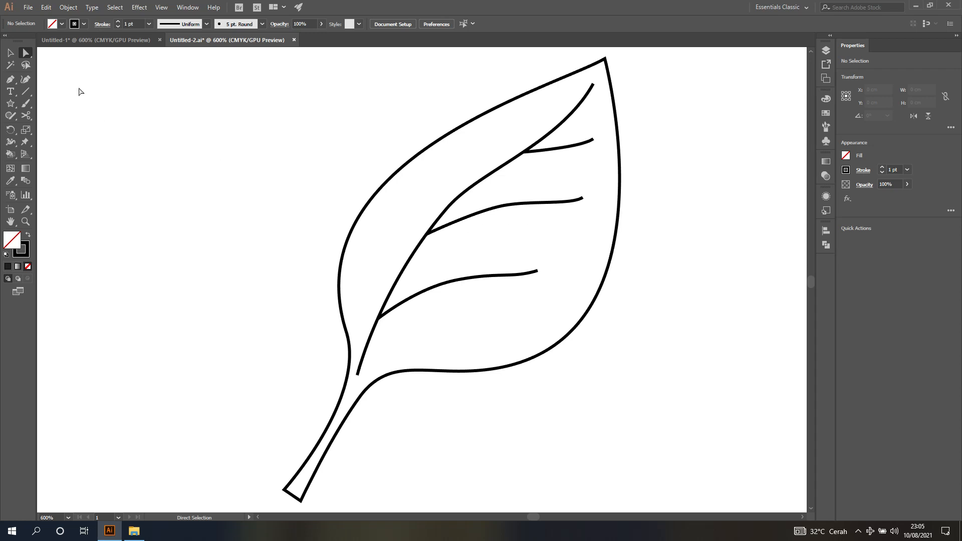
- Check the finished leaf in the Untitled-1 document and give the new leaf's central vein the lens-shaped width profile
left_click(95, 40)
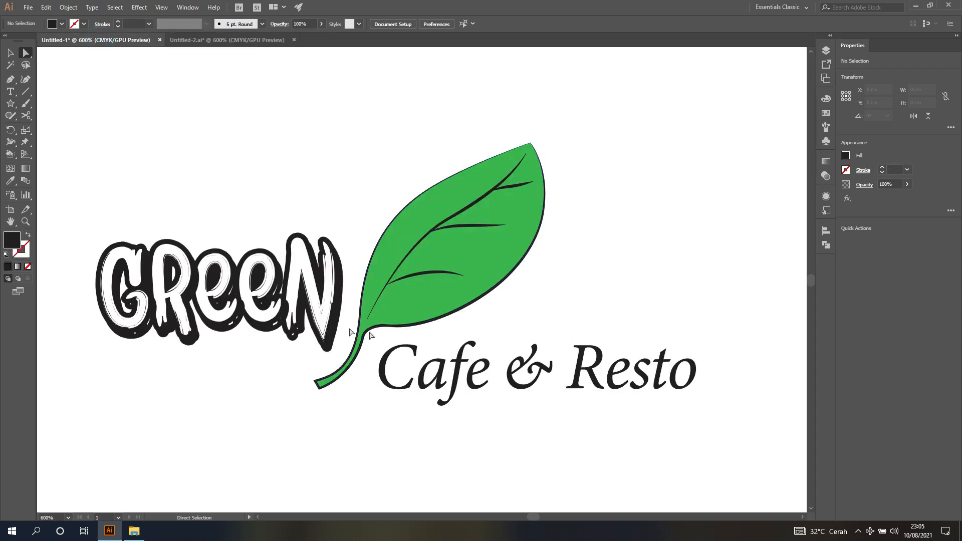
left_click(246, 40)
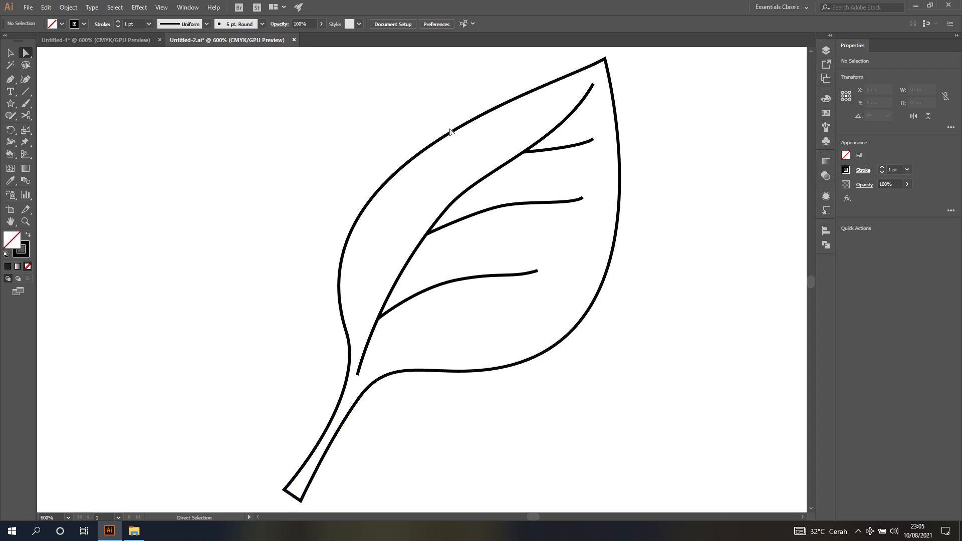
left_click(12, 55)
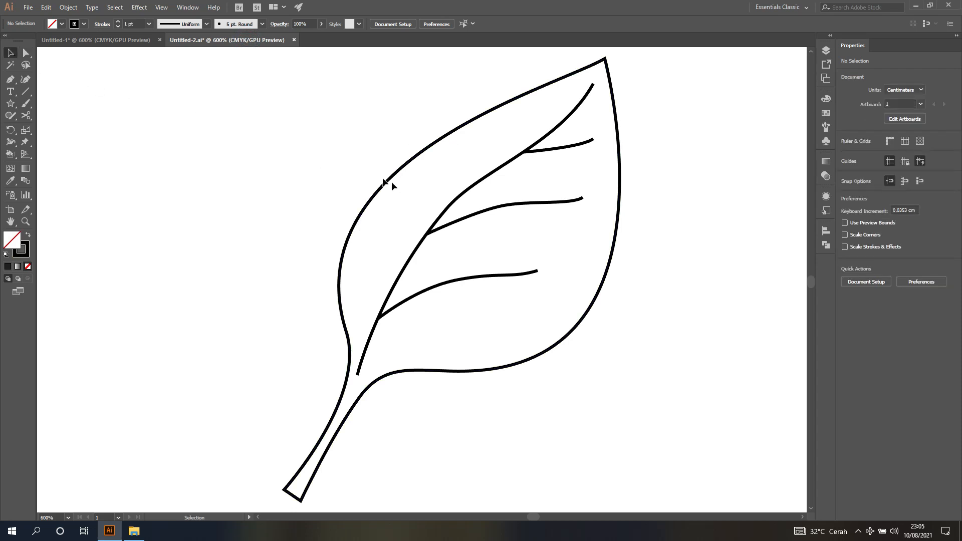
left_click(454, 206)
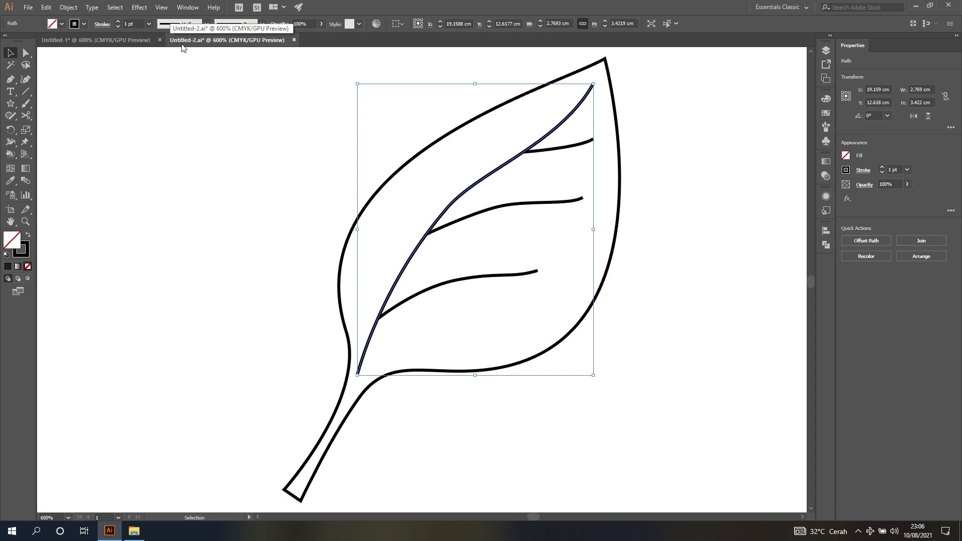
left_click(206, 25)
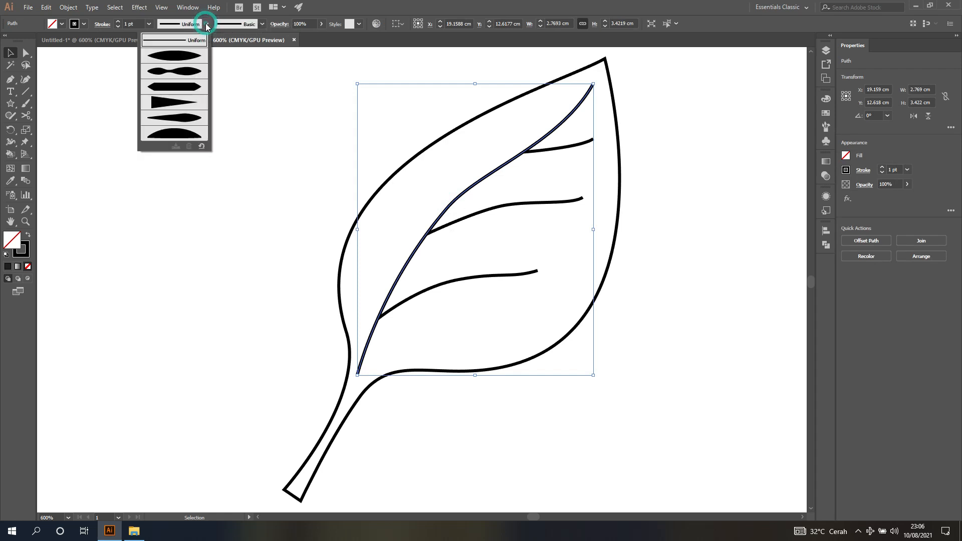
left_click(173, 58)
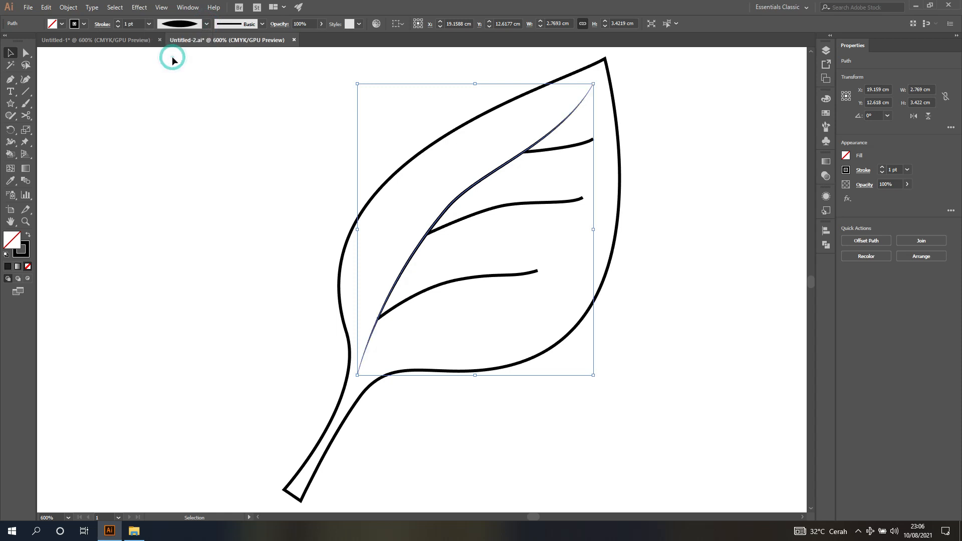
left_click(237, 169)
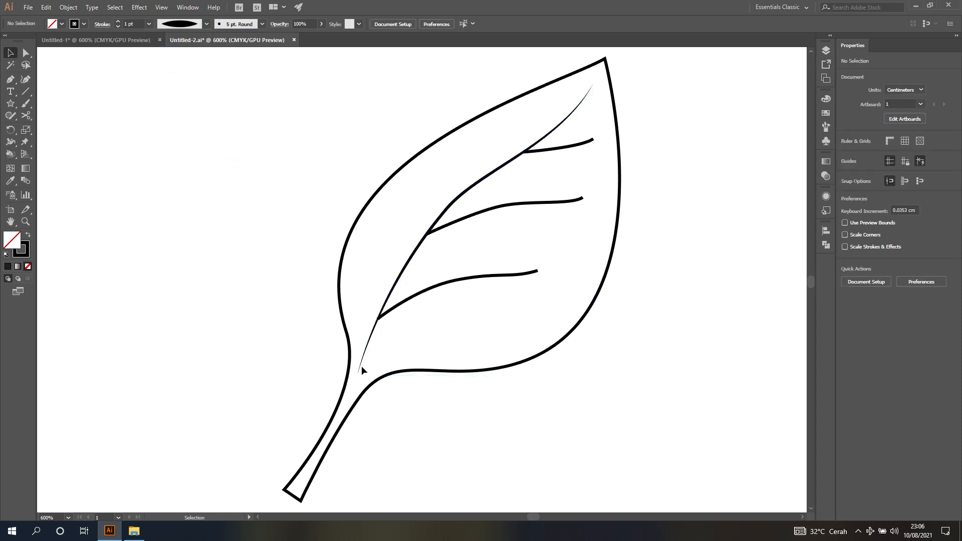
- Apply the lens-shaped width profile, tapered at both ends, to the upper side vein
left_click(569, 149)
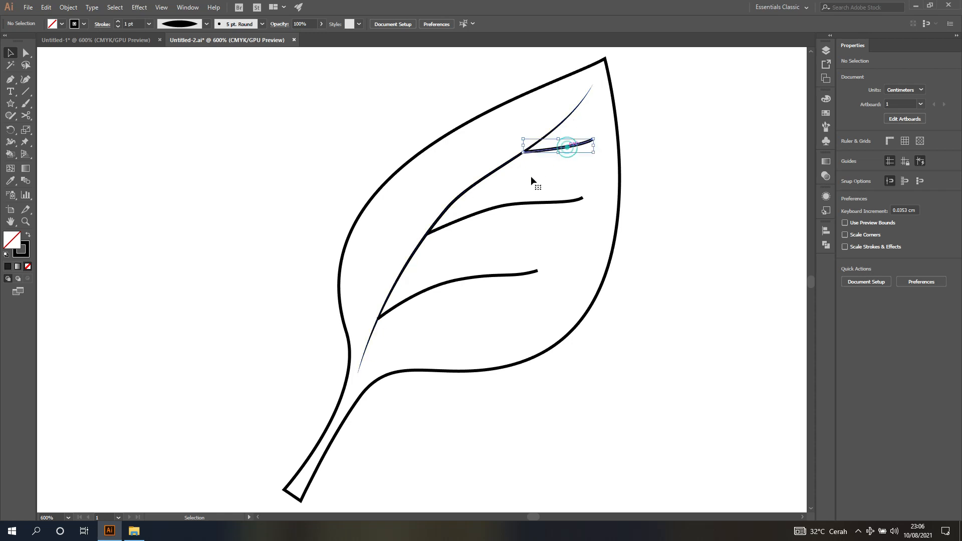
left_click(206, 25)
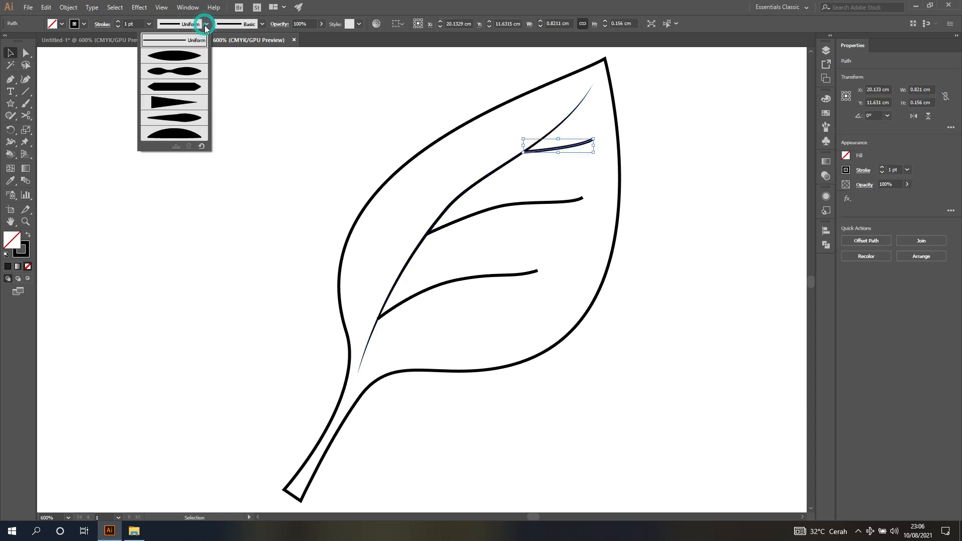
left_click(189, 53)
- Try the double-bulge width profile on the middle side vein, and replace it with the lens-shaped one
left_click(471, 219)
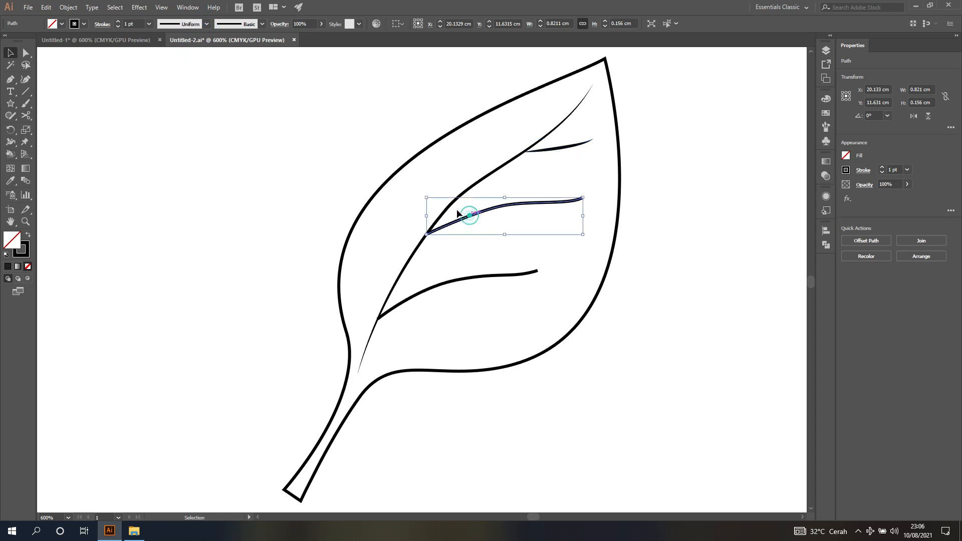
left_click(206, 24)
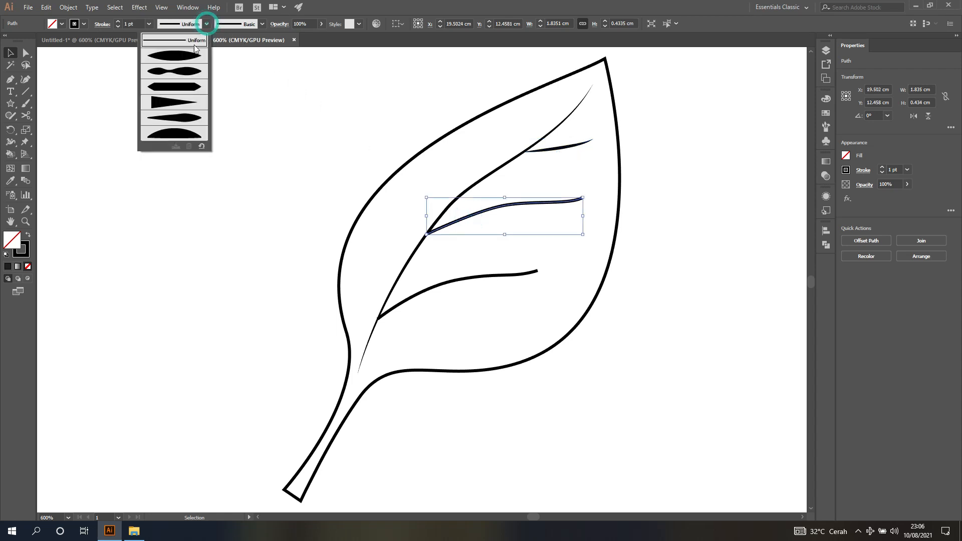
left_click(184, 73)
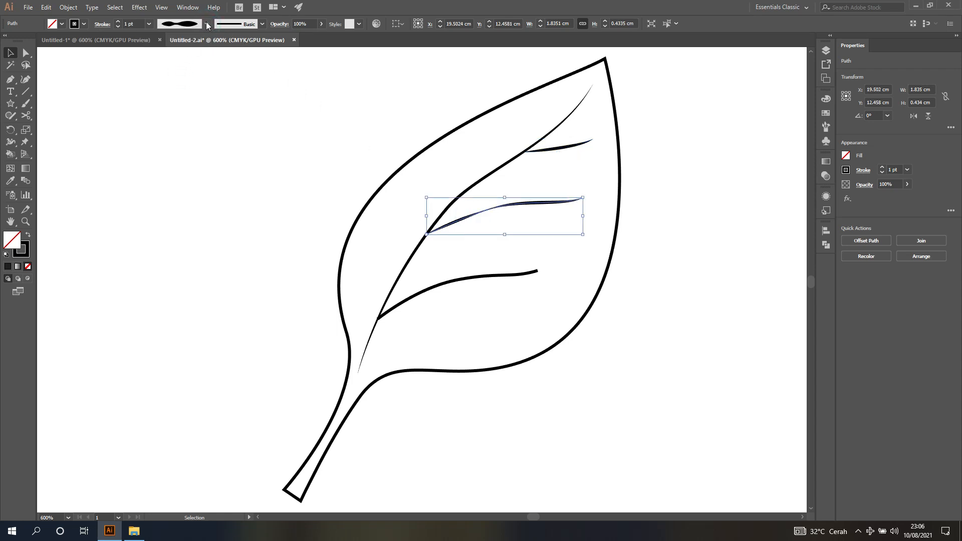
left_click(207, 24)
left_click(189, 52)
left_click(259, 128)
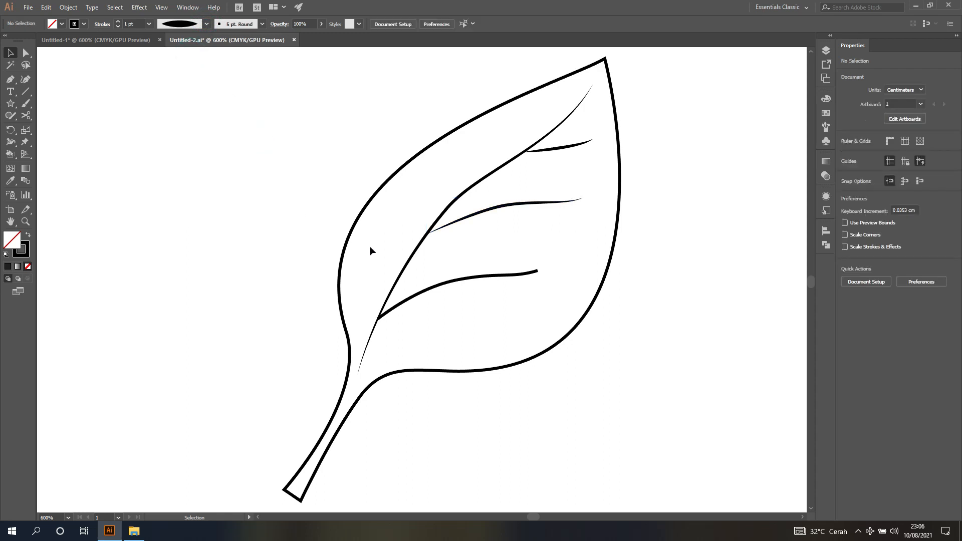
- Apply the lens-shaped width profile to the lower side vein
left_click(434, 285)
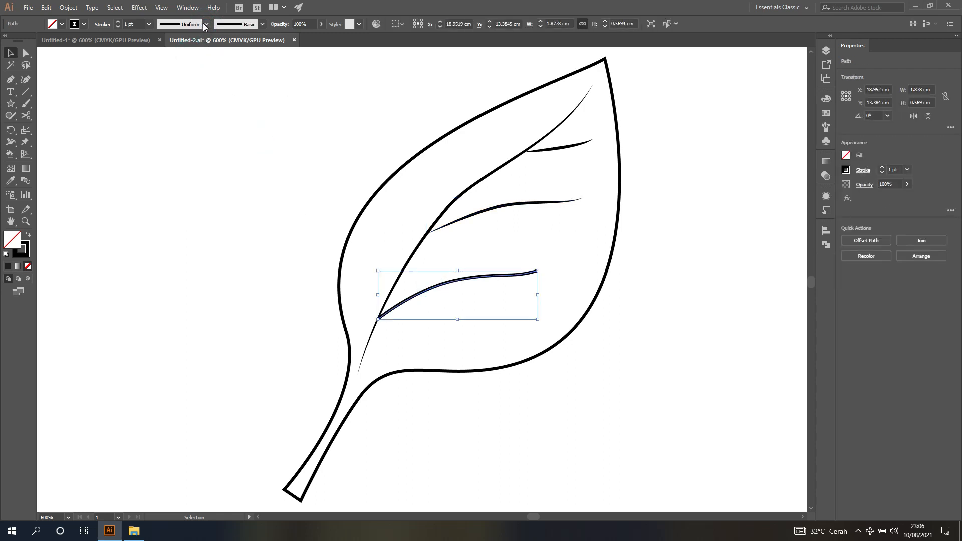
left_click(207, 25)
left_click(190, 54)
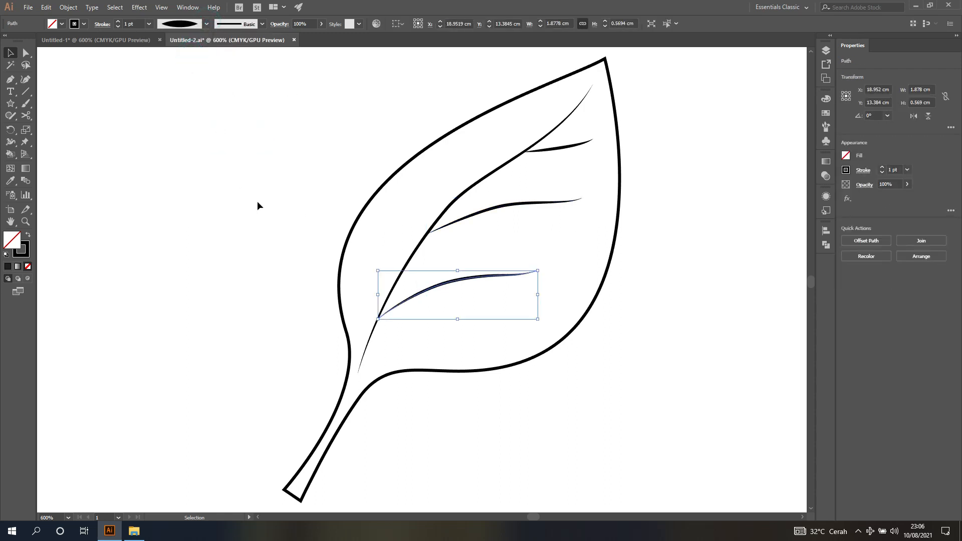
- Try the lens-shaped width profile on the leaf outline, and replace it with the double-bulge profile
left_click(400, 169)
left_click(207, 24)
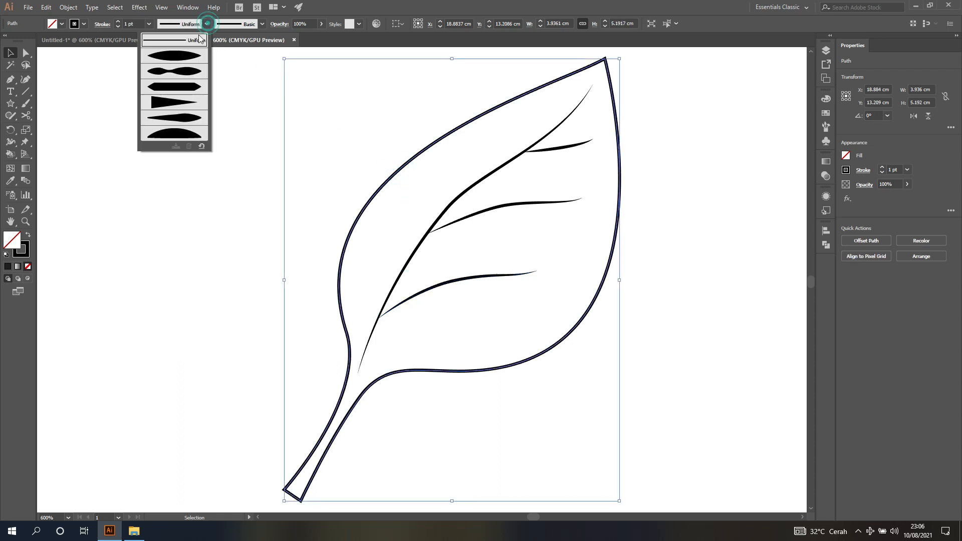
left_click(190, 54)
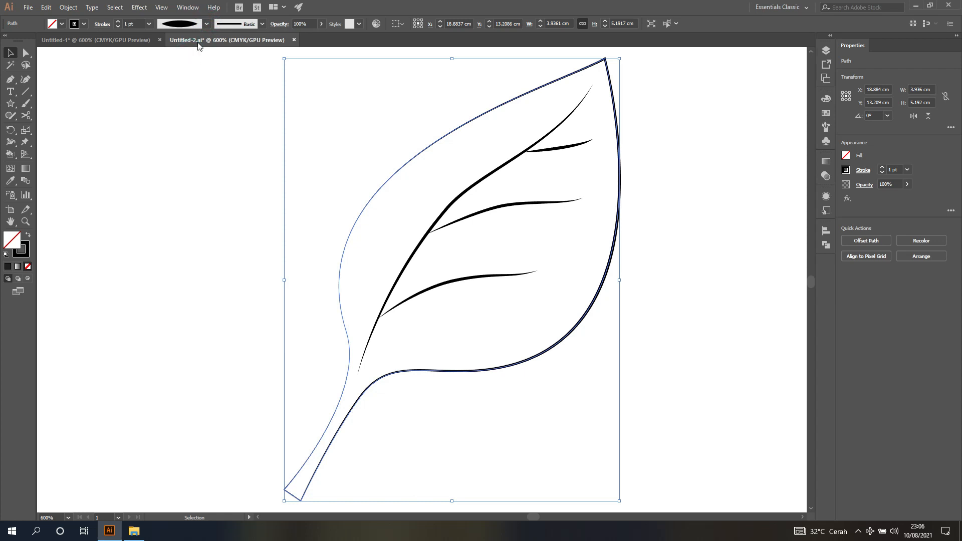
left_click(207, 24)
left_click(184, 72)
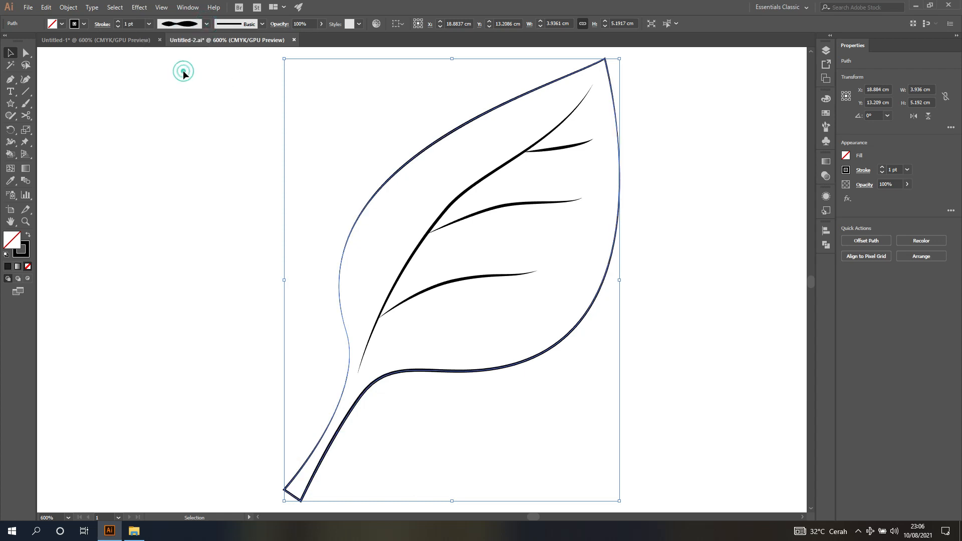
left_click(196, 132)
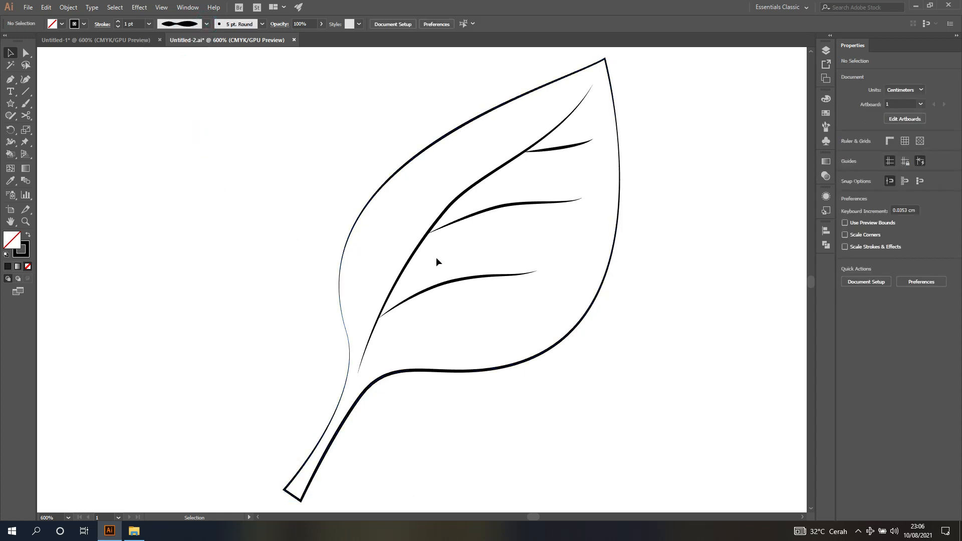
scroll(436, 258, "down", 2)
scroll(436, 255, "up", 1)
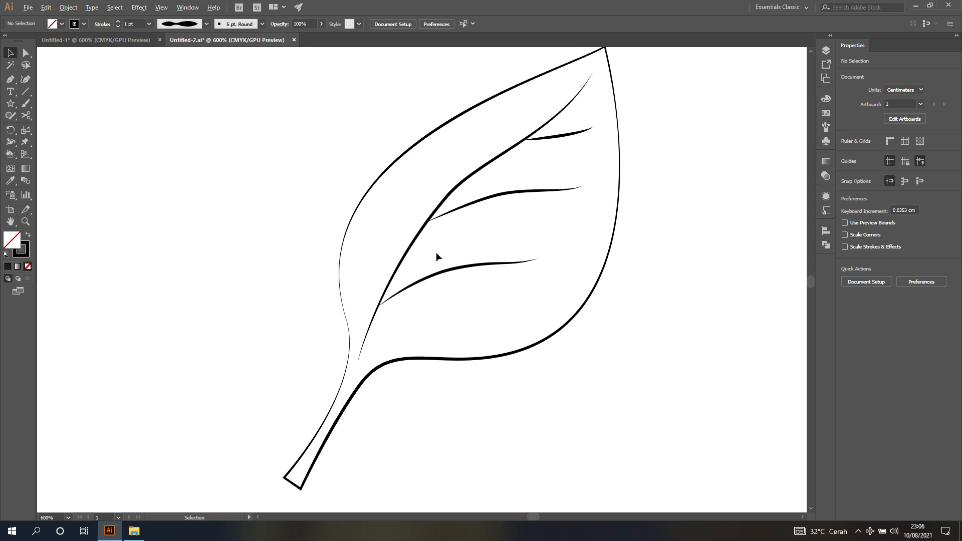
scroll(436, 256, "down", 1)
scroll(436, 257, "up", 1)
scroll(437, 256, "down", 1)
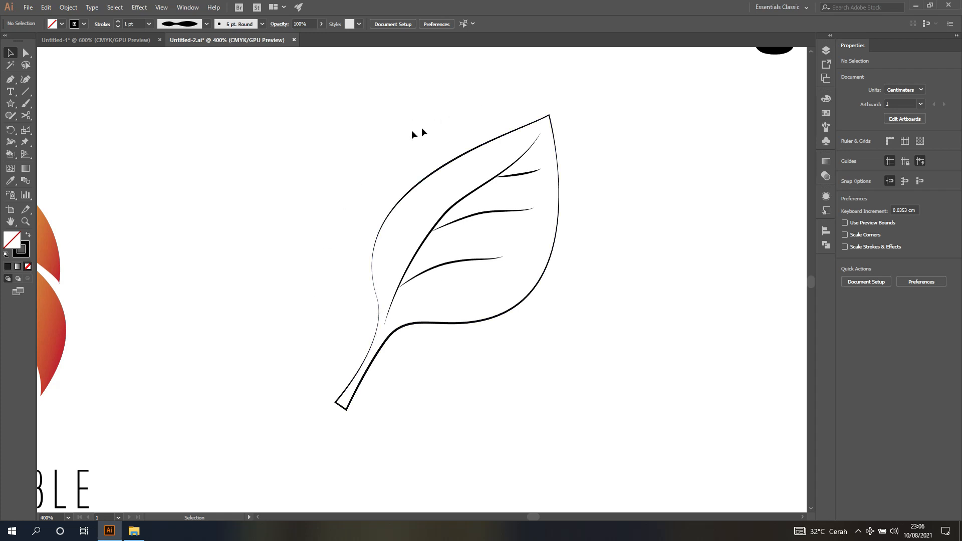
- Fill the leaf outline with green, trying the darker green swatch before choosing the lighter one
left_click(439, 171)
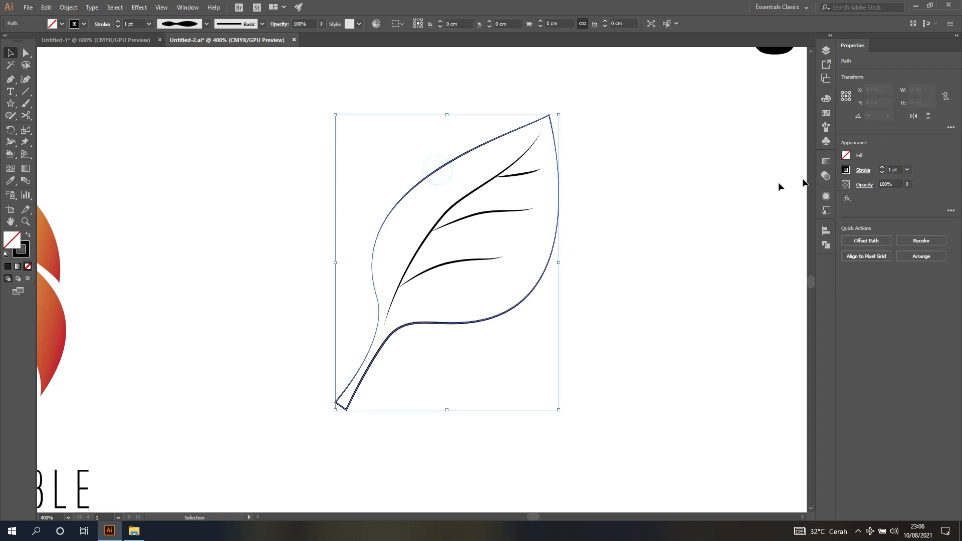
left_click(847, 156)
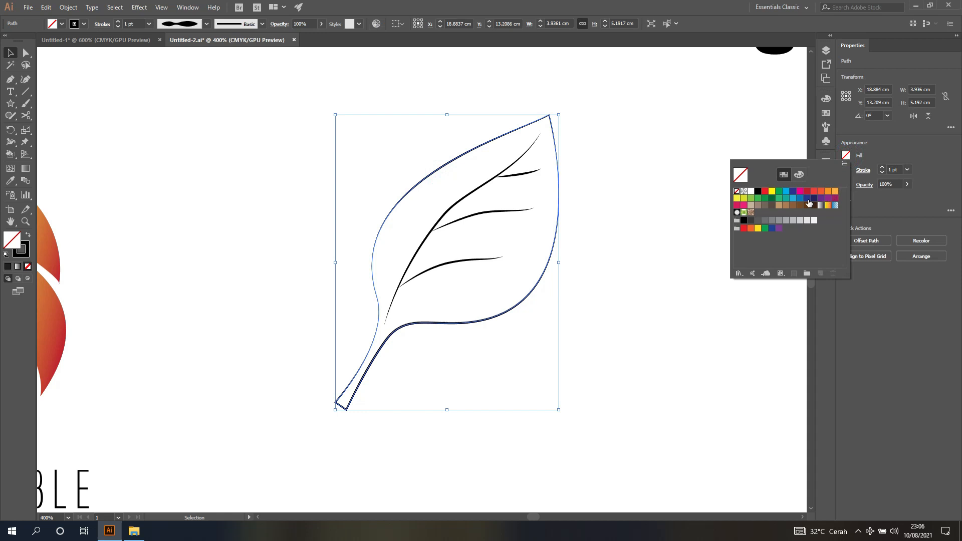
left_click(780, 192)
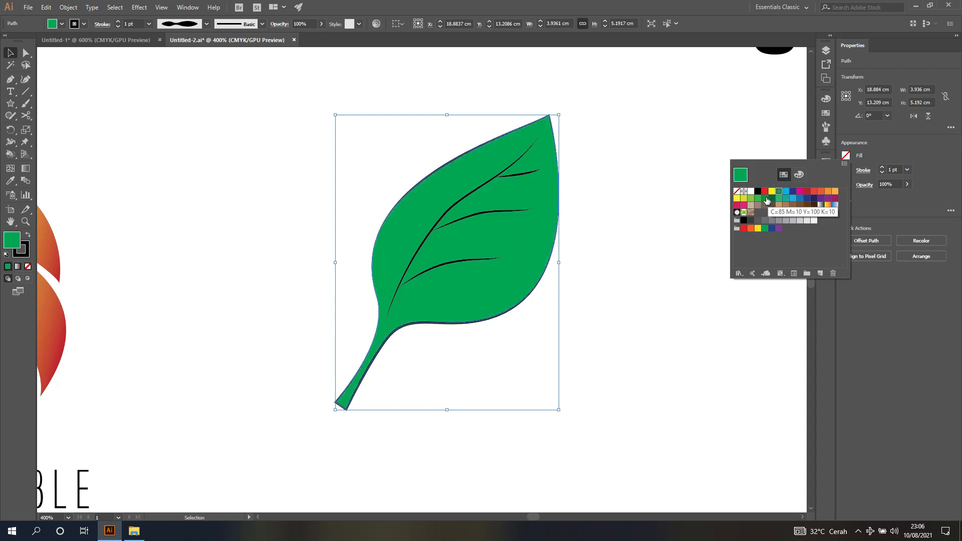
left_click(758, 199)
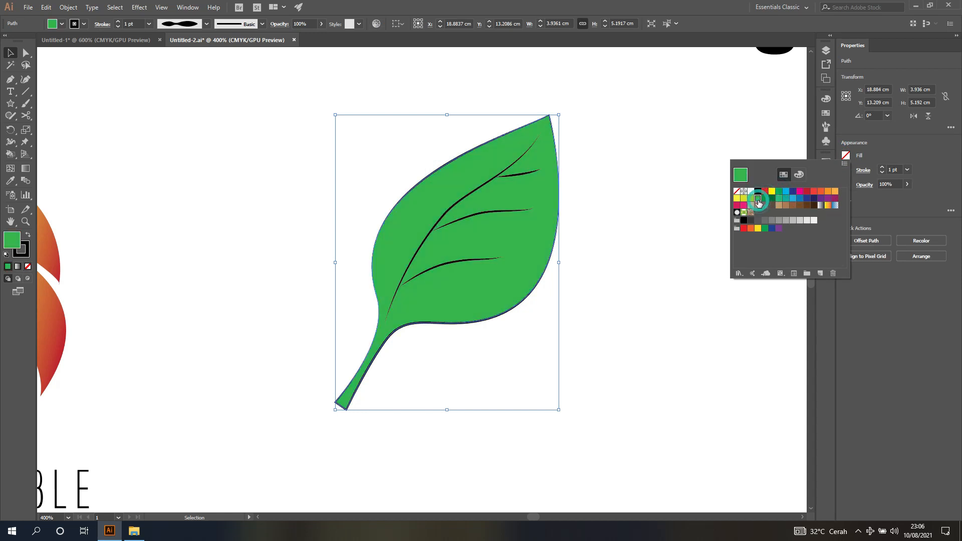
left_click(664, 211)
left_click(664, 202)
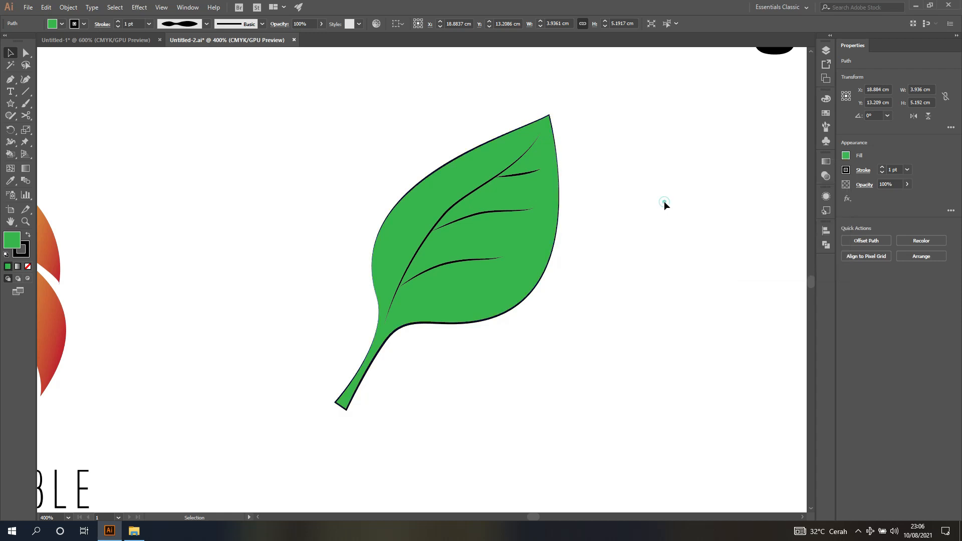
- Scale the whole leaf with its veins down to about 2.4 by 3.2 cm and place it beside the FLAMABLE logo
scroll(645, 195, "down", 1)
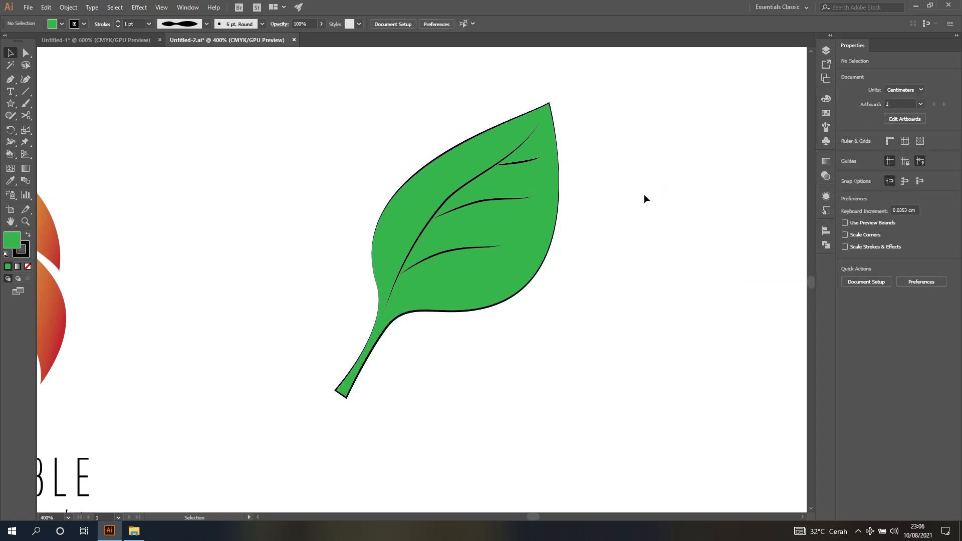
scroll(645, 199, "down", 2)
left_click_drag(451, 114, 635, 257)
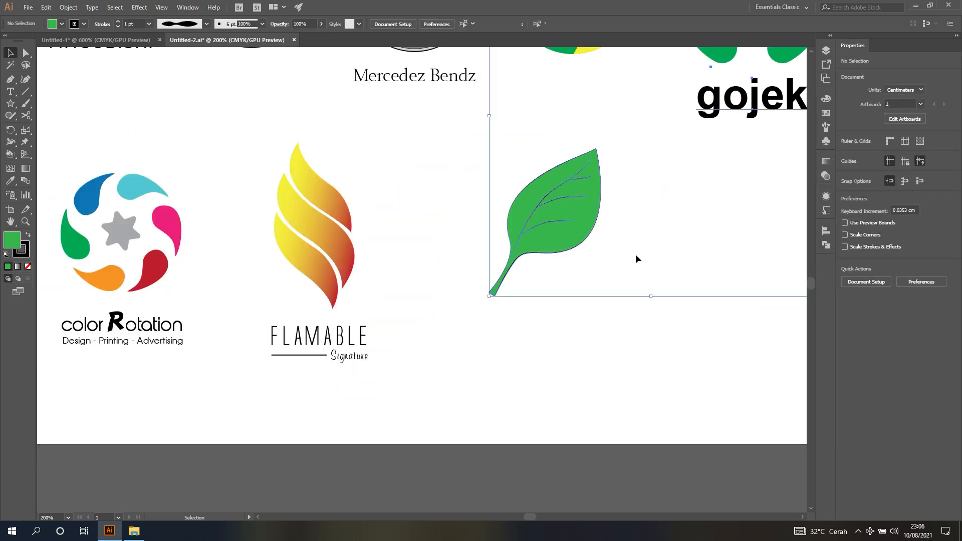
left_click(650, 230)
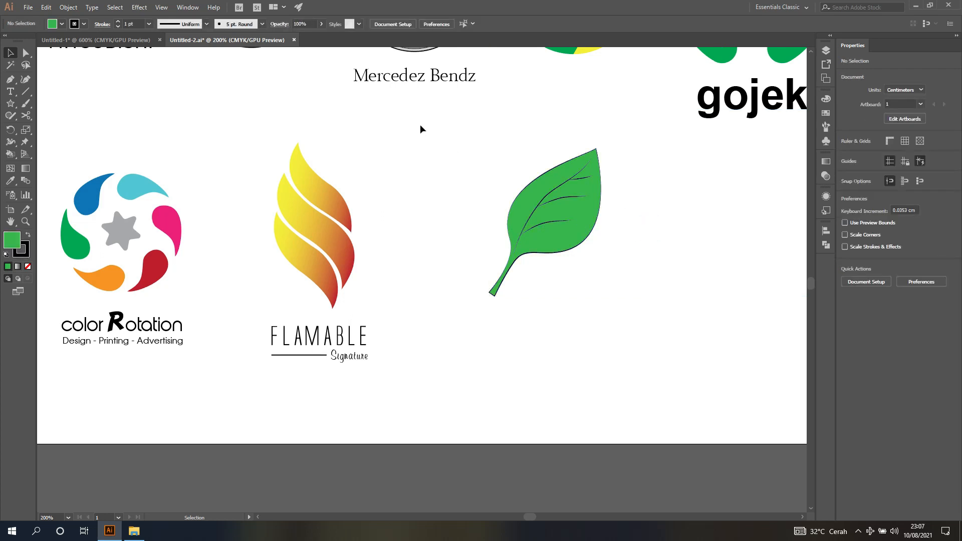
left_click_drag(420, 124, 651, 351)
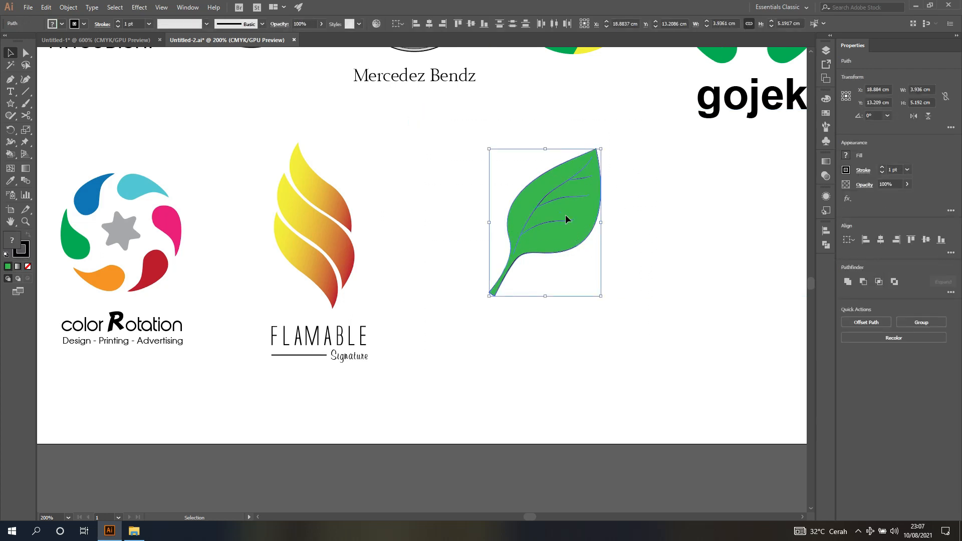
left_click_drag(565, 219, 644, 245)
left_click_drag(680, 176, 637, 227)
scroll(651, 284, "up", 1)
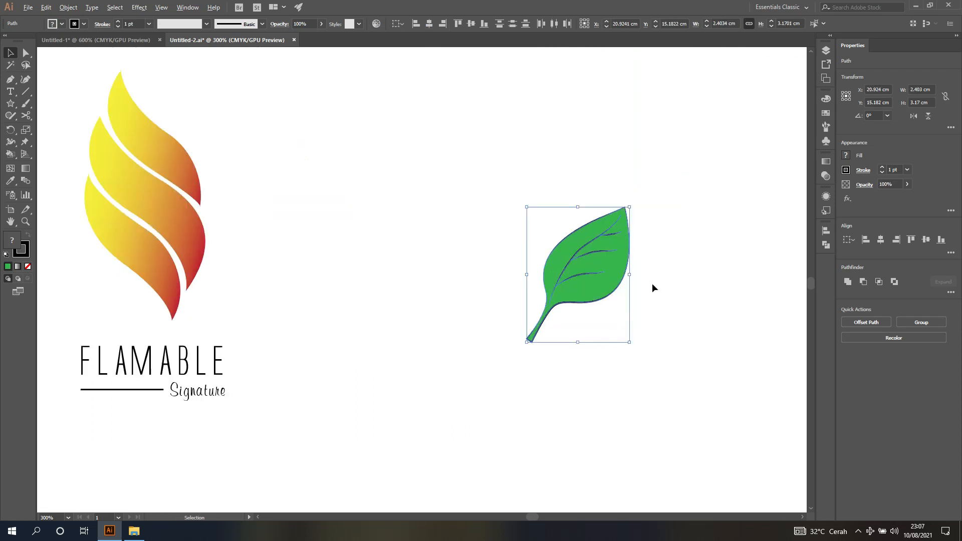
left_click_drag(611, 270, 600, 247)
left_click(637, 233)
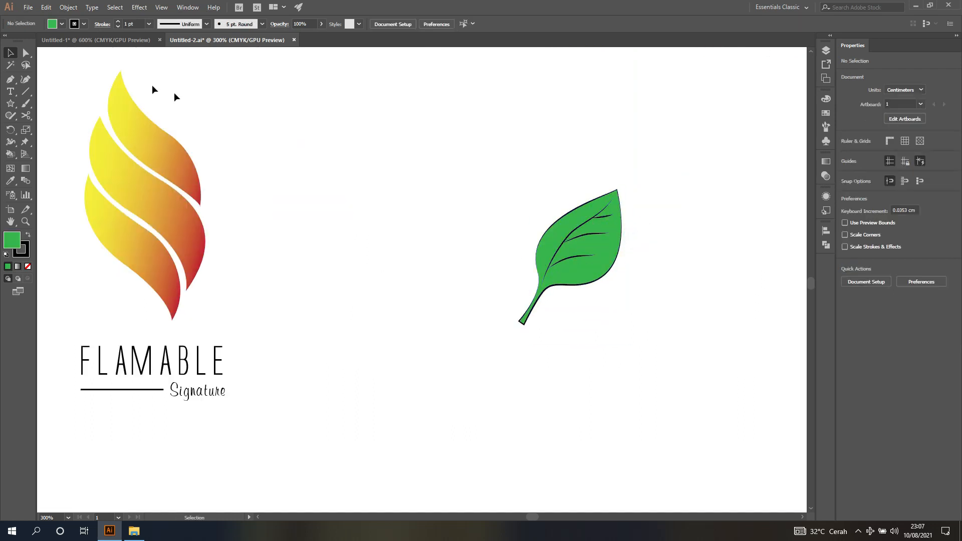
- Examine the GREEN and Cafe & Resto lettering in the Untitled-1 reference, and return to Untitled-2
left_click(25, 53)
left_click(100, 40)
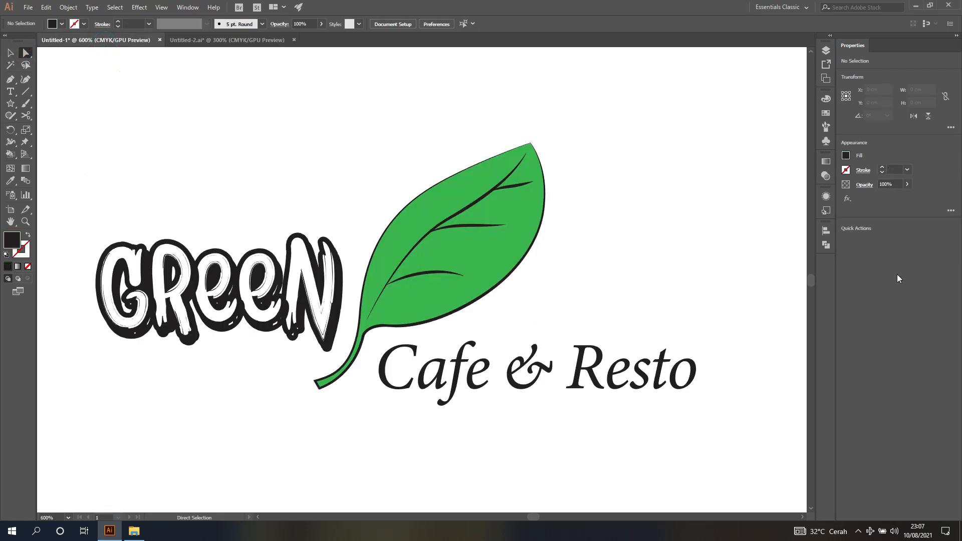
left_click(326, 292)
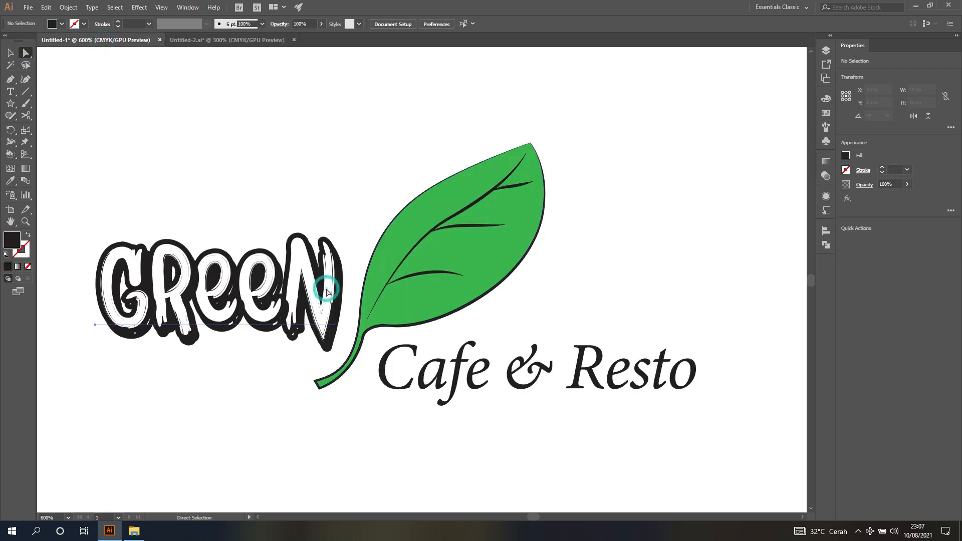
left_click(473, 373)
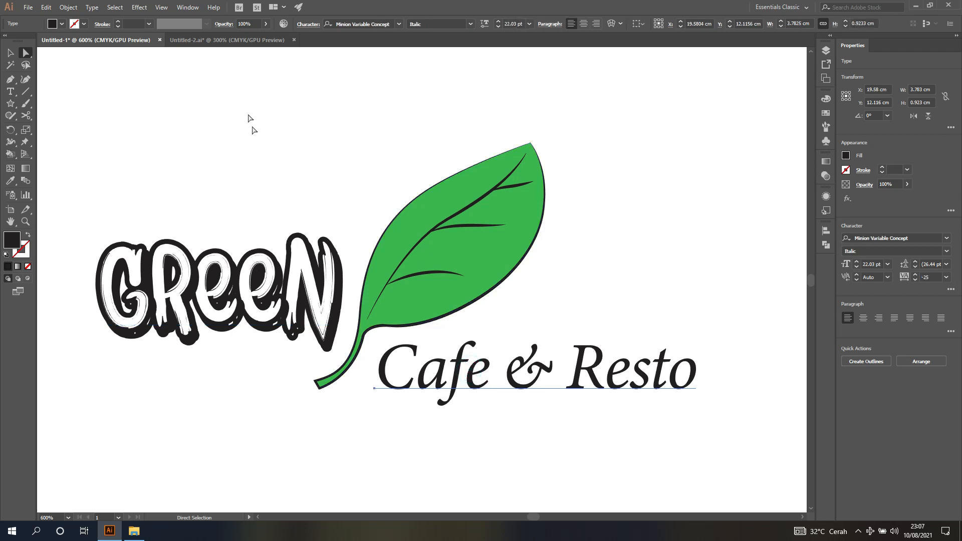
left_click(239, 41)
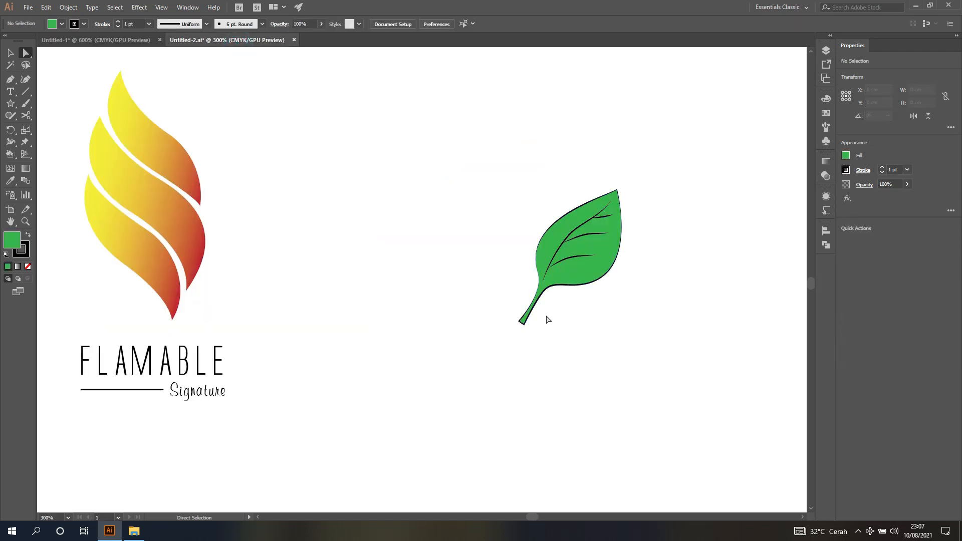
- Add the point text "GREEN" between the FLAMABLE logo and the leaf stem
left_click(10, 91)
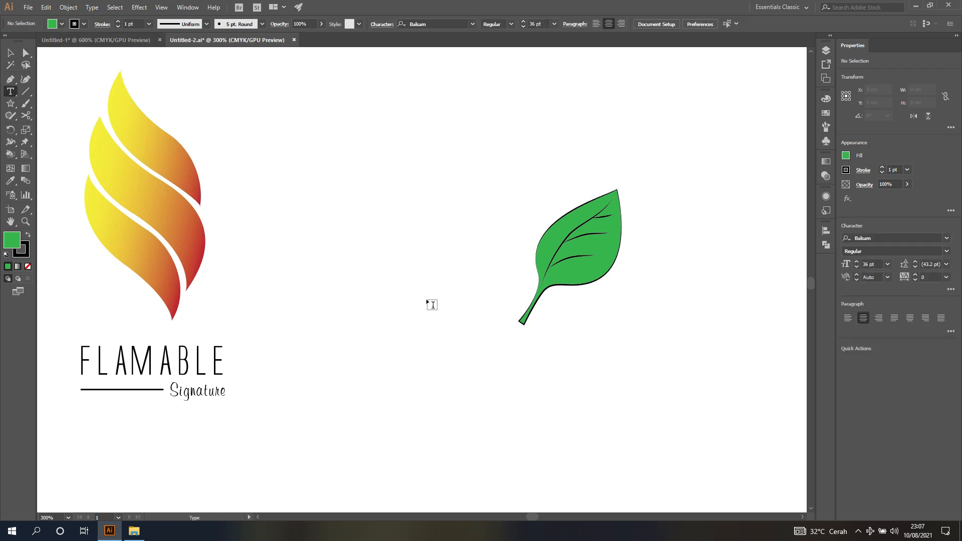
left_click(417, 359)
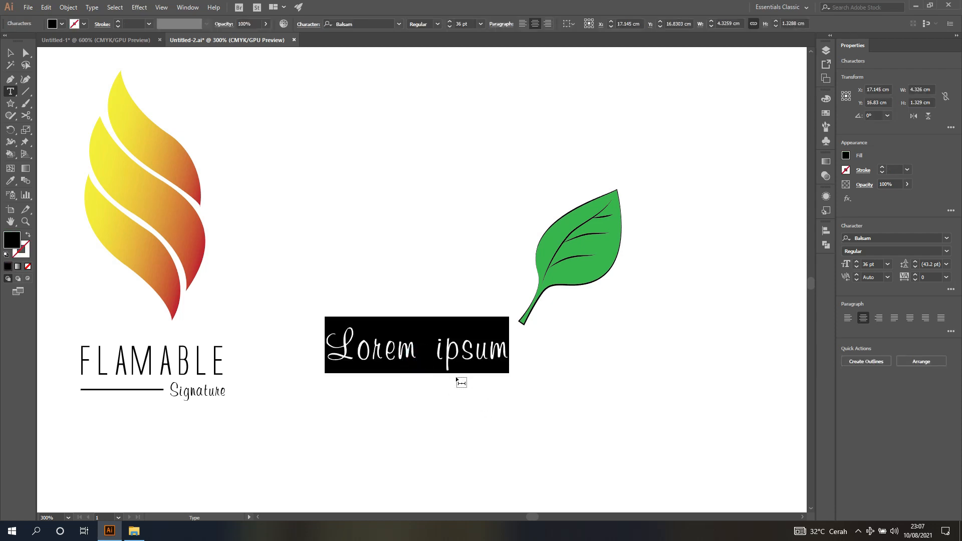
type("GREEN")
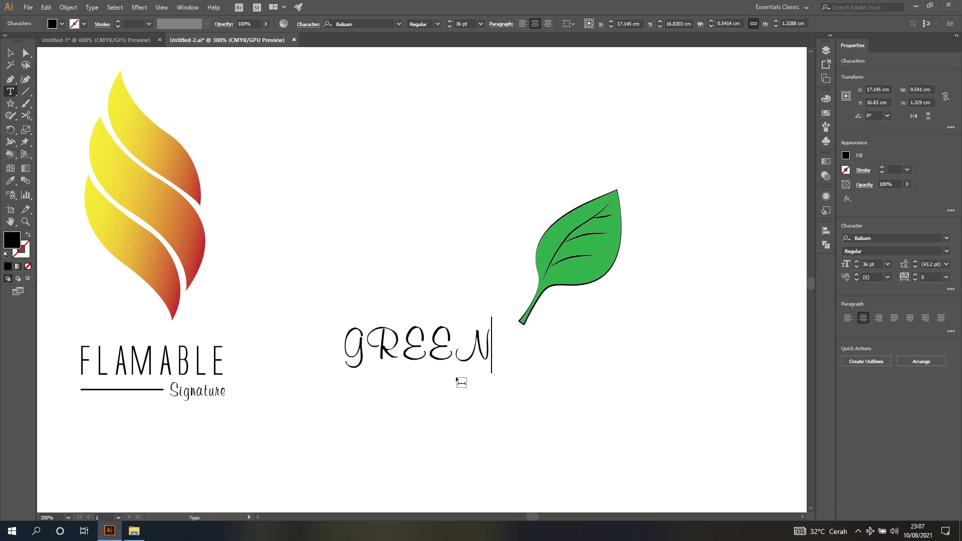
key("Escape")
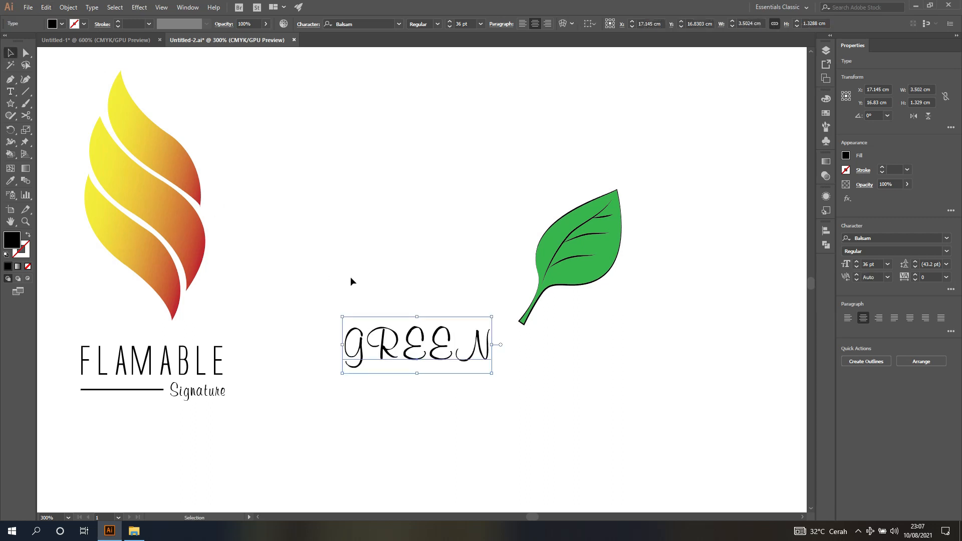
- Set the GREEN text to the Bombing font, and enlarge it to about 39 pt directly beside the leaf
left_click(883, 239)
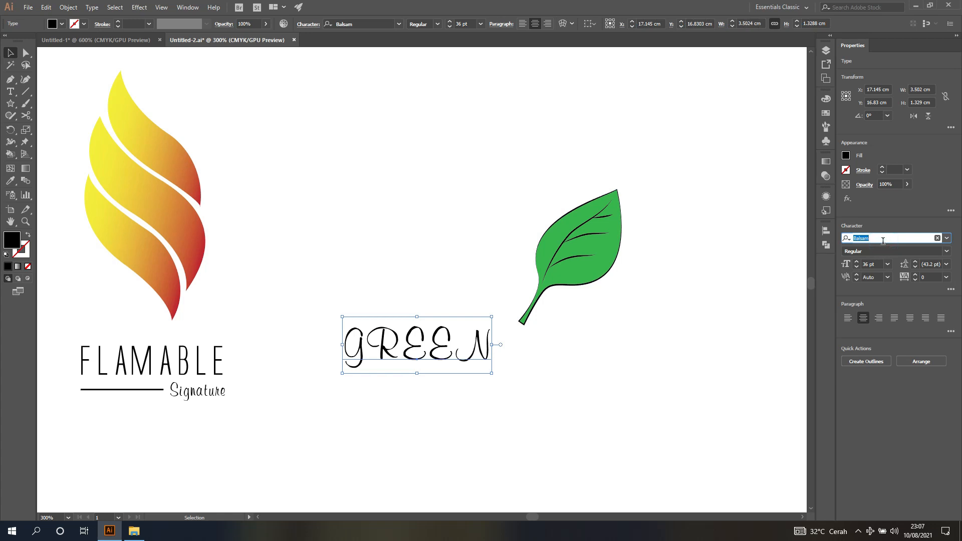
type("bom")
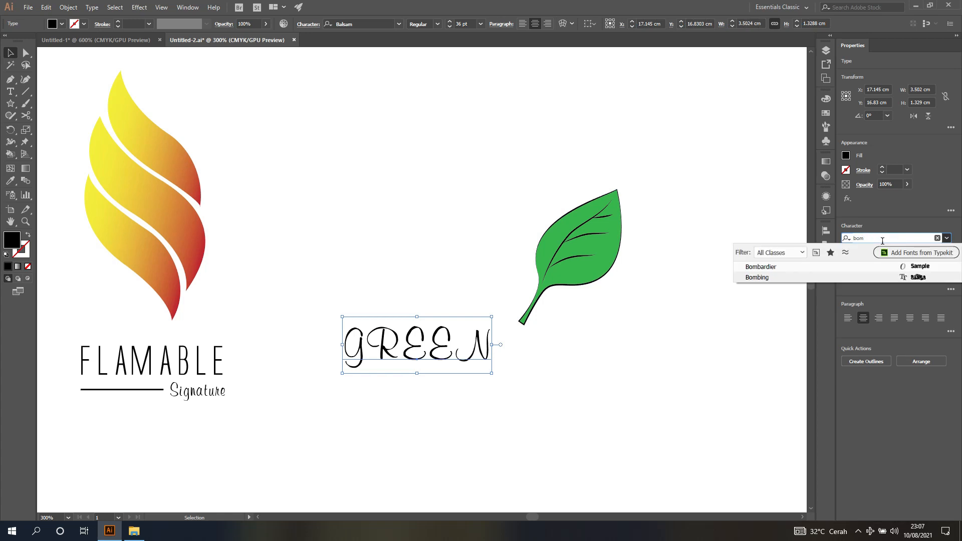
left_click(863, 278)
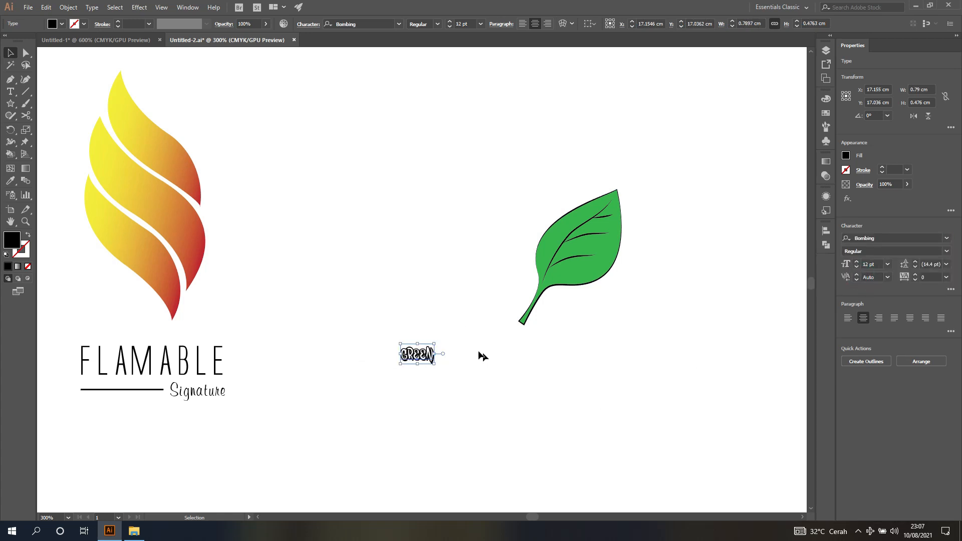
left_click_drag(434, 344, 511, 287)
left_click_drag(474, 331, 483, 277)
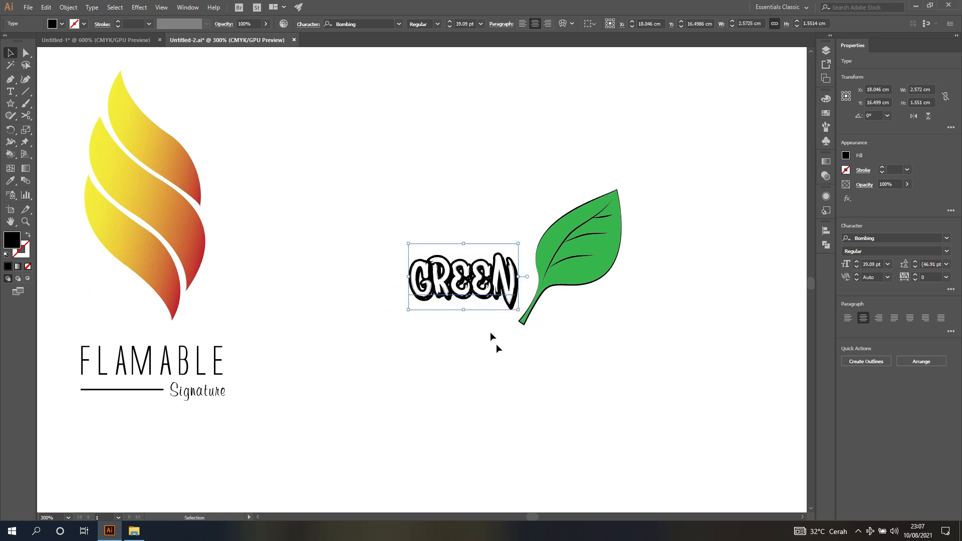
- Retype the word as "GReeN" to match the Untitled-1 logo, and enlarge it to about 44 pt
left_click(127, 40)
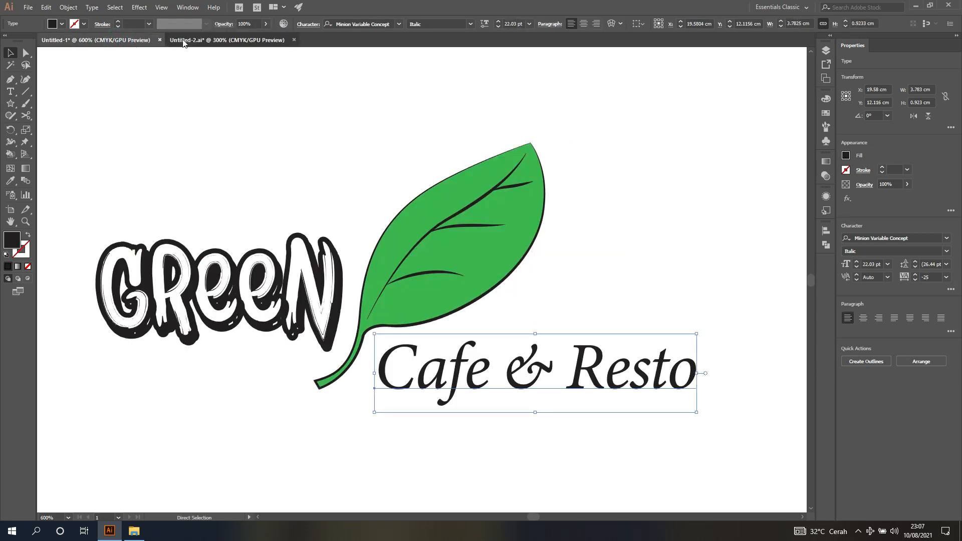
left_click(183, 40)
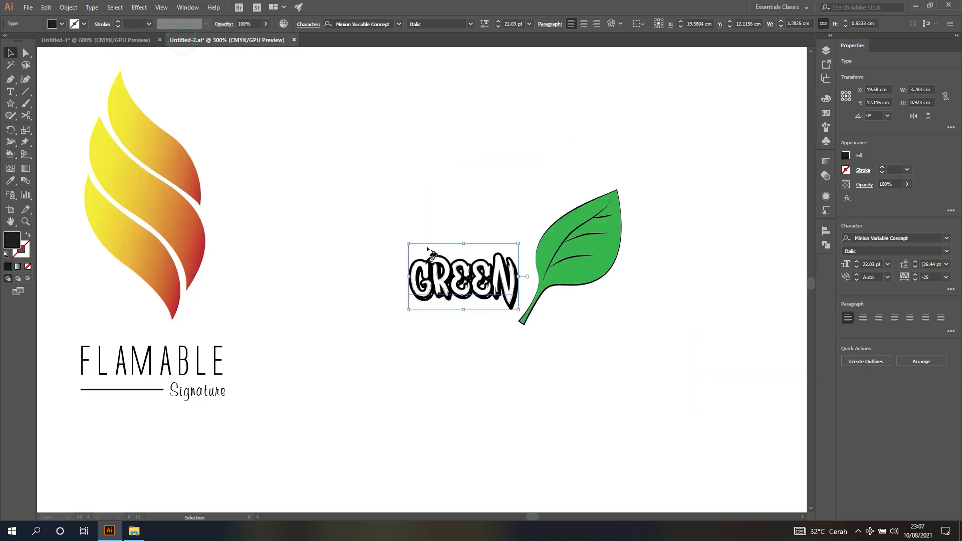
left_click(10, 91)
left_click_drag(515, 279, 433, 279)
type("R")
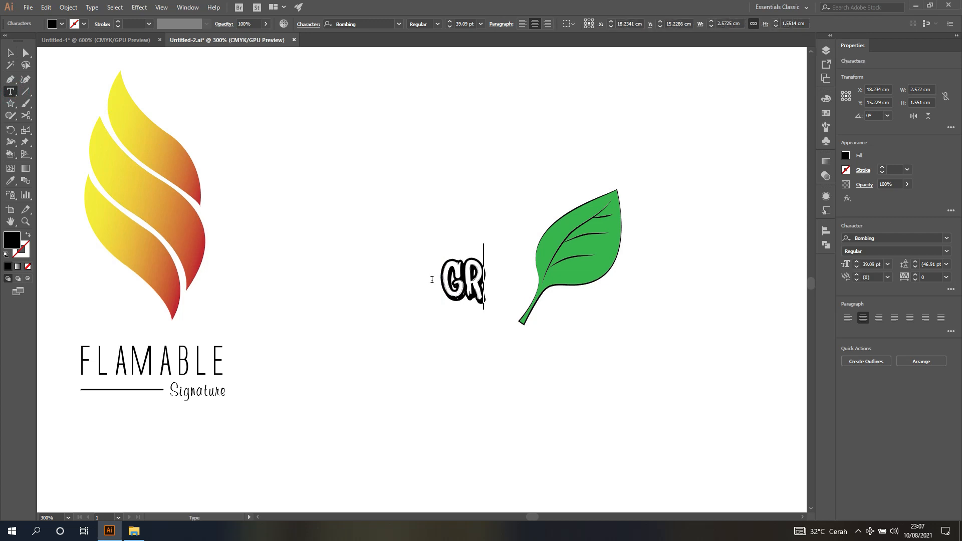
type("eeN")
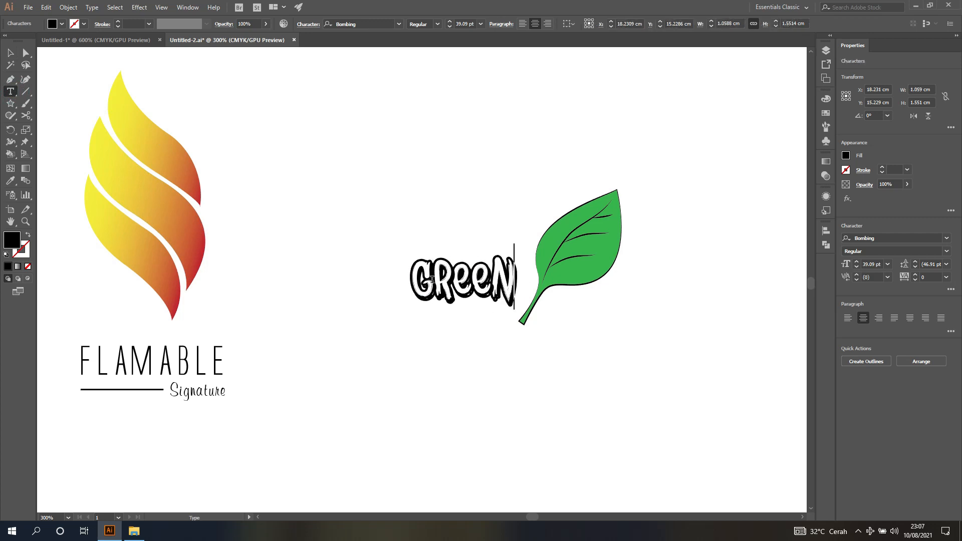
left_click(10, 53)
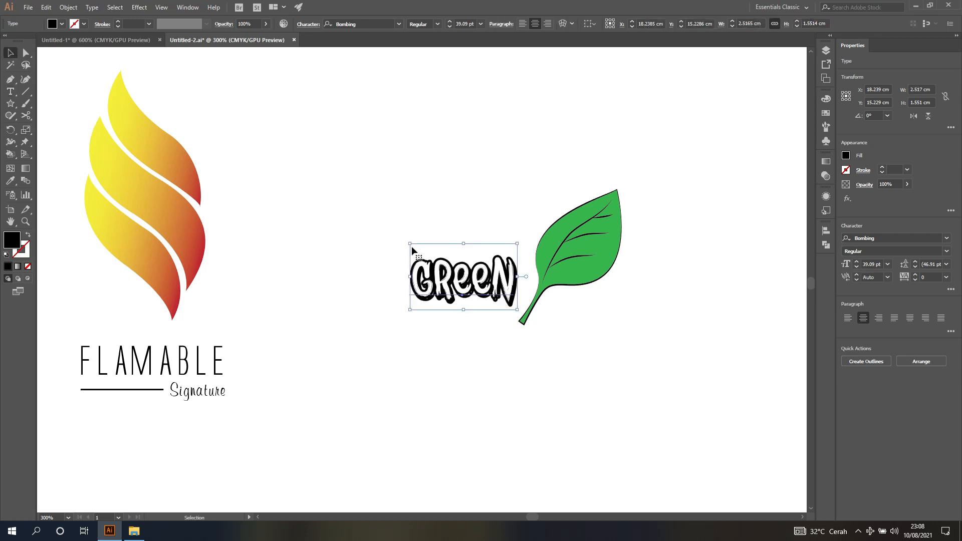
left_click_drag(410, 244, 387, 238)
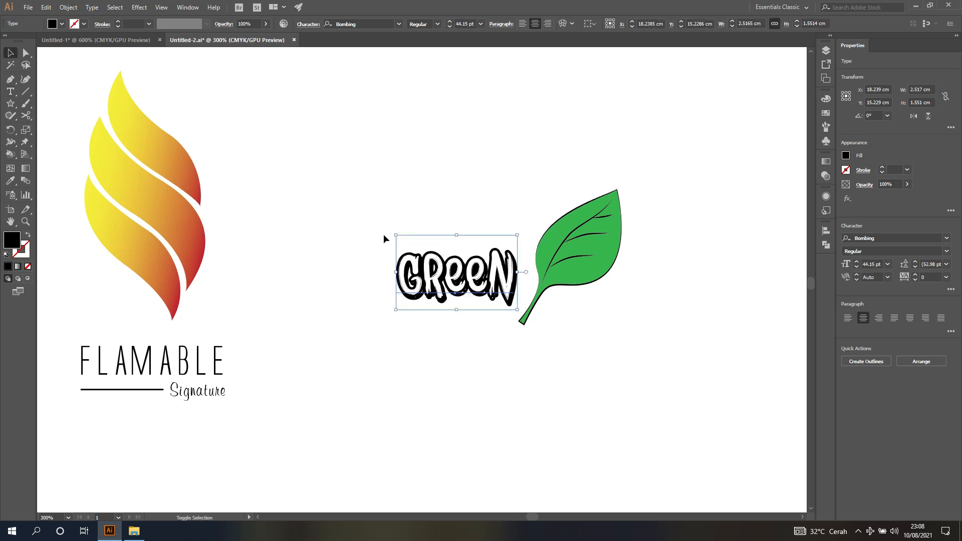
- Nudge the GReeN text slightly down, and add the point text "Cafe & Resto" below it
left_click_drag(462, 284, 462, 287)
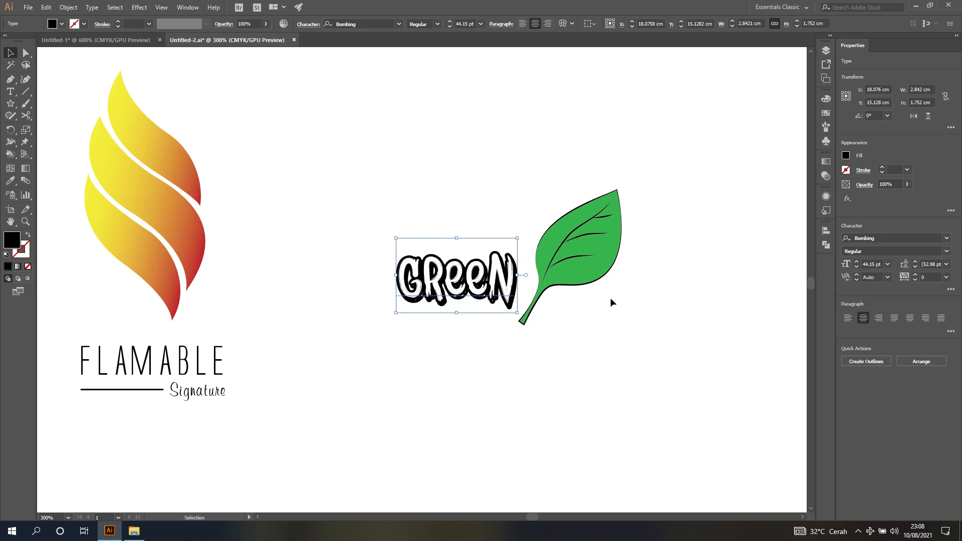
left_click(640, 328)
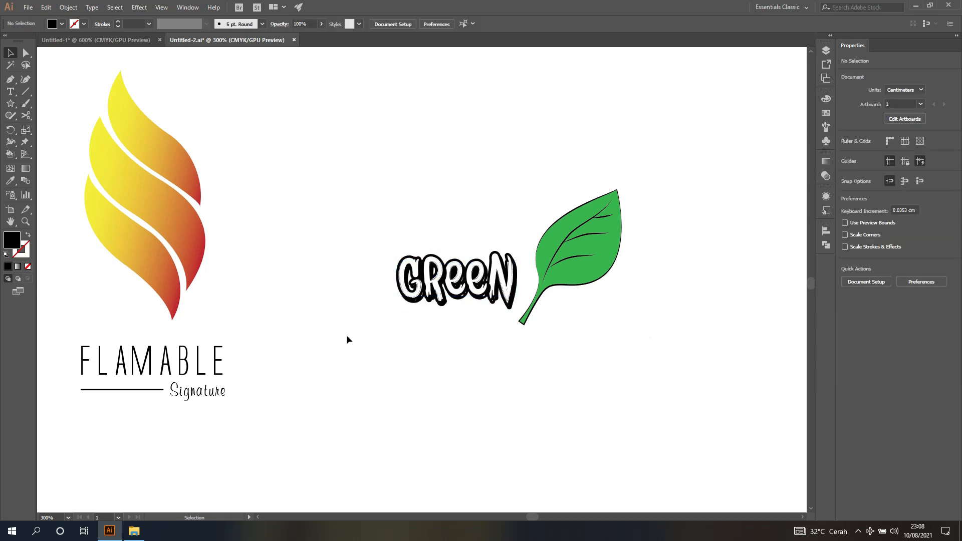
left_click(10, 91)
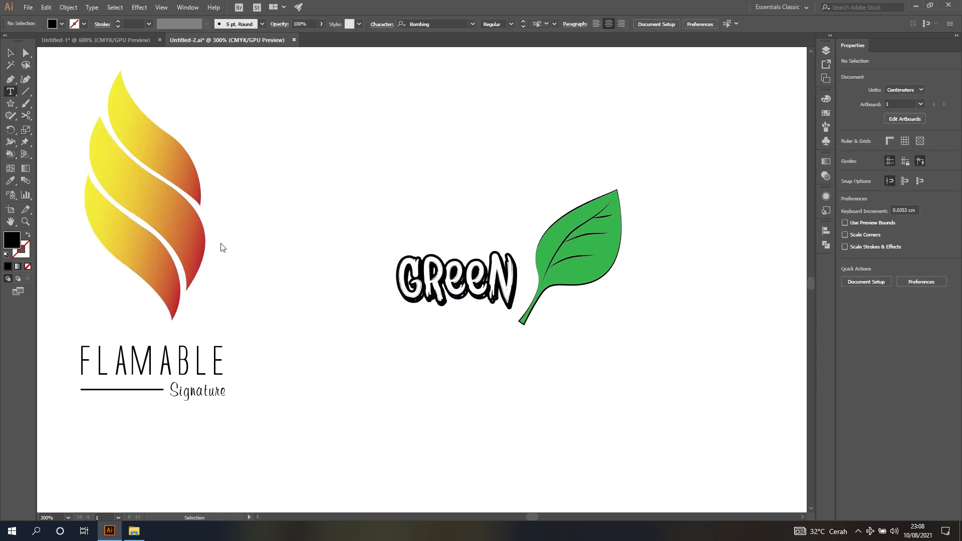
left_click(468, 370)
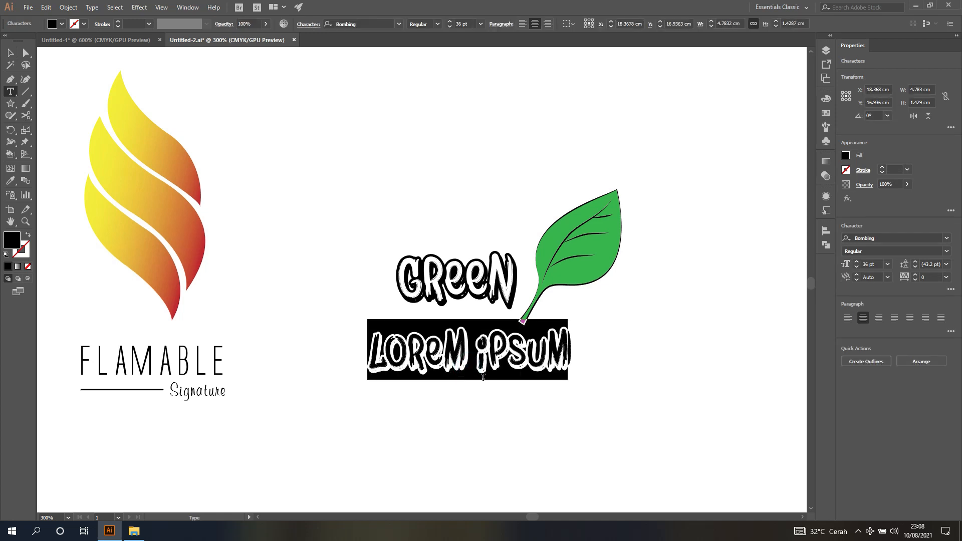
type("Ca")
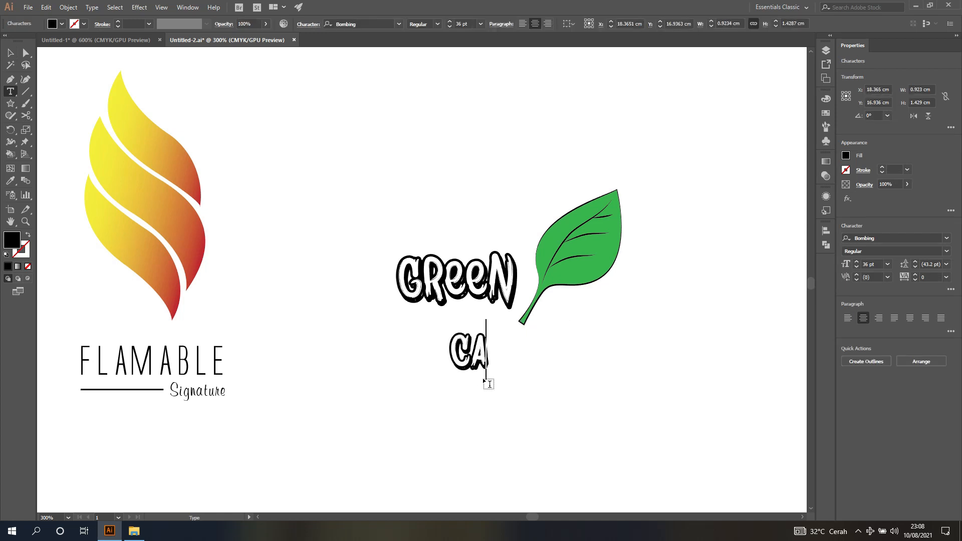
type("fe & ")
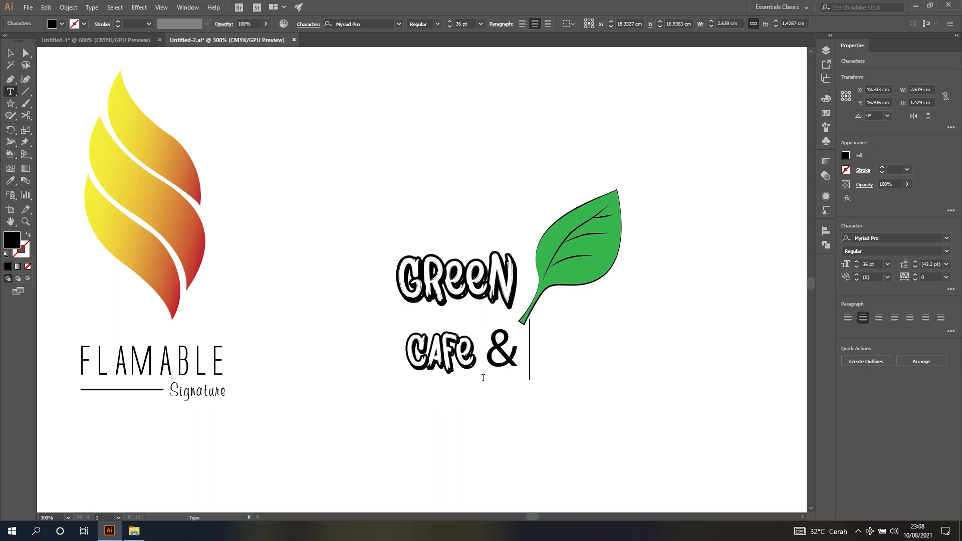
type("Resto")
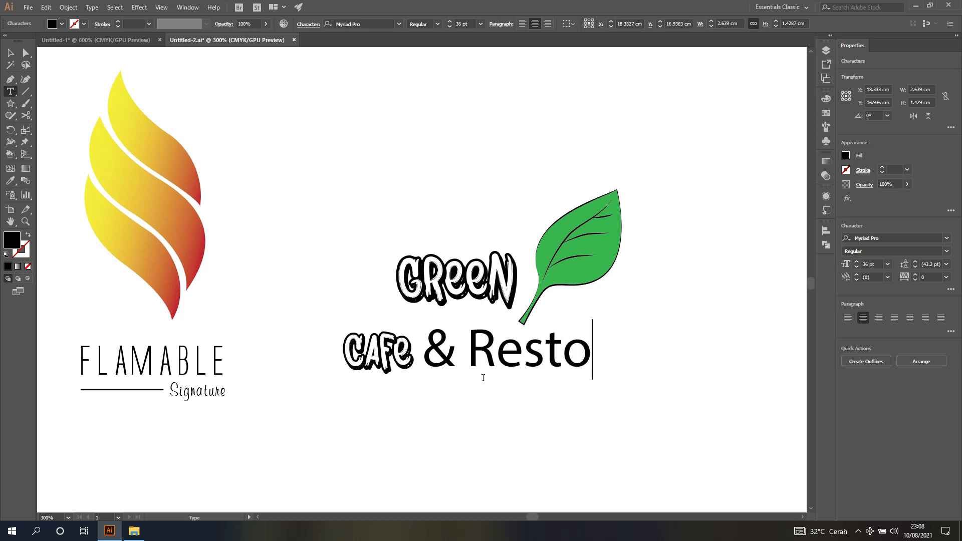
- Set the Cafe & Resto text to Minion Variable Concept Italic, and reduce it to 12 pt
left_click(10, 53)
left_click(391, 367)
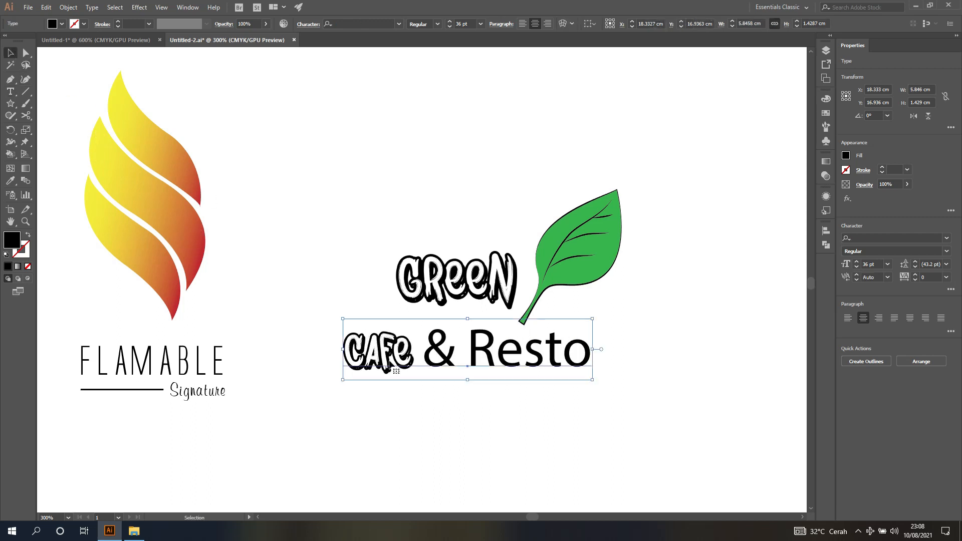
left_click(894, 238)
type("min")
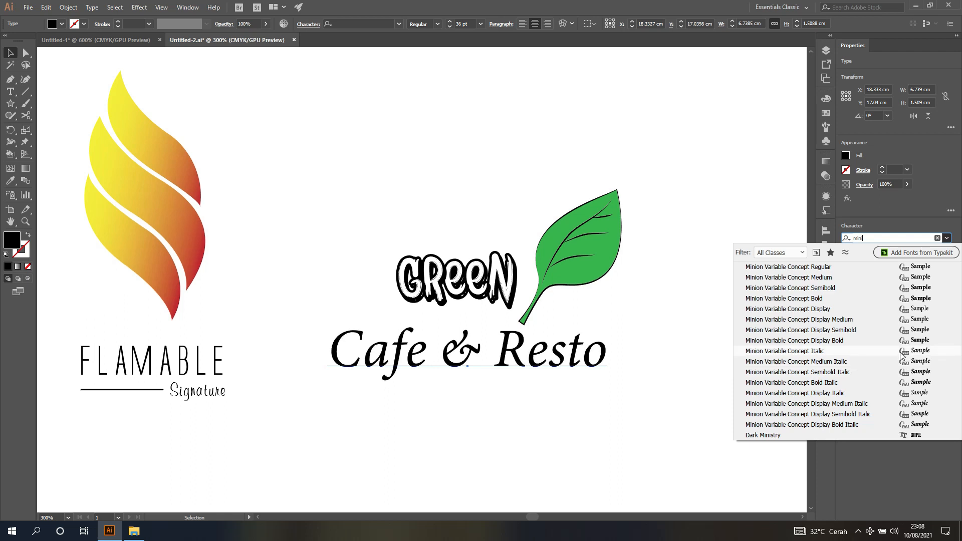
left_click(902, 353)
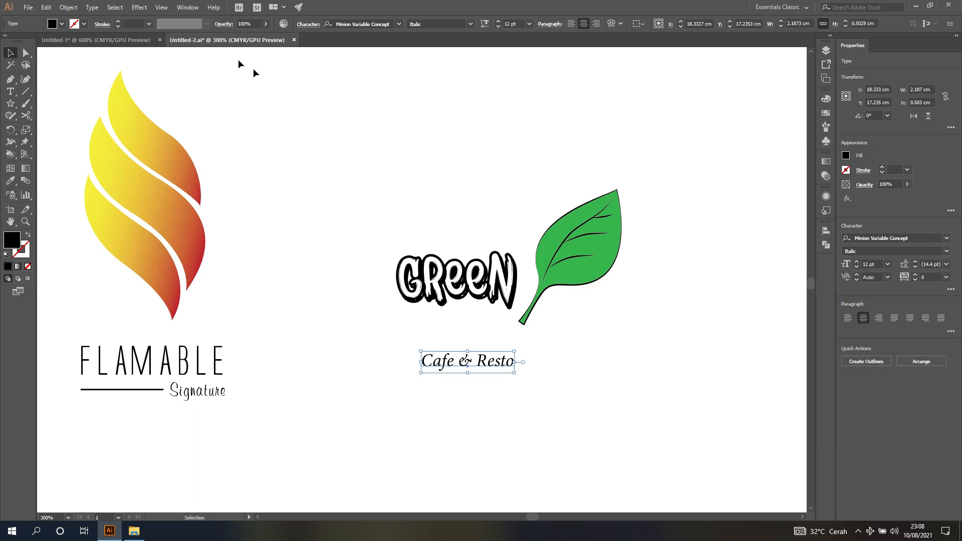
- Place the Cafe & Resto text directly beneath the leaf as in the Untitled-1 reference, and enlarge it to about 15.5 pt
left_click(129, 40)
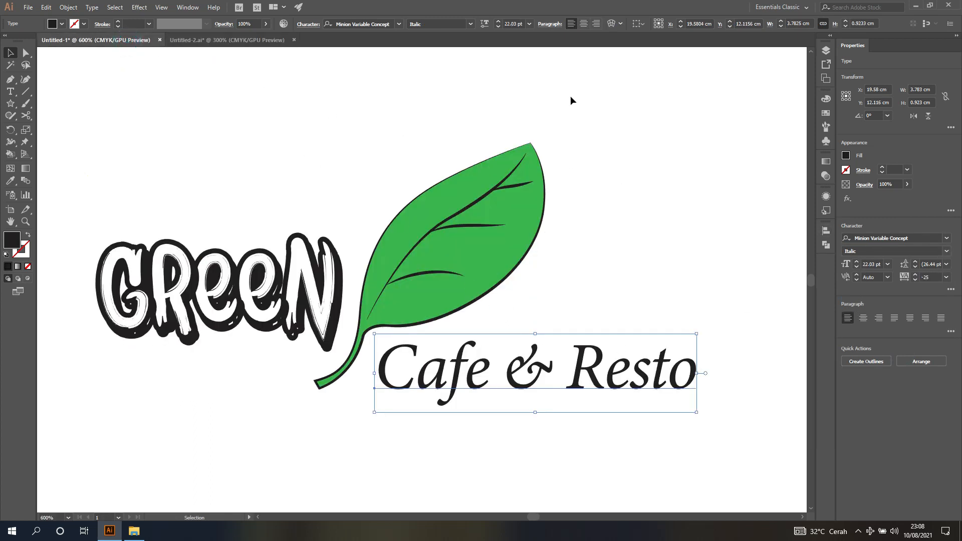
left_click(249, 39)
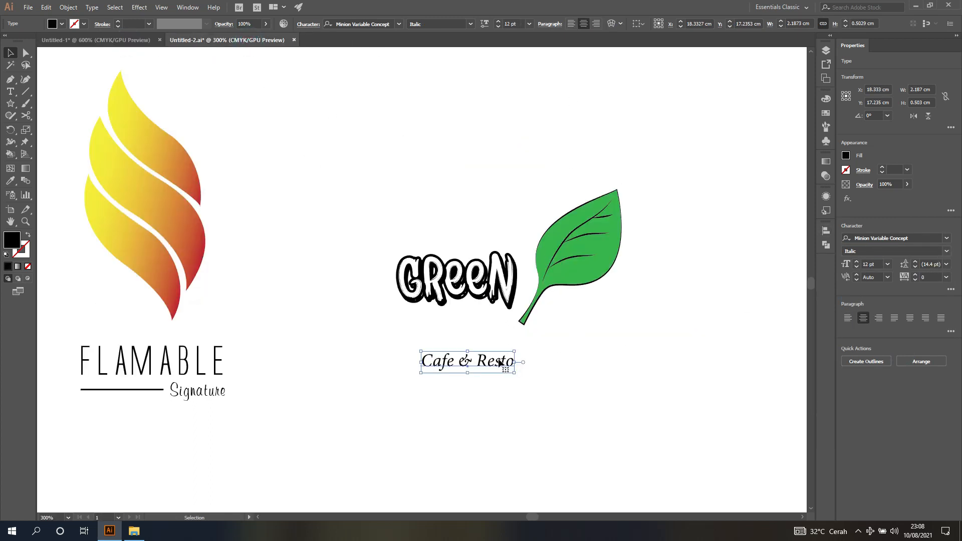
left_click_drag(499, 363, 660, 334)
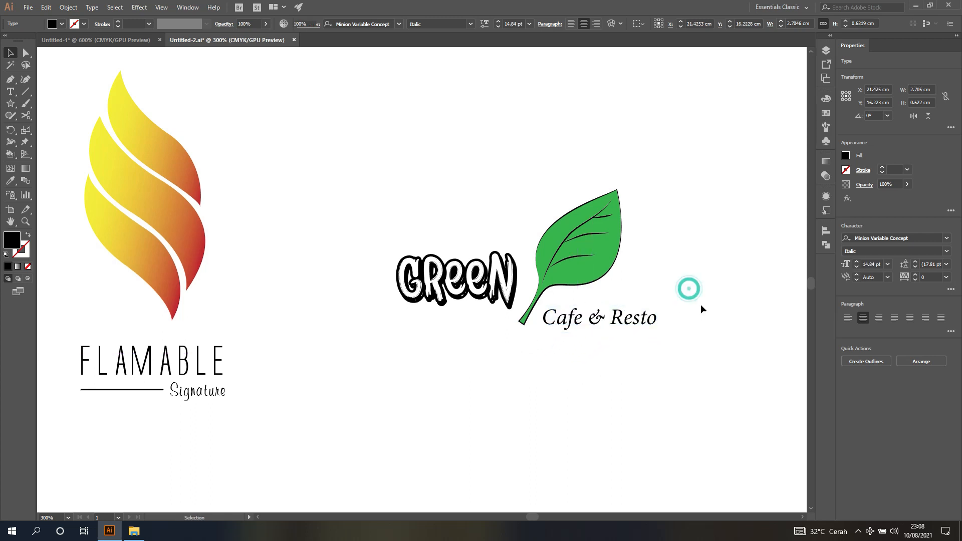
left_click(689, 288)
left_click(652, 323)
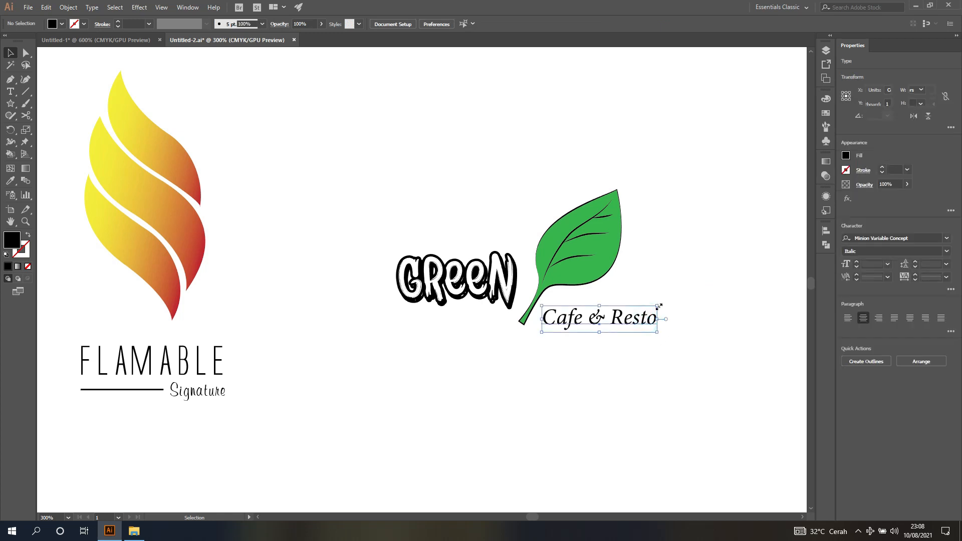
left_click_drag(659, 306, 664, 300)
left_click(667, 280)
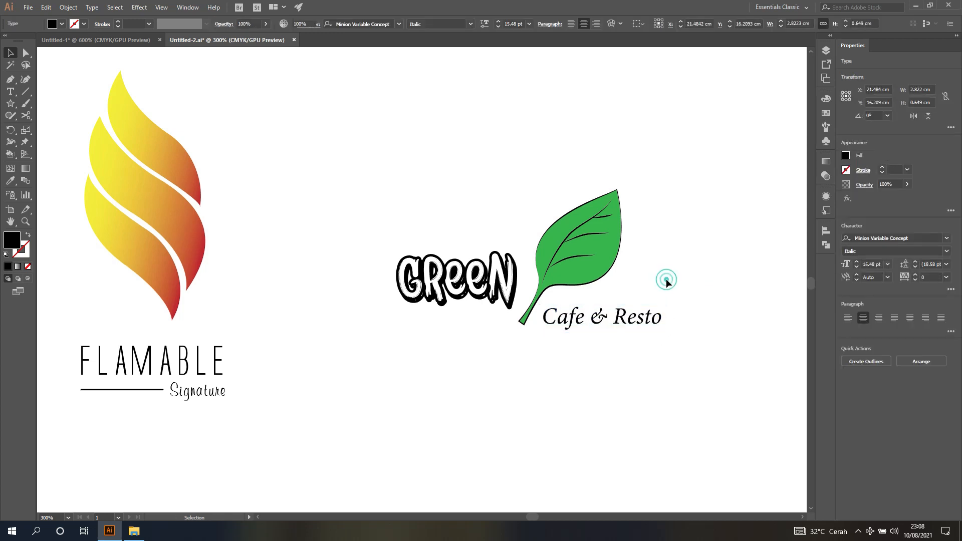
- Group the GReeN text, the leaf with its veins and the Cafe & Resto text into one logo
left_click(581, 260)
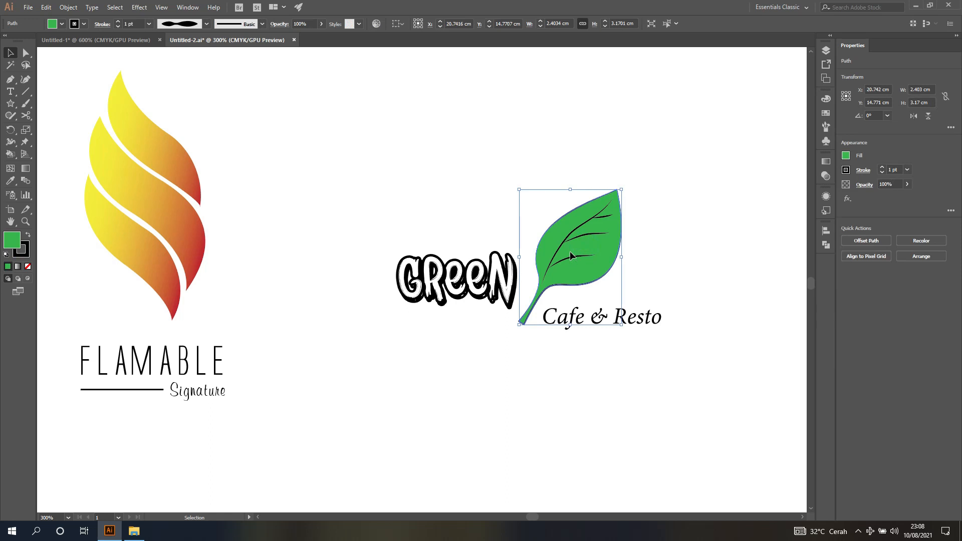
key("a")
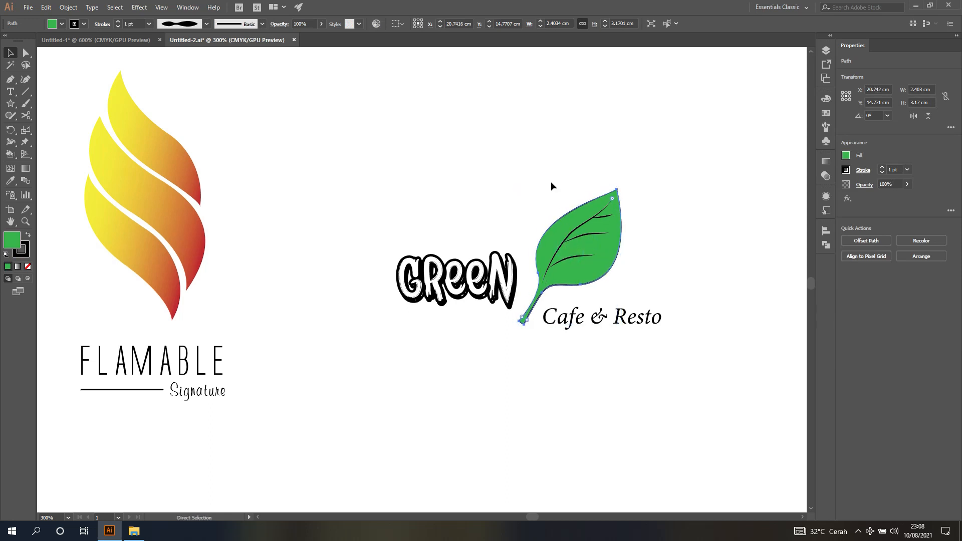
left_click(551, 186)
key("v")
left_click_drag(348, 133, 715, 395)
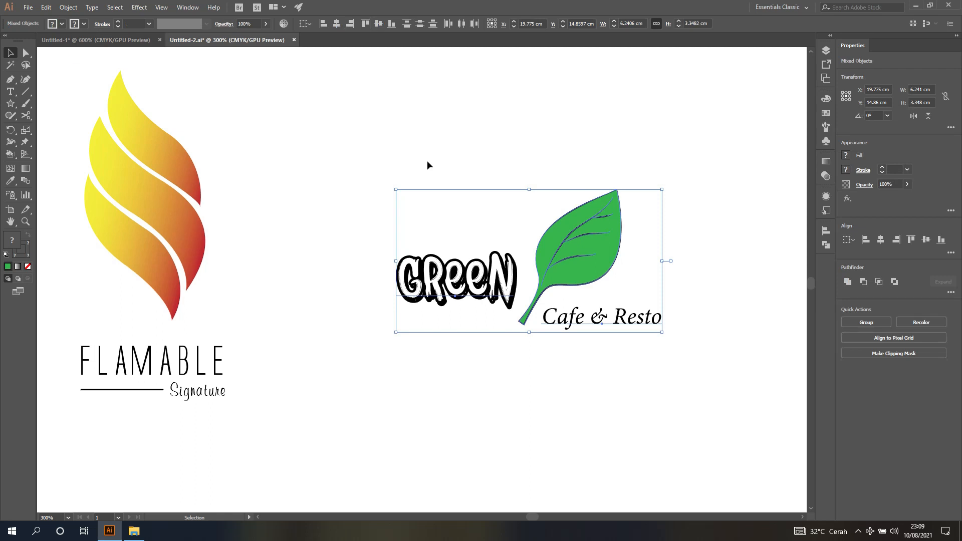
key("ctrl+g")
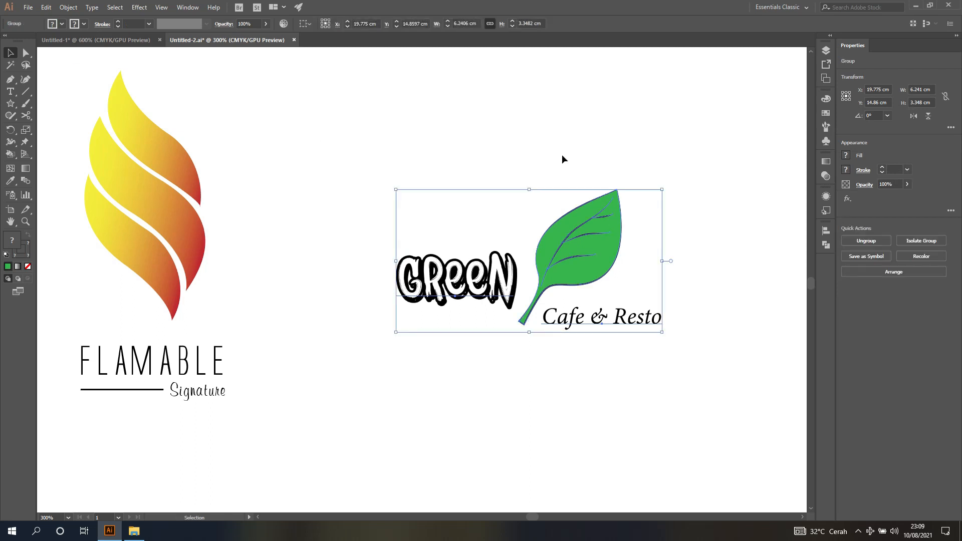
- Move the grouped Green logo up and closer to the FLAMABLE flame, below the Mercedez Bendz and Chrome logos
scroll(567, 185, "down", 1)
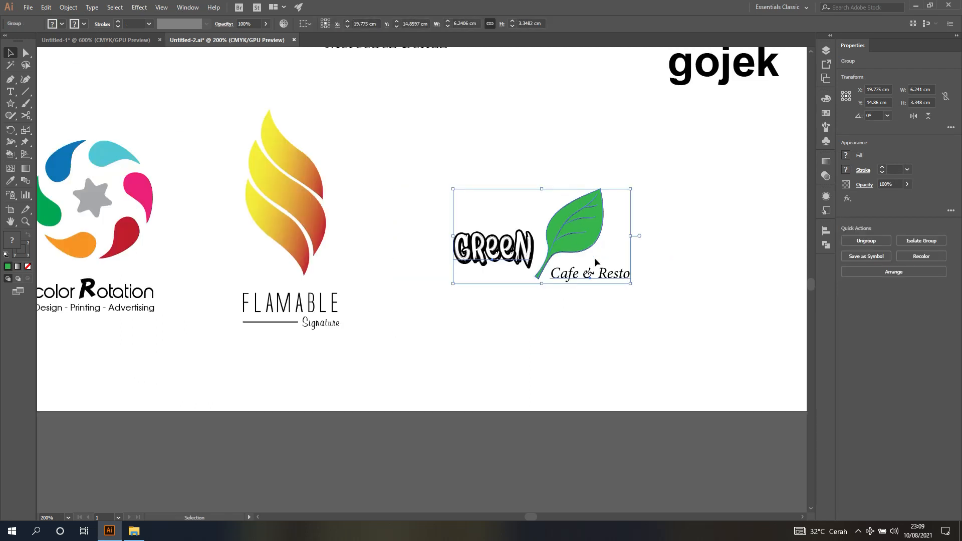
scroll(595, 258, "up", 1)
scroll(594, 261, "up", 1)
key("a")
left_click(607, 204)
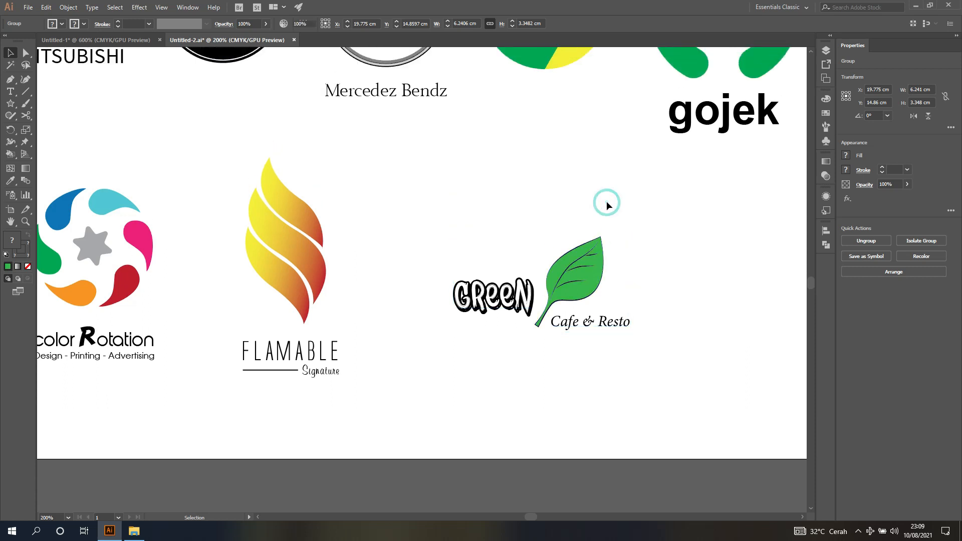
scroll(609, 206, "right", 3)
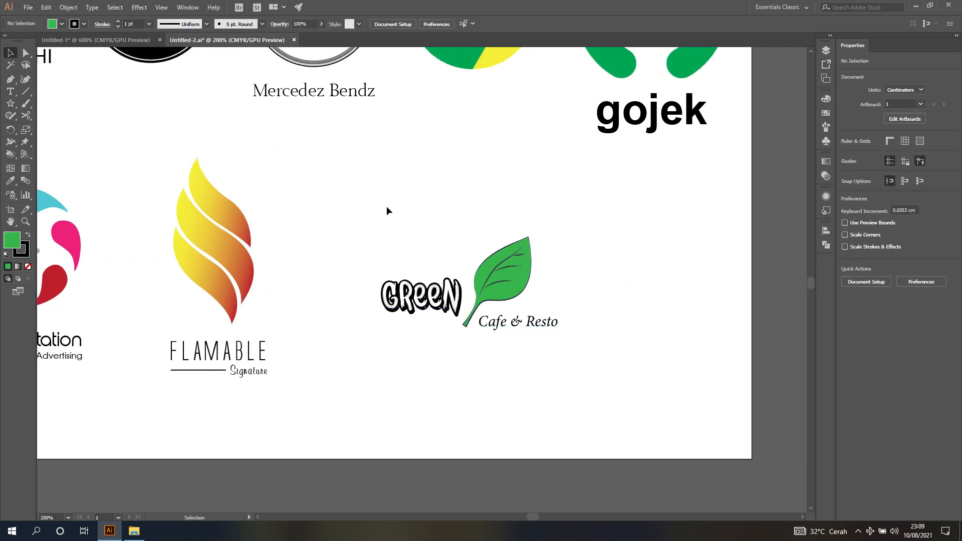
left_click_drag(360, 200, 600, 395)
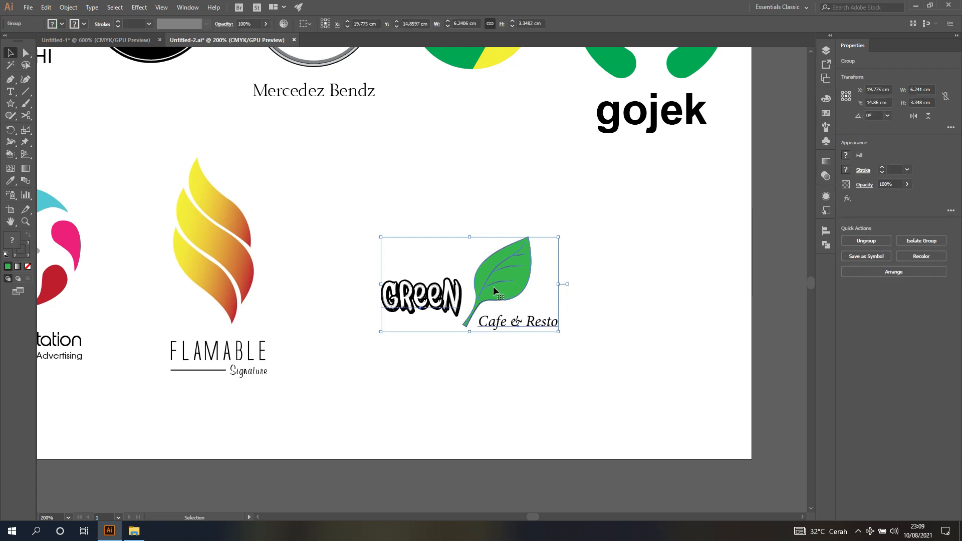
left_click_drag(504, 290, 441, 252)
left_click(476, 166)
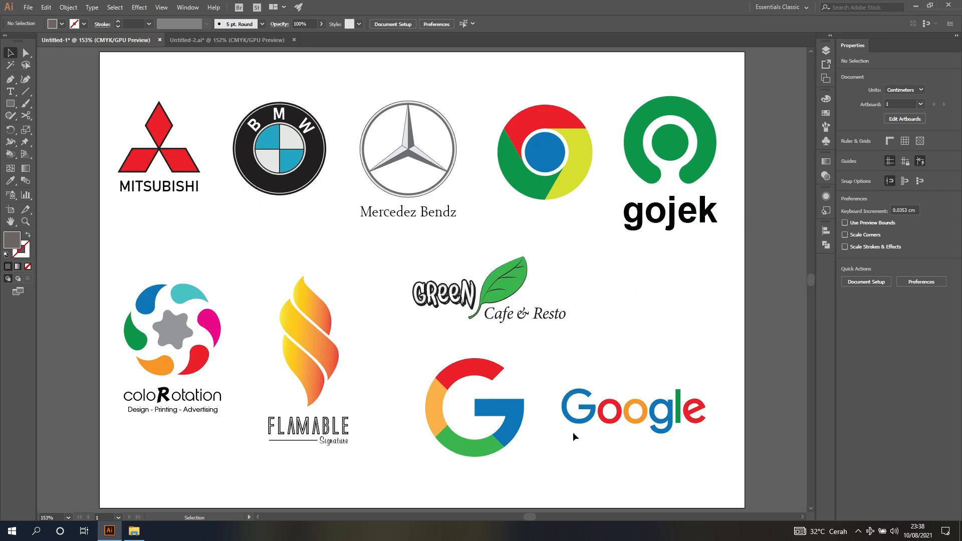
- Examine the four-color Google G icon and the Google lettering in the Untitled-1 reference, and return to Untitled-2
scroll(573, 432, "up", 4)
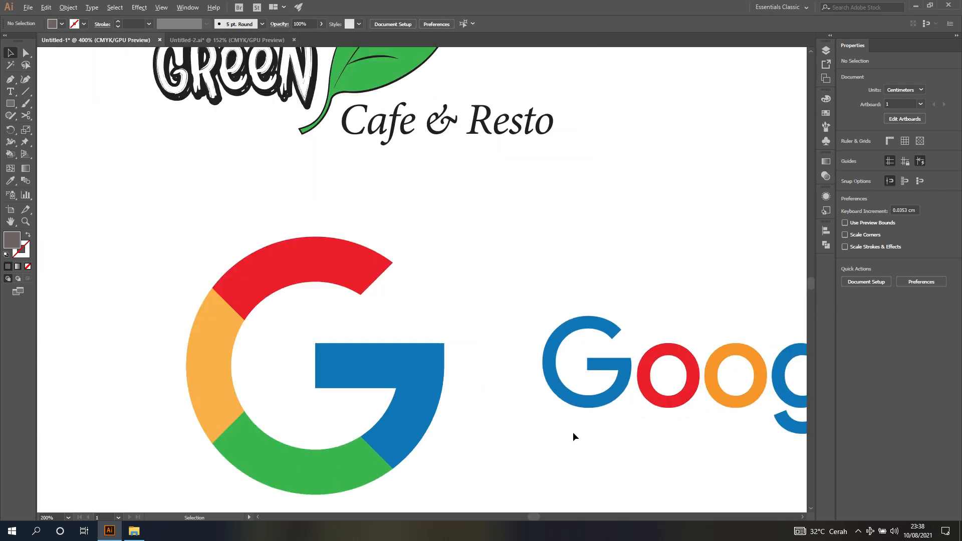
scroll(576, 437, "down", 2)
scroll(575, 437, "right", 3)
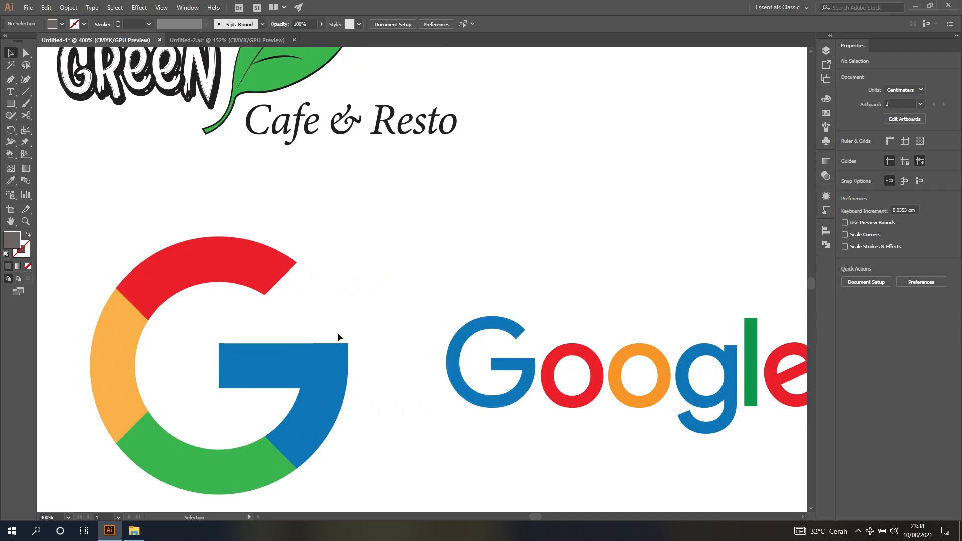
scroll(152, 158, "down", 2)
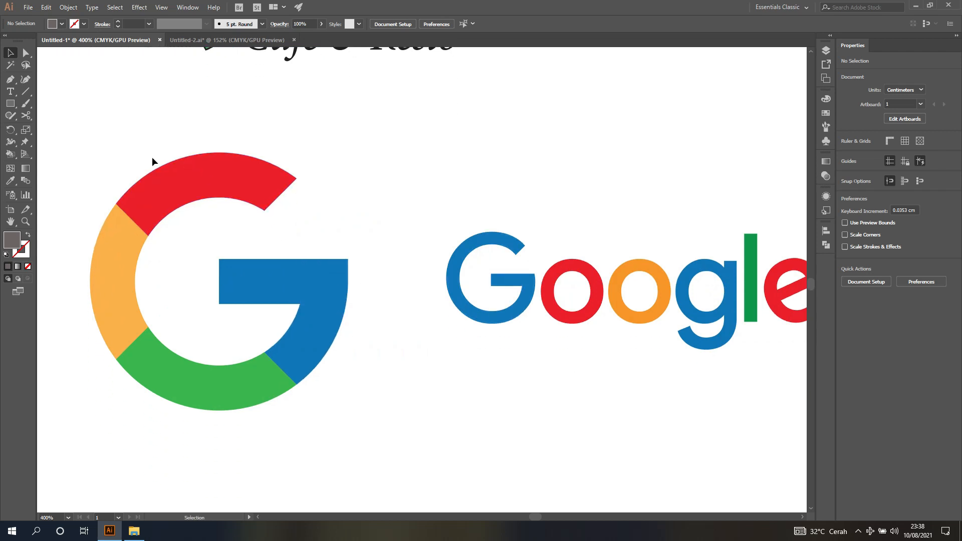
scroll(459, 210, "right", 2)
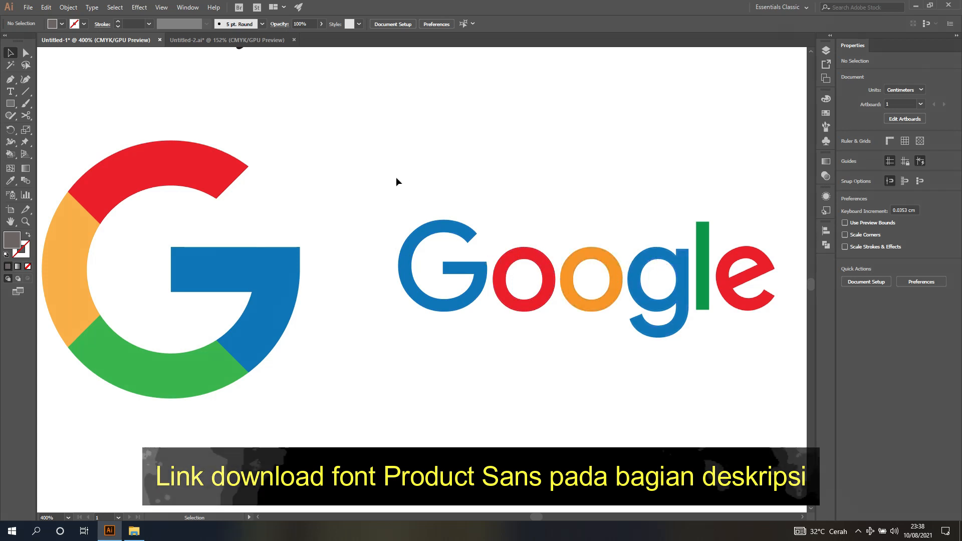
scroll(390, 169, "left", 1)
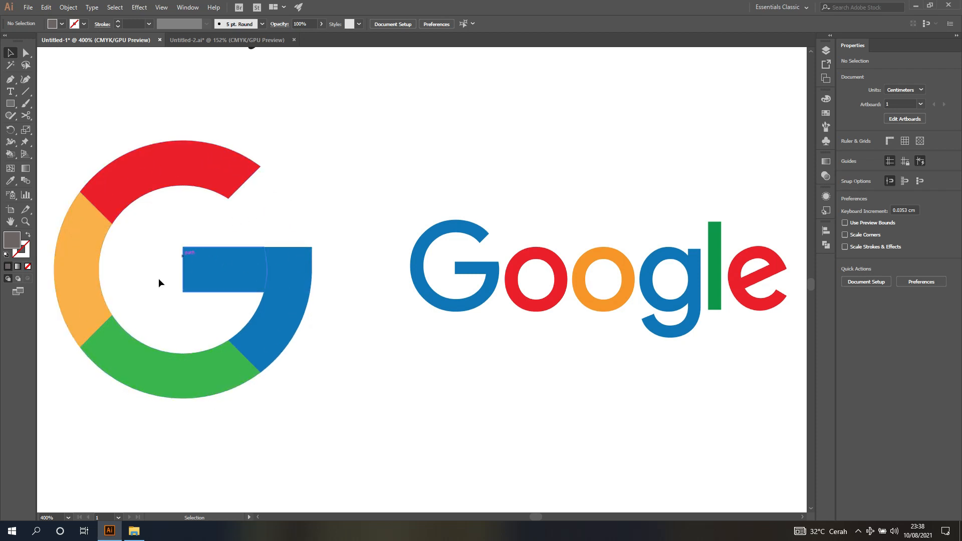
left_click(238, 41)
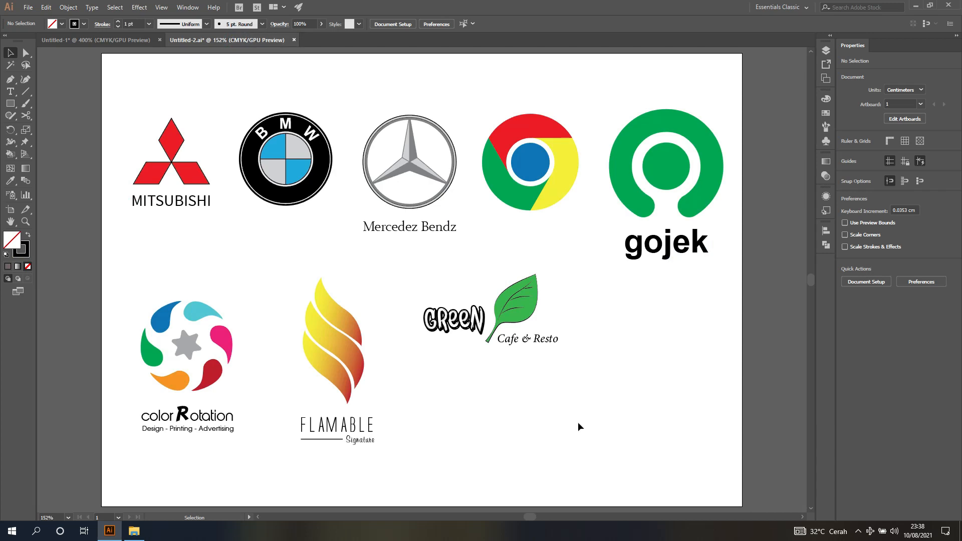
- Draw an unfilled circle about 5.57 cm in diameter with a 1 pt black stroke in the empty area below the Green logo
scroll(578, 422, "up", 2, "alt")
scroll(561, 376, "down", 3)
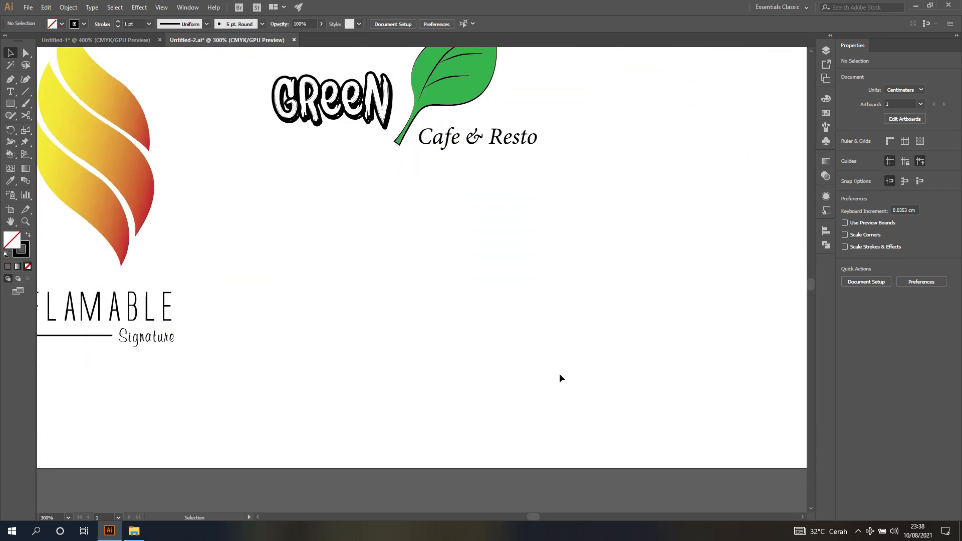
scroll(559, 373, "down", 1)
scroll(551, 336, "up", 1, "alt")
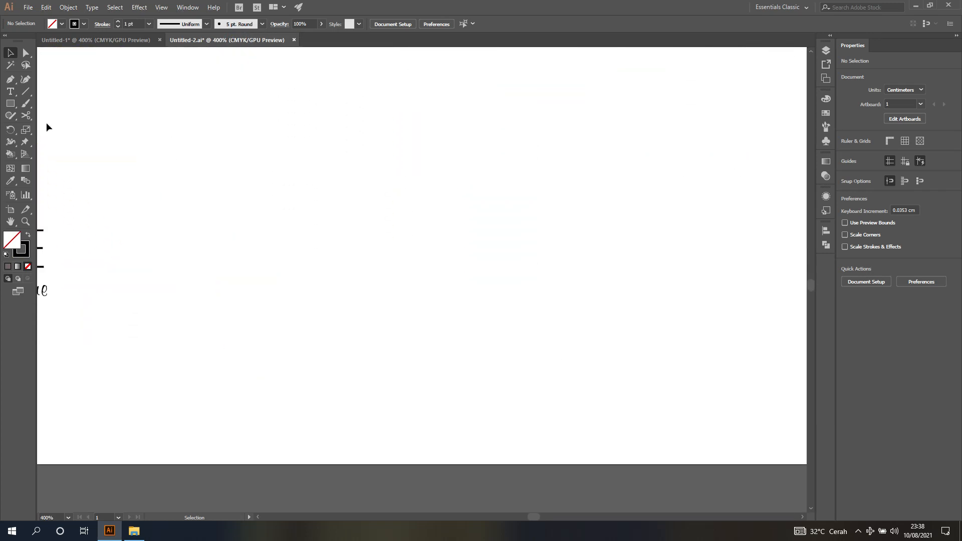
left_click_drag(10, 103, 40, 128)
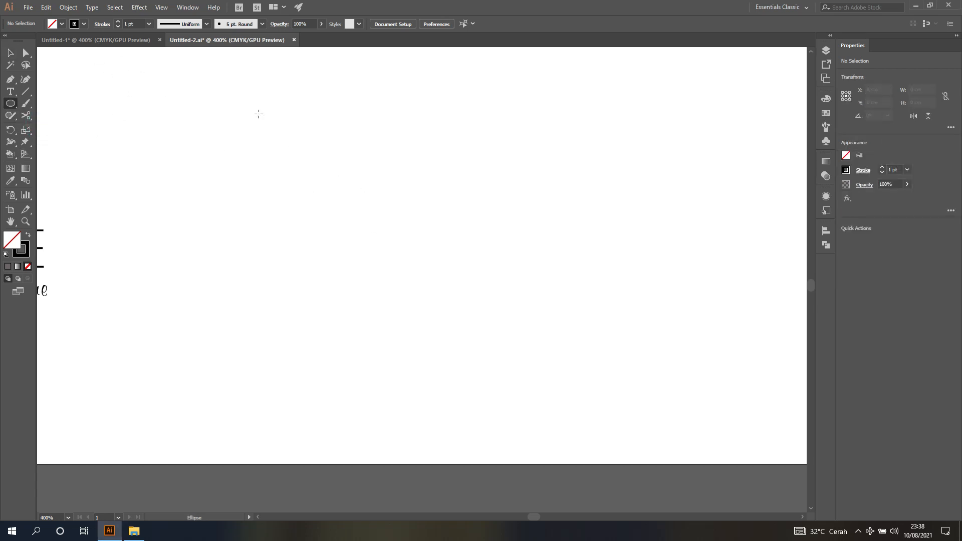
left_click_drag(258, 113, 576, 430)
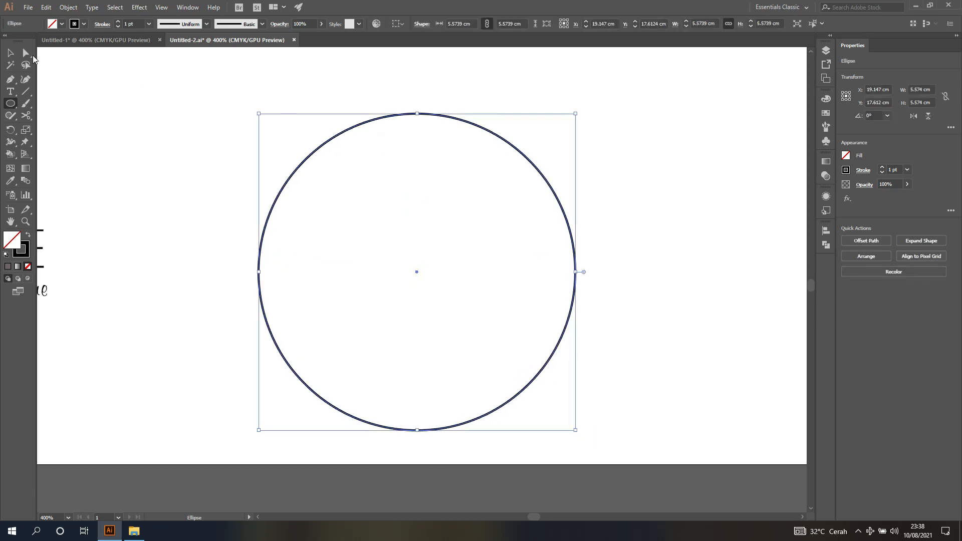
left_click(10, 52)
left_click_drag(395, 116, 380, 98)
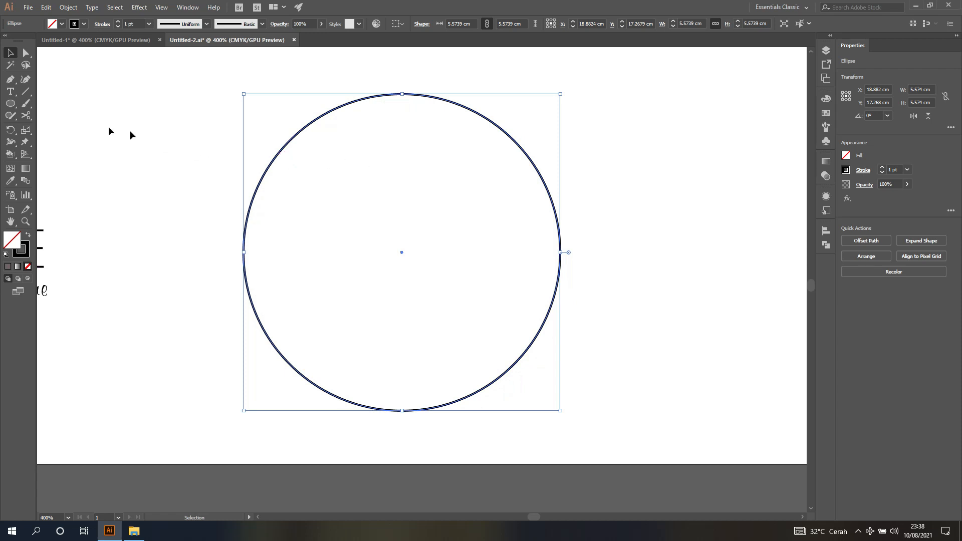
- Make a concentric copy of the circle scaled uniformly to 65%
double_click(25, 131)
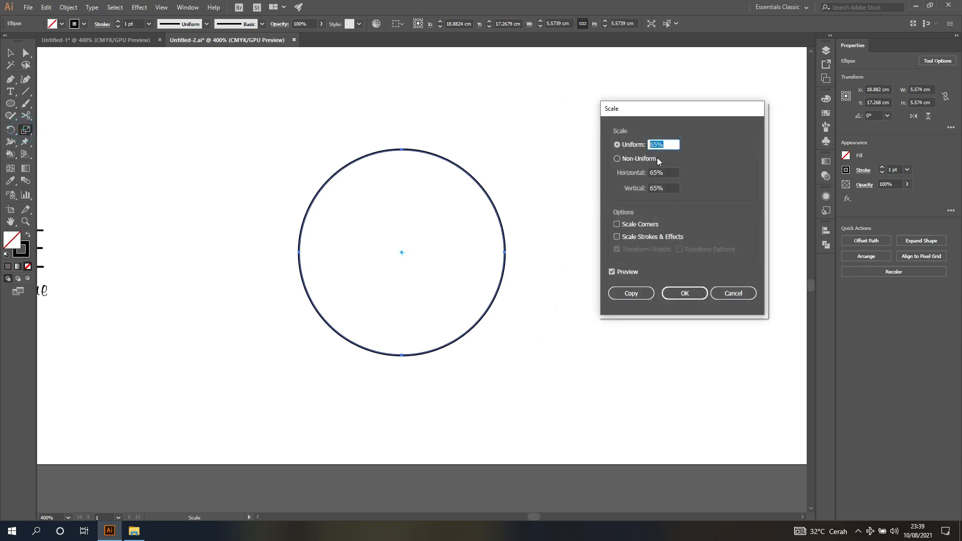
left_click(615, 273)
left_click(615, 273)
left_click(632, 293)
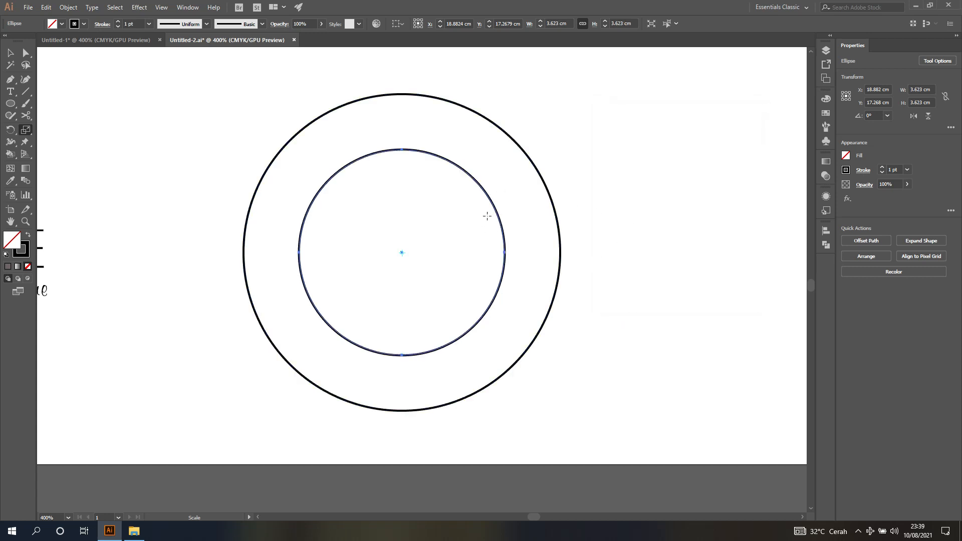
key("v")
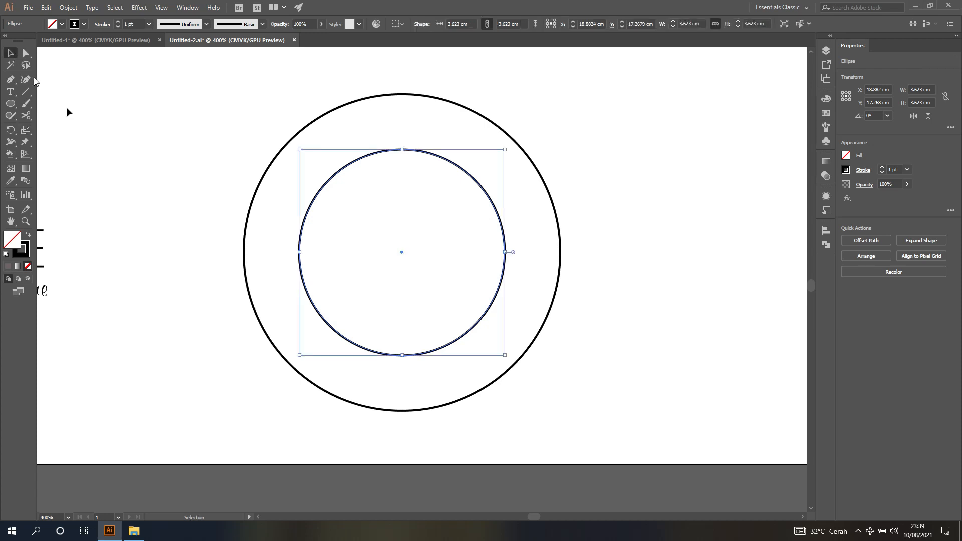
left_click(172, 231)
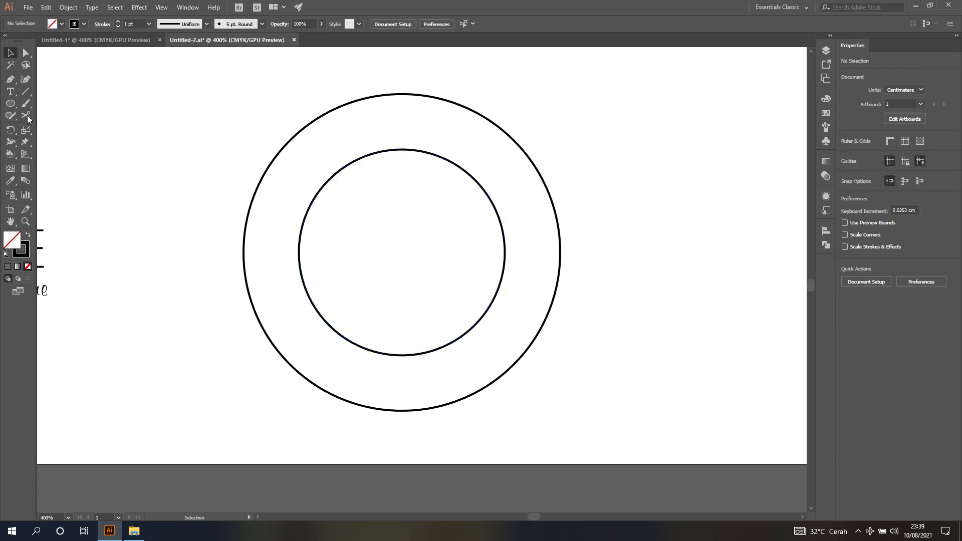
- Draw an unfilled rectangle about 2.85 by 0.98 cm from the outer circle's top anchor down to the inner circle's top level
left_click_drag(13, 107, 50, 103)
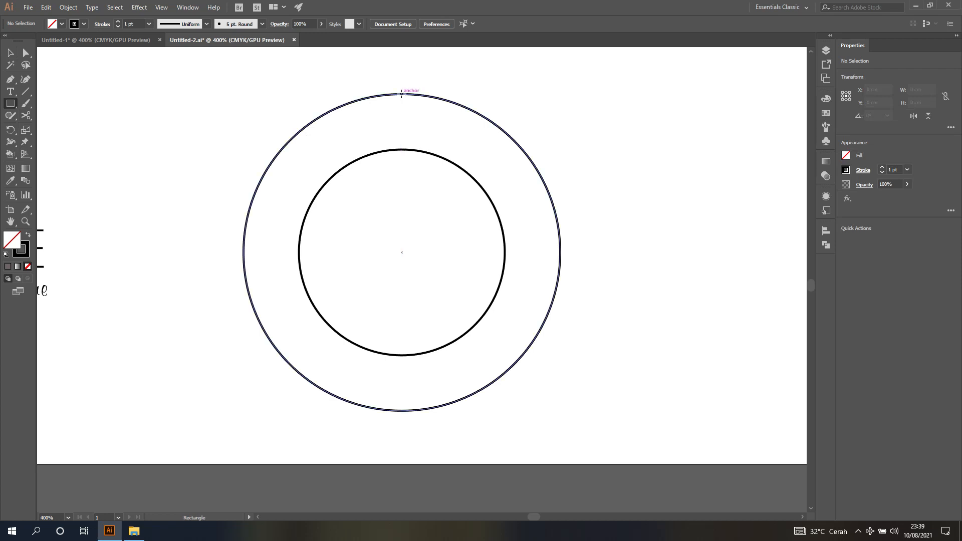
left_click_drag(402, 94, 458, 120)
left_click_drag(505, 142, 564, 149)
left_click(11, 53)
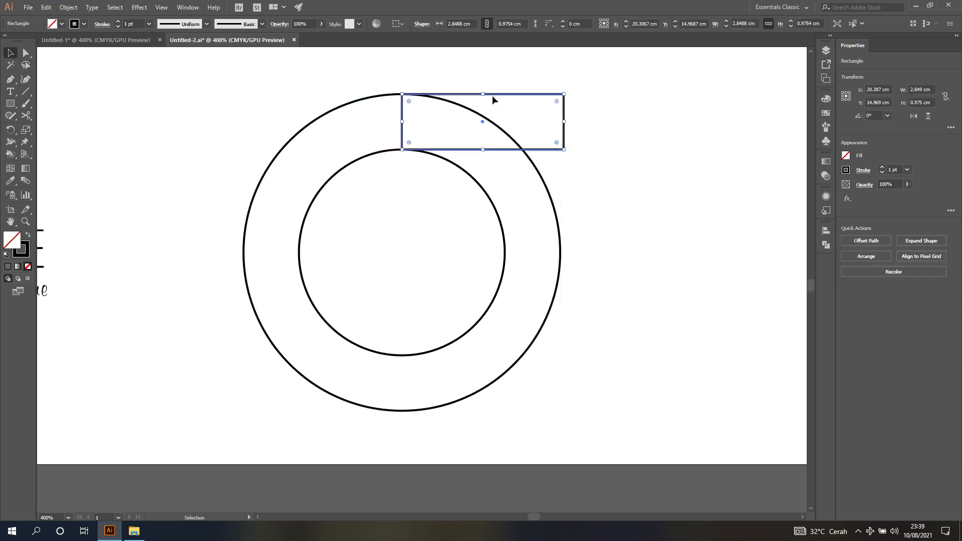
- Fit the rectangle between the circles' centre and the outer circle's right edge, about 2.79 cm wide, and set it aside right of the circles
left_click_drag(492, 95, 493, 230)
left_click_drag(565, 248, 560, 248)
left_click(585, 238)
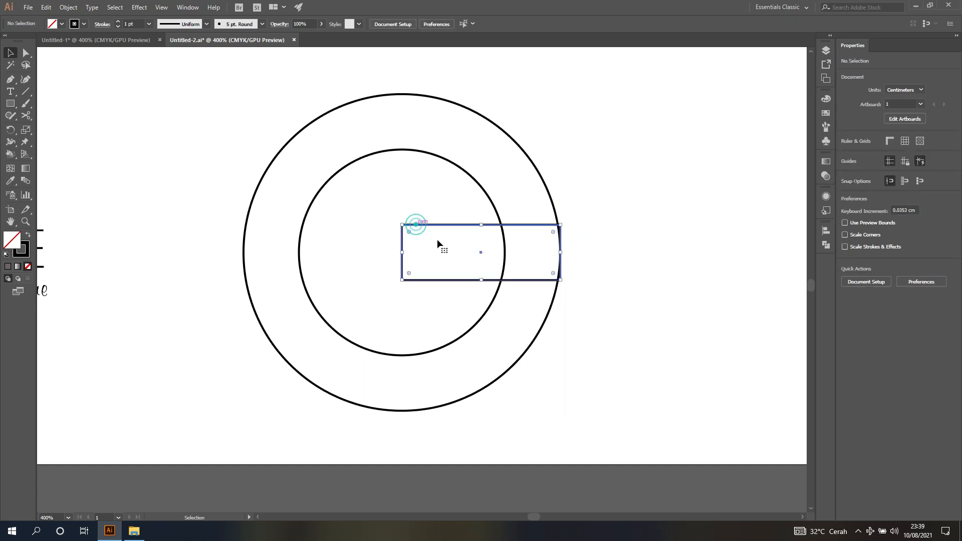
left_click_drag(446, 225, 627, 233)
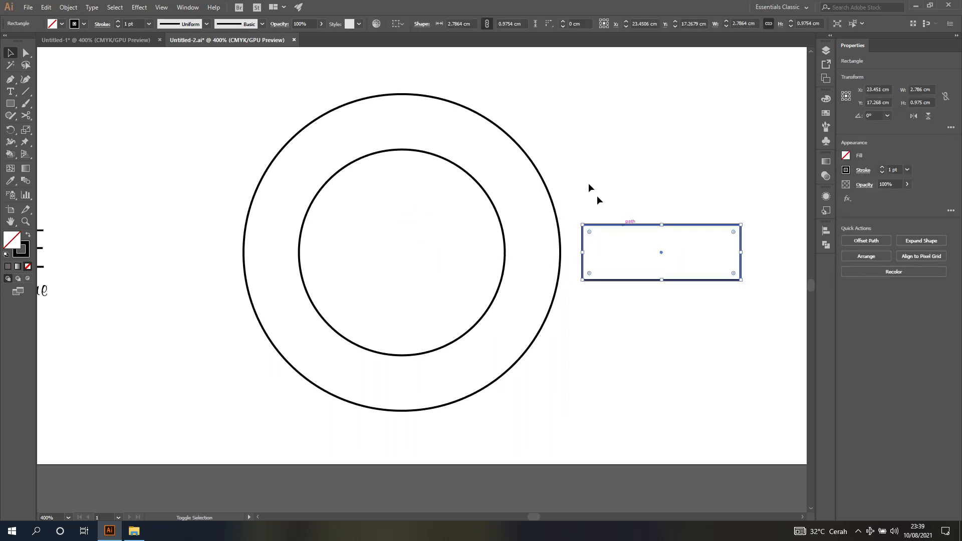
left_click(596, 198)
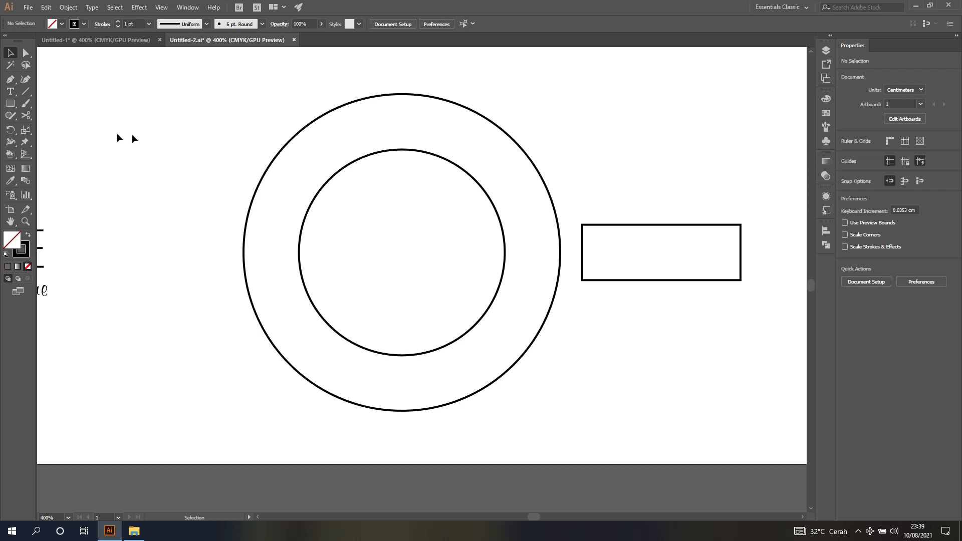
- Draw a vertical line left of the circles and lengthen it to about 5.94 cm
left_click(23, 94)
left_click_drag(193, 110, 190, 329)
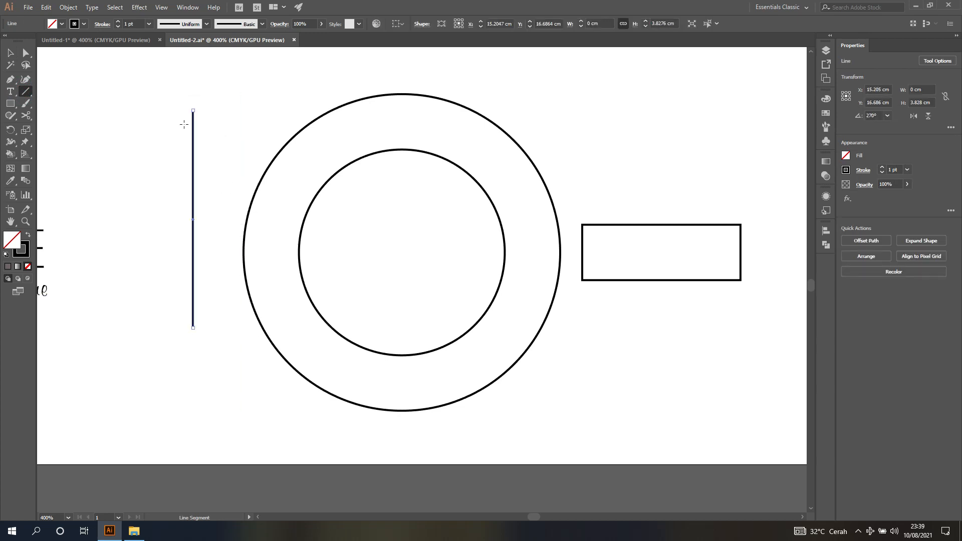
left_click(10, 52)
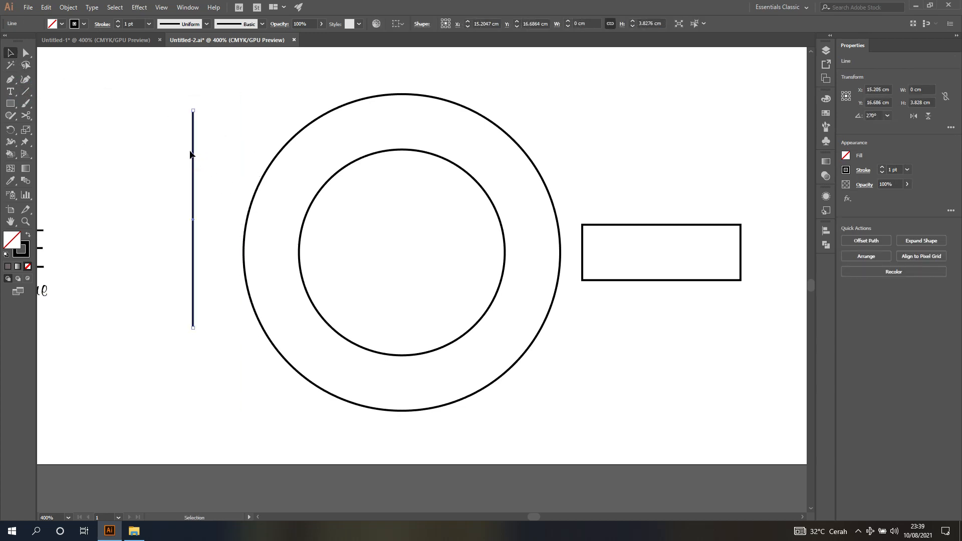
left_click_drag(191, 152, 206, 125)
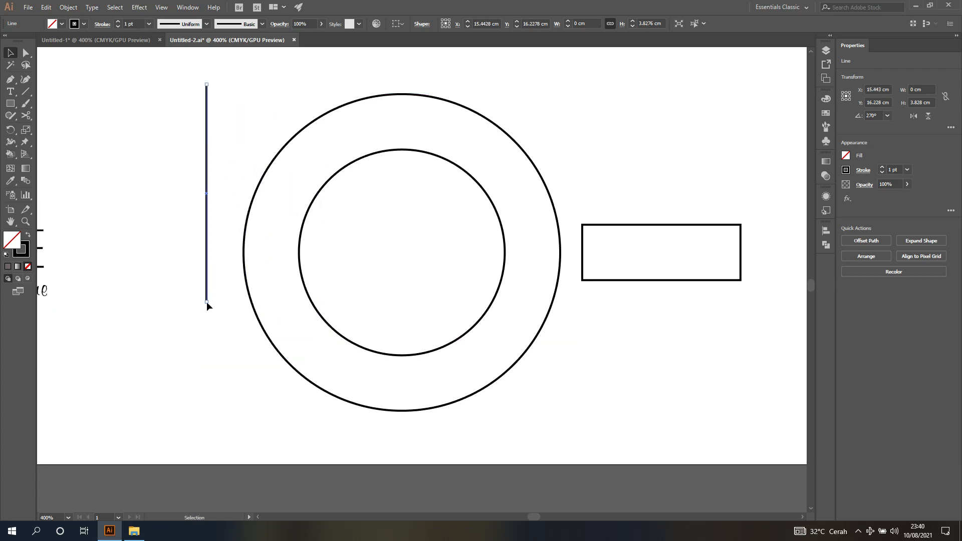
left_click_drag(207, 302, 204, 421)
- Rotate the line to 45°, place it diagonally across both circles and extend it past the outer circle
left_click(872, 115)
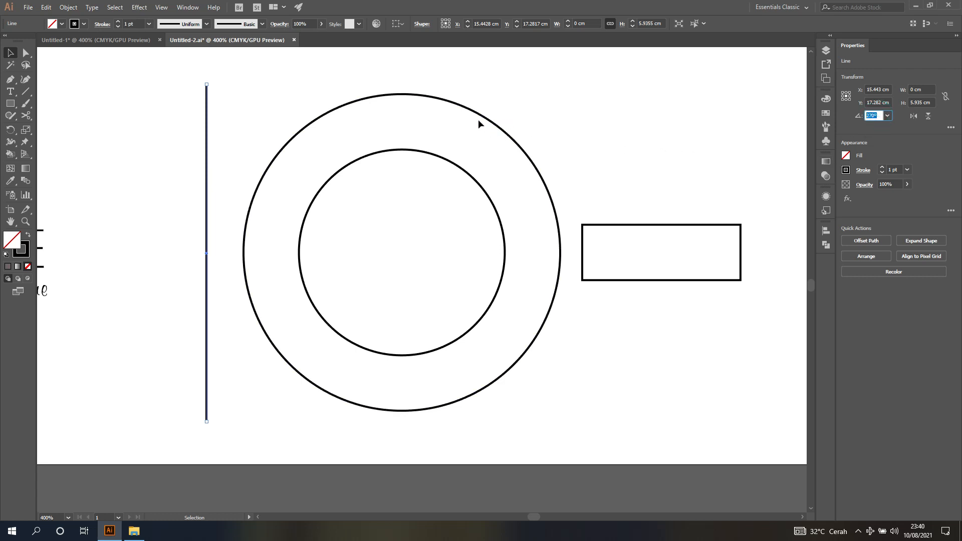
type("45")
key("Return")
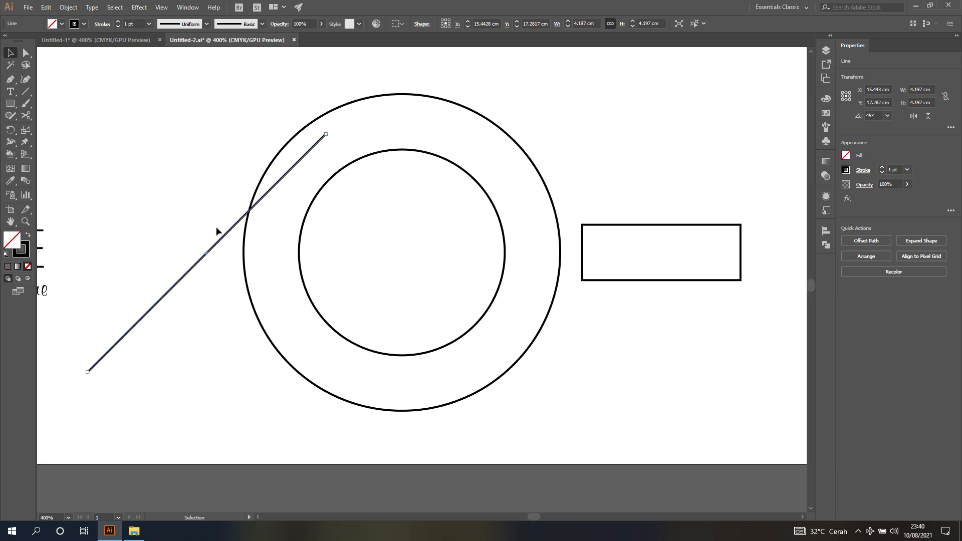
left_click_drag(217, 244, 410, 238)
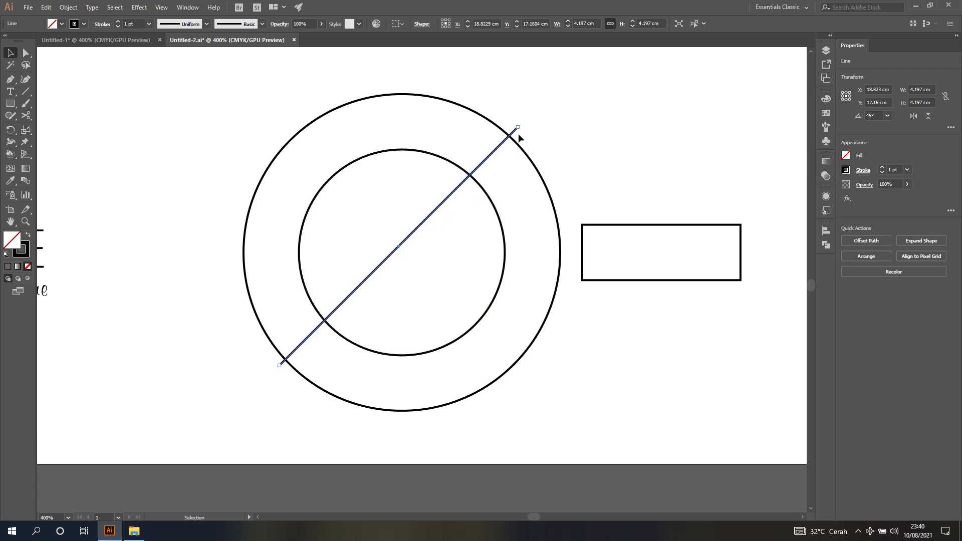
left_click_drag(518, 126, 537, 107)
mouse_move(434, 210)
left_mouse_down()
mouse_move(432, 219)
mouse_move(429, 210)
left_mouse_up()
- Make a copy of the diagonal line rotated 90° about its midpoint to form a cross over the circles
left_click(130, 43)
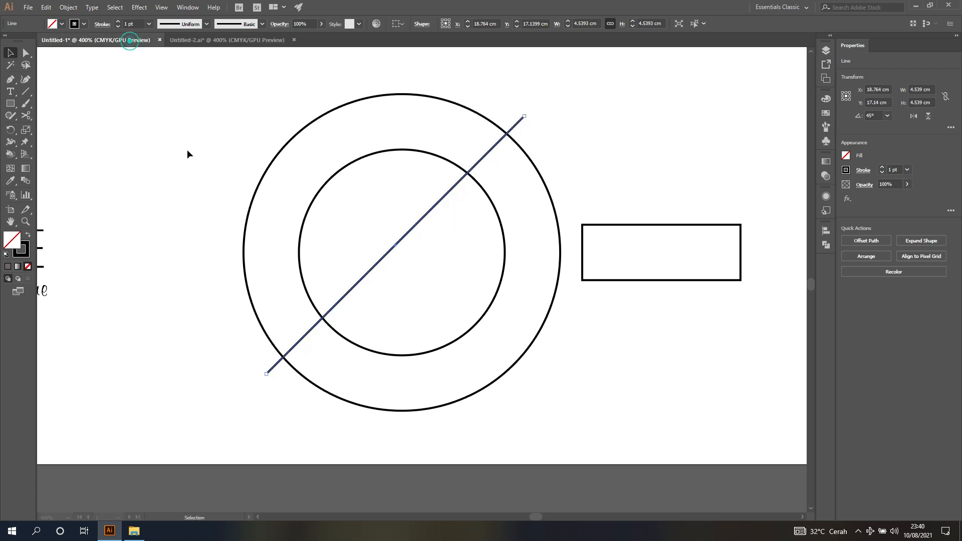
left_click(215, 40)
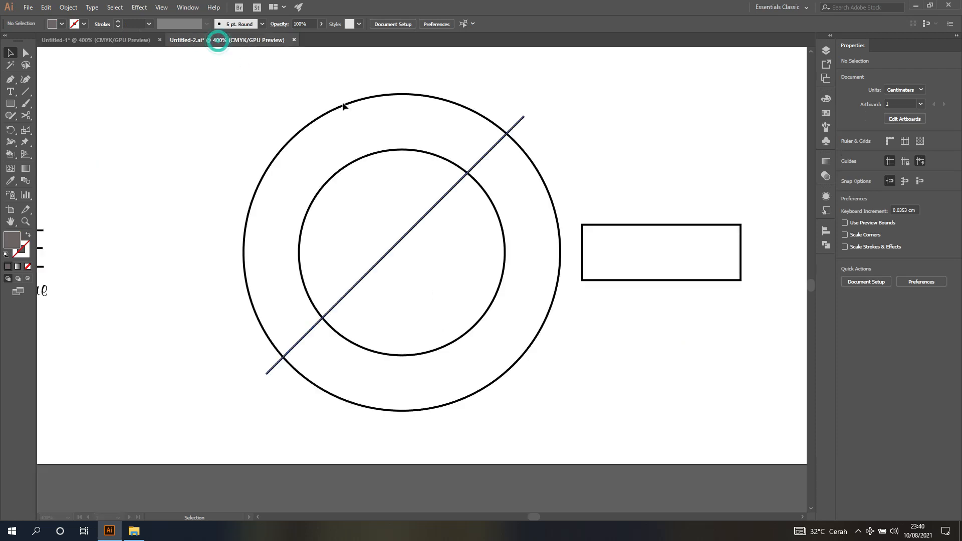
left_click(418, 221)
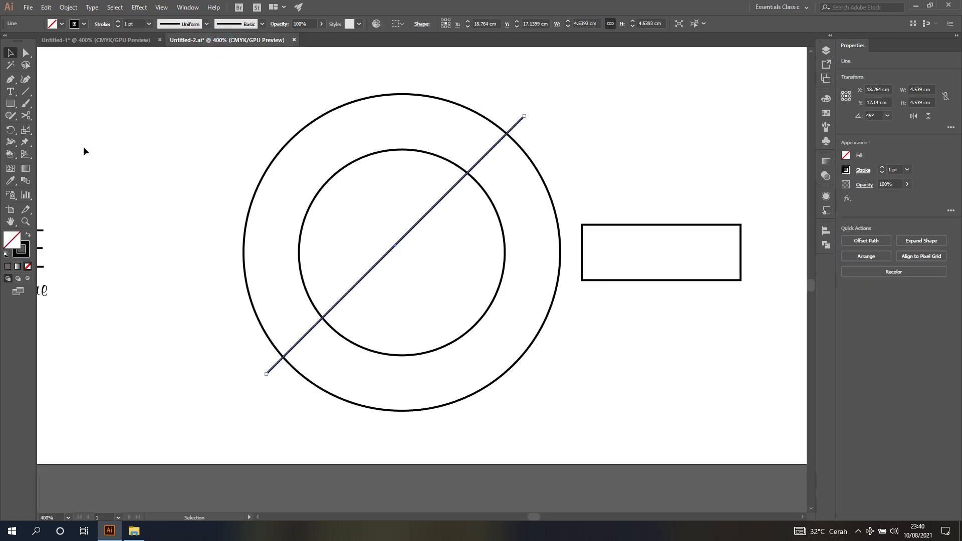
double_click(10, 132)
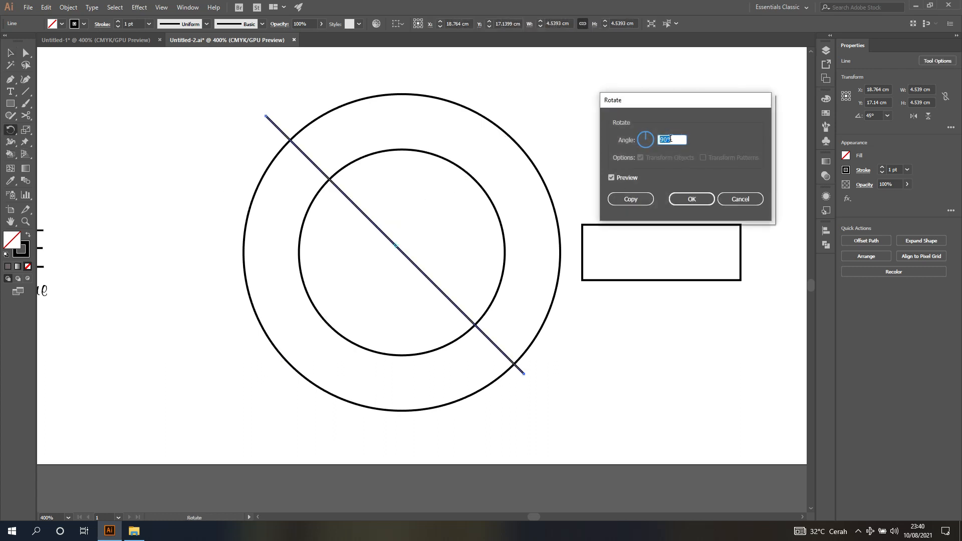
left_click(623, 179)
left_click(622, 178)
left_click(631, 199)
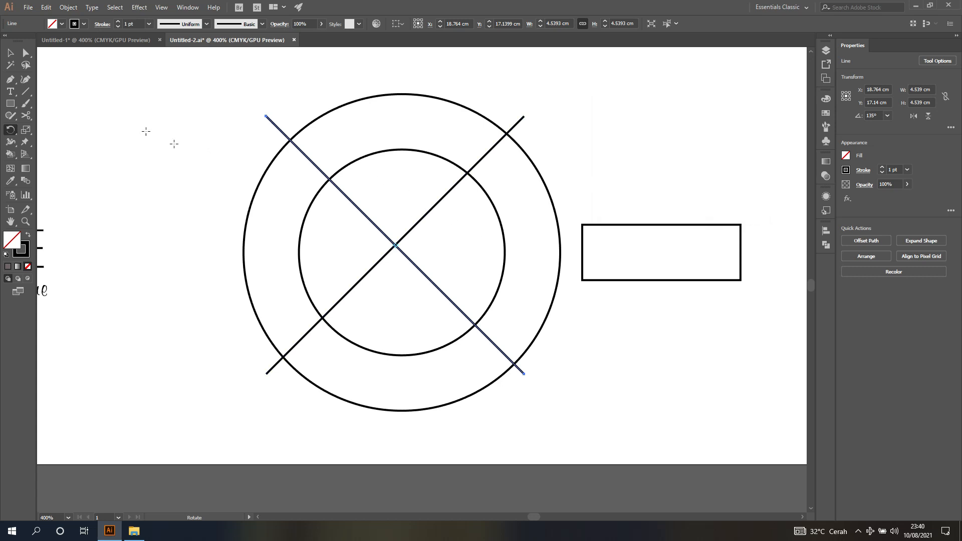
- Move the rectangle back into the circles, with its left edge at their centre and vertically centred on them
left_click(10, 53)
left_click(647, 225)
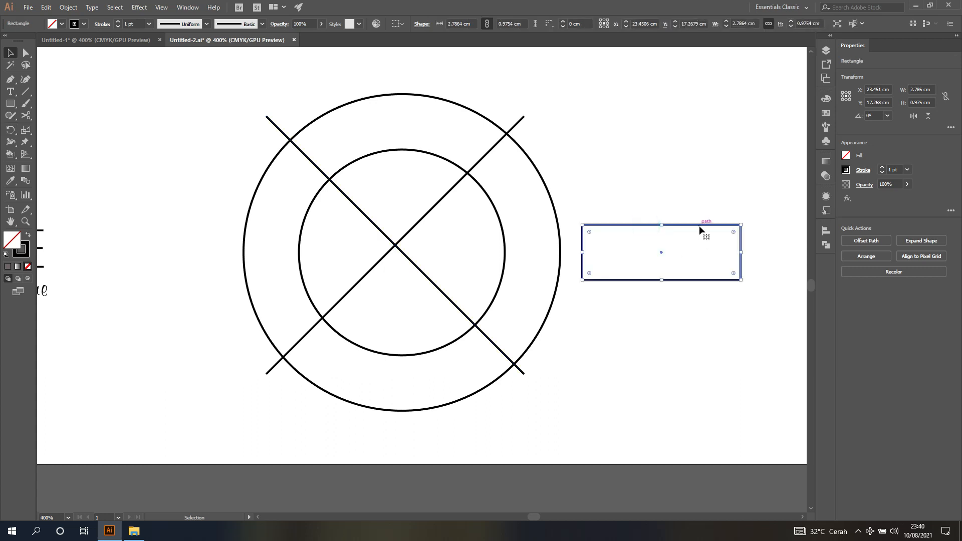
left_click_drag(612, 224, 428, 237)
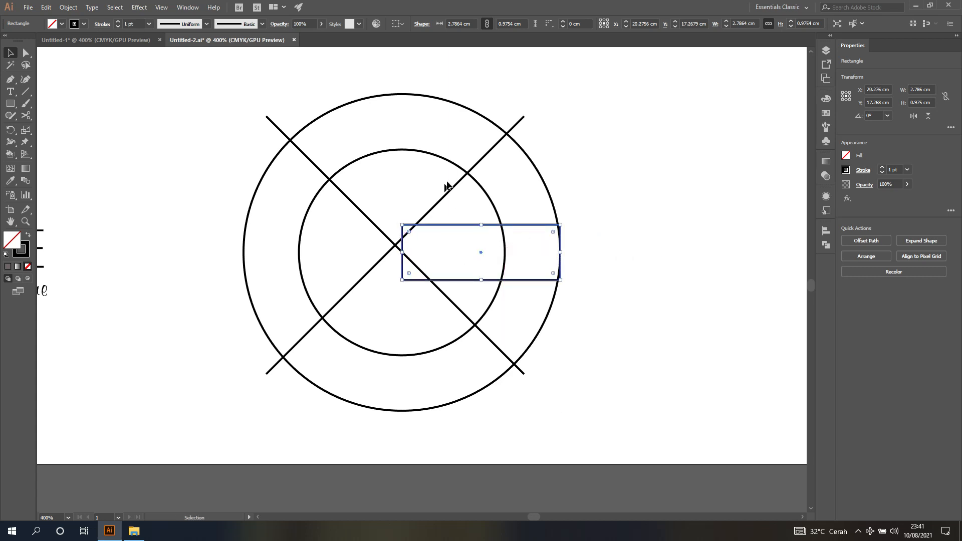
- Shift both crossed lines together until they cross at the circles' centre height and pass through the rectangle's two left corners
left_click(464, 179)
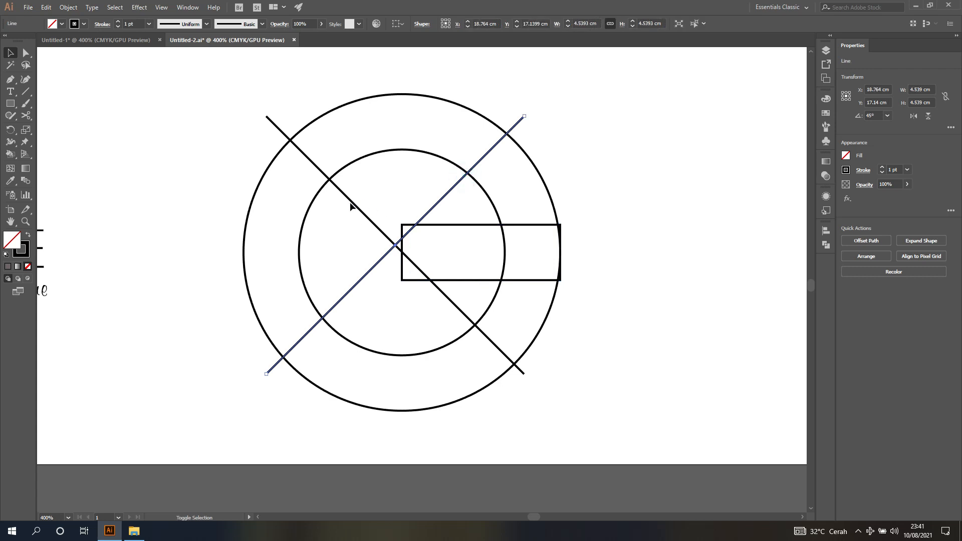
left_click(353, 203, "shift")
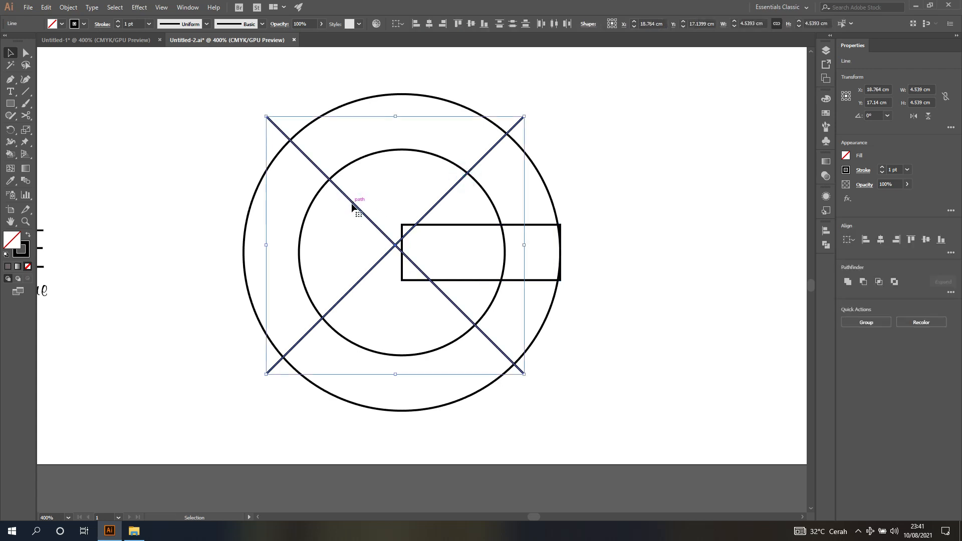
key("shift+Left")
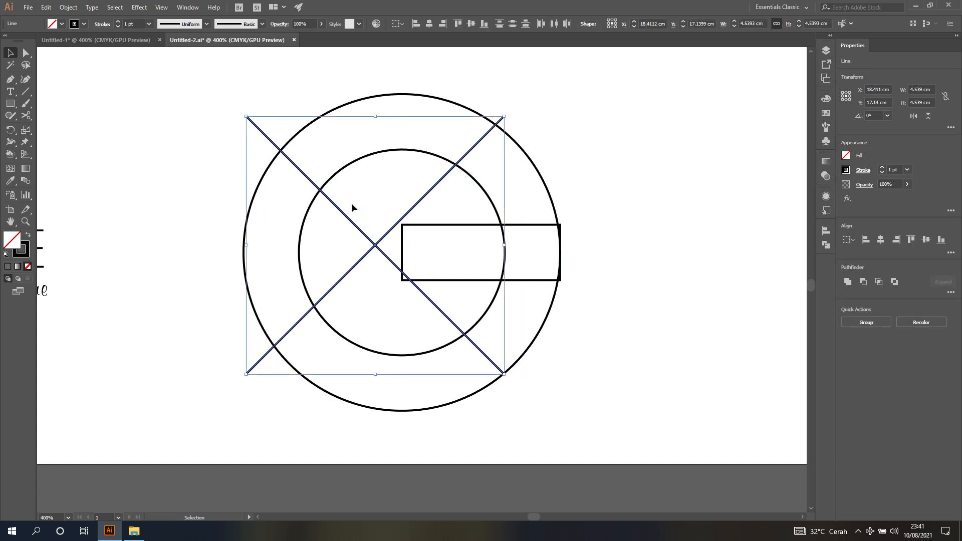
key("Down")
key("Down")
key("Down")
key("Down")
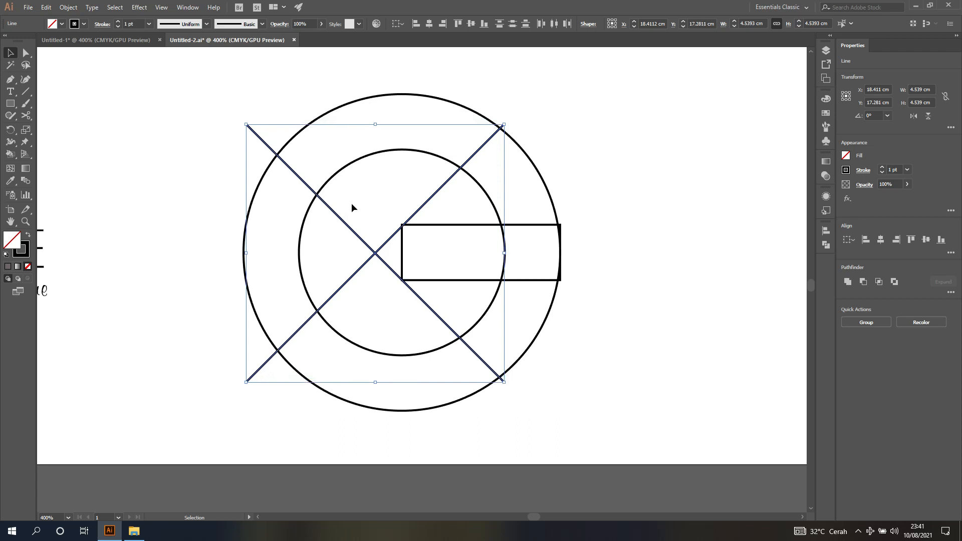
key("Up")
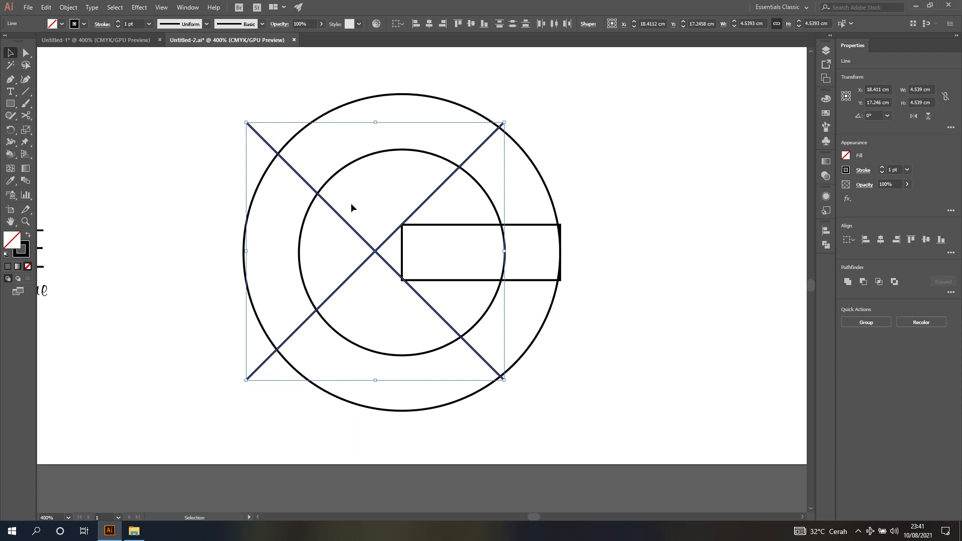
key("Left")
key("Left")
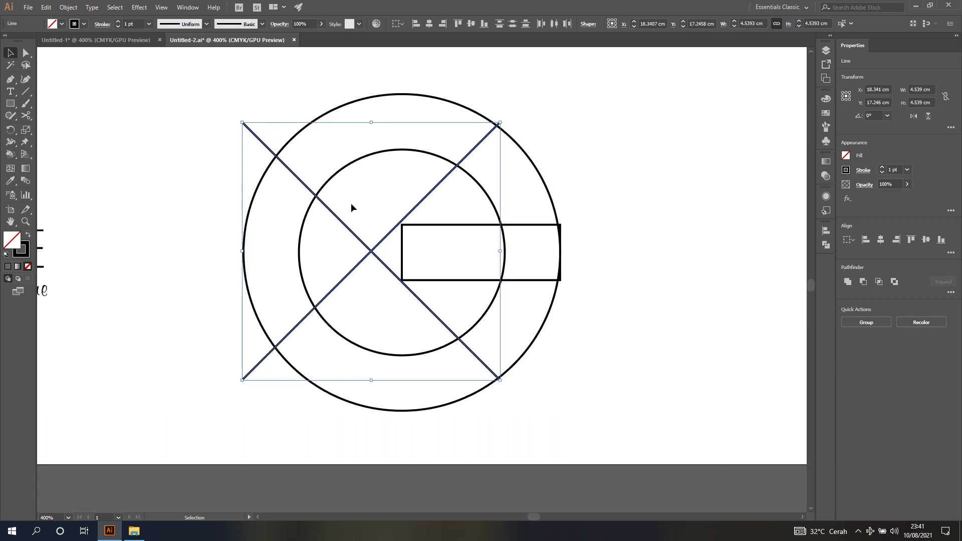
key("Down")
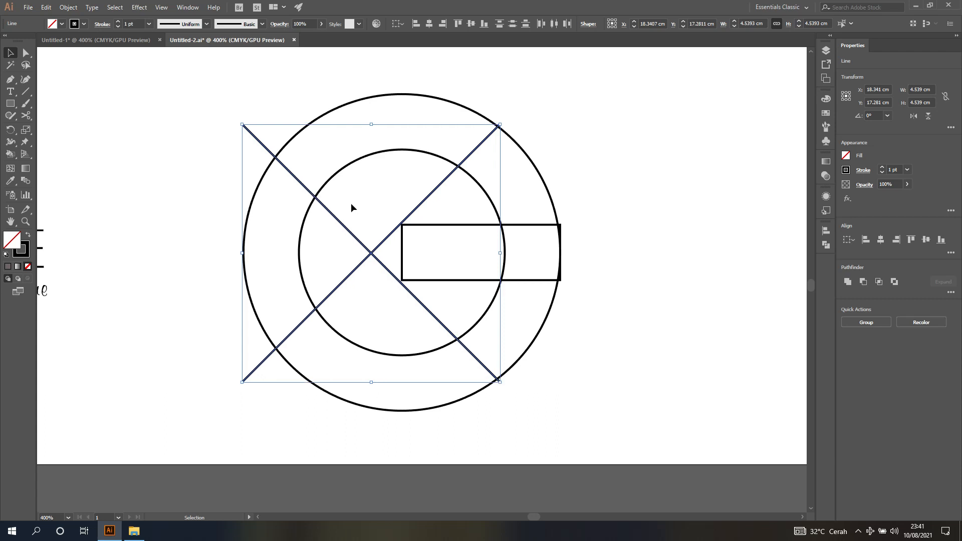
mouse_move(371, 254)
left_mouse_down()
mouse_move(414, 250)
mouse_move(368, 255)
left_mouse_up()
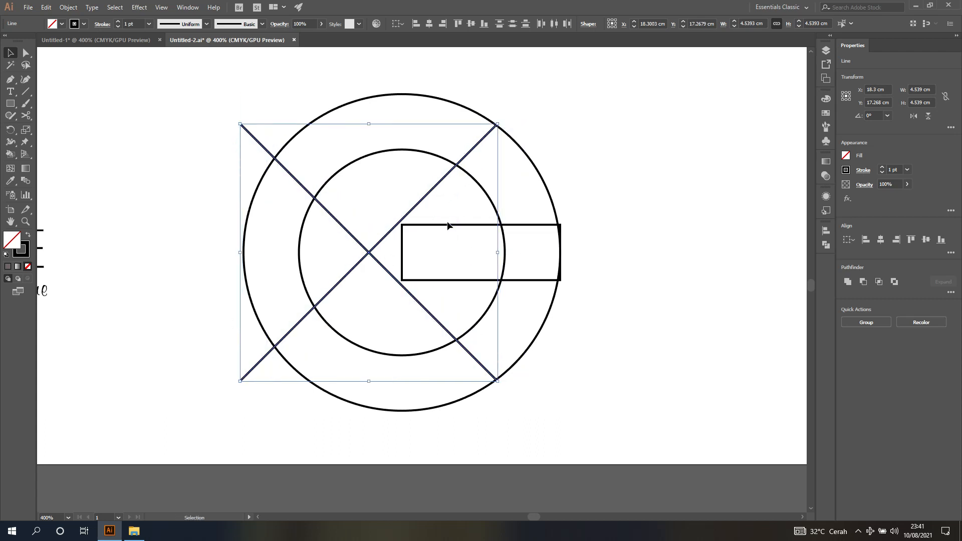
key("Right")
key("Left")
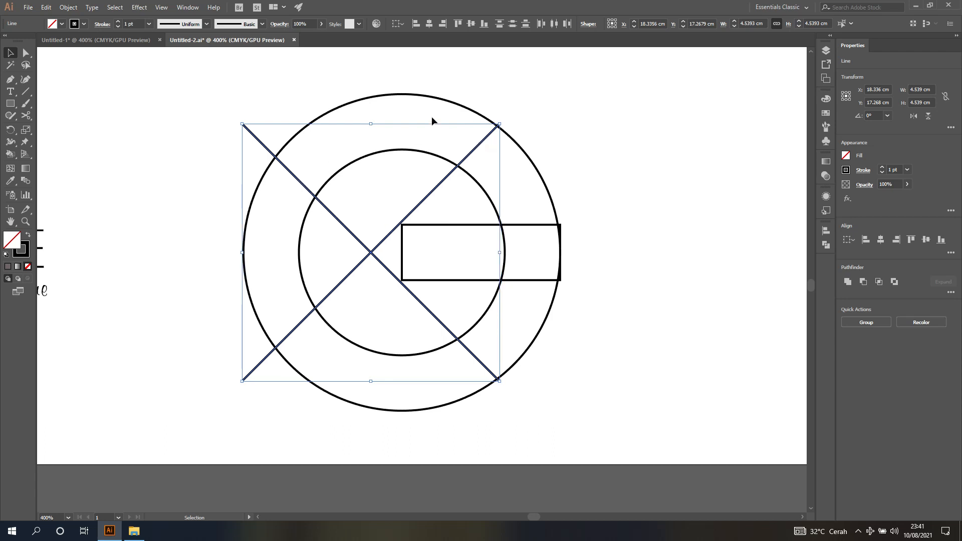
left_click(546, 110)
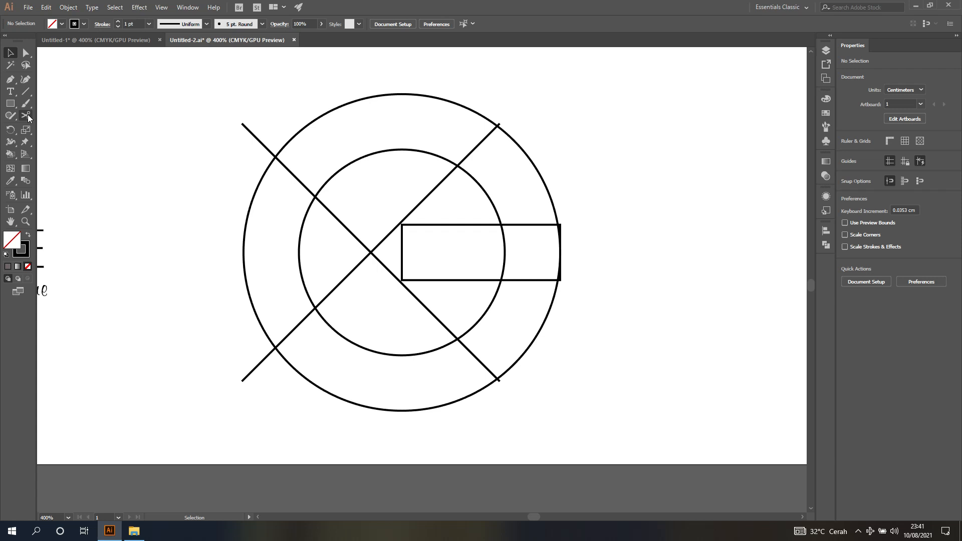
- Cut the outer and inner circles with the Scissors tool where they meet the rising diagonal and the rectangle's top edge
scroll(524, 144, "up", 1)
left_click(529, 153)
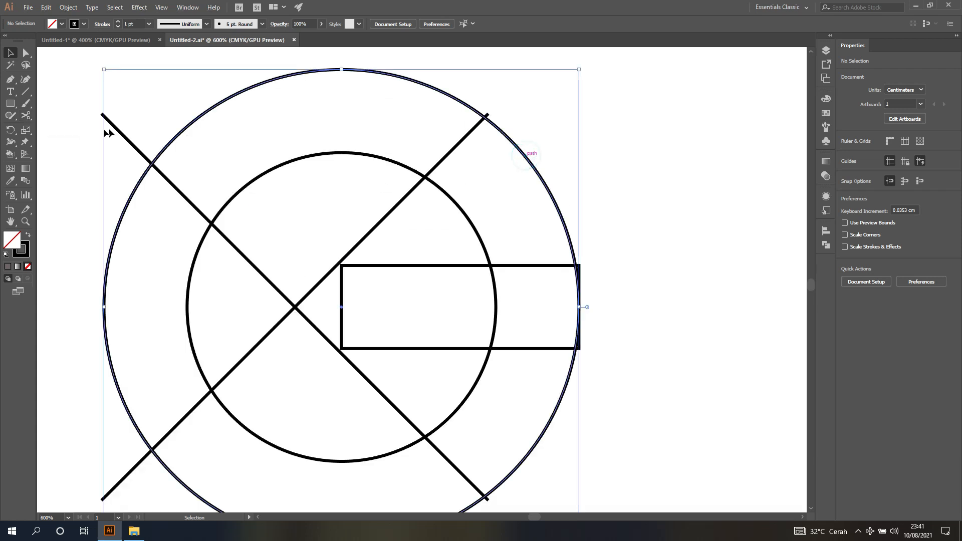
left_click(25, 115)
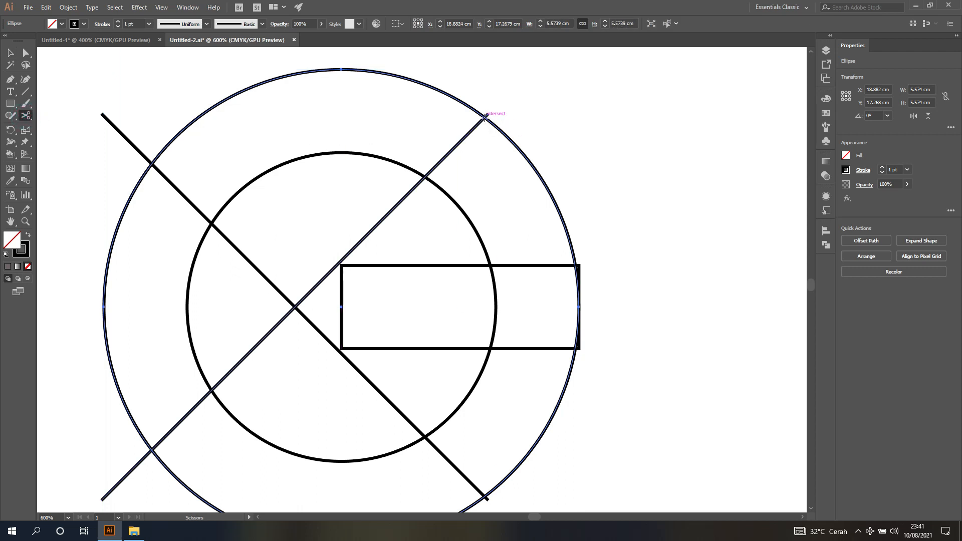
scroll(555, 135, "up", 1)
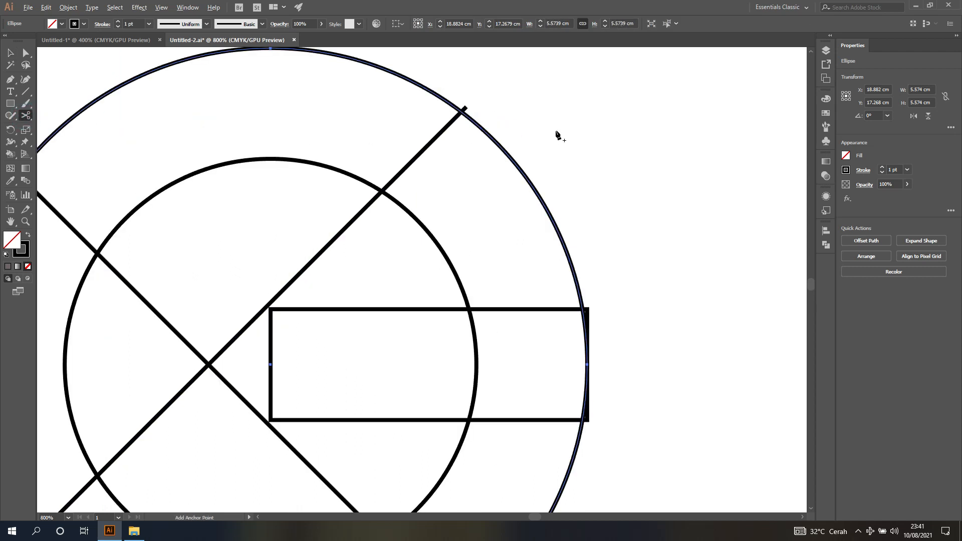
left_click(463, 111)
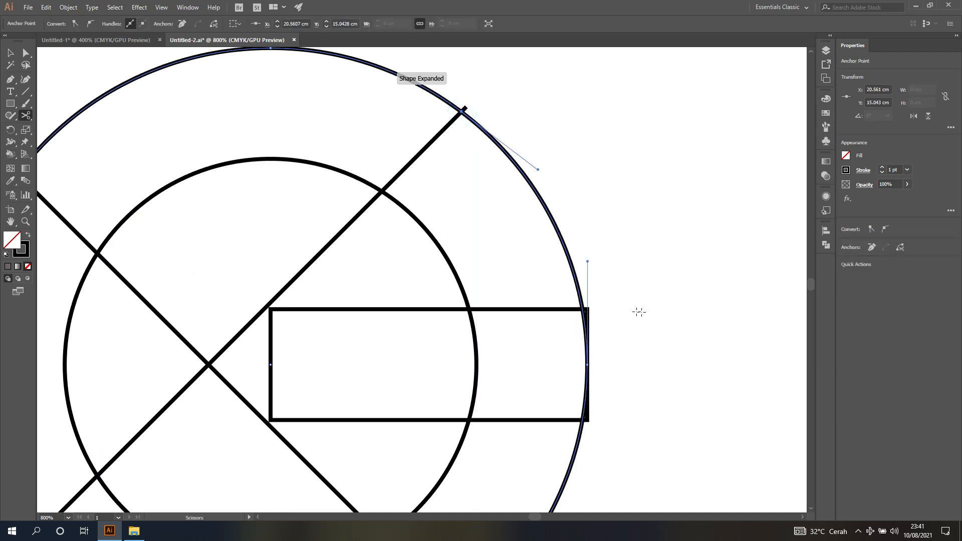
left_click(582, 307)
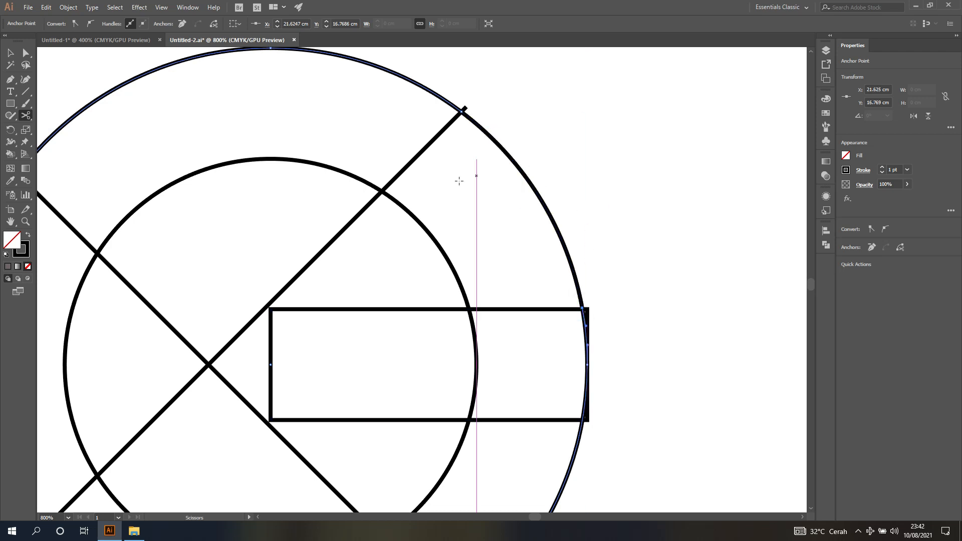
left_click(382, 191)
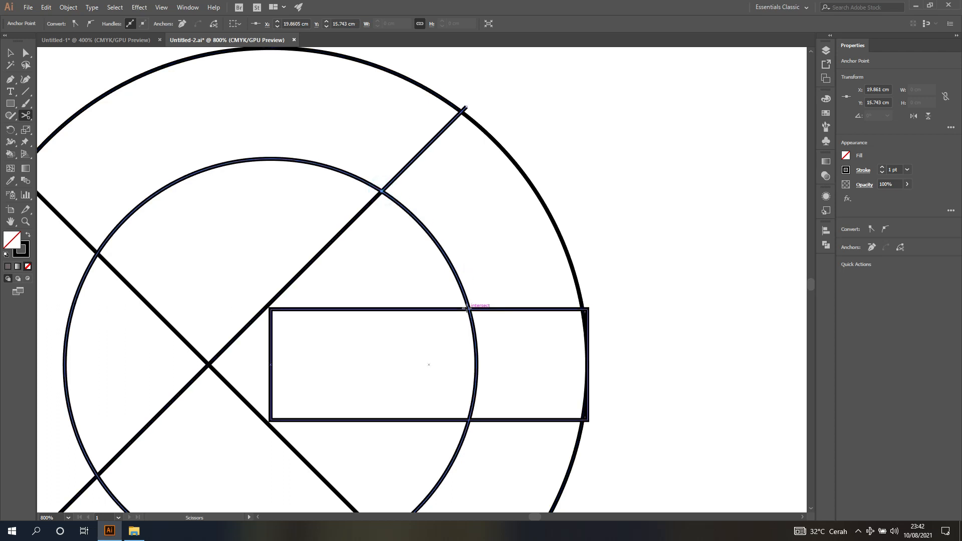
left_click(467, 308)
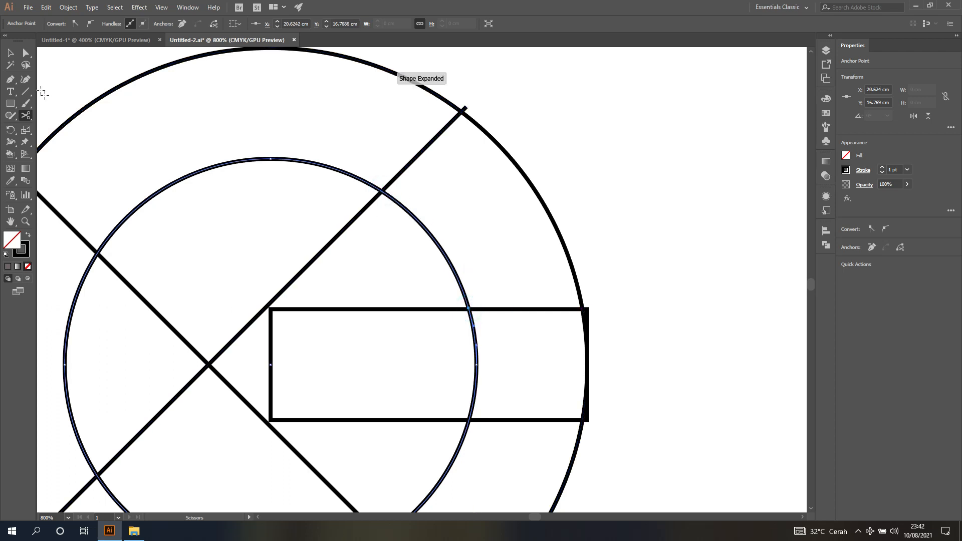
- Delete the outer circle's arc between the rising diagonal's upper end and the rectangle's top edge
left_click(26, 53)
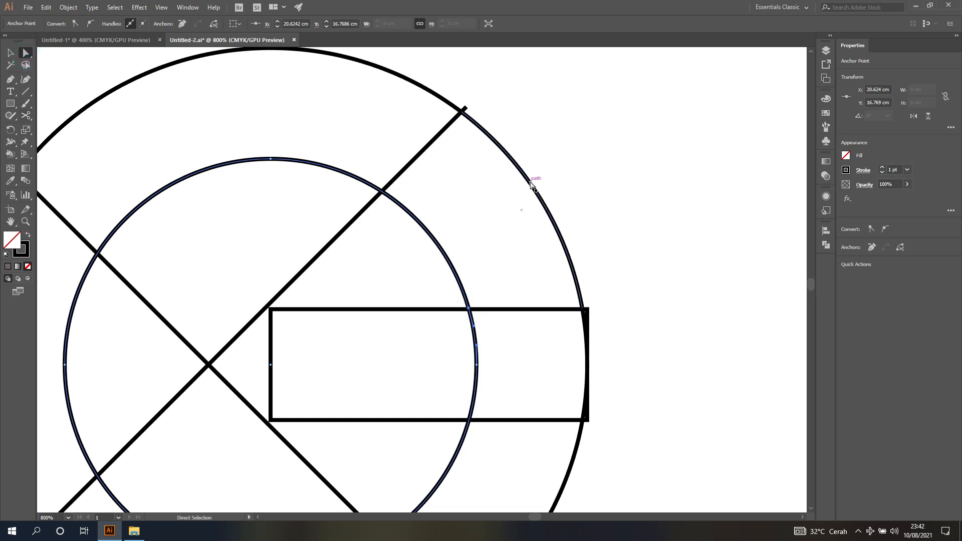
left_click(532, 182)
key("Delete")
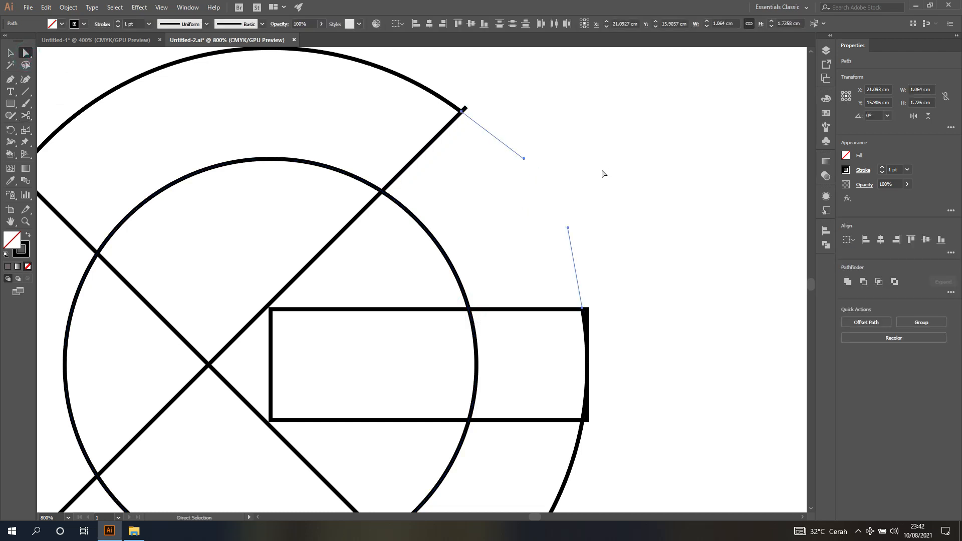
left_click(601, 175)
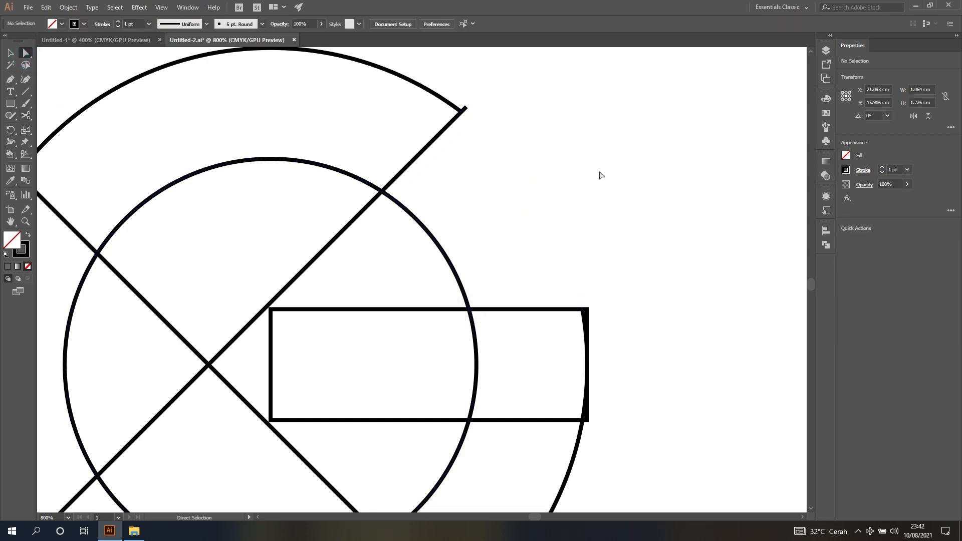
- Split the inner circle again at the rising diagonal and delete its arc down to the rectangle's top edge
left_click(446, 251)
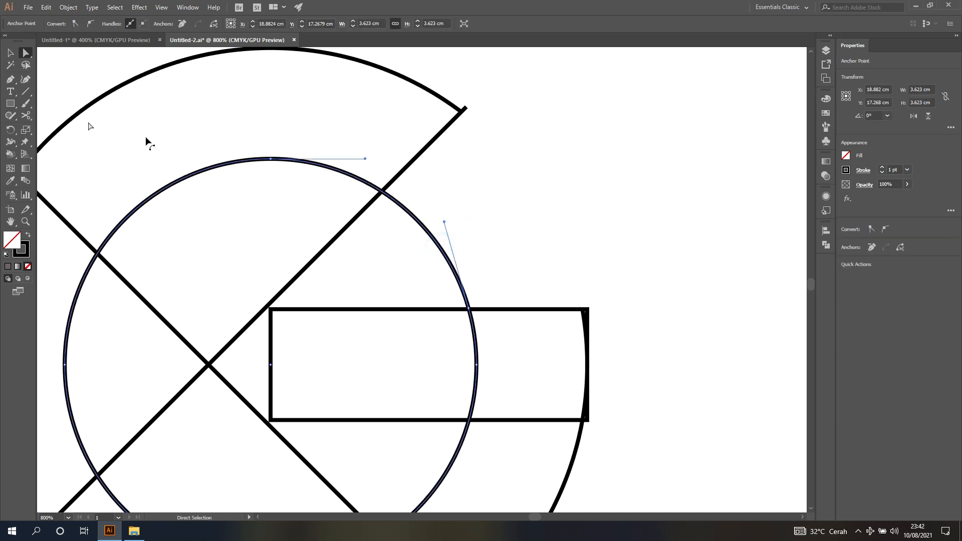
left_click(30, 114)
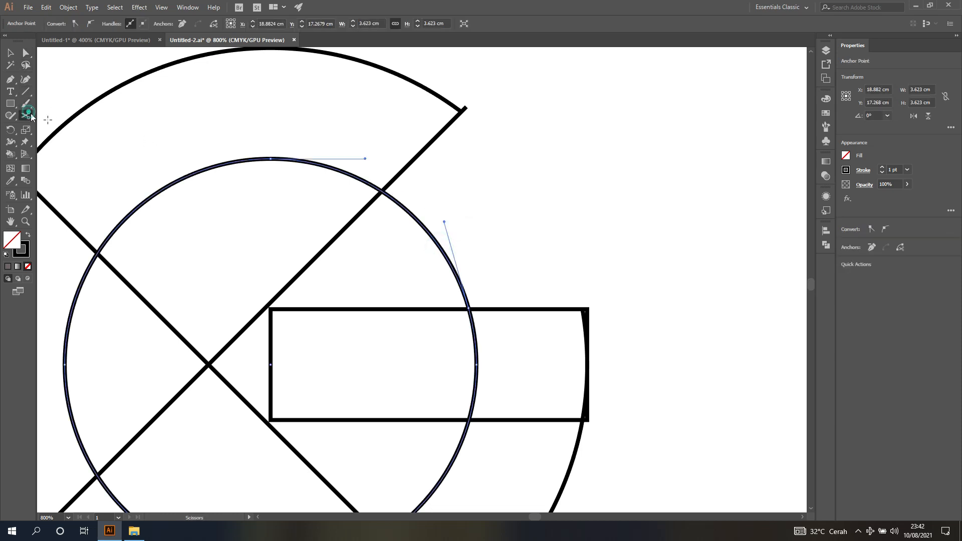
left_click(384, 192)
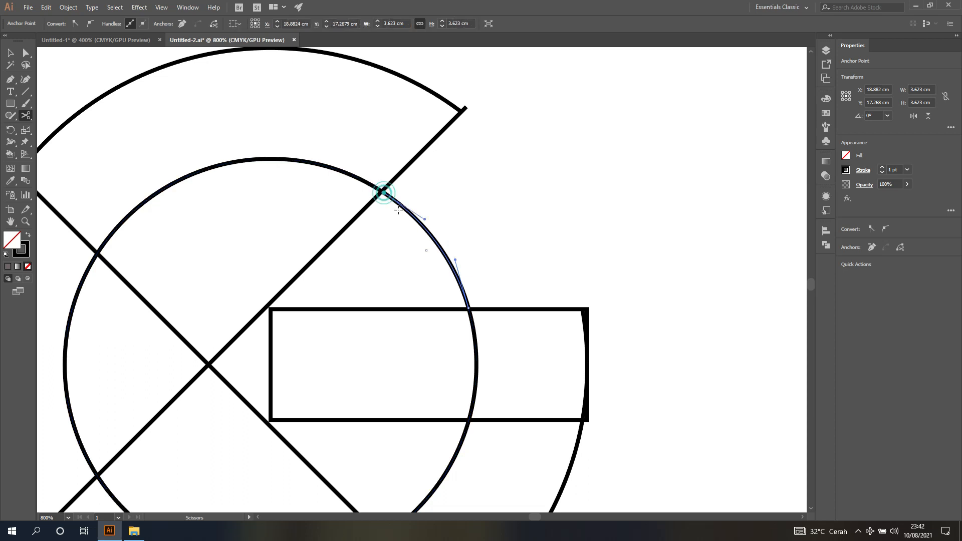
left_click(27, 53)
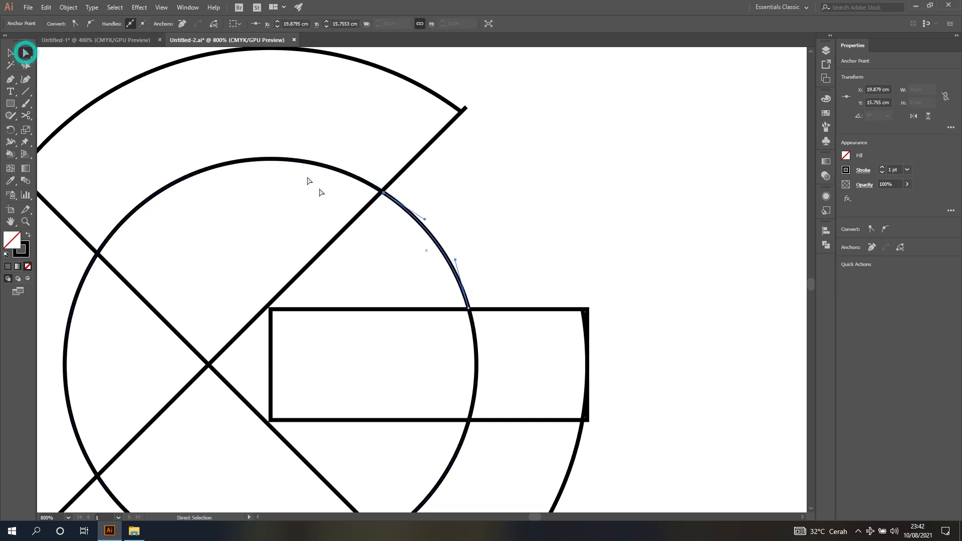
left_click(437, 245)
key("Delete")
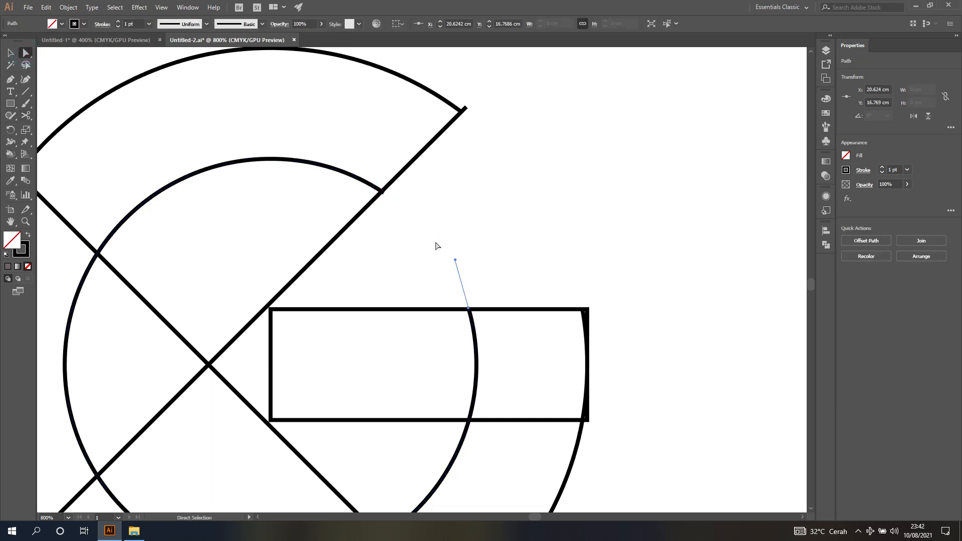
left_click(435, 246)
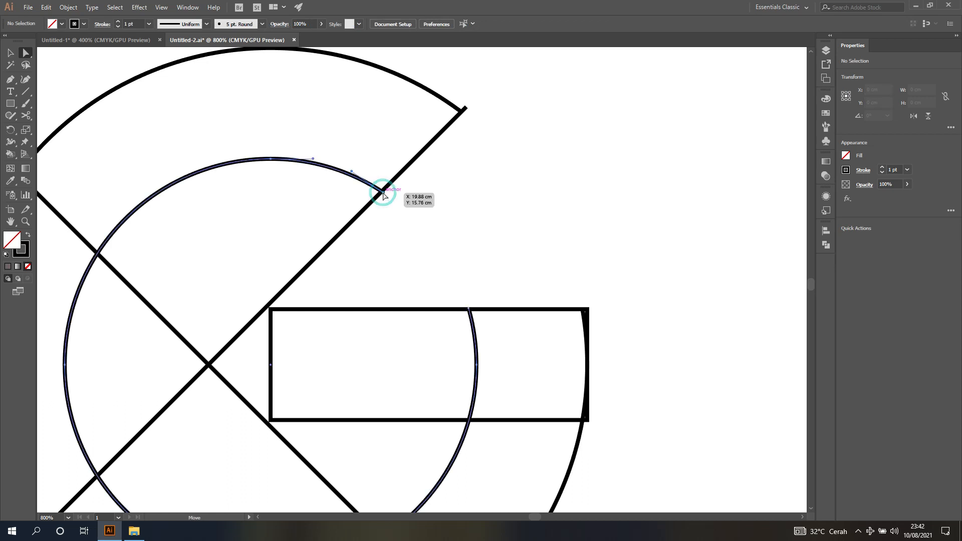
- Move the inner arc's open end anchor exactly onto the rising diagonal line
left_click(384, 193)
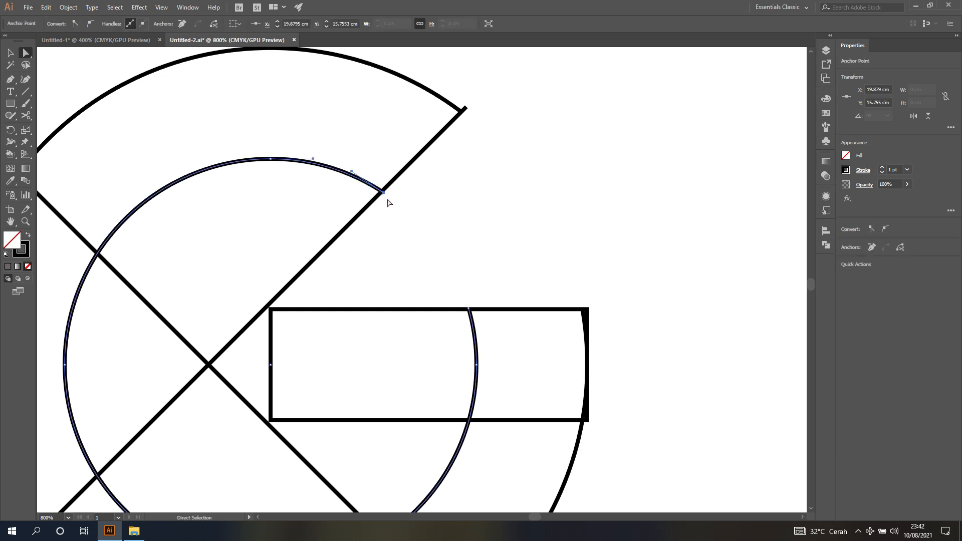
scroll(388, 198, "up", 2)
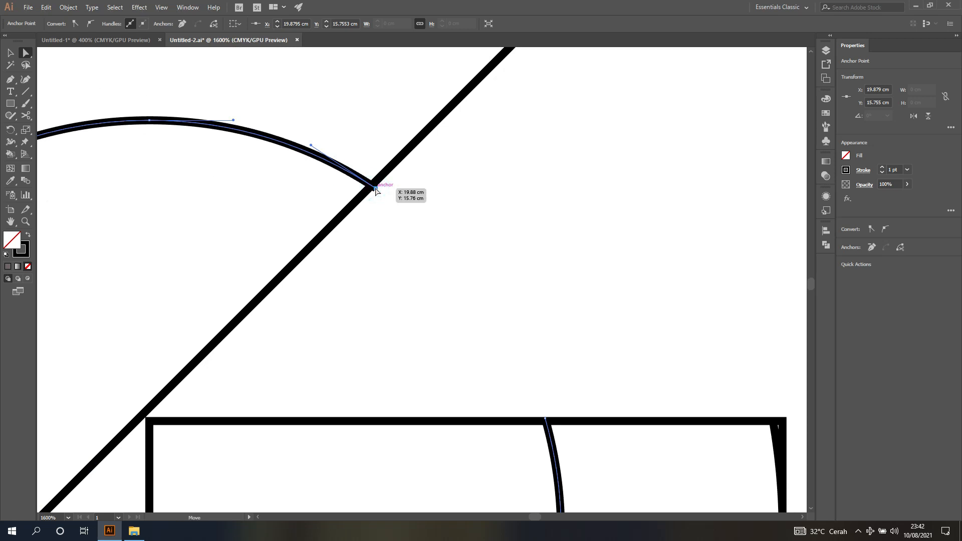
left_click_drag(375, 187, 372, 189)
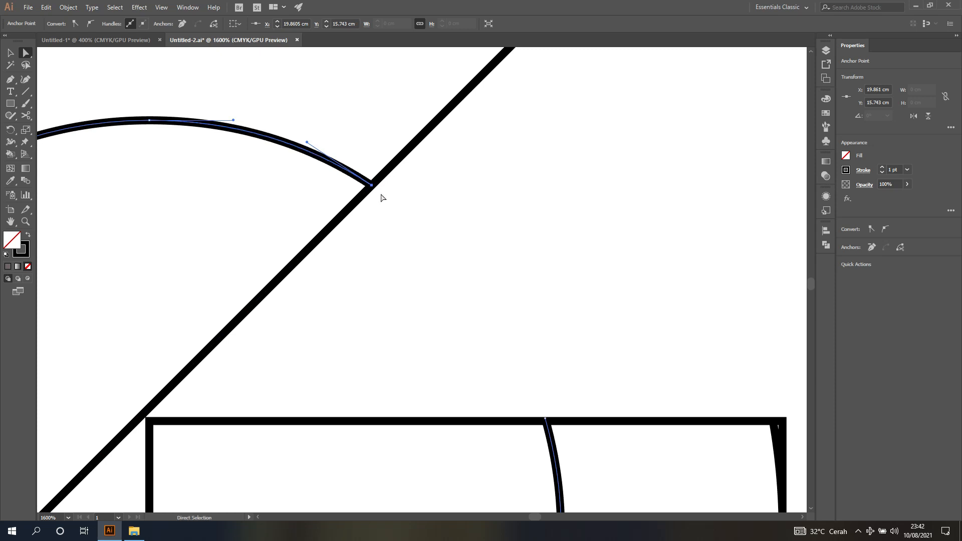
scroll(385, 200, "down", 2)
left_click(510, 147)
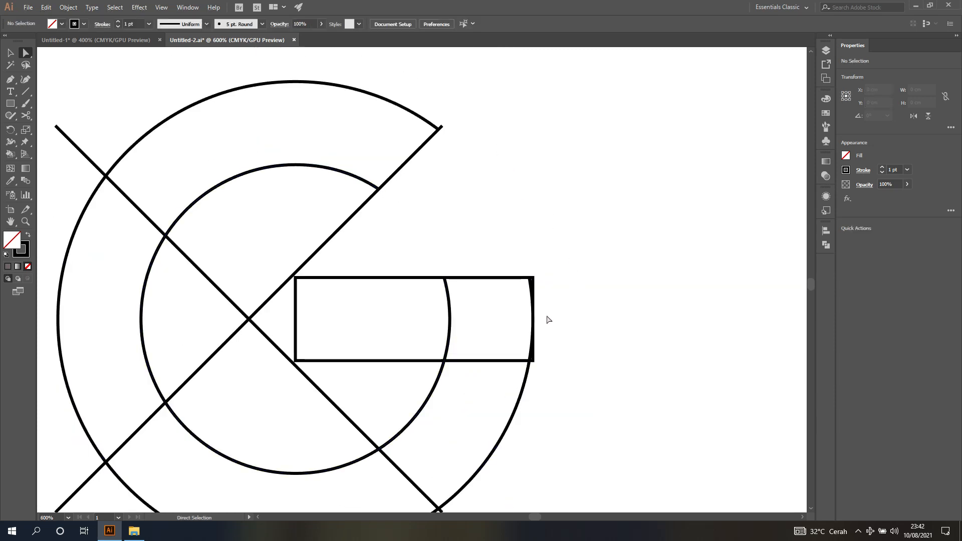
scroll(548, 348, "up", 3)
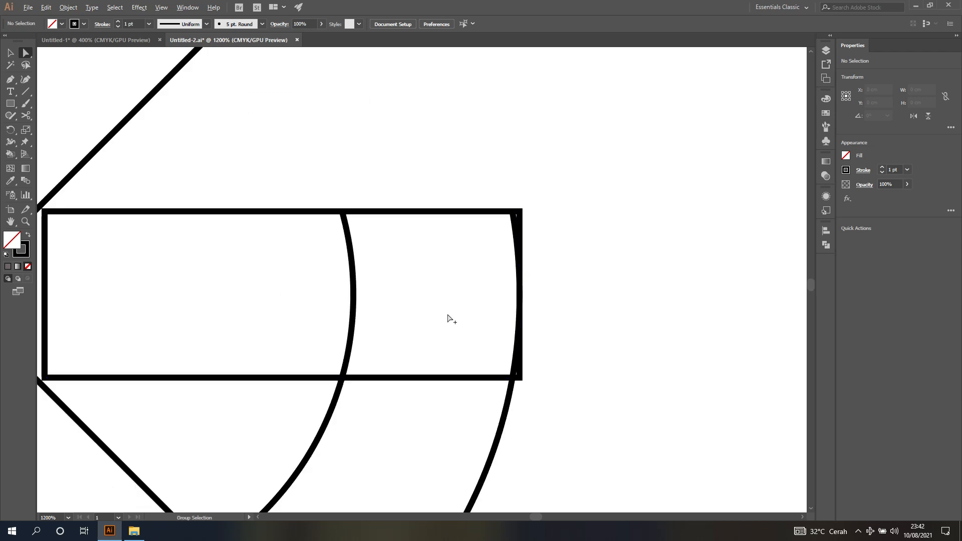
scroll(447, 318, "down", 2)
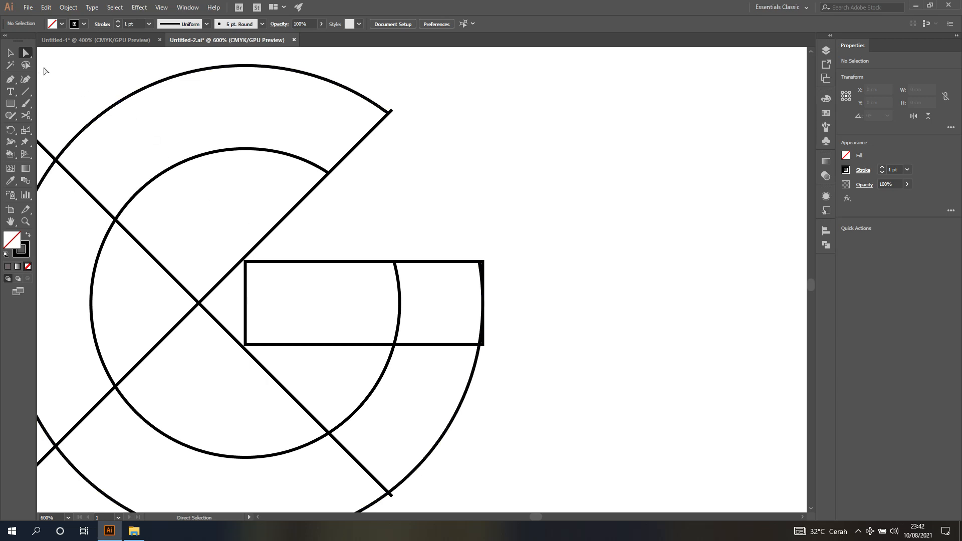
left_click(10, 53)
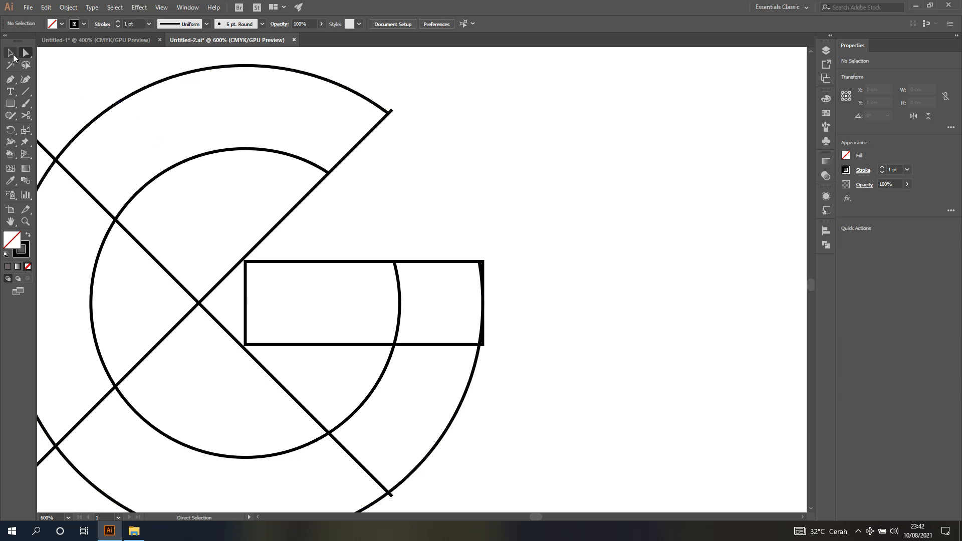
left_click(361, 98)
left_click(574, 195)
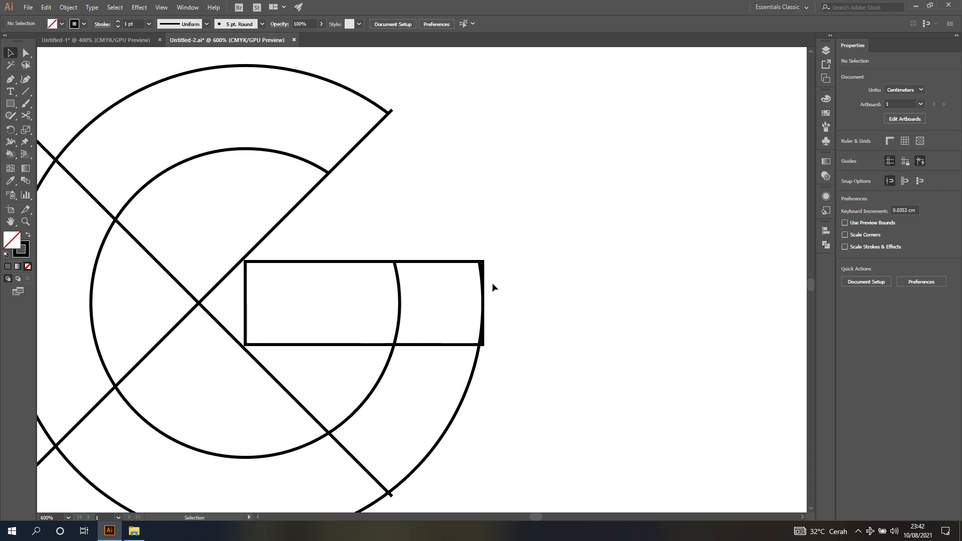
scroll(493, 283, "down", 1)
scroll(492, 283, "down", 1)
scroll(492, 276, "up", 1)
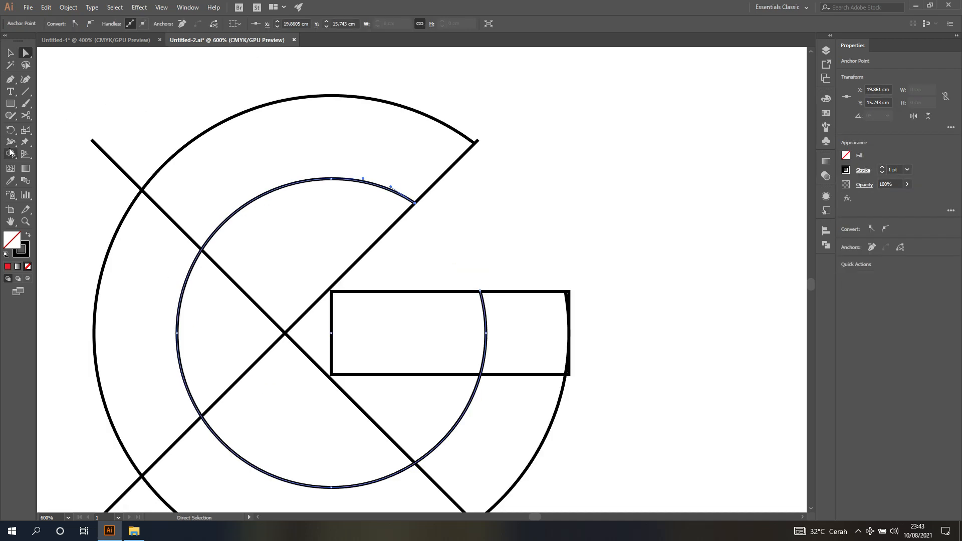
- Select all paths of the G construction: both arcs, the crossed diagonals and the rectangle
left_click(11, 154)
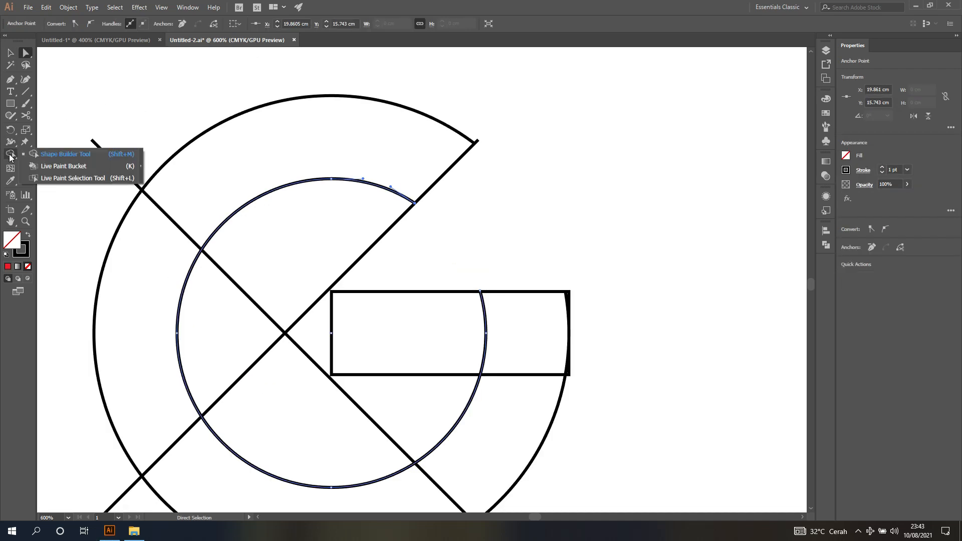
left_click(75, 166)
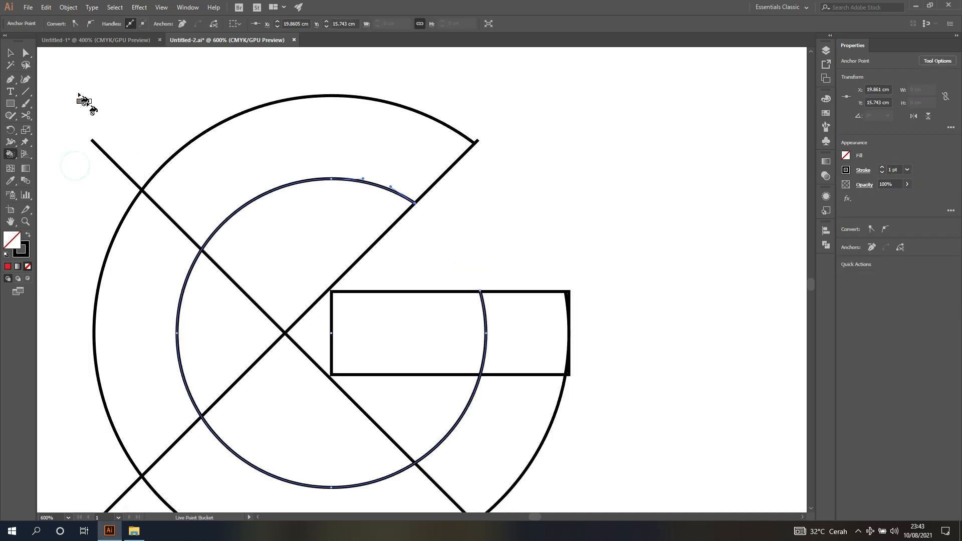
left_click(10, 53)
scroll(156, 87, "down", 1)
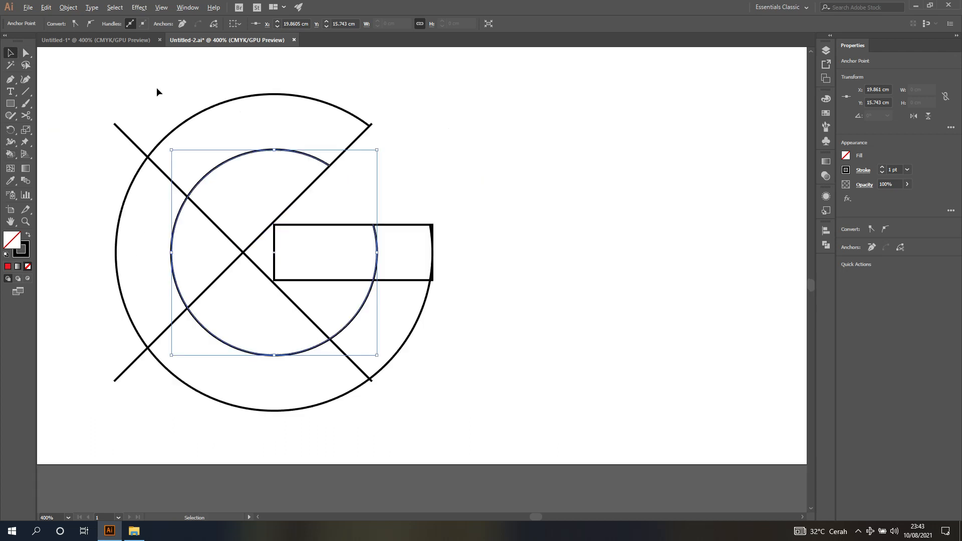
mouse_move(80, 67)
left_mouse_down()
mouse_move(300, 127)
mouse_move(494, 402)
mouse_move(509, 456)
left_mouse_up()
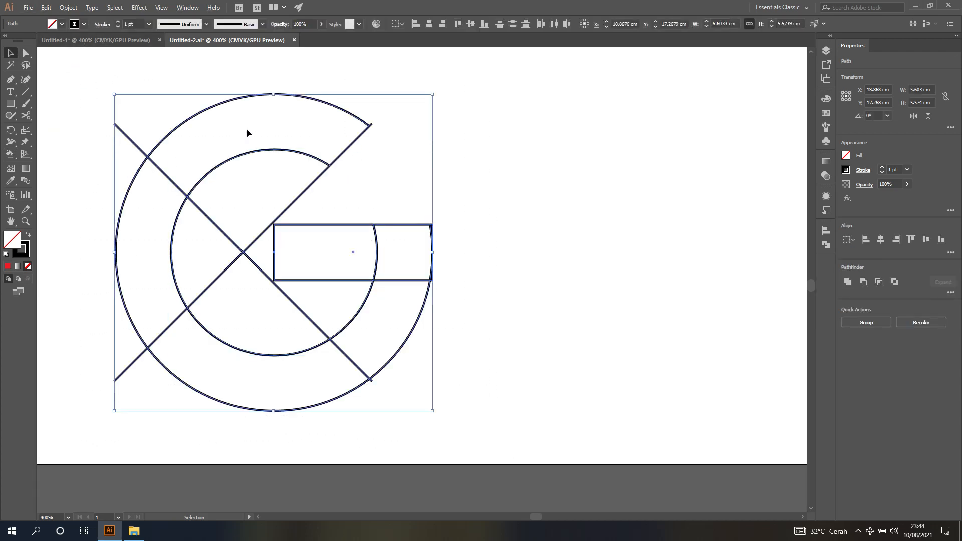
- Try filling all the selected G paths with CMYK Red, and undo that fill
left_click(55, 25)
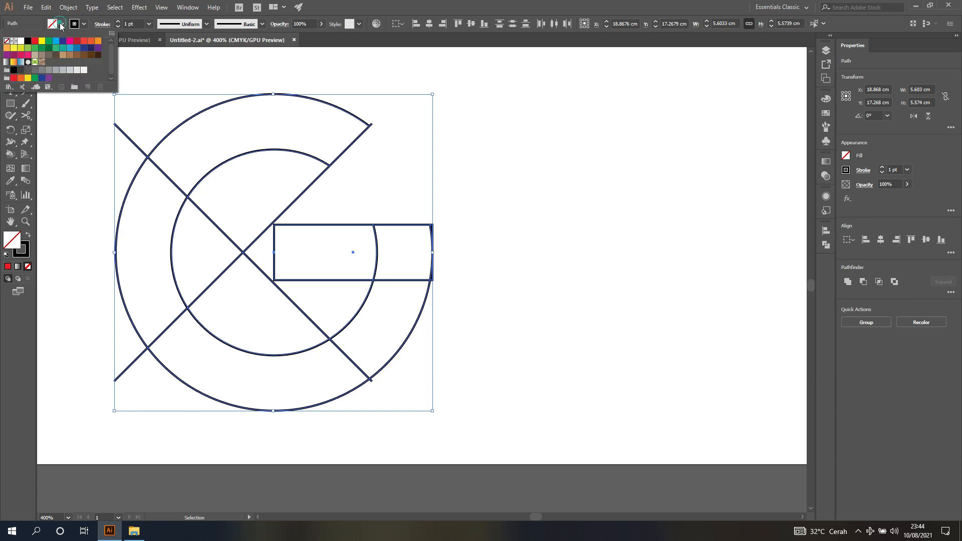
left_click(34, 41)
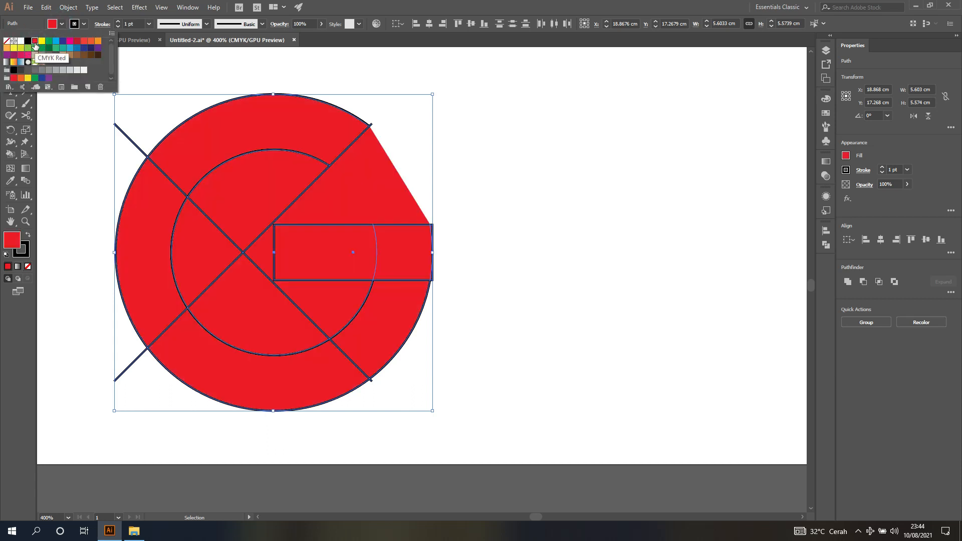
left_click(69, 63)
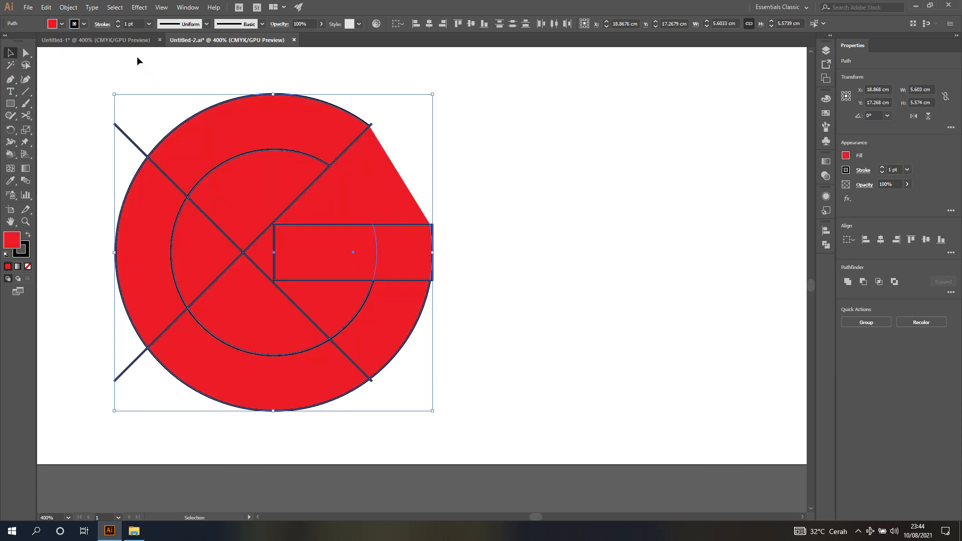
key("ctrl+z")
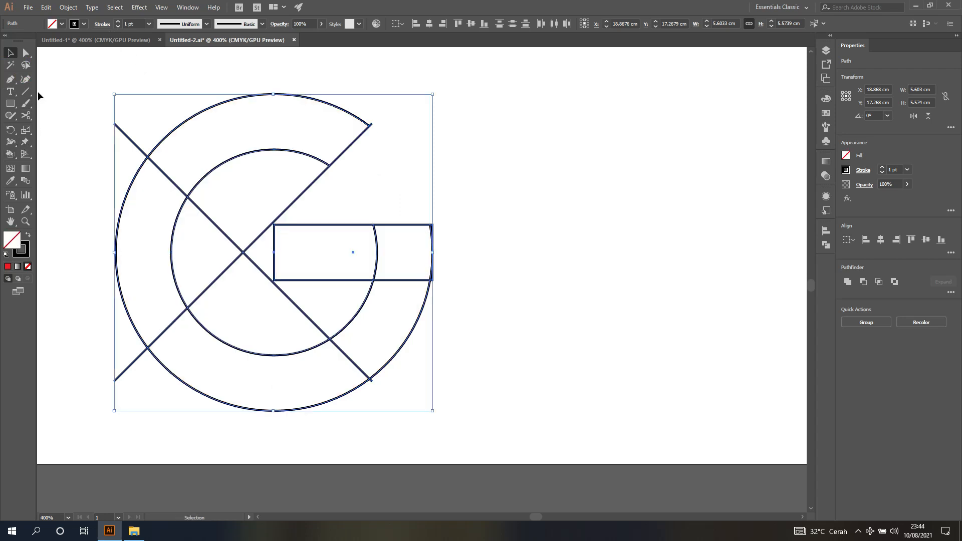
- Live Paint the G's upper ring section, between the two diagonals, with red
left_click(10, 154)
left_click(61, 24)
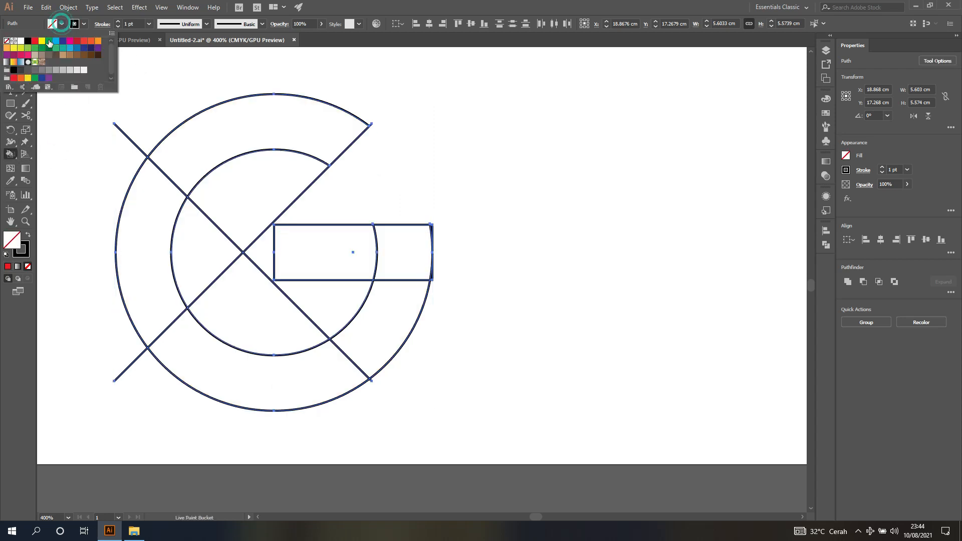
left_click(35, 41)
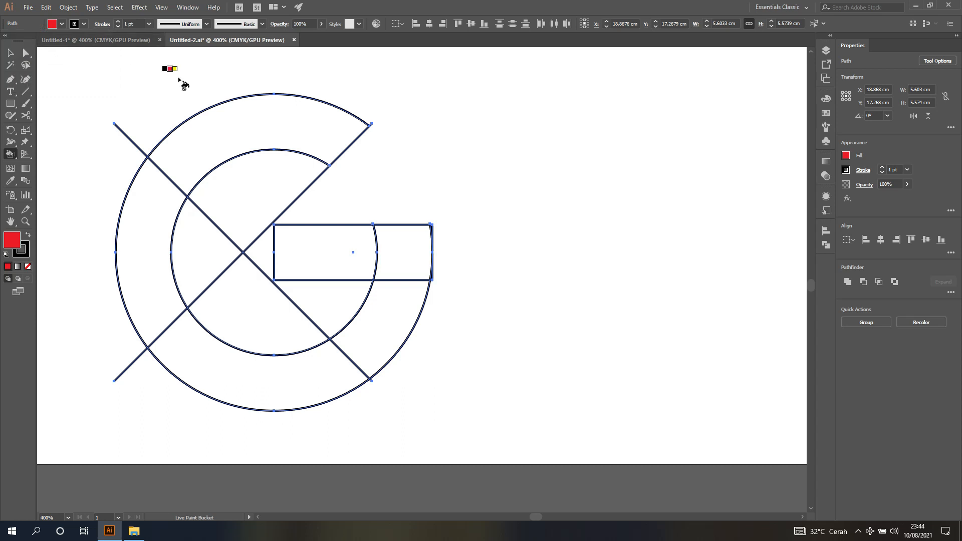
left_click(204, 122)
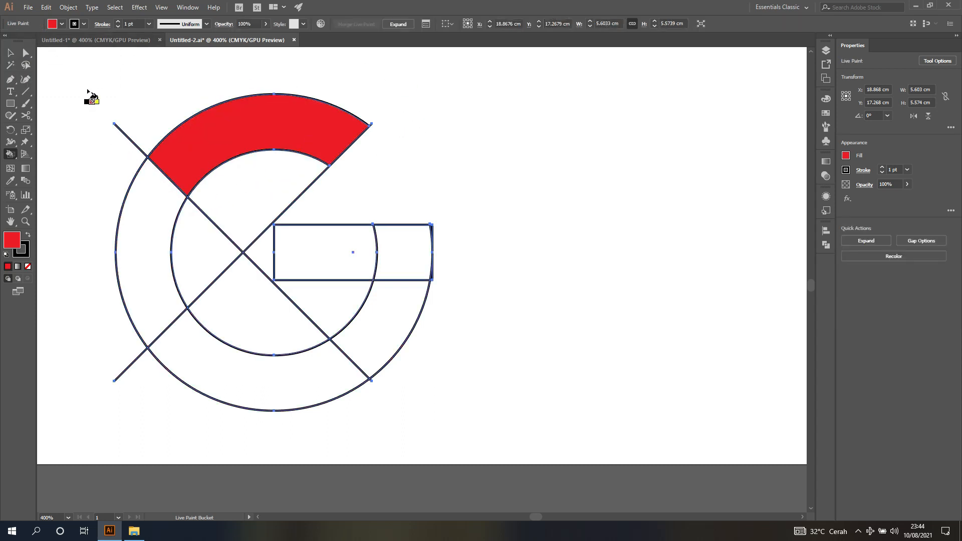
- Live Paint the G's left ring section orange and its lower ring section green
left_click(62, 25)
left_click(98, 44)
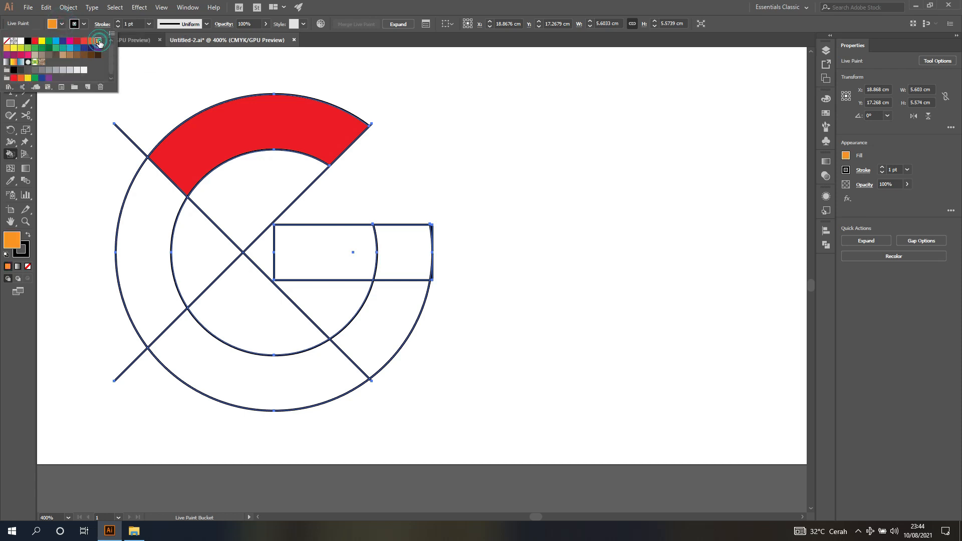
left_click(132, 238)
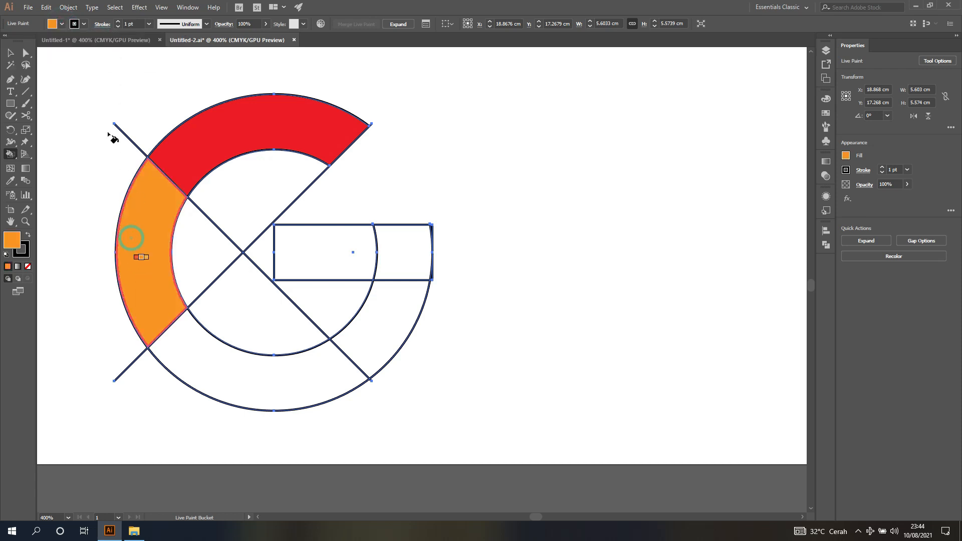
left_click(62, 25)
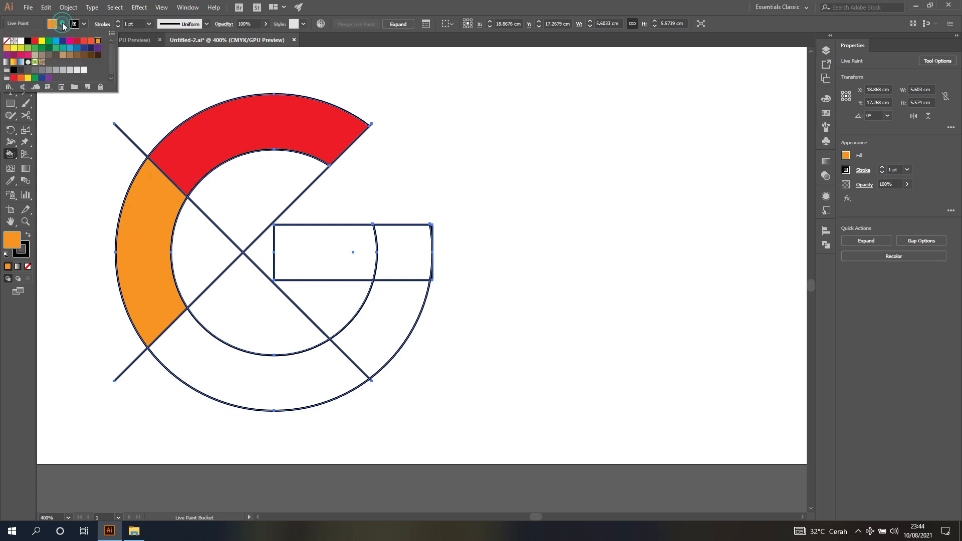
left_click(48, 46)
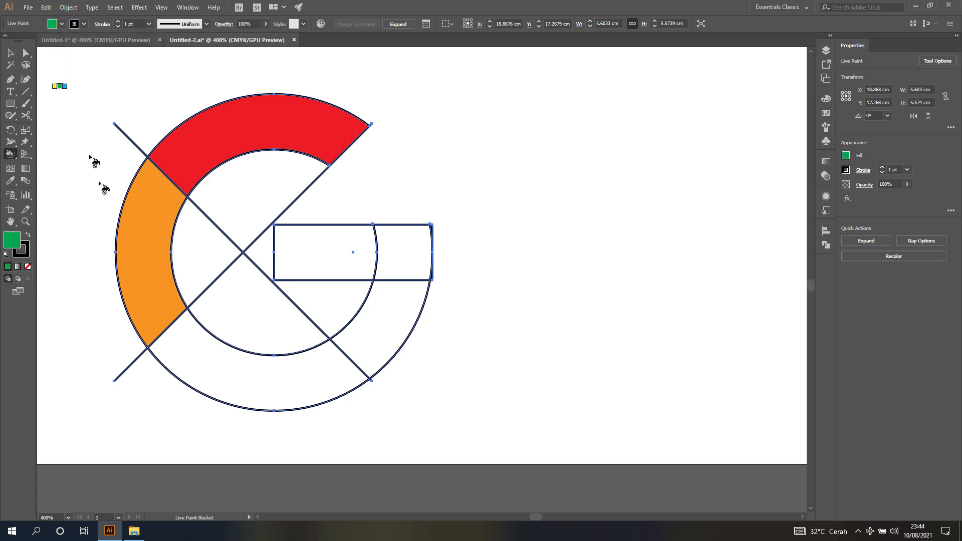
left_click(217, 384)
- Live Paint the lower-right ring section and both parts of the G's crossbar with blue
left_click(62, 25)
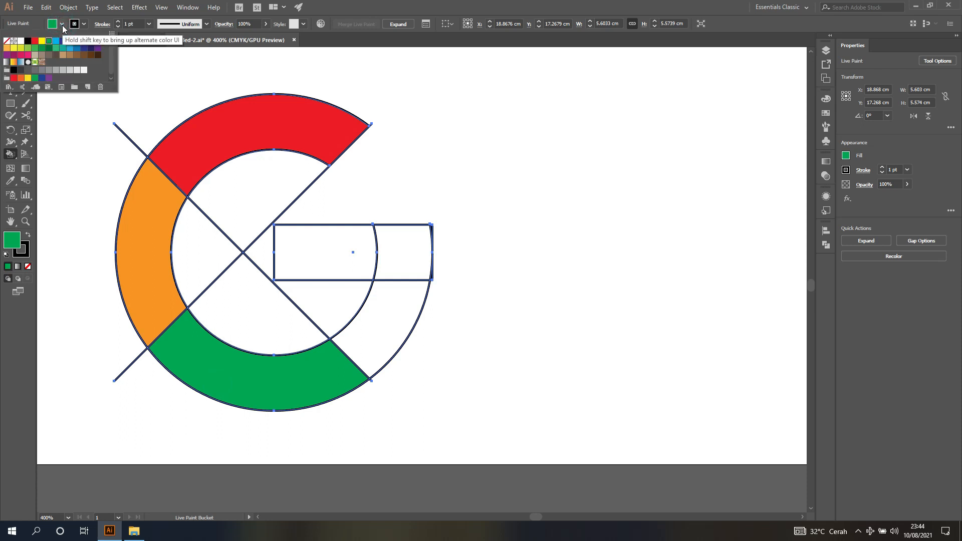
left_click(70, 48)
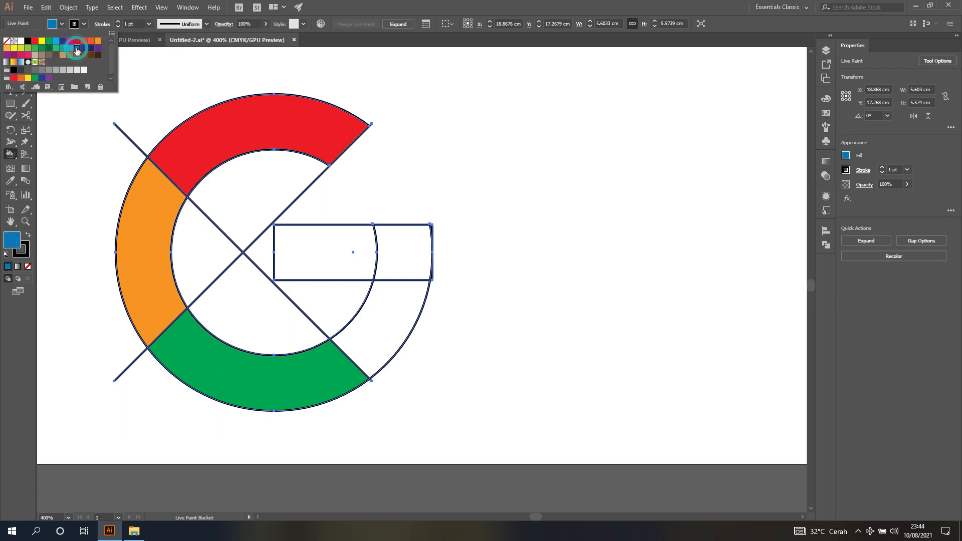
left_click(396, 321)
left_click(401, 252)
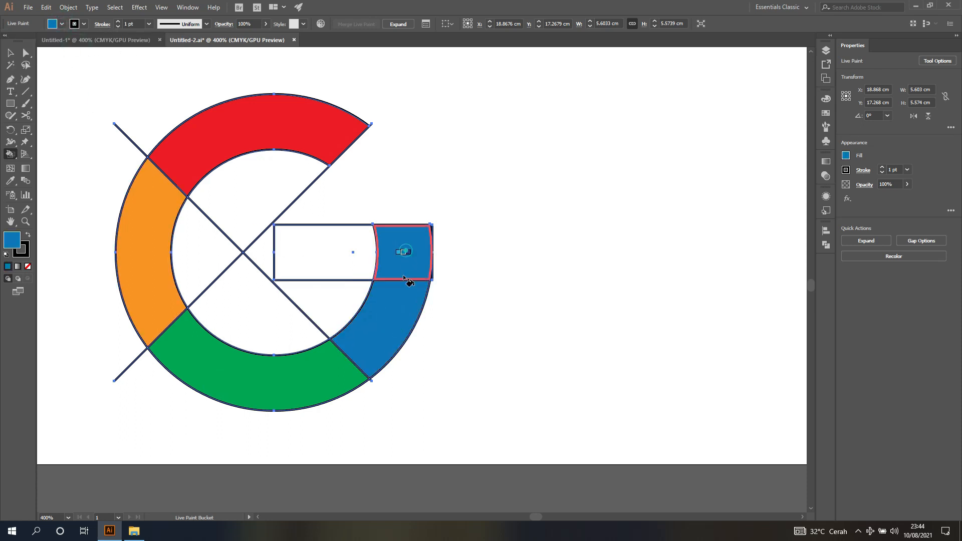
left_click(341, 262)
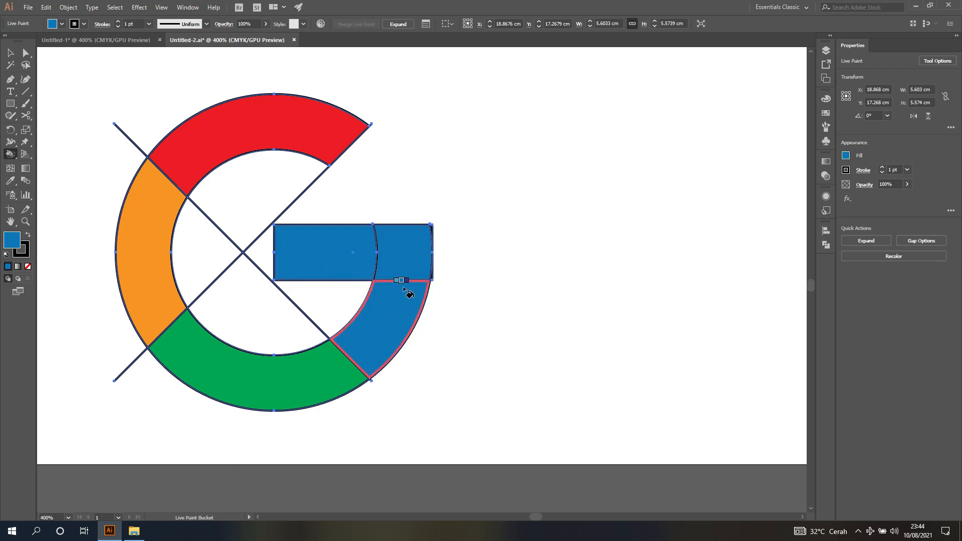
- Cut the crossbar rectangle where it meets the outer arc and on its outer edge, and delete the overhanging lower corner
scroll(431, 250, "up", 4)
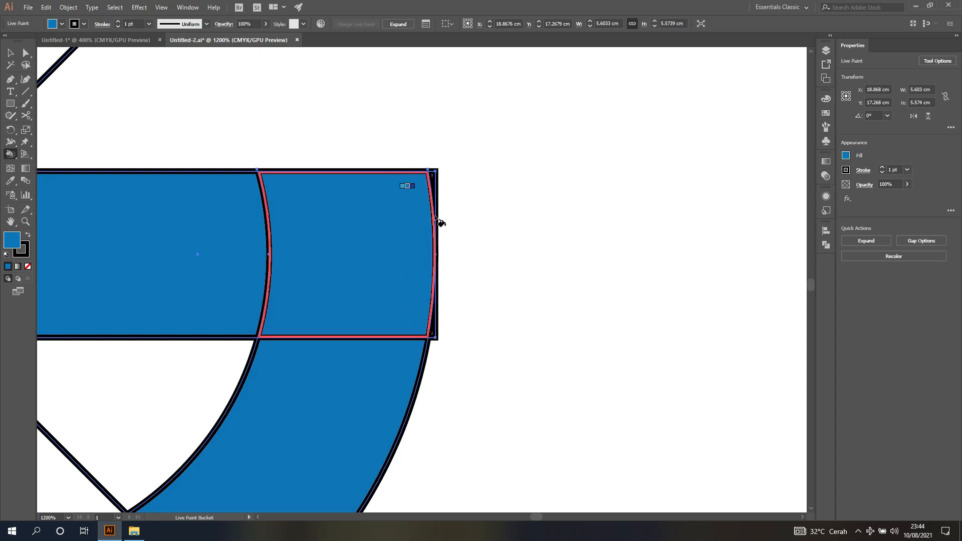
left_click(26, 53)
left_click(465, 134)
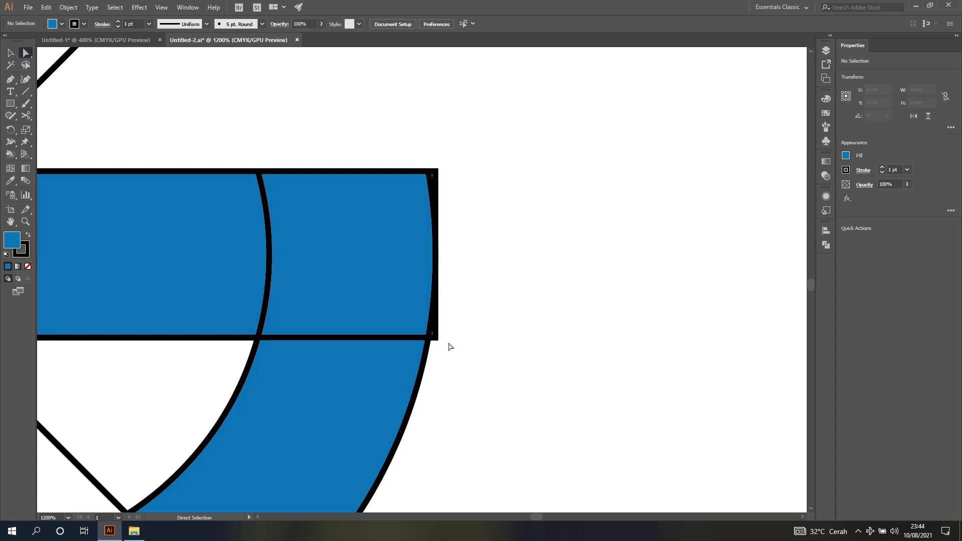
left_click(26, 115)
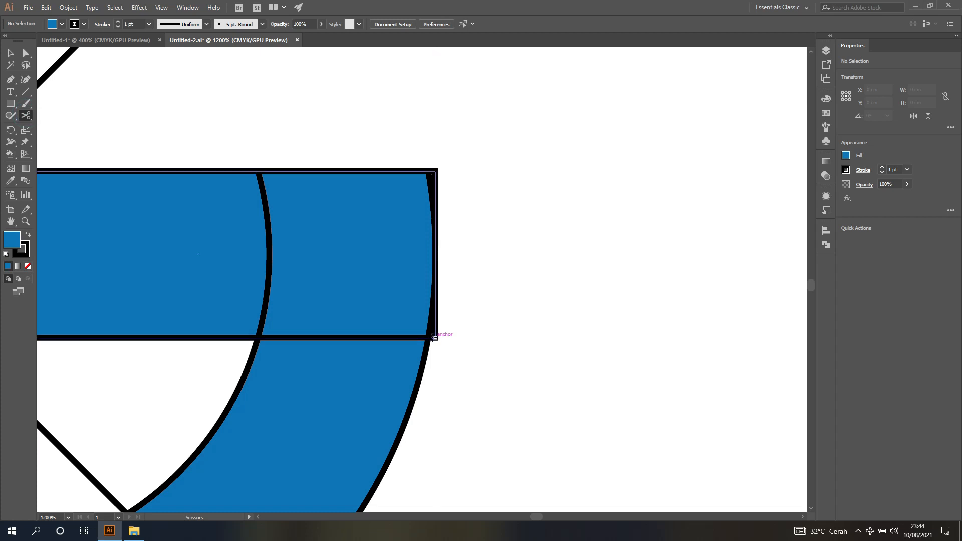
left_click(429, 338)
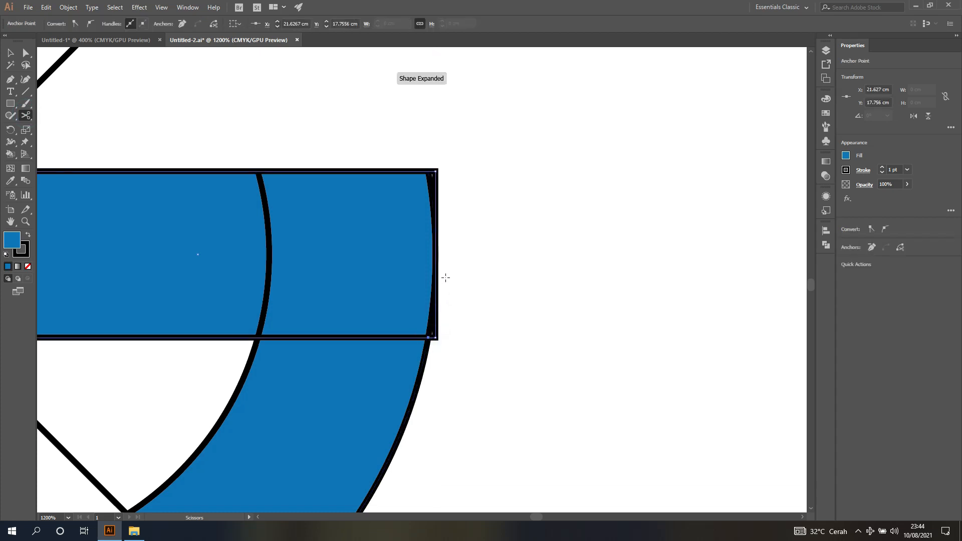
left_click(437, 264)
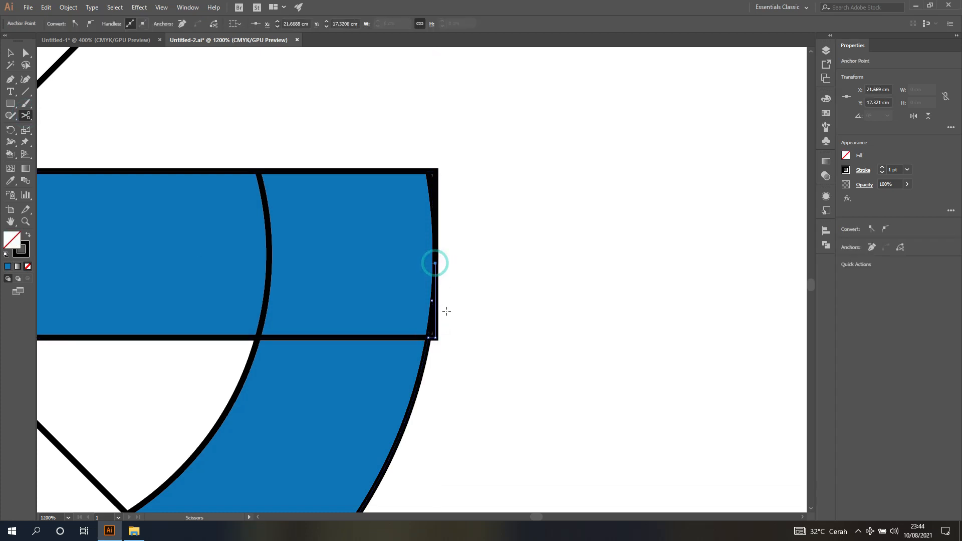
left_click(25, 53)
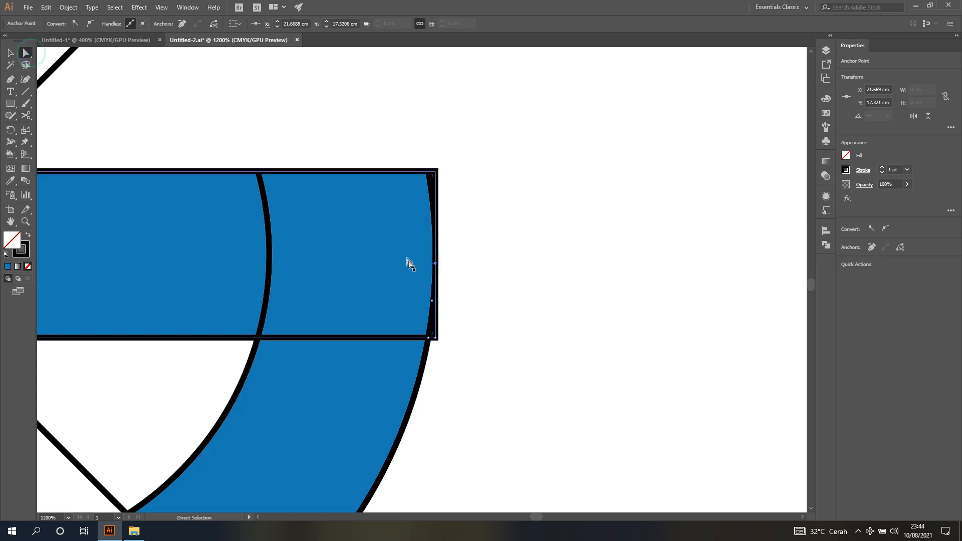
left_click(437, 313)
key("Delete")
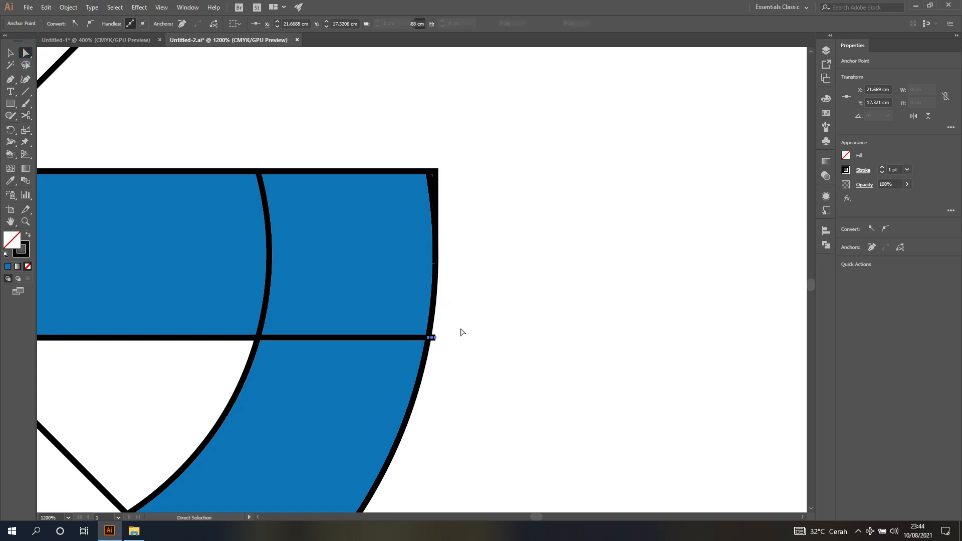
left_click(495, 312)
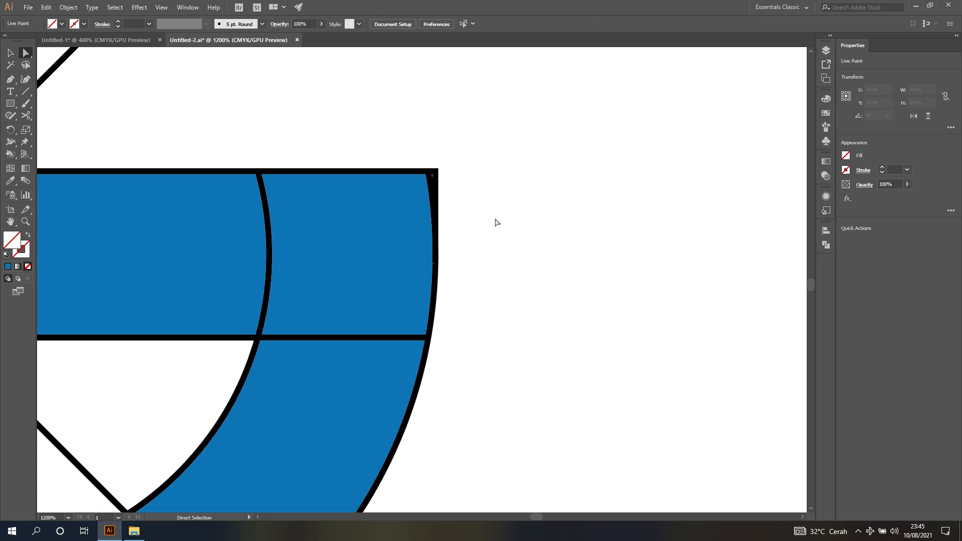
- Delete the outer arc's short segment inside the crossbar's upper outer corner
left_click(430, 182)
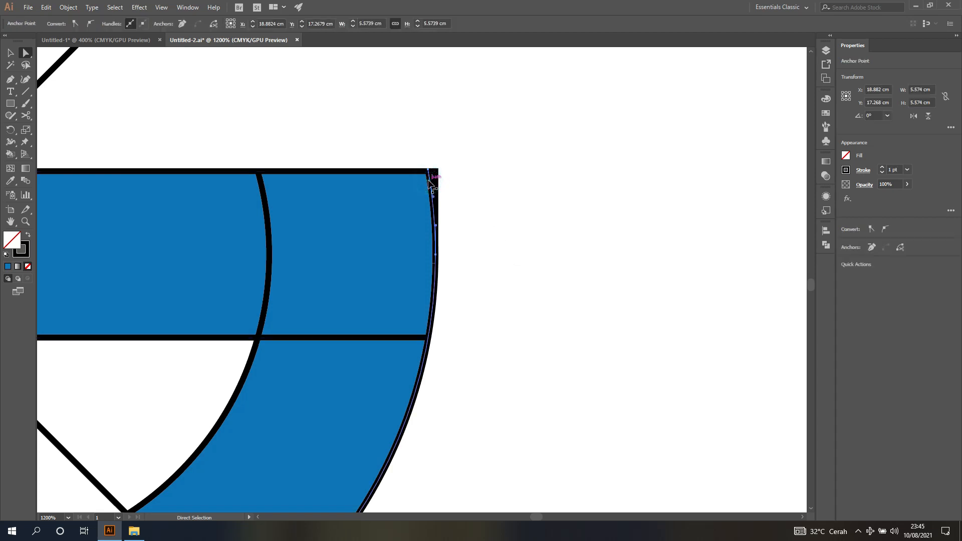
left_click(431, 184)
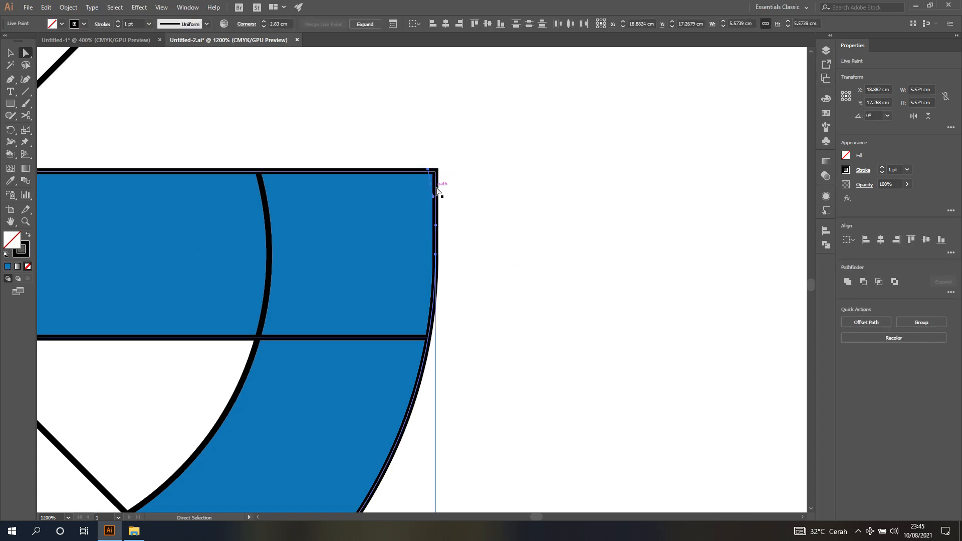
left_click(466, 170)
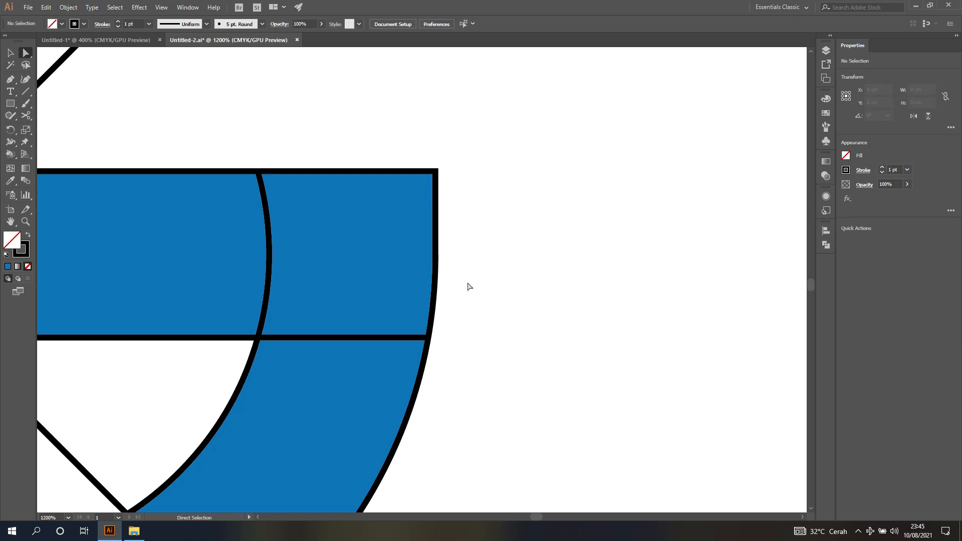
- Expand the G's Live Paint group and ungroup it to separate the colour fills from the outlines
scroll(336, 250, "down", 3)
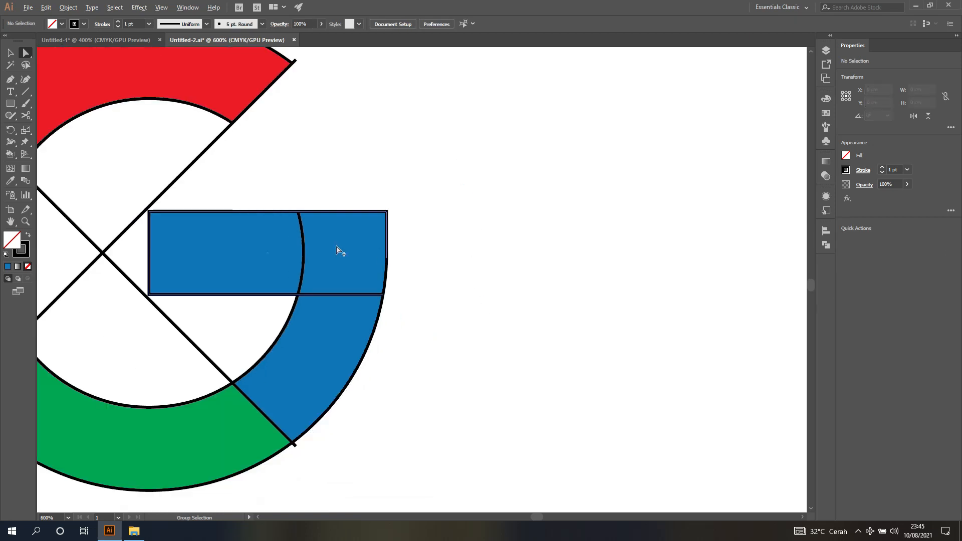
left_click(10, 52)
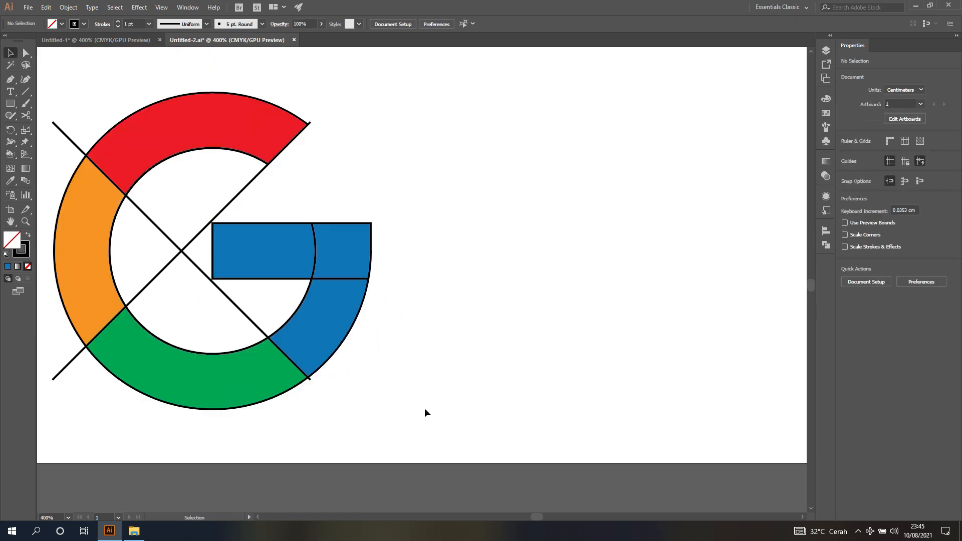
scroll(407, 347, "left", 3)
left_click(326, 127)
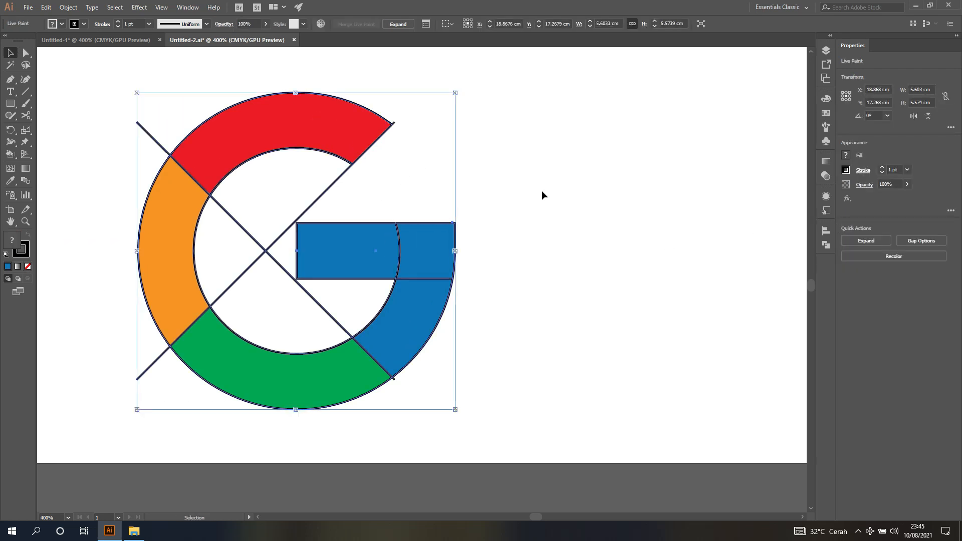
left_click(874, 241)
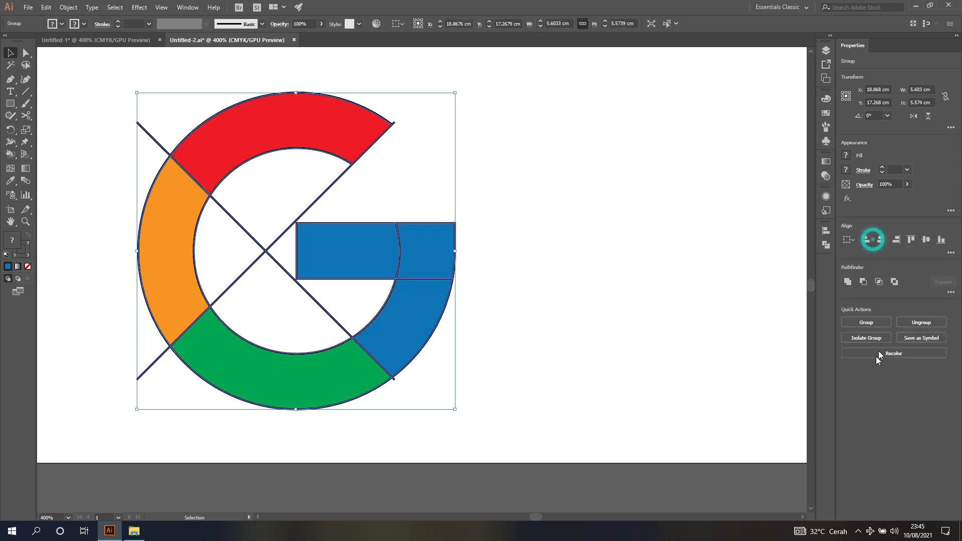
left_click(919, 323)
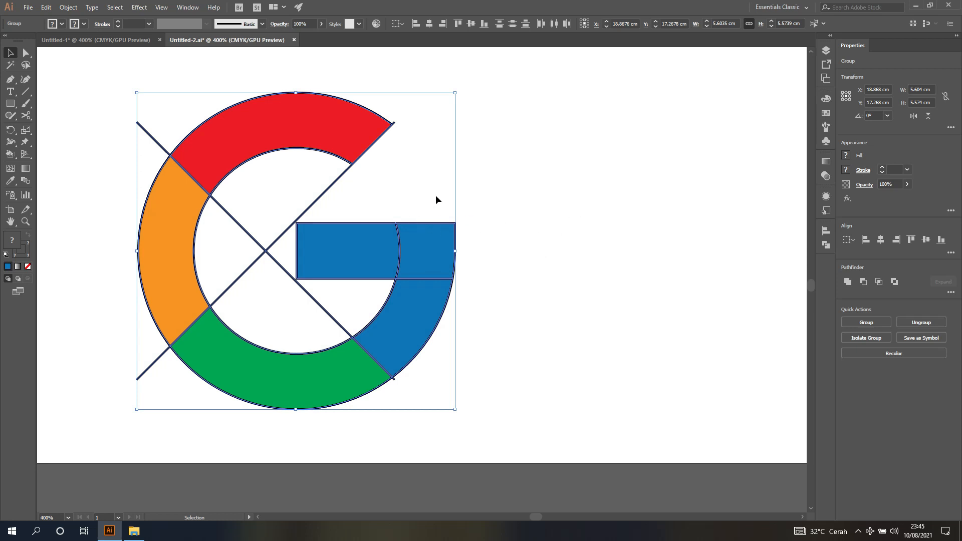
- Move the black outline group off the coloured G and delete it
left_click(522, 166)
left_click(326, 192)
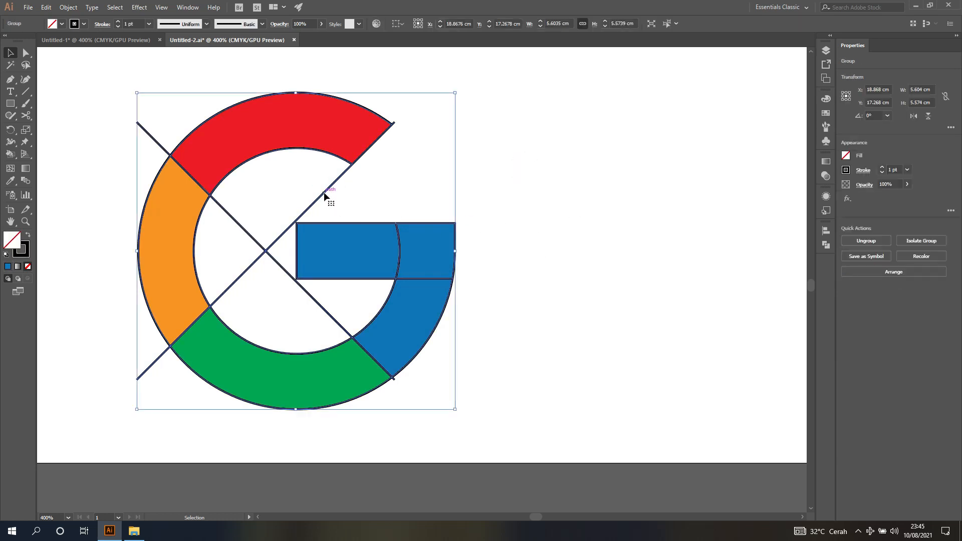
left_click_drag(325, 194, 578, 186)
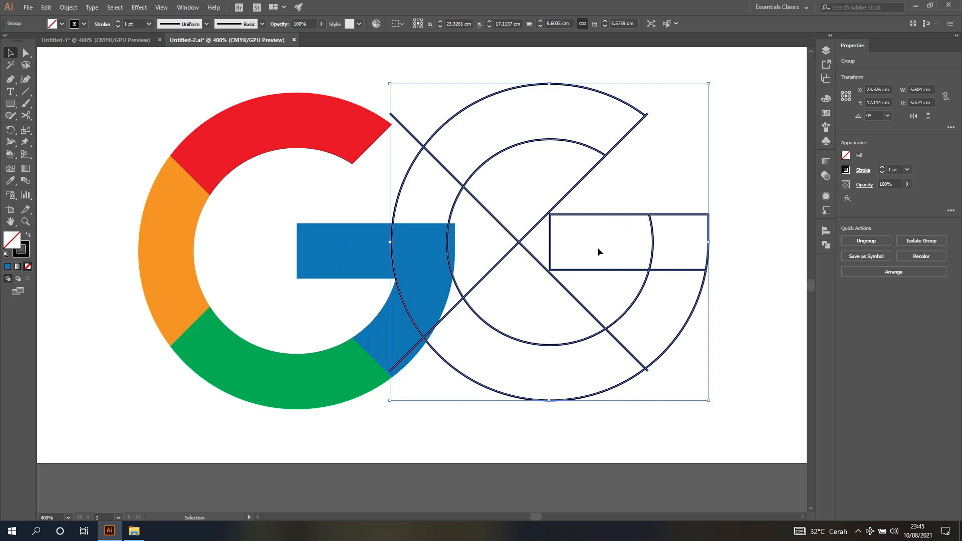
key("Delete")
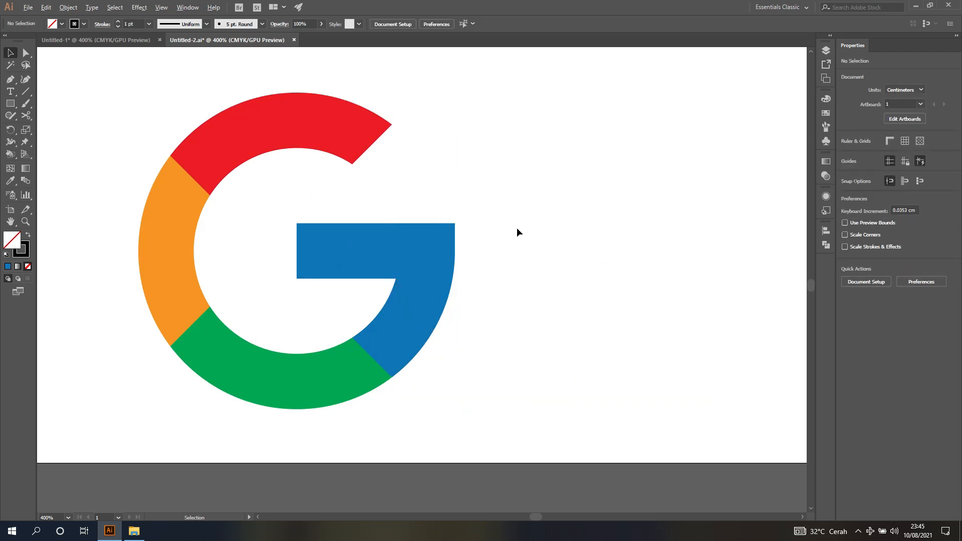
- Scale the whole coloured G down proportionally to about 3.85 cm wide
scroll(517, 228, "down", 1)
left_click_drag(194, 95, 501, 378)
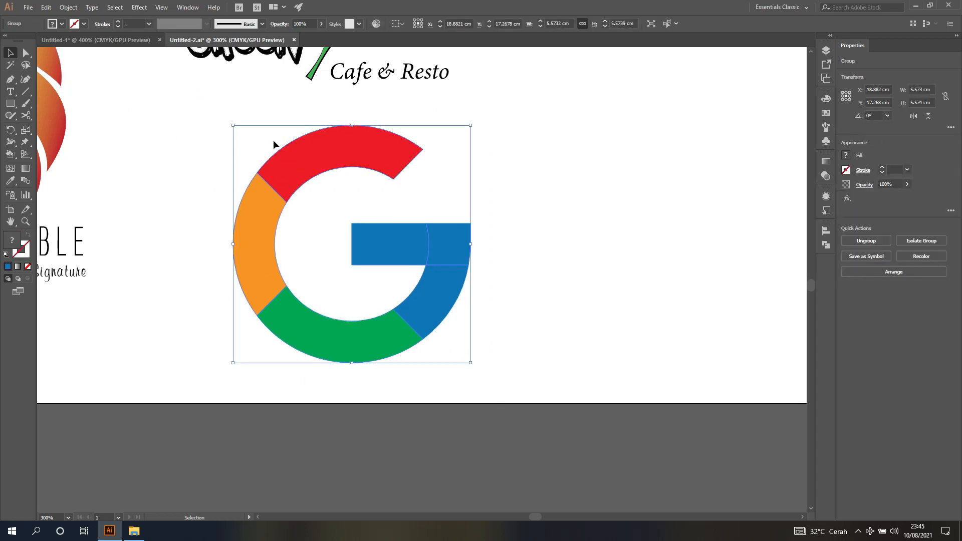
left_click_drag(233, 125, 306, 199)
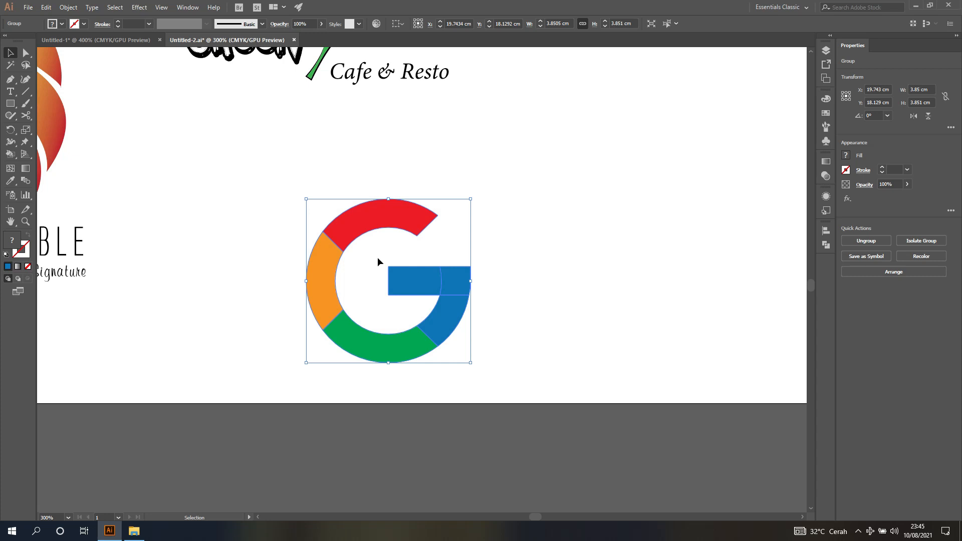
- Move the G slightly up and left to about X 19.34 cm, Y 17.49 cm, and deselect it
scroll(378, 257, "up", 2)
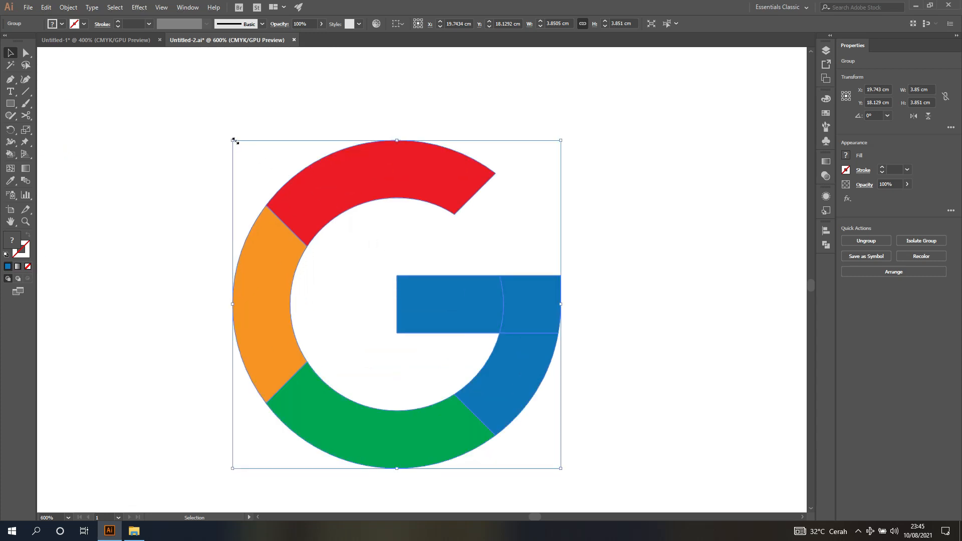
left_click_drag(307, 204, 273, 149)
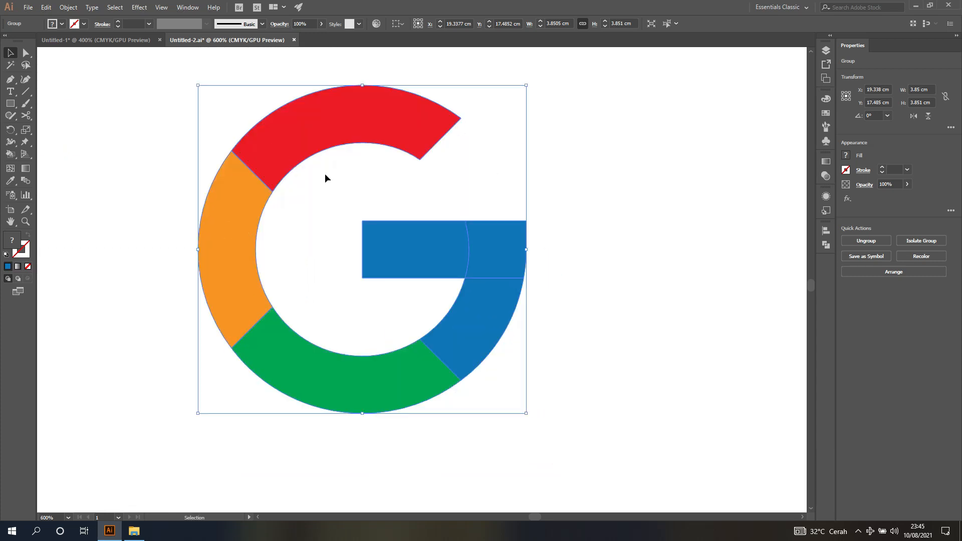
scroll(326, 179, "down", 1)
left_click(541, 145)
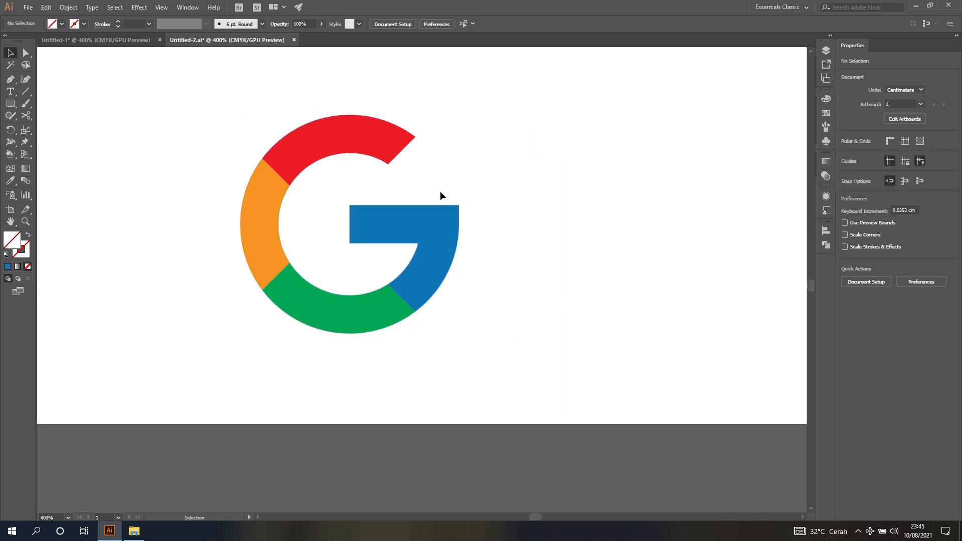
- Compare the finished G with the reference Google icon and wordmark in Untitled-1, and examine the free artboard area beside the G
scroll(441, 193, "down", 1)
left_click(139, 40)
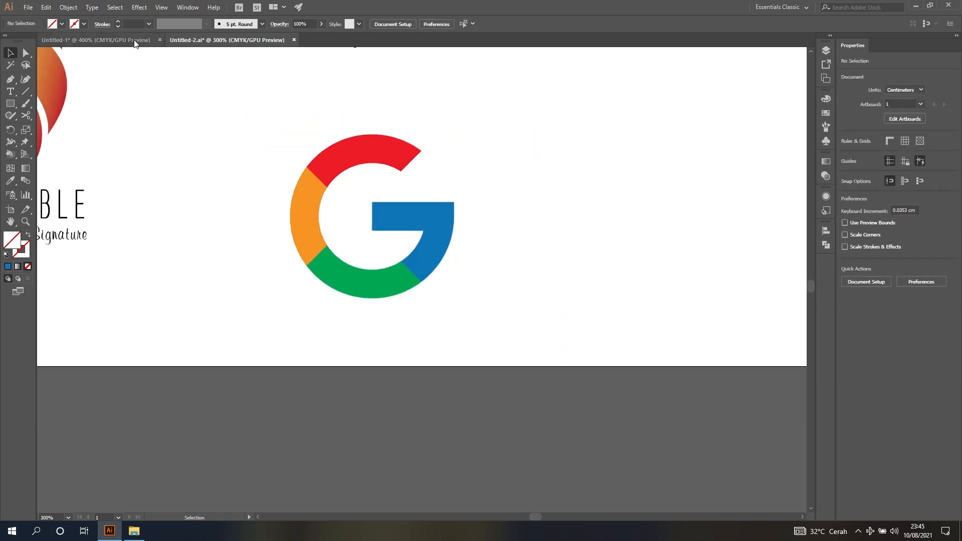
left_click(237, 42)
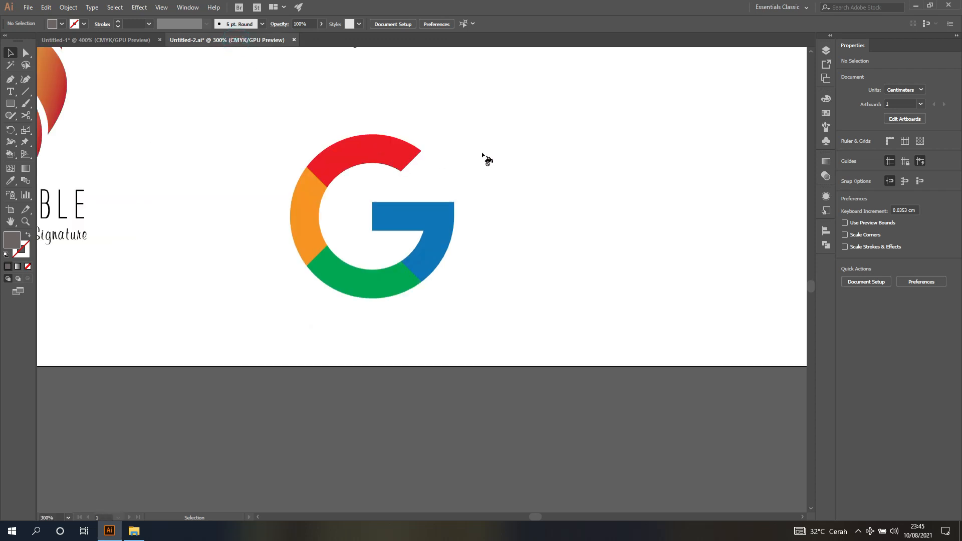
scroll(510, 200, "up", 2)
scroll(510, 200, "up", 1)
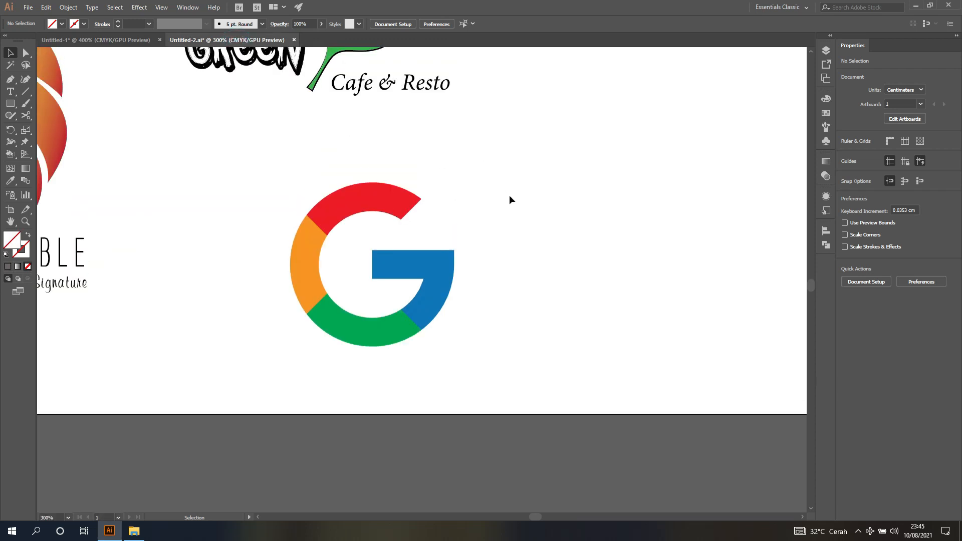
scroll(510, 200, "down", 1)
scroll(510, 200, "right", 2)
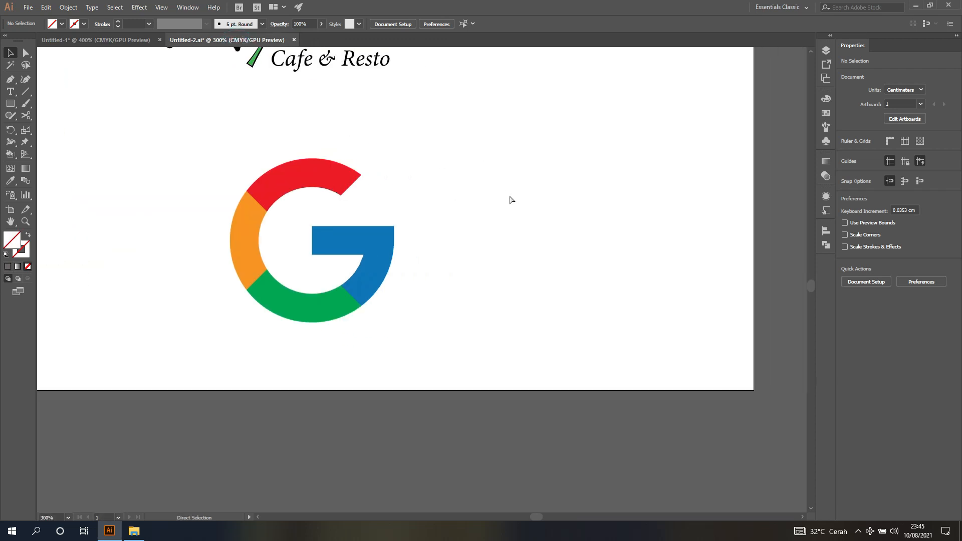
left_click(131, 36)
scroll(469, 243, "right", 3)
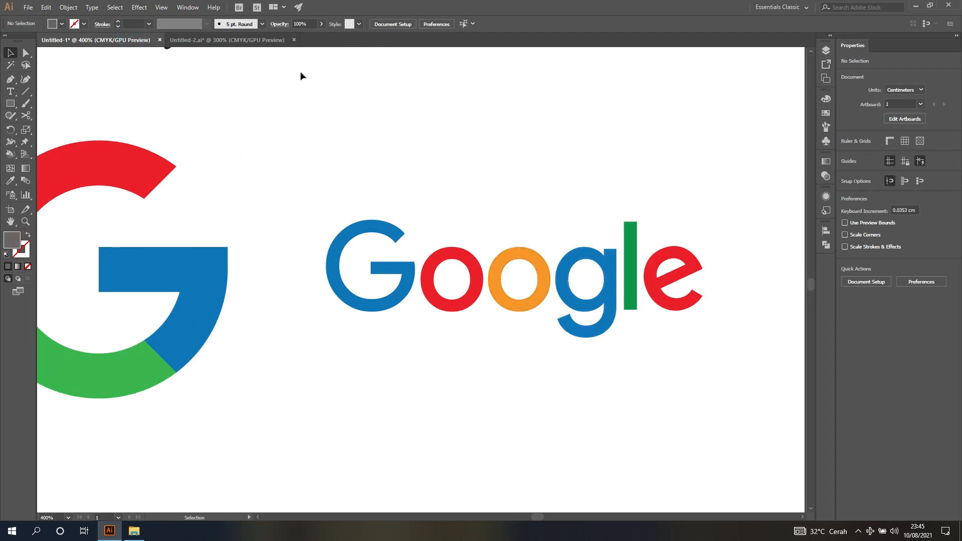
left_click(252, 44)
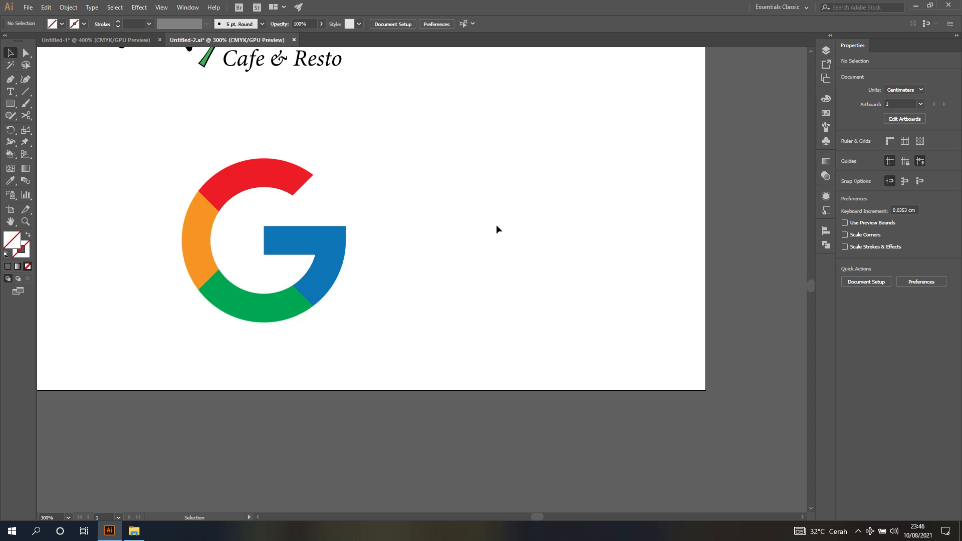
scroll(498, 229, "right", 3)
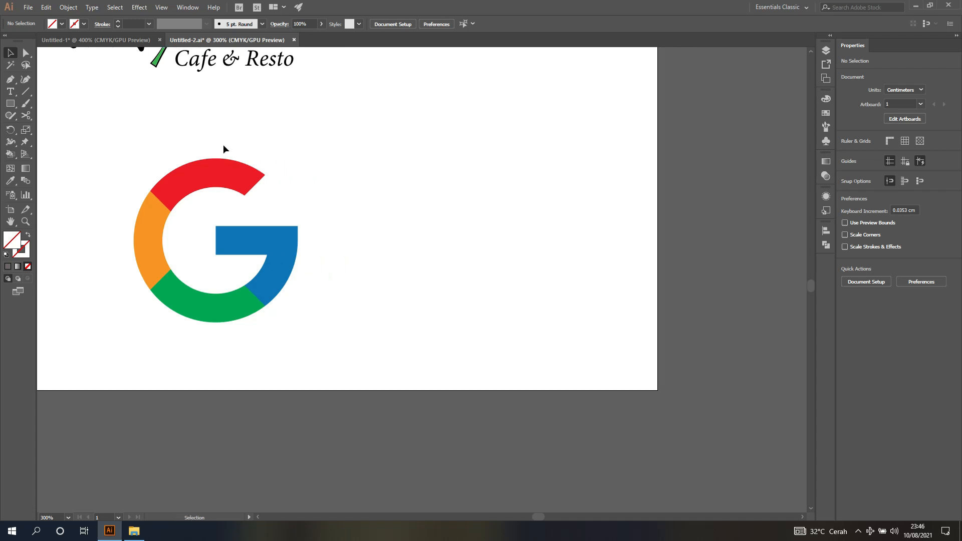
- Add the point text "Google" in Product Sans Bold, 36 pt, and place it beside the coloured G at about X 24.62 cm, Y 17.12 cm
left_click(10, 91)
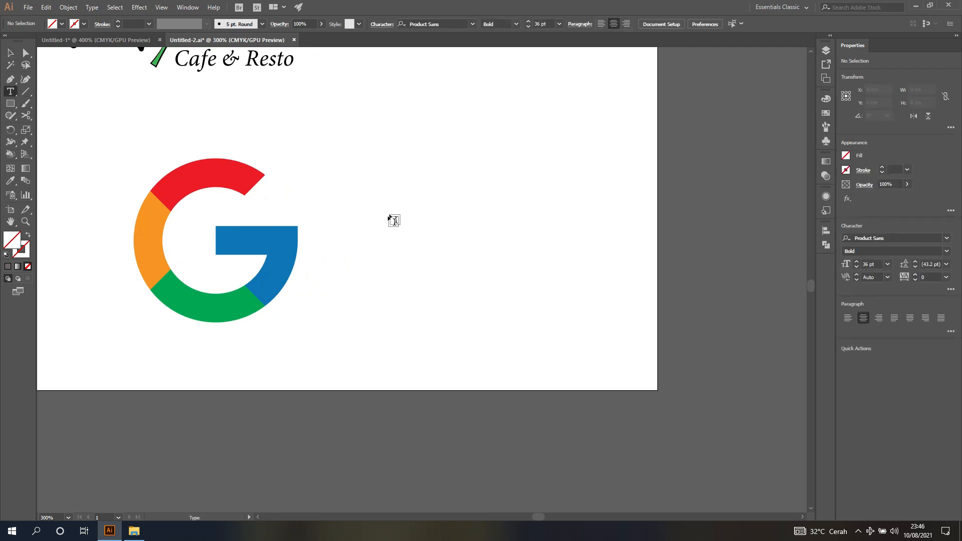
left_click(381, 234)
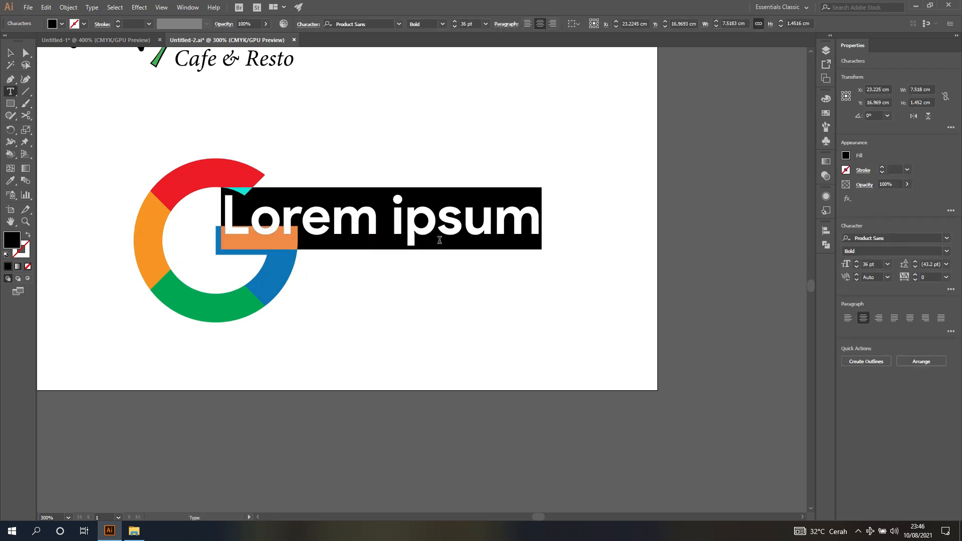
type("Google")
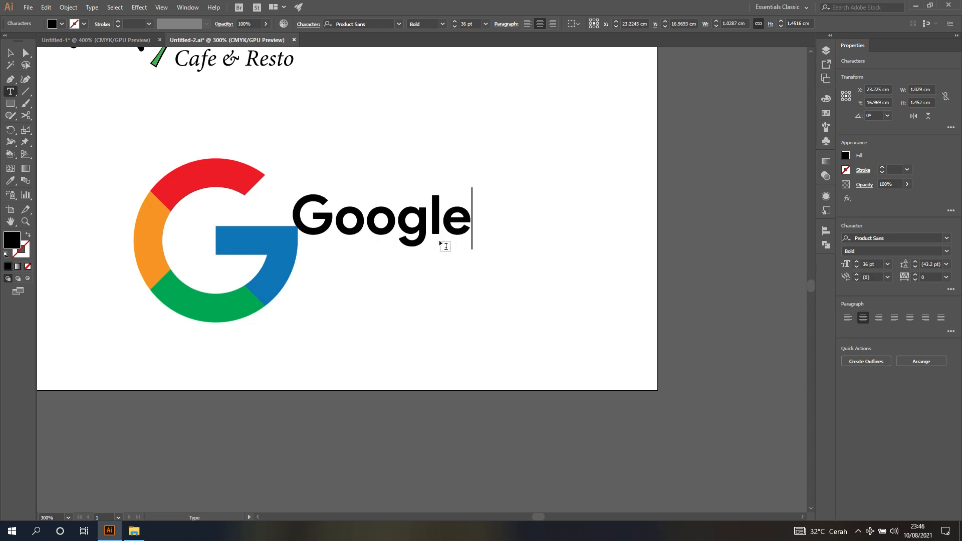
key("Escape")
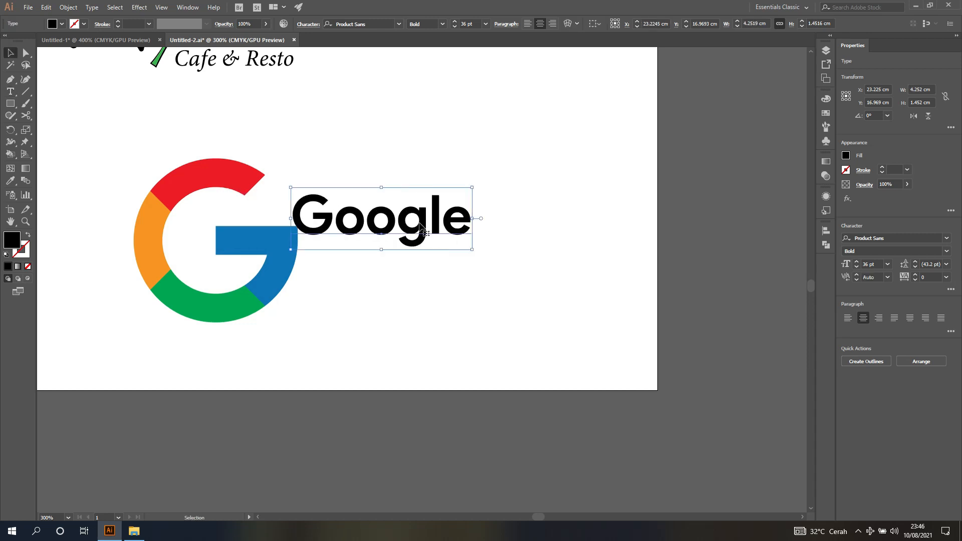
left_click_drag(422, 221, 482, 227)
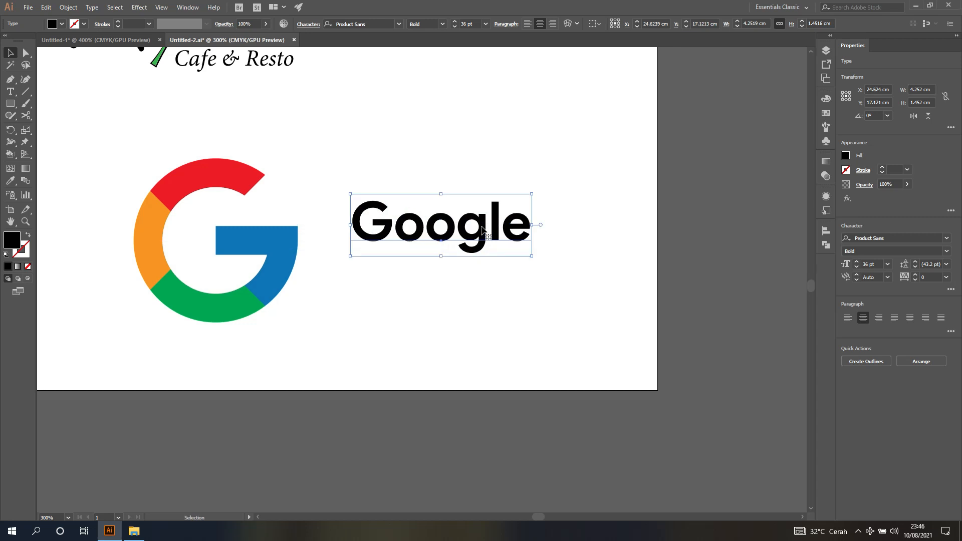
- Change the Google text's font style to Regular and compare it with the reference wordmark in Untitled-1
scroll(490, 233, "up", 2)
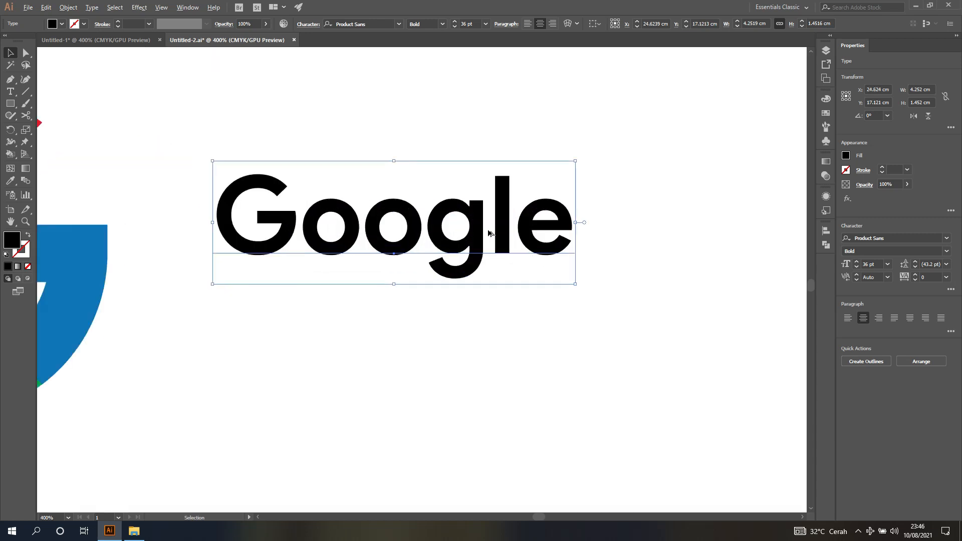
left_click(949, 253)
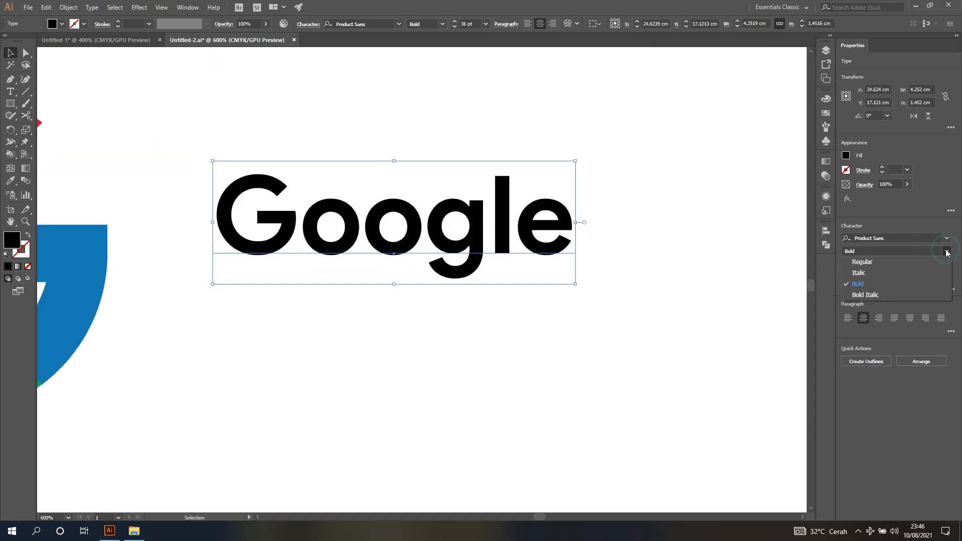
left_click(924, 264)
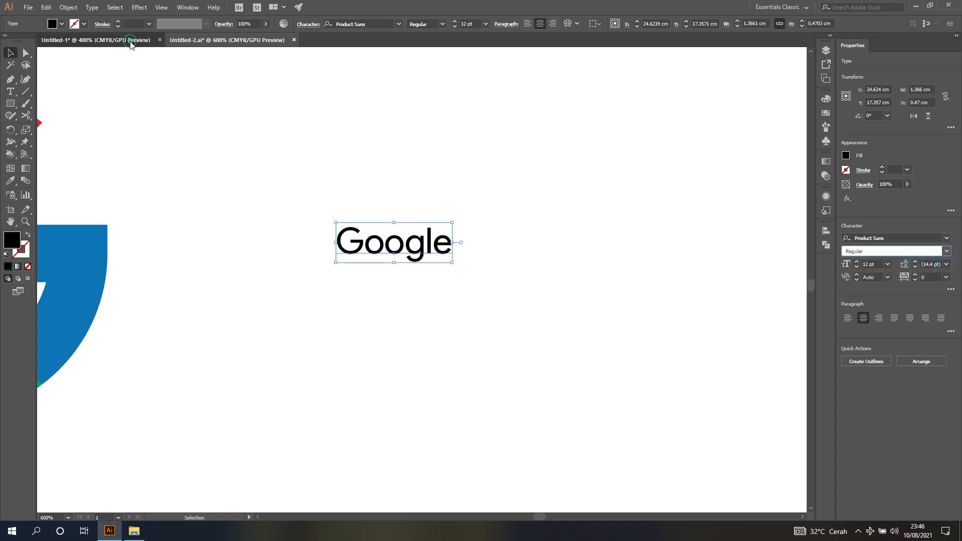
left_click(131, 40)
left_click(225, 40)
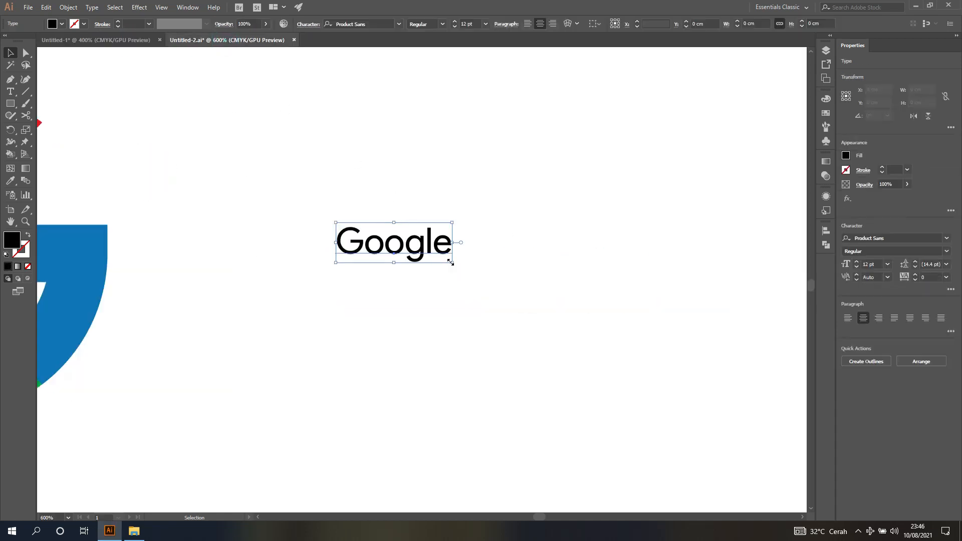
- Scale the Google text up proportionally to about 5.33 cm wide, centred around X 25.40 cm, Y 17.63 cm
left_click_drag(452, 263, 677, 428)
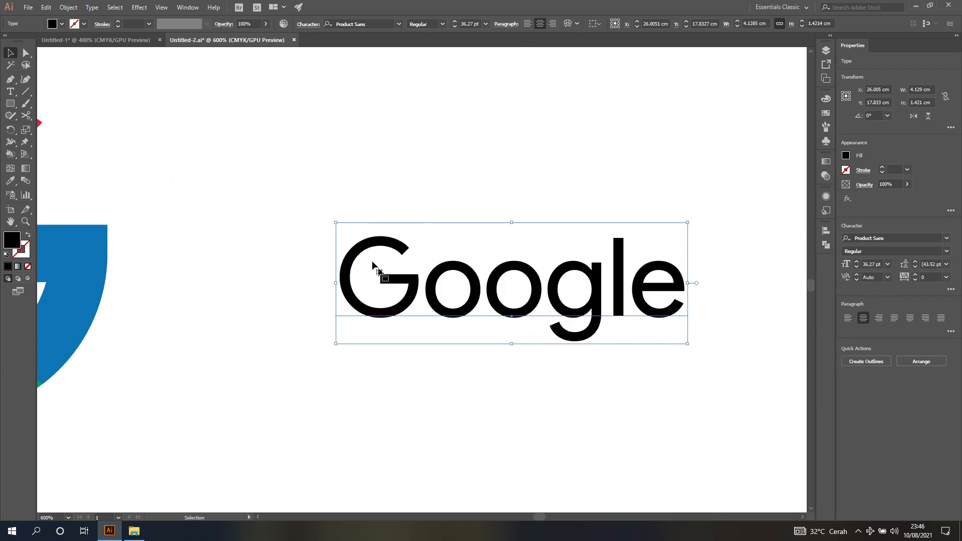
left_click_drag(336, 221, 233, 158)
scroll(384, 183, "down", 2)
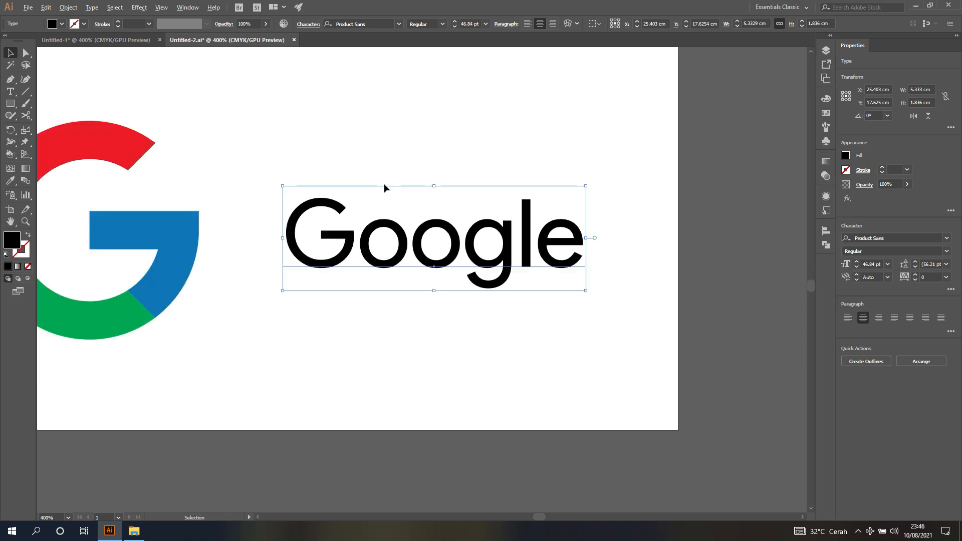
- Convert the Google text to outlines, test selecting its first three letters individually within the group, and leave everything deselected
scroll(384, 183, "up", 1)
scroll(384, 184, "up", 1)
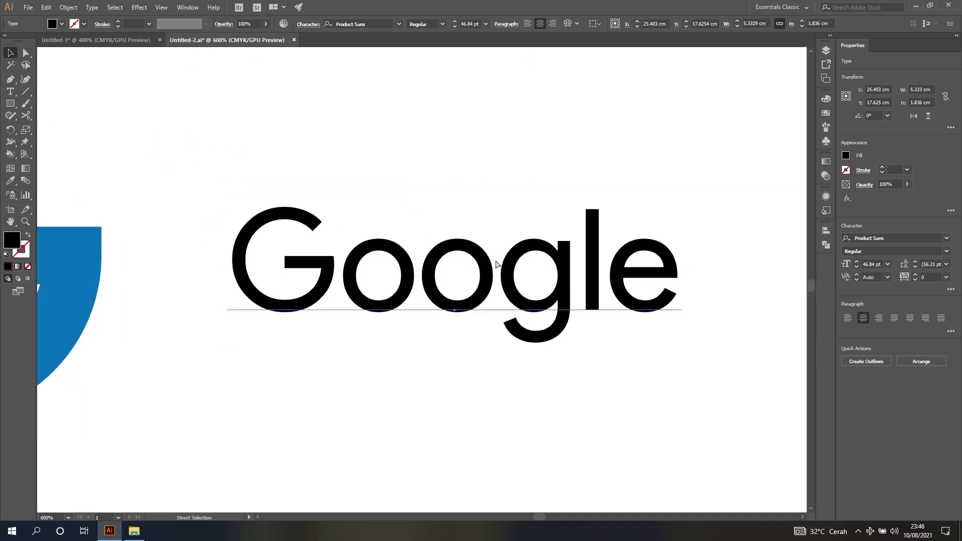
scroll(497, 264, "right", 4)
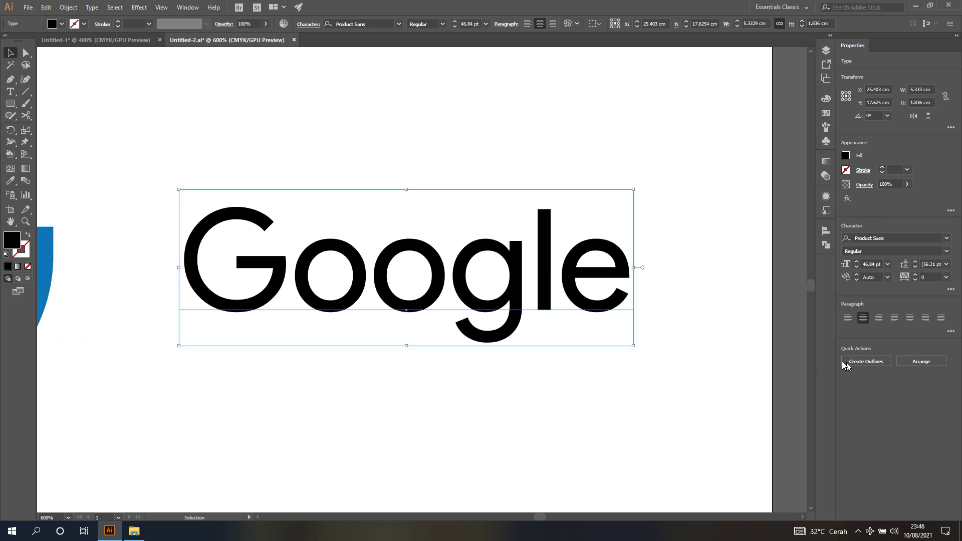
left_click(873, 362)
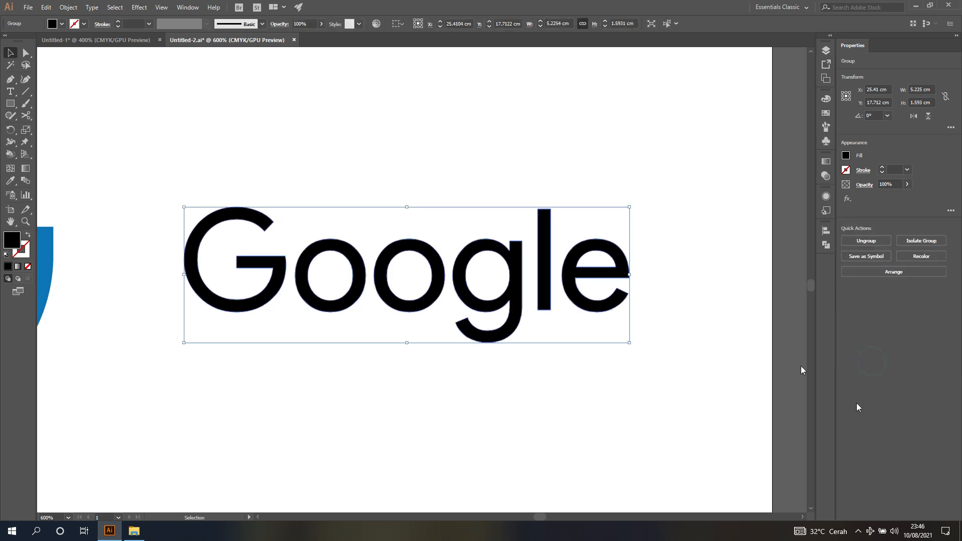
left_click(493, 149)
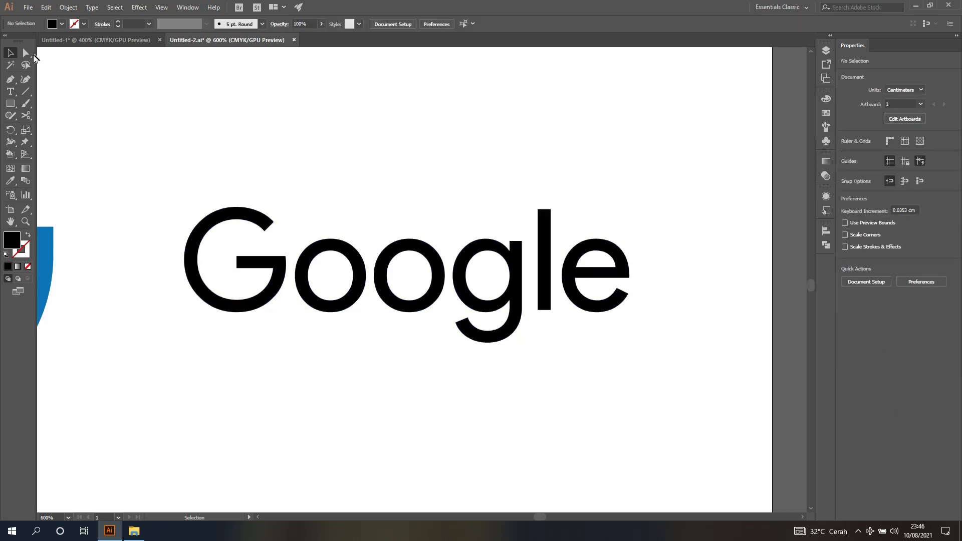
left_click(25, 54)
left_click(254, 217)
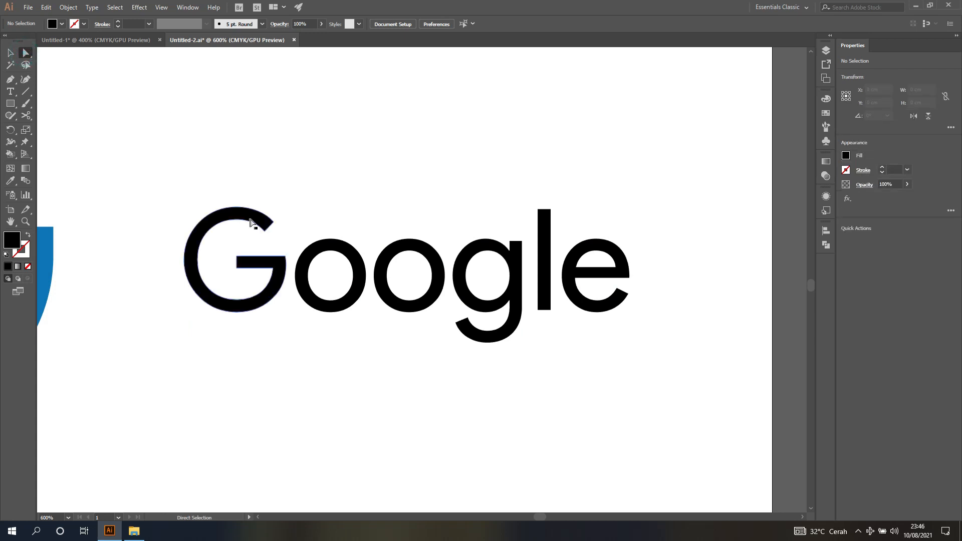
left_click(333, 248)
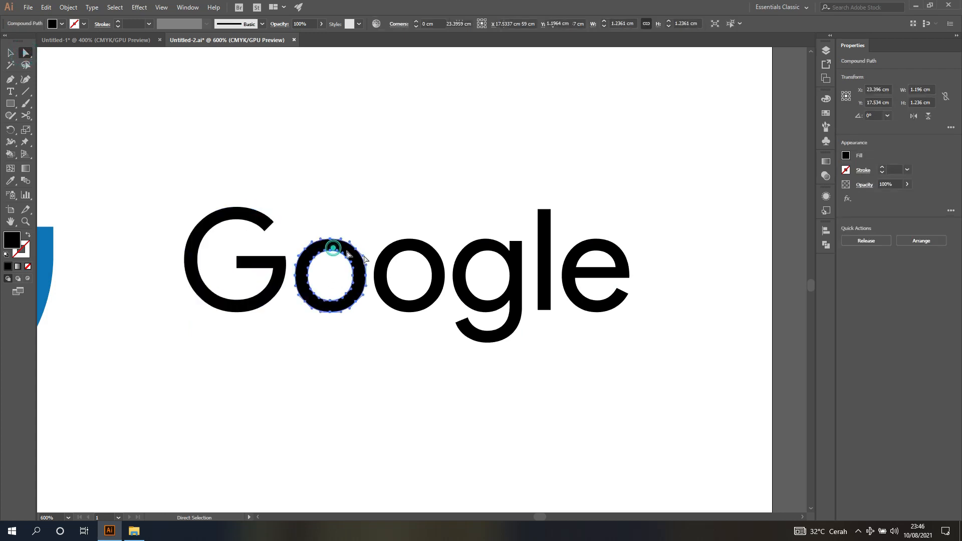
left_click(403, 244)
left_click(323, 183)
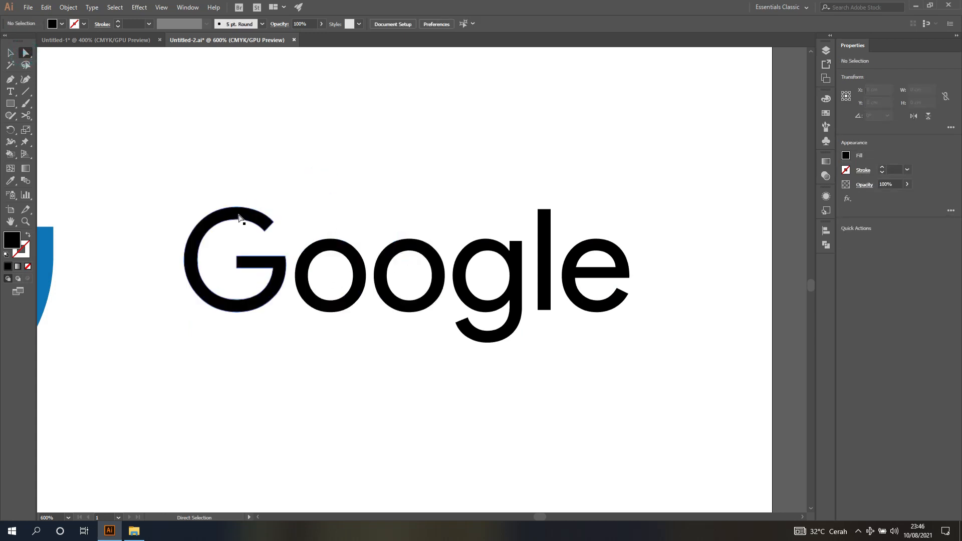
- Fill the wordmark's outlined G with the blue swatch C=85 M=50 Y=0 K=0 and deselect it
left_click(251, 216)
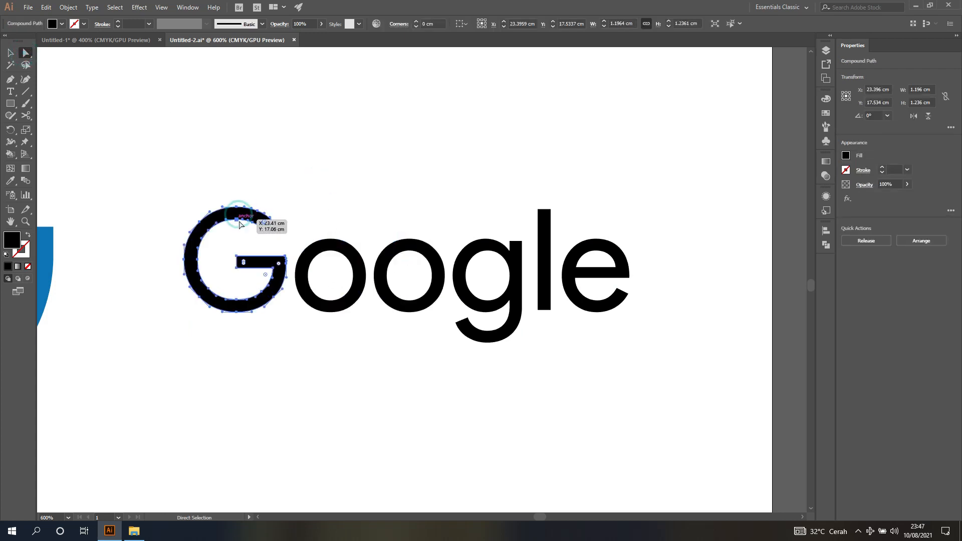
left_click(846, 156)
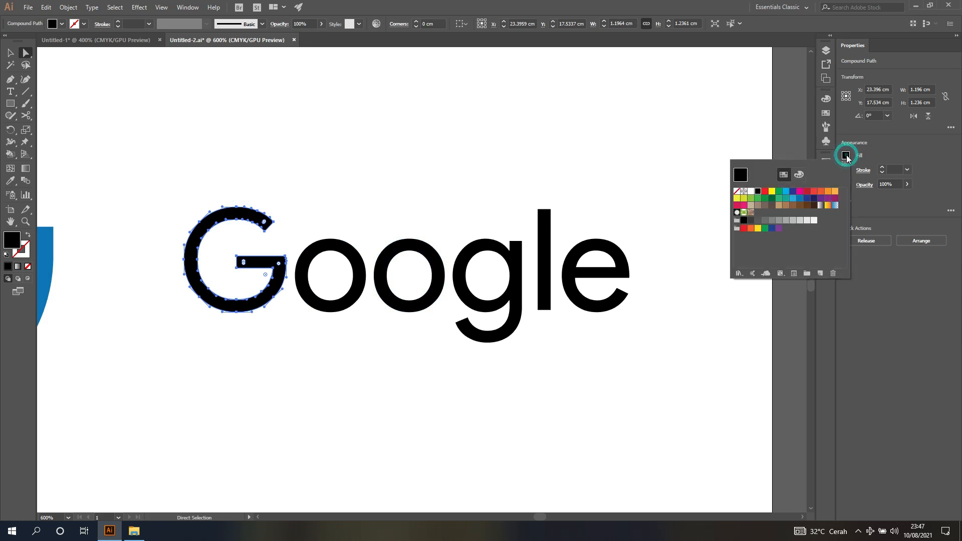
left_click(801, 200)
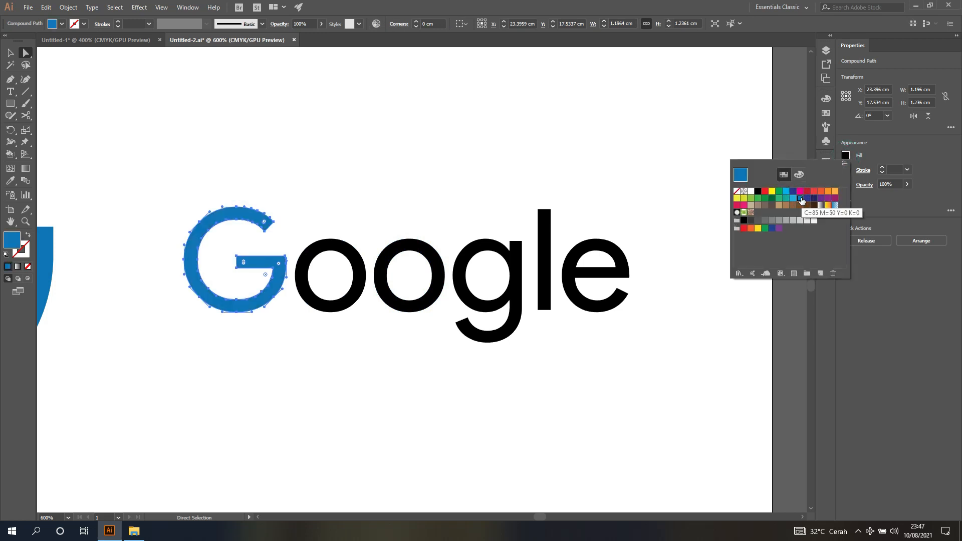
left_click(807, 199)
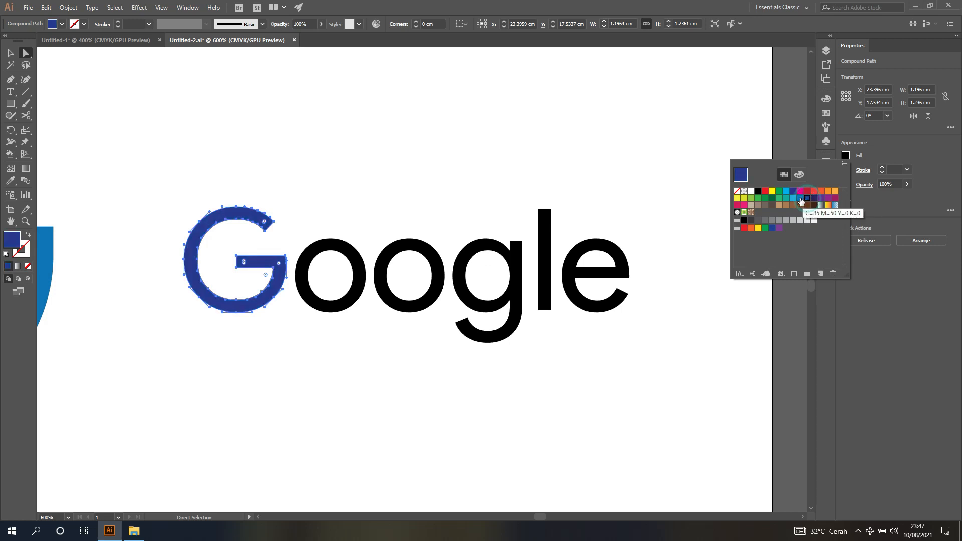
left_click(801, 199)
key("Escape")
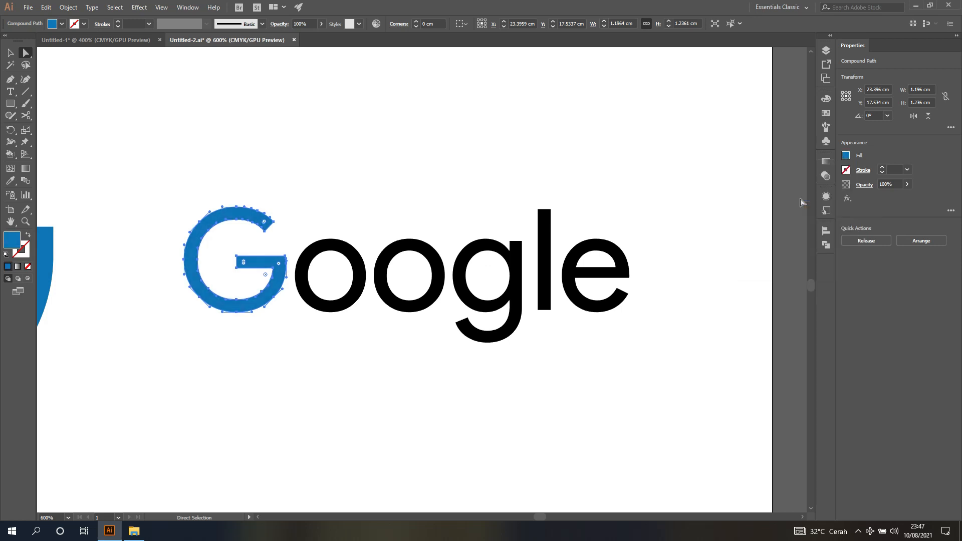
left_click(316, 183)
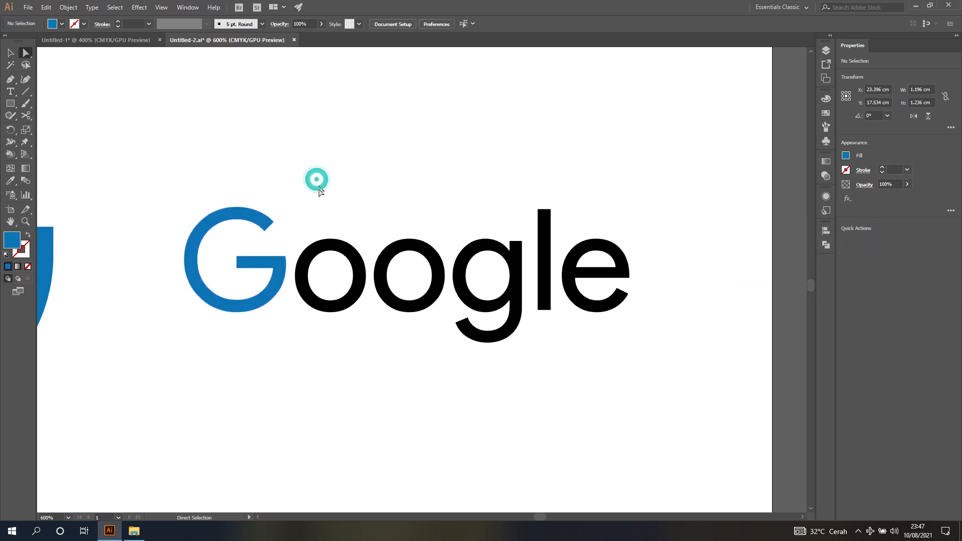
- Check the letter colours in the Untitled-1 reference and fill the wordmark's first o and its e with the bright red swatch
left_click(106, 39)
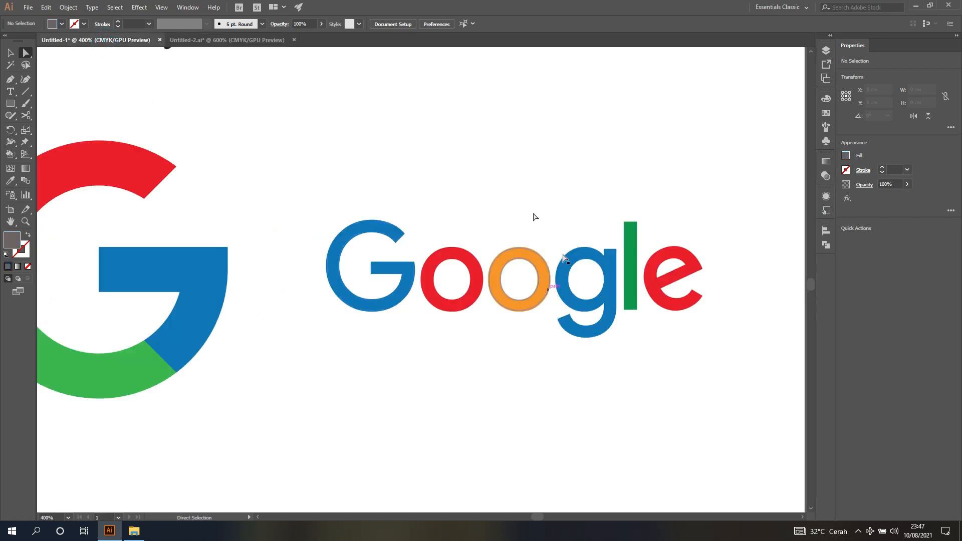
left_click(181, 41)
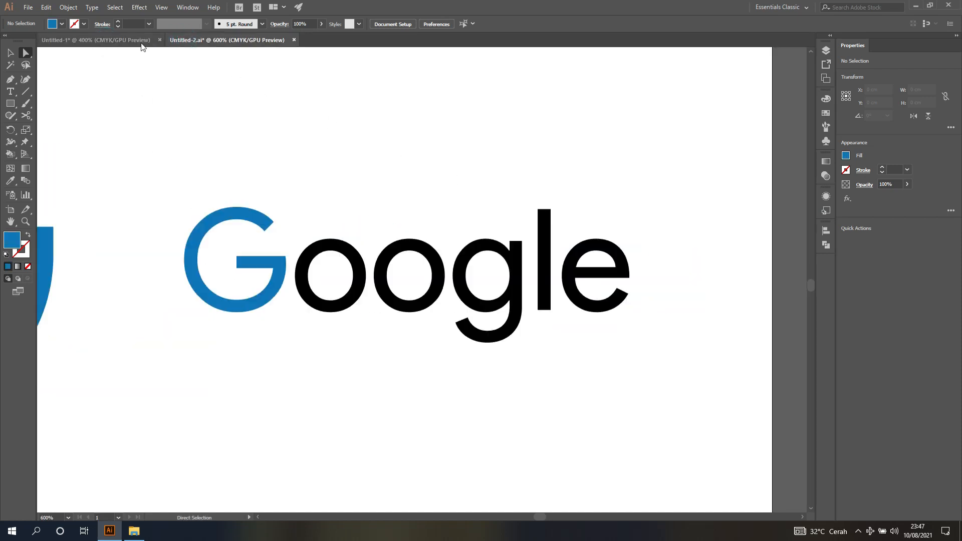
left_click(131, 41)
left_click(224, 40)
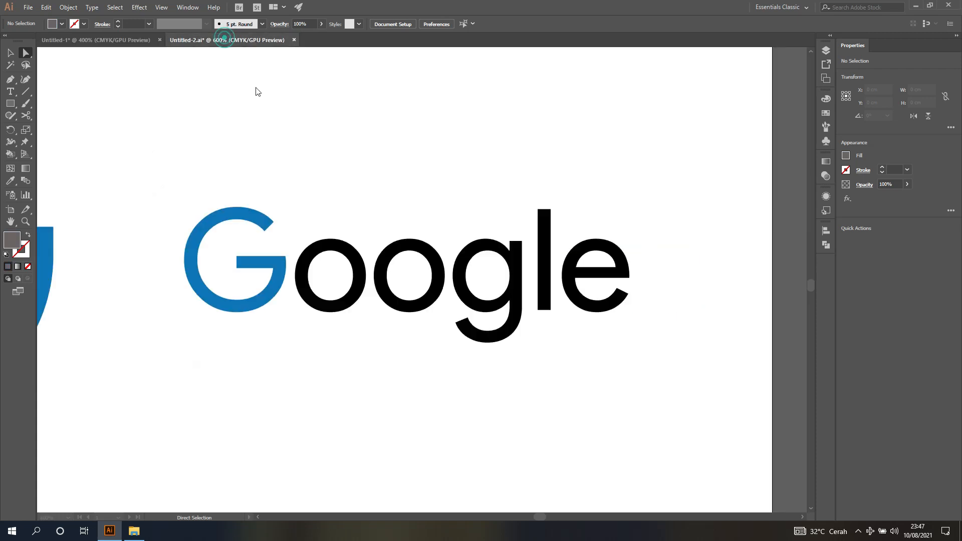
left_click(337, 241)
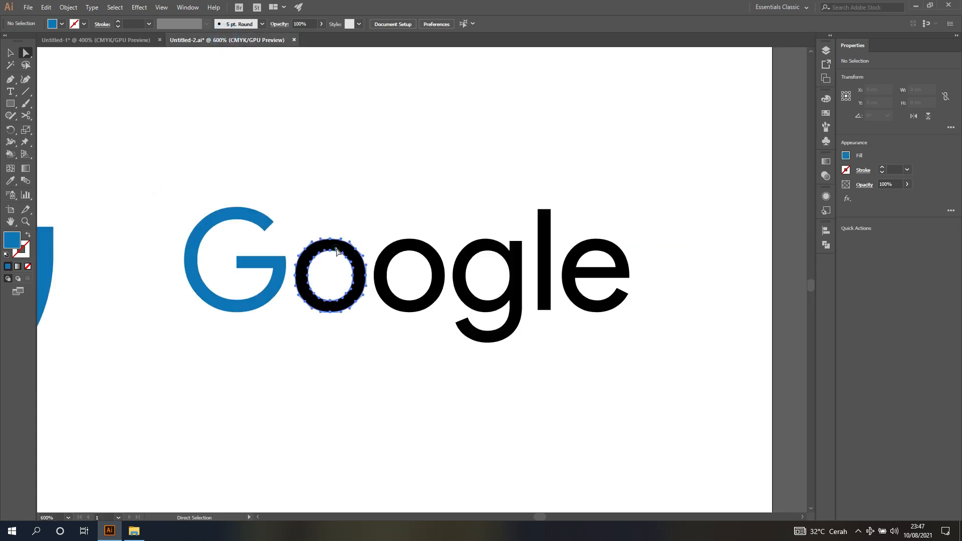
left_click(848, 156)
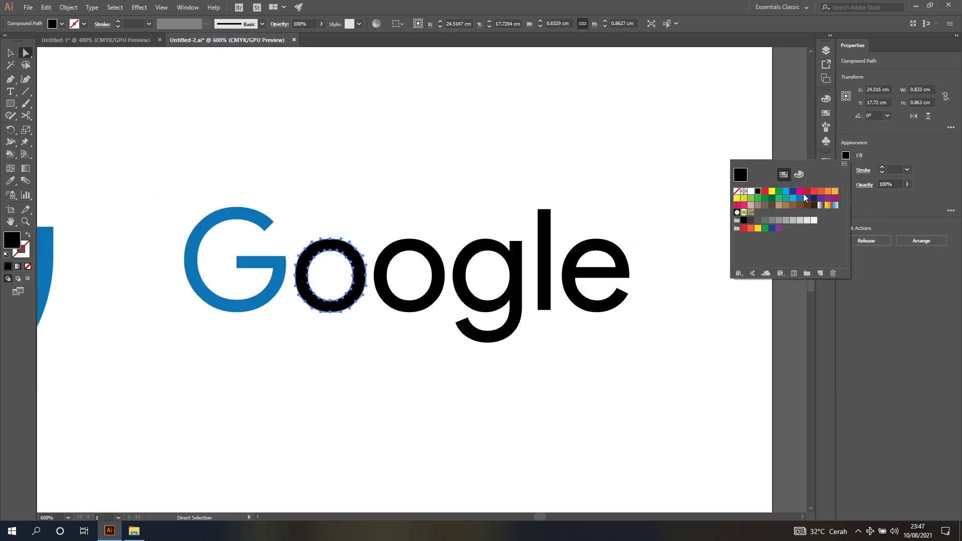
left_click(807, 193)
left_click(765, 192)
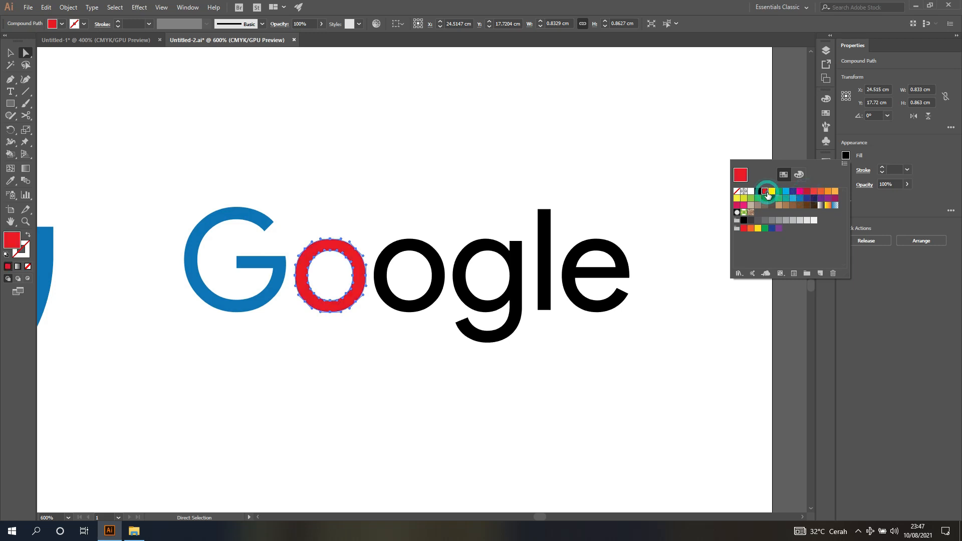
left_click(623, 273)
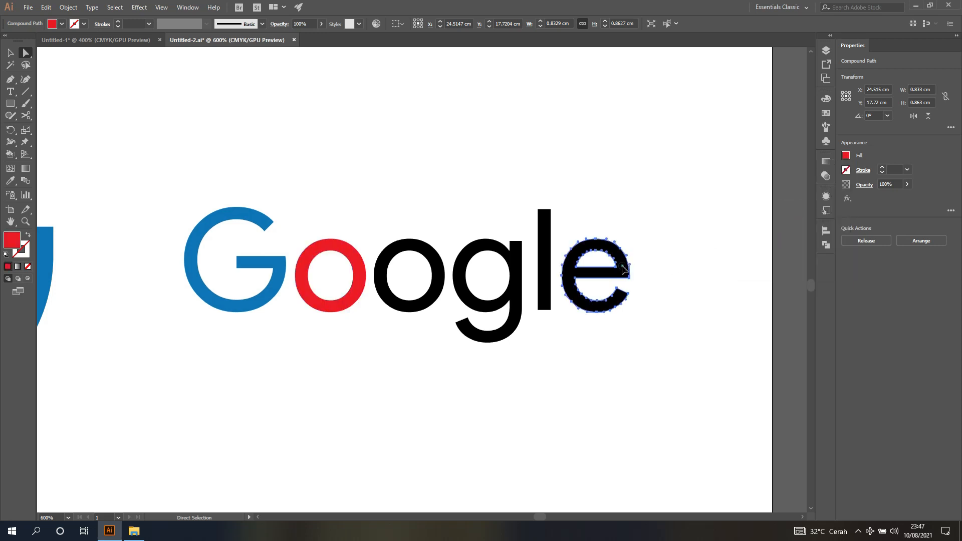
left_click(847, 157)
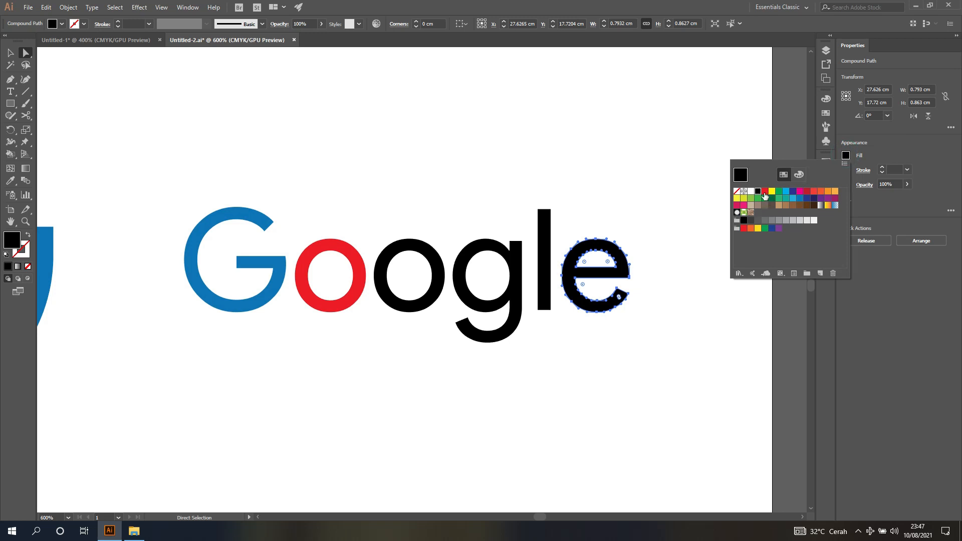
left_click(766, 192)
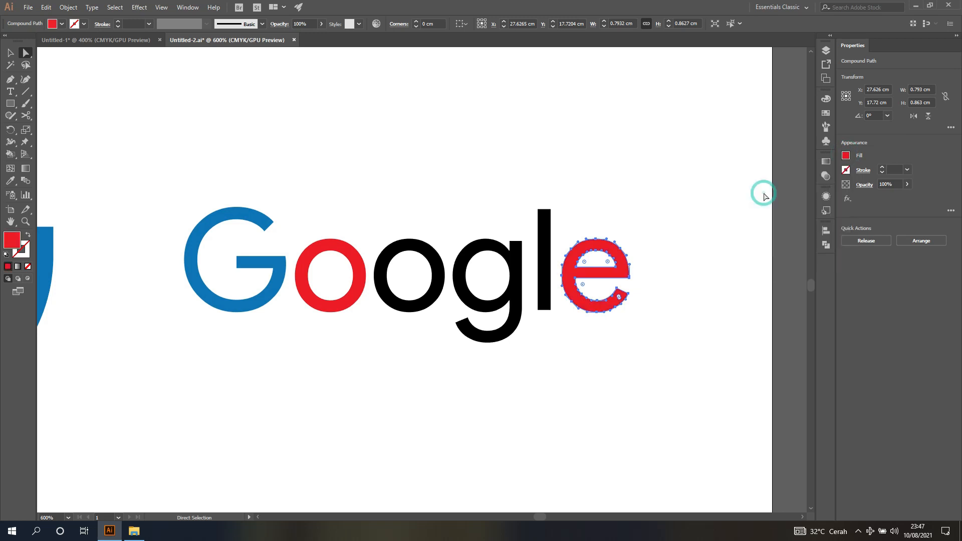
- Fill the wordmark's second o with the light orange swatch
left_click(435, 273)
left_click(846, 156)
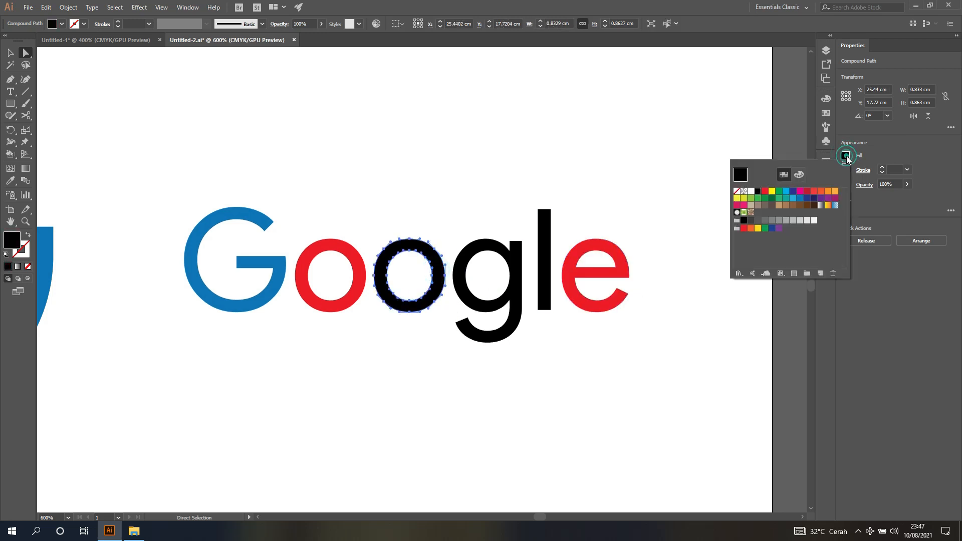
left_click(836, 192)
- Check the reference in Untitled-1 and fill the wordmark's lowercase g with the same blue as the capital G
left_click(516, 268)
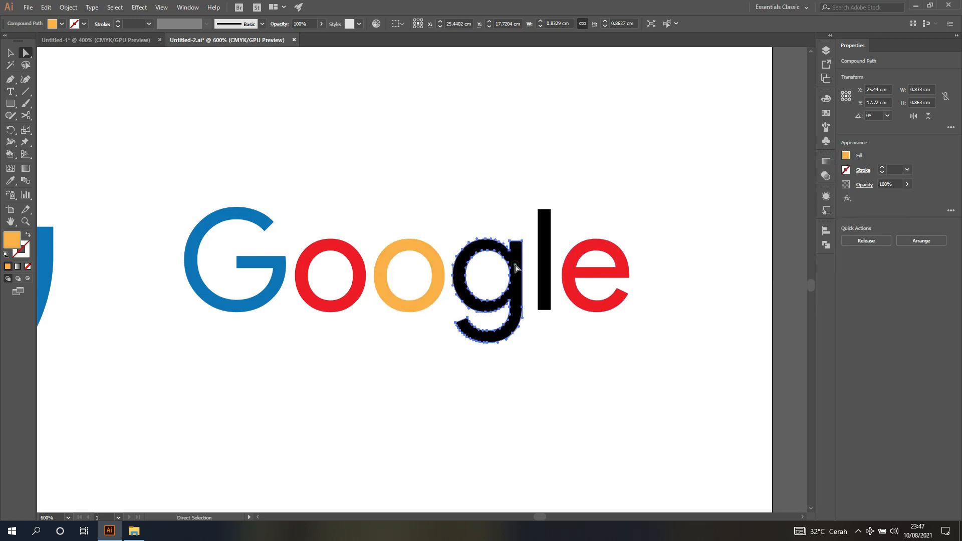
left_click(125, 39)
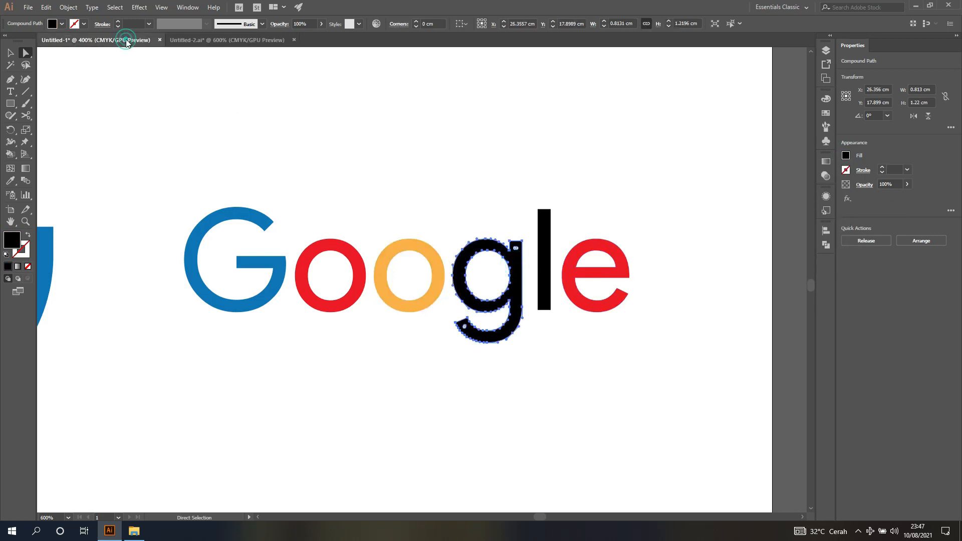
left_click(190, 41)
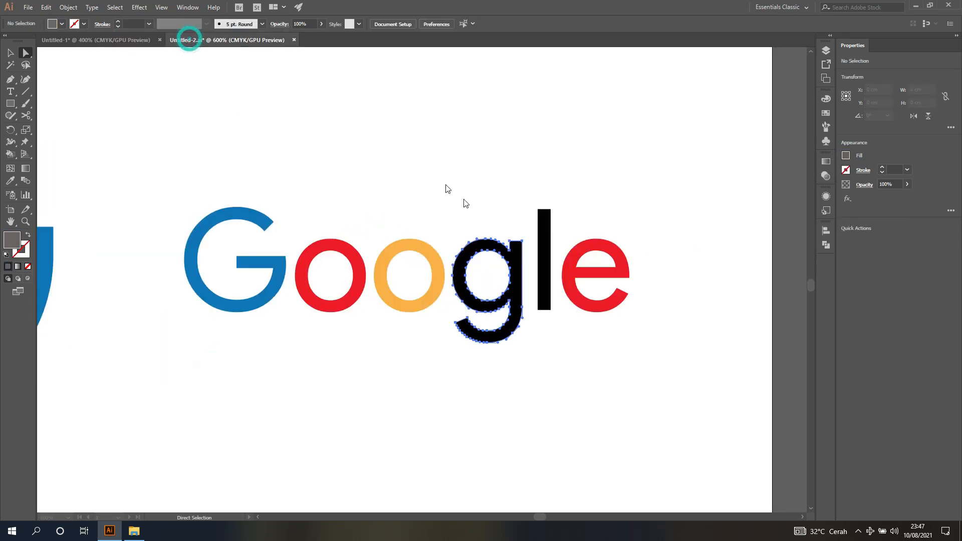
left_click(846, 156)
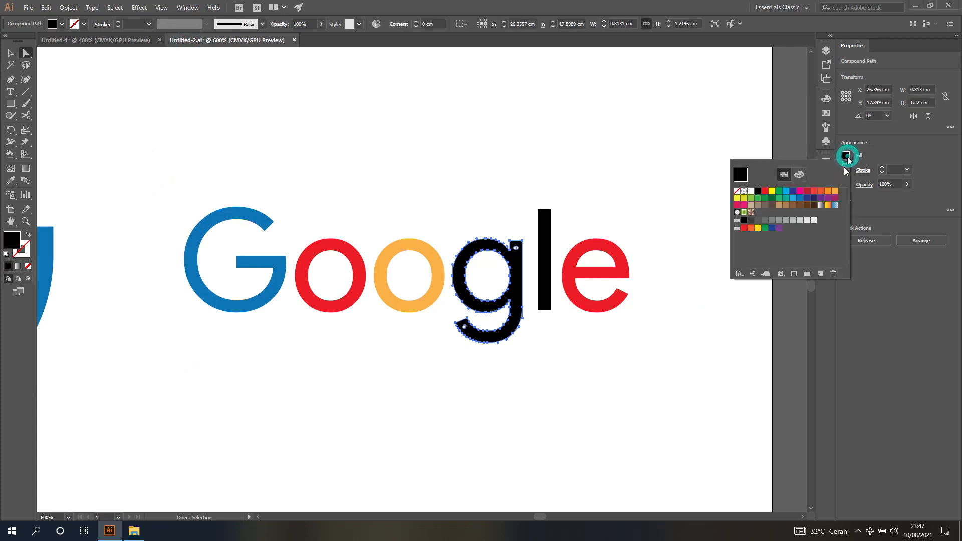
left_click(802, 199)
- Fill the wordmark's l with the bright green swatch after trying a darker green, and deselect it
left_click(545, 248)
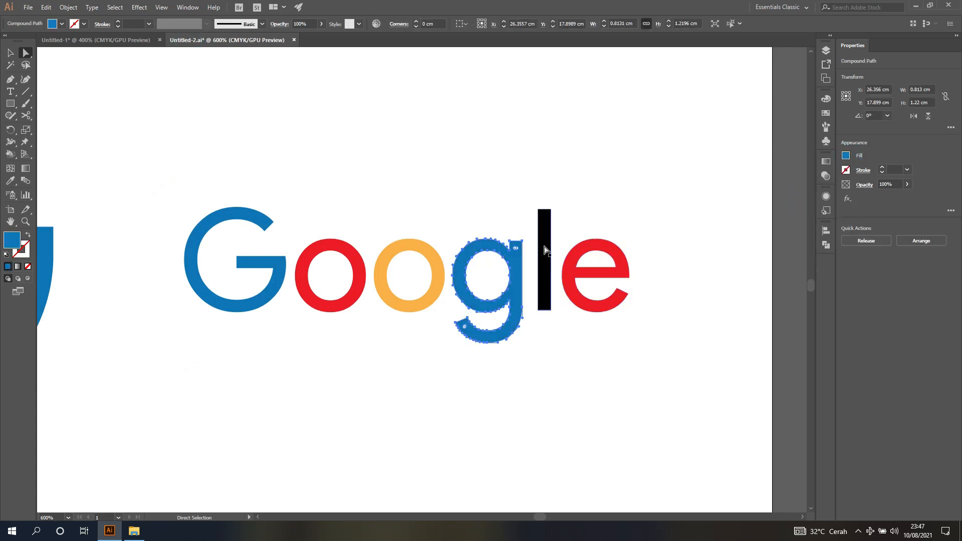
left_click(847, 156)
left_click(778, 194)
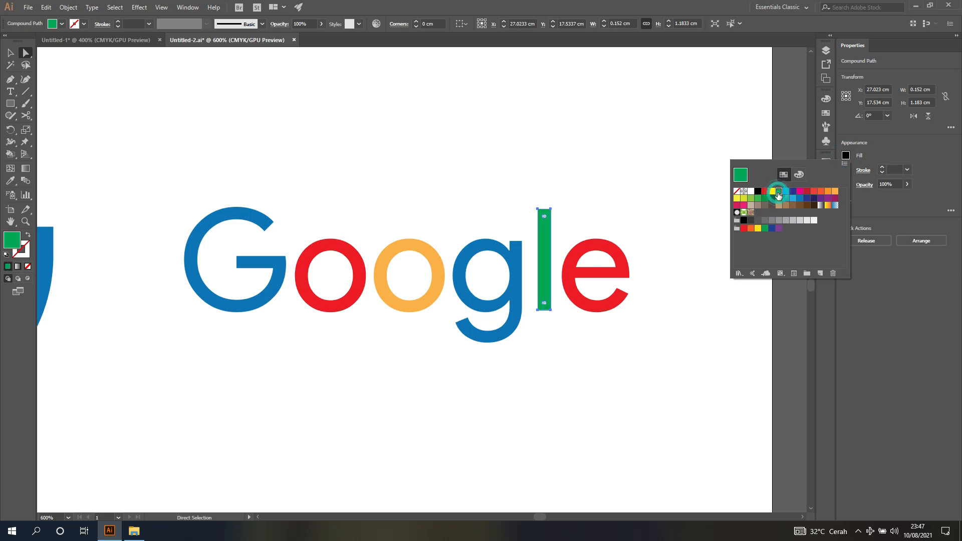
left_click(773, 200)
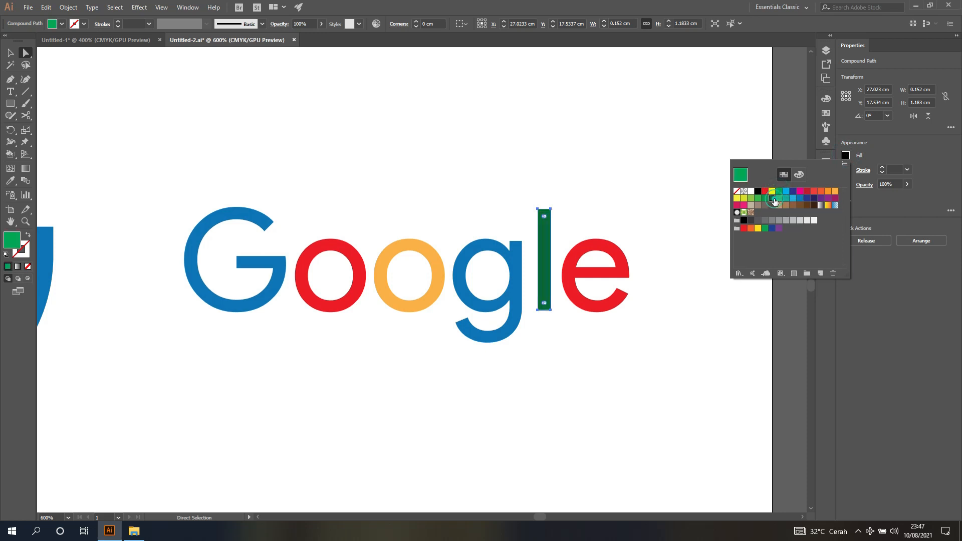
left_click(779, 192)
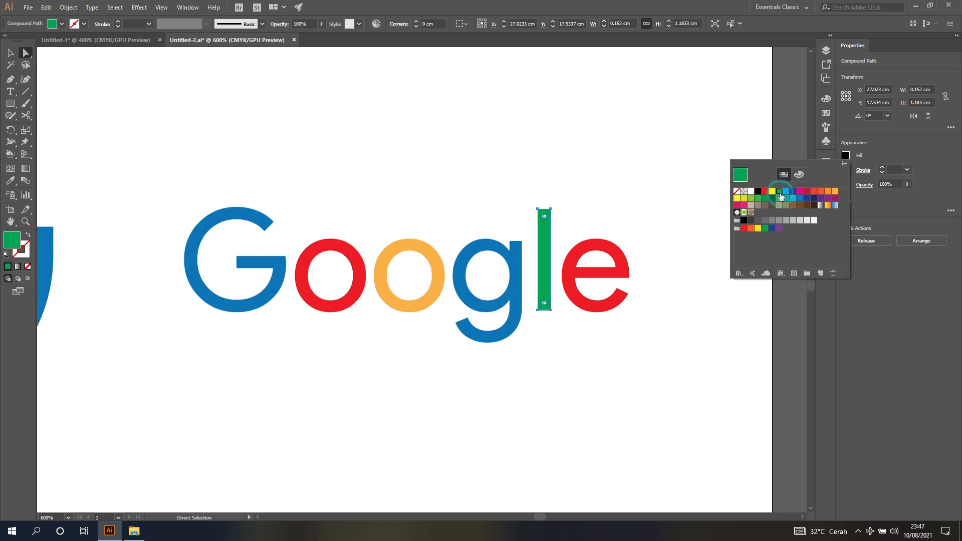
left_click(687, 172)
- Compare the coloured wordmark with the reference in Untitled-1 and examine the outlines of all its letters
scroll(504, 167, "down", 1)
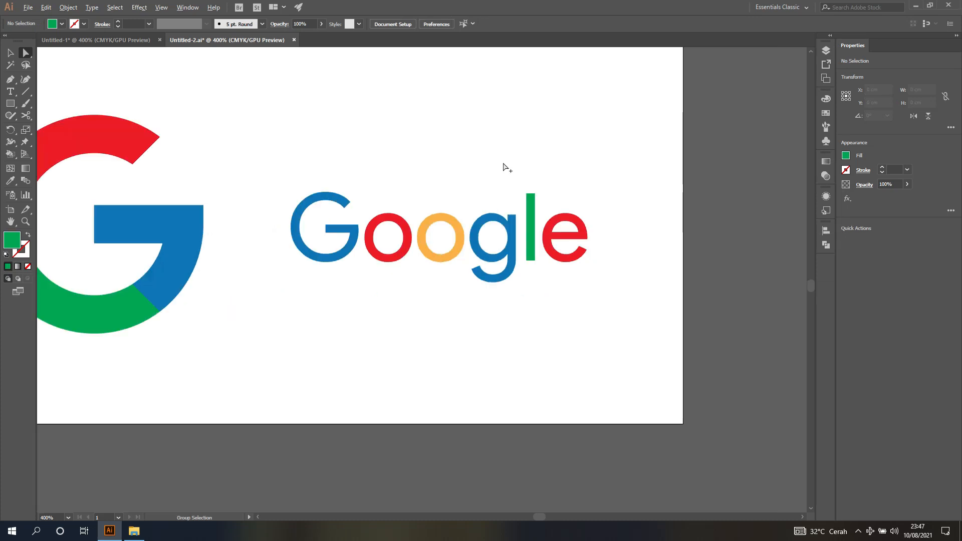
left_click(137, 40)
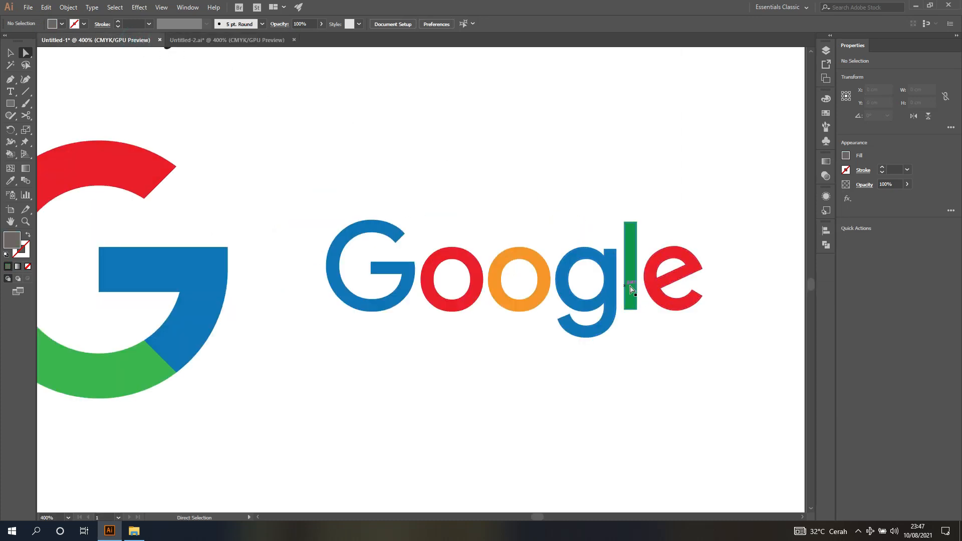
left_click(196, 40)
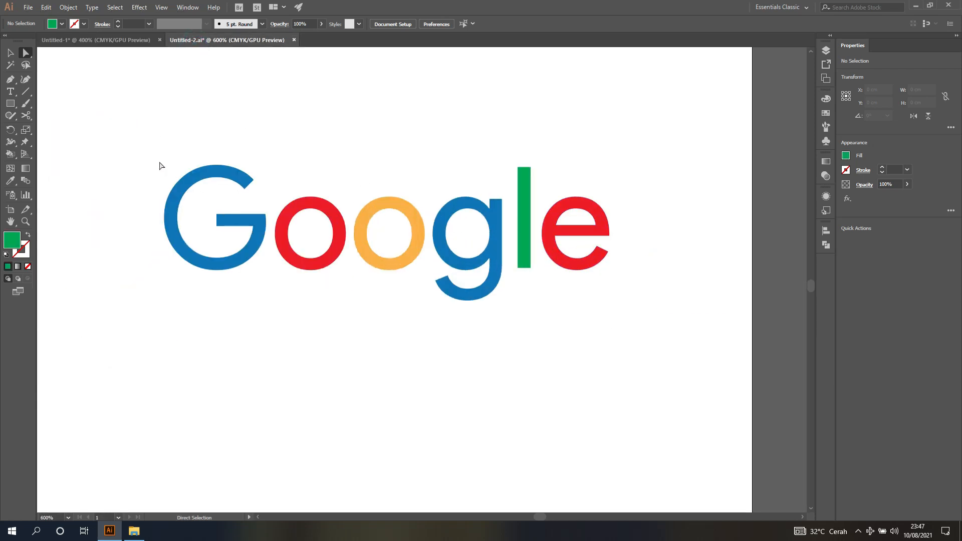
left_click_drag(142, 141, 674, 347)
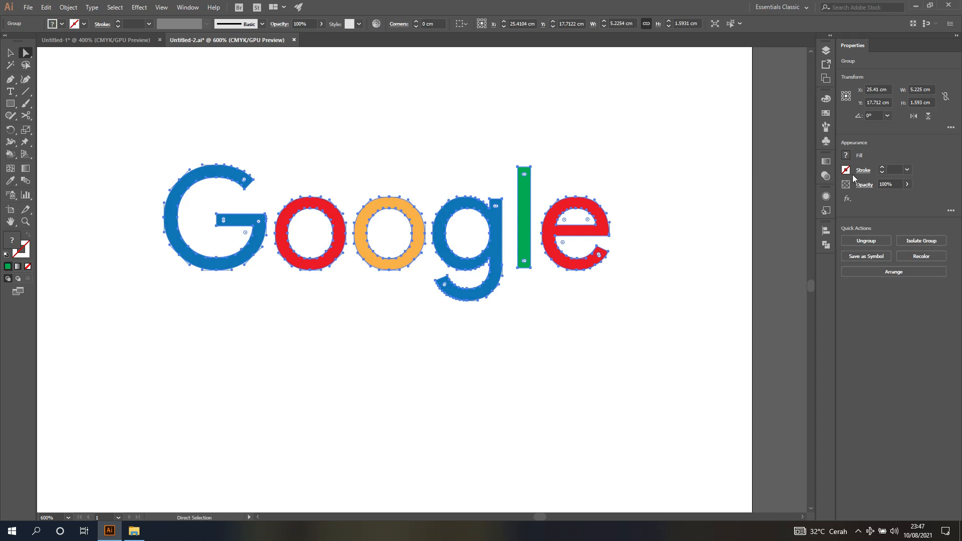
left_click(233, 129)
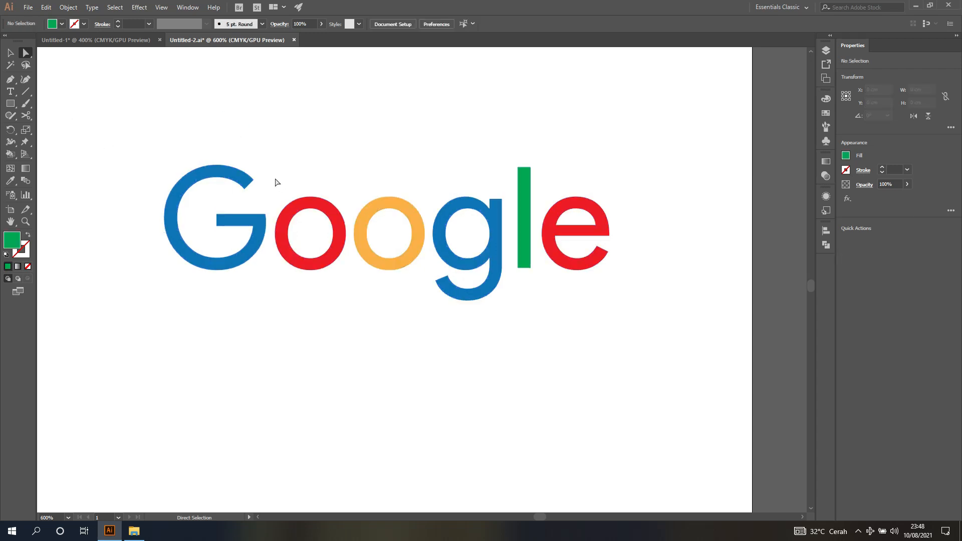
- Try to nudge the letters after the G sideways with Direct Selection, and undo the moves
left_click_drag(275, 178, 652, 331)
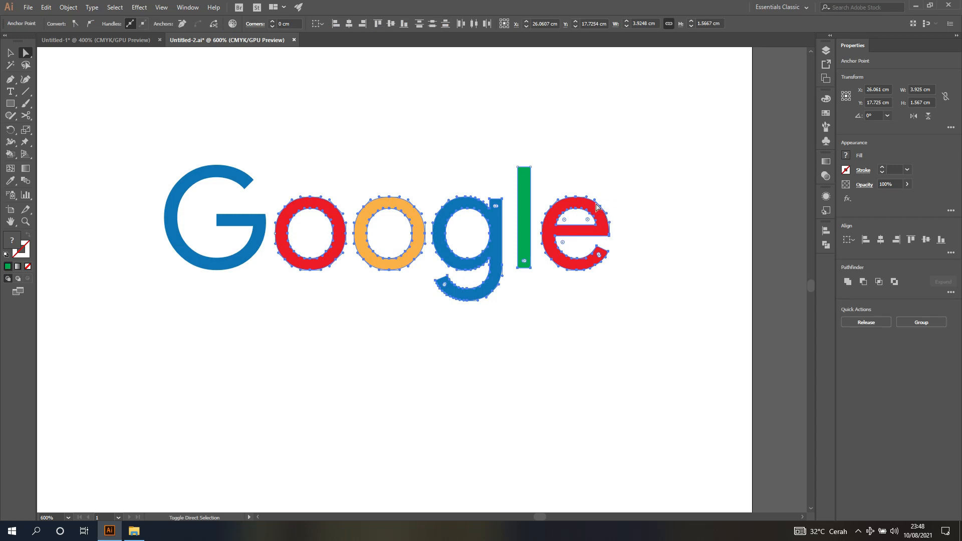
key("shift+Left")
key("ctrl+z")
key("ctrl+shift+z")
key("ctrl+shift+z")
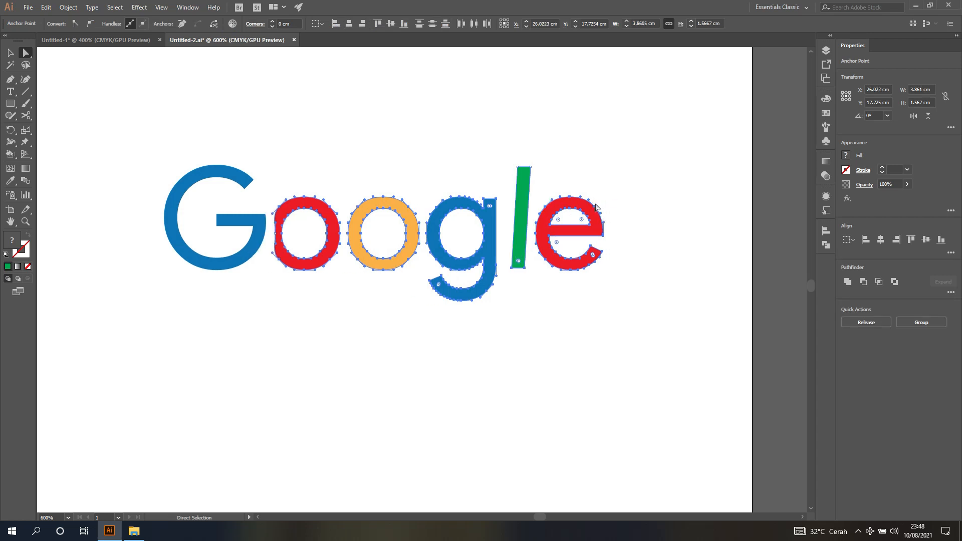
key("ctrl+z")
key("ctrl+z")
key("ctrl+shift+z")
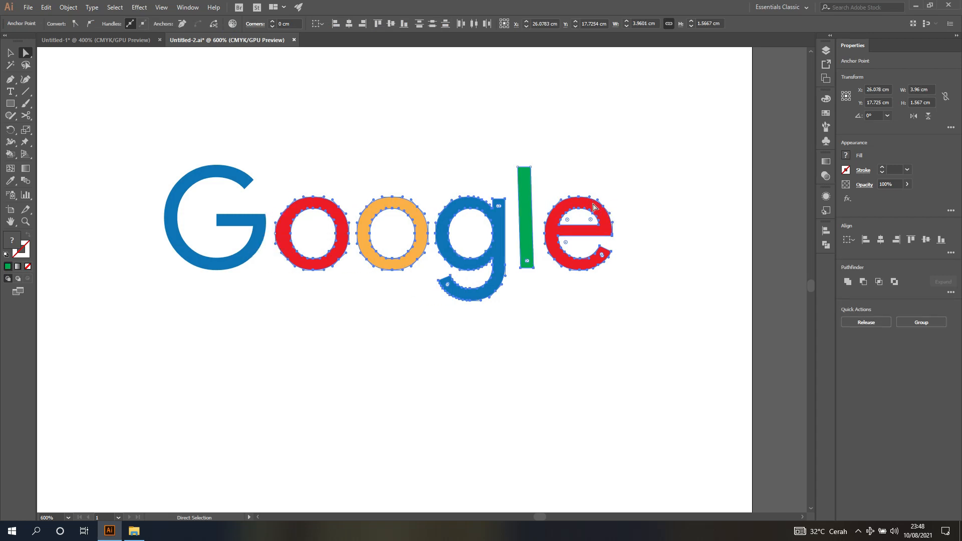
key("ctrl+z")
left_click(408, 154)
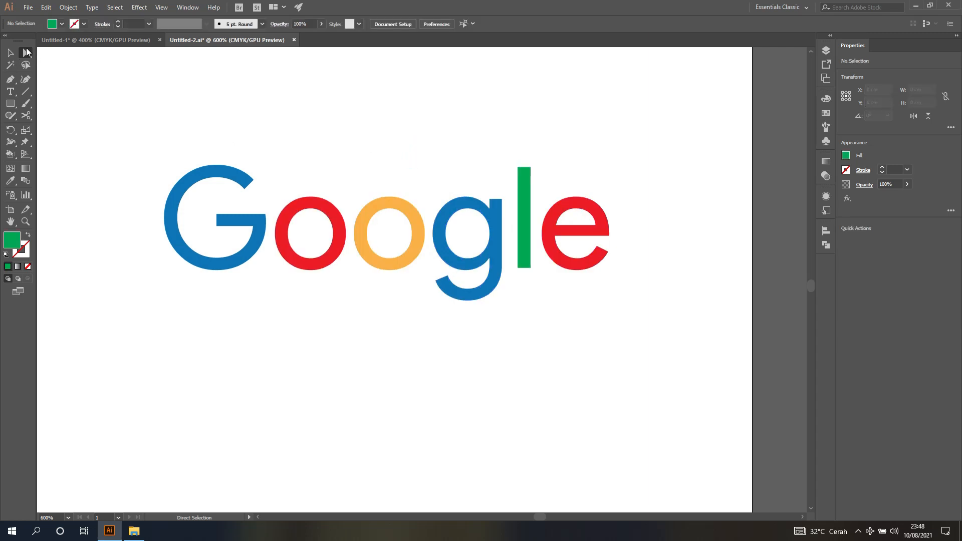
- Ungroup the Google wordmark into separate letters and test selecting the first o on its own
left_click(80, 78)
left_click(10, 54)
left_click_drag(271, 147, 646, 359)
left_click(633, 209)
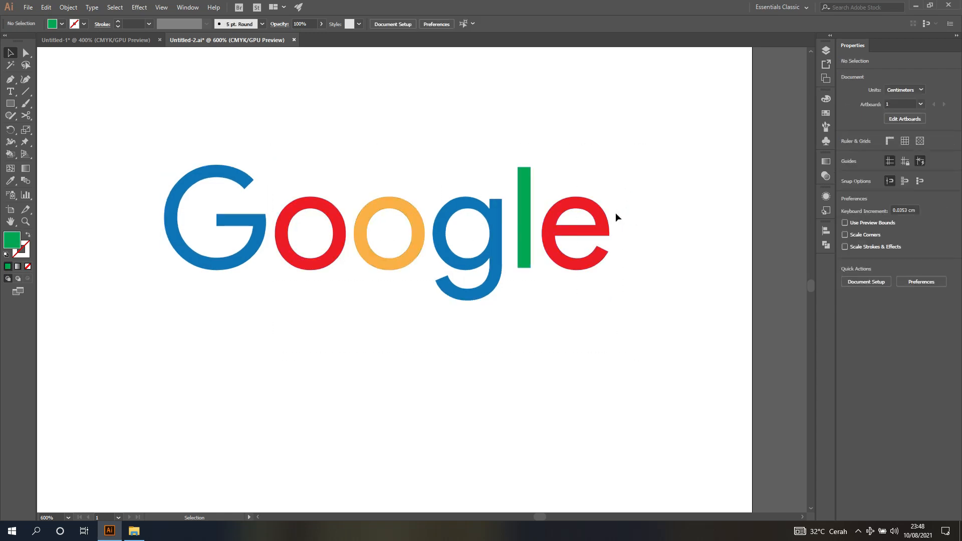
left_click(606, 216)
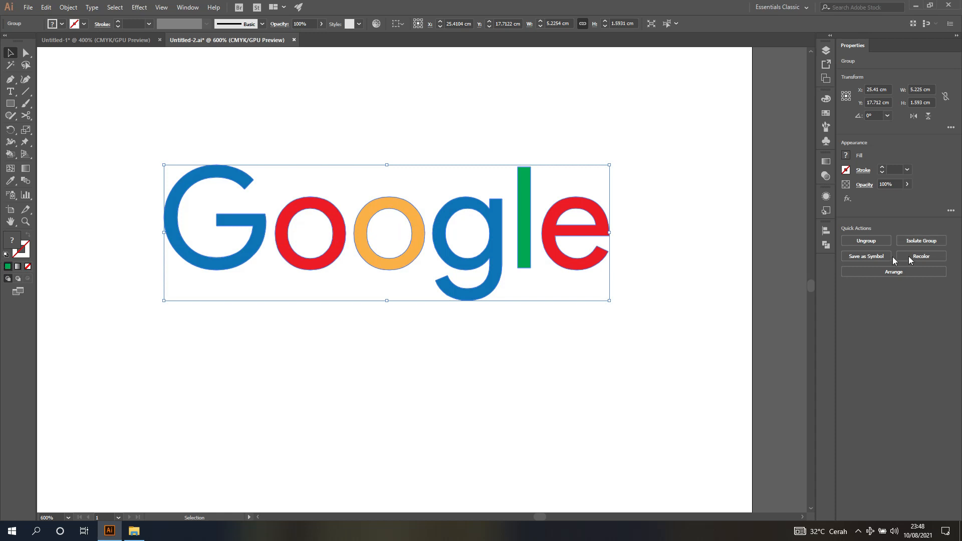
left_click(861, 245)
left_click(625, 218)
left_click(279, 218)
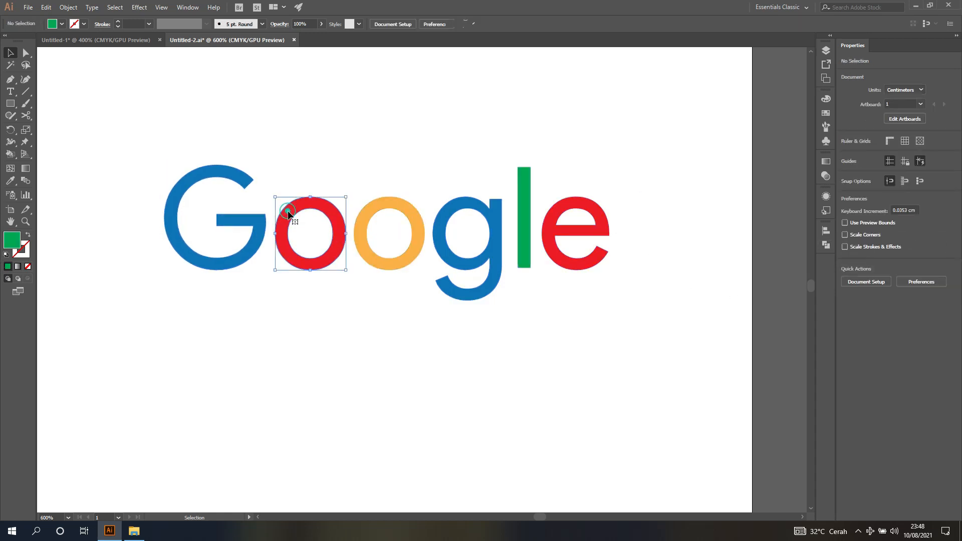
left_click(301, 159)
- Nudge the letters oogle together one 0.0353 cm increment left, closer to the G, and deselect them
left_click_drag(273, 137, 646, 316)
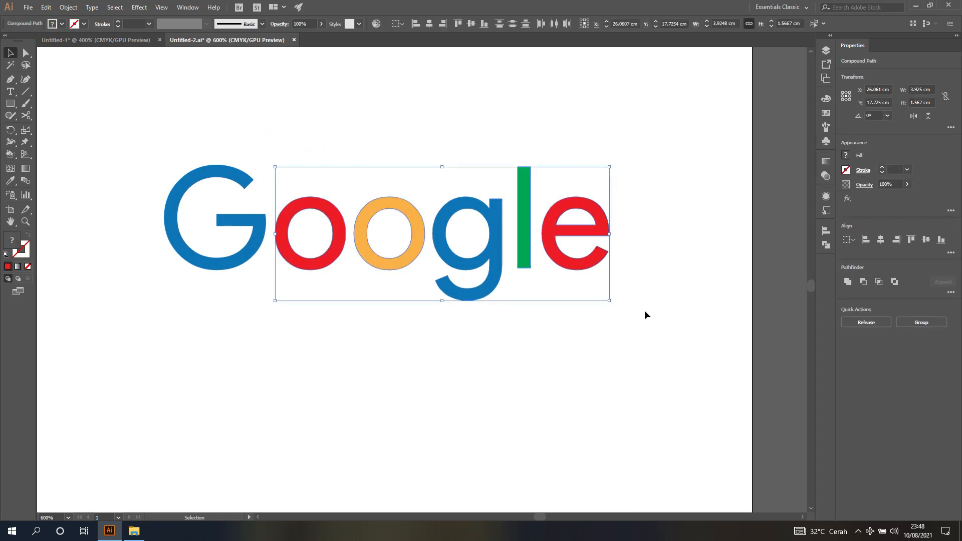
key("Left")
left_click(361, 146)
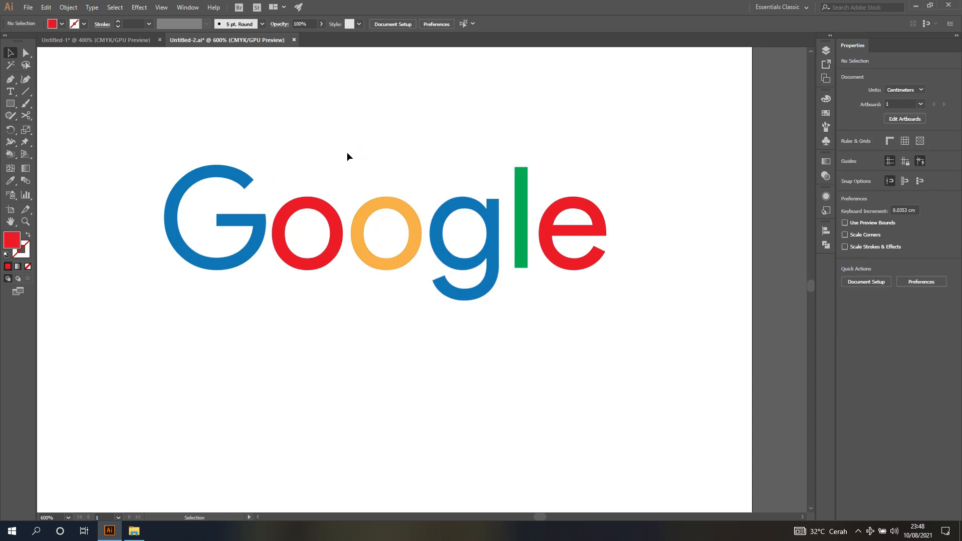
- Nudge the letters ogle one 0.0353 cm increment left towards the first o, and compare the spacing with the reference in Untitled-1
left_click_drag(347, 151, 646, 344)
key("Left")
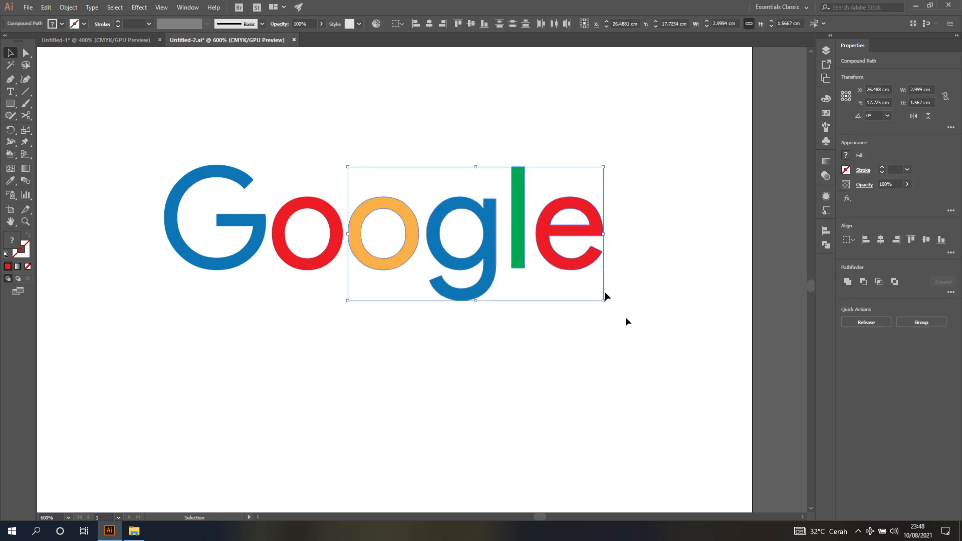
left_click(412, 121)
left_click(114, 40)
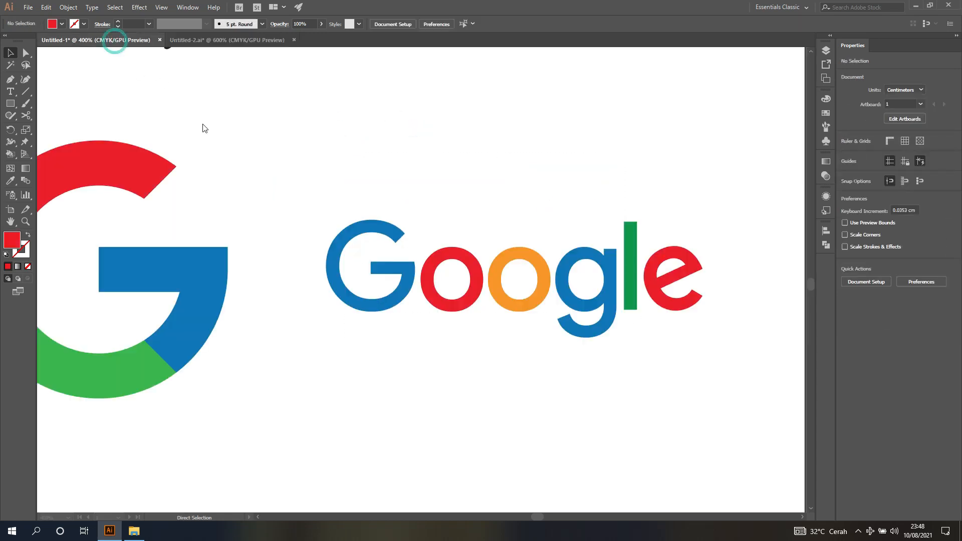
left_click(269, 40)
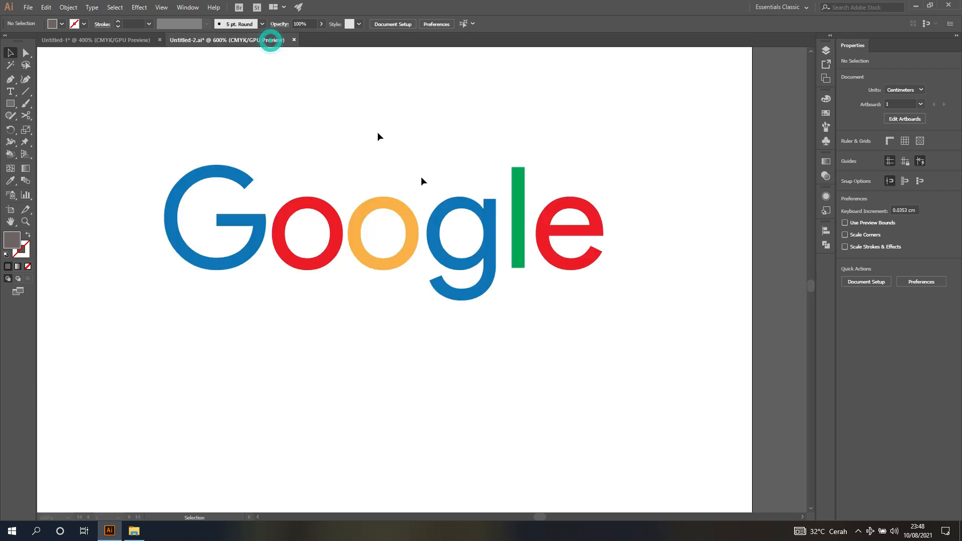
- Nudge the letters gle one 0.0353 cm increment left, and the letters le two further increments left towards the g
left_click_drag(422, 139, 618, 345)
key("Left")
left_click(631, 195)
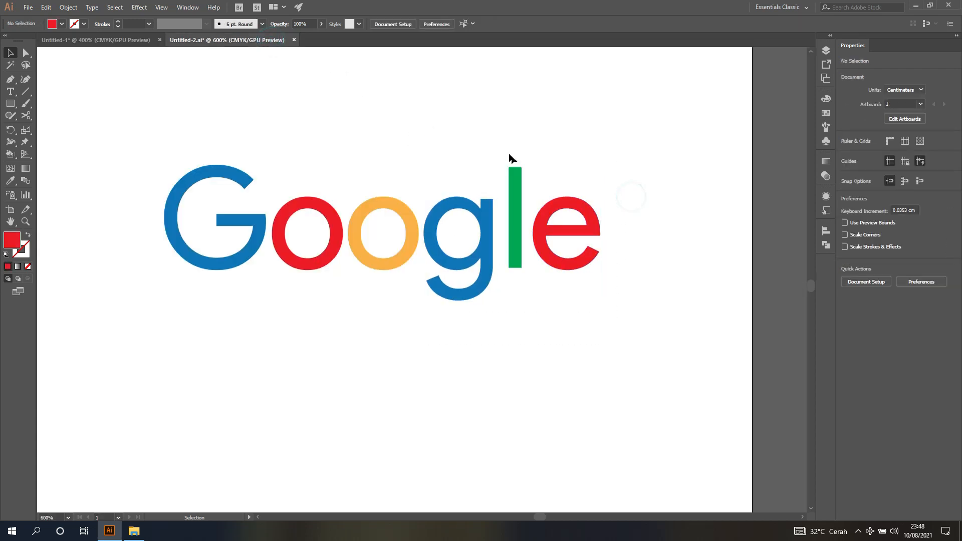
left_click_drag(496, 143, 620, 326)
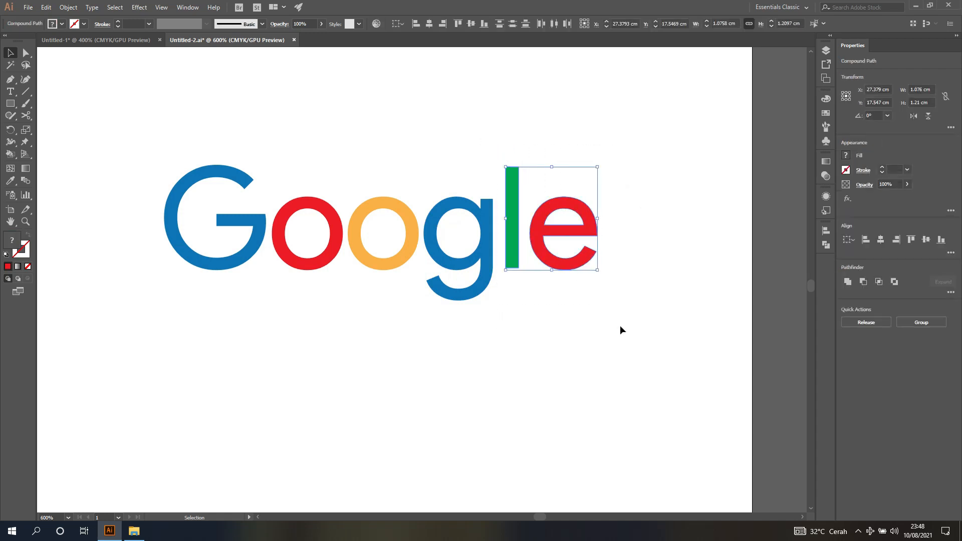
key("Left")
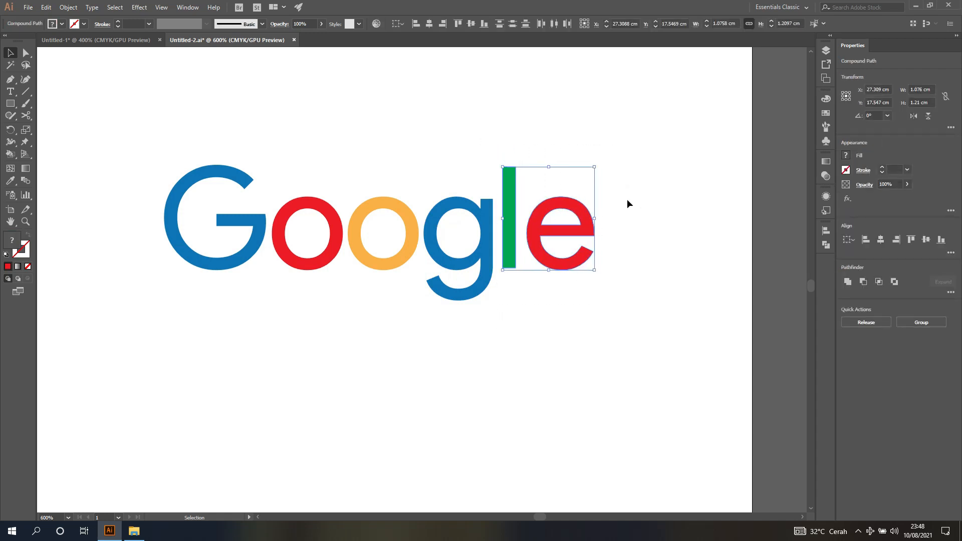
left_click(627, 199)
- Nudge the final e one 0.0353 cm increment left towards the l, and compare the spacing with the reference in Untitled-1
left_click_drag(529, 176, 624, 307)
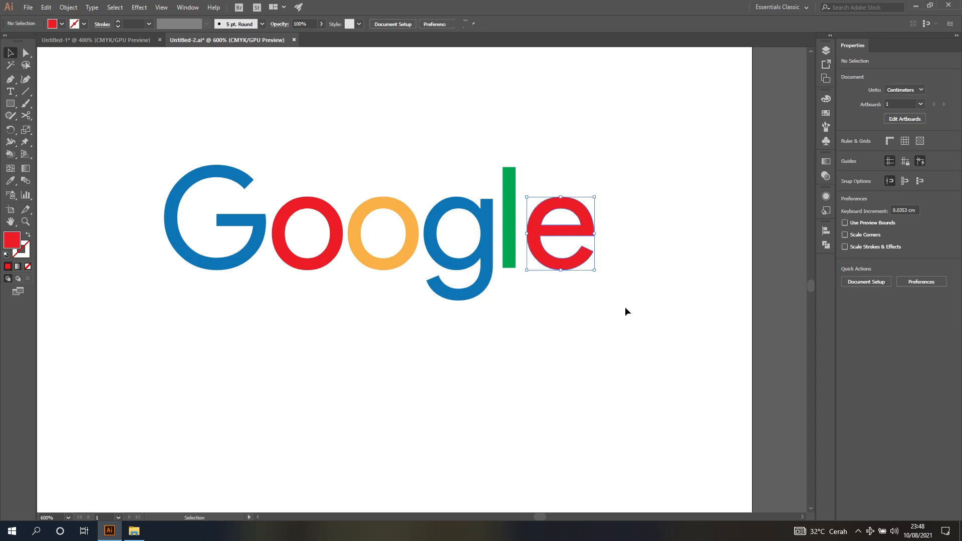
key("Left")
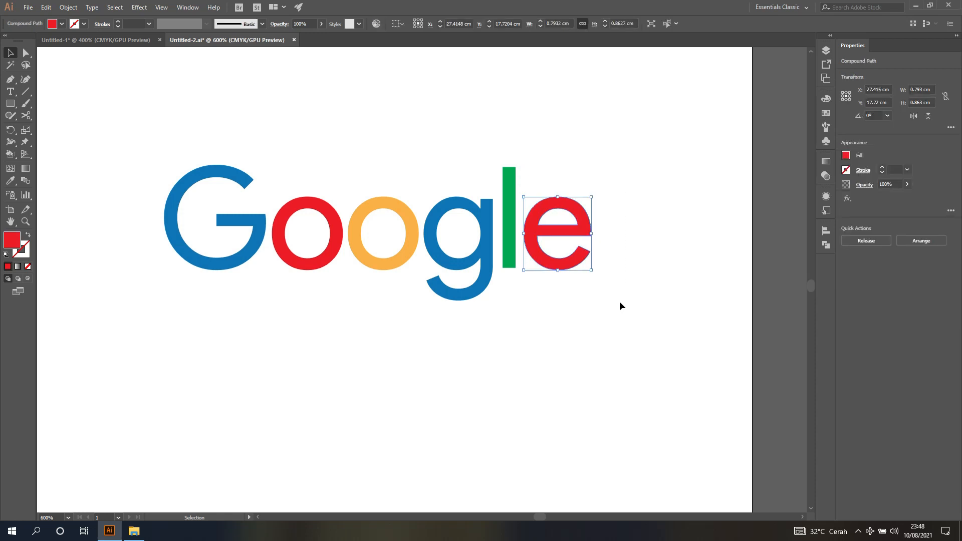
left_click(620, 254)
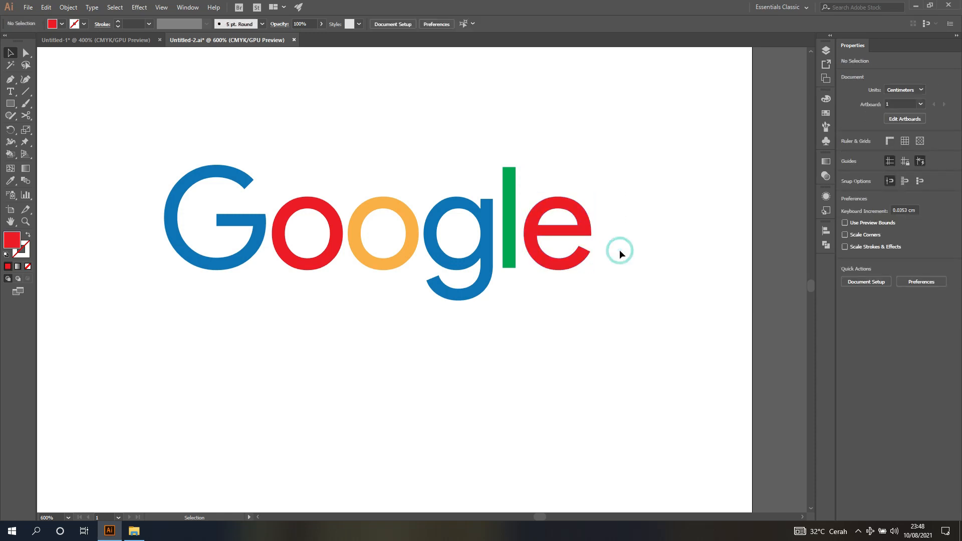
left_click(136, 40)
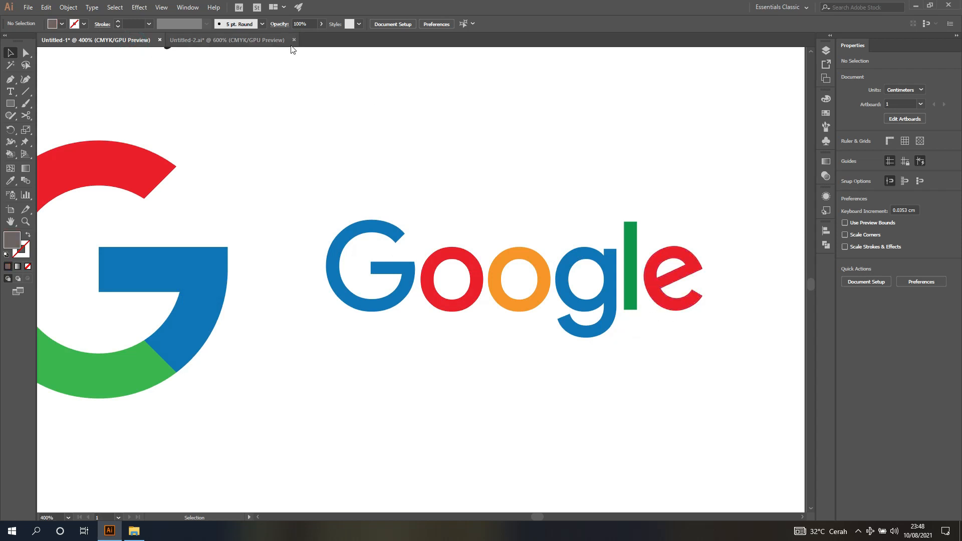
left_click(271, 40)
- Draw a vertical line about 0.635 cm long just right of the letter e and give it a black 1 pt stroke
scroll(633, 227, "up", 2)
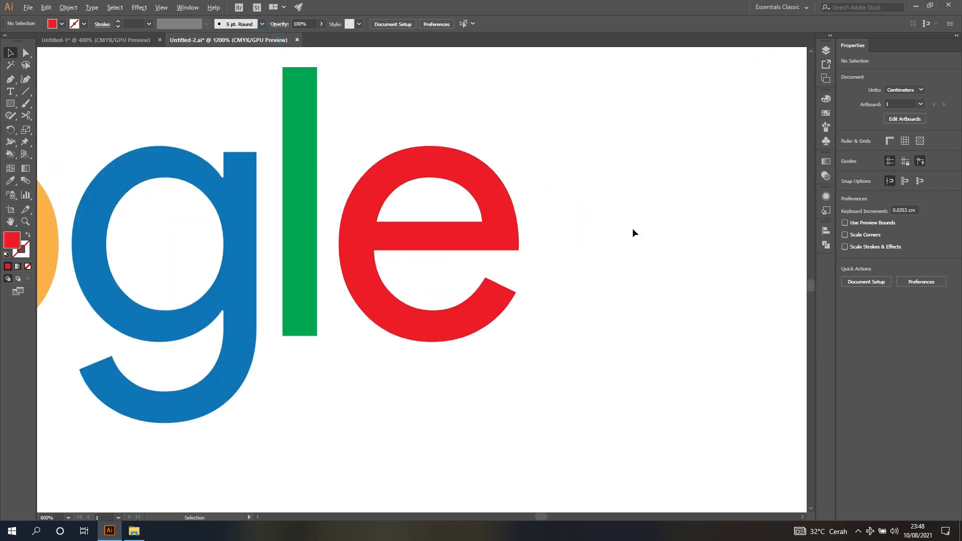
left_click(29, 55)
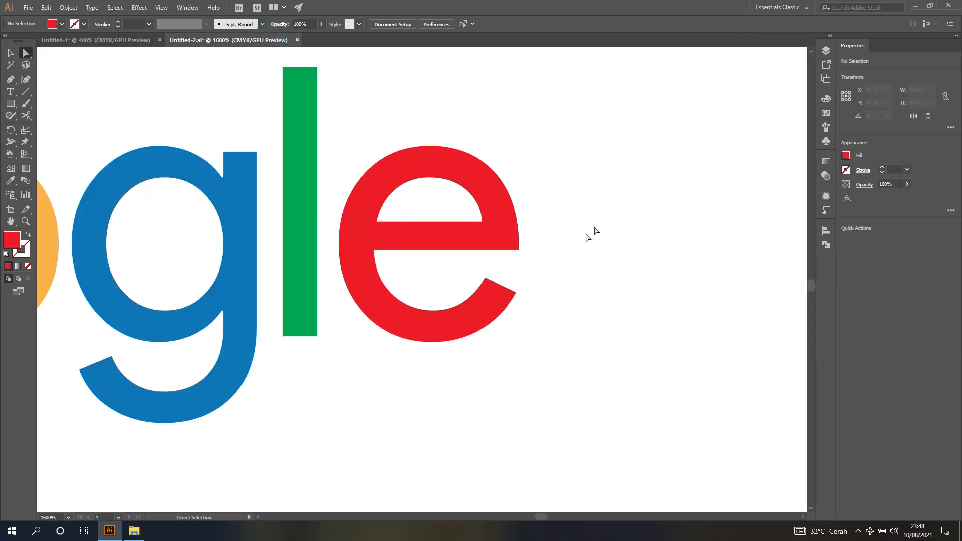
scroll(539, 297, "up", 1)
left_click(451, 285)
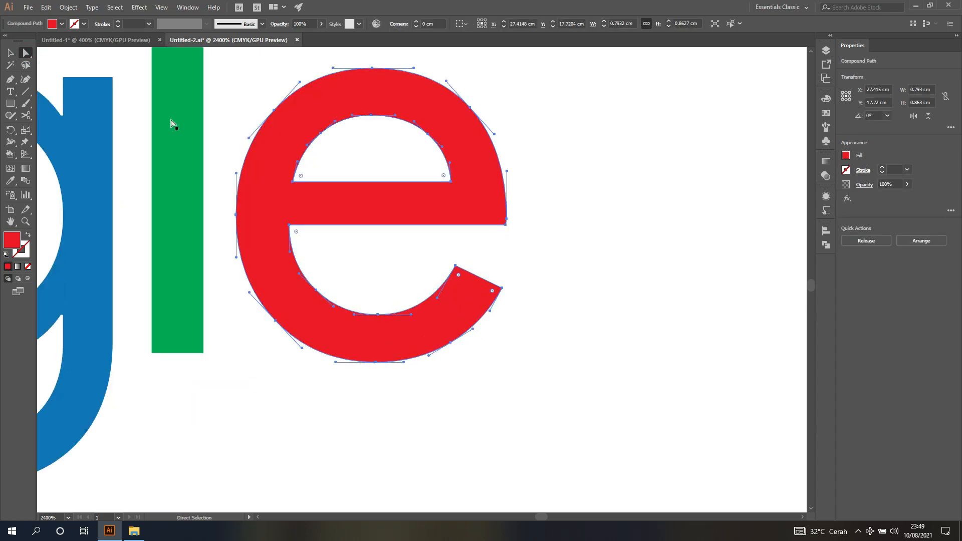
left_click(26, 91)
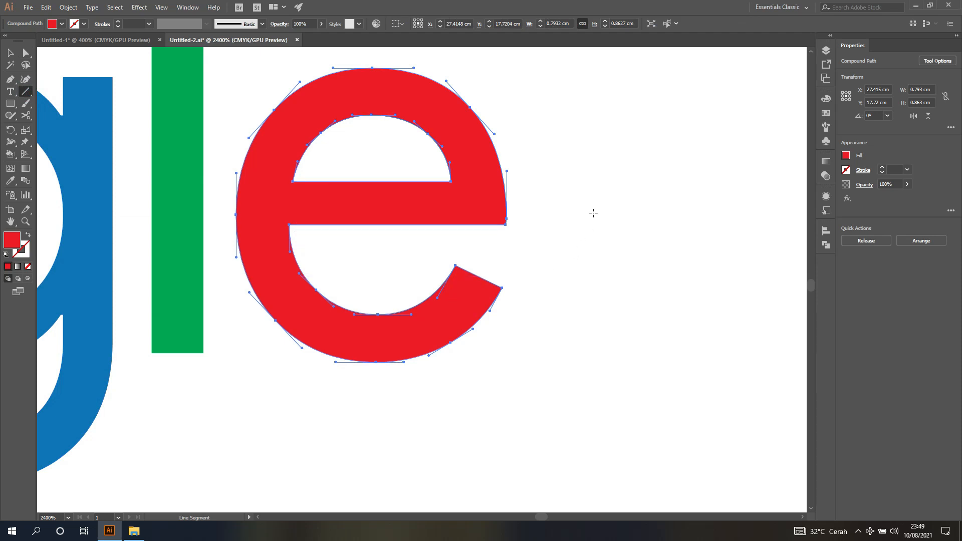
left_click_drag(594, 167, 610, 383)
left_click(16, 53)
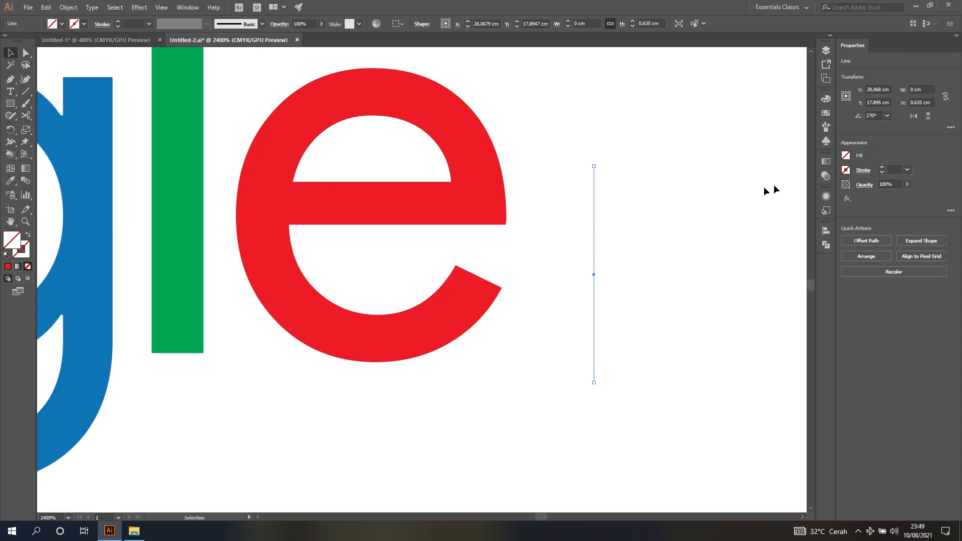
left_click(846, 171)
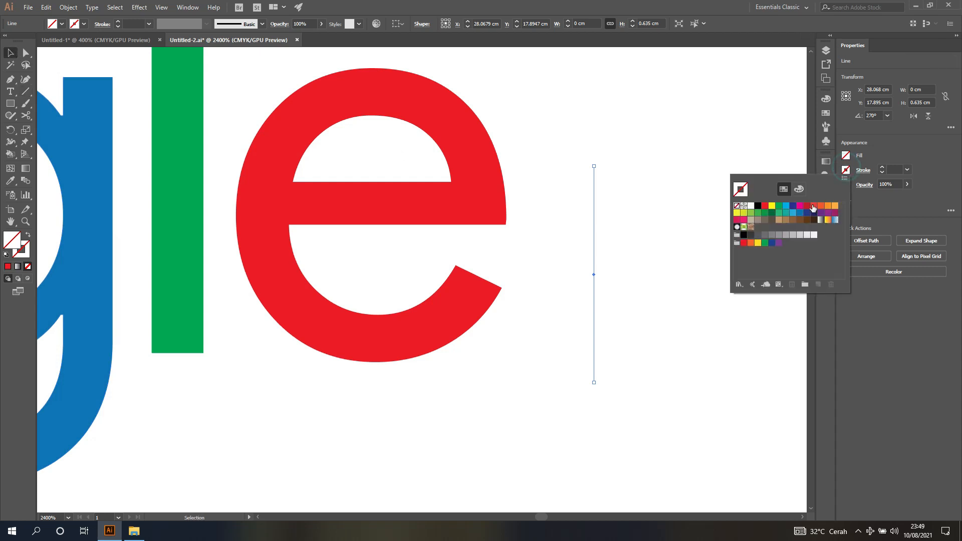
left_click(759, 206)
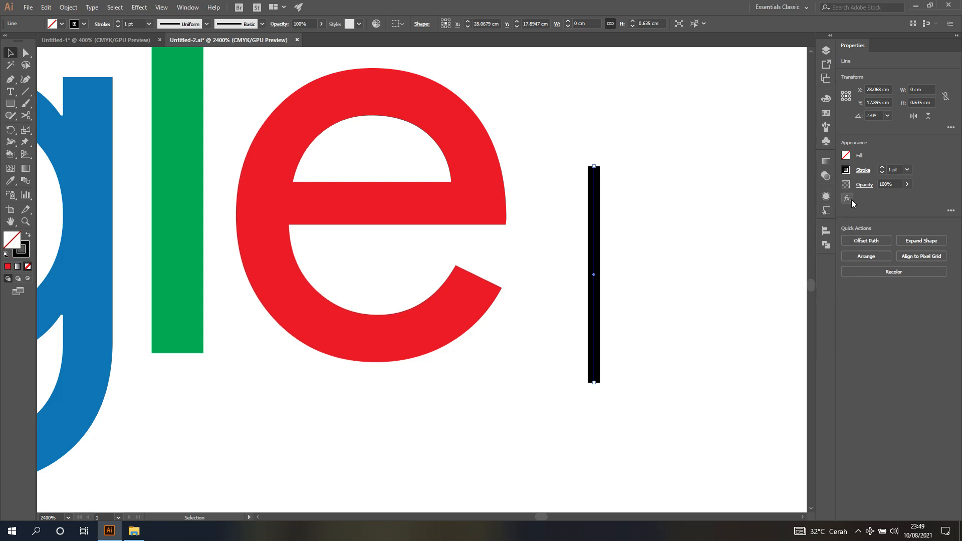
- Try a rotation angle of 45° on the black line
left_click(888, 116)
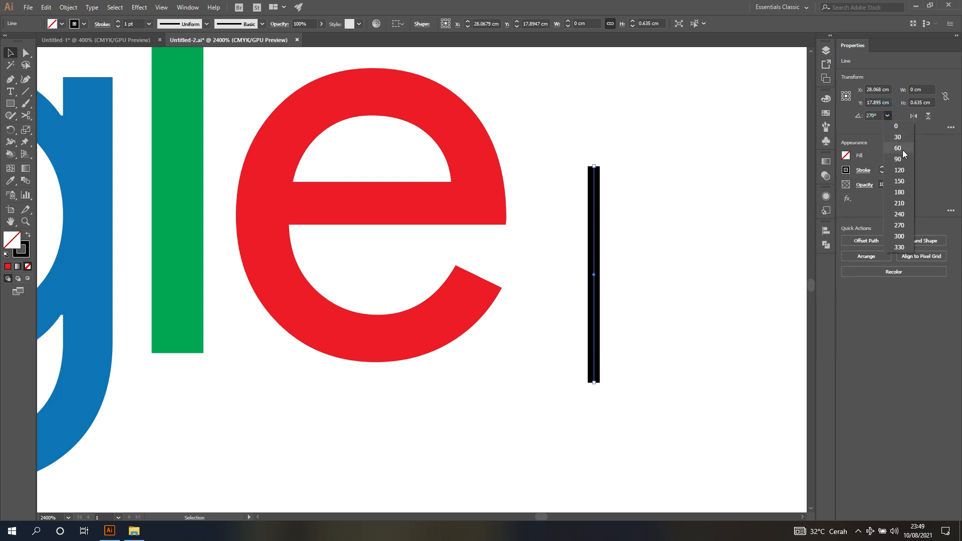
left_click(877, 115)
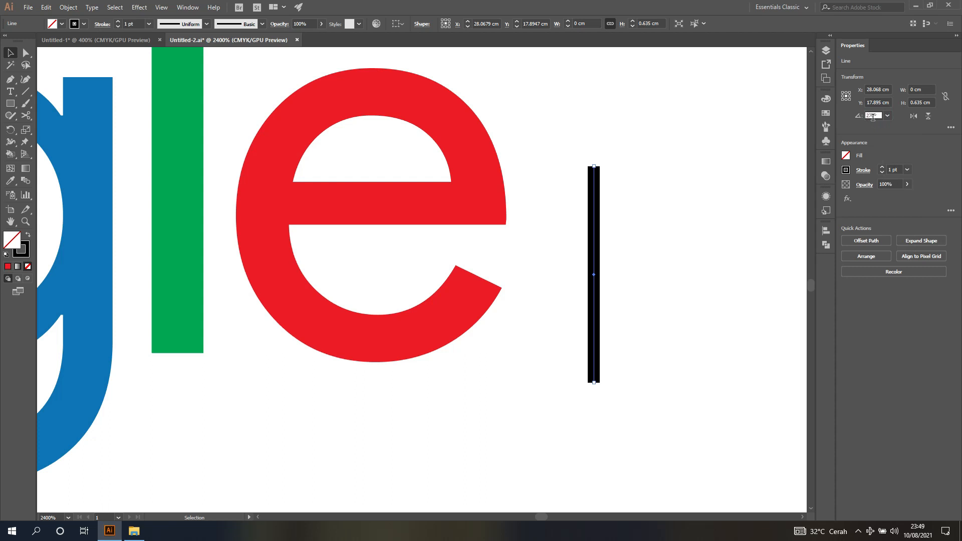
double_click(873, 116)
key("Return")
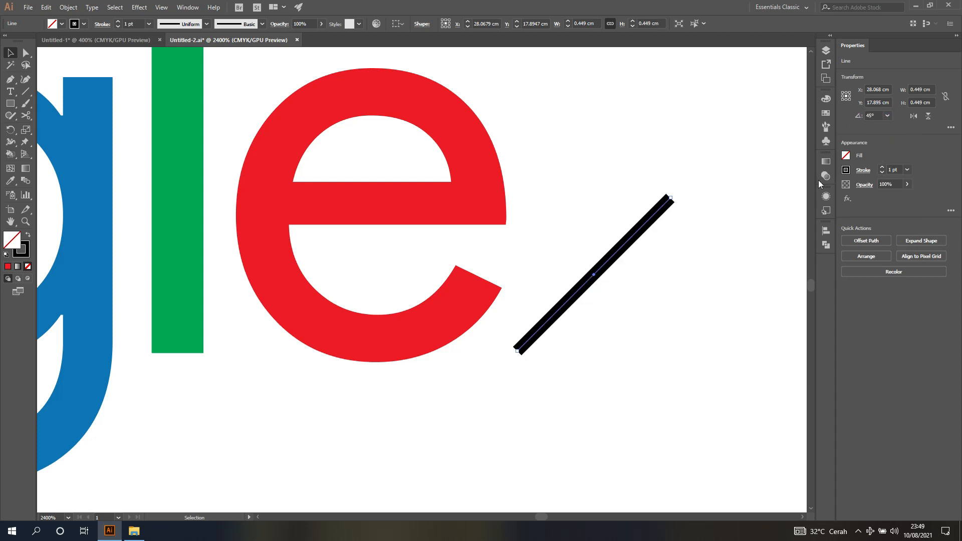
- Set the black line's rotation angle to 315° and place it across the lower terminal of the e
left_click(870, 116)
key("Return")
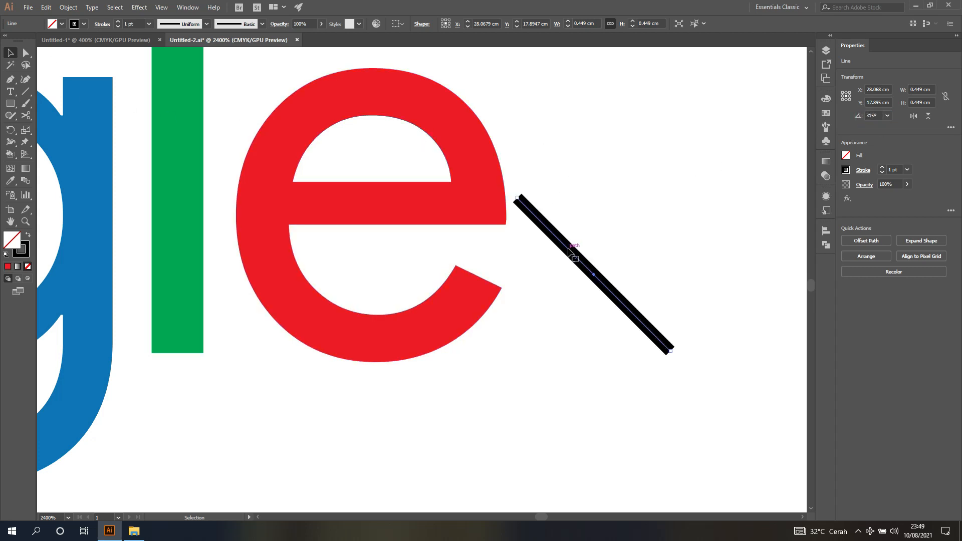
left_click_drag(570, 252, 427, 299)
left_click(559, 275)
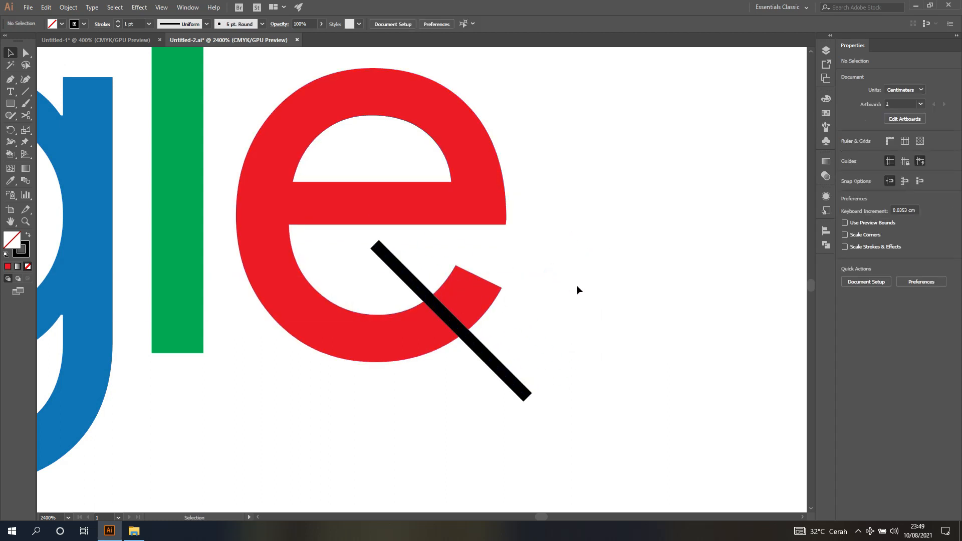
scroll(567, 311, "up", 1)
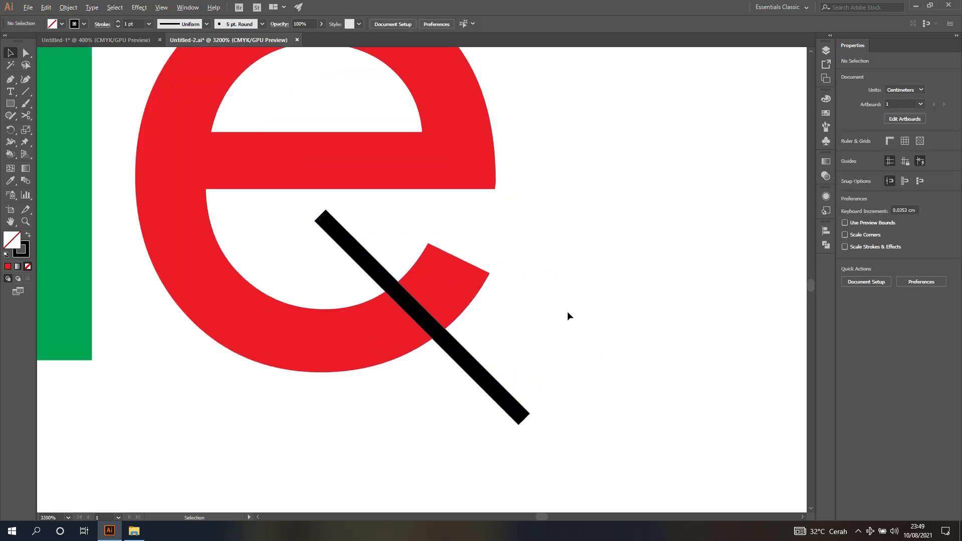
- Cut the e's outline with the Scissors tool where the diagonal line crosses the inner and outer edges of its lower terminal
left_click(26, 114)
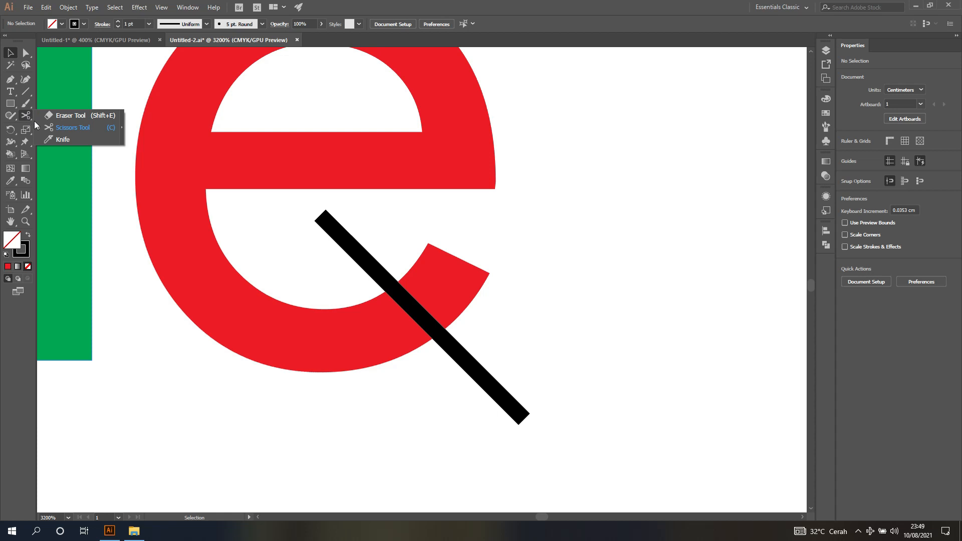
left_click(73, 129)
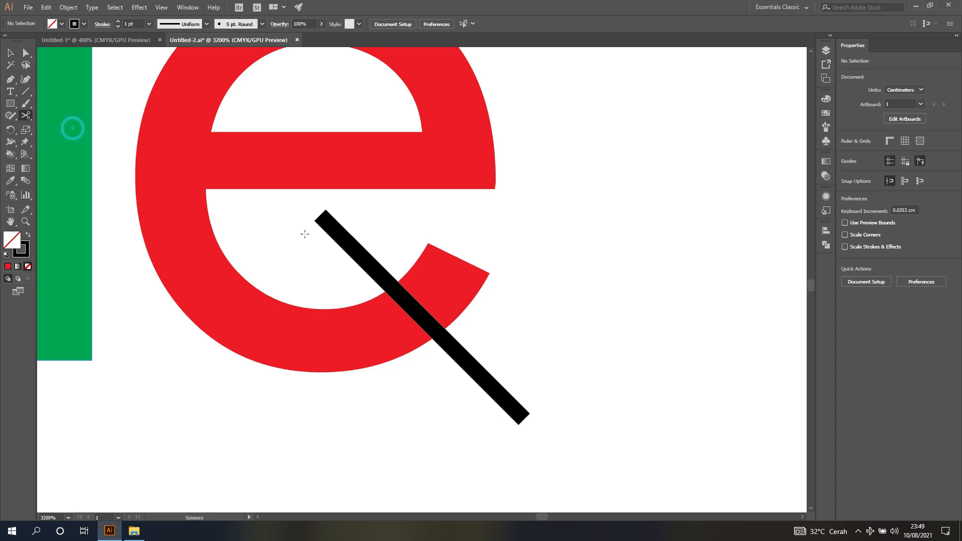
left_click(10, 53)
left_click(425, 279)
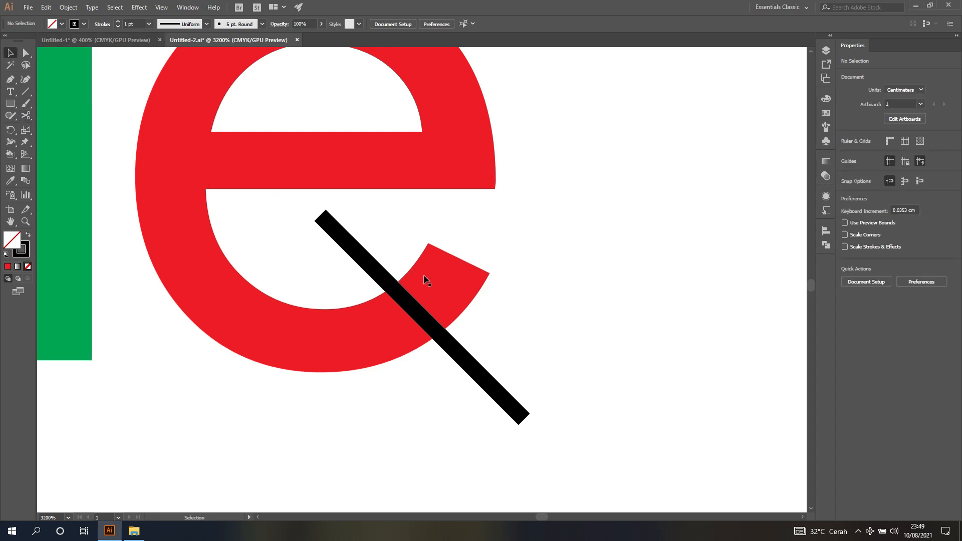
key("a")
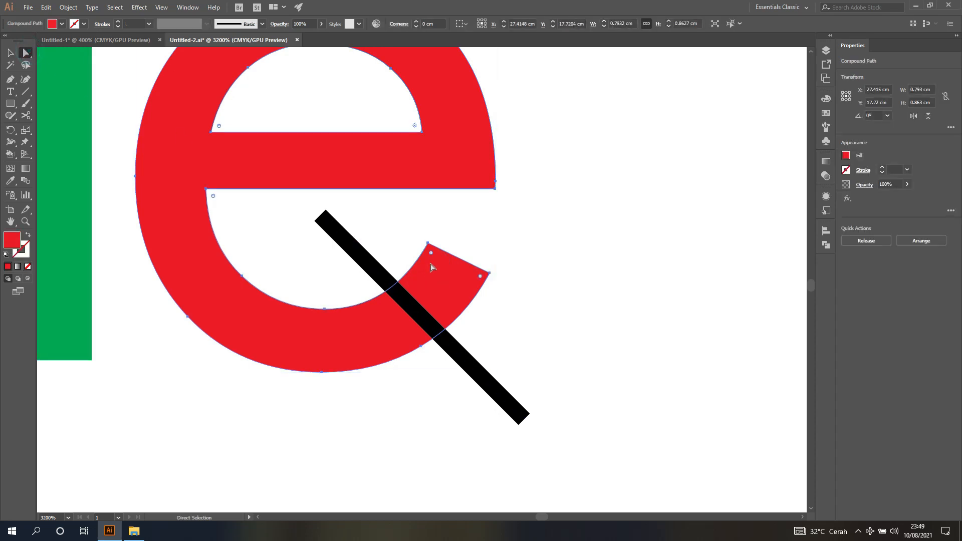
left_click(25, 115)
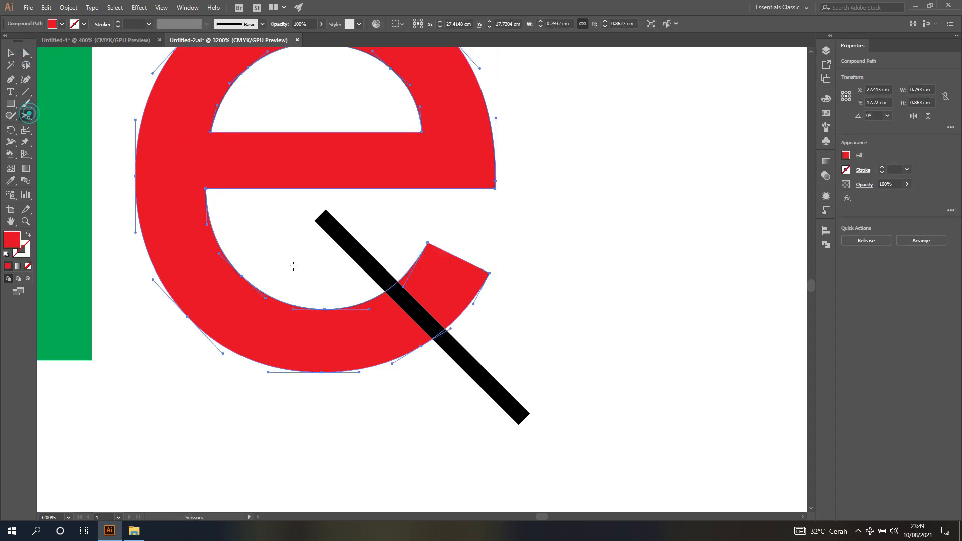
left_click(394, 286)
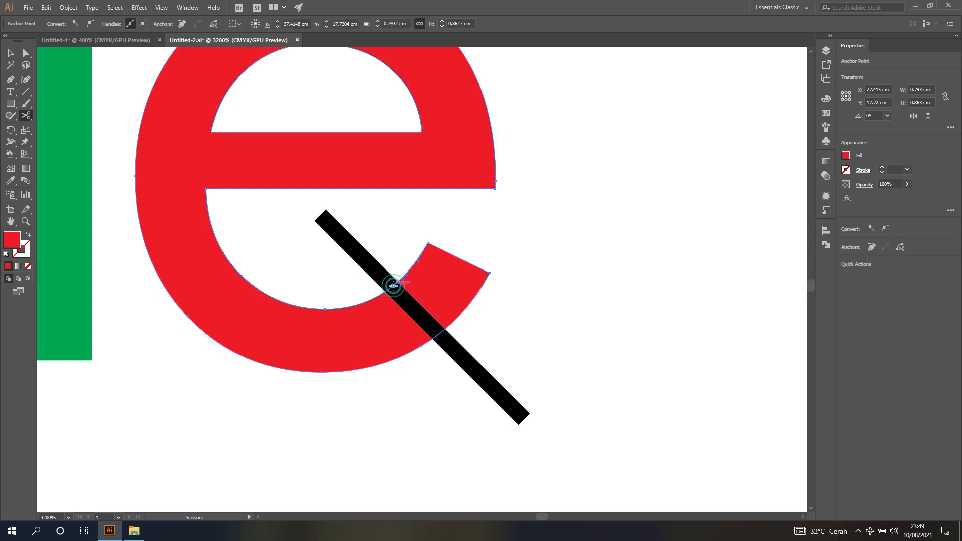
left_click(441, 332)
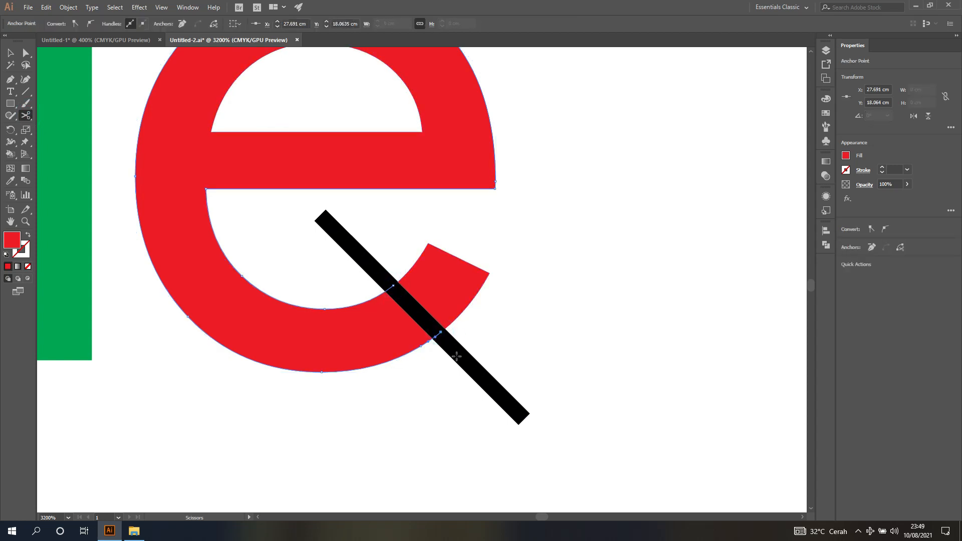
- Delete the cut-off tip of the e's lower terminal using Direct Selection
left_click(26, 53)
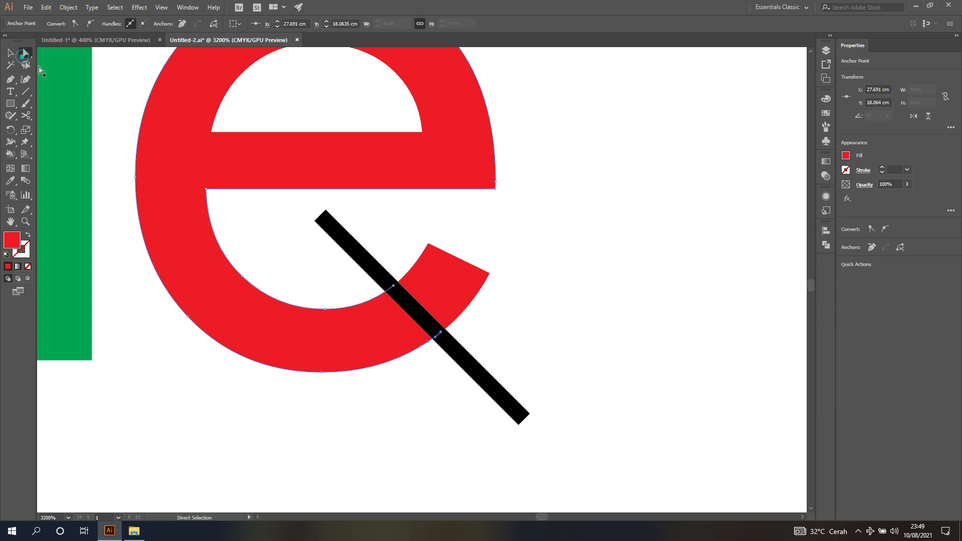
left_click(436, 250)
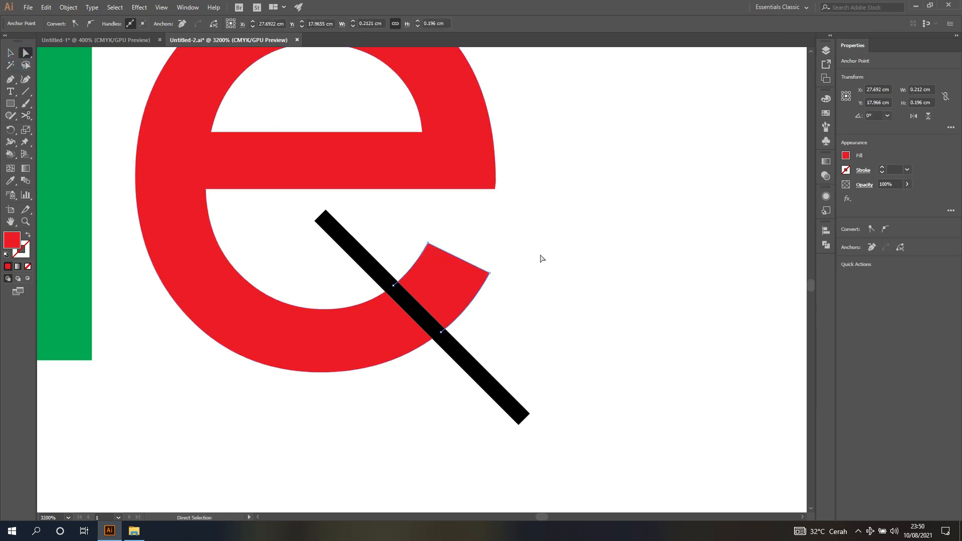
key("Delete")
left_click(460, 265)
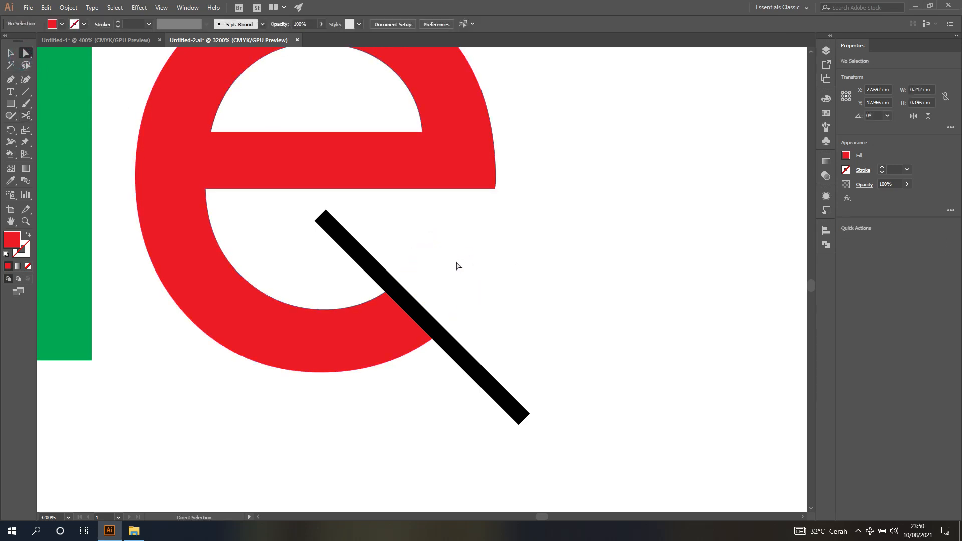
- Move the diagonal black line away from the e and delete it
key("v")
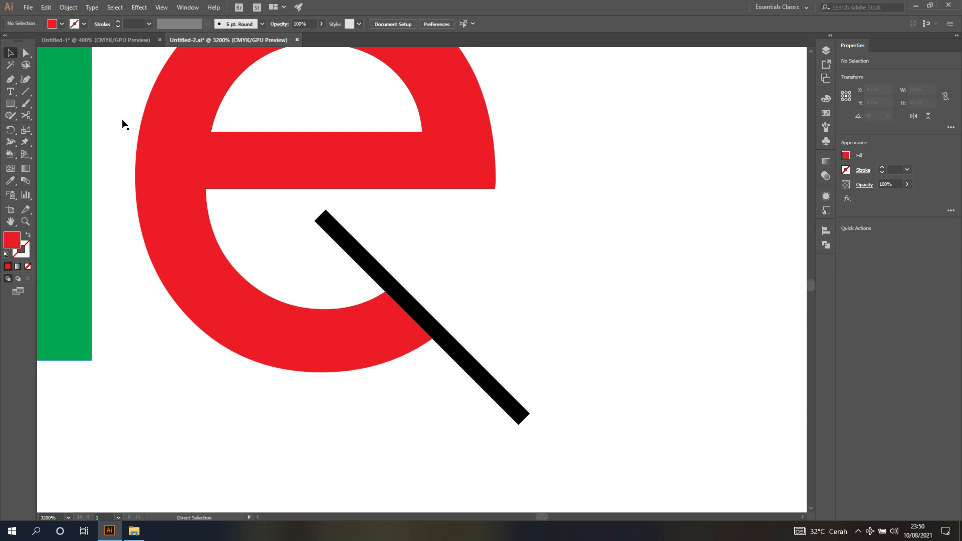
left_click_drag(347, 244, 451, 271)
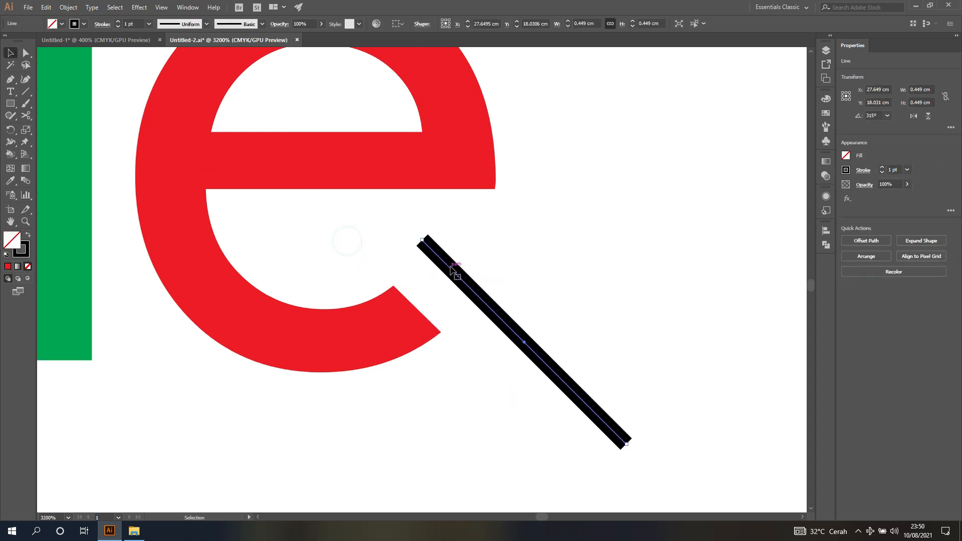
key("Delete")
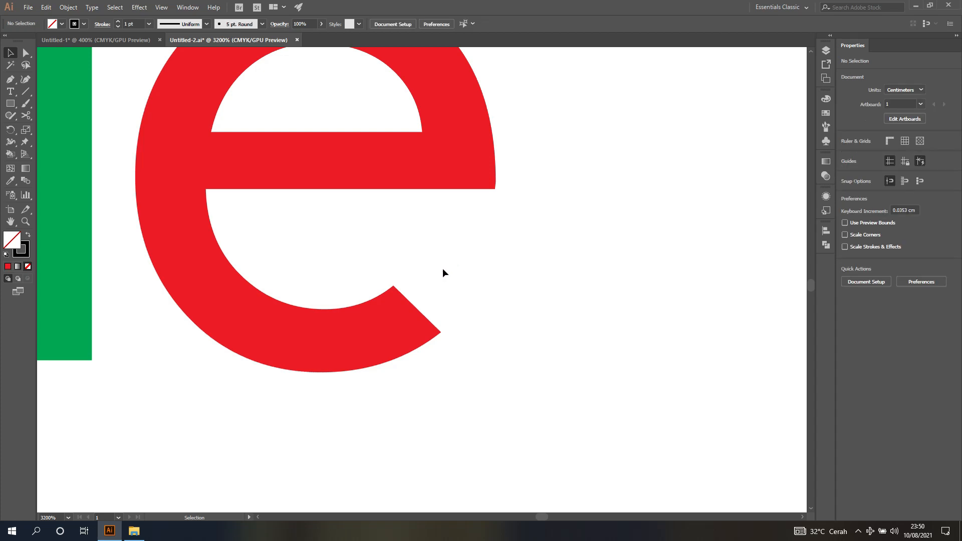
- Try rotating the red e counterclockwise by 45°
scroll(443, 269, "down", 2)
left_click(375, 148)
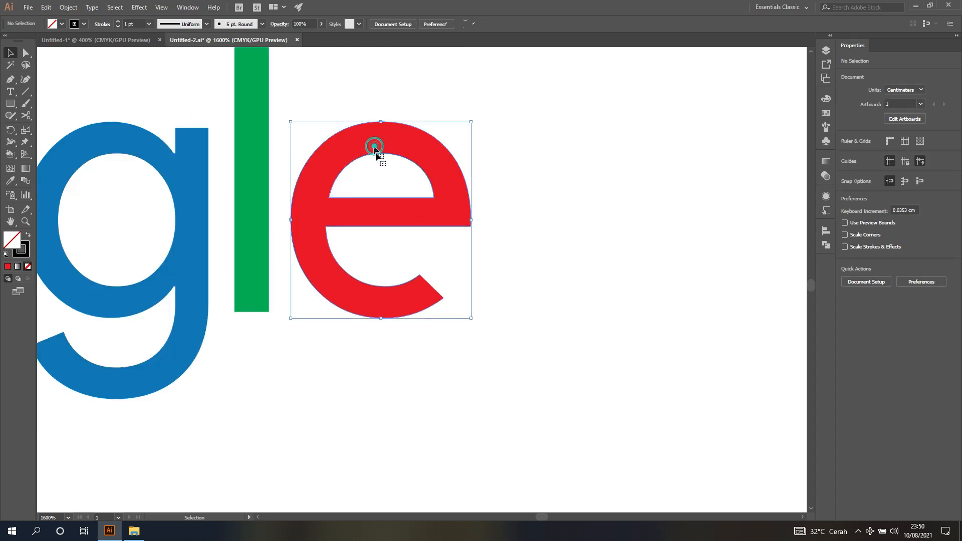
scroll(303, 206, "down", 2)
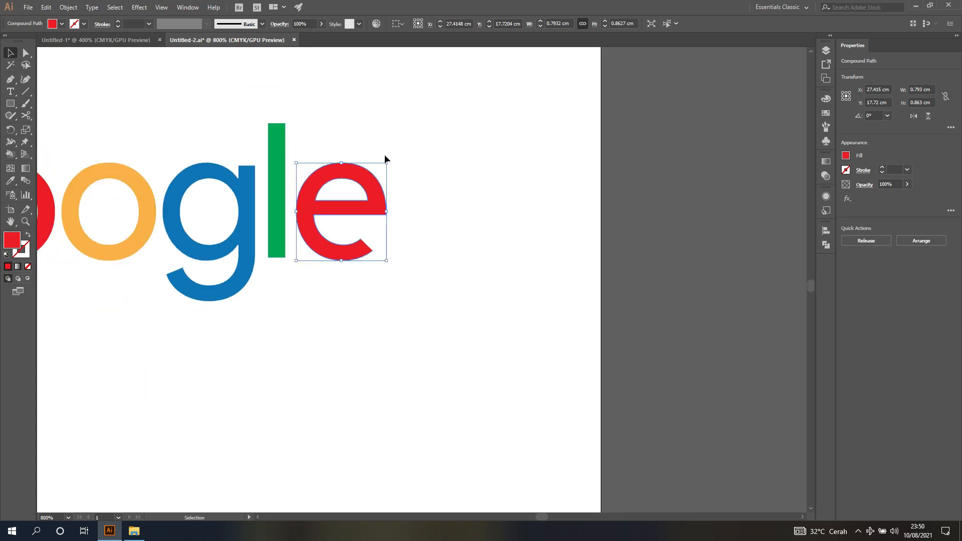
left_click_drag(389, 154, 358, 144)
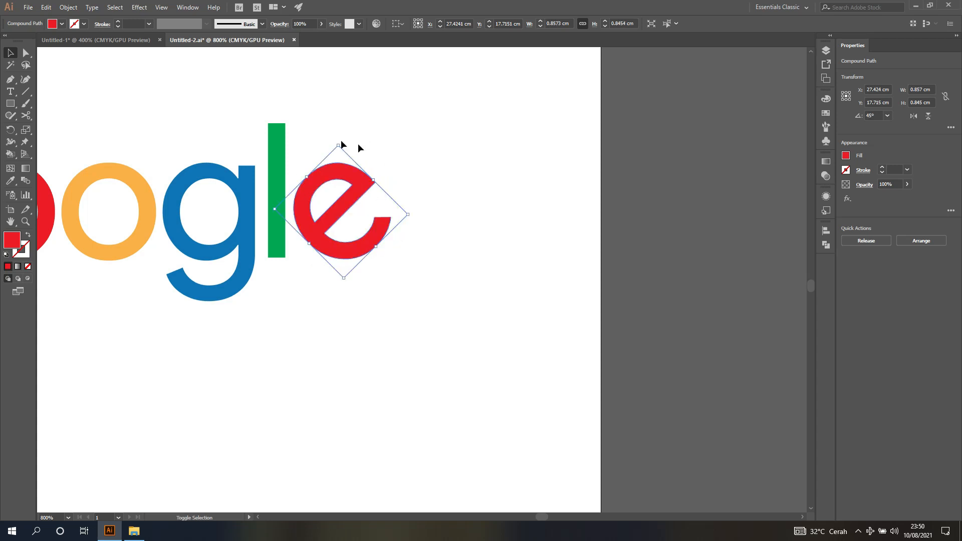
- Check the tilted e in the reference document, undo the 45° rotation, and rotate the e counterclockwise by about 26°
left_click(104, 39)
left_click(204, 40)
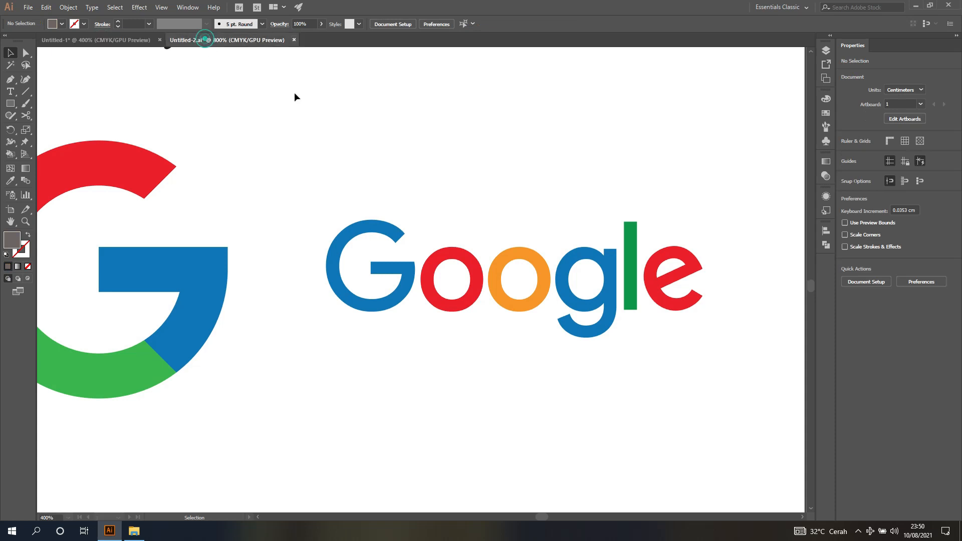
key("v")
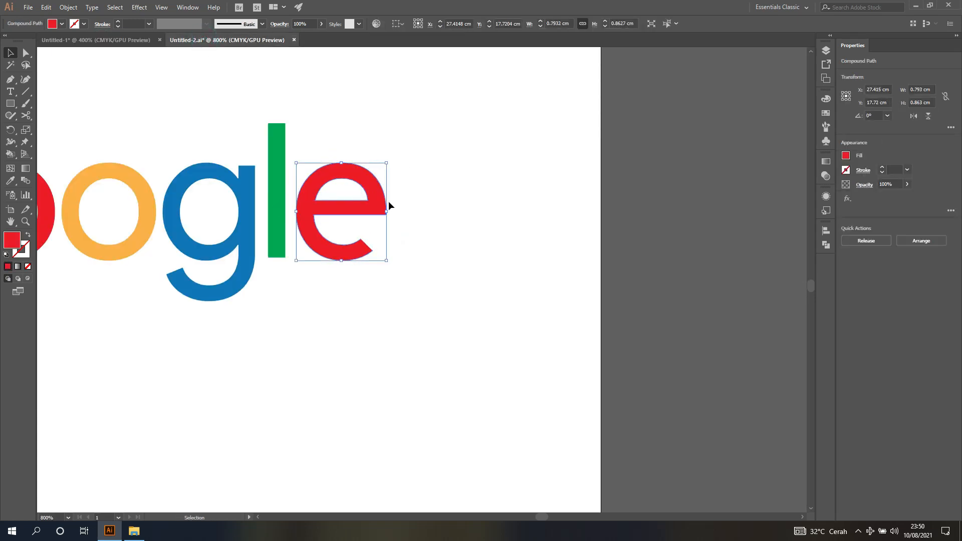
left_click_drag(391, 155, 386, 120)
left_click(418, 151)
- Group all the letters of the Google wordmark
key("ctrl+minus")
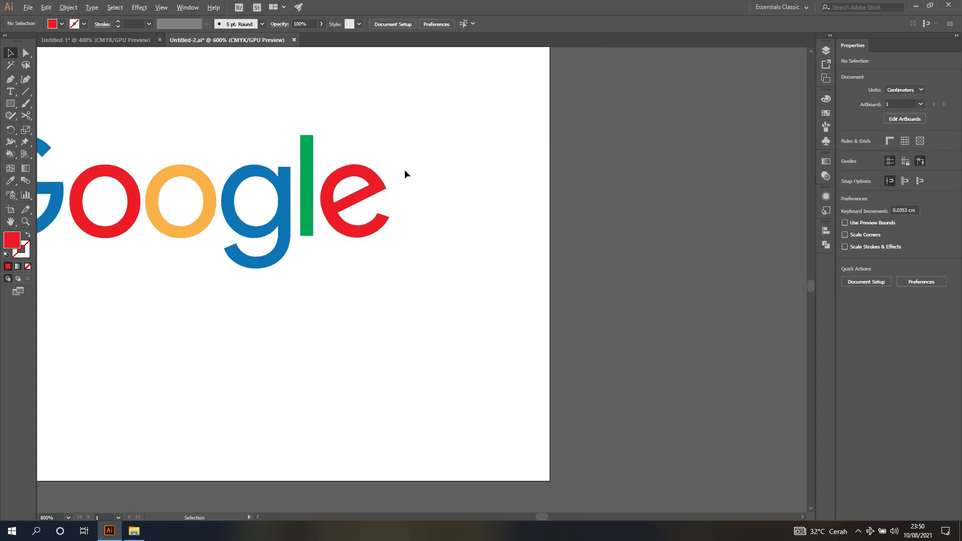
key("a")
scroll(407, 175, "left", 2)
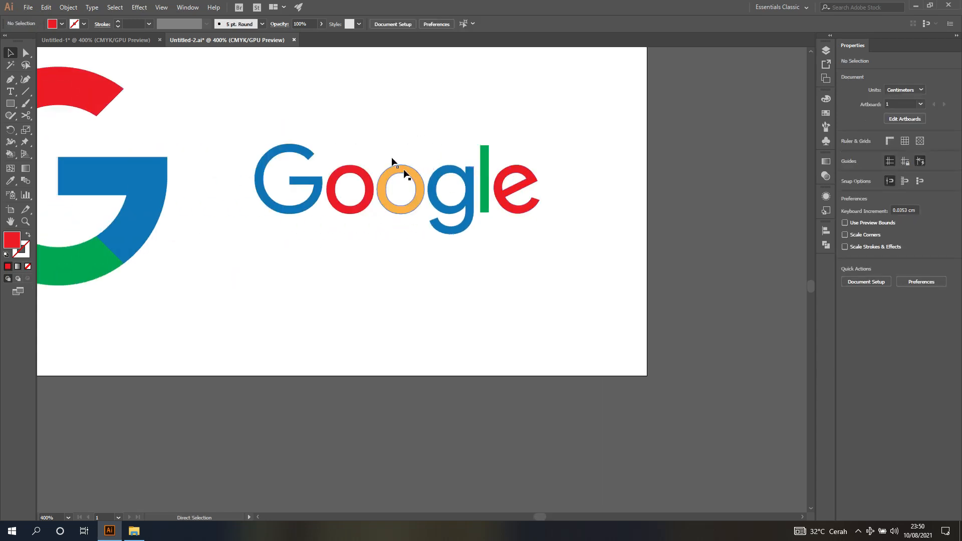
key("v")
left_click(357, 119)
left_click_drag(227, 106, 563, 286)
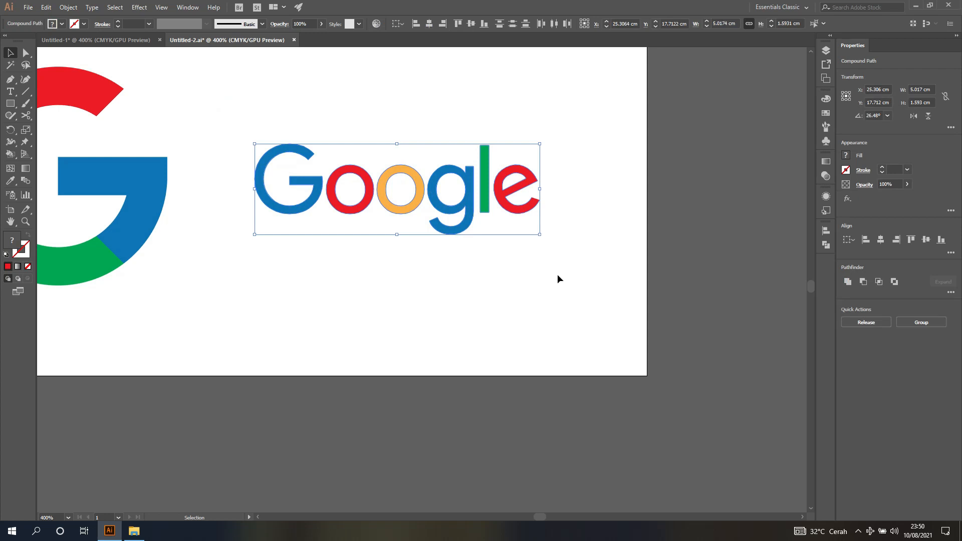
key("a")
key("v")
left_click(452, 121)
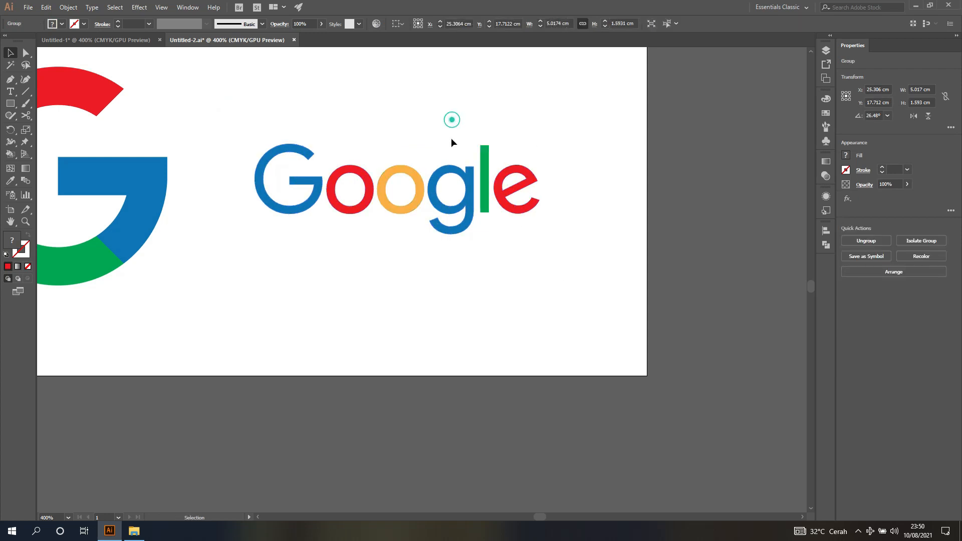
- Review the G icon beside the Google wordmark, and fit the whole artboard in view to check all the logos
key("ctrl+minus")
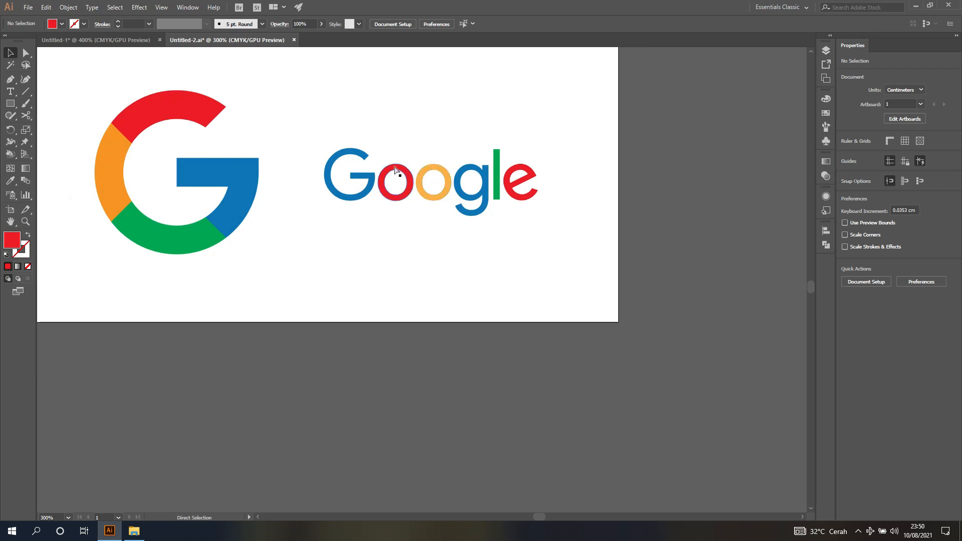
key("a")
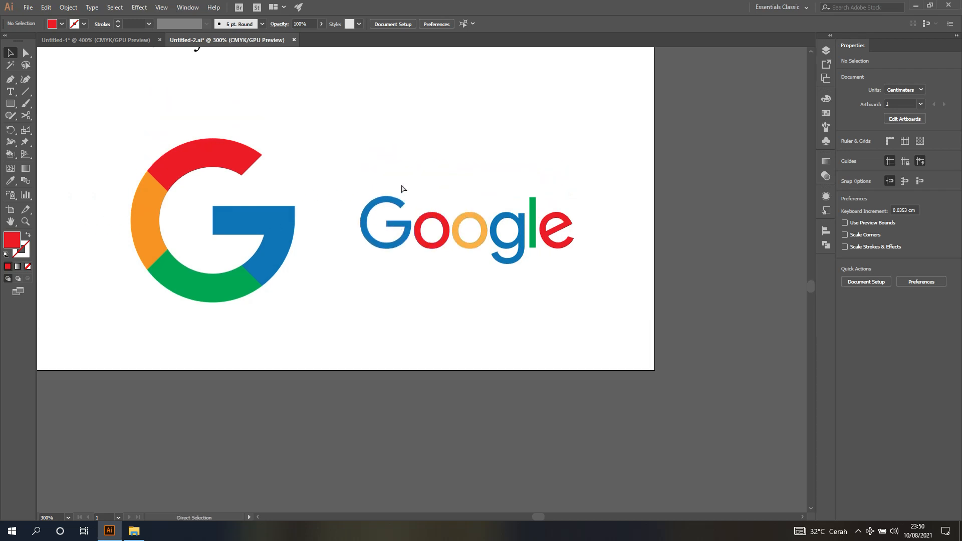
scroll(403, 188, "left", 2)
key("v")
scroll(403, 186, "down", 2)
scroll(401, 185, "up", 1)
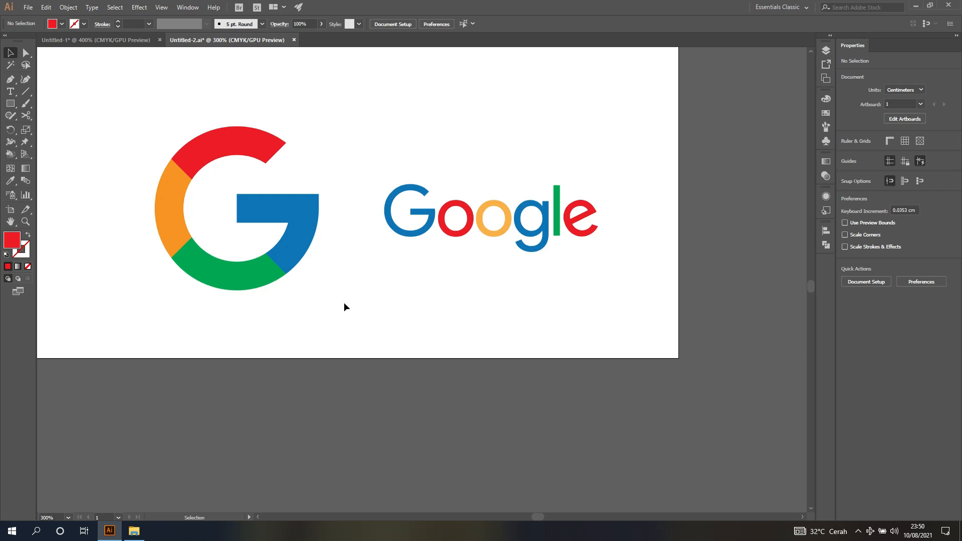
key("ctrl+0")
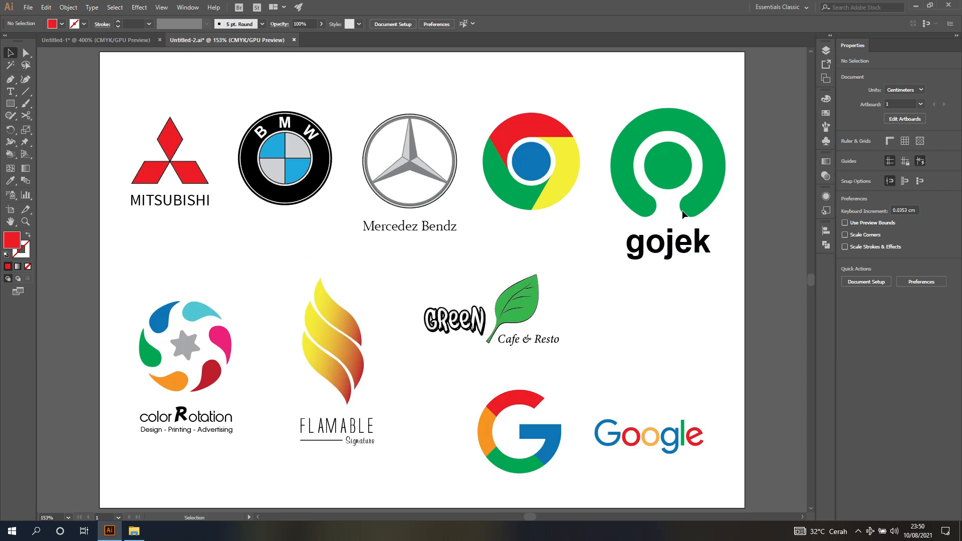